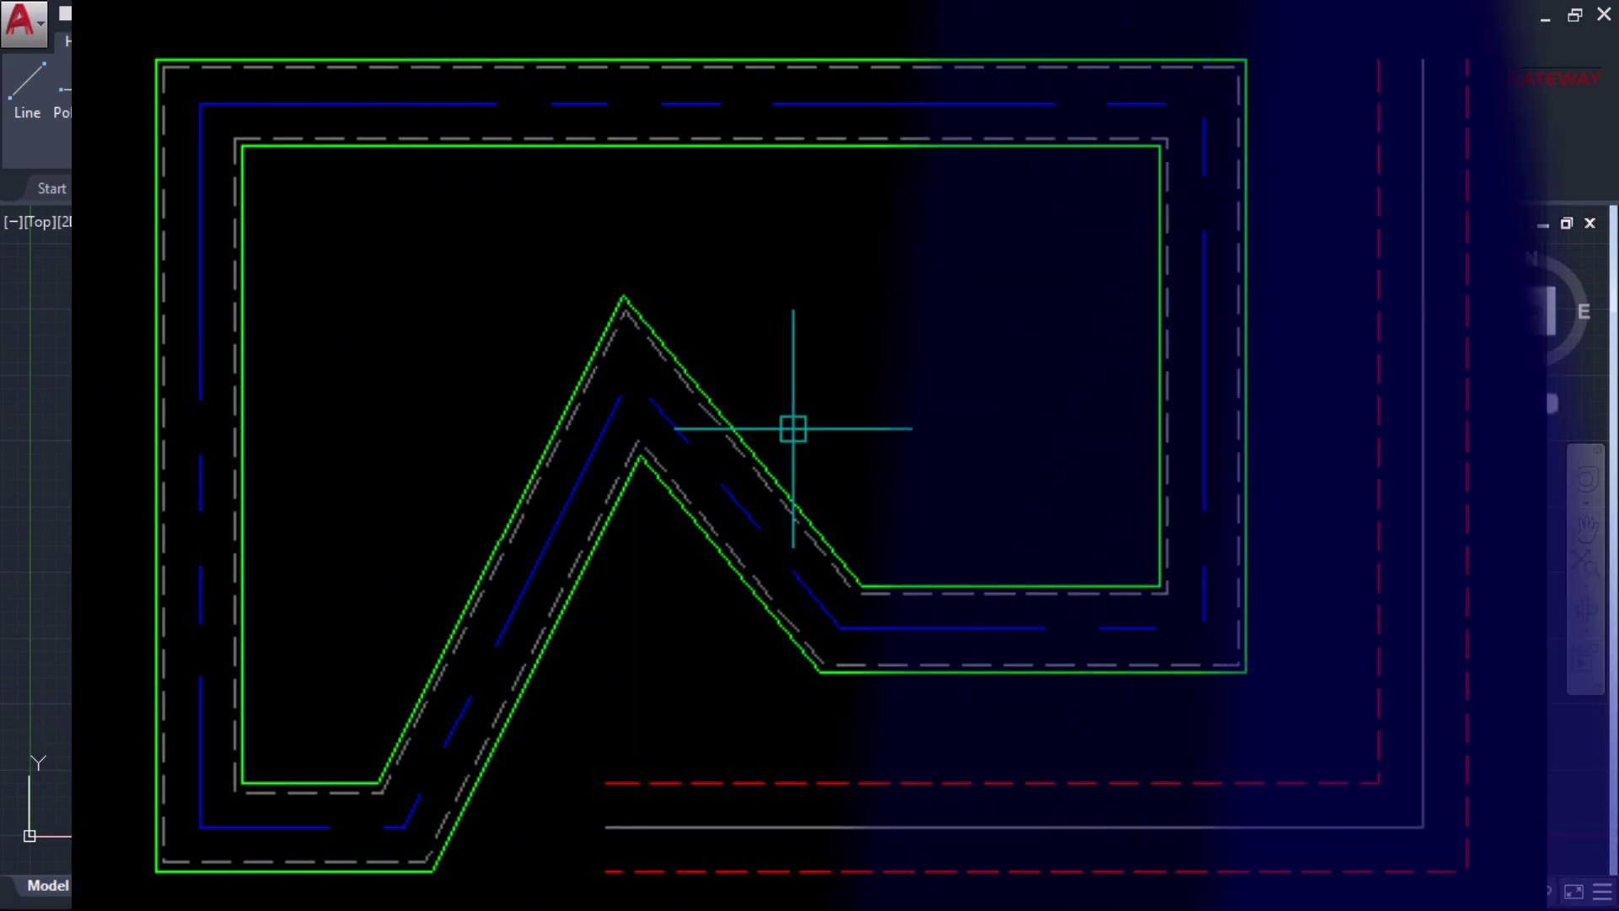
Examine where the grips lie on the green closed multiline and the red open multiline by selecting them in the three justification variants
click(828, 780)
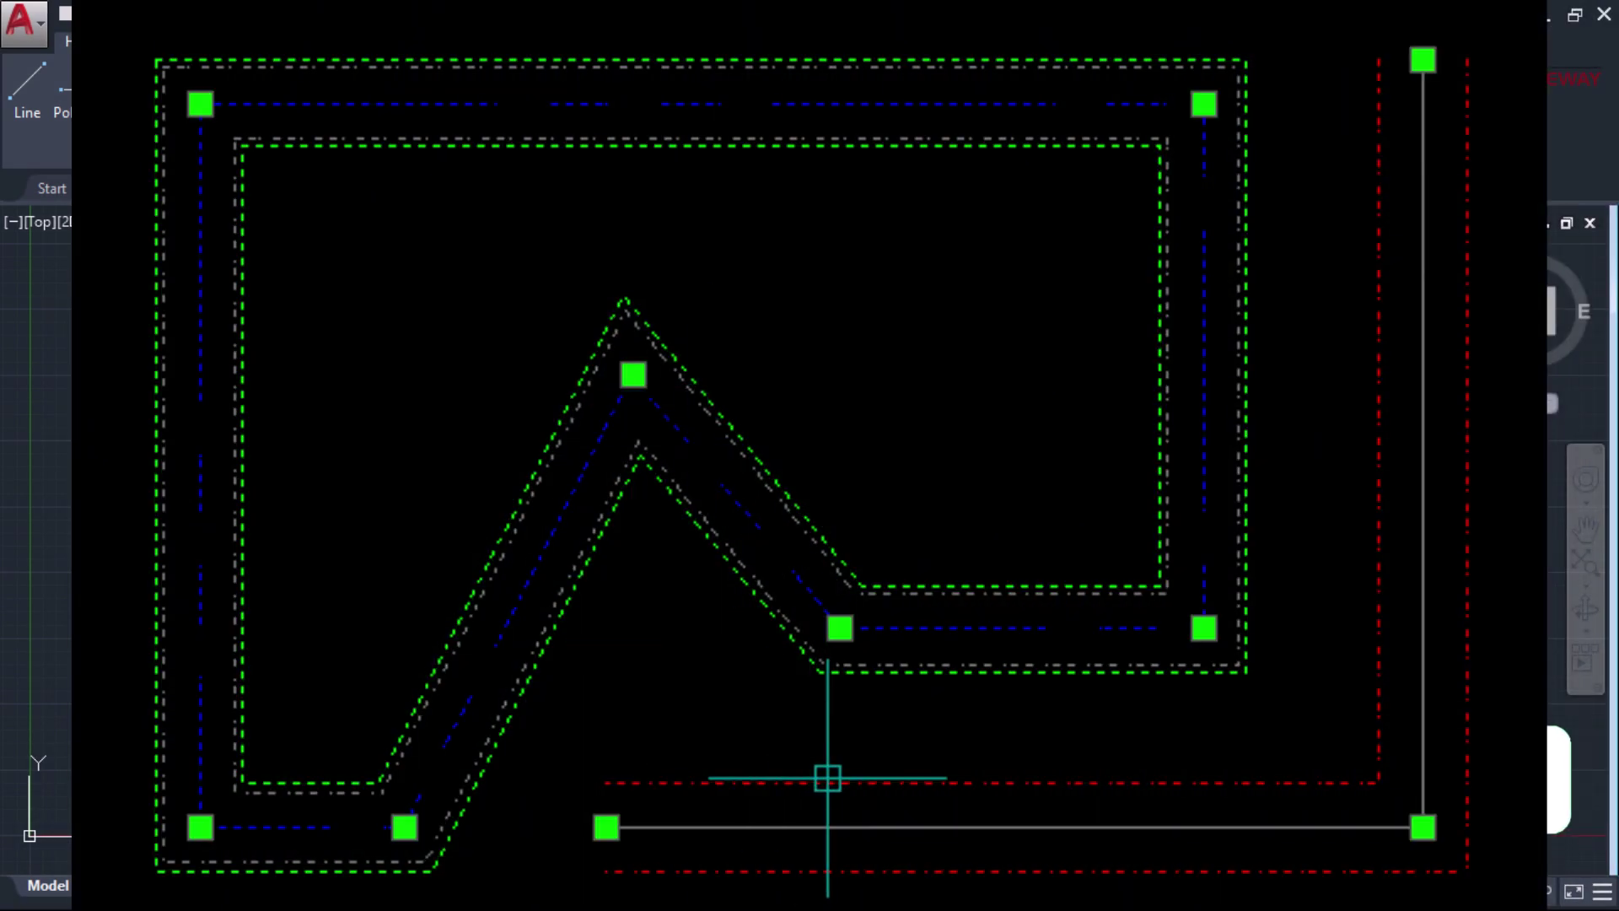
key(Escape)
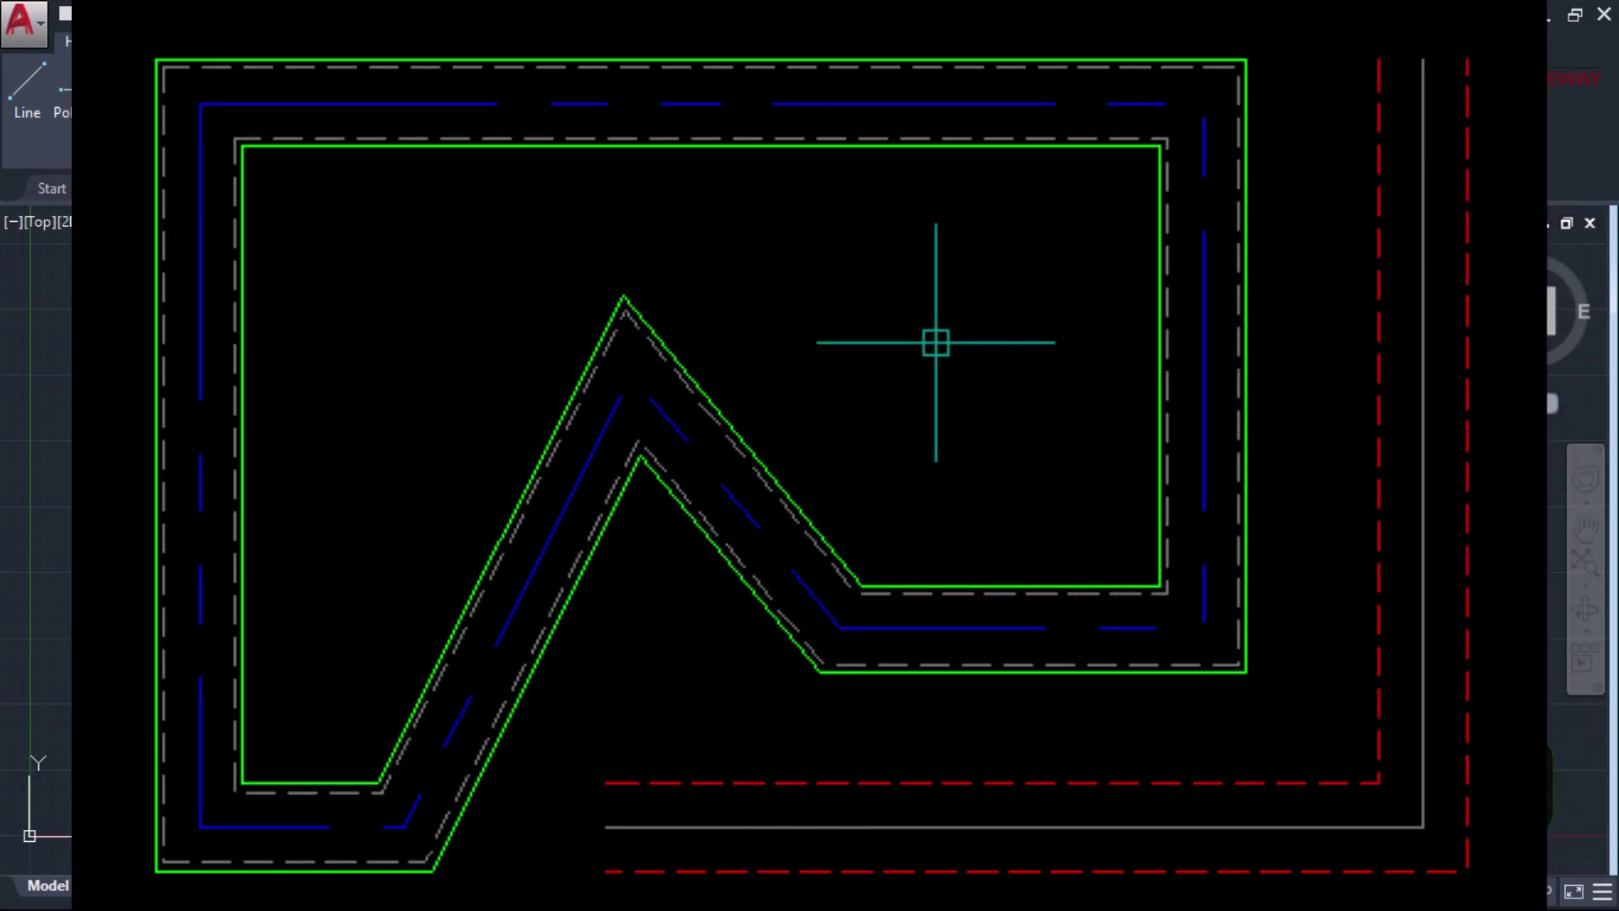
click(936, 337)
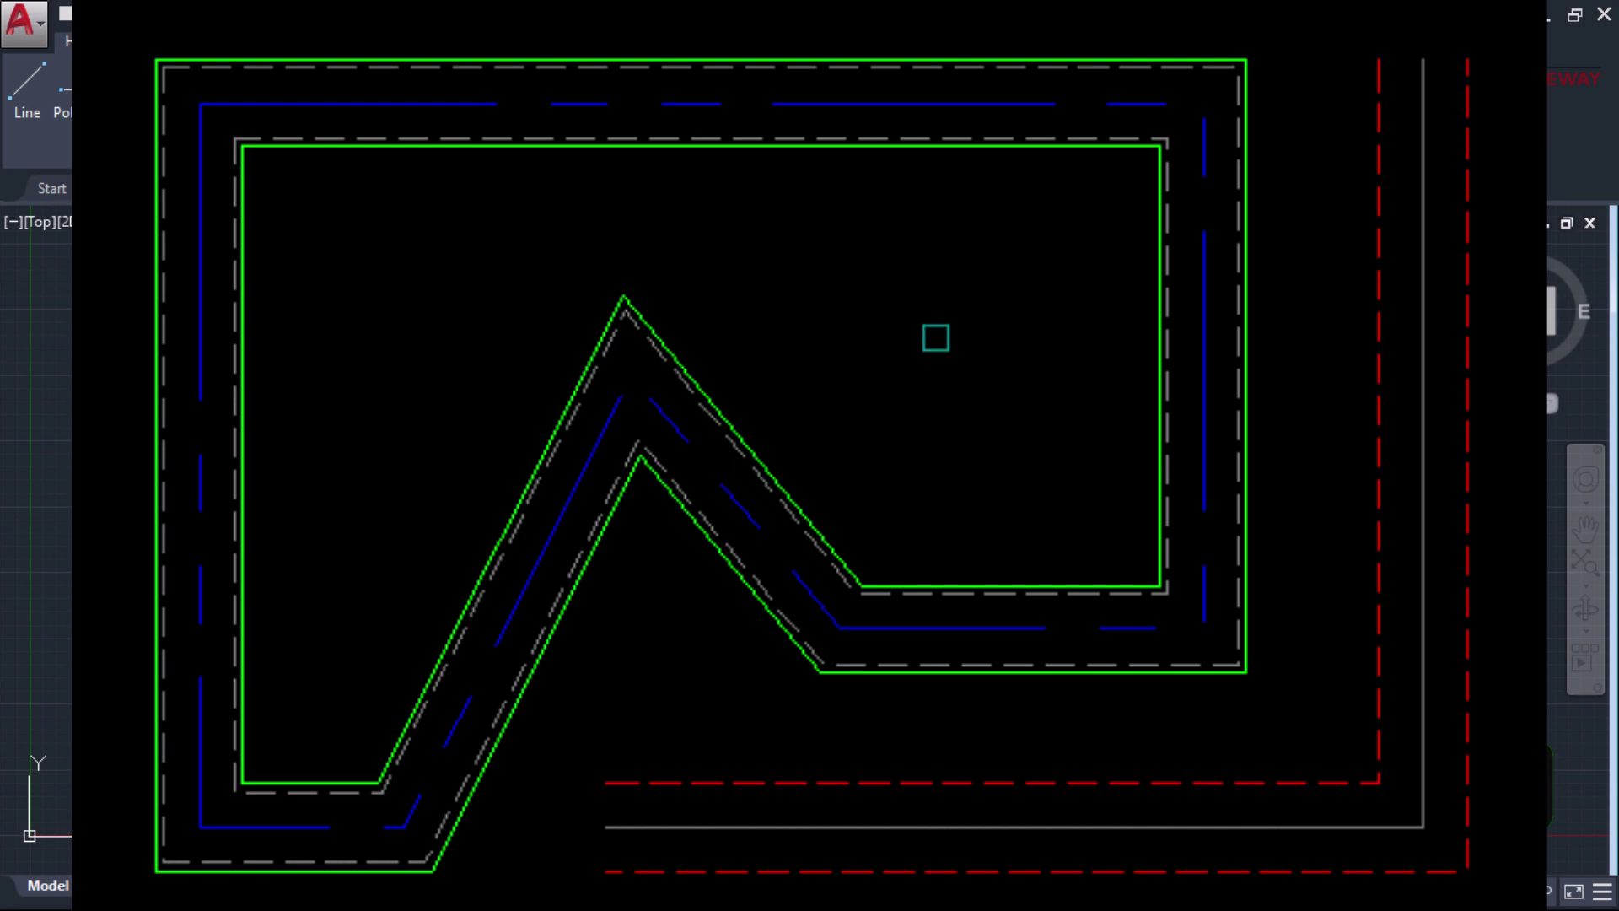
click(687, 797)
key(Escape)
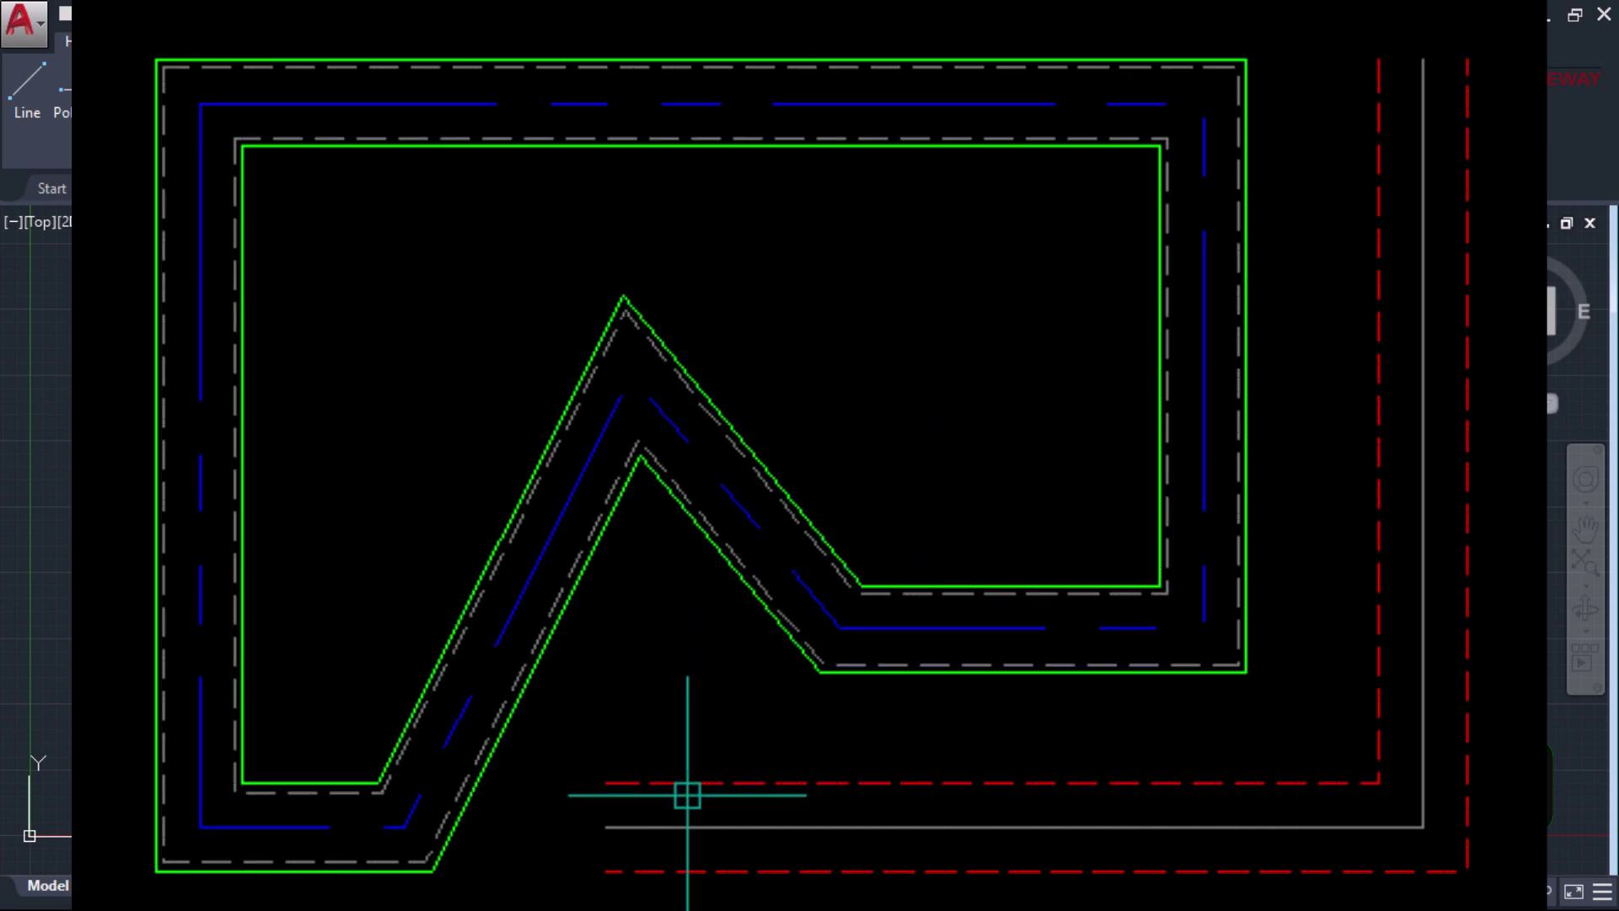
click(795, 506)
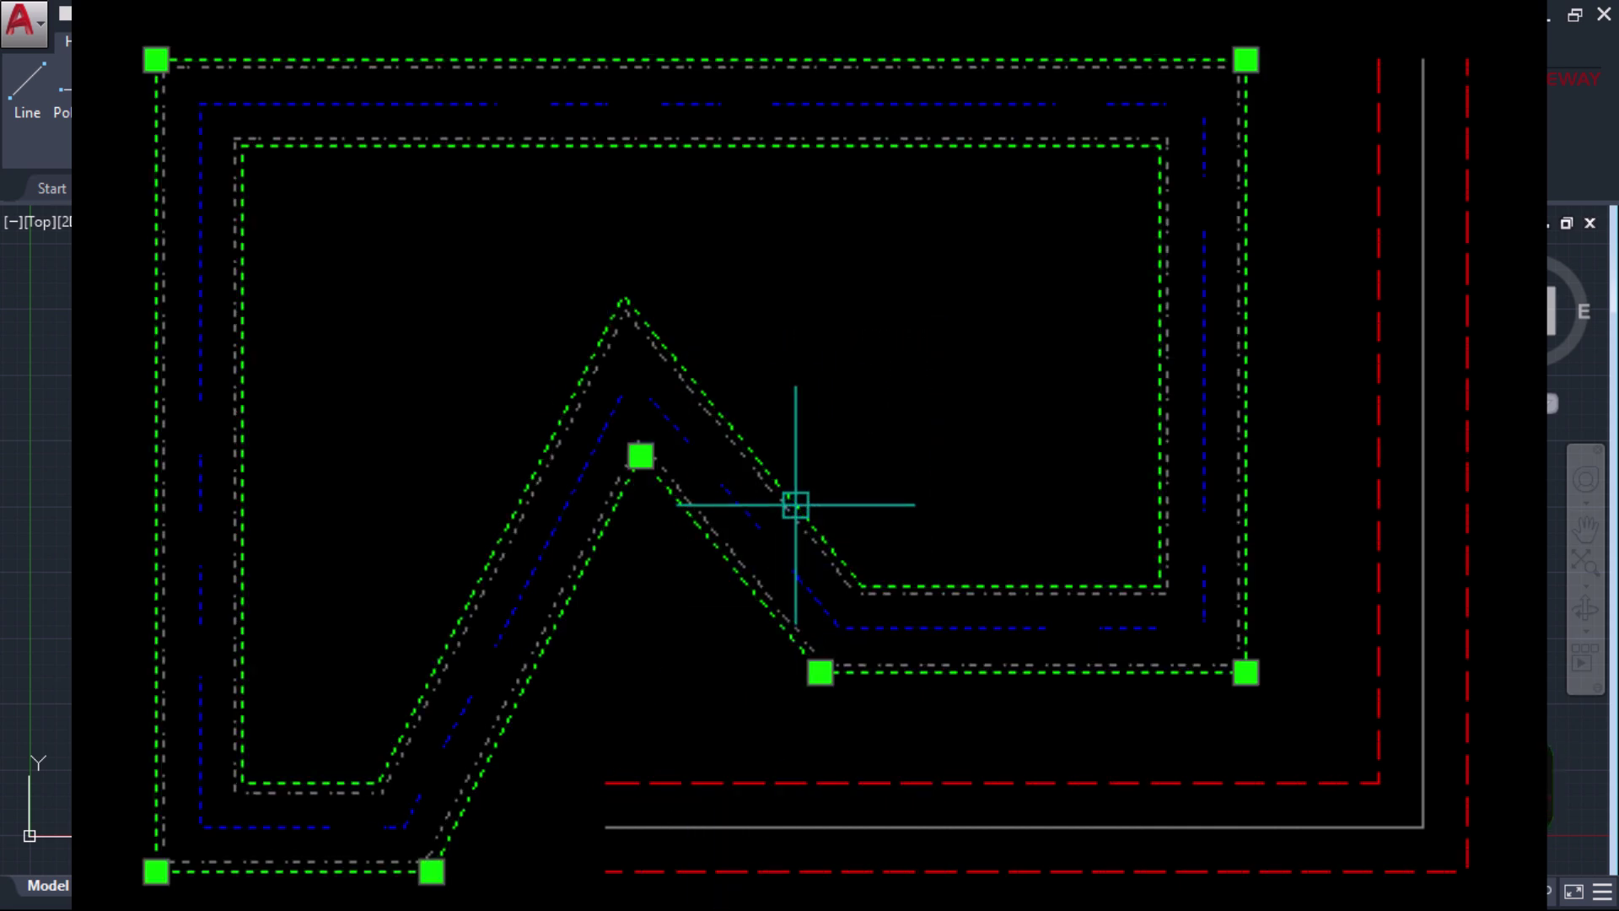
click(766, 782)
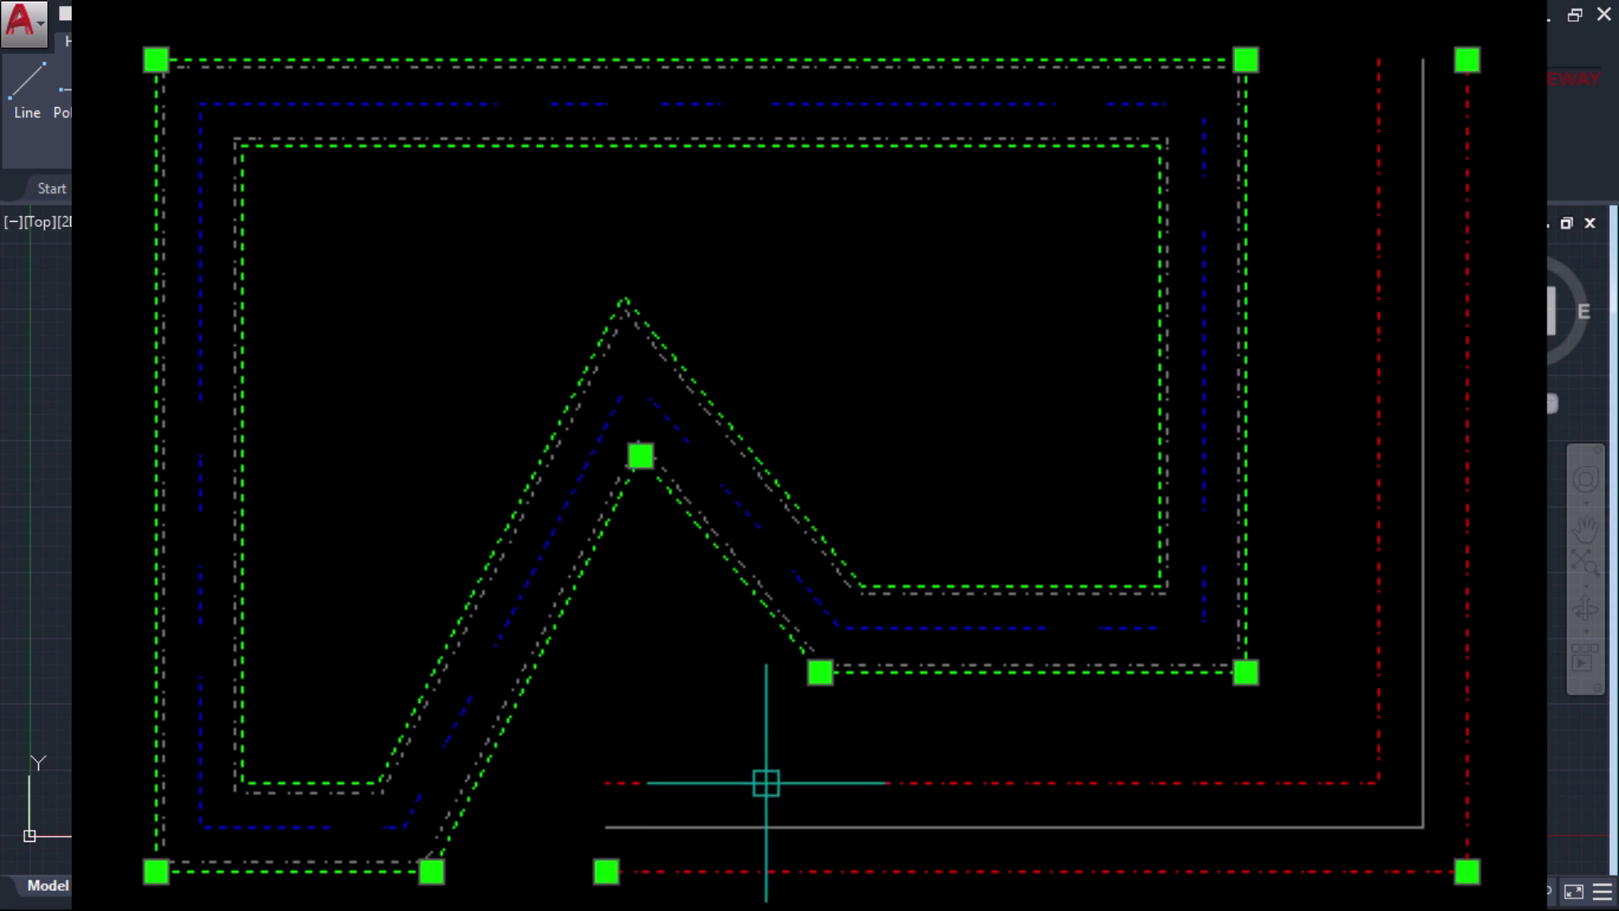
key(Escape)
click(943, 320)
key(Escape)
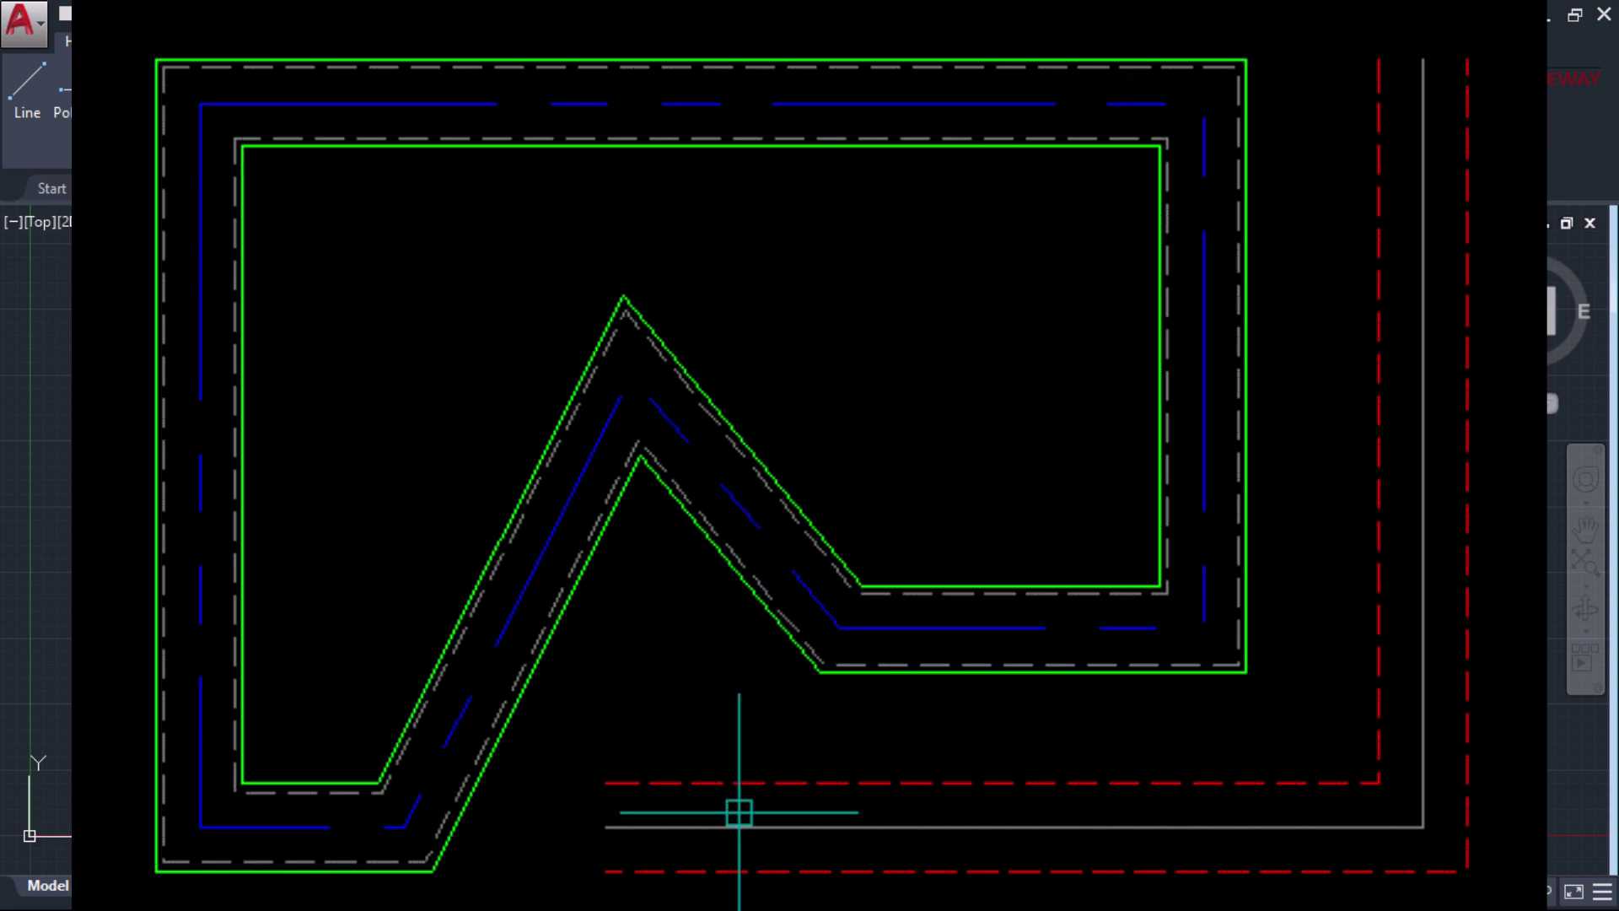
click(881, 588)
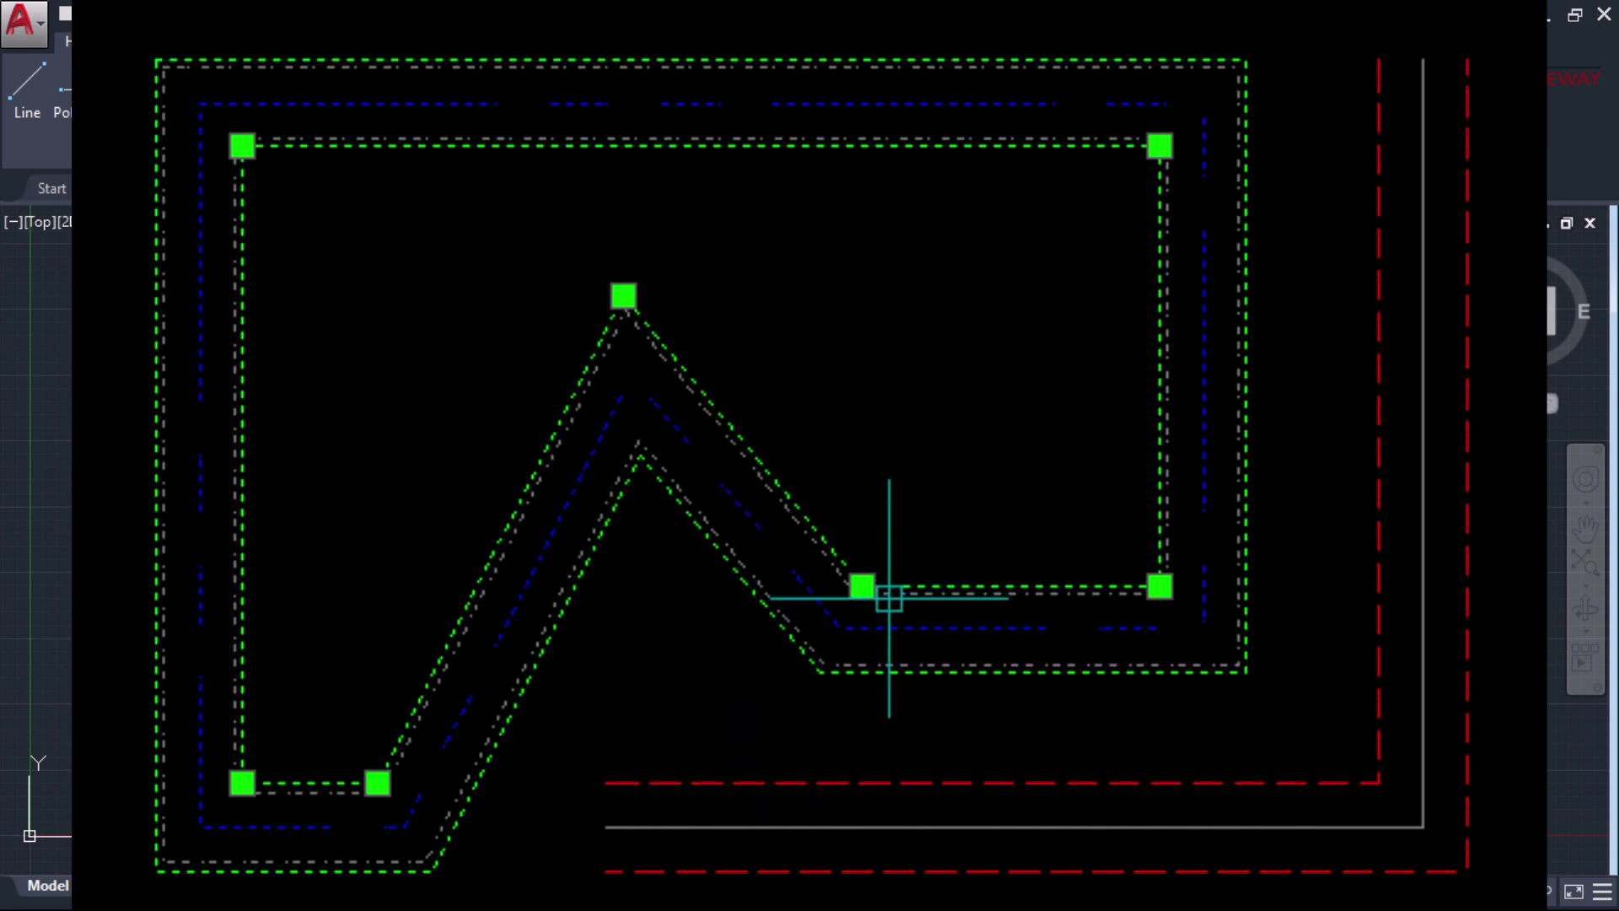
click(886, 773)
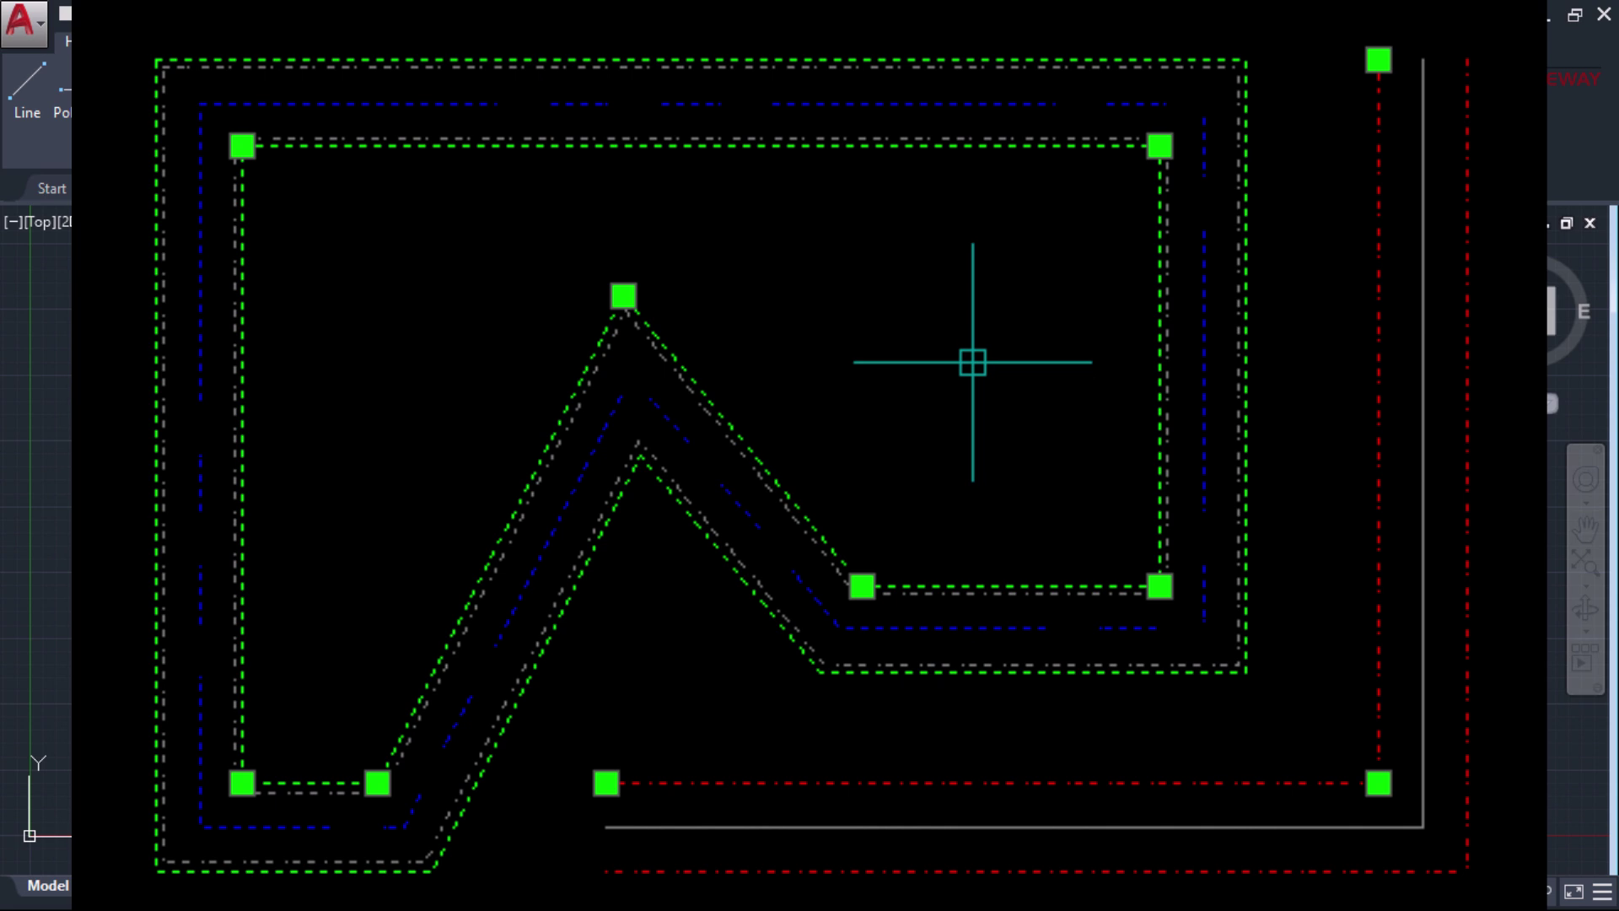
key(Escape)
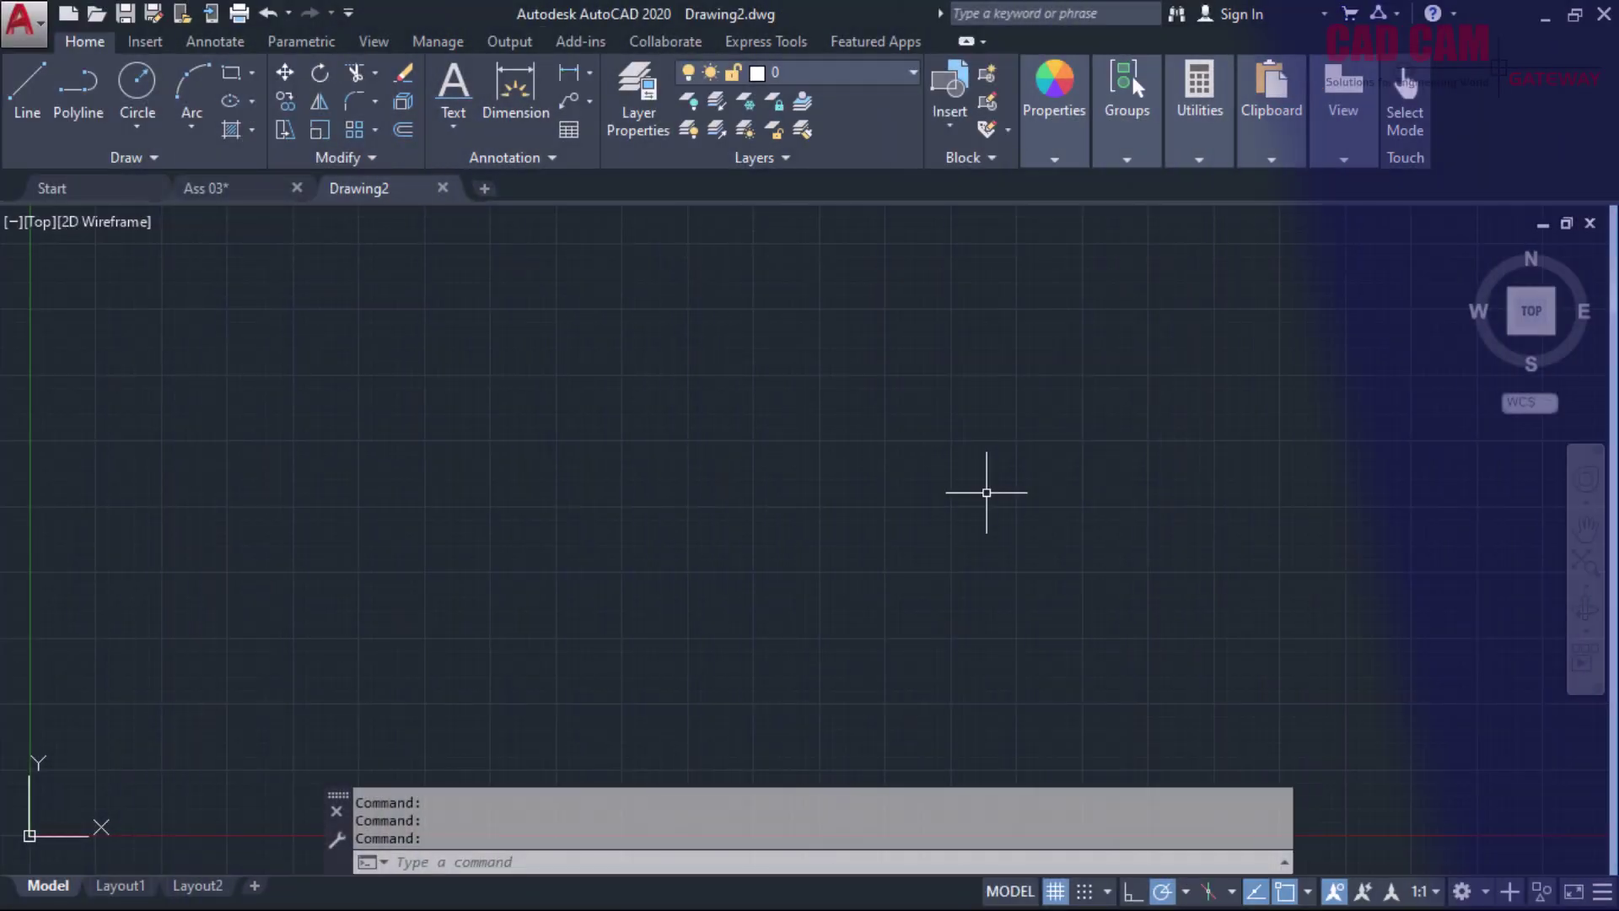
Start a multiline with Top justification and a scale of 1.00
text(M)
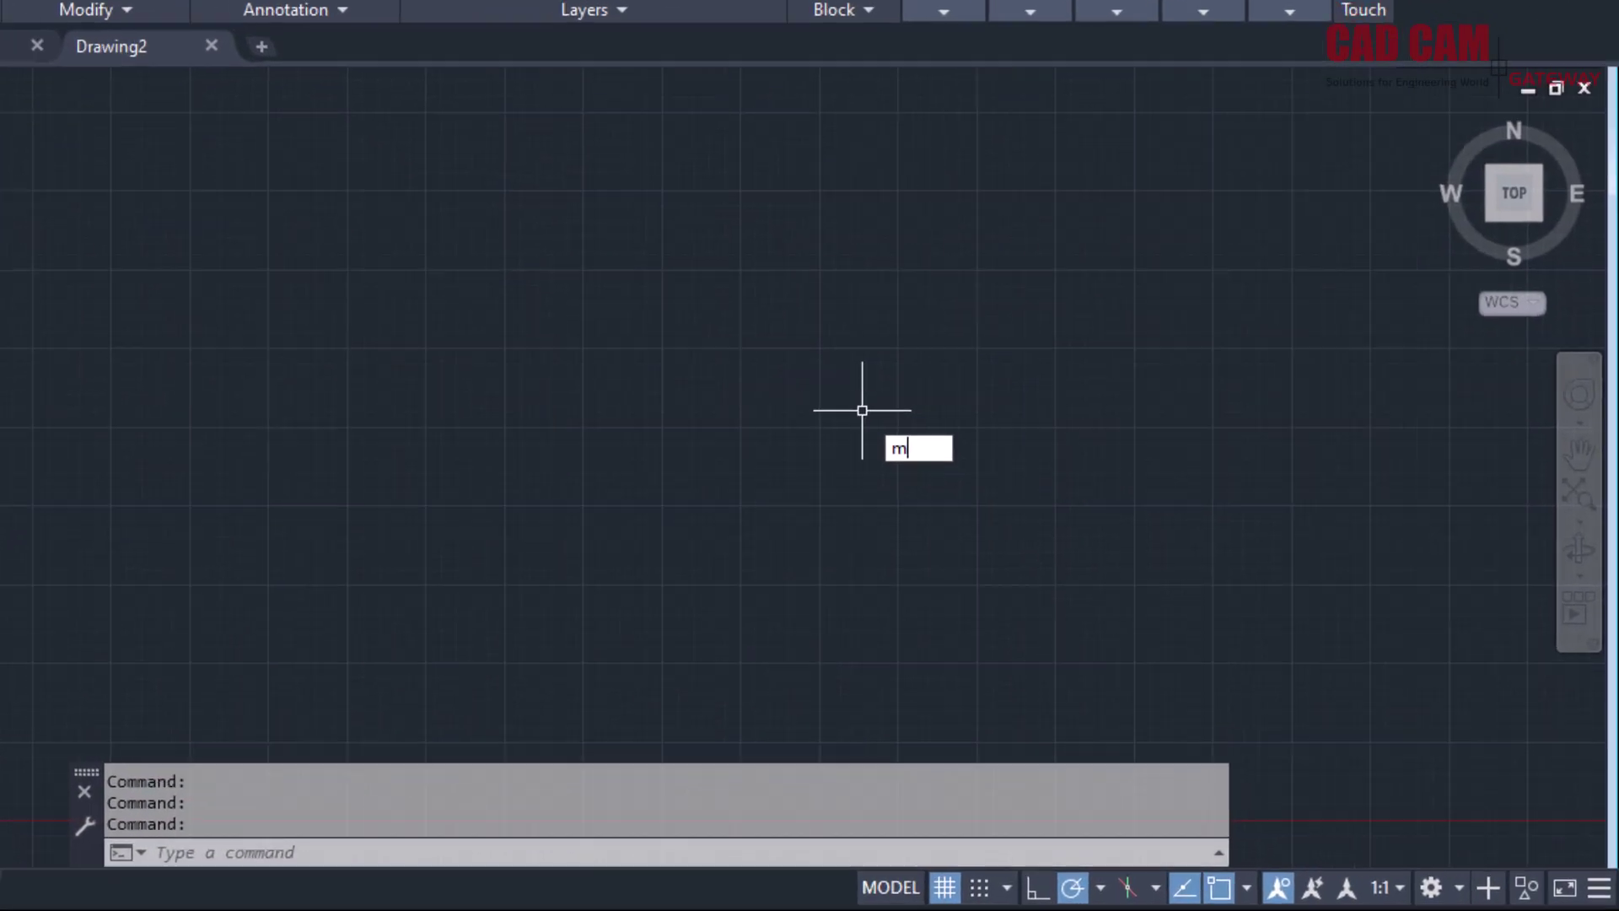
text(L)
key(Return)
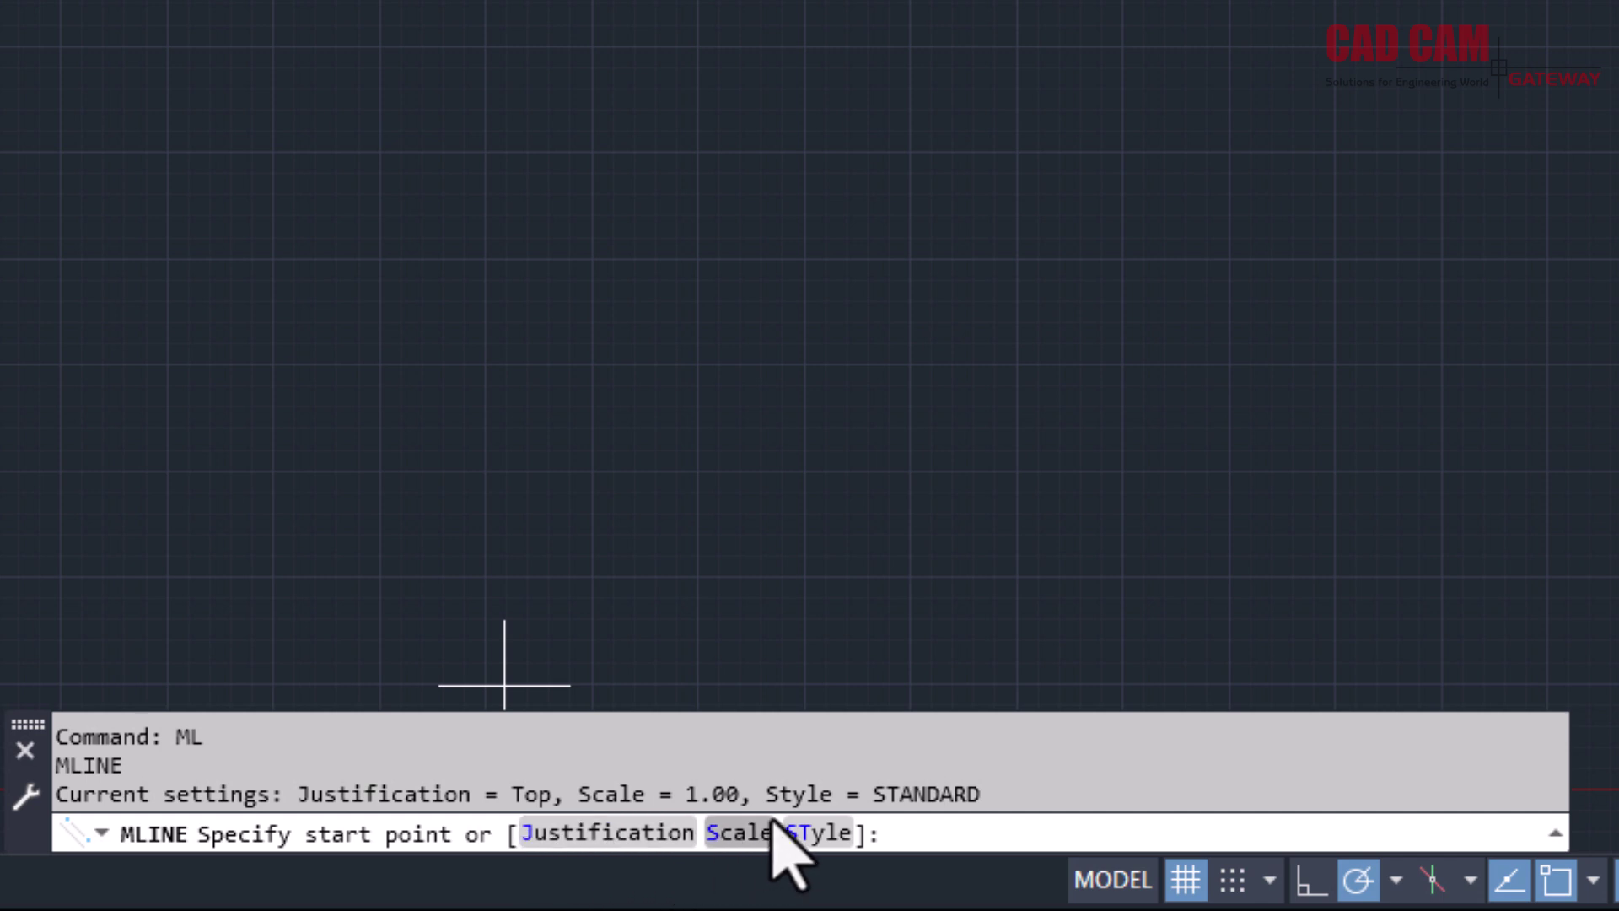
click(594, 835)
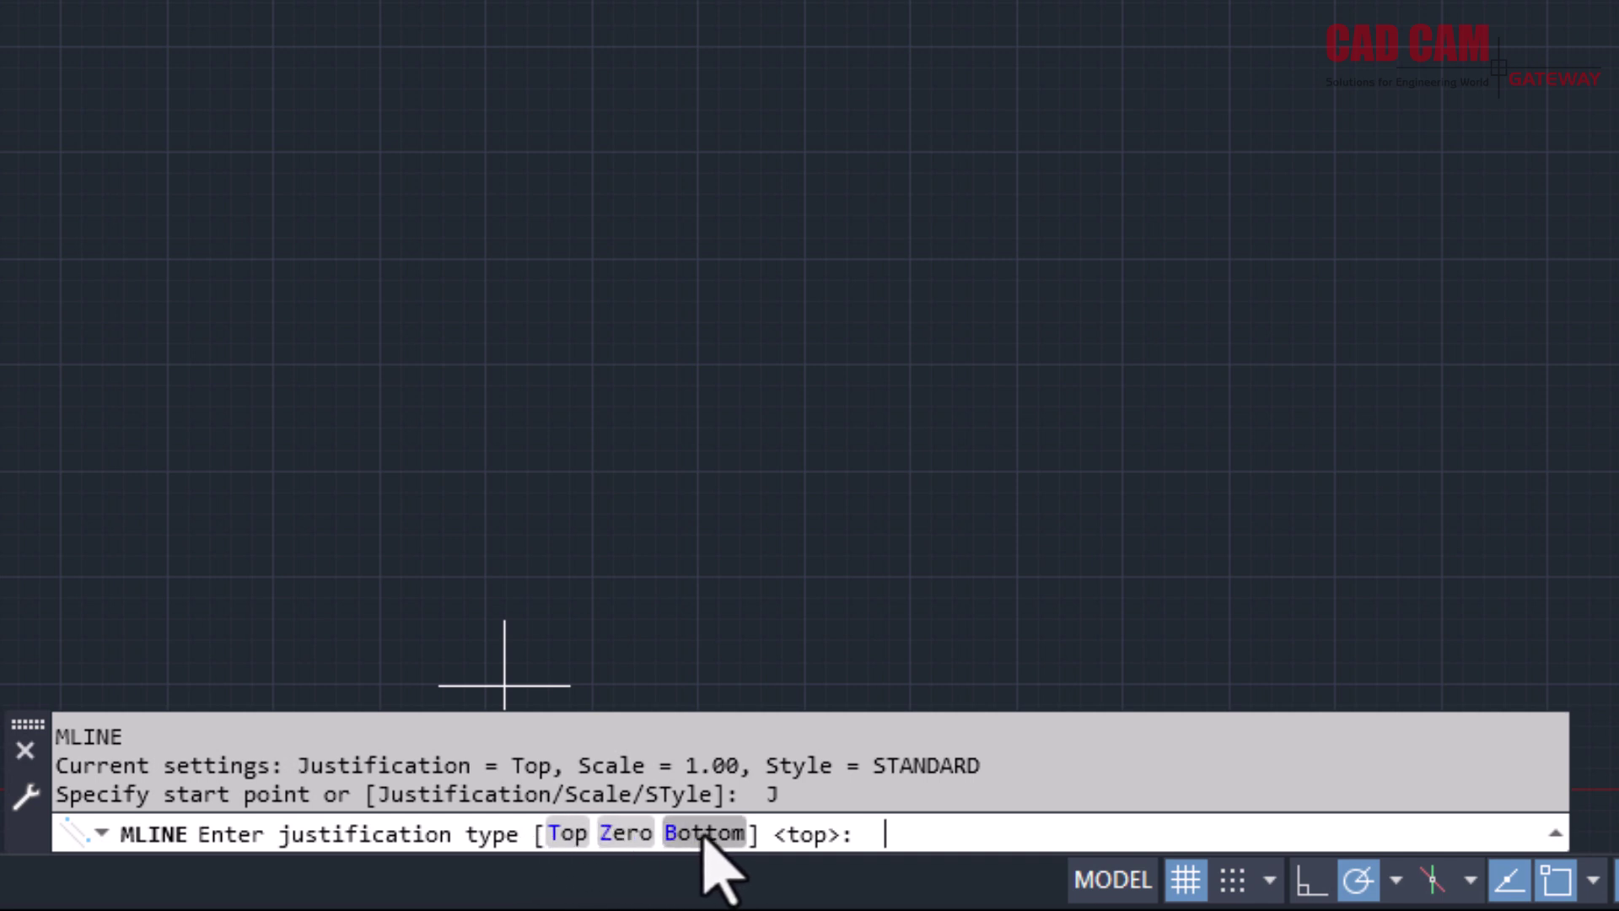
key(Return)
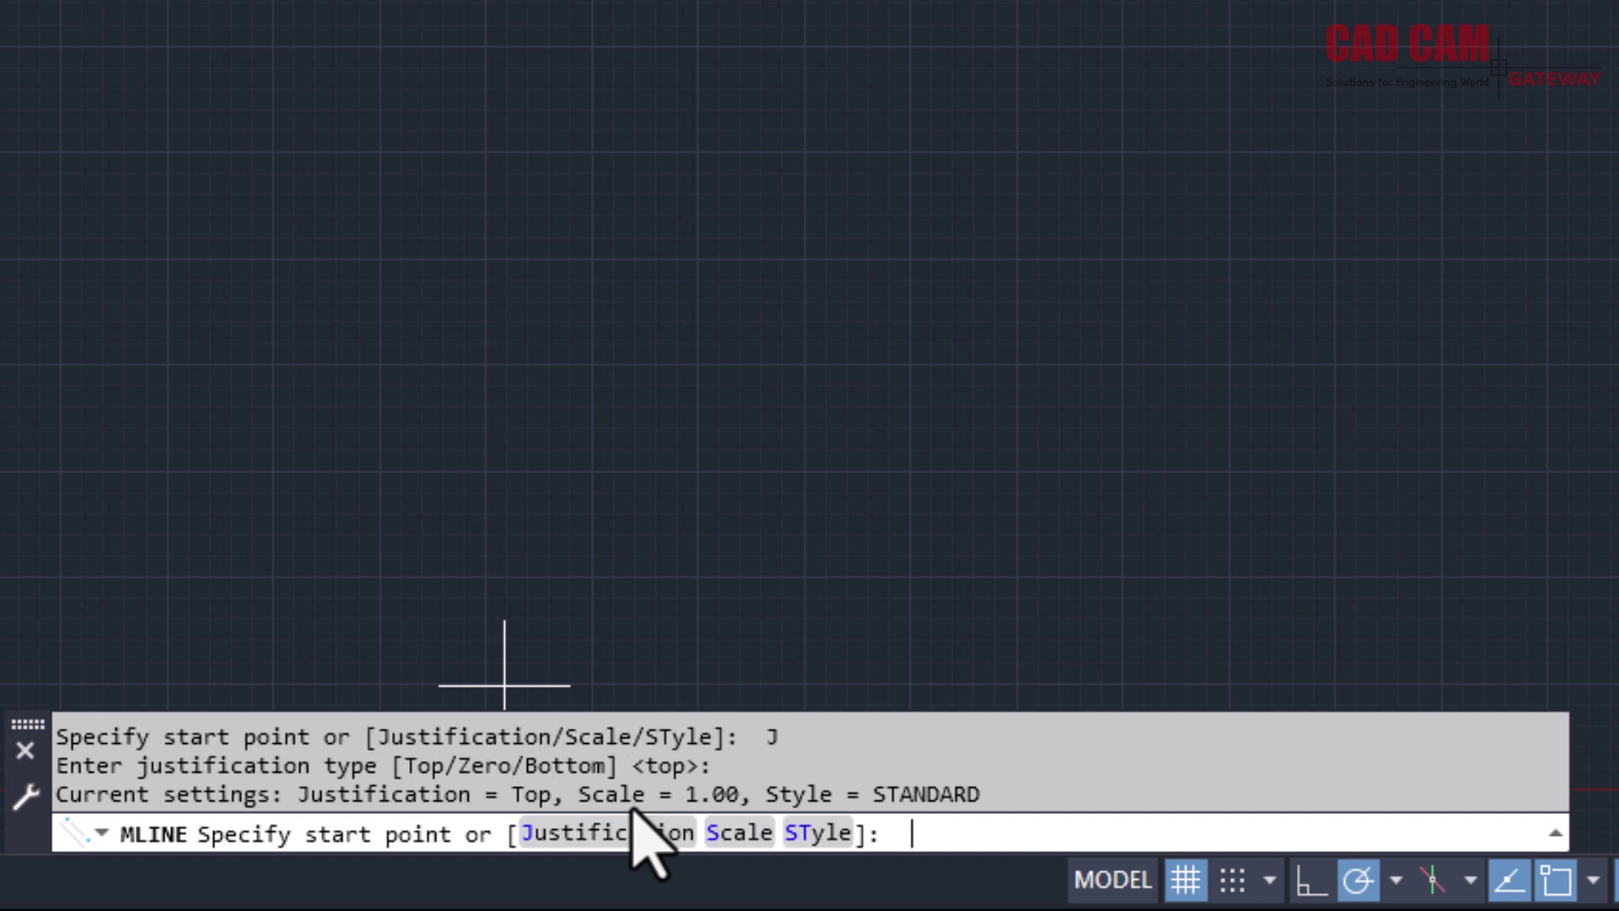
click(742, 835)
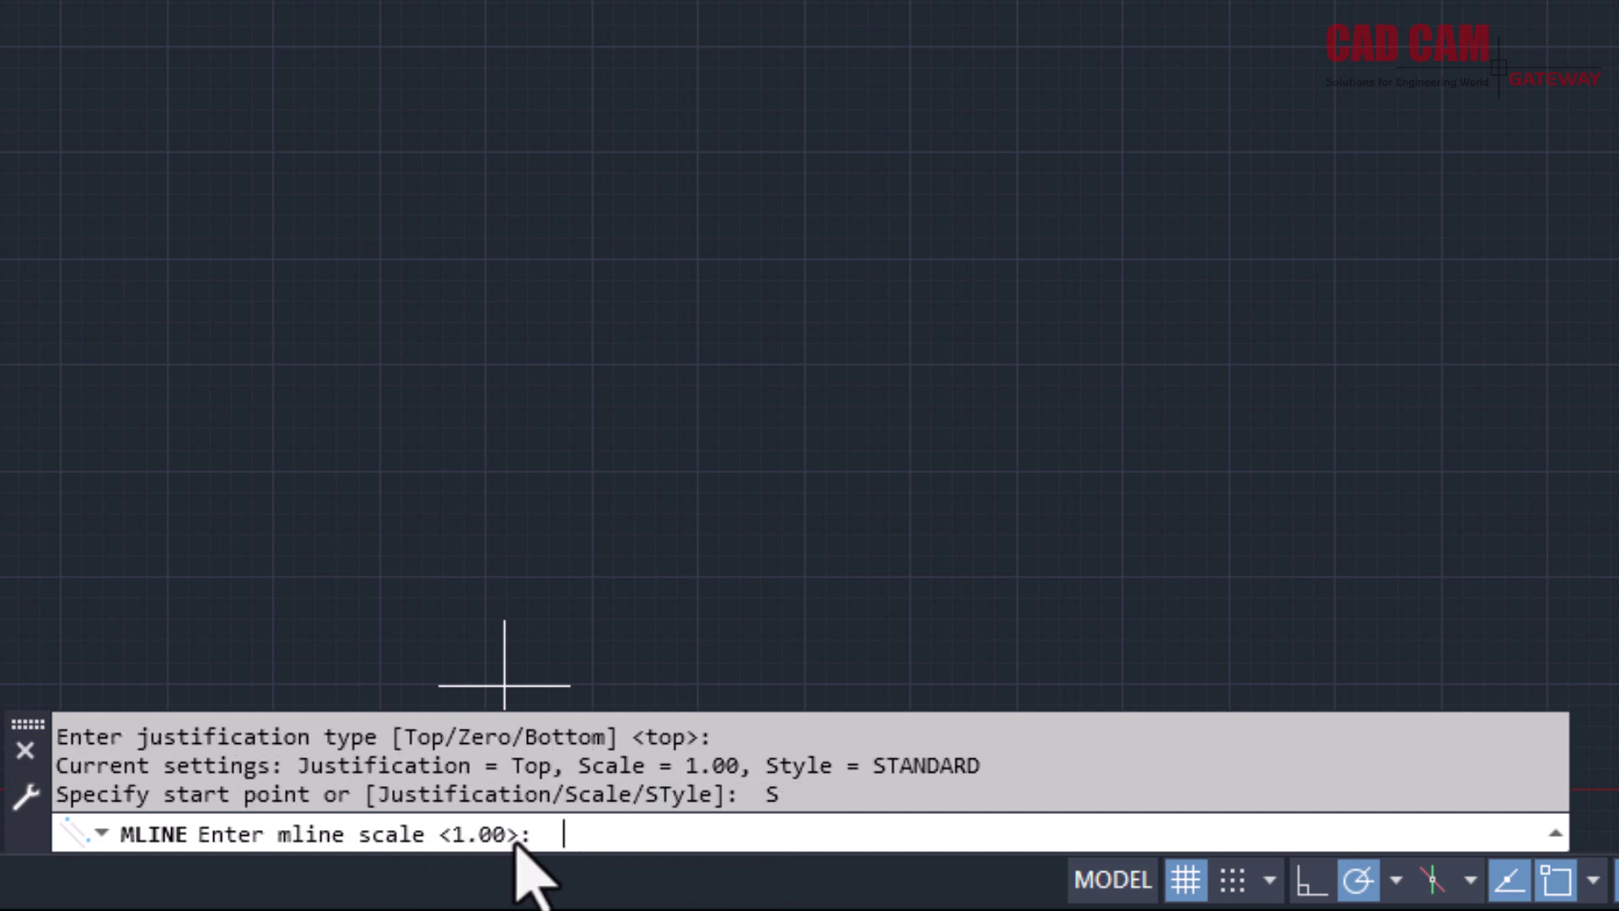
key(Return)
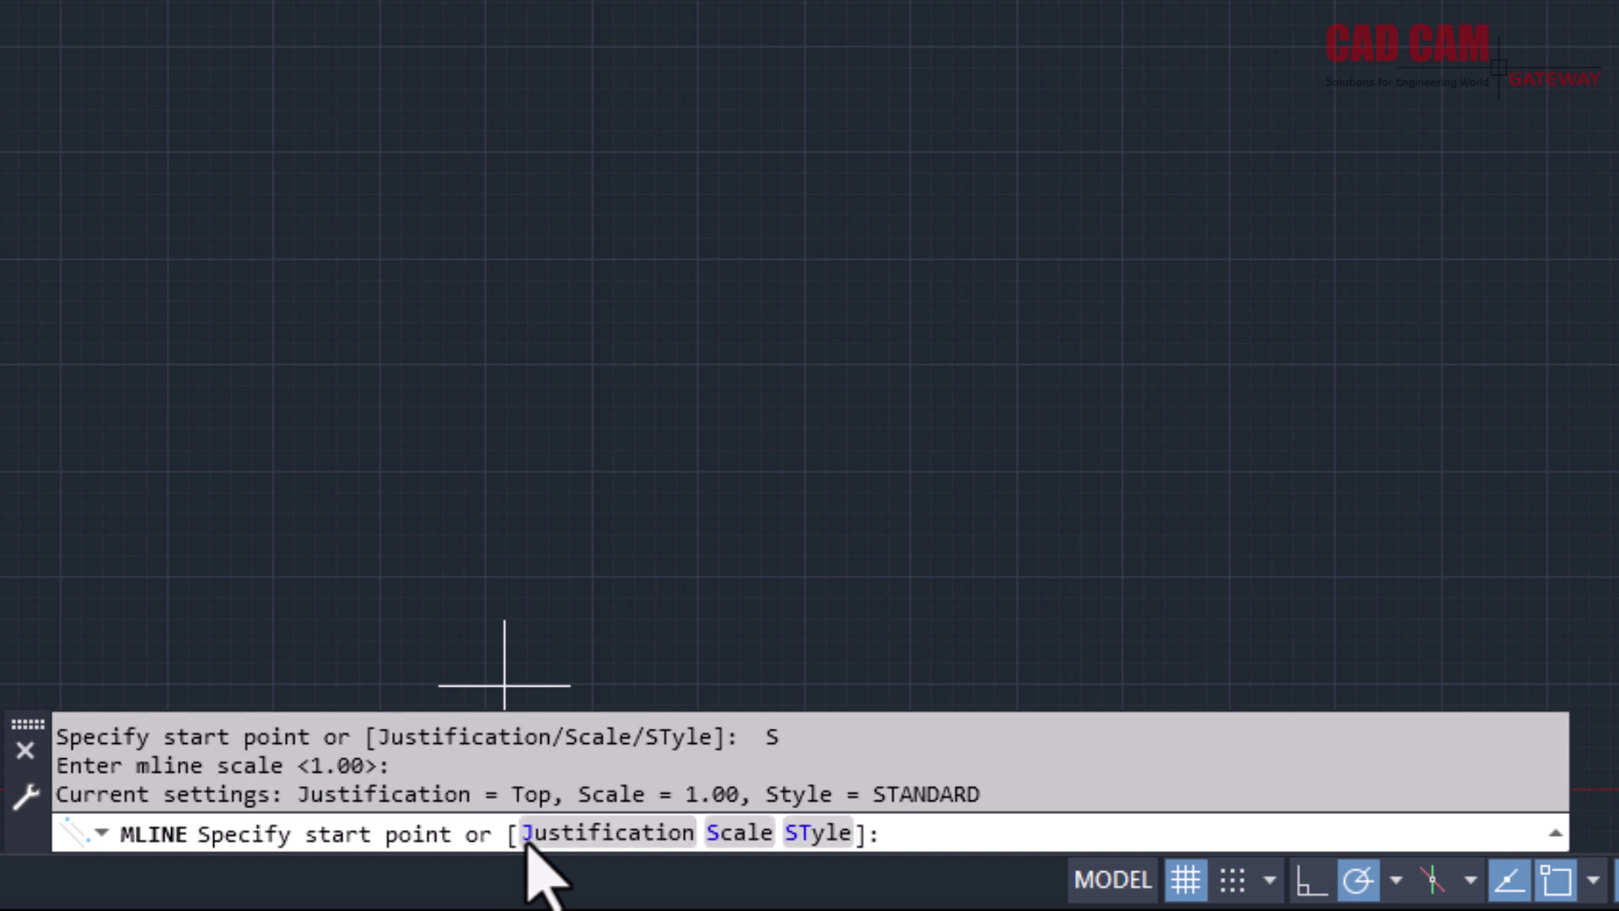
List the loaded multiline styles and keep STANDARD as the style for the multiline
click(806, 833)
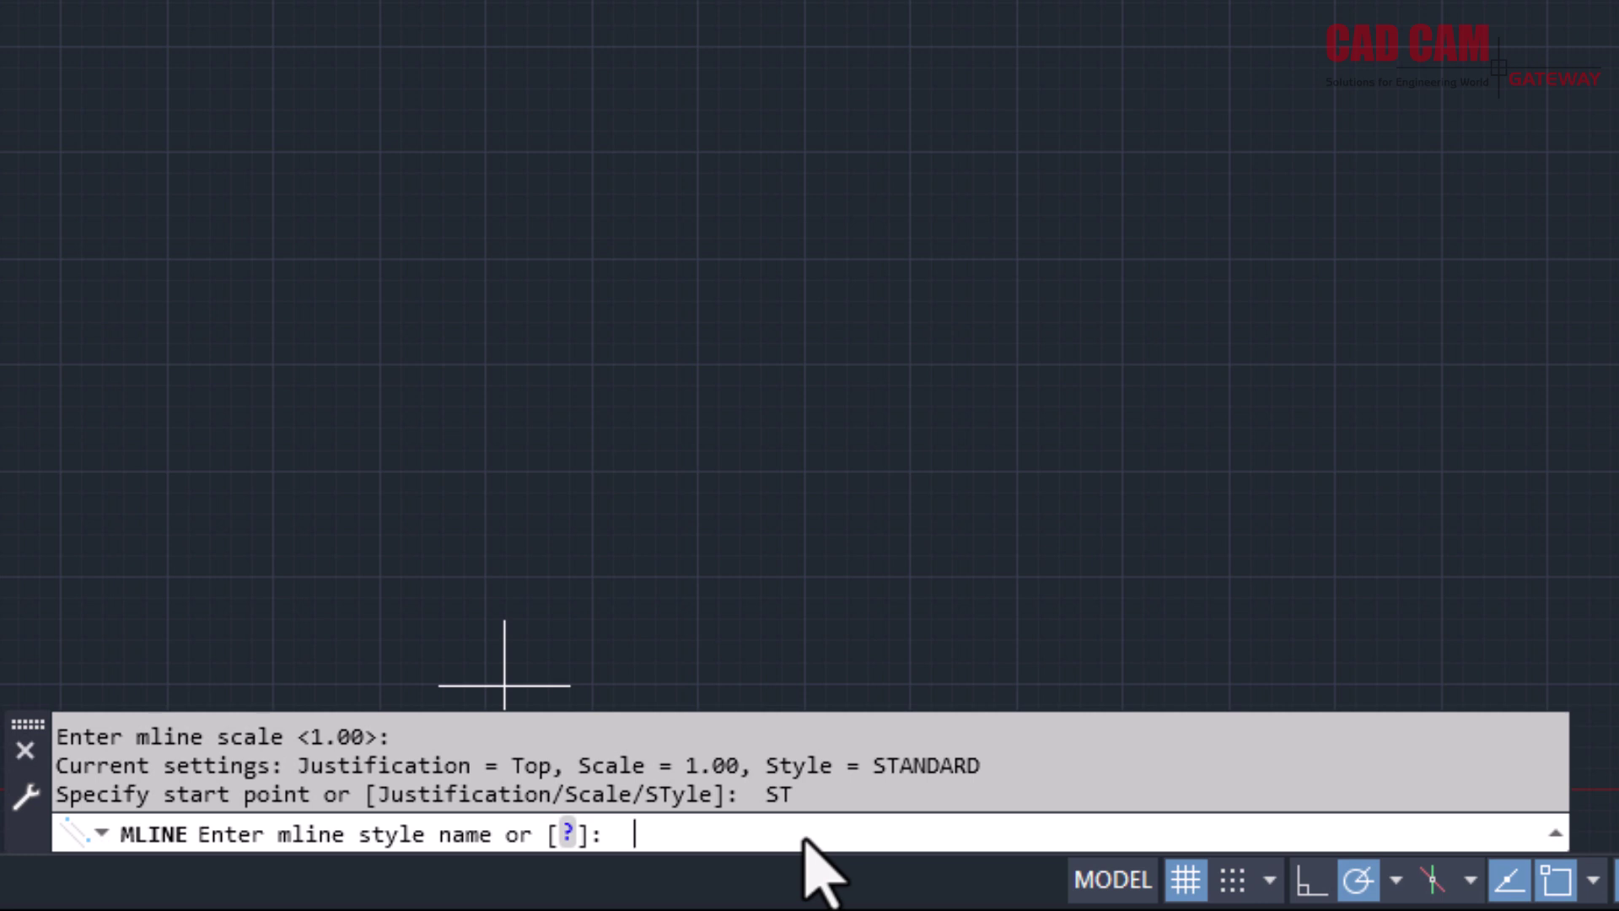
text(?)
key(Return)
key(Return)
key(Return)
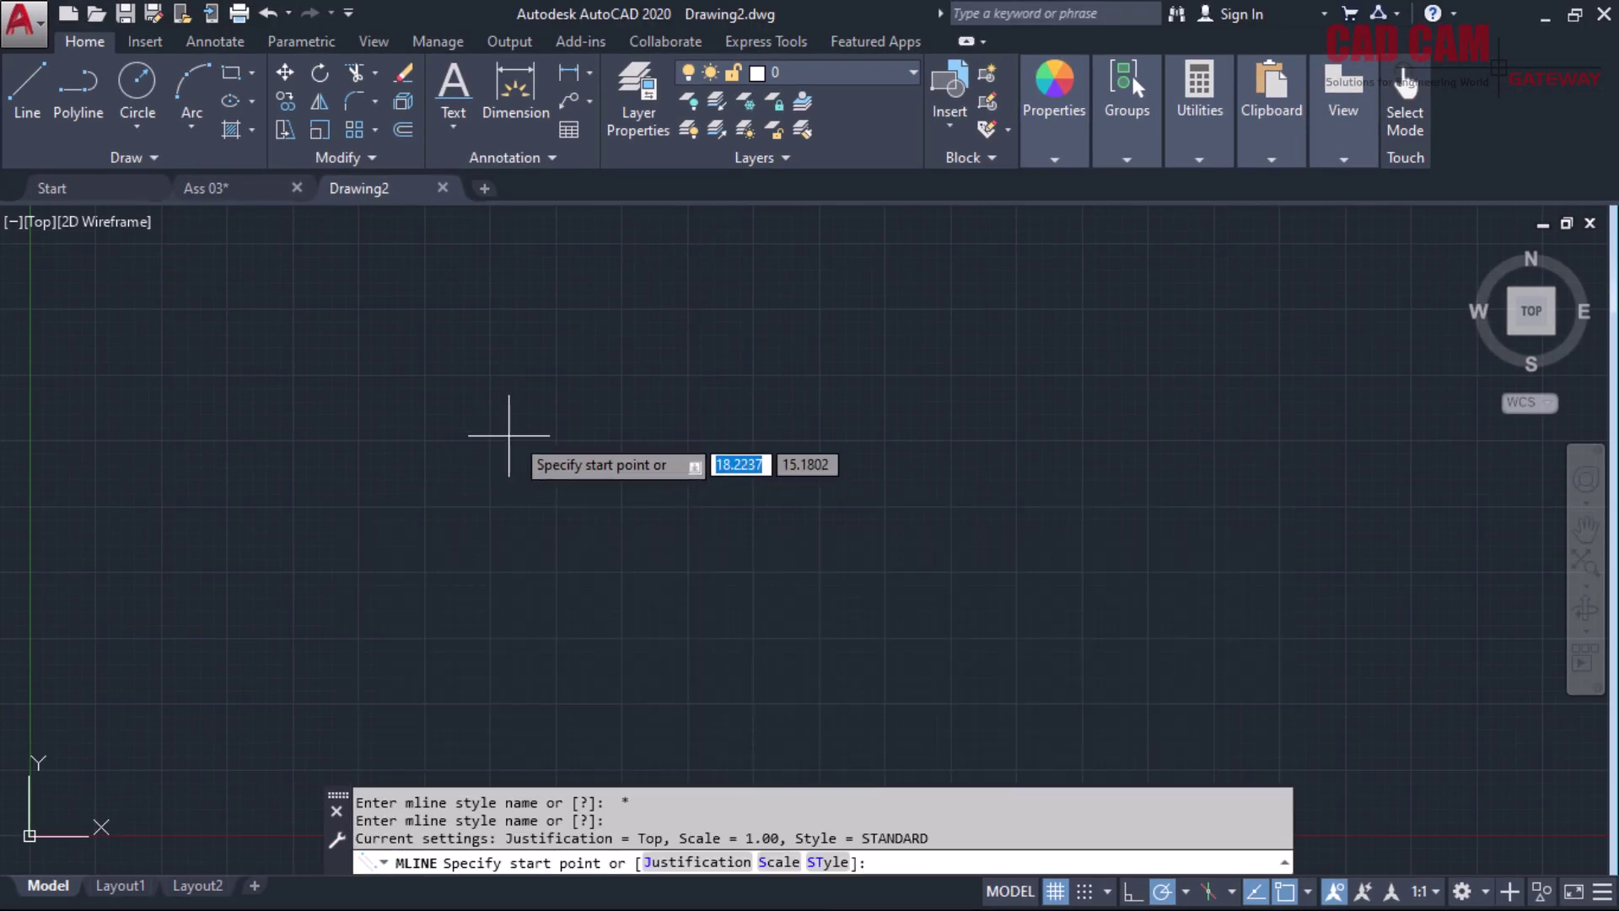
Draw a closed rectangular multiline clockwise from its upper-left corner, 20 units wide and 10 units high
click(462, 436)
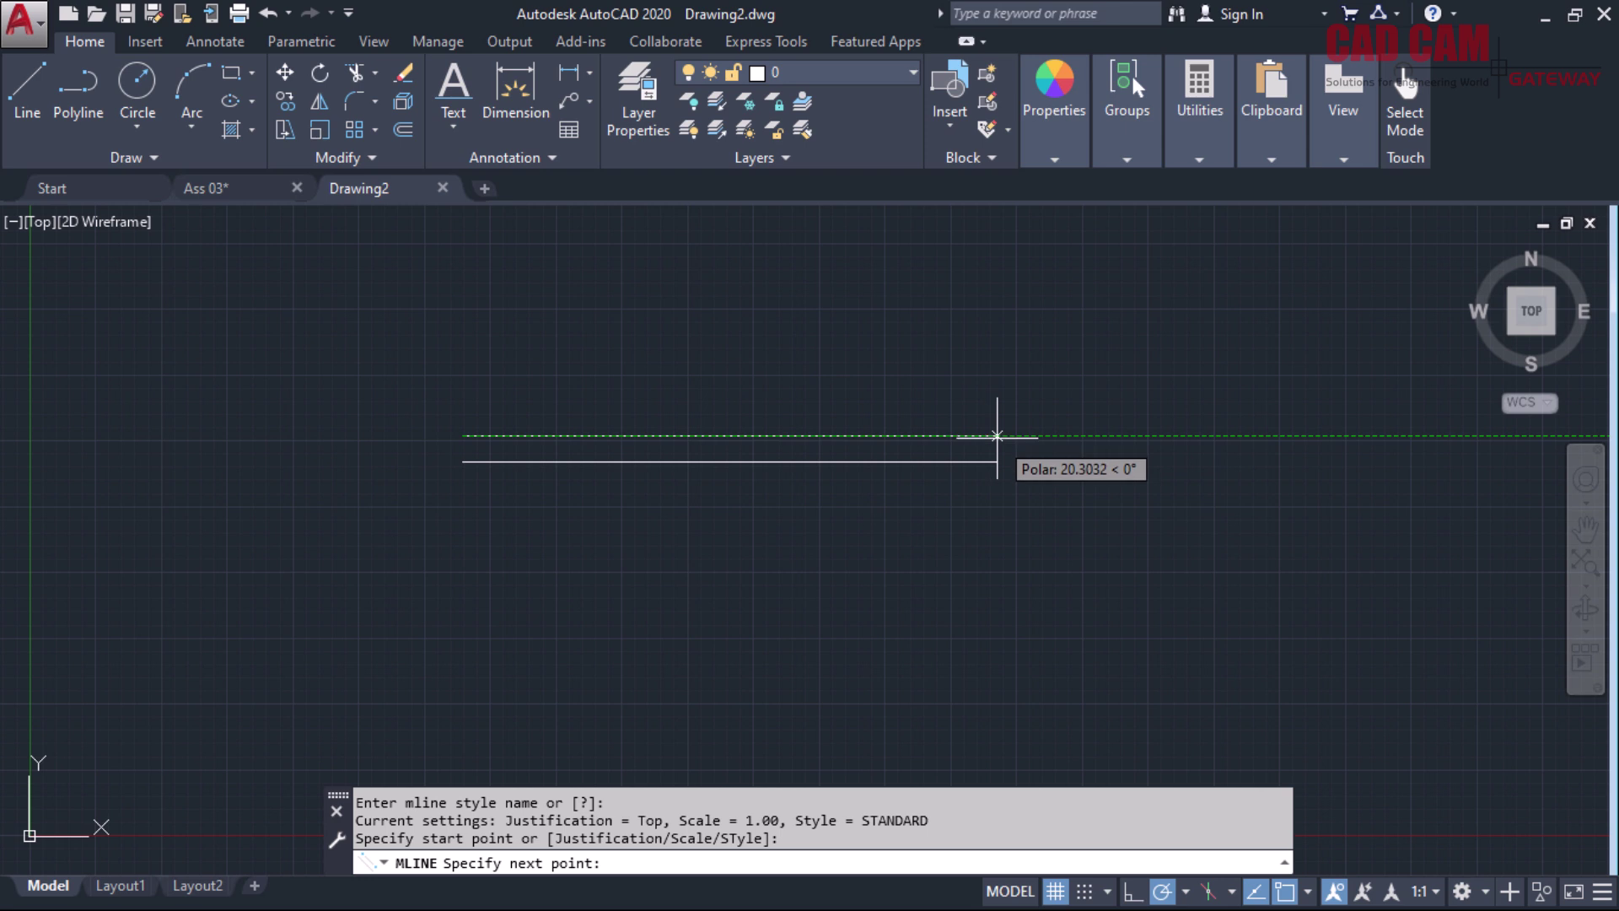
text(20)
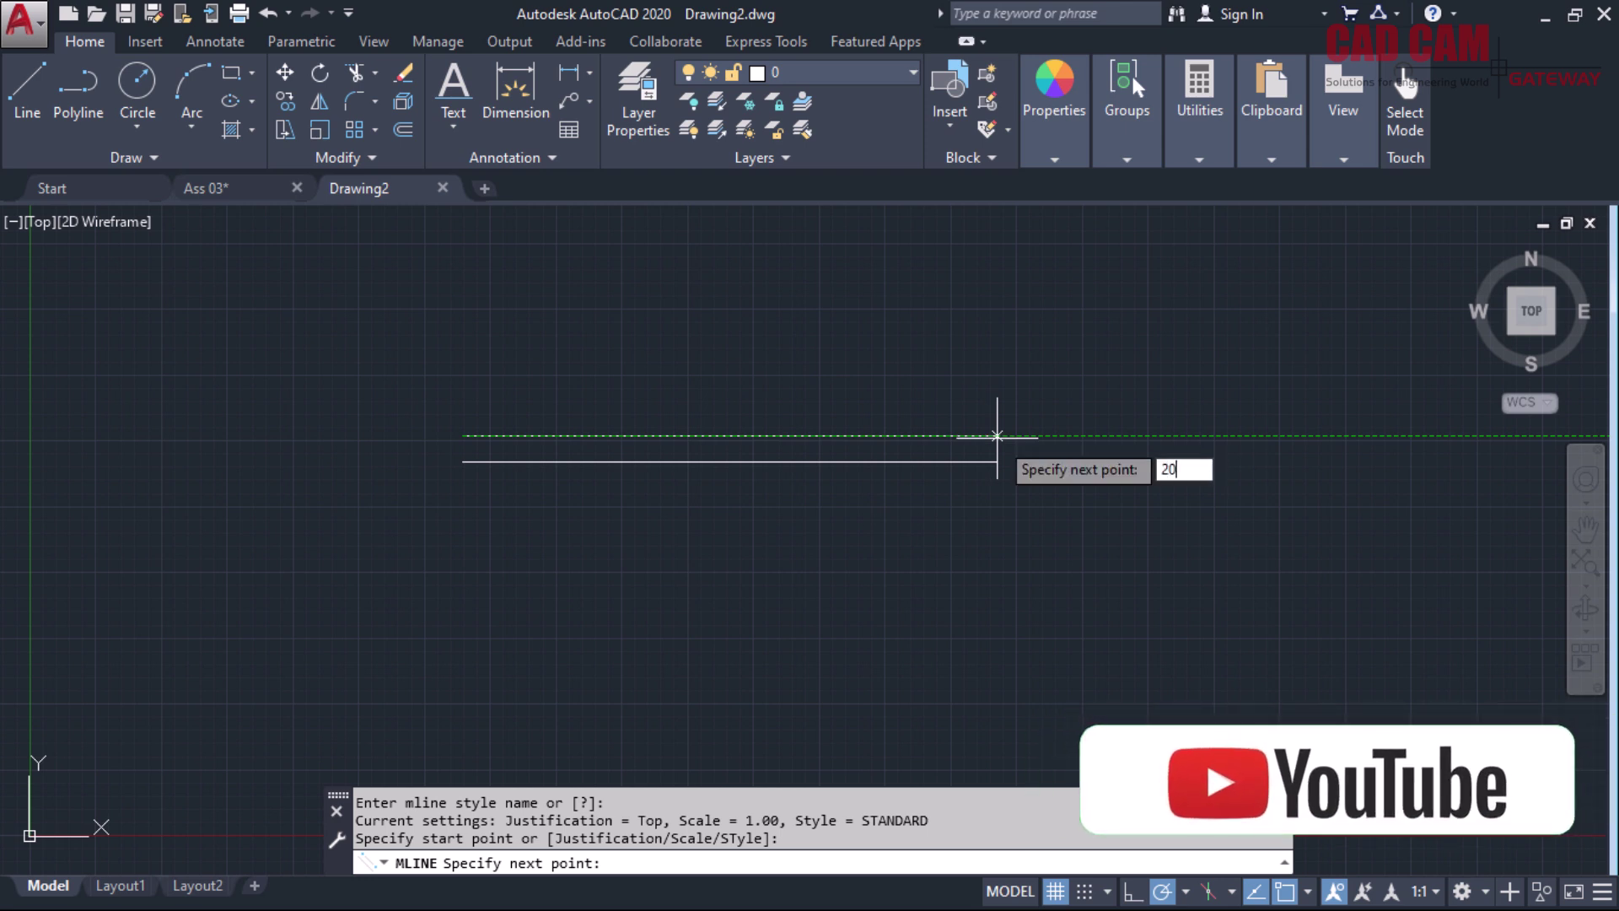
key(Return)
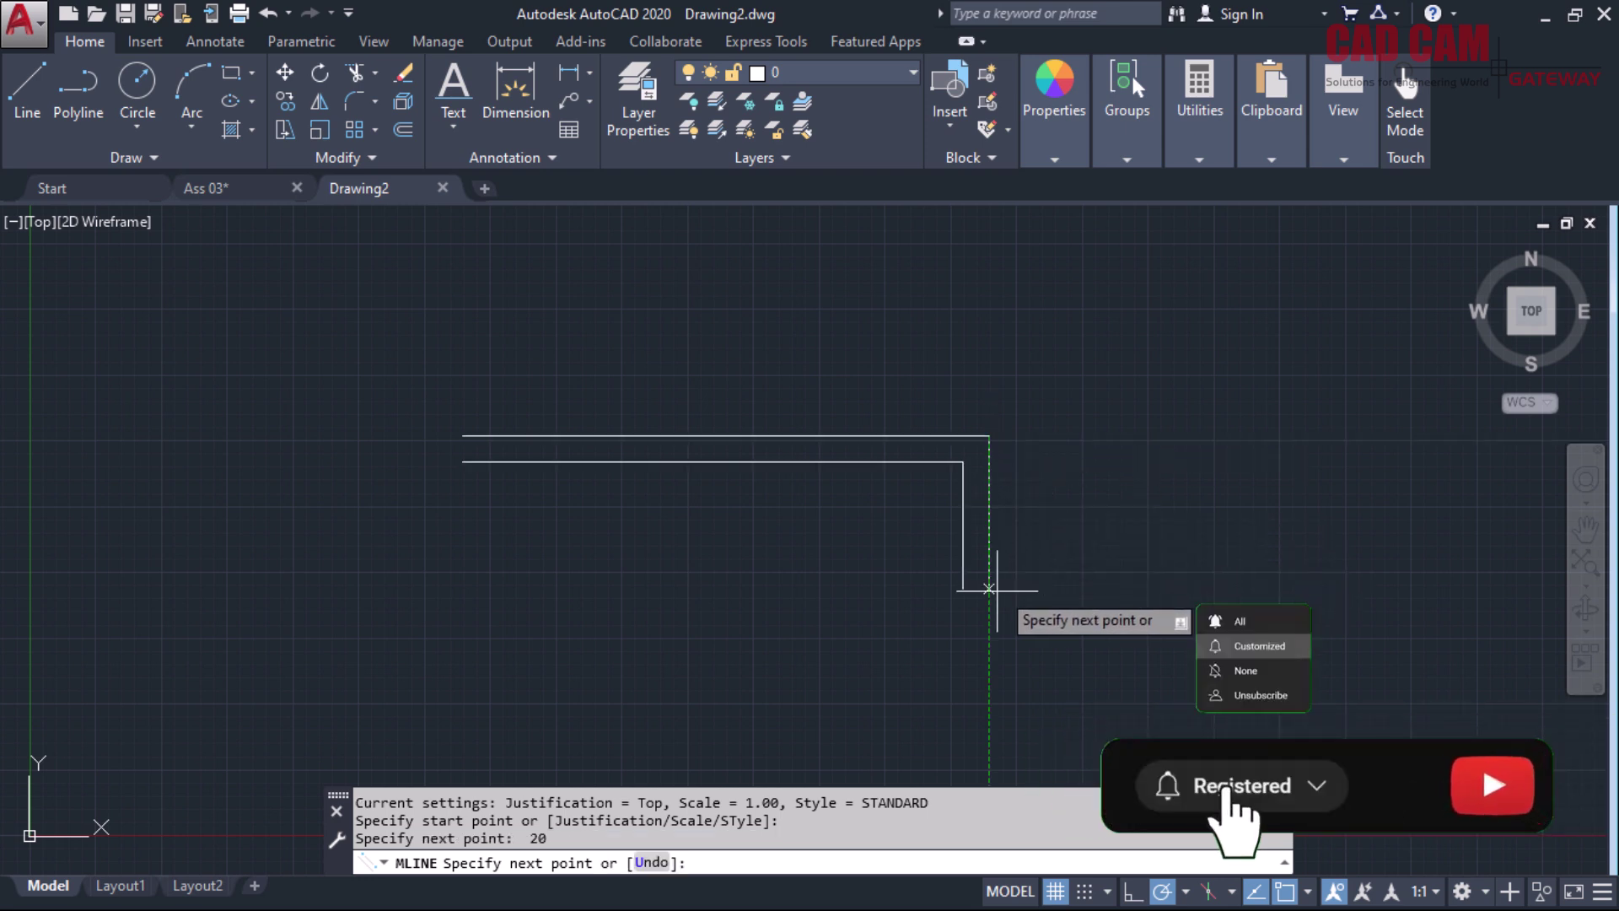
text(10)
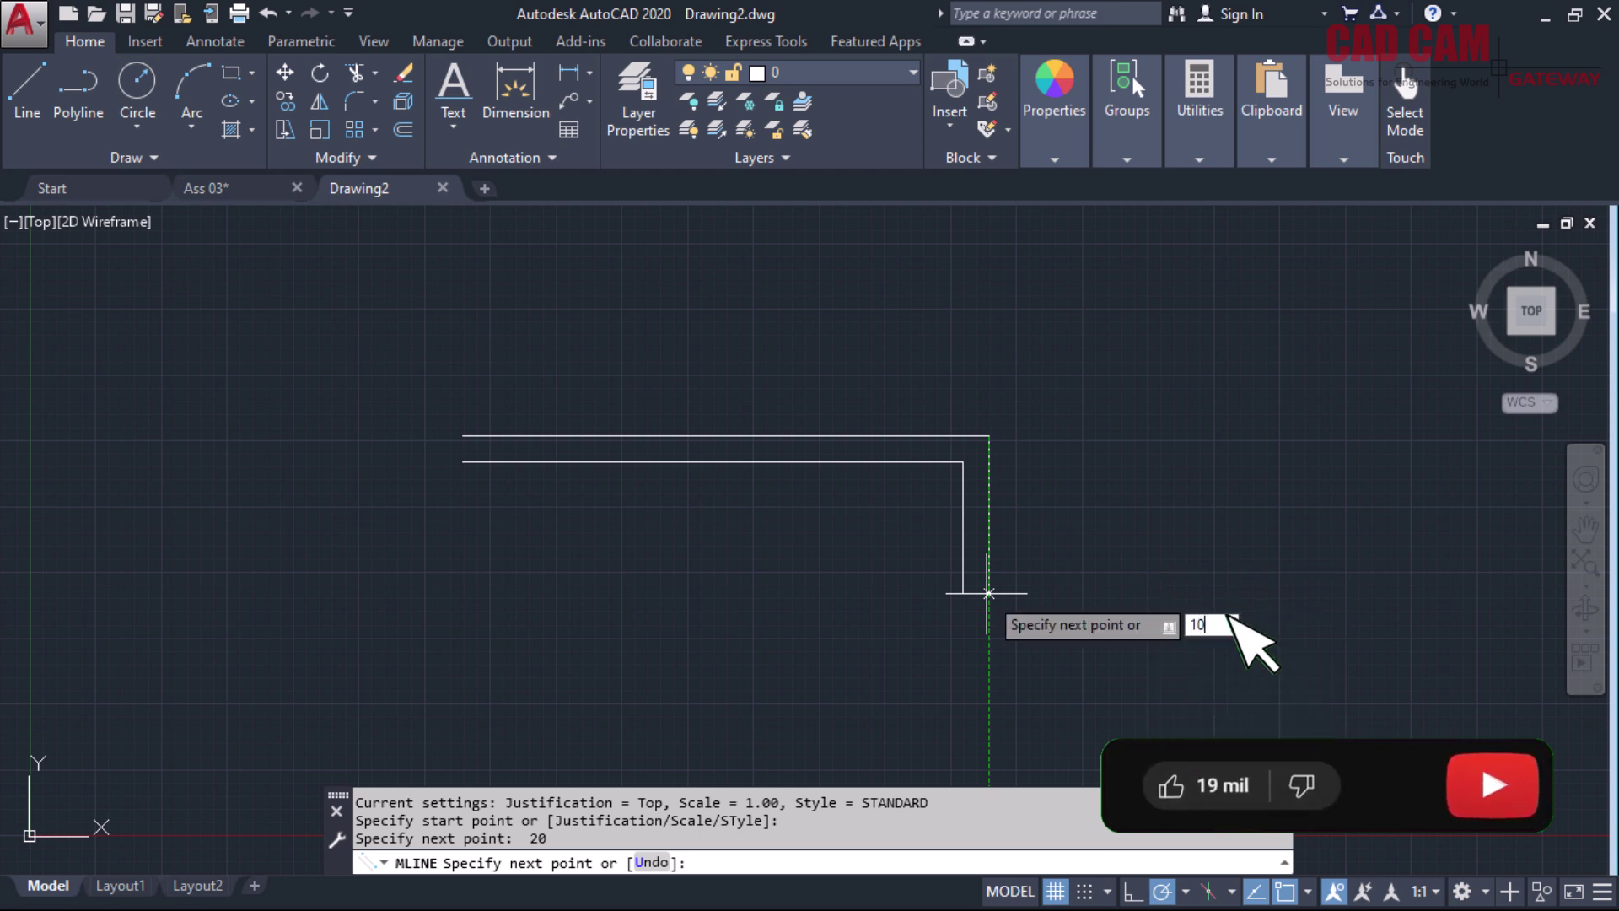
key(Return)
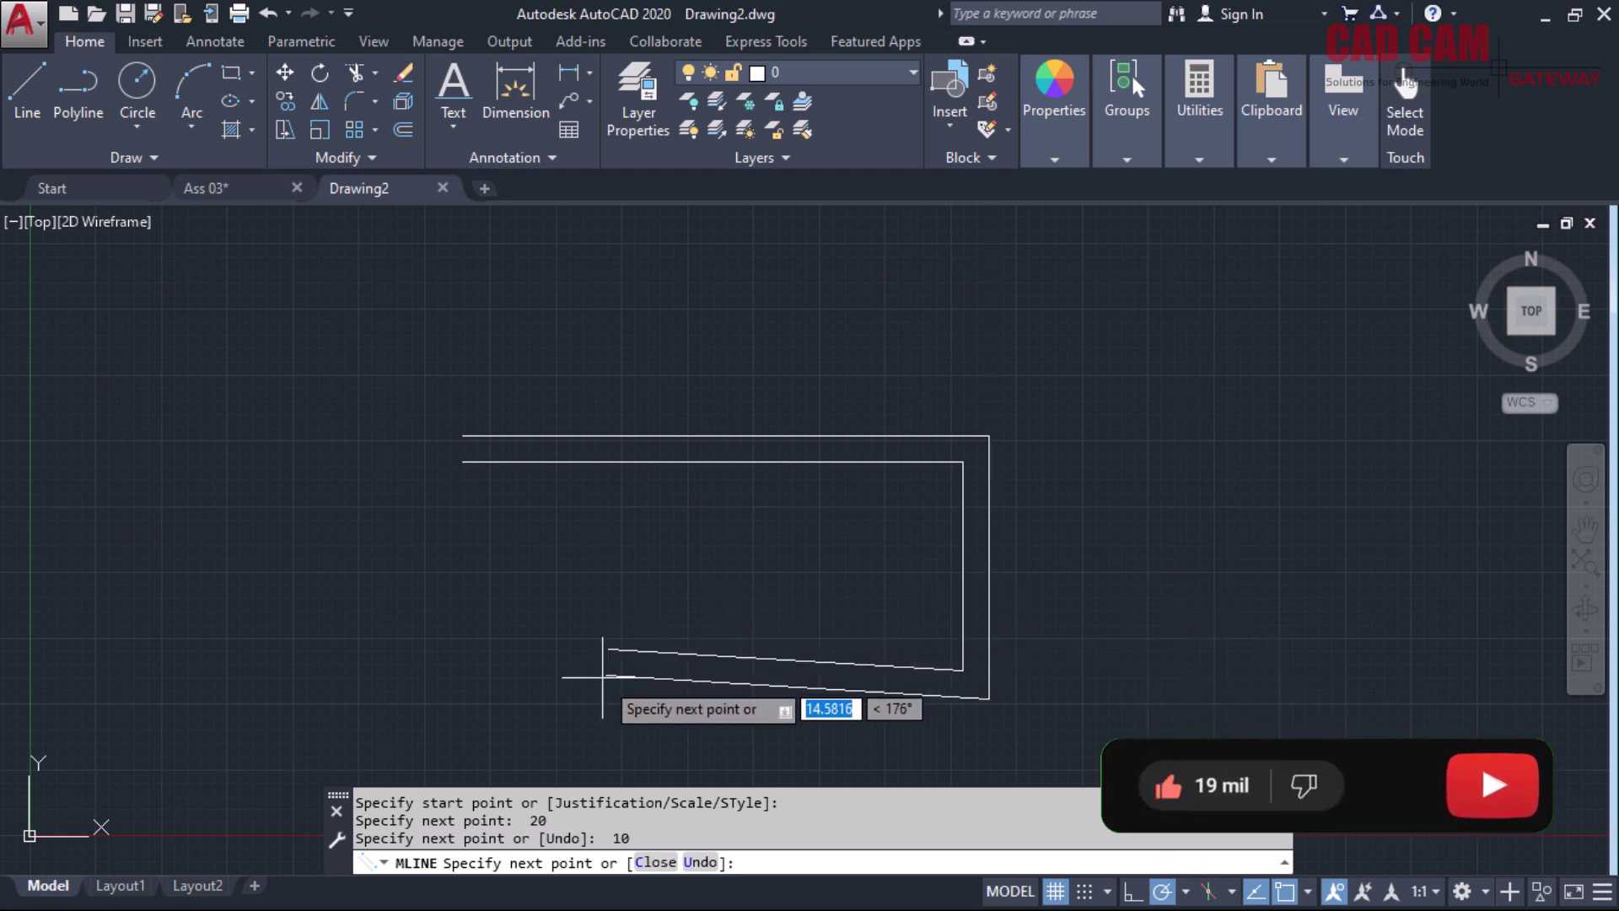
text(40)
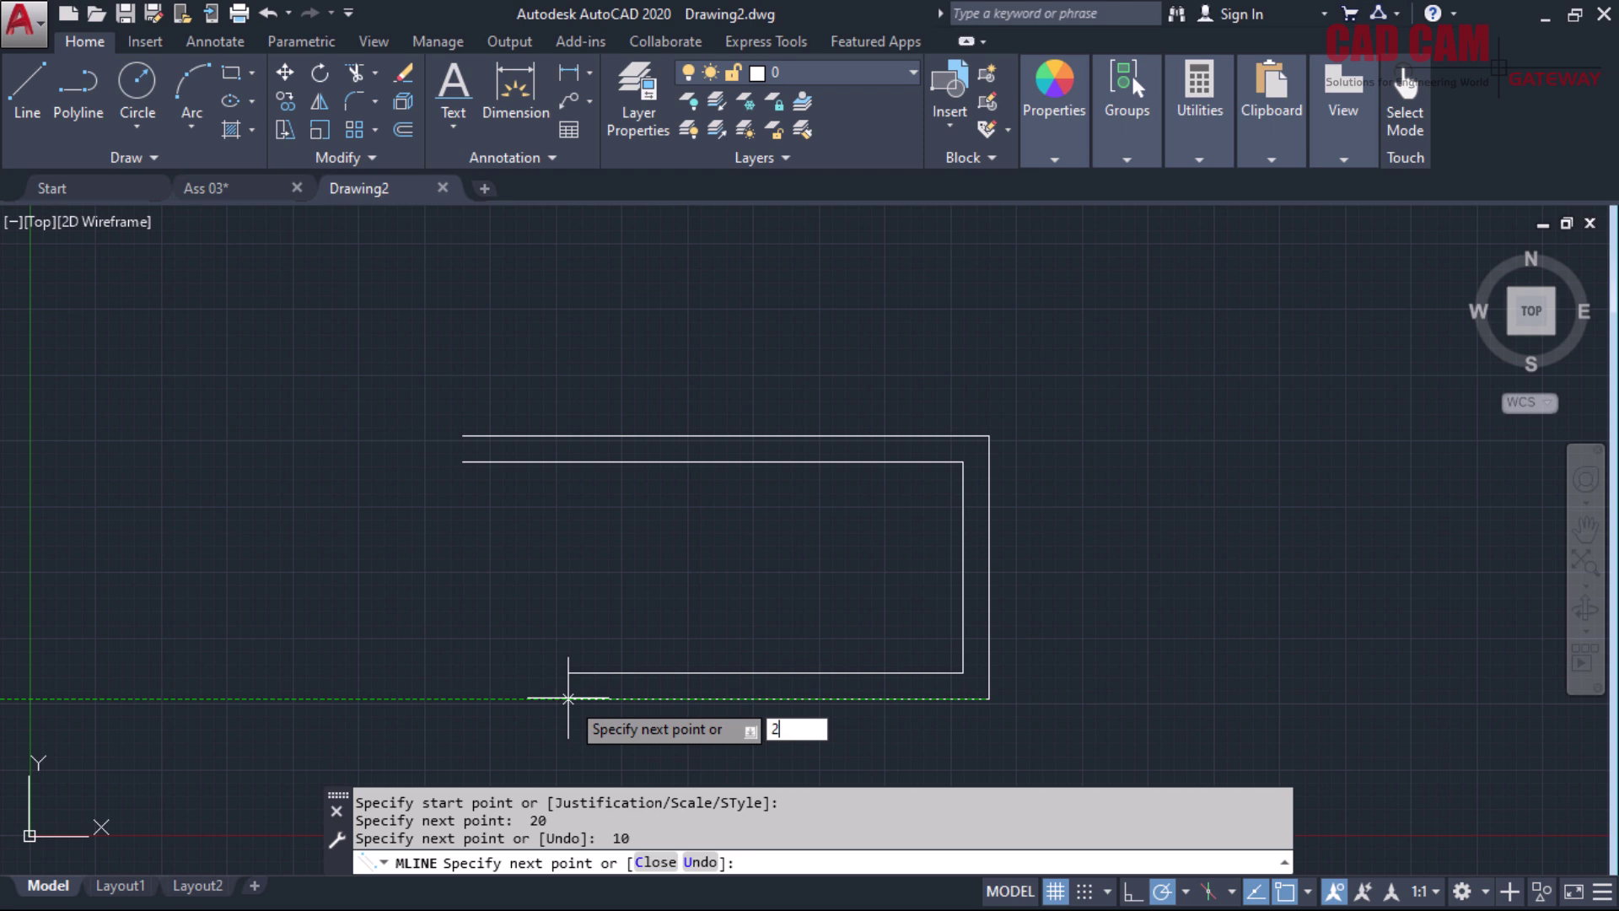
key(Return)
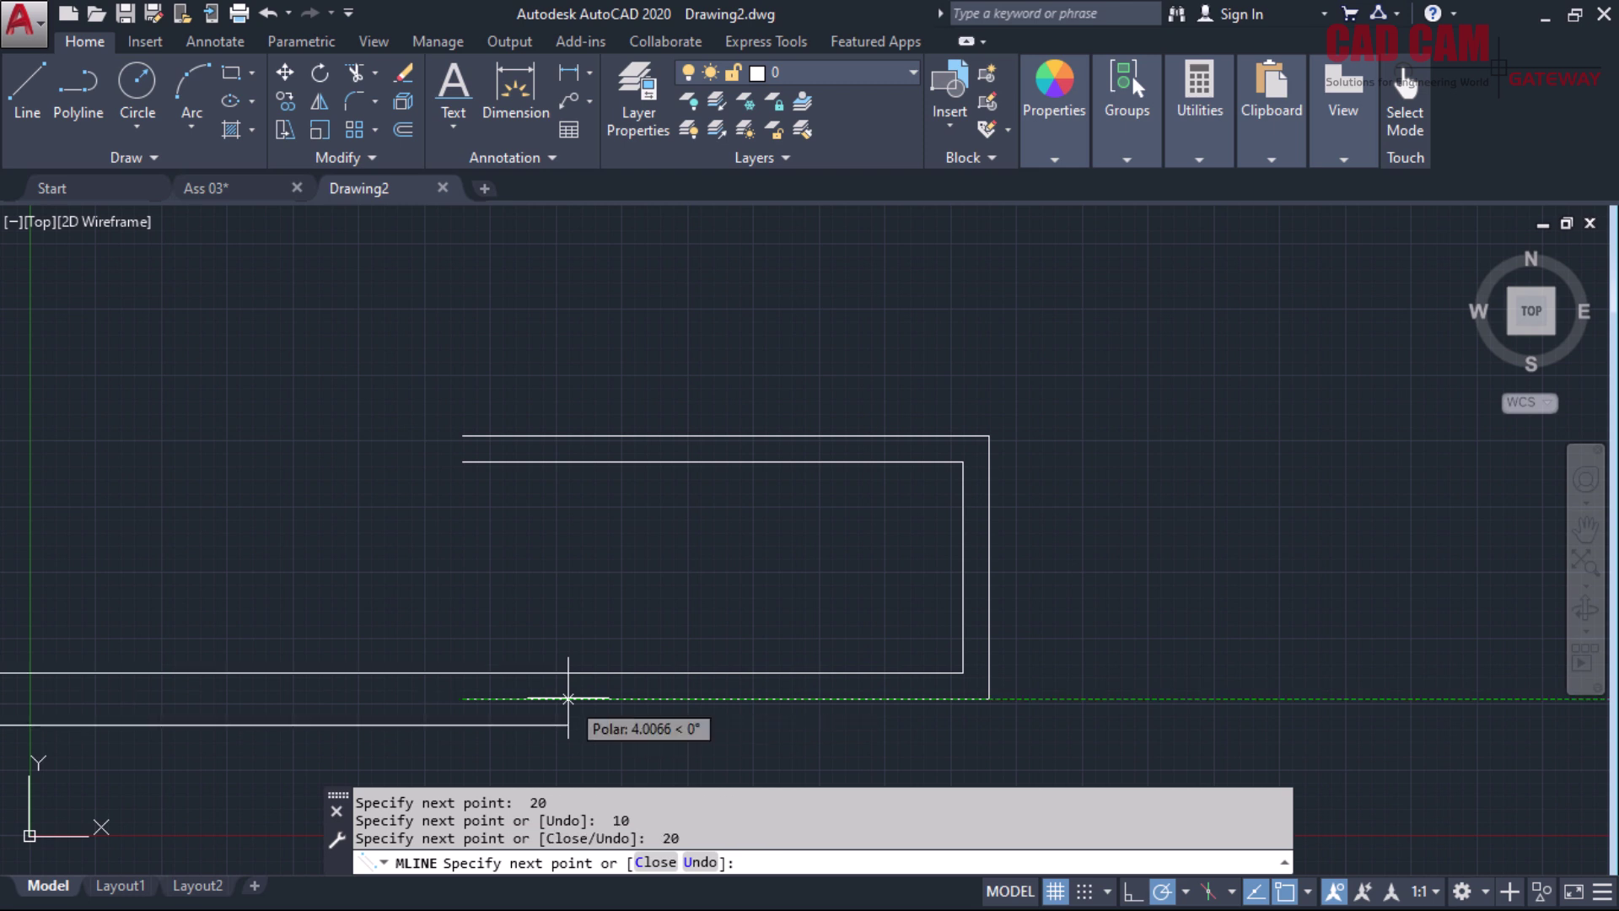
text(c)
key(Return)
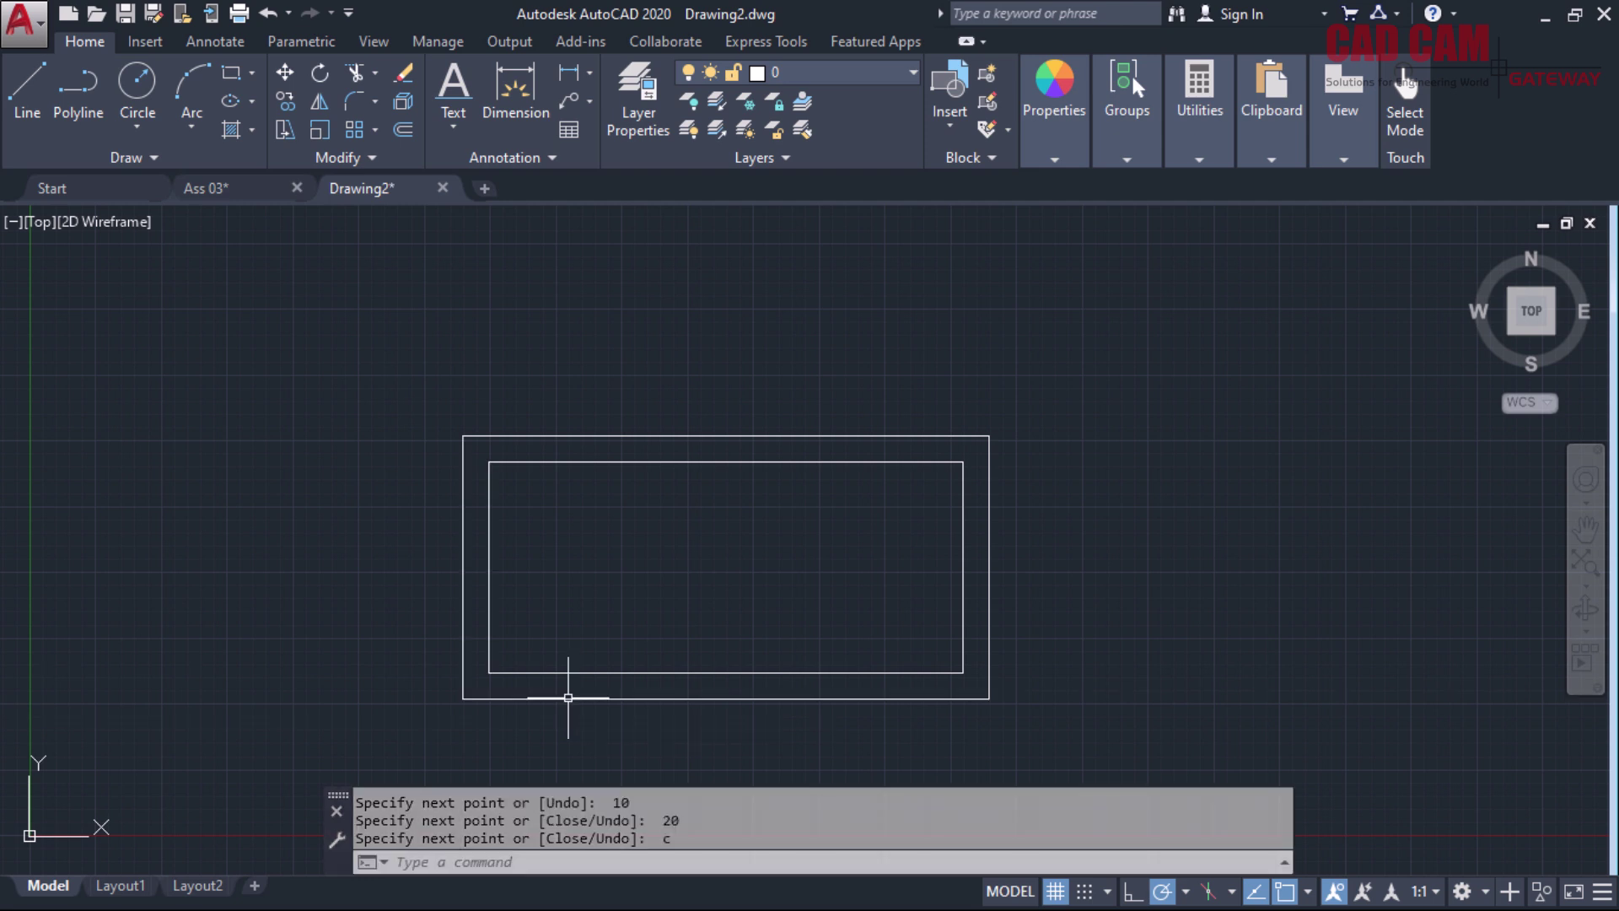
Select the rectangular multiline to inspect its grips and clear the selection
click(958, 469)
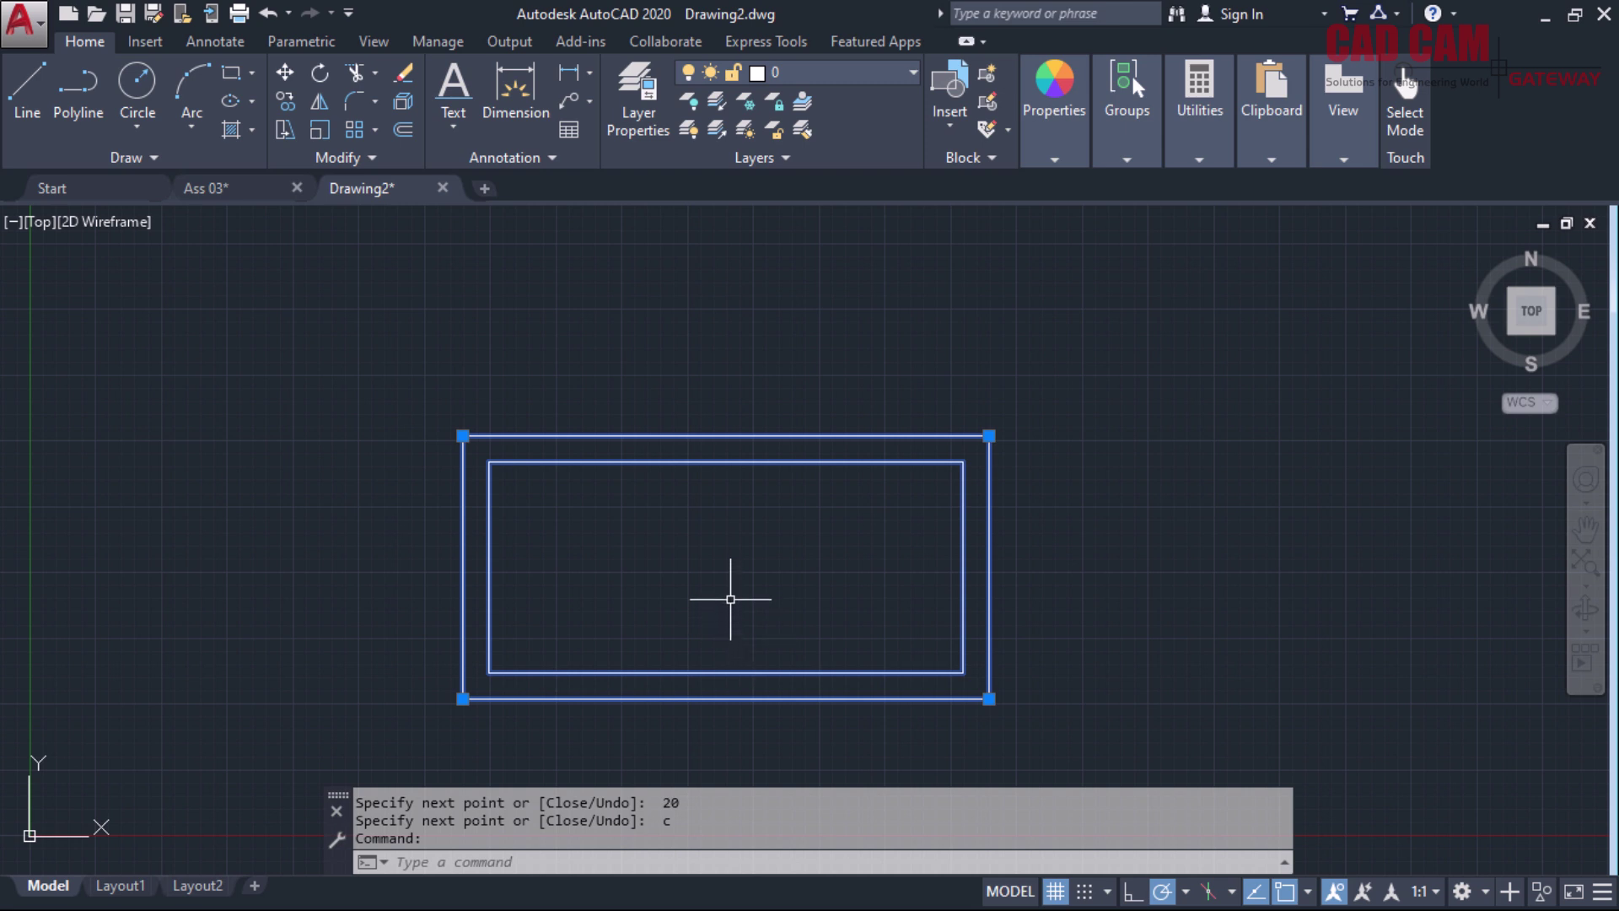
key(Escape)
key(Escape)
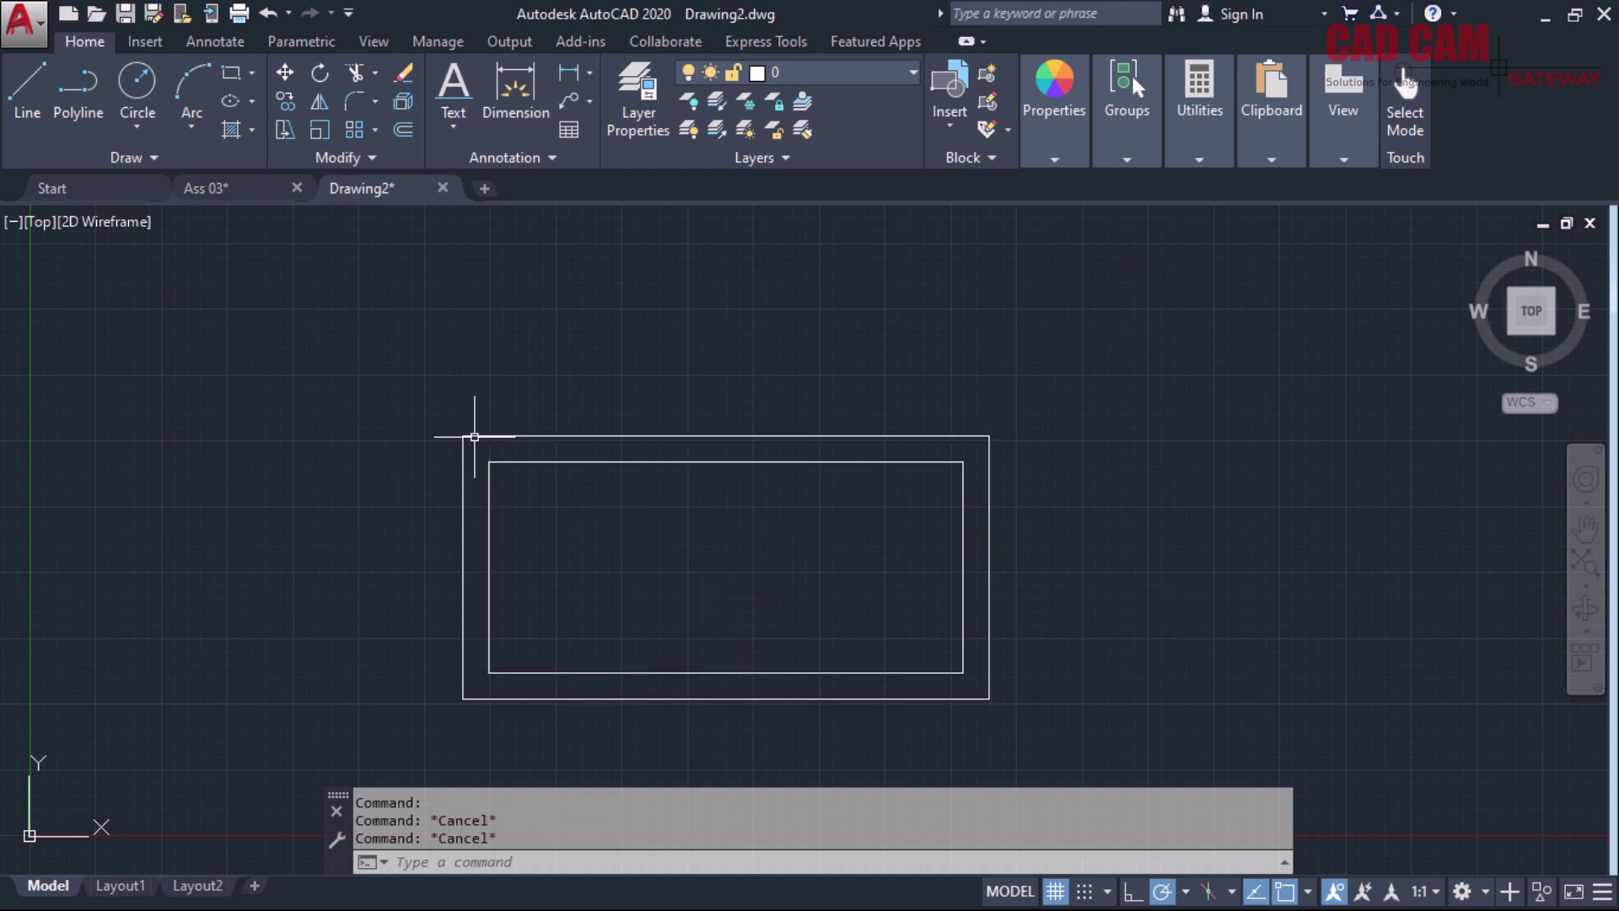
click(475, 437)
key(Escape)
Dimension the height of the multiline's outer rectangle along its right side, with the dimension line outside the shape
click(491, 76)
click(989, 436)
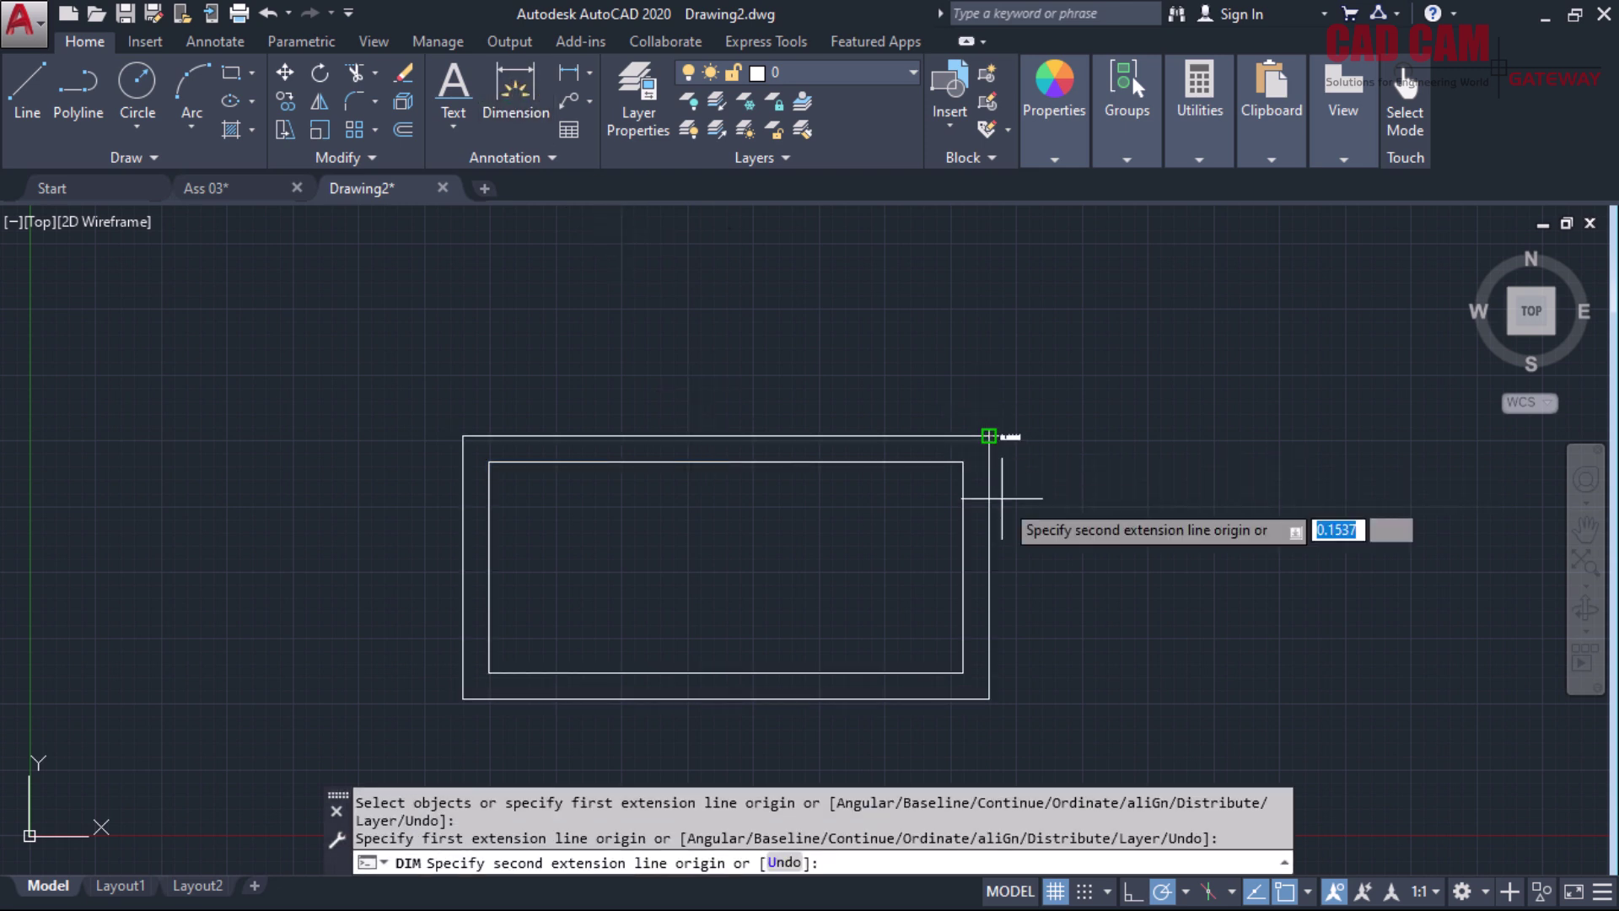
click(989, 699)
click(1026, 567)
scroll(995, 548, up, 2)
scroll(1066, 632, up, 3)
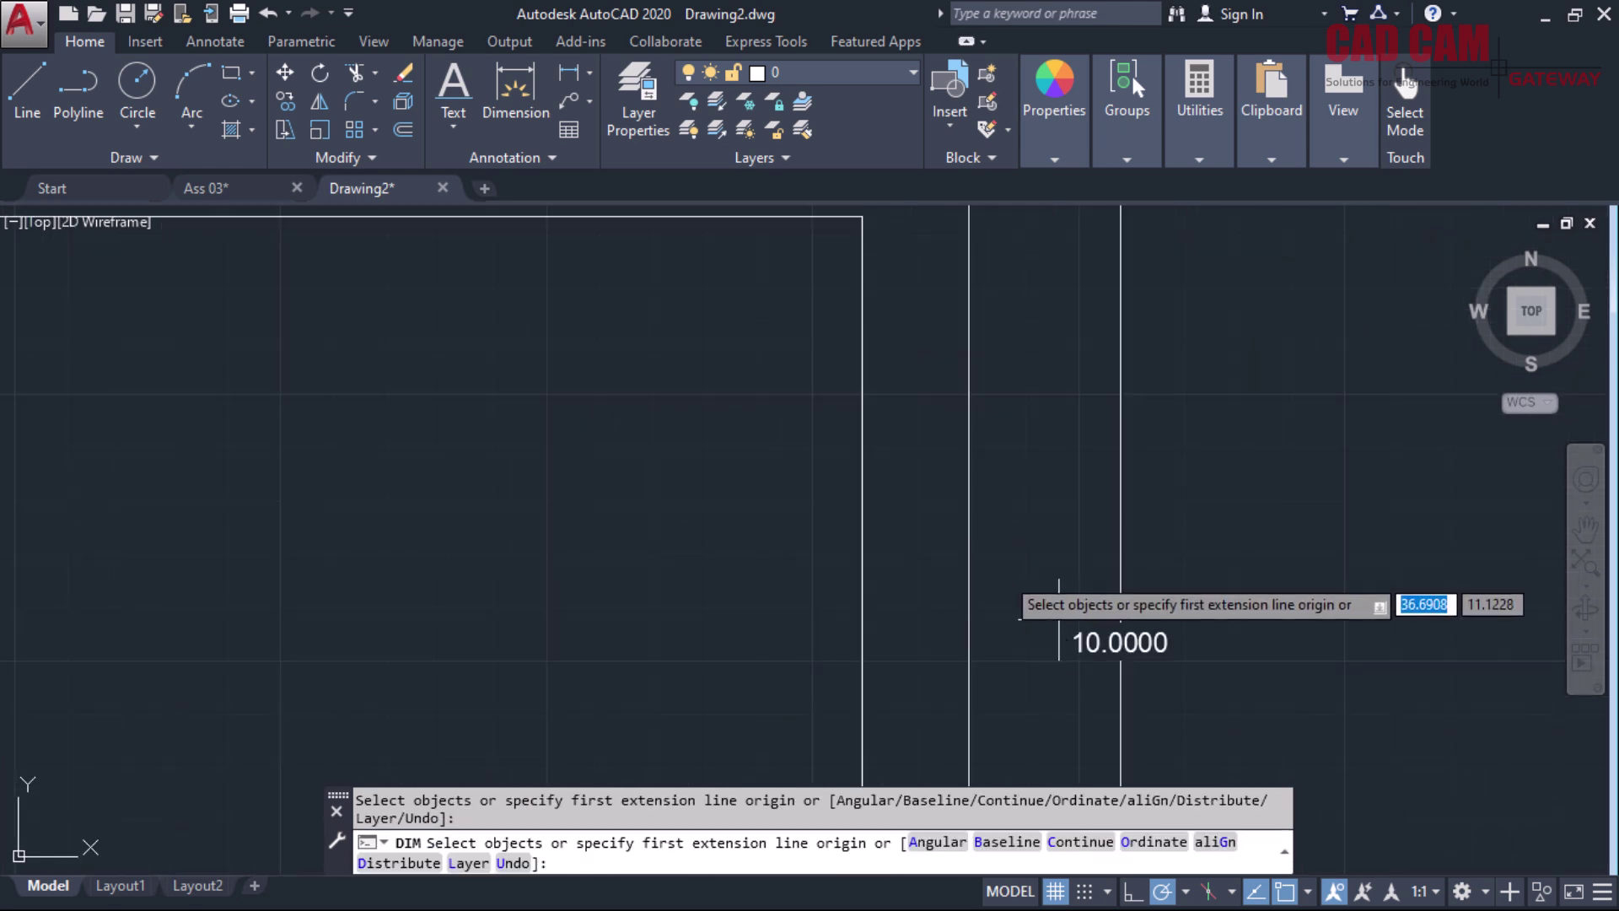
scroll(1142, 615, down, 3)
scroll(895, 396, down, 2)
scroll(788, 437, up, 2)
Dimension the width of the outer rectangle between its two upper corners, placing the dimension above it
key(Return)
click(306, 376)
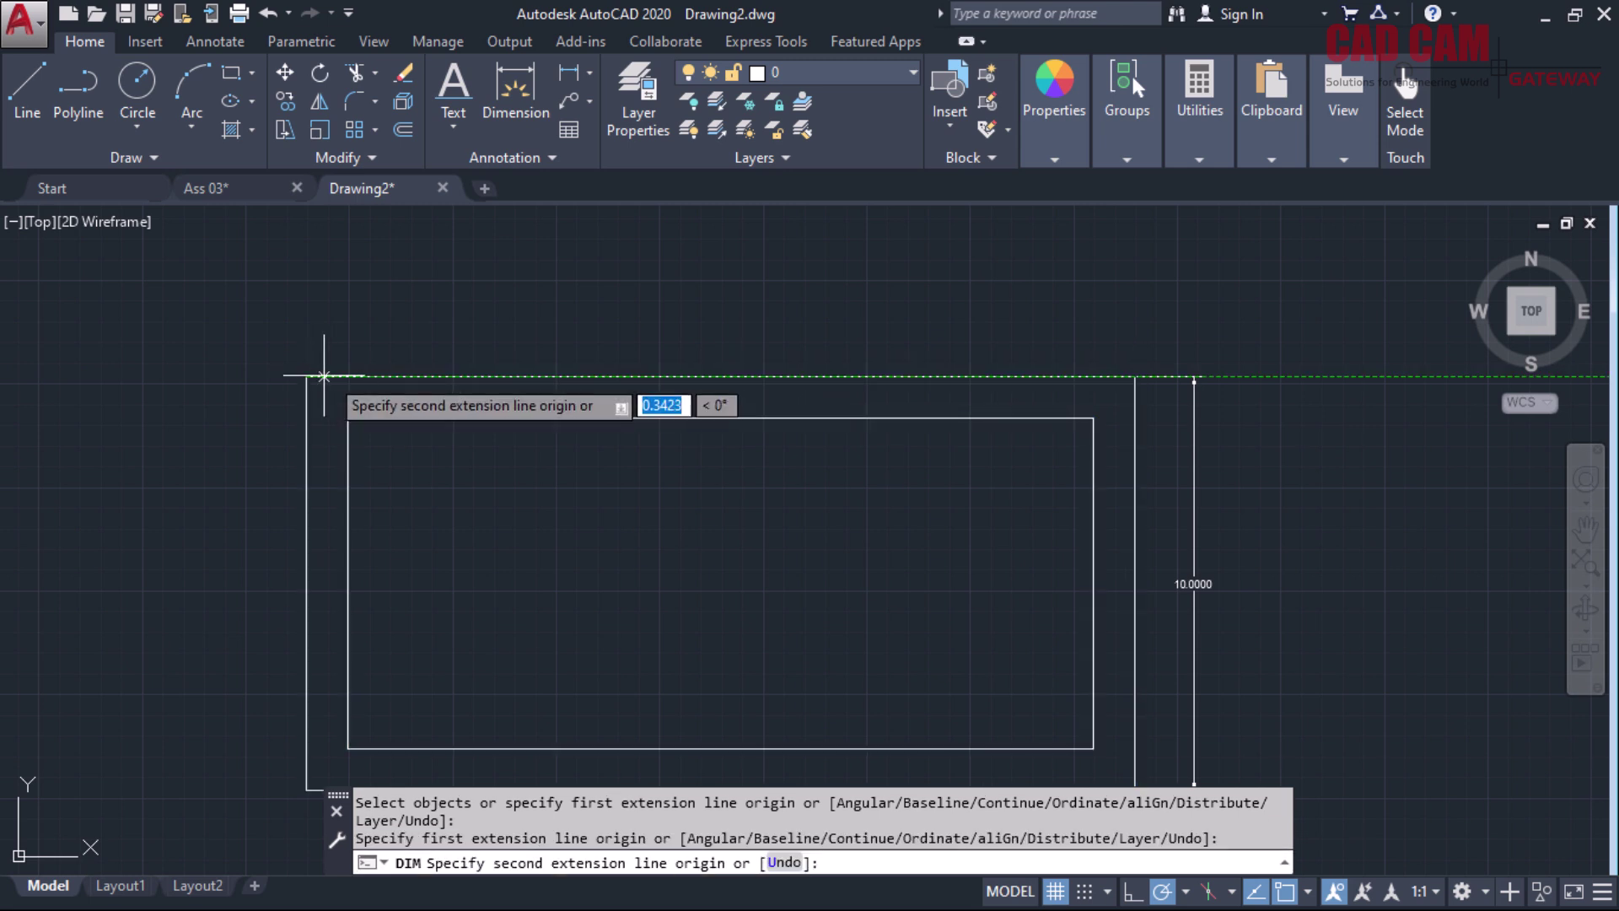
click(1135, 376)
click(1015, 333)
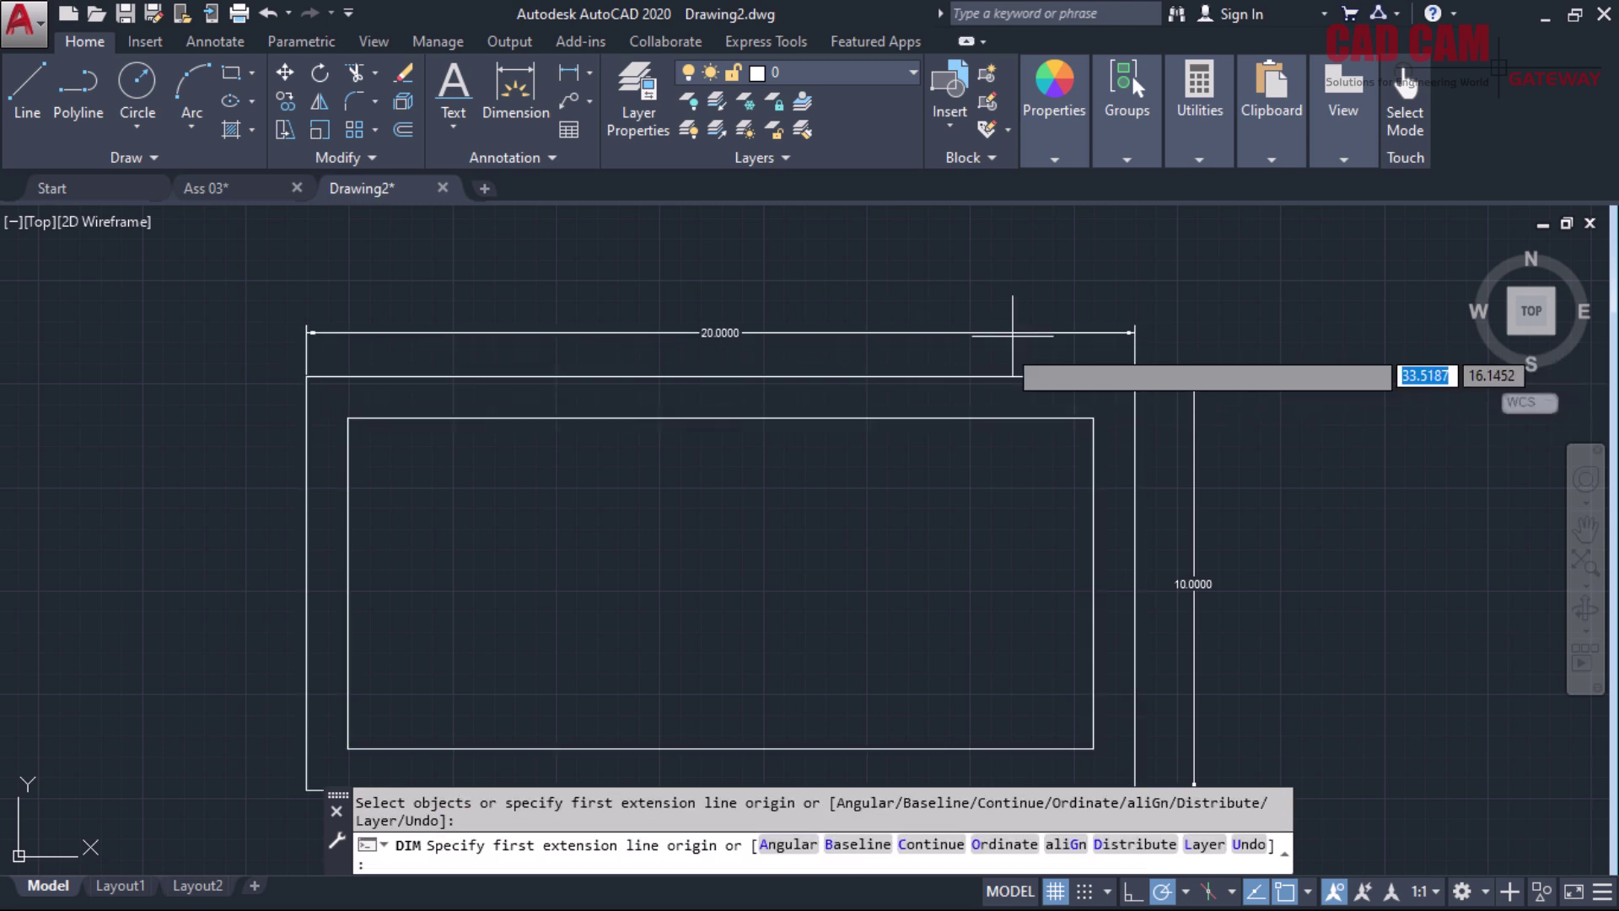
Dimension the inner rectangle's width and height, placing both dimensions inside it near the top and right sides
key(Return)
click(386, 422)
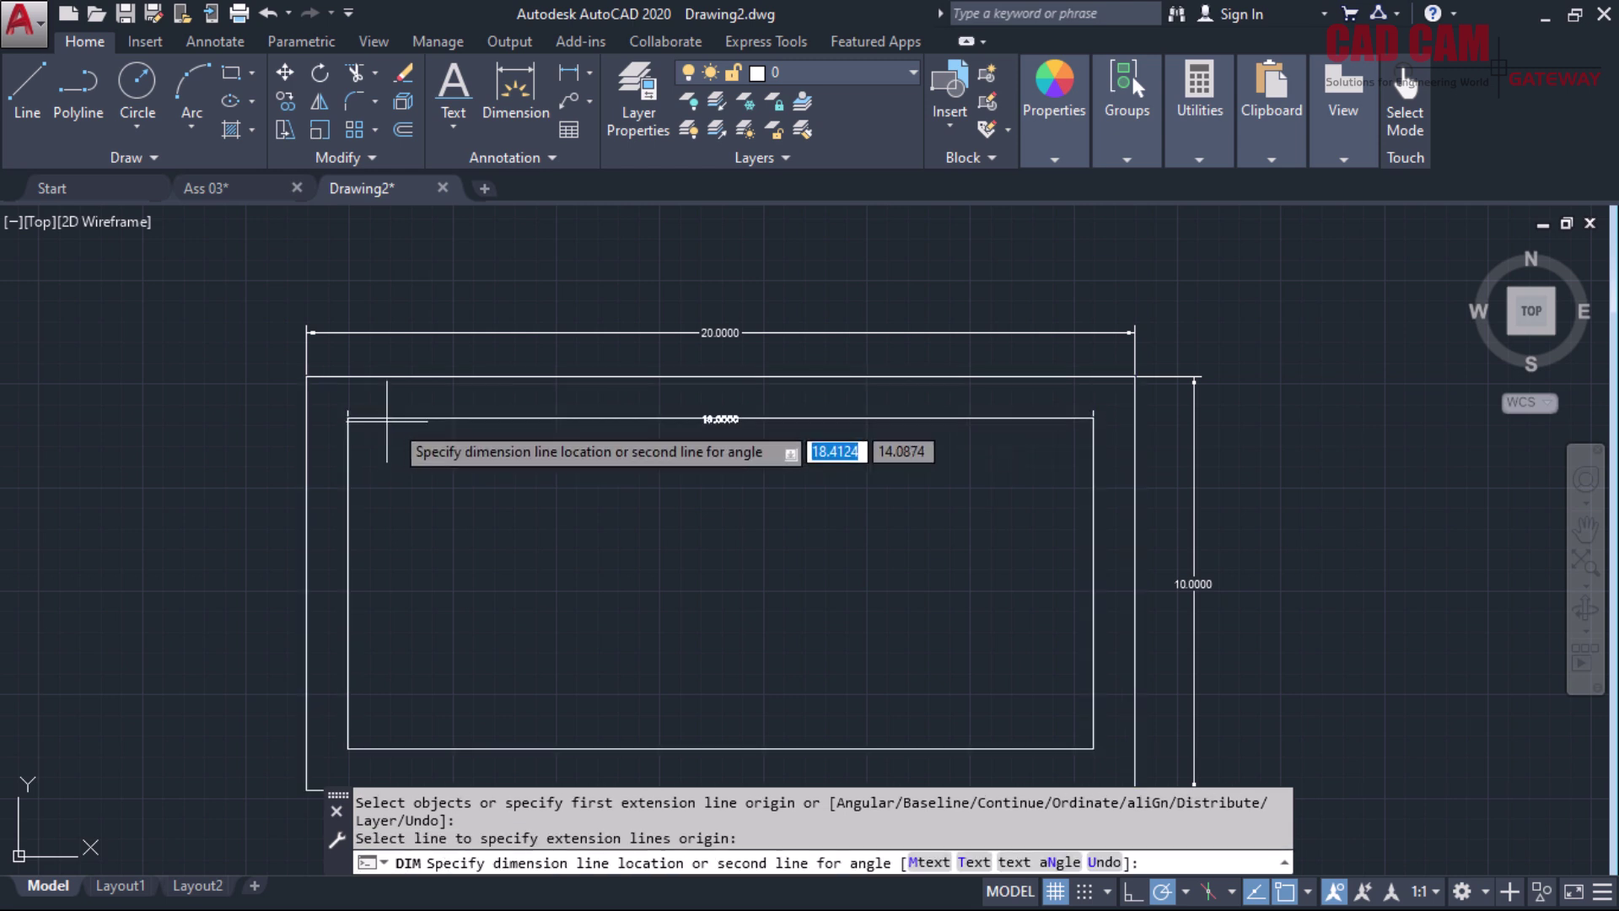
click(581, 439)
key(Return)
click(1092, 582)
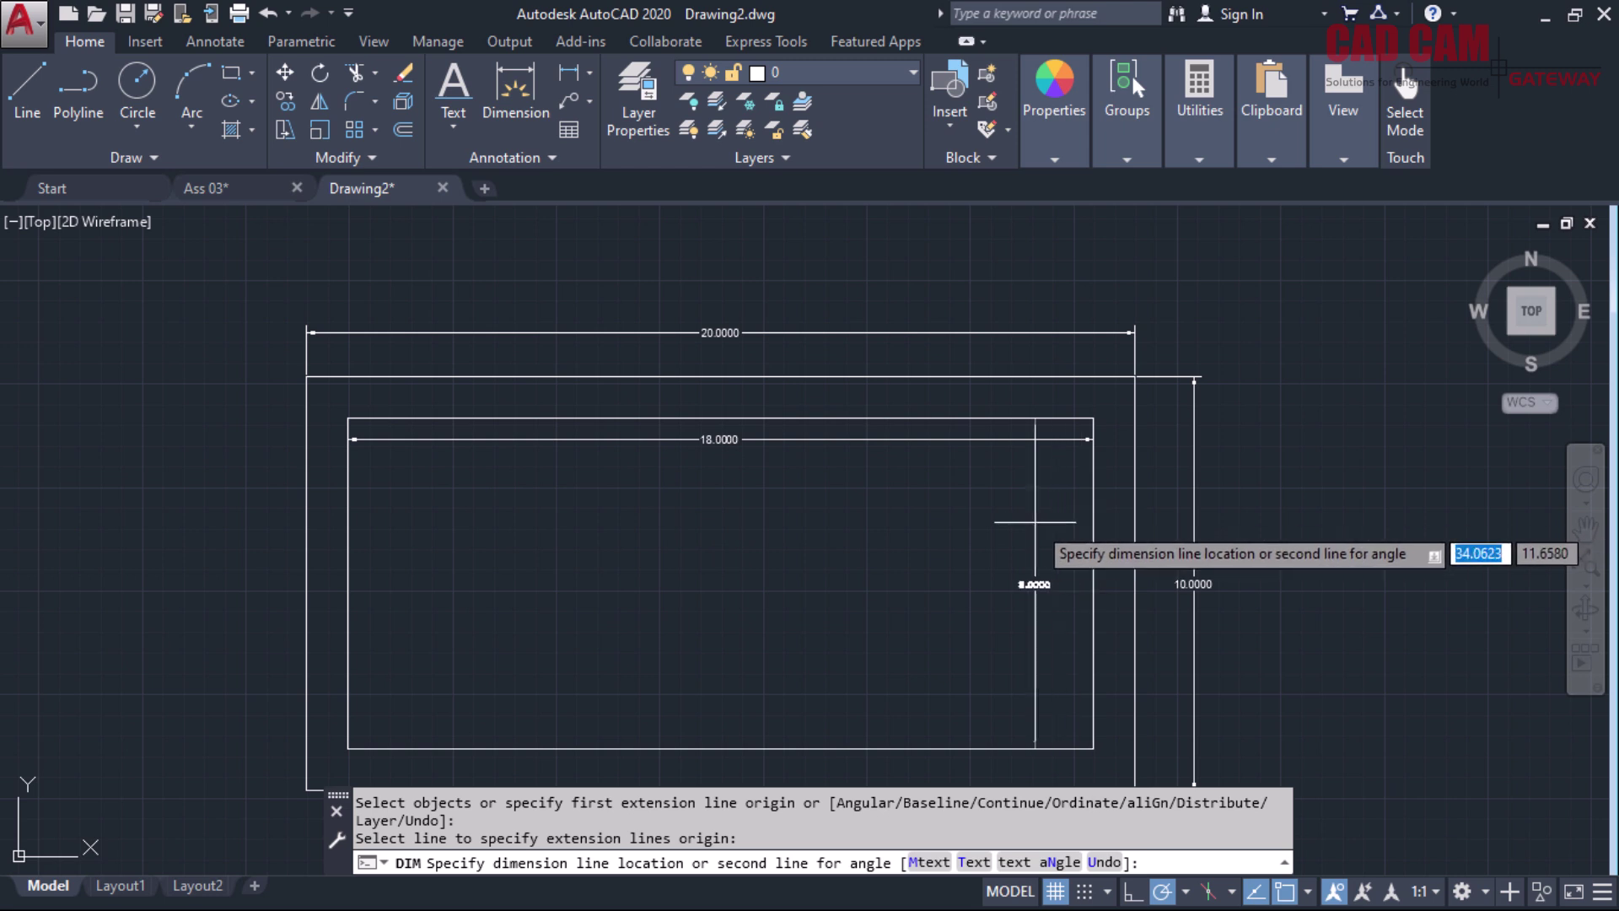
click(1035, 527)
key(Return)
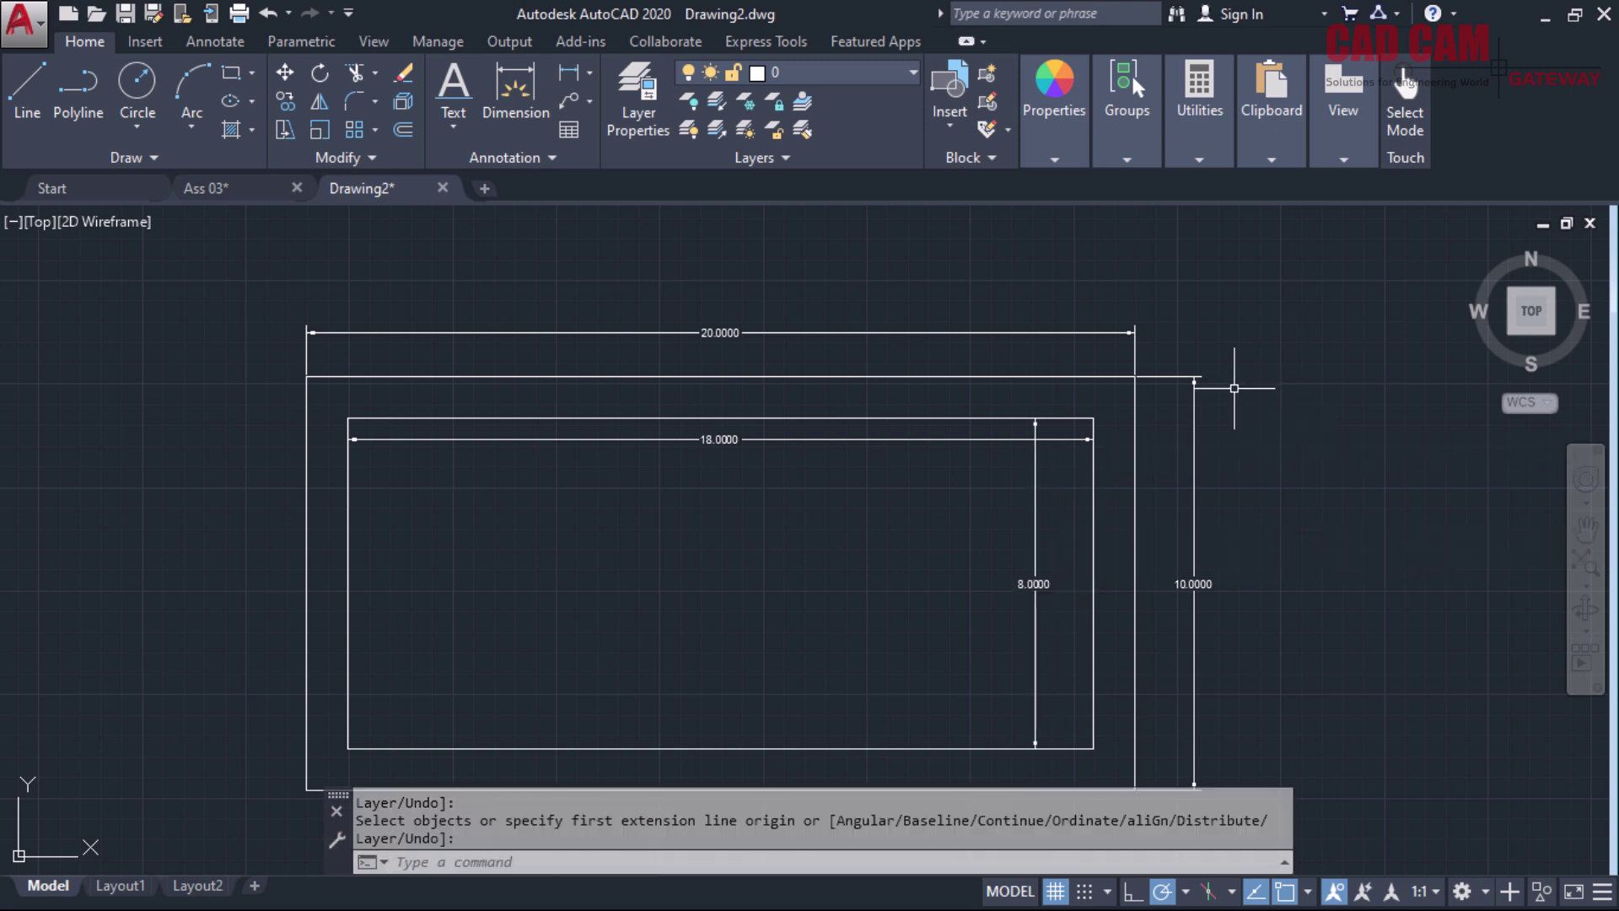
Set the multiline justification to Bottom, then leave the command without drawing
scroll(1131, 344, down, 1)
scroll(1107, 439, up, 1)
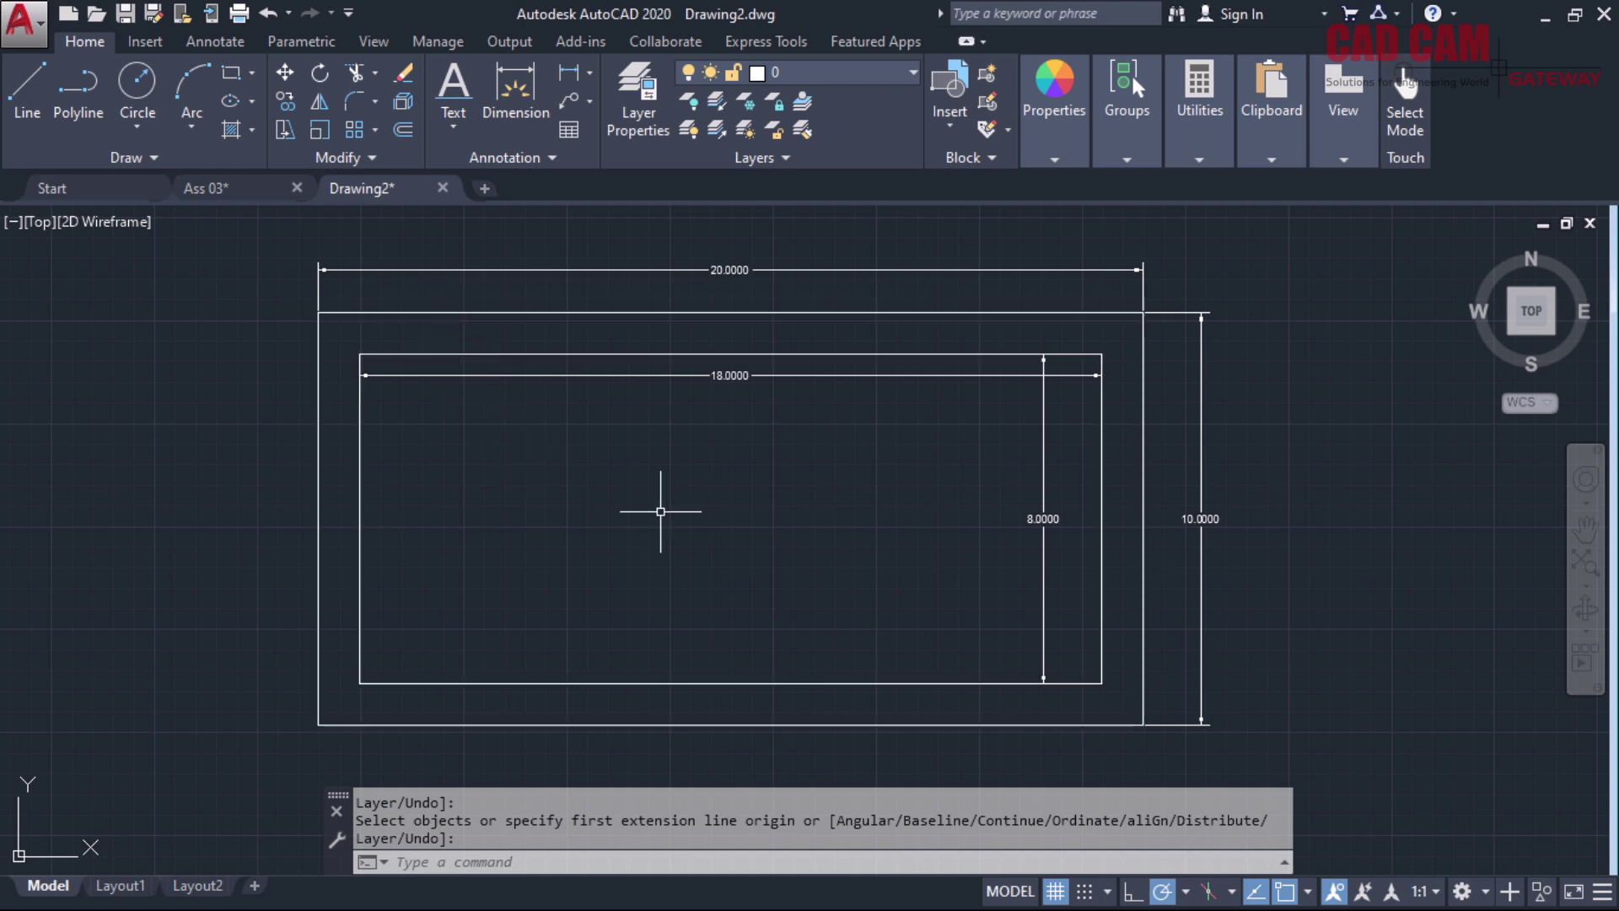
text(ml)
key(Return)
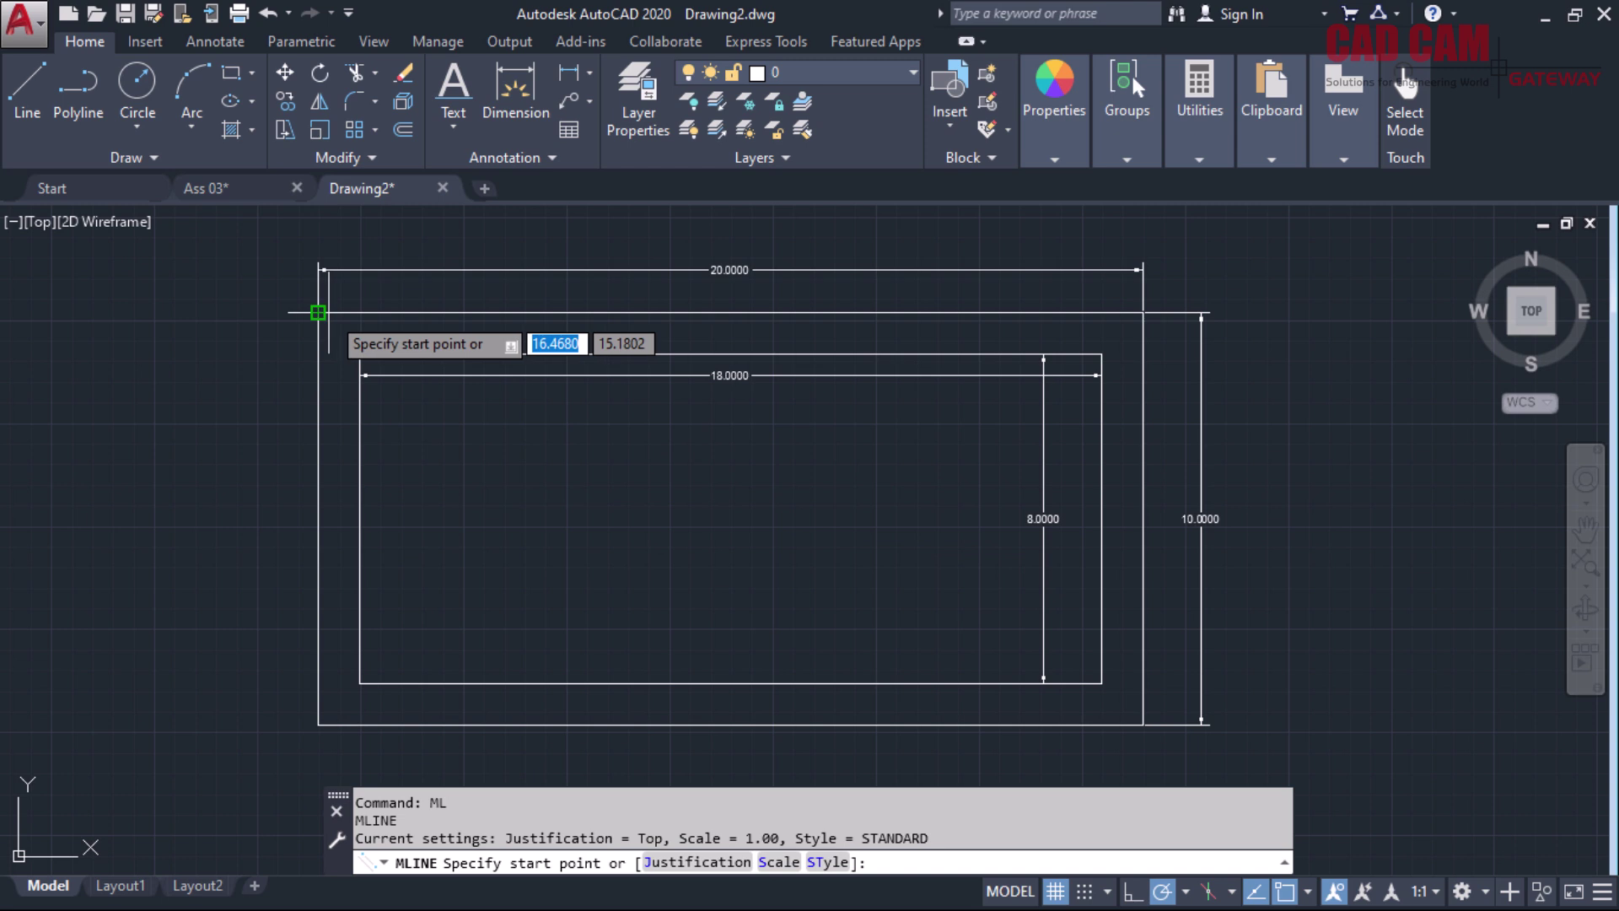
text(j)
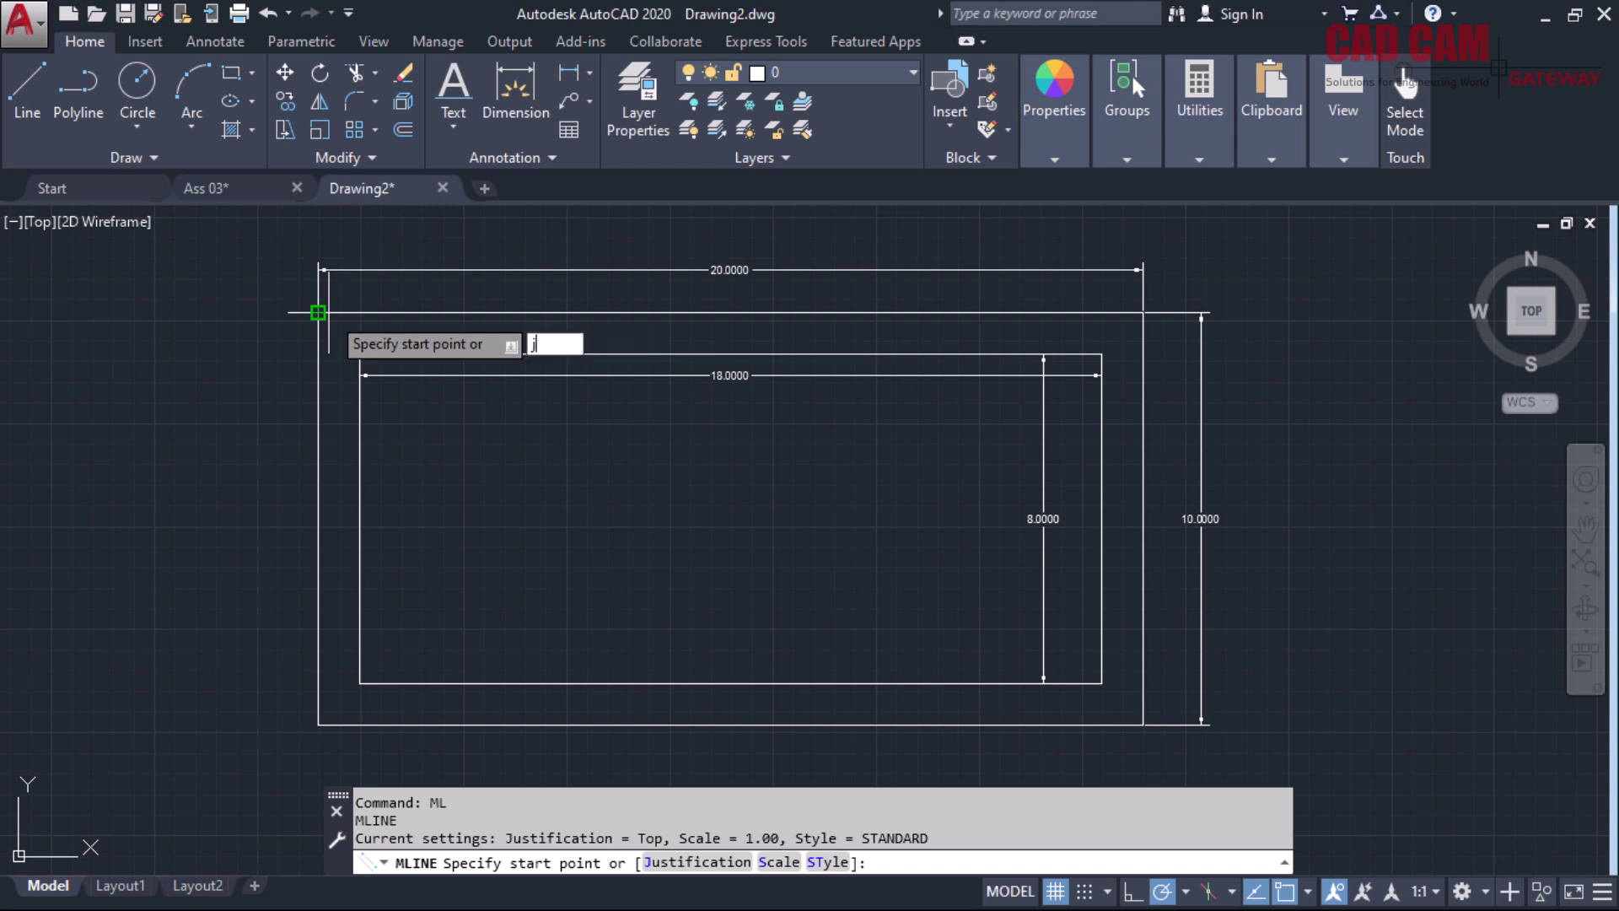
key(Return)
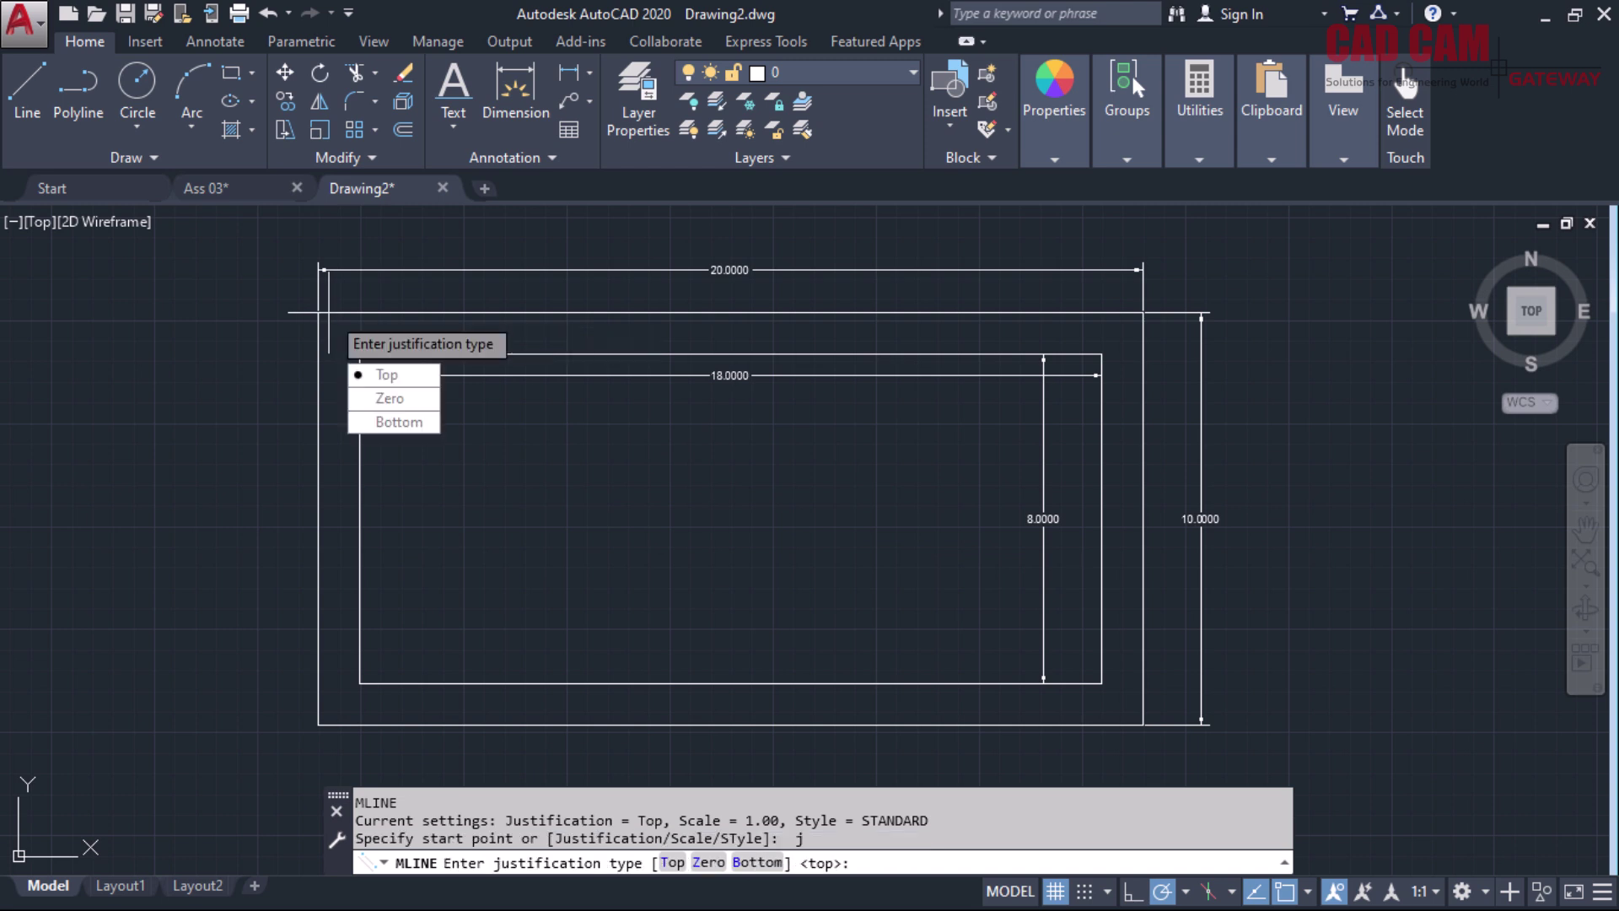
text(b)
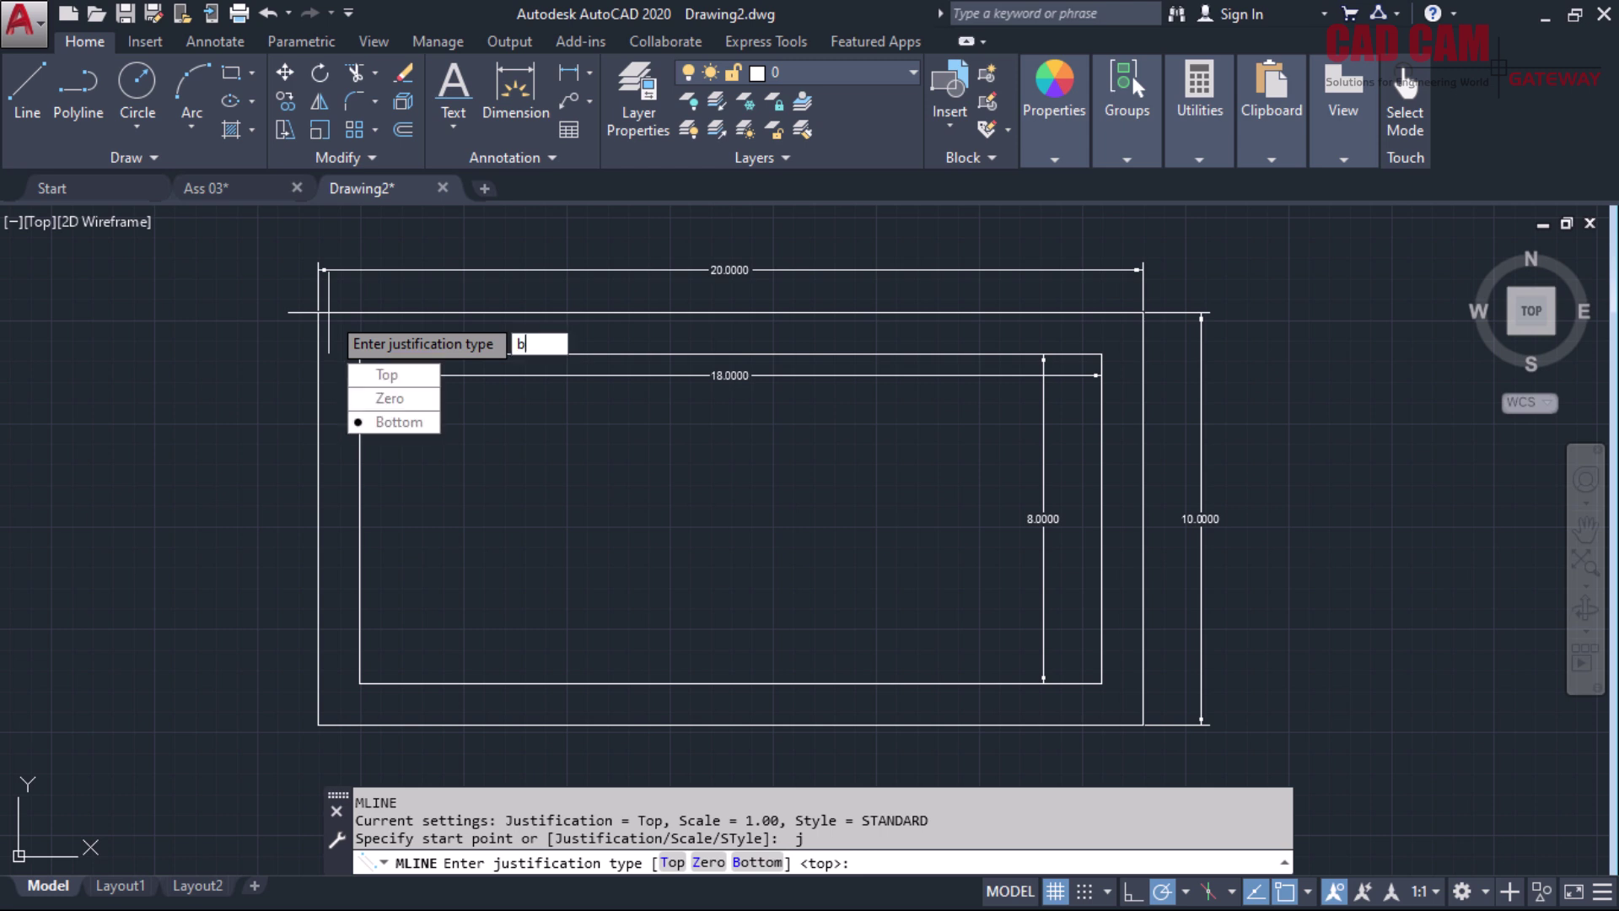
key(Return)
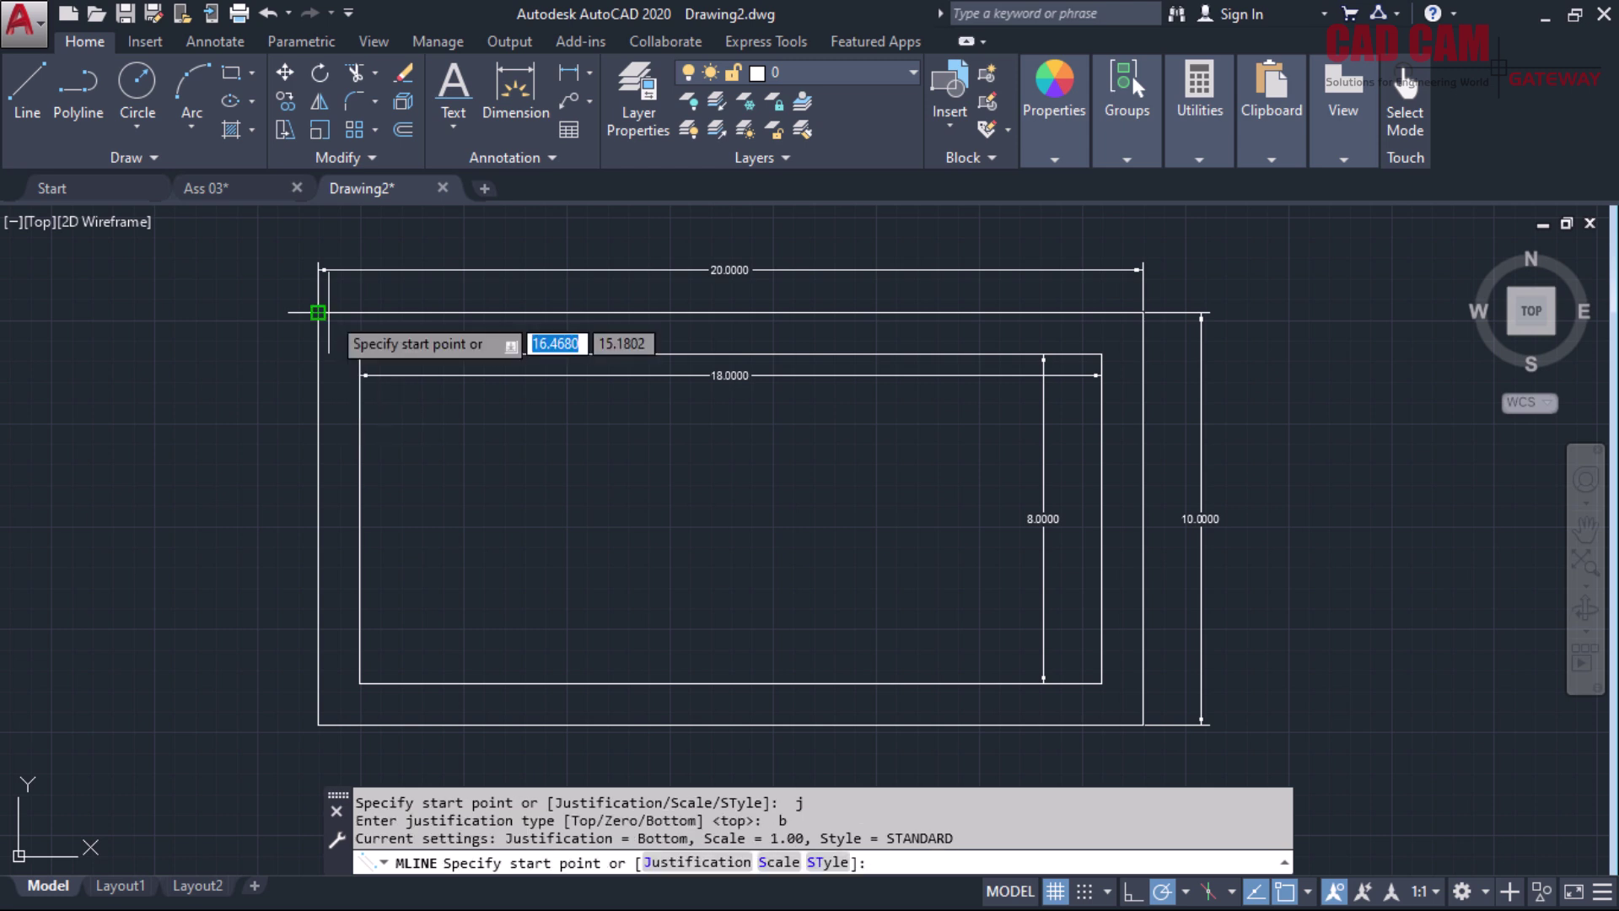
text(s)
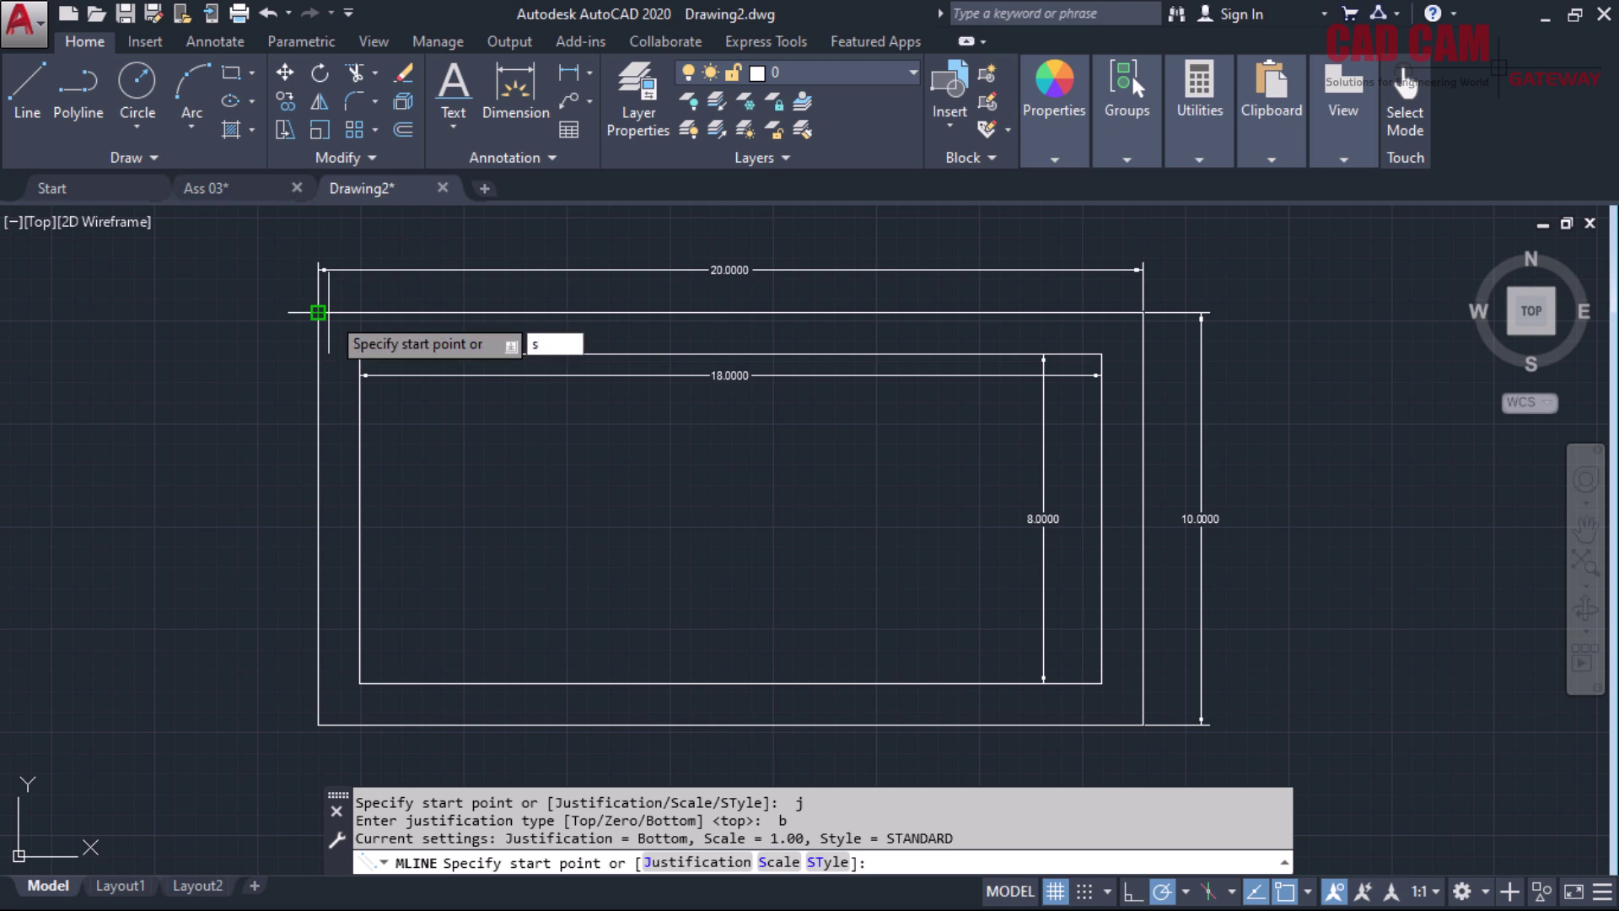
key(Escape)
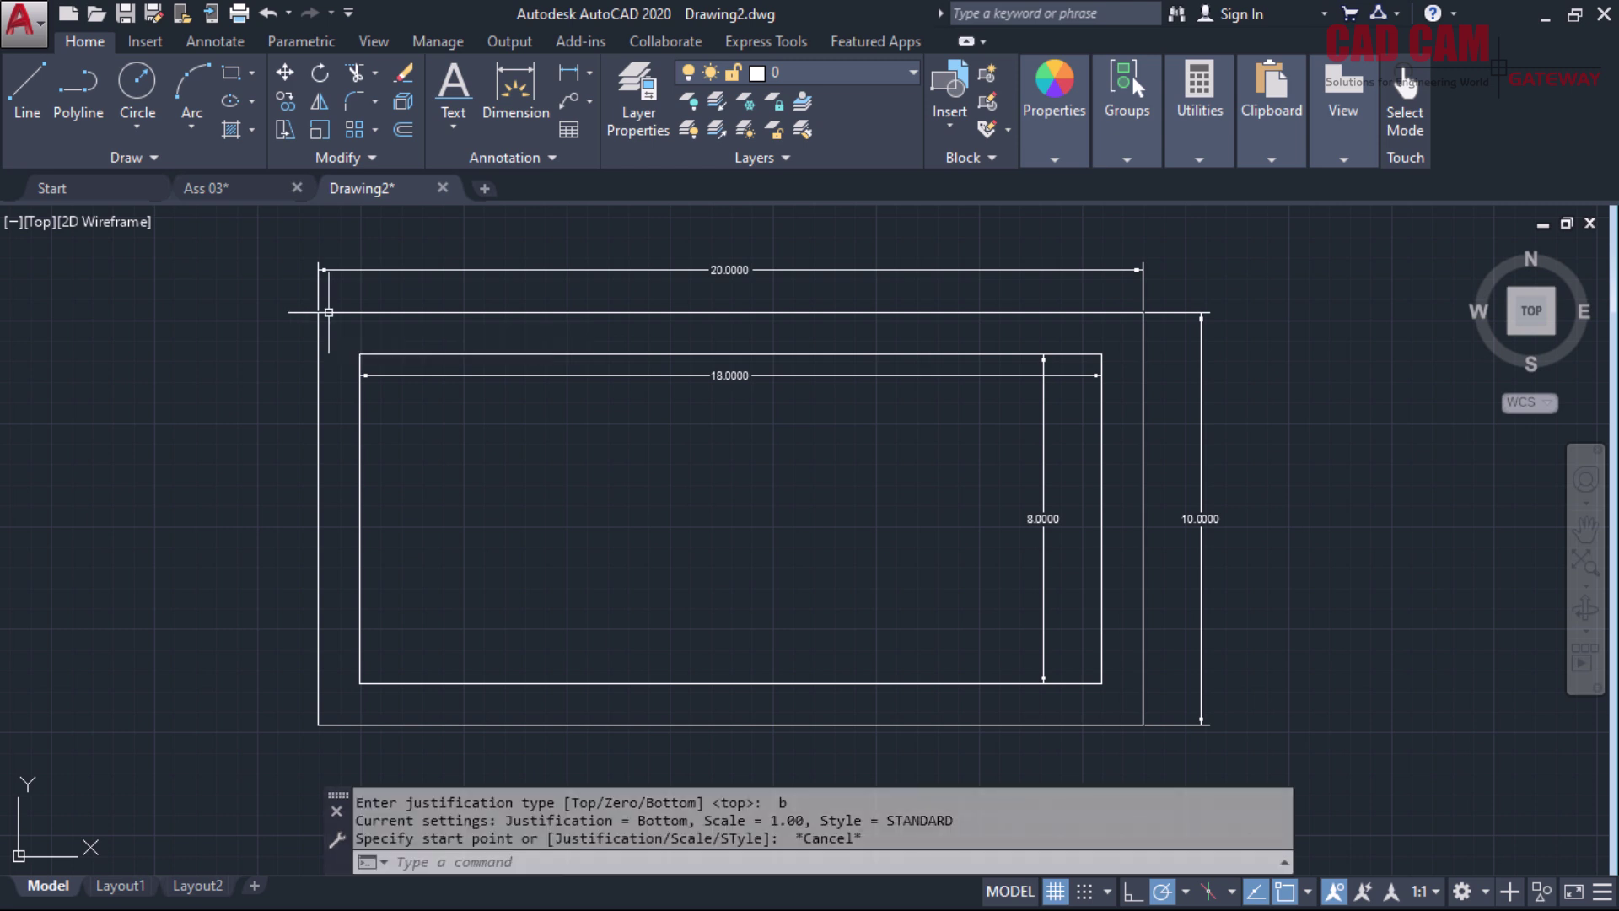
Draw a closed multiline clockwise through the four corners of the existing multiline's outer rectangle, starting at its upper-left corner
key(Return)
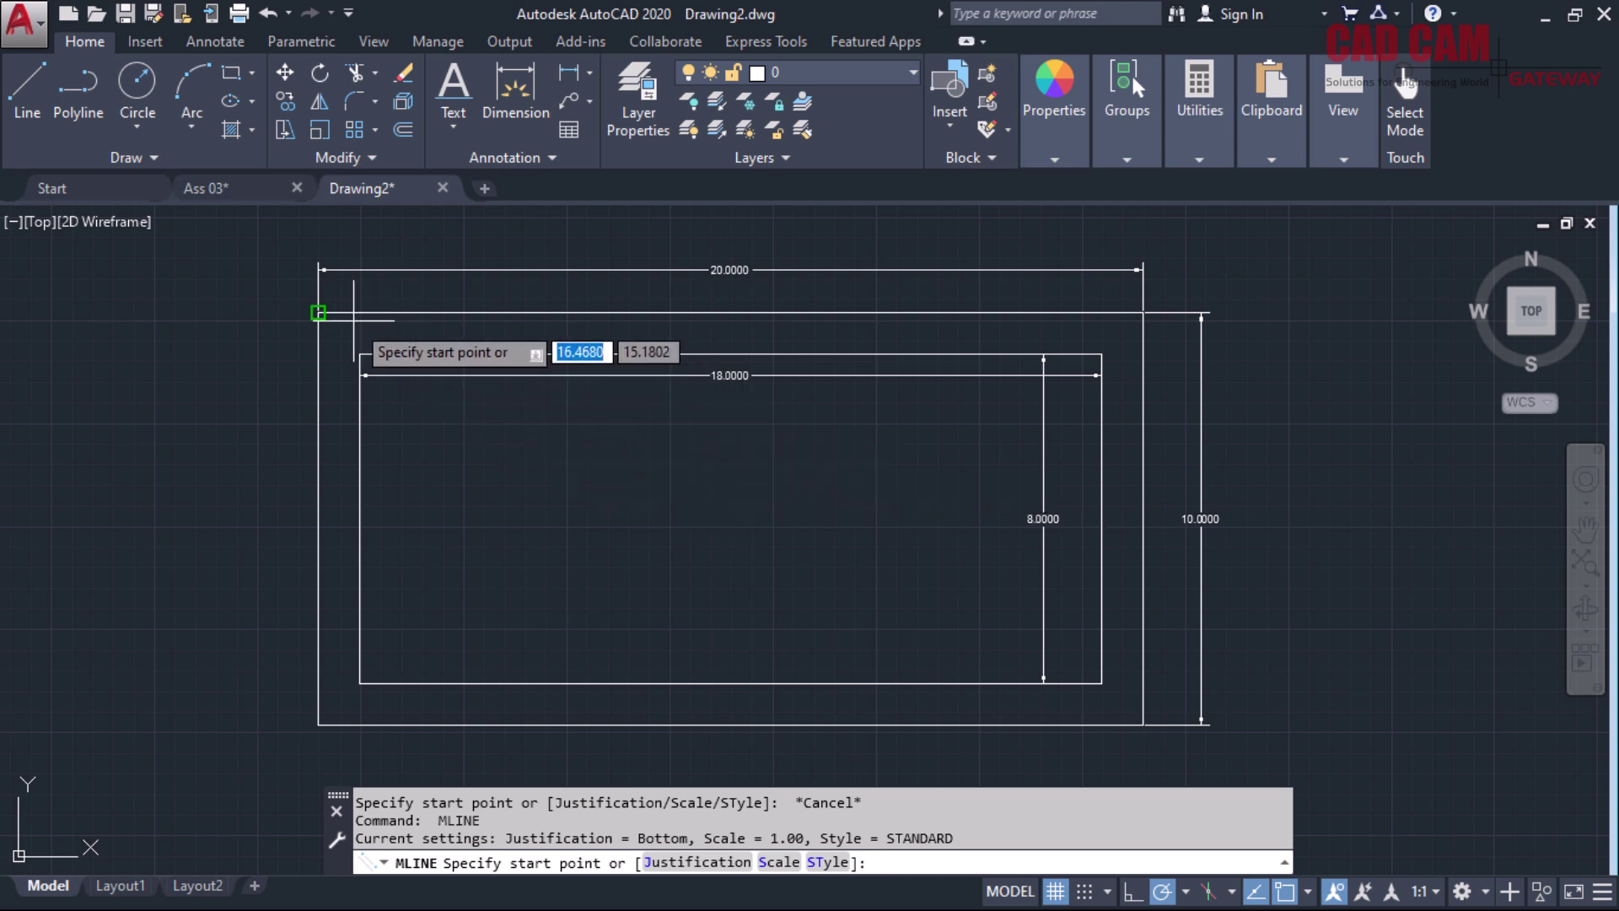
click(318, 313)
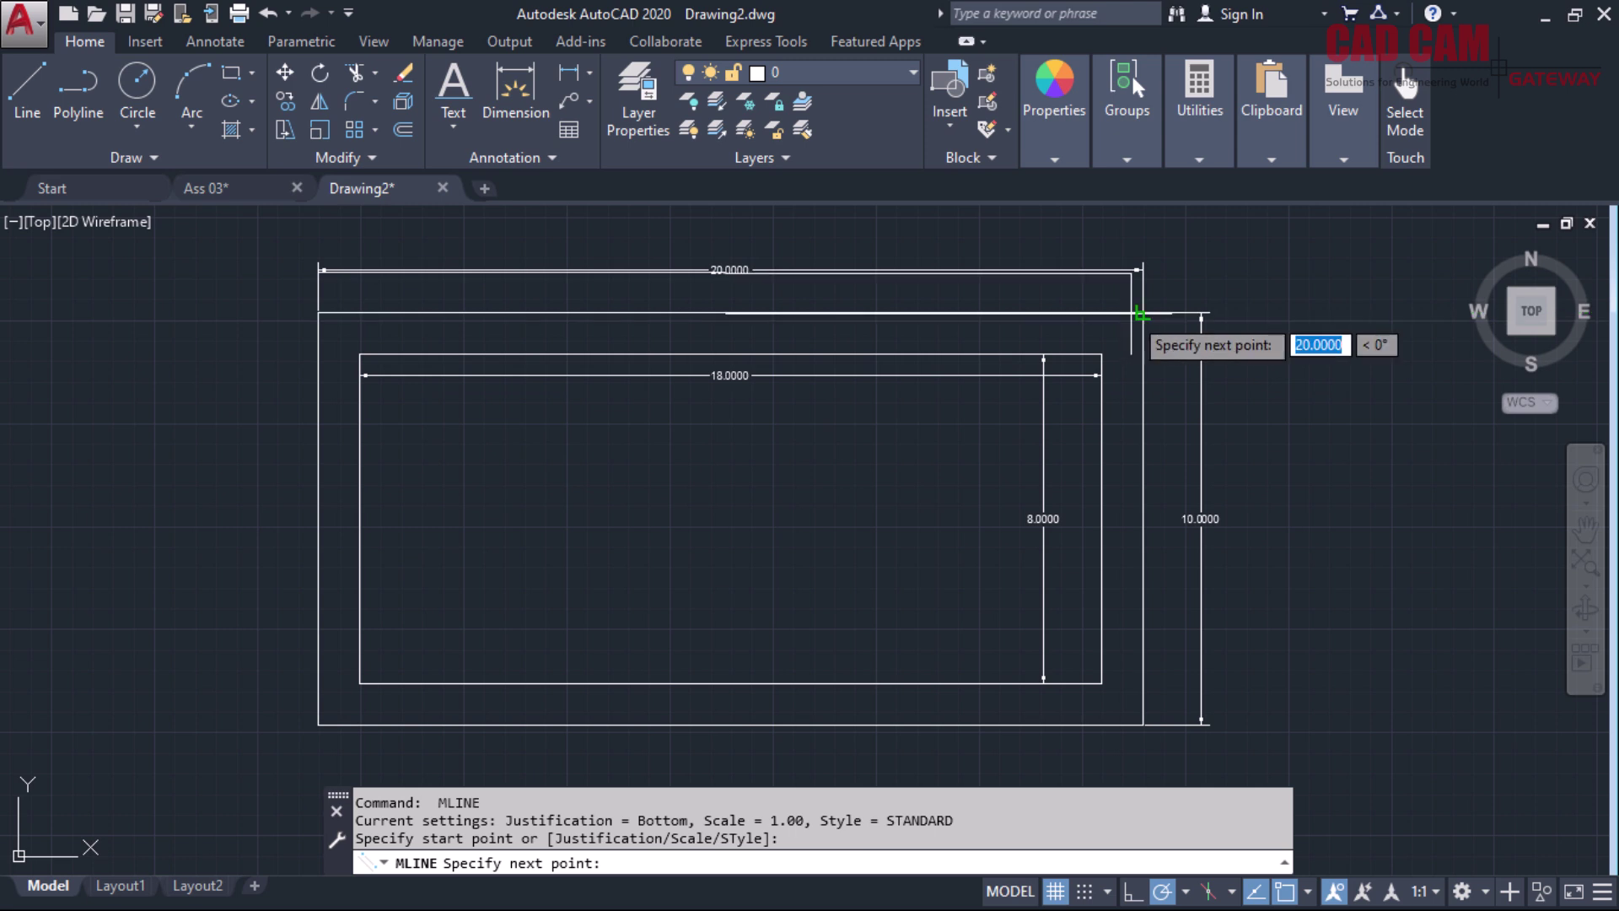
click(1143, 313)
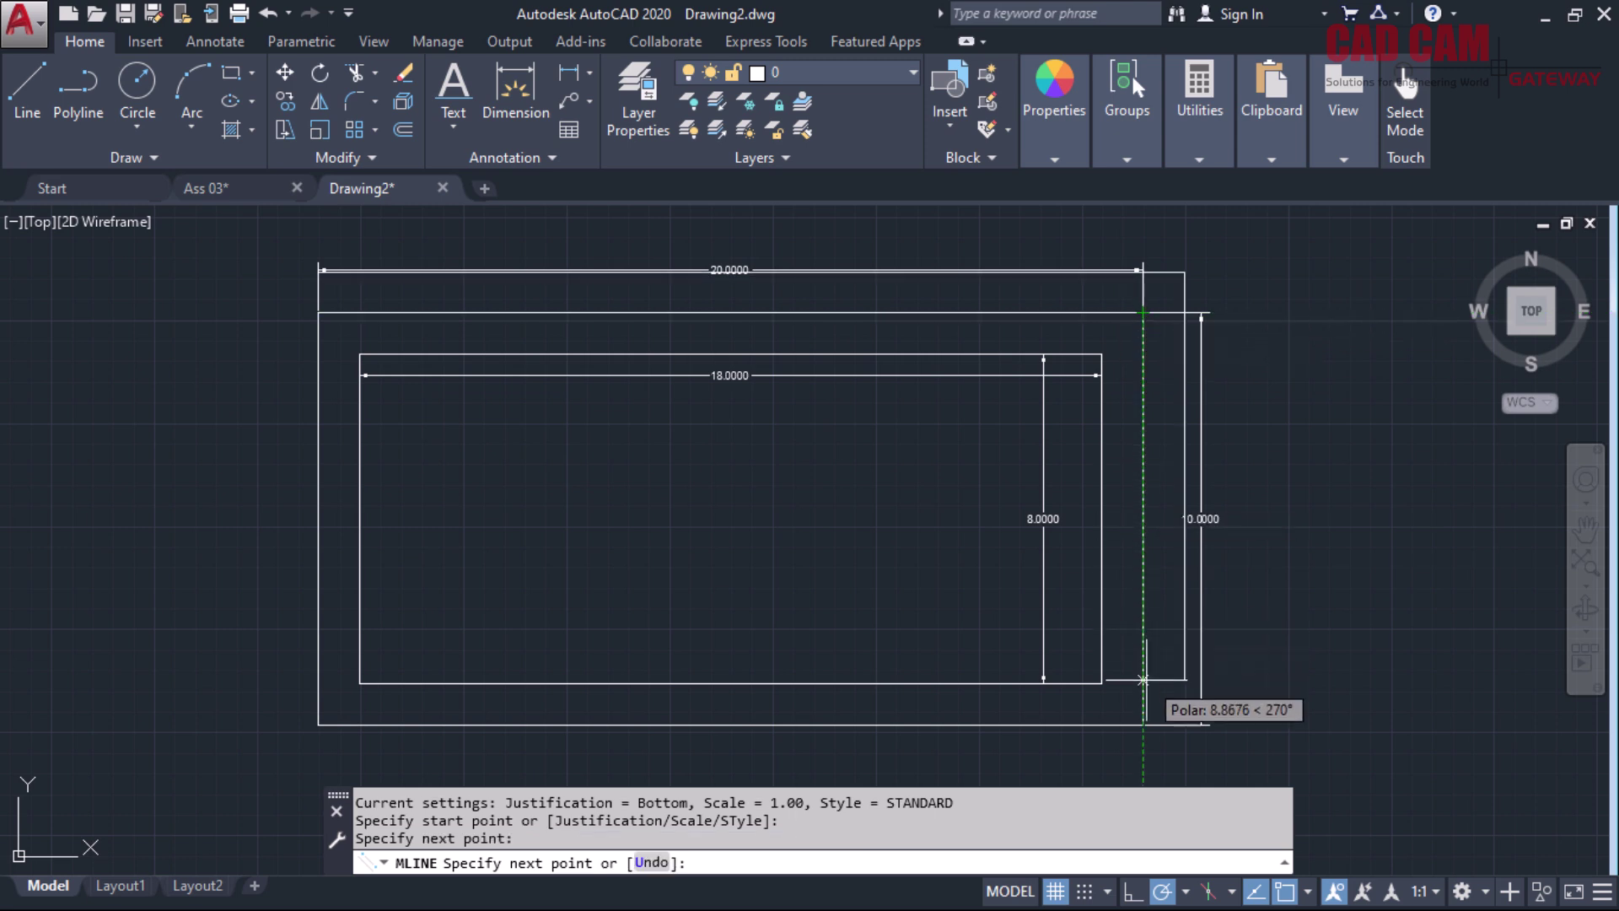
click(1143, 724)
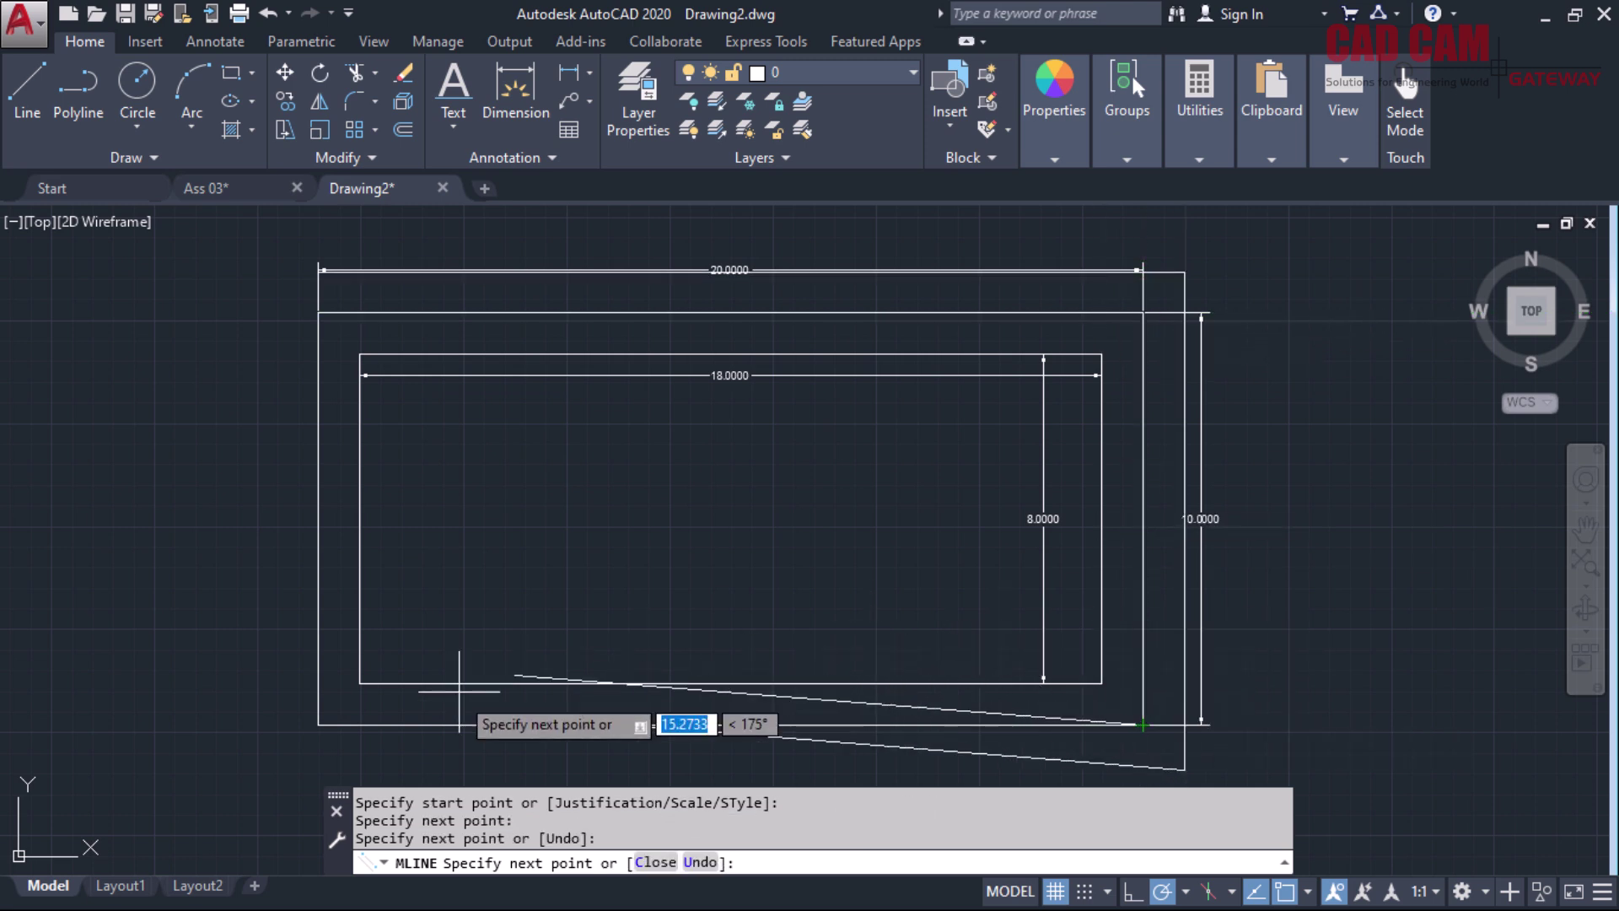
click(317, 725)
text(c)
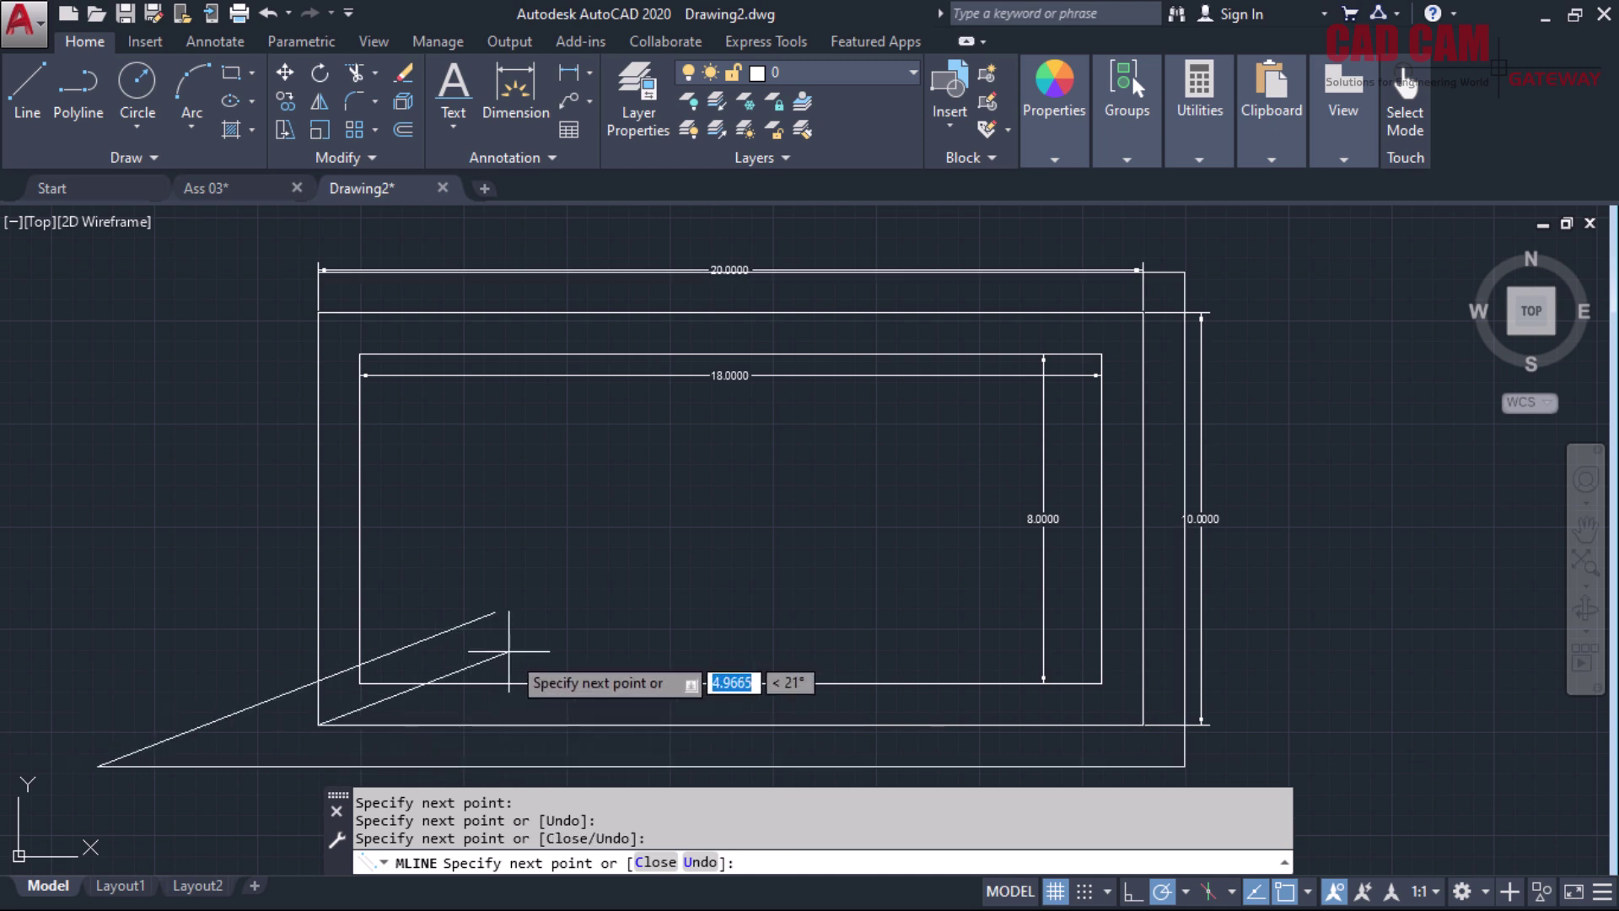
key(Return)
Select the four dimensions of the outer and inner rectangles and erase them
click(293, 249)
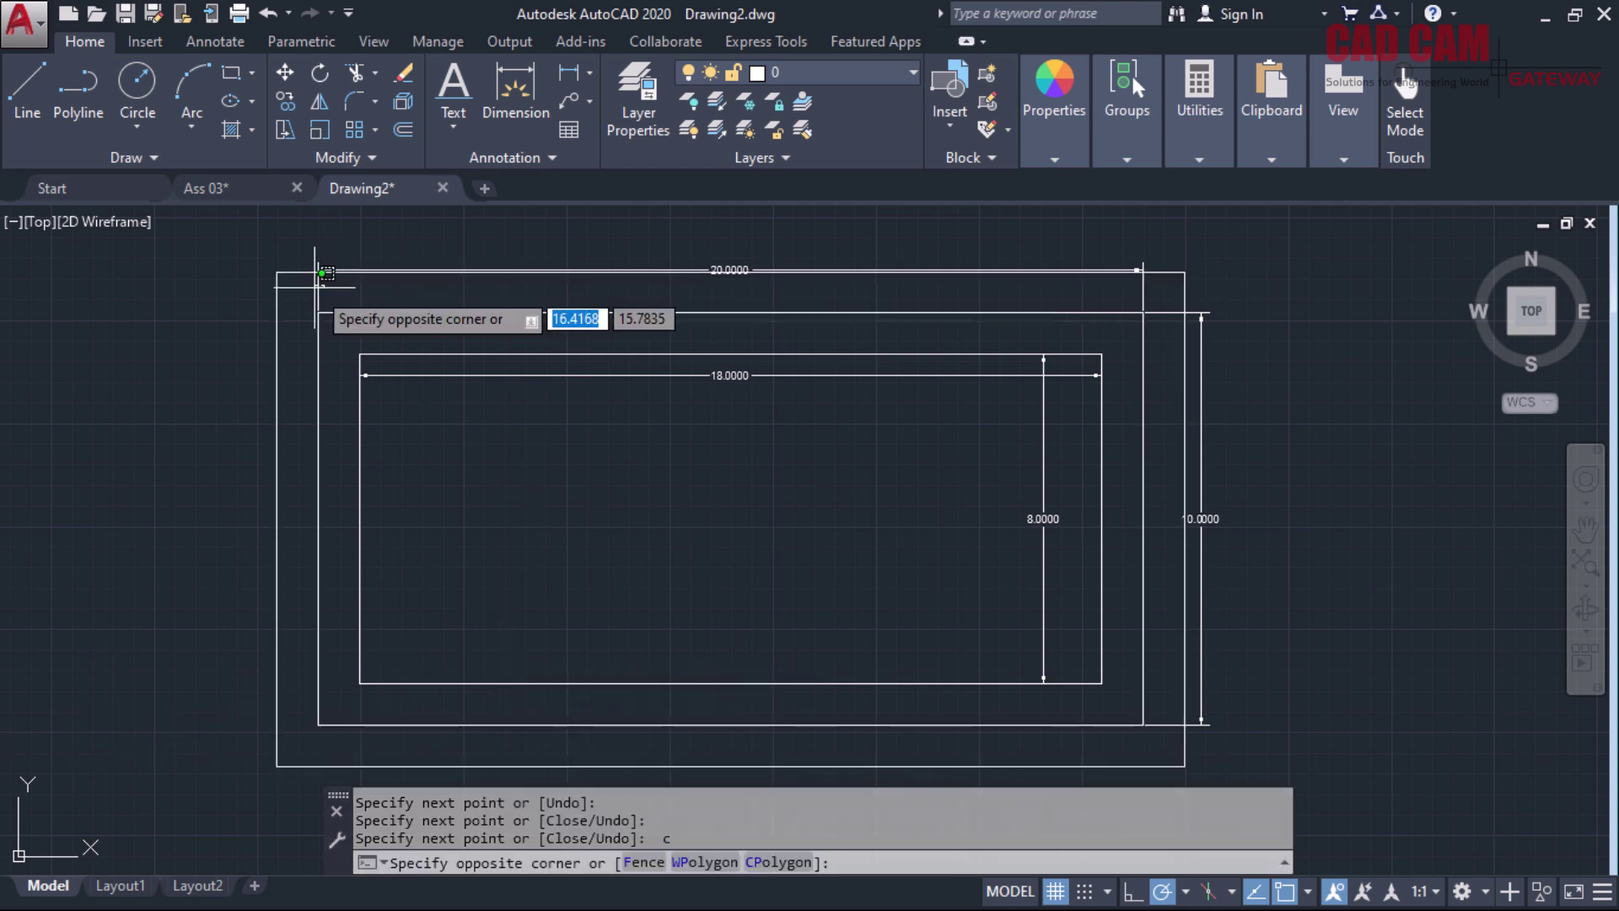
click(1148, 337)
click(1203, 340)
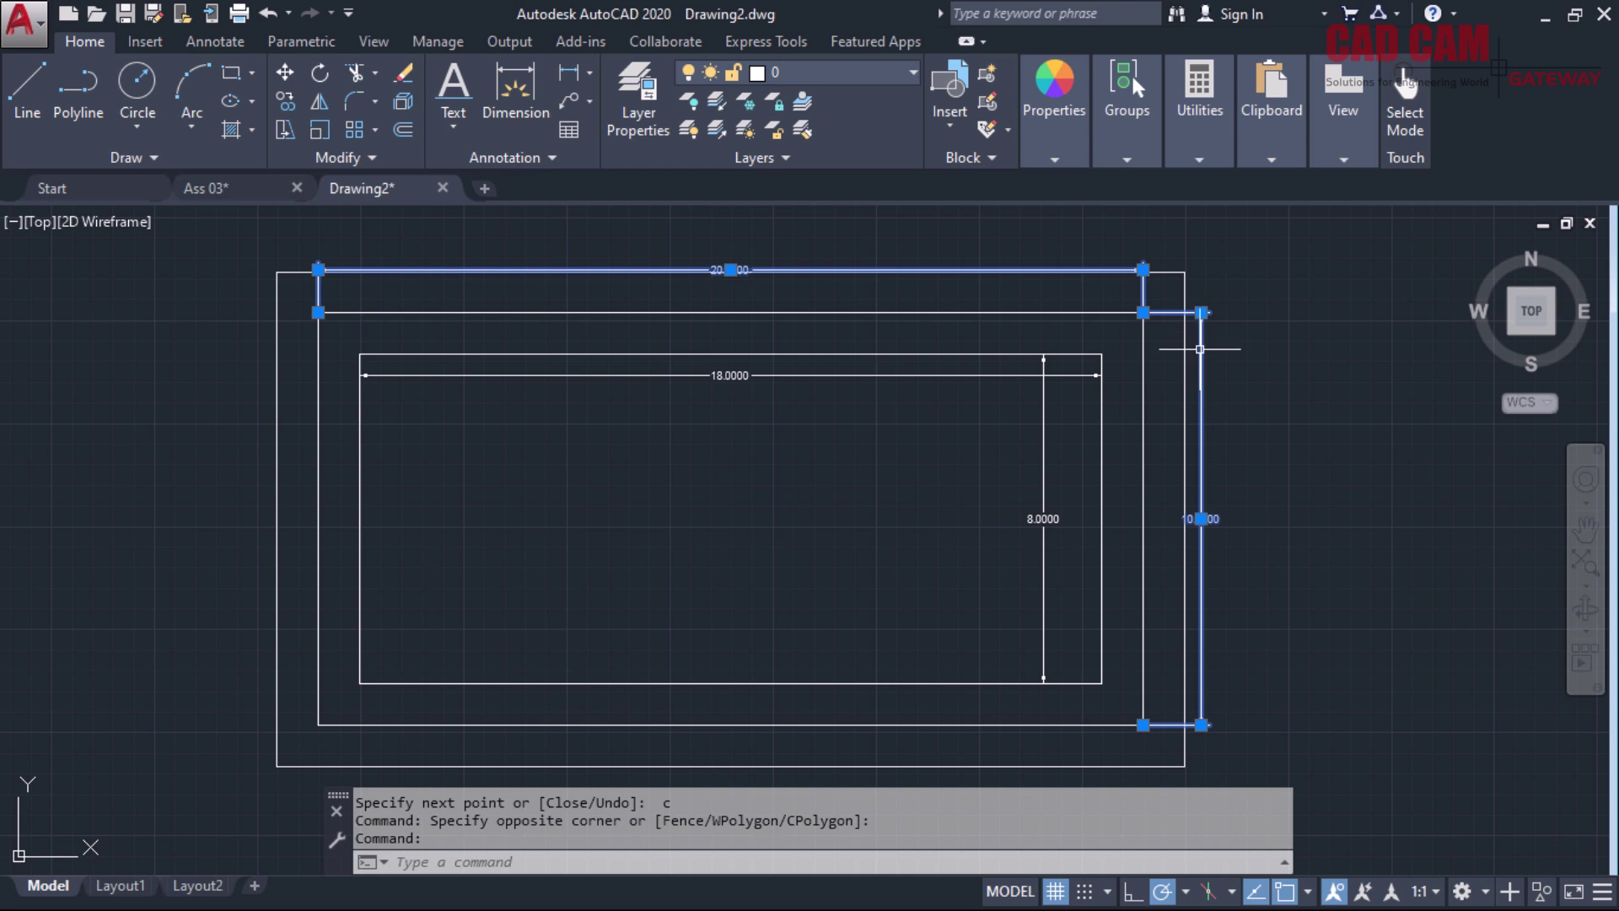
click(1046, 361)
click(1007, 400)
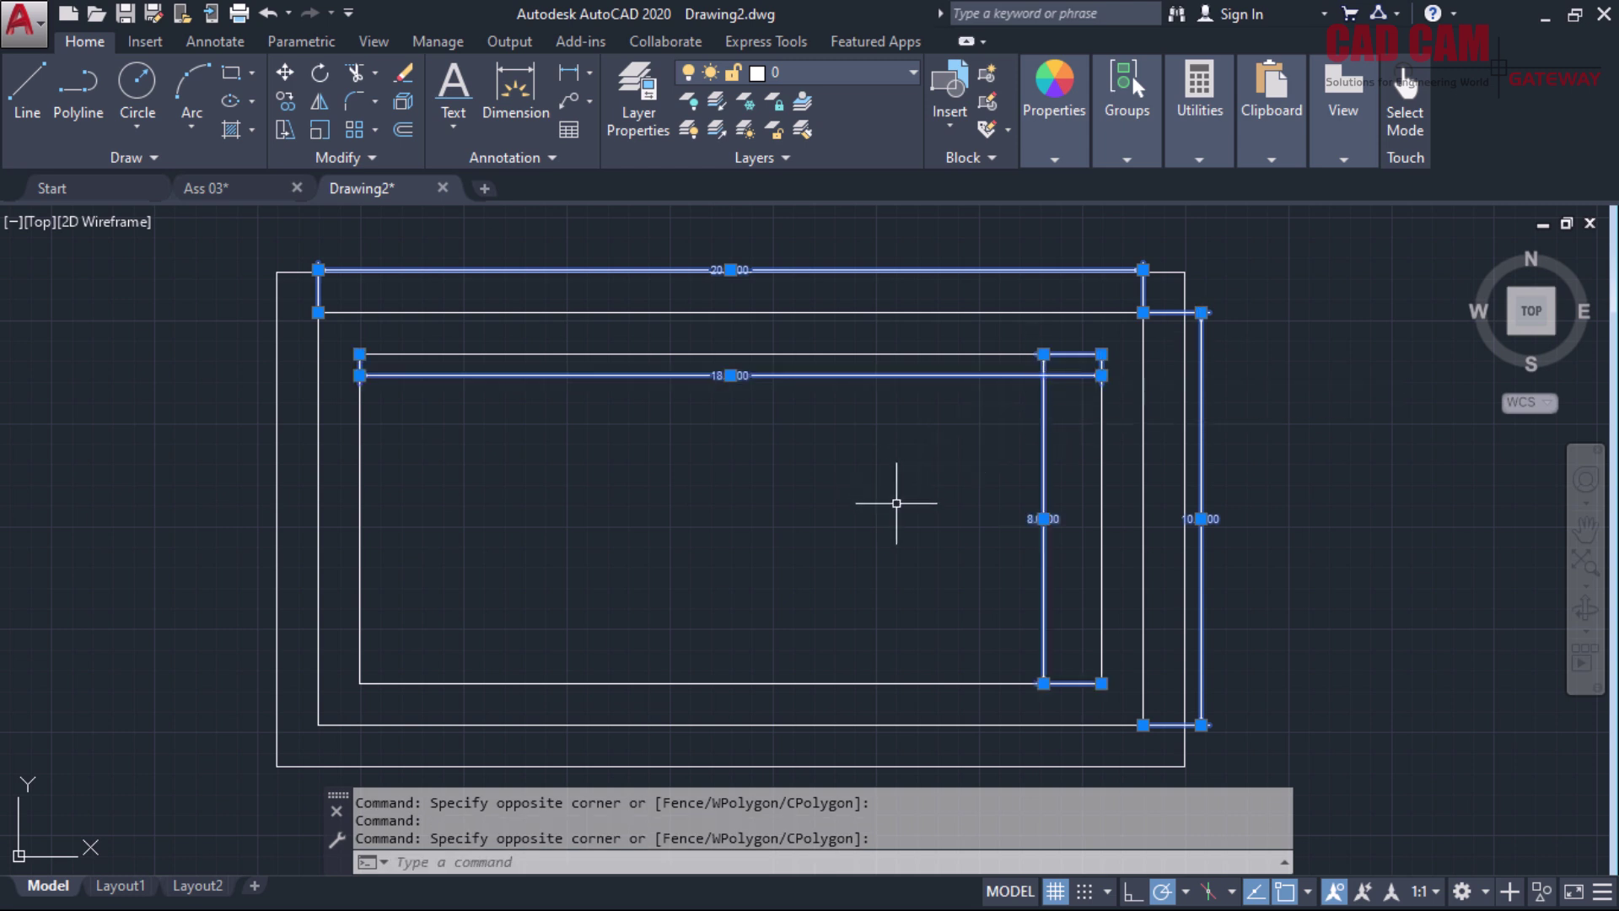
key(Delete)
Select both rectangular multilines to compare how they lie around the shared corner points, and clear the selection
click(1149, 289)
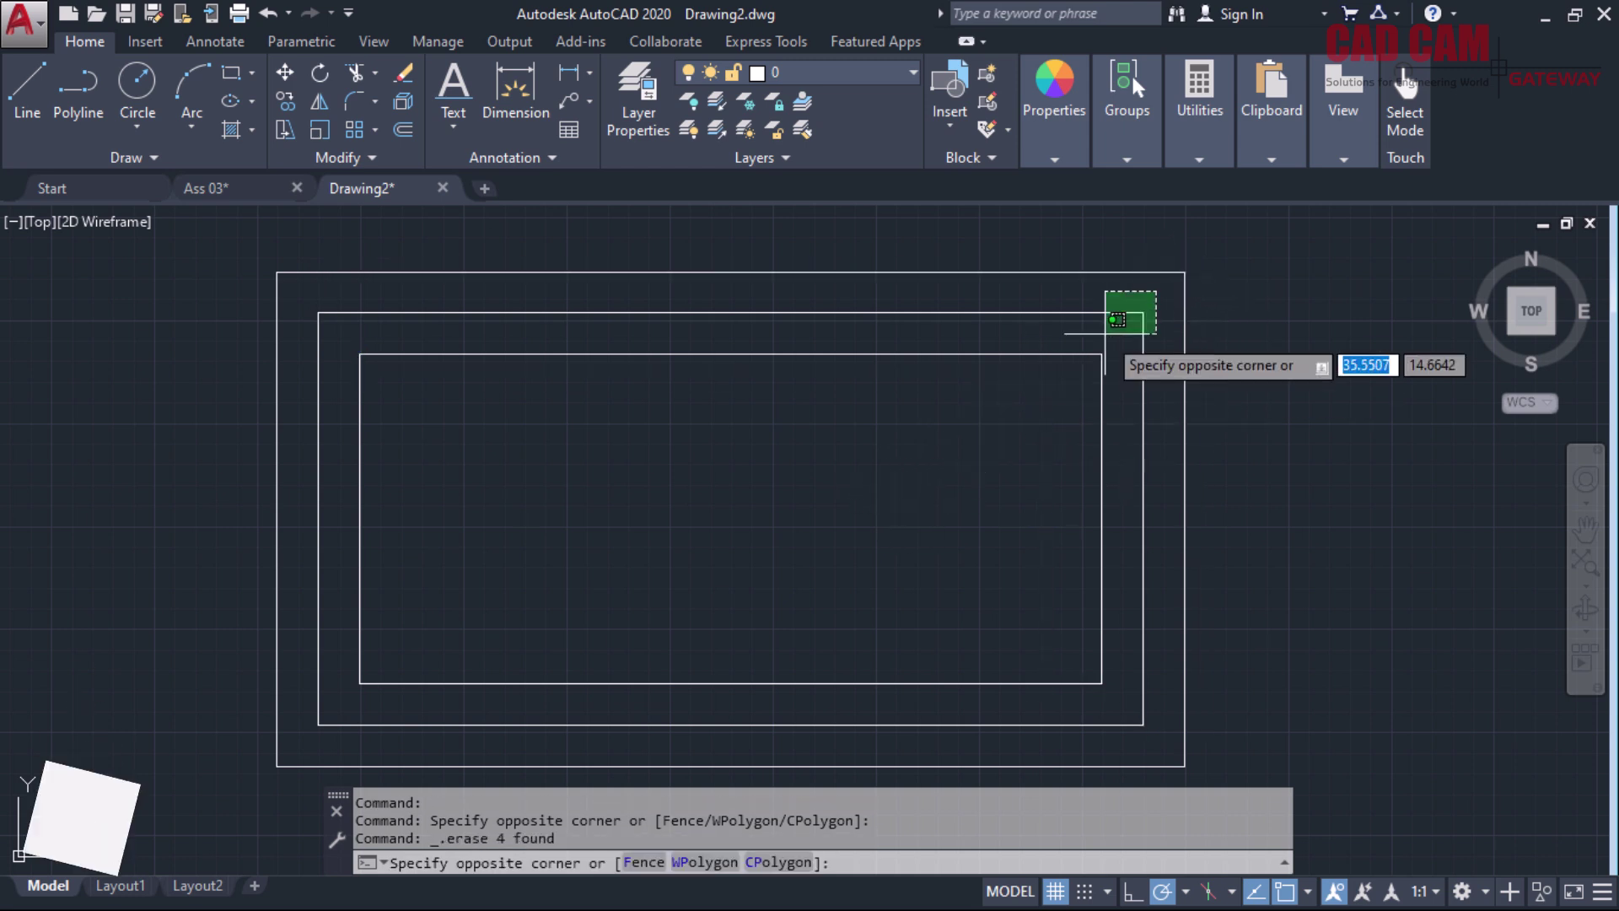
click(1103, 357)
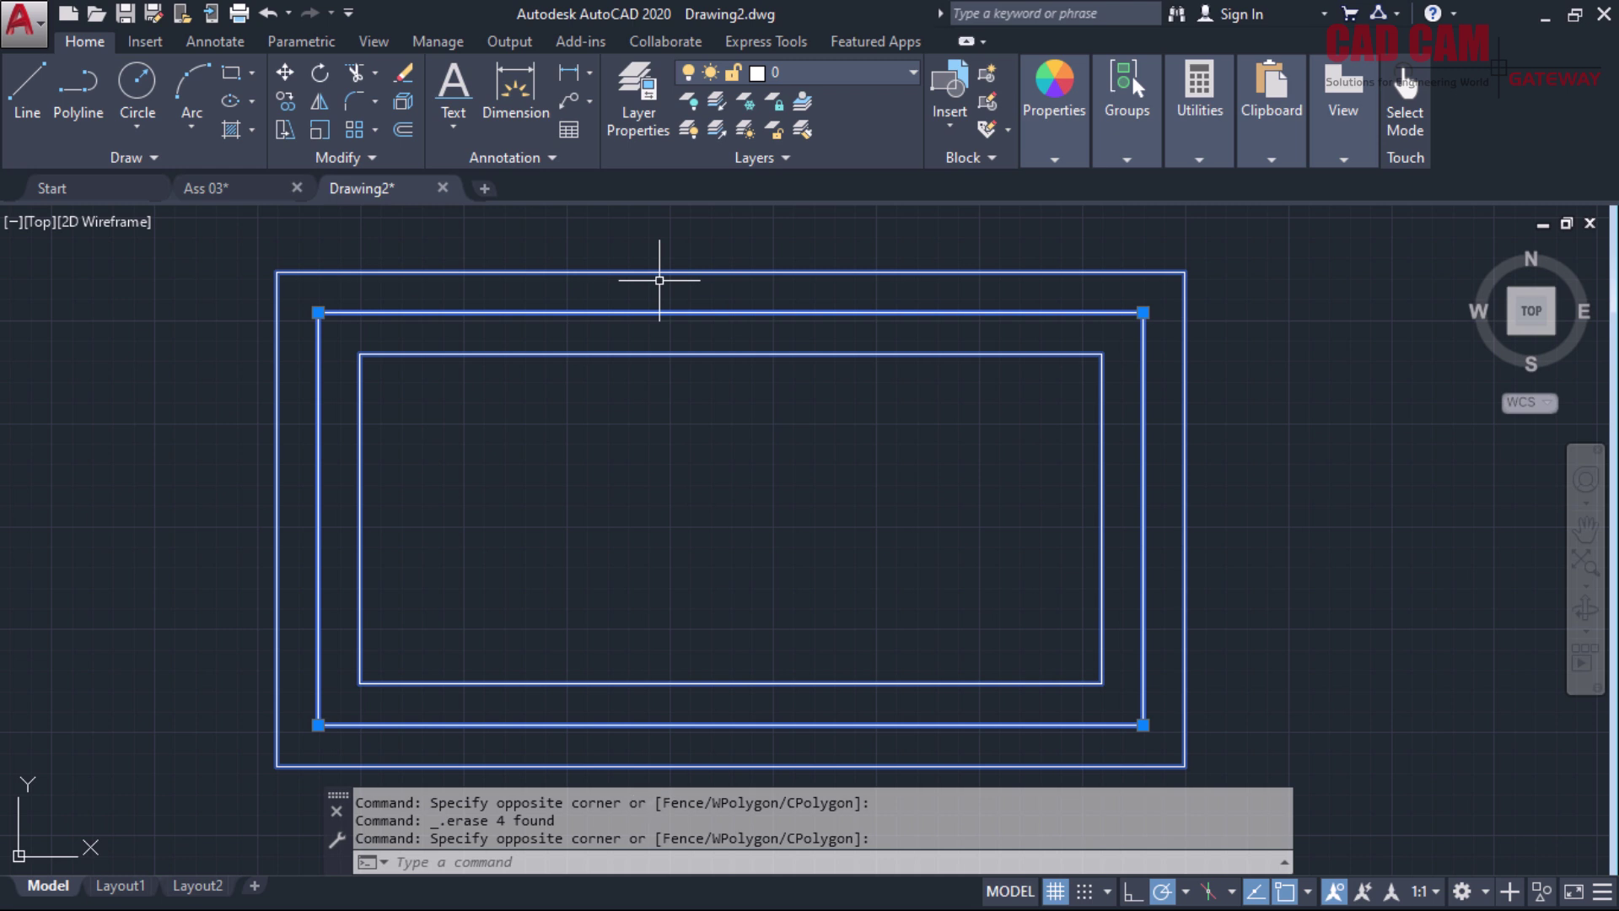
key(Escape)
Start a new multiline and set its justification to Zero
text(ML)
key(Return)
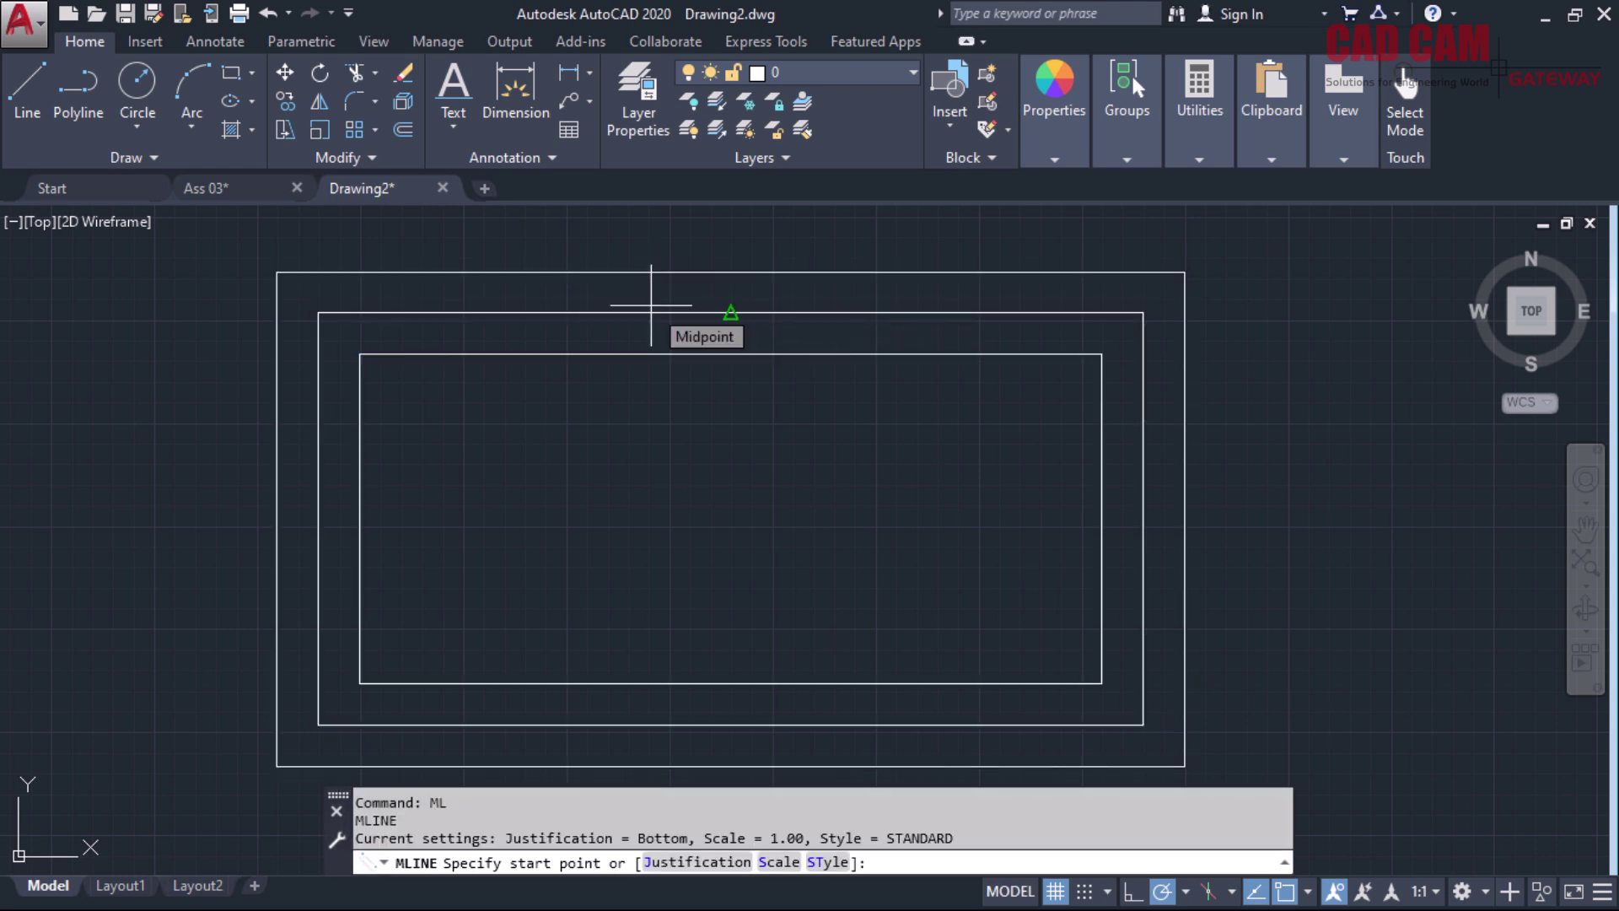
text(j)
key(Return)
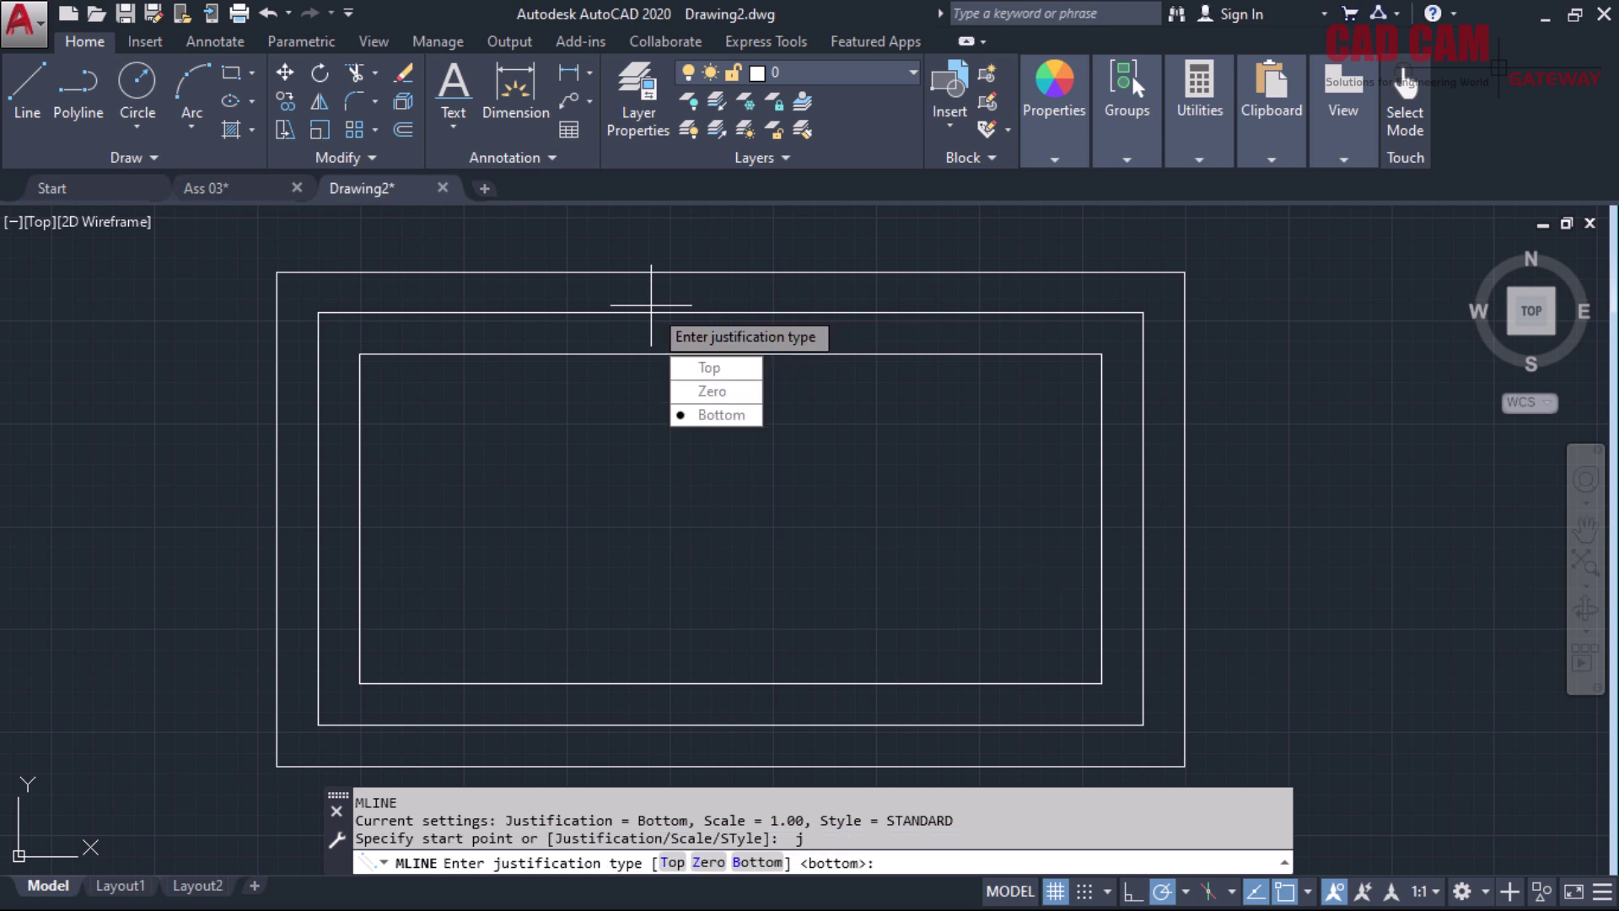
text(z)
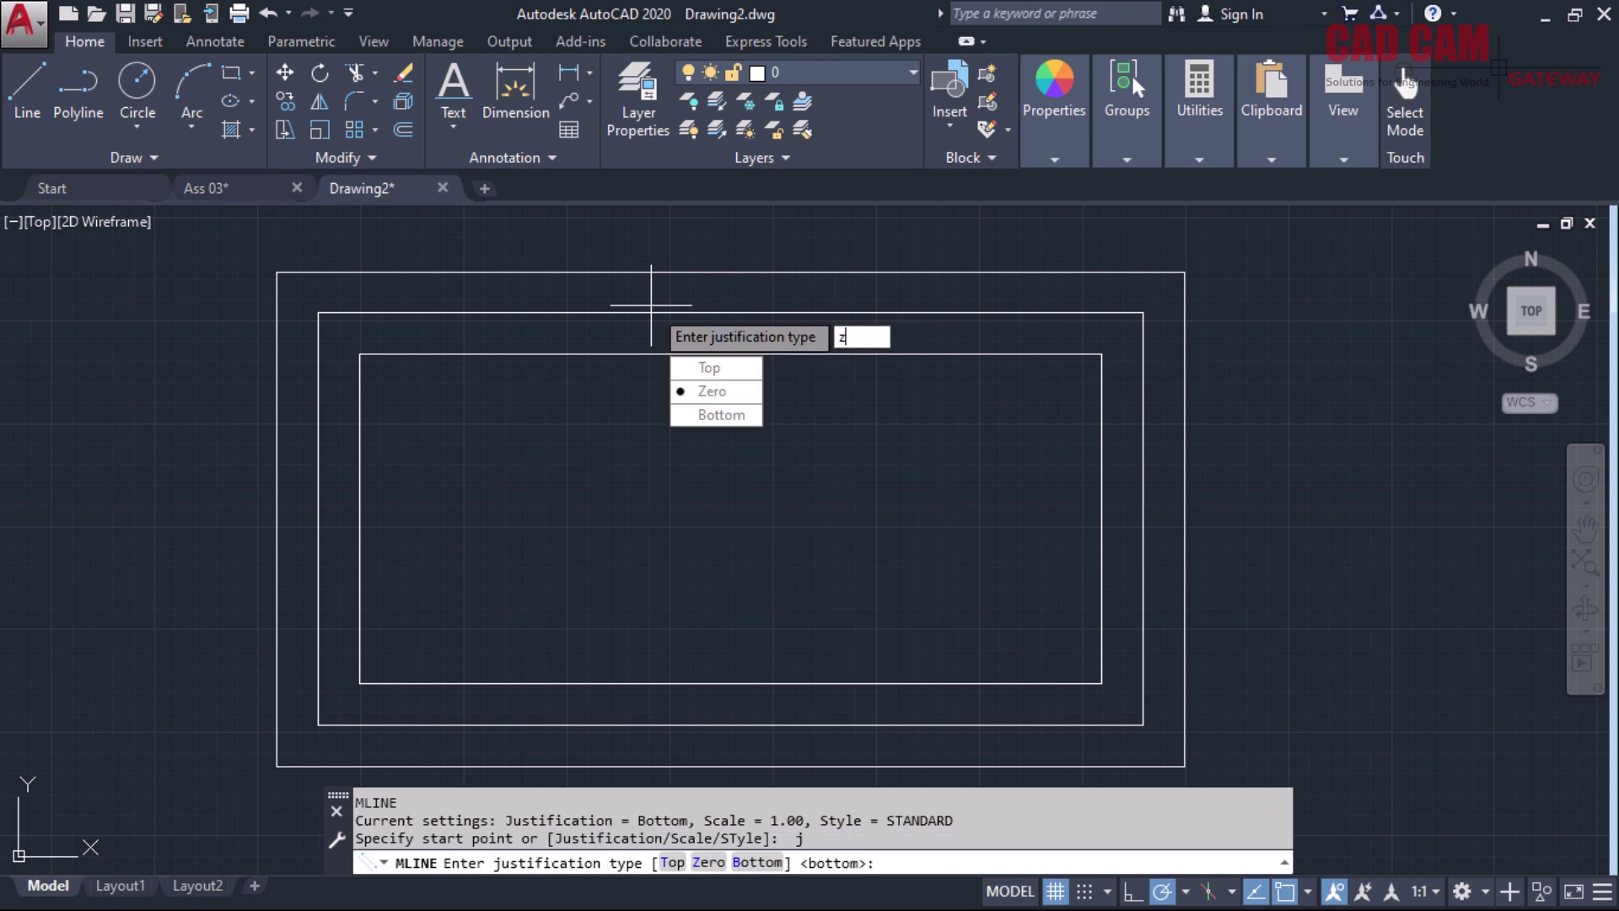
key(Return)
Draw a closed zero-justified multiline clockwise through the four corners of the middle rectangle, starting at its upper-left corner
click(317, 312)
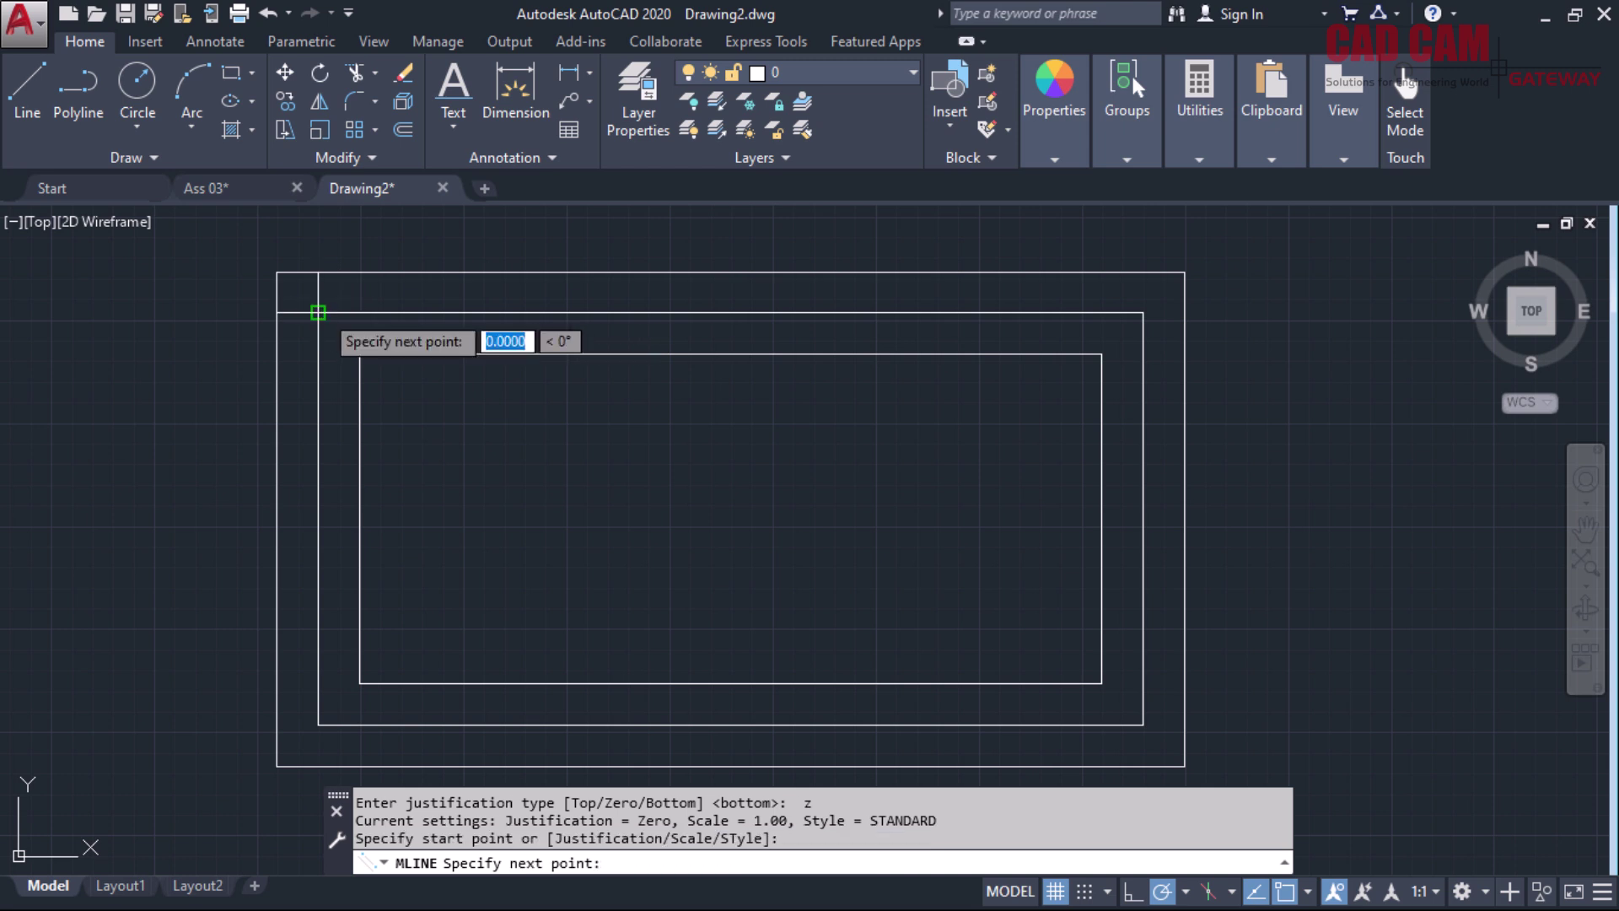
click(1143, 312)
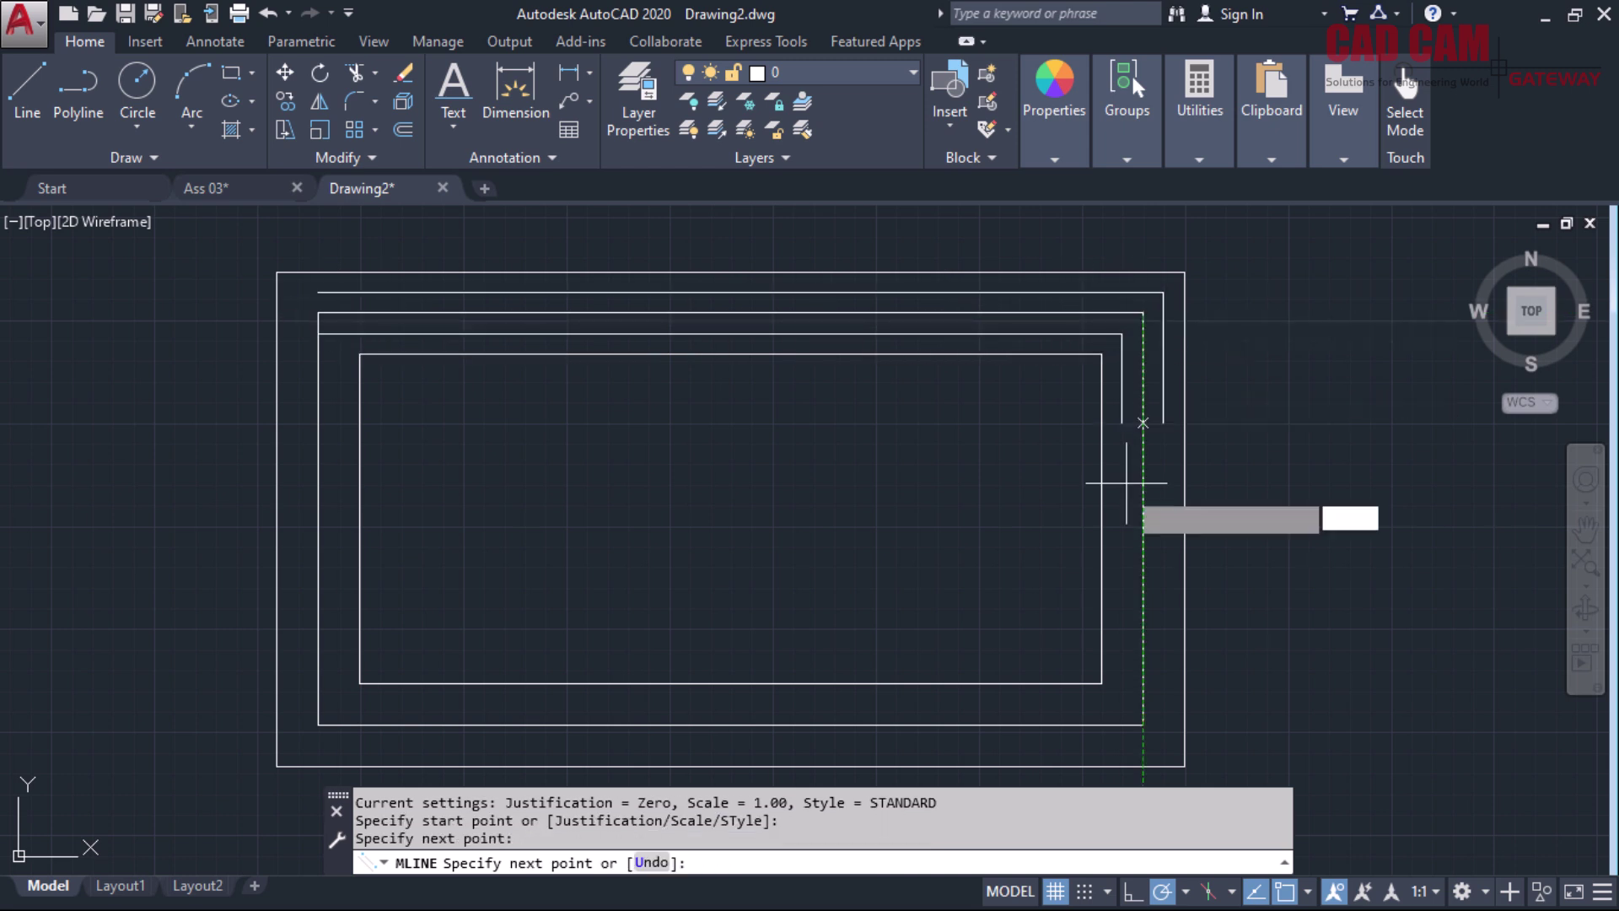
click(1142, 725)
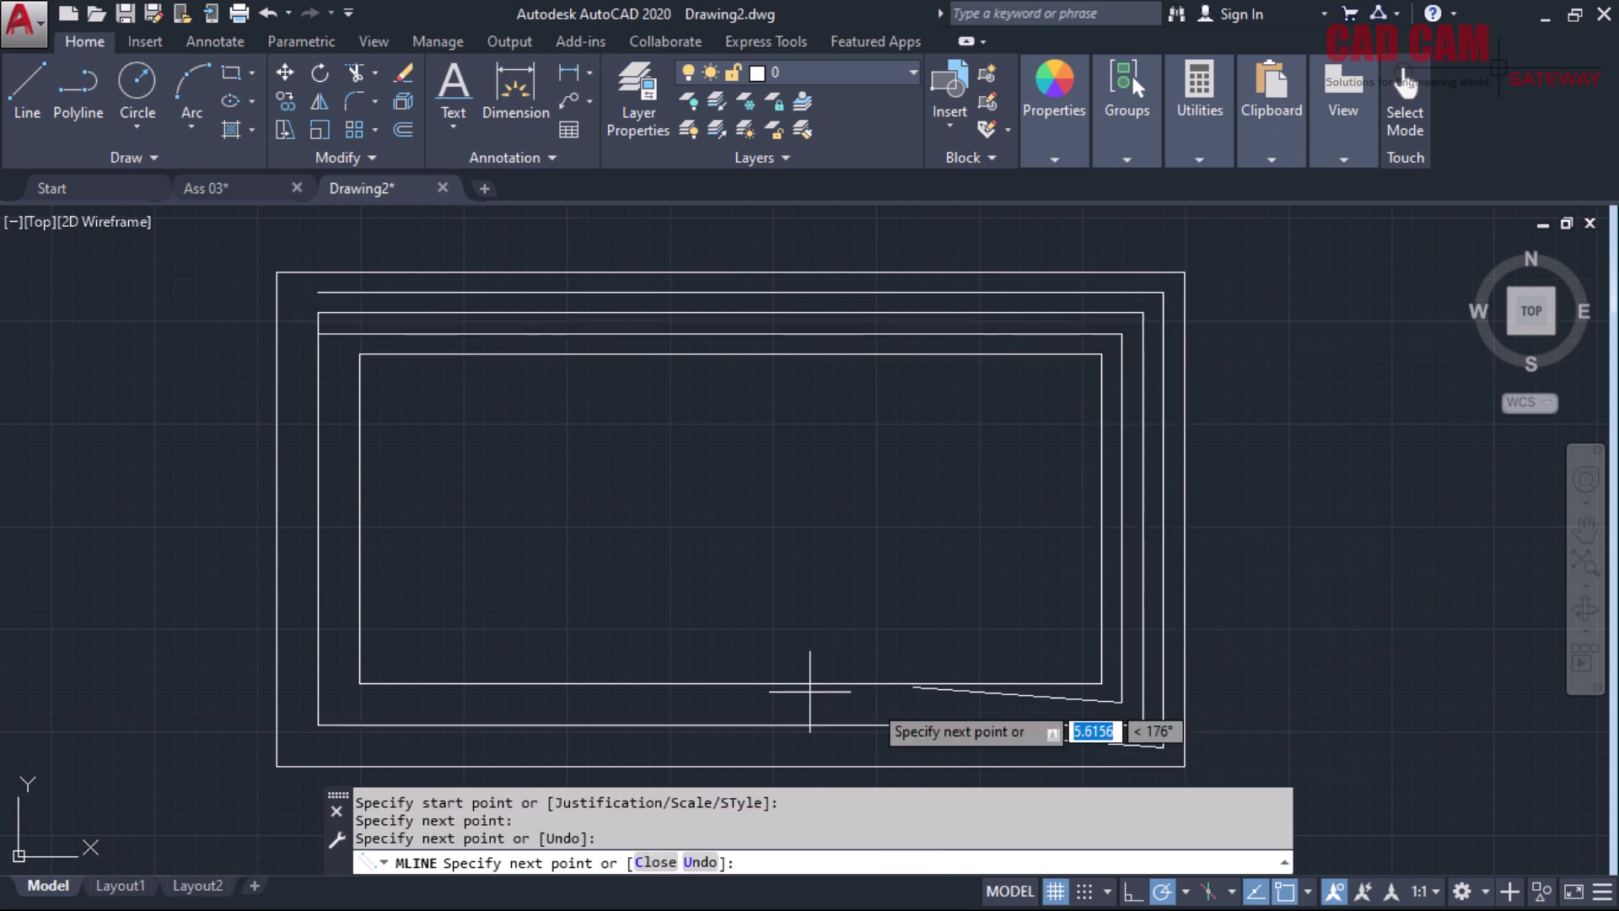
click(318, 725)
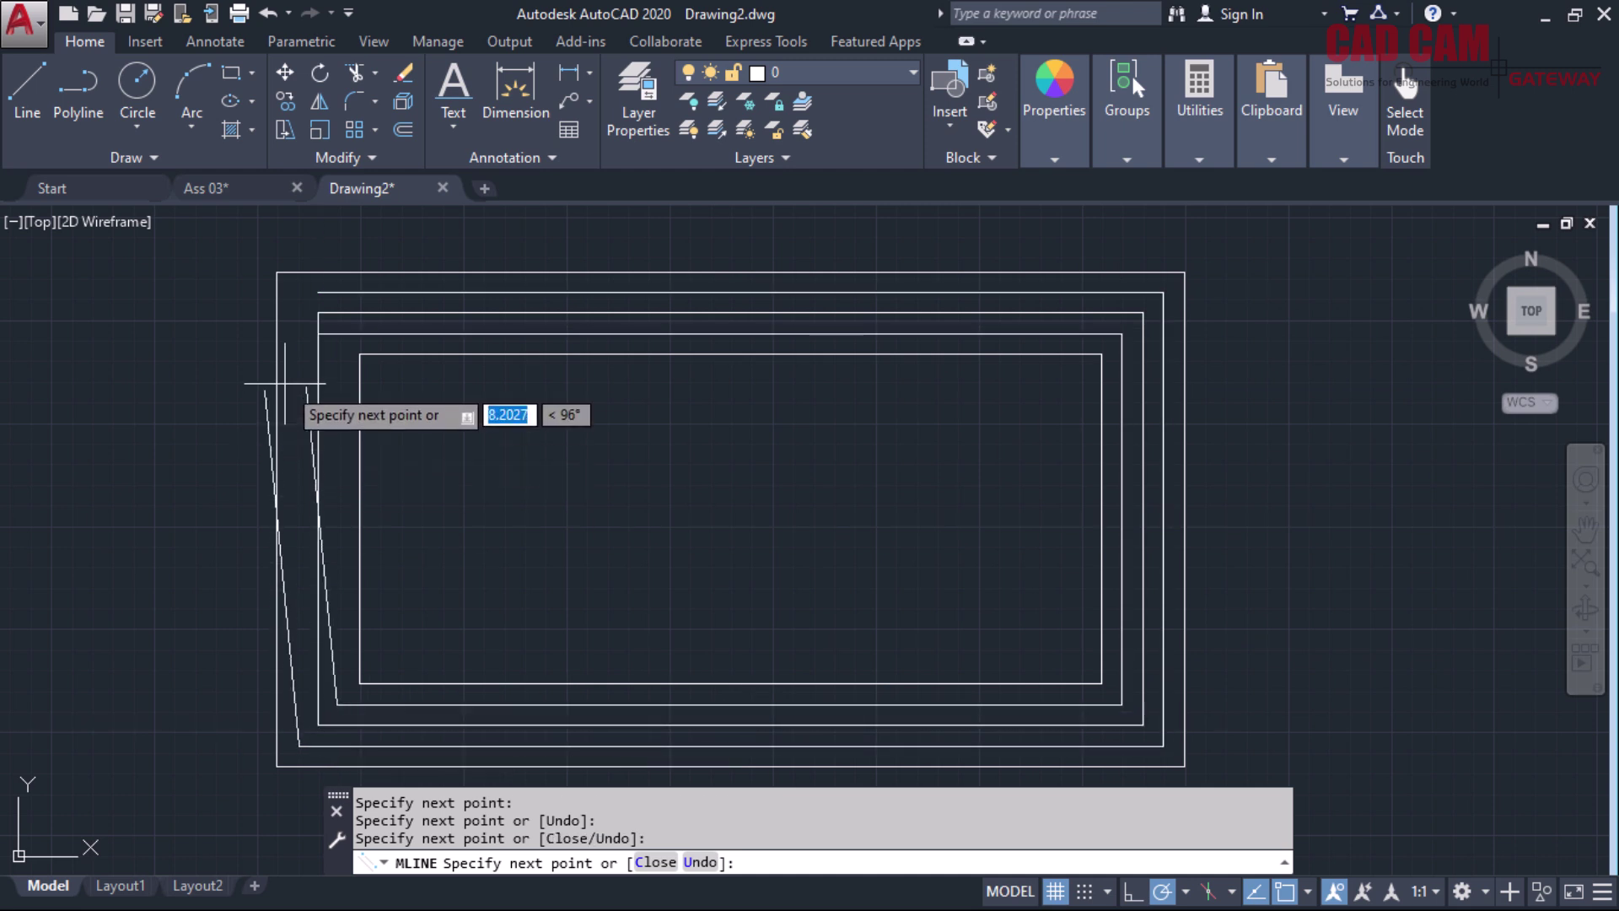
text(c)
key(Return)
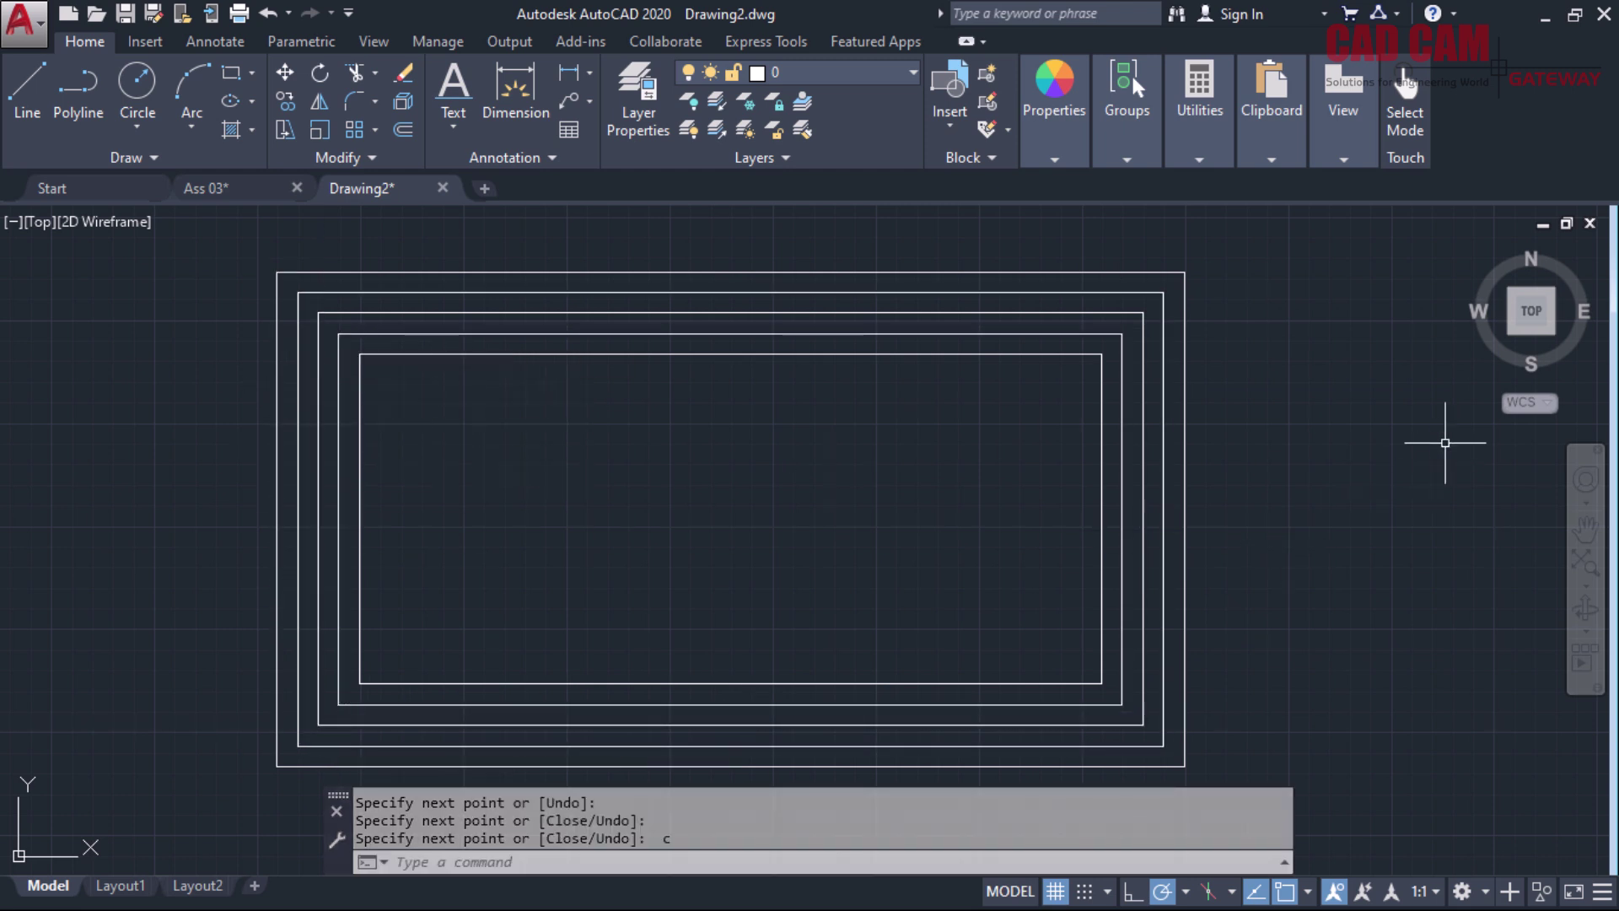
Select all three rectangular multilines and erase them to empty the drawing
click(1202, 363)
click(1085, 469)
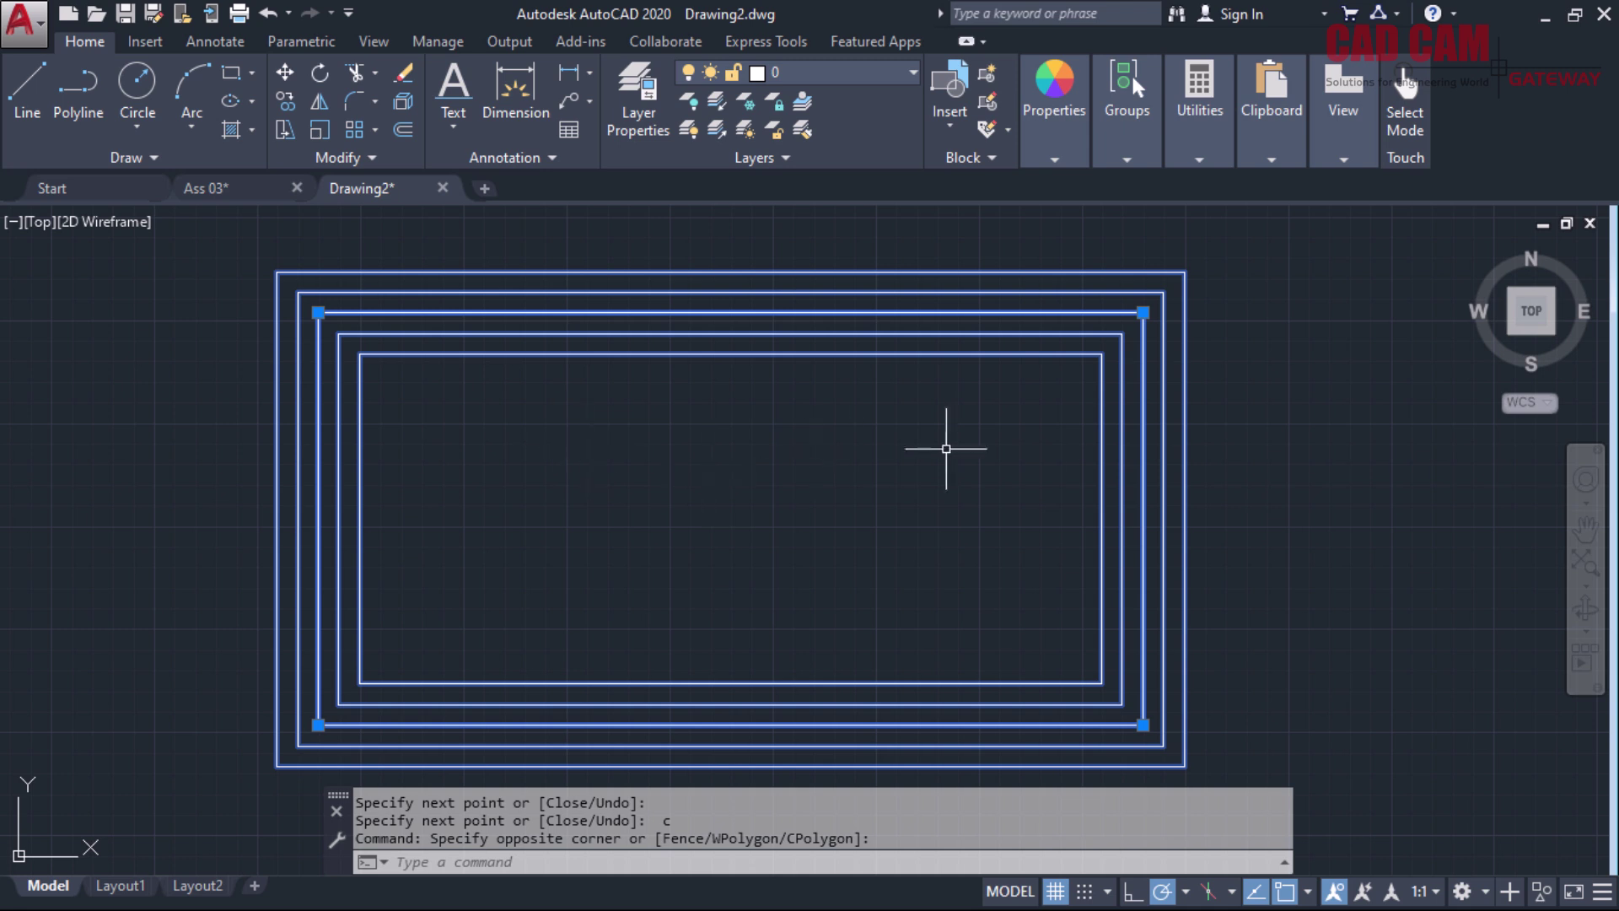
click(1222, 452)
click(981, 508)
key(Delete)
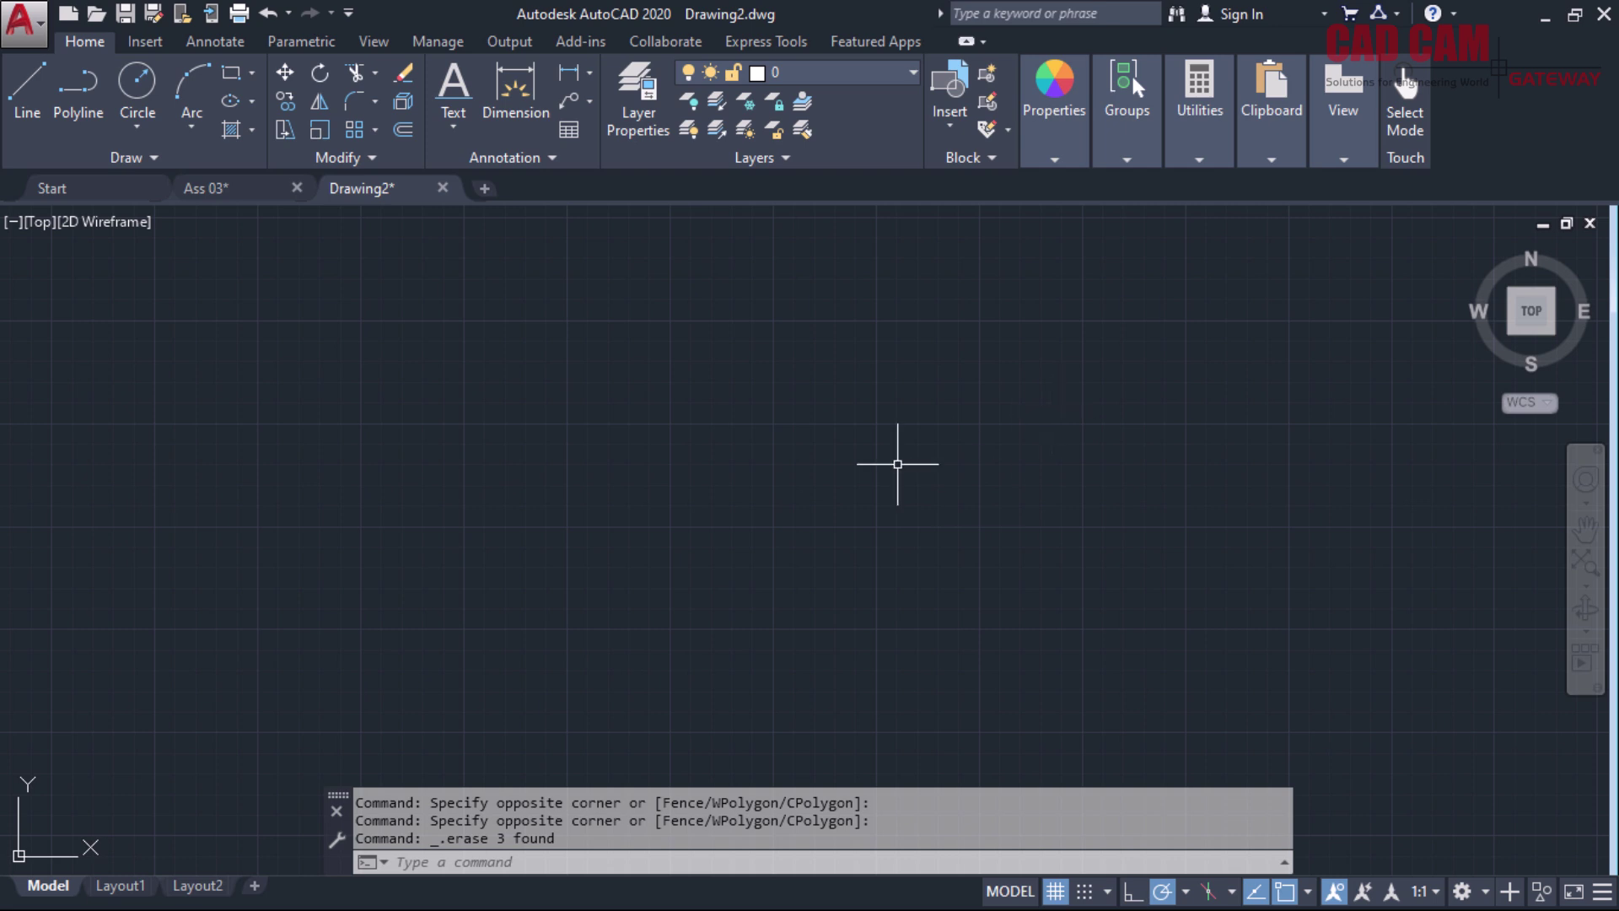
Draw a single horizontal multiline 20 units long to the right with Zero justification, in the upper part of the empty drawing
text(ml)
key(Return)
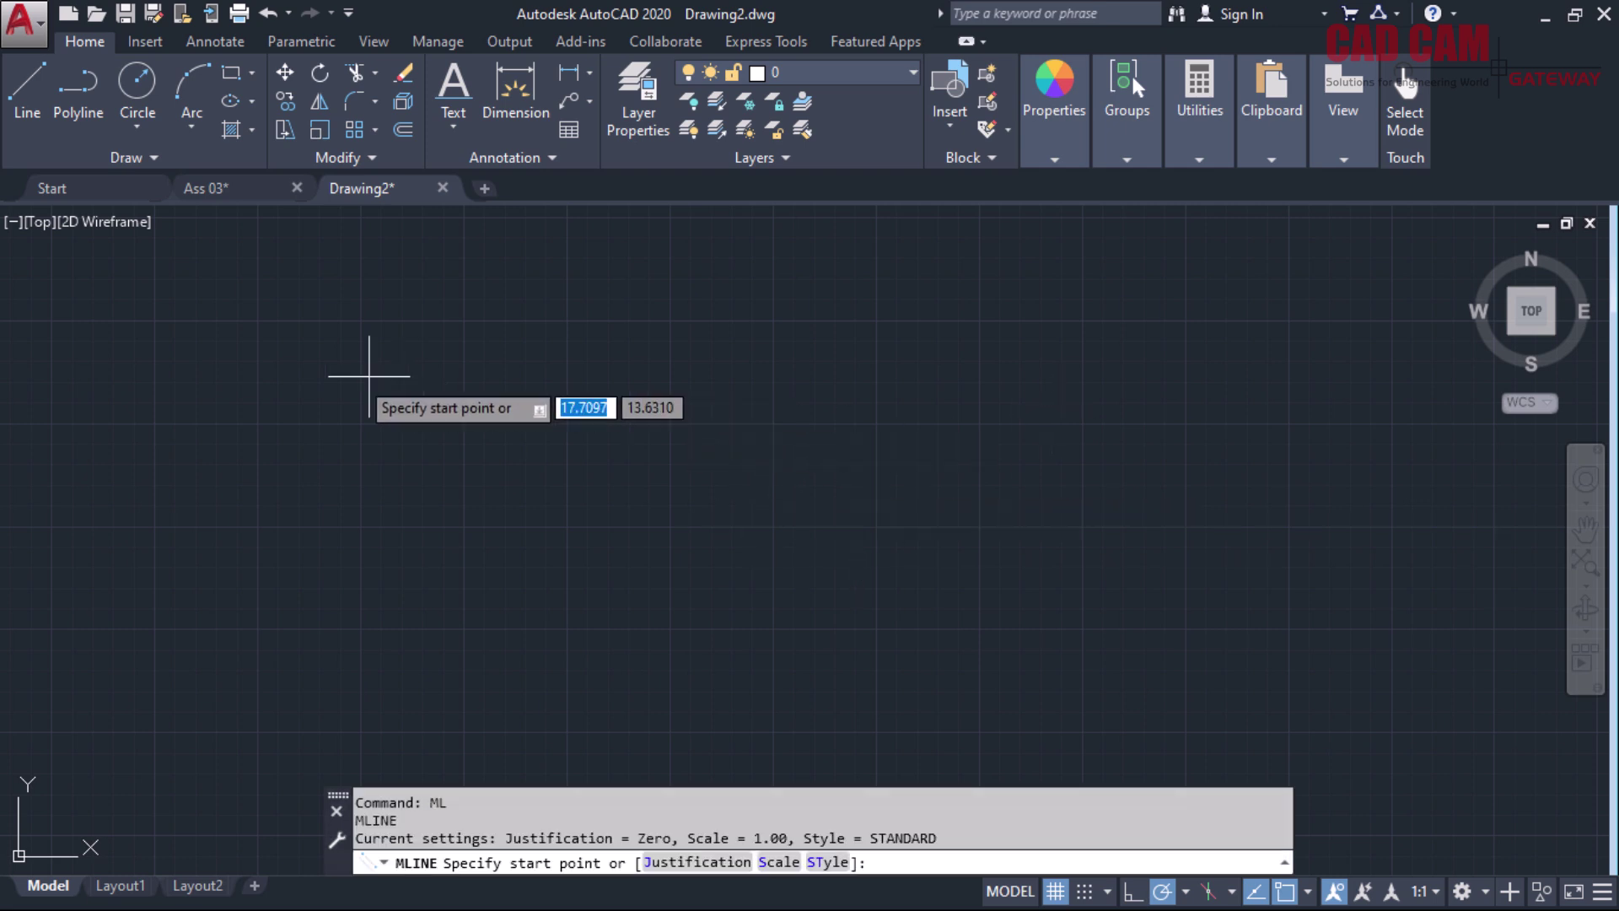
click(264, 387)
text(20)
key(Return)
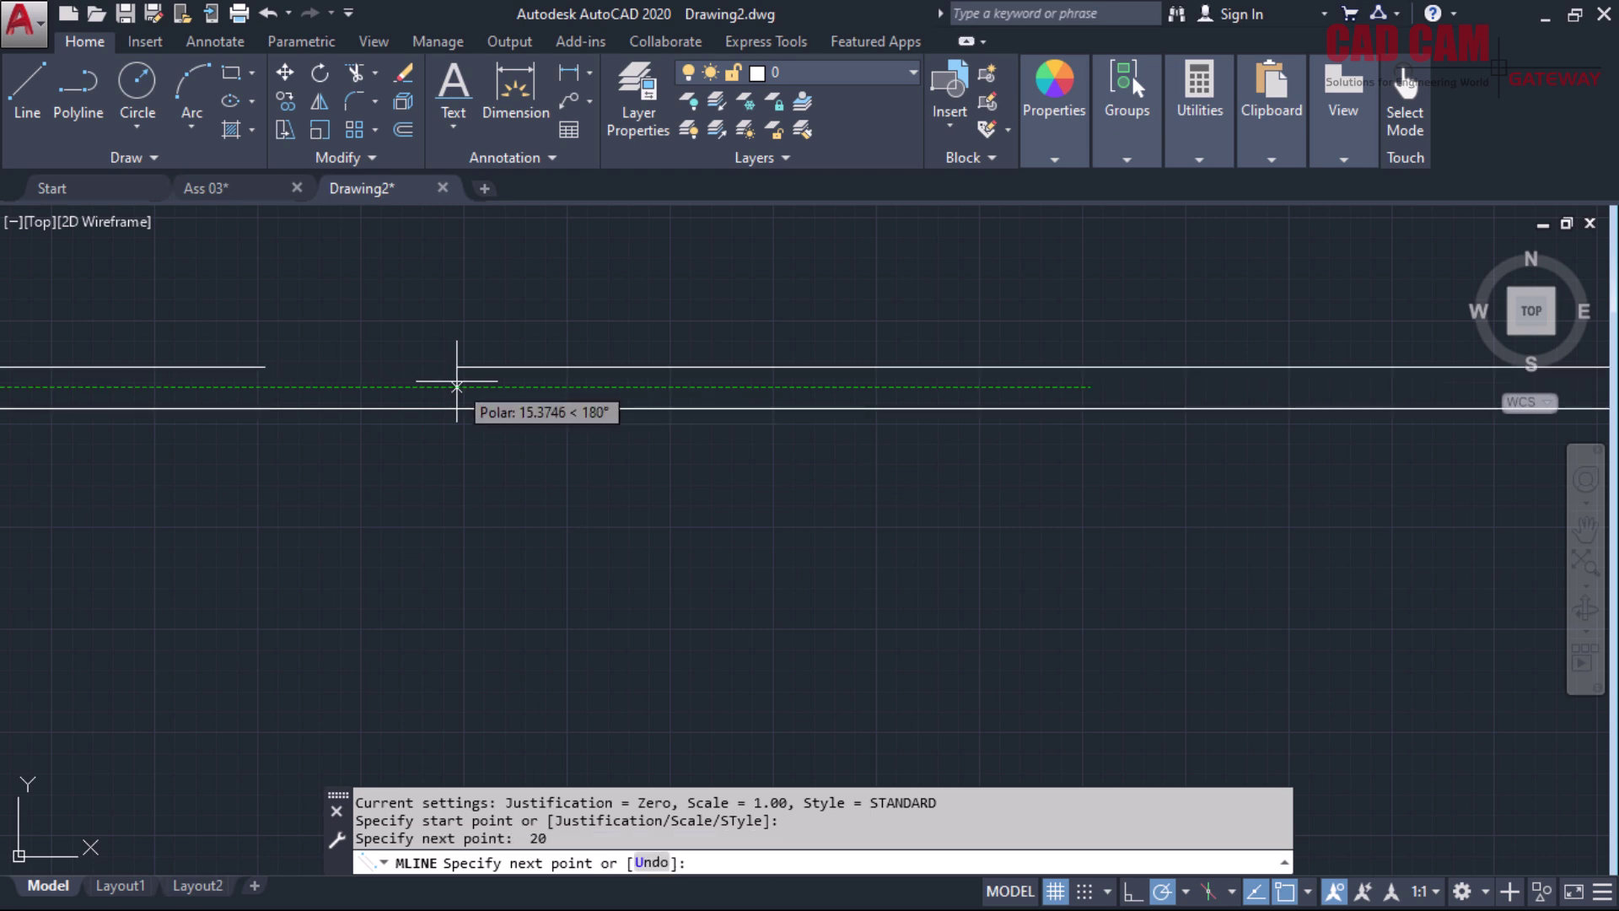
key(Return)
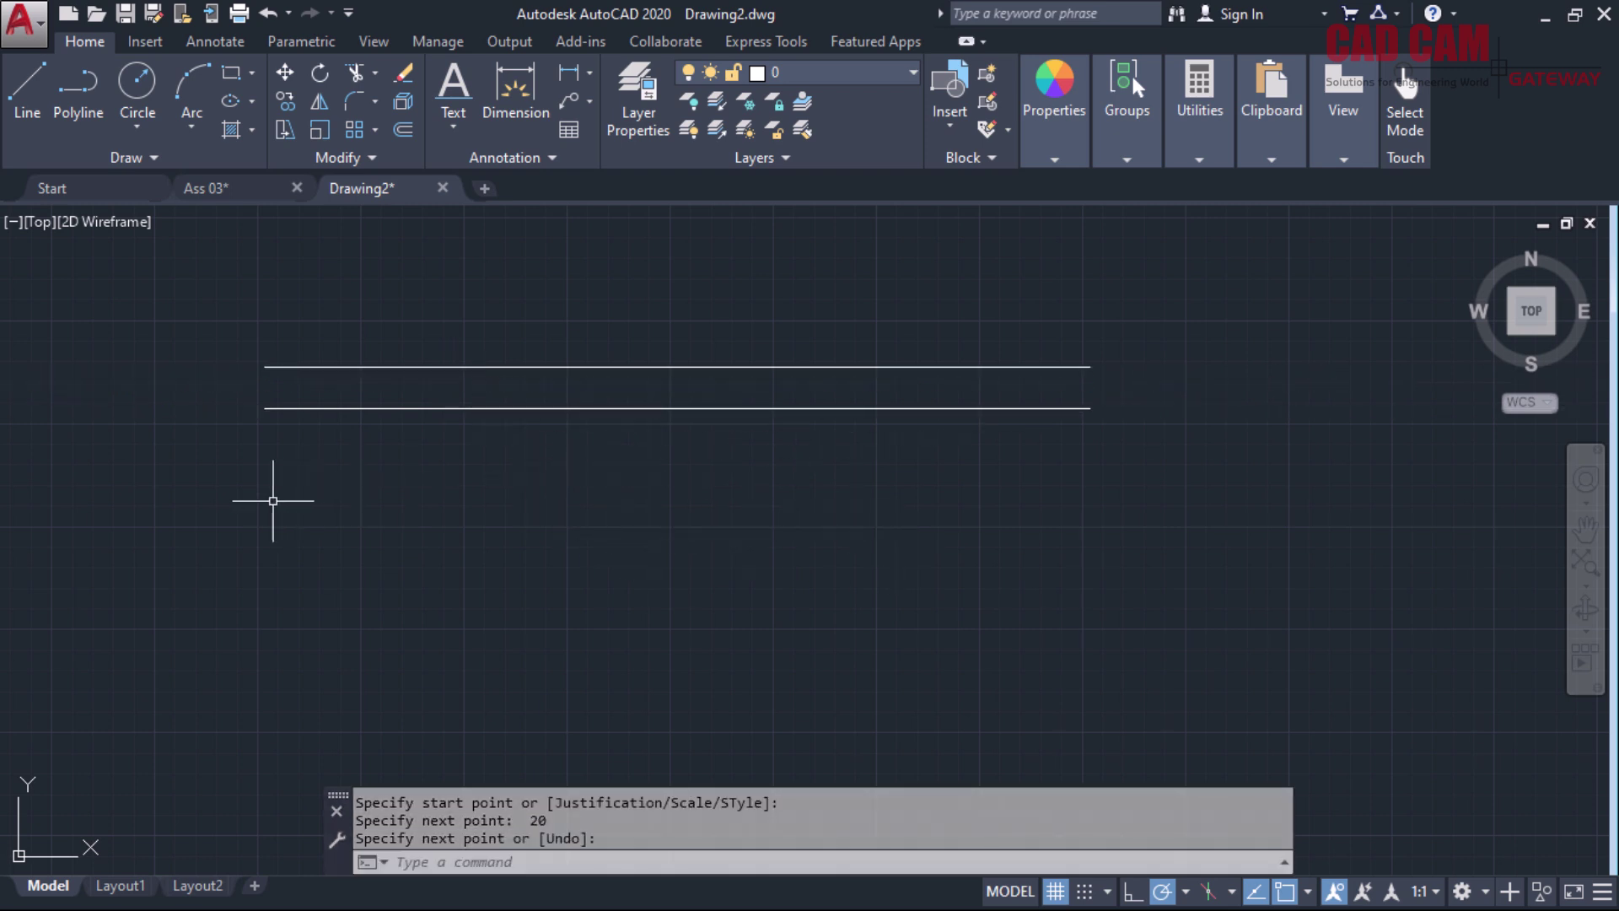
Draw a horizontal multiline 20 units long to the right with Top justification, below the existing one and aligned with its start
key(Return)
text(j)
key(Return)
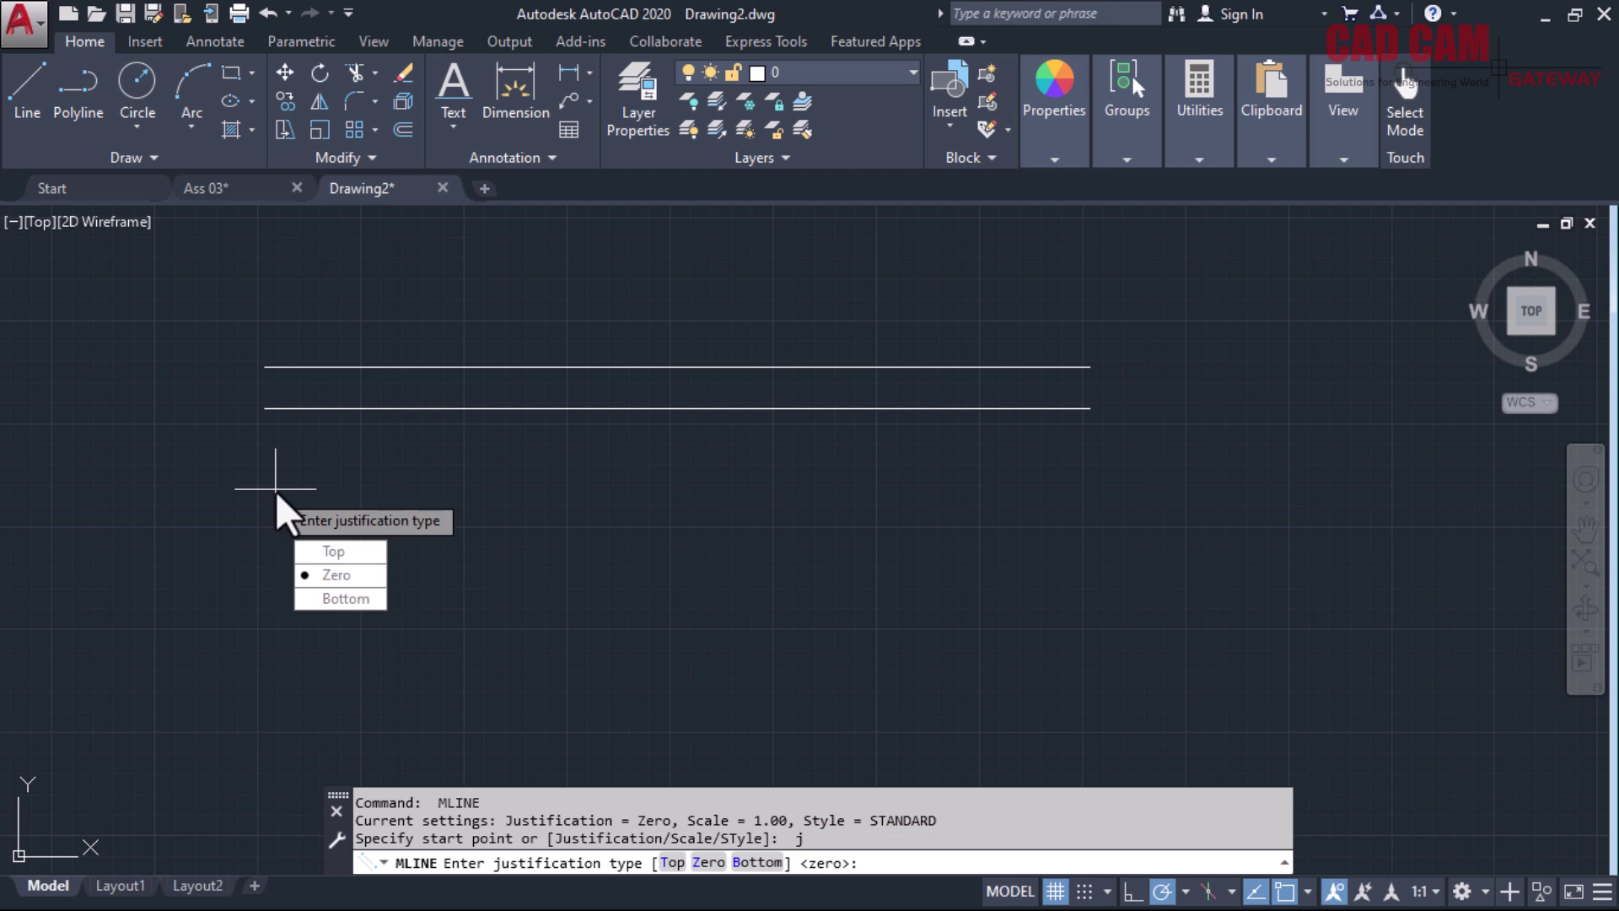
text(t)
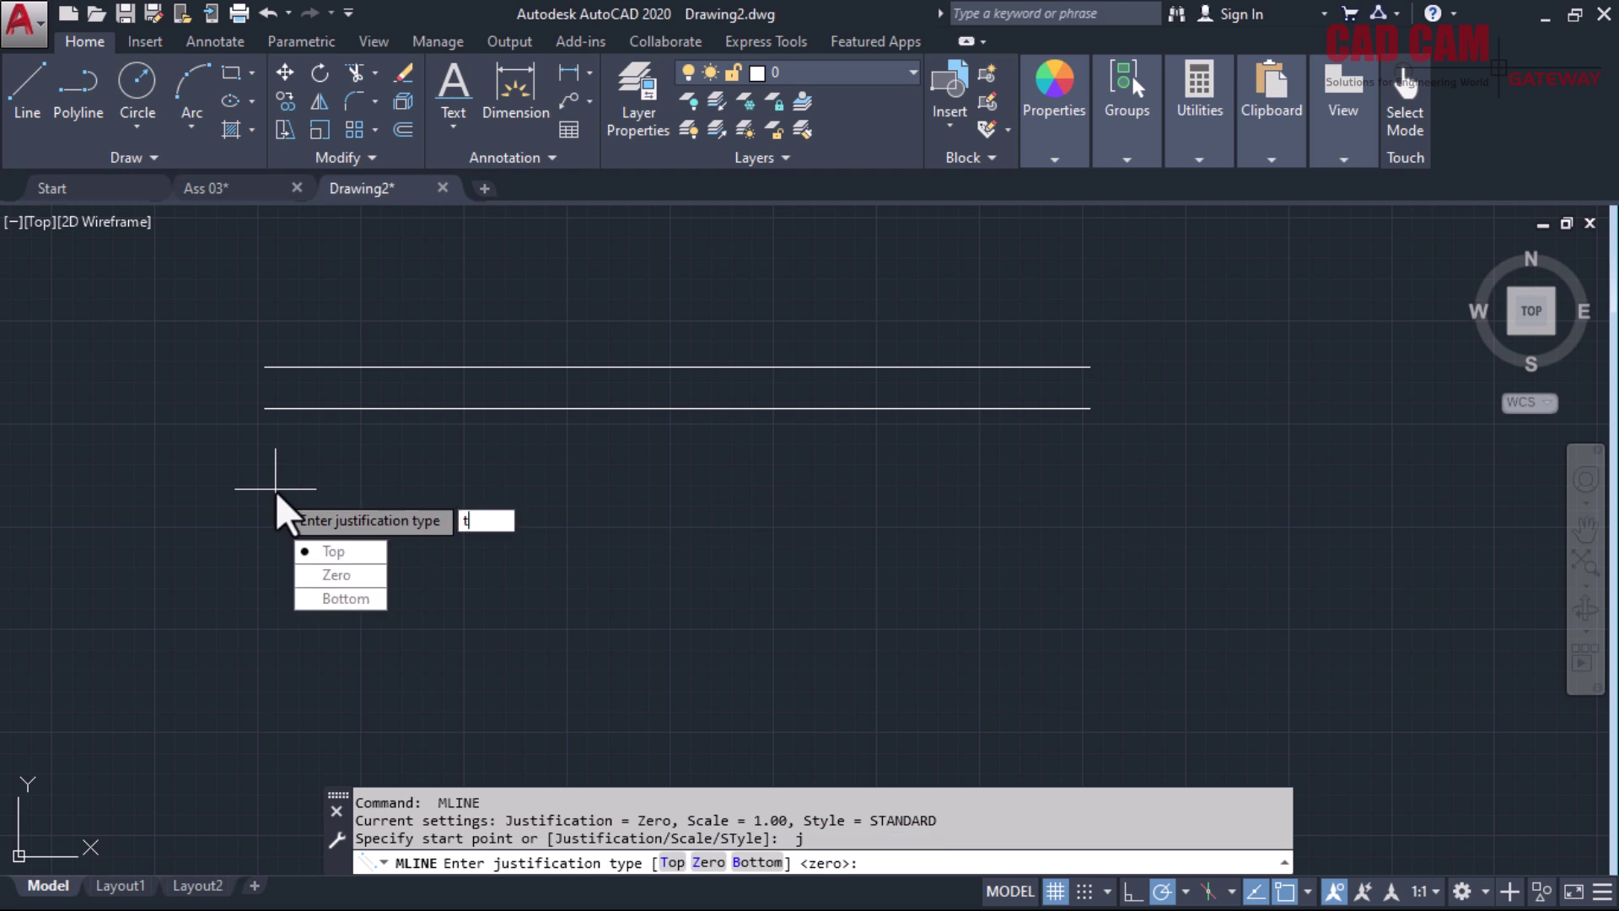
key(Return)
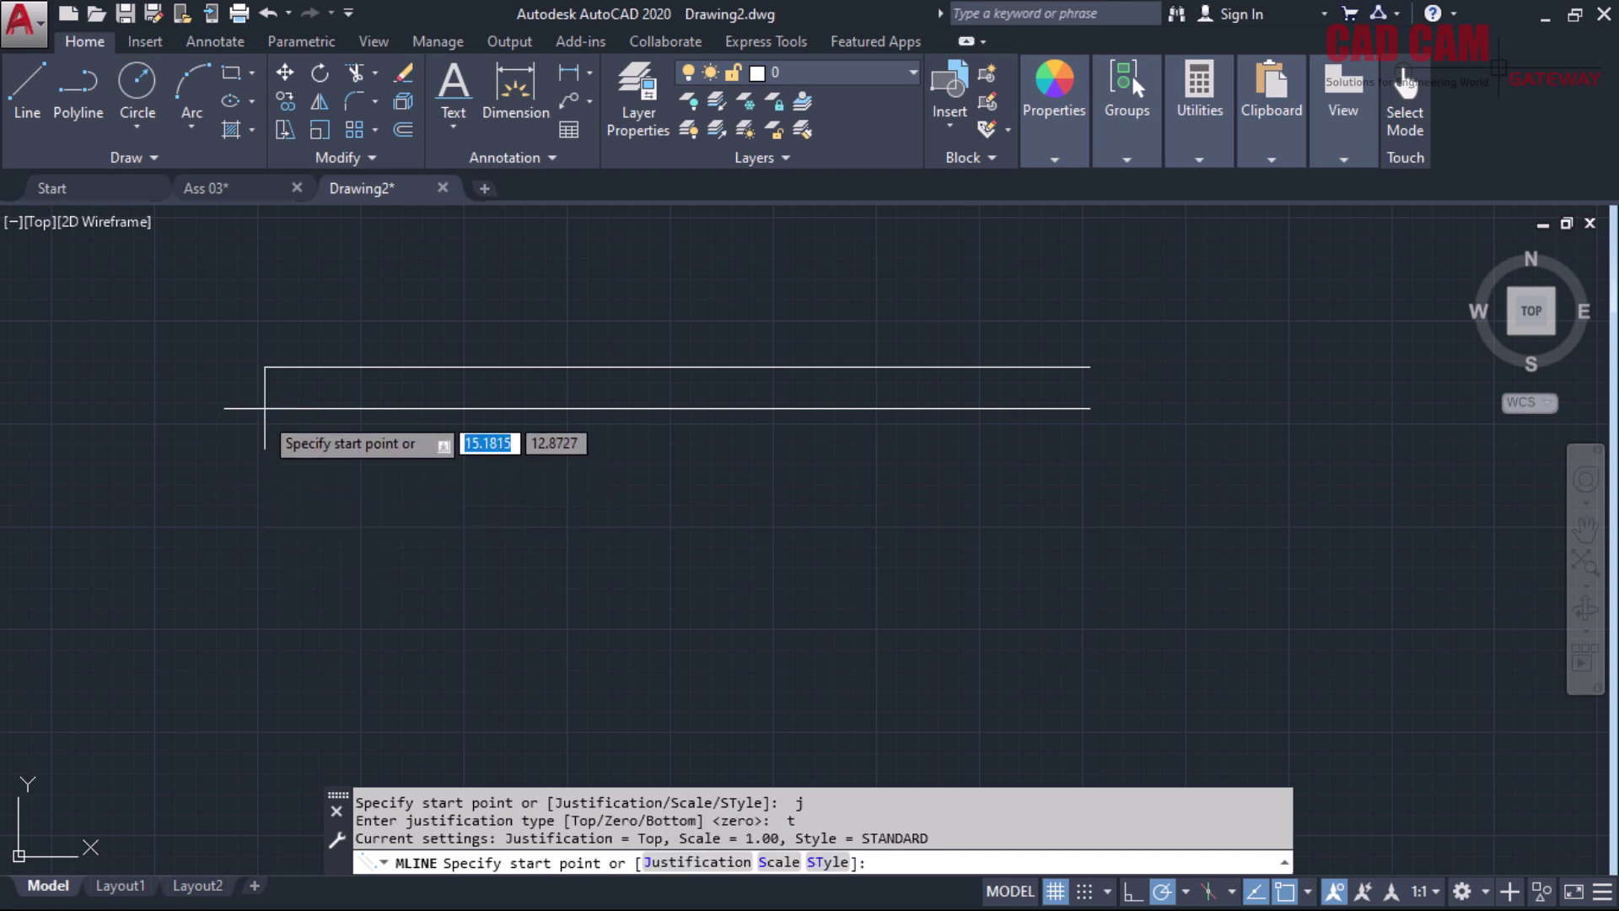
click(280, 486)
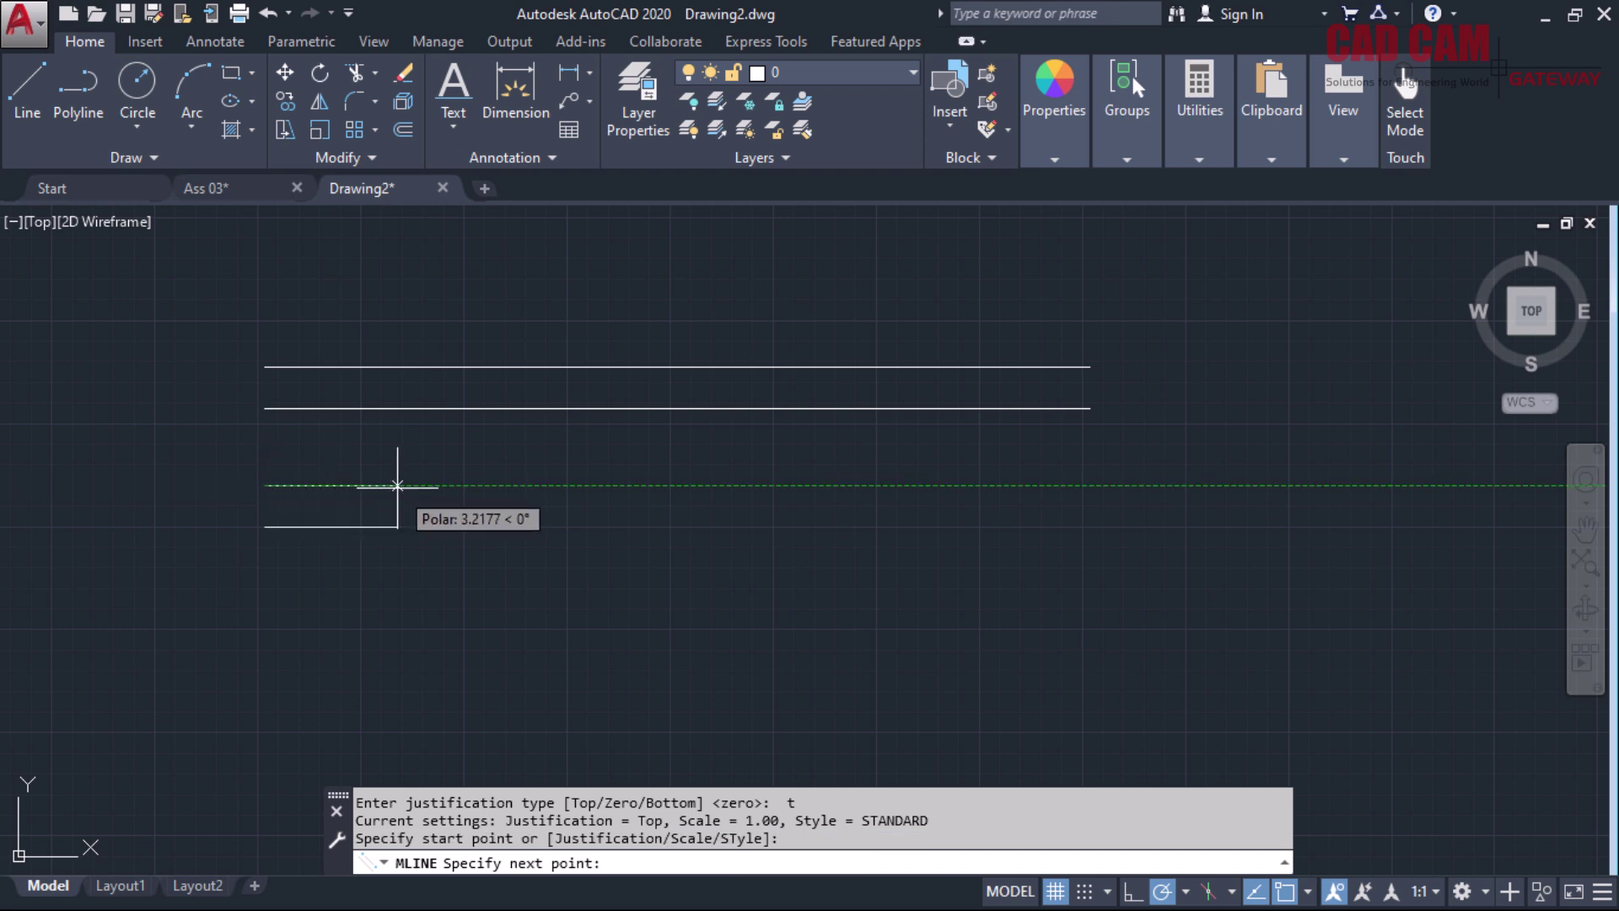
text(20)
key(Return)
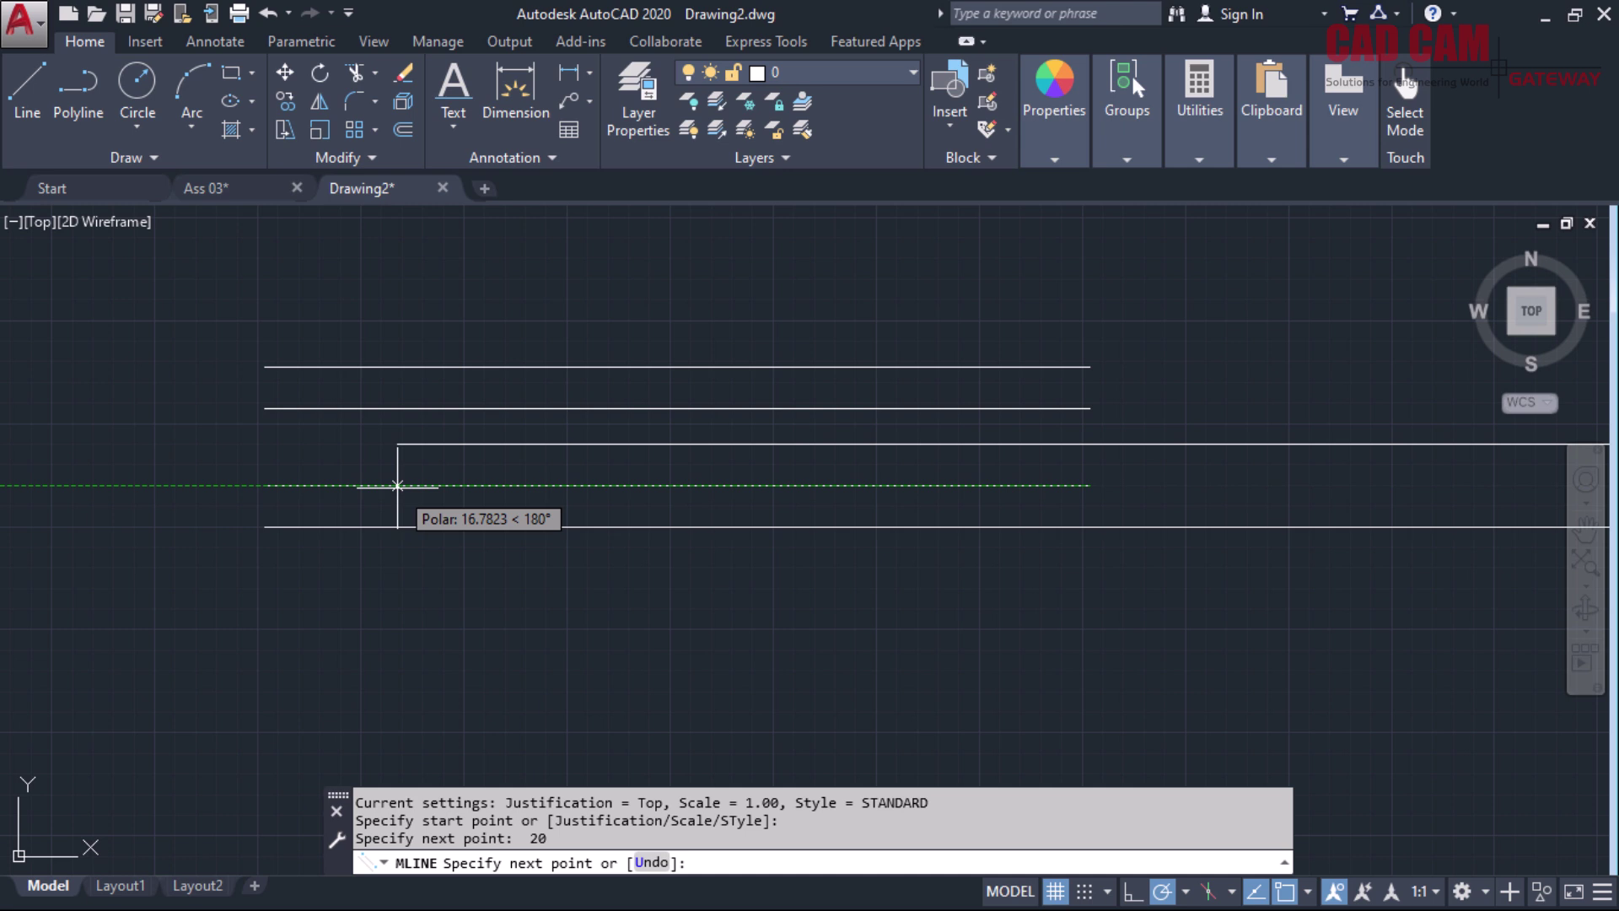
key(Return)
Start a new multiline and set its justification to Bottom
key(Return)
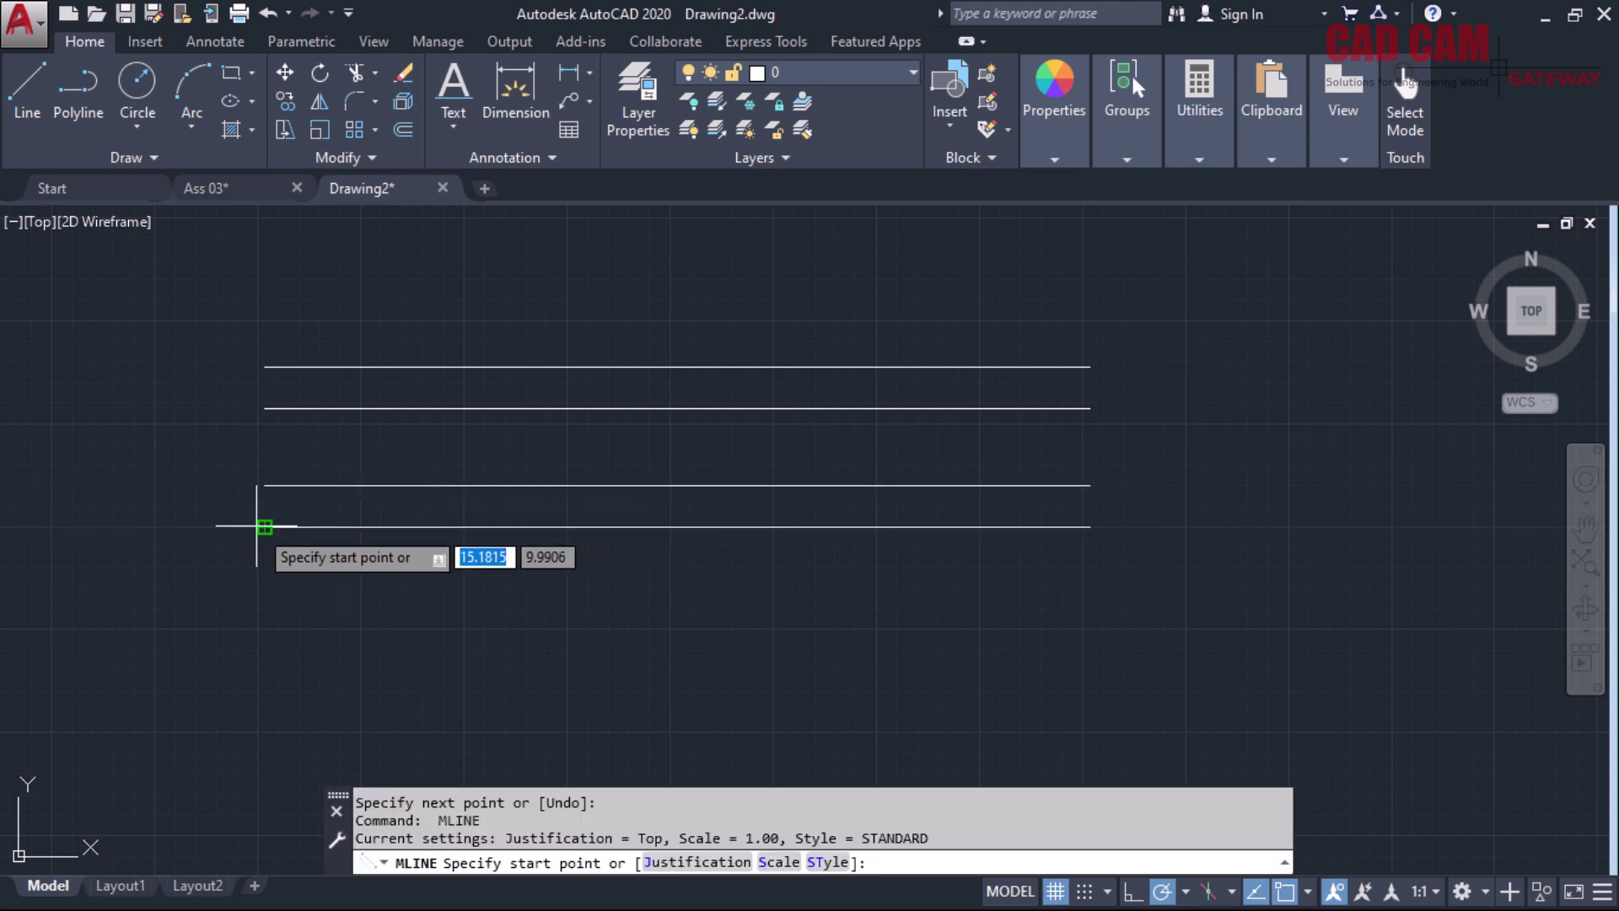
text(j)
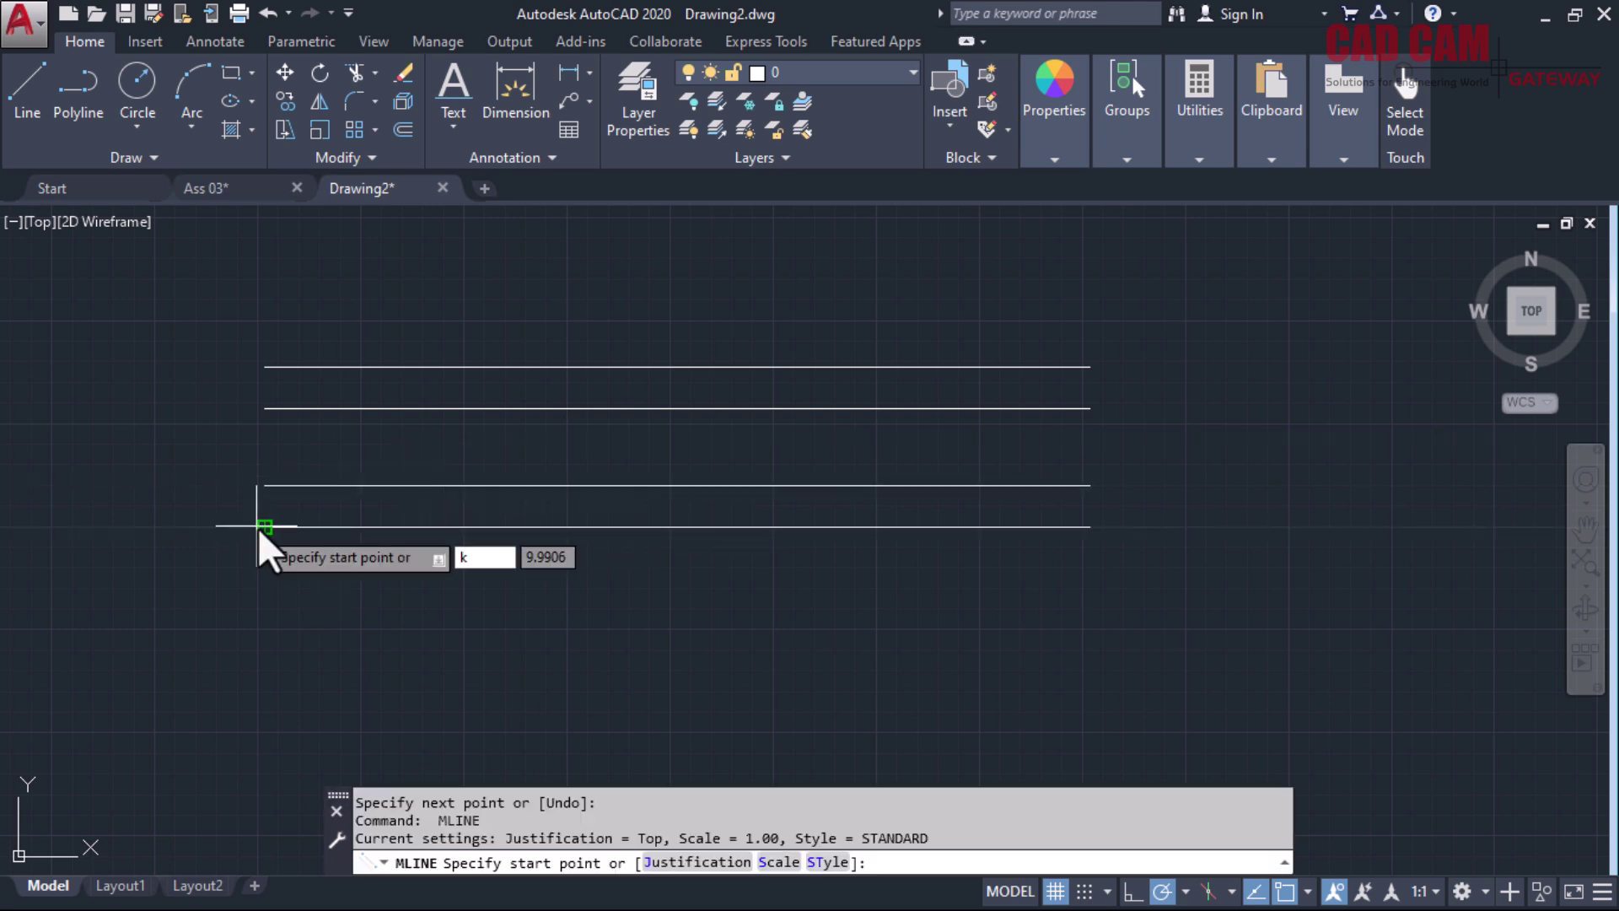
key(Return)
text(b)
key(Return)
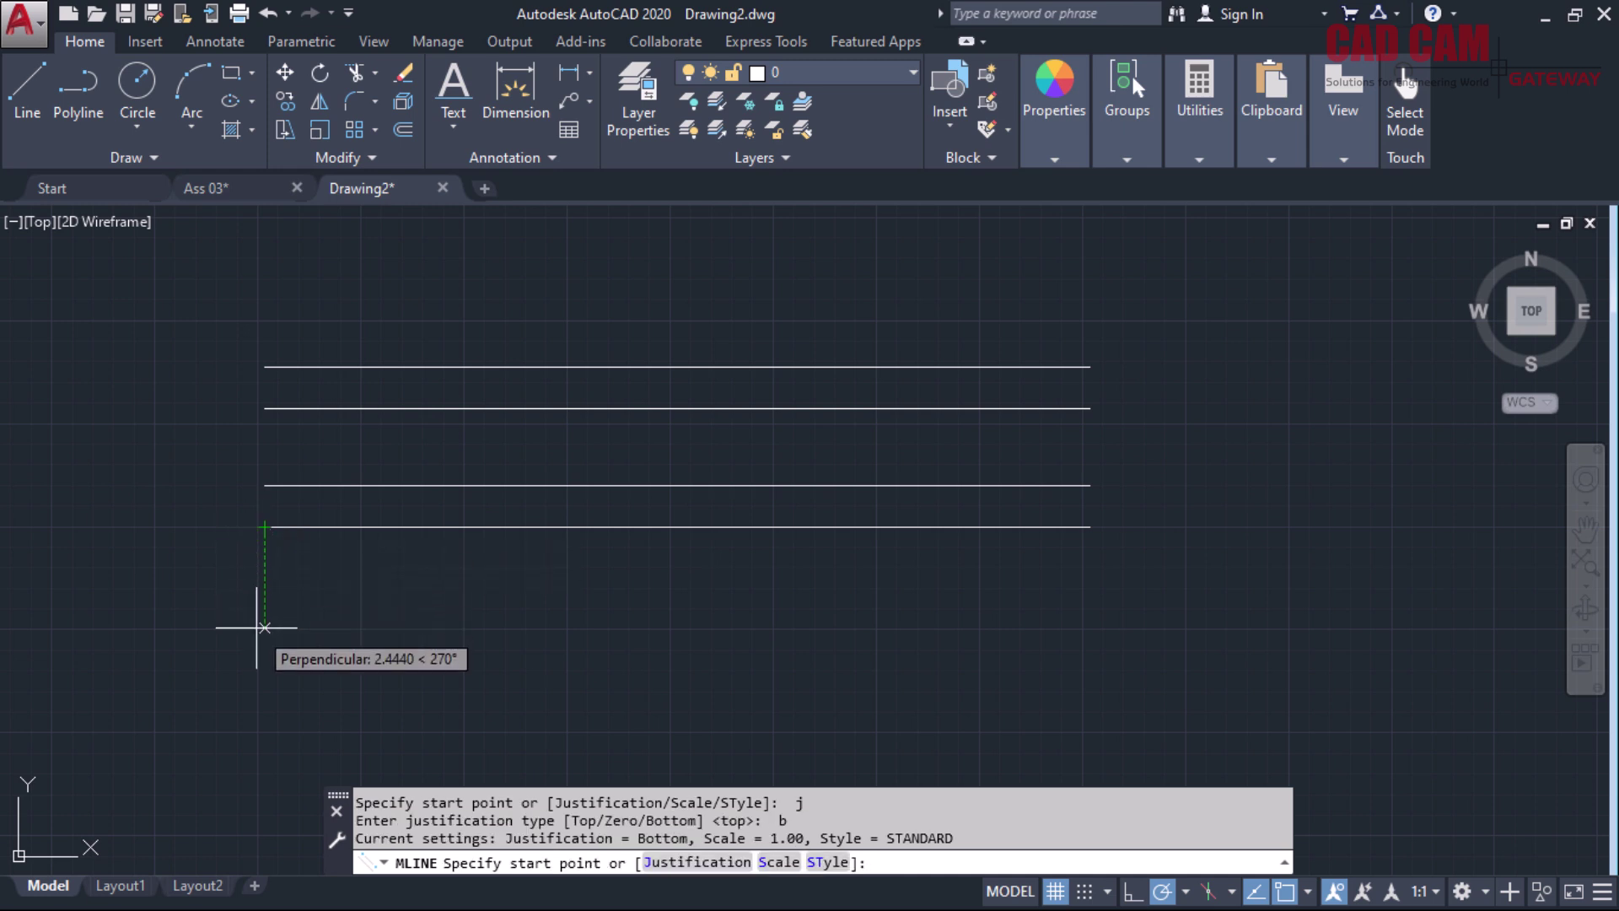
Draw a horizontal Bottom-justified multiline 20 units long to the right, below the other two and aligned with their starting ends
key(Escape)
click(299, 527)
key(Escape)
key(Return)
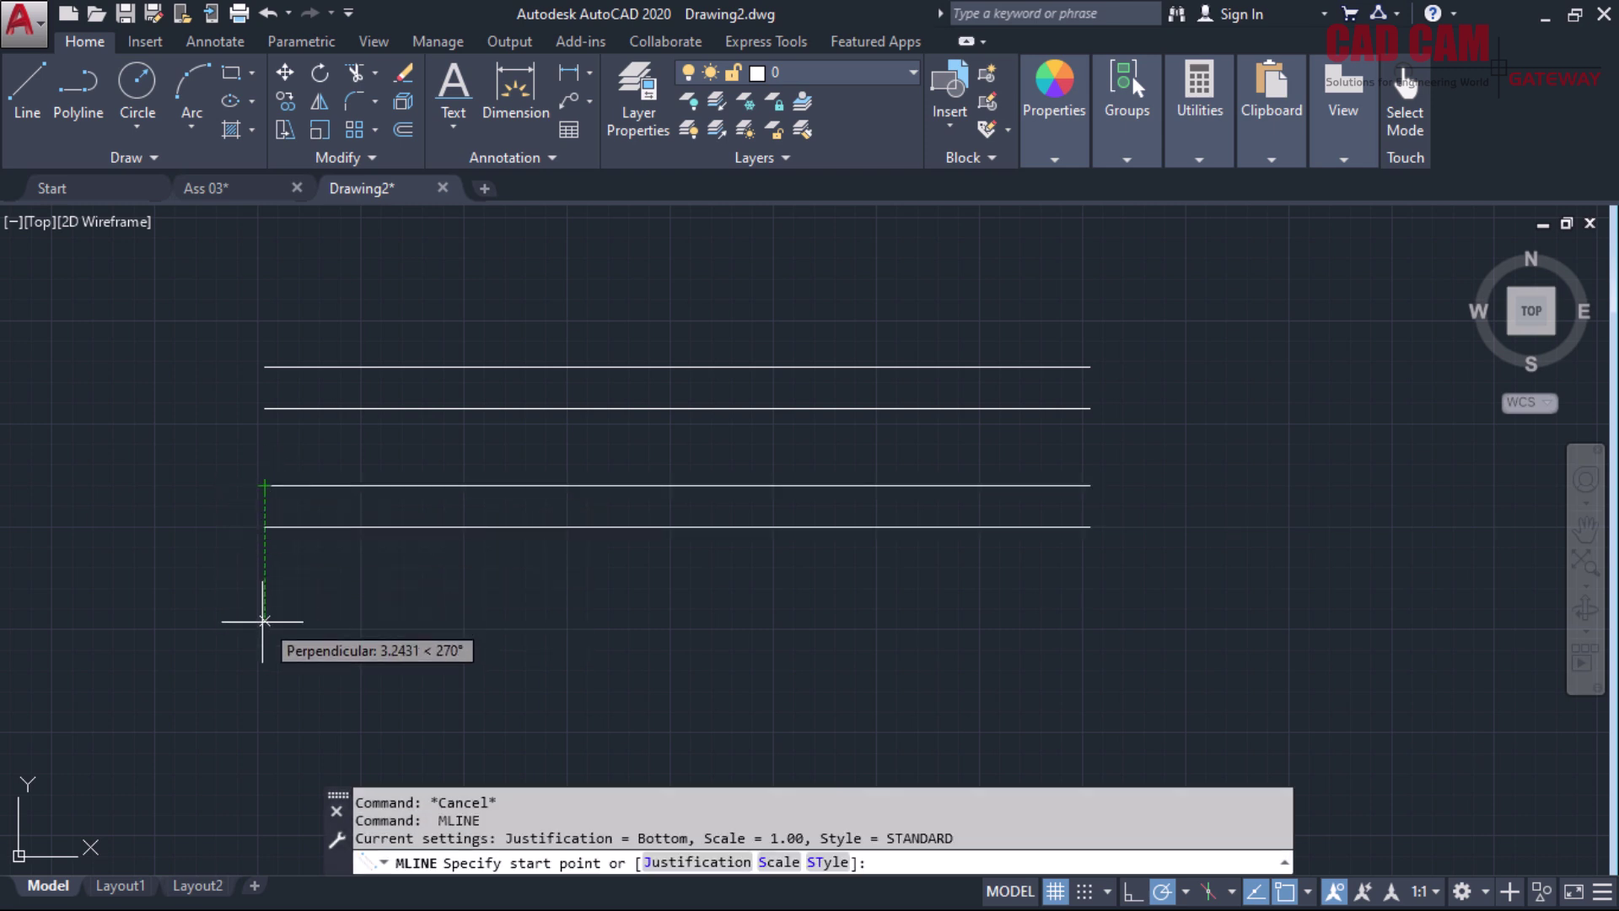
click(264, 624)
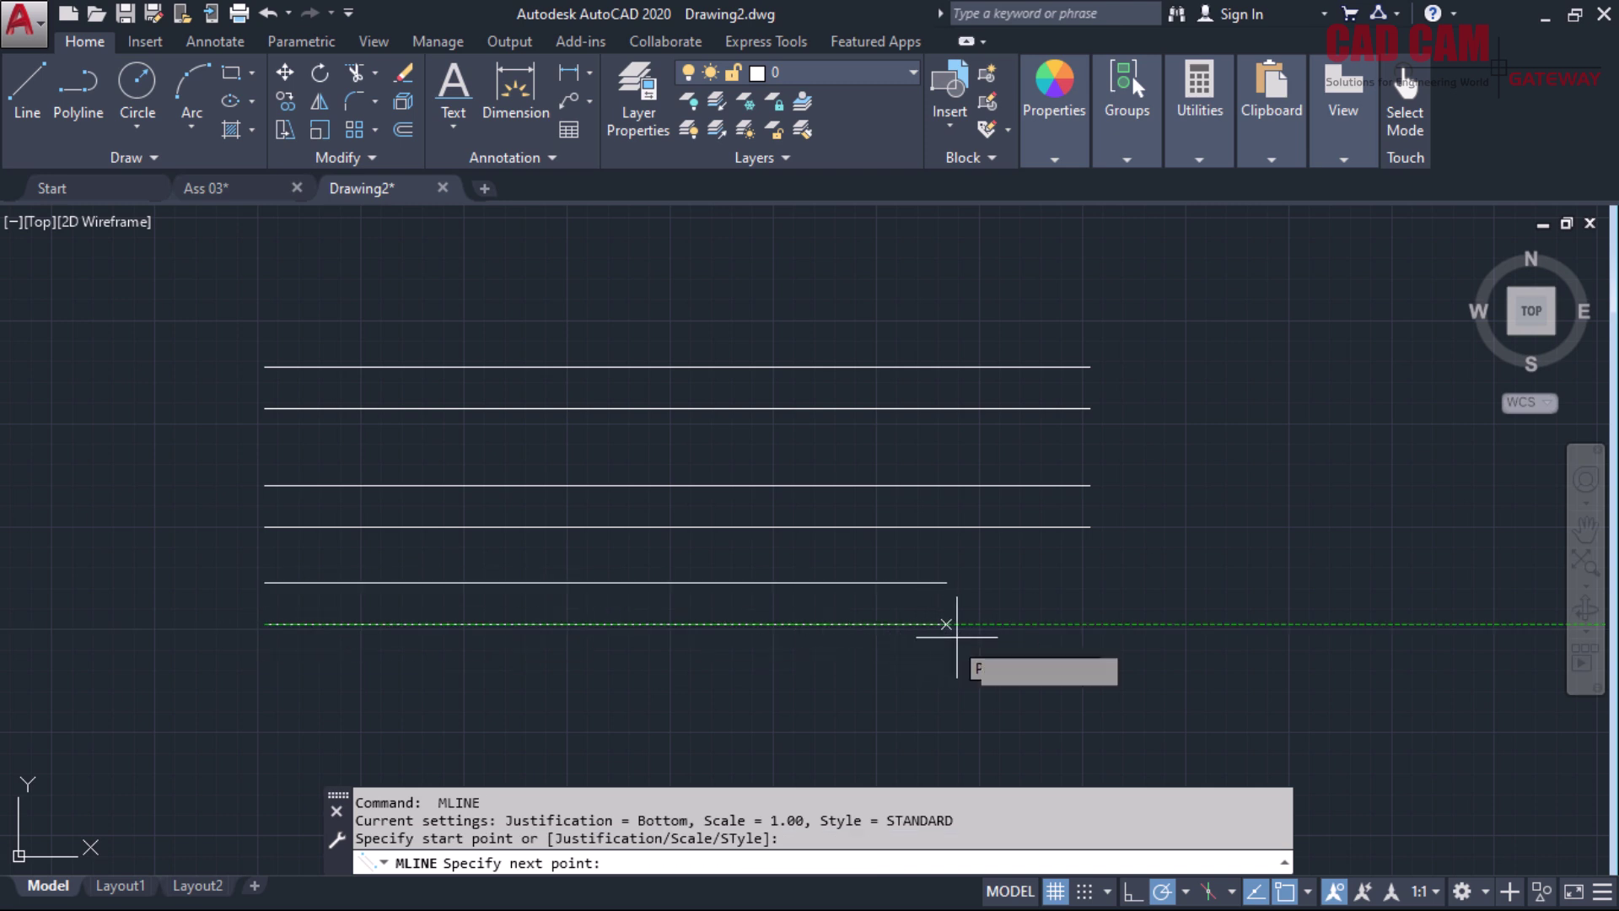
text(20)
key(Return)
key(Return)
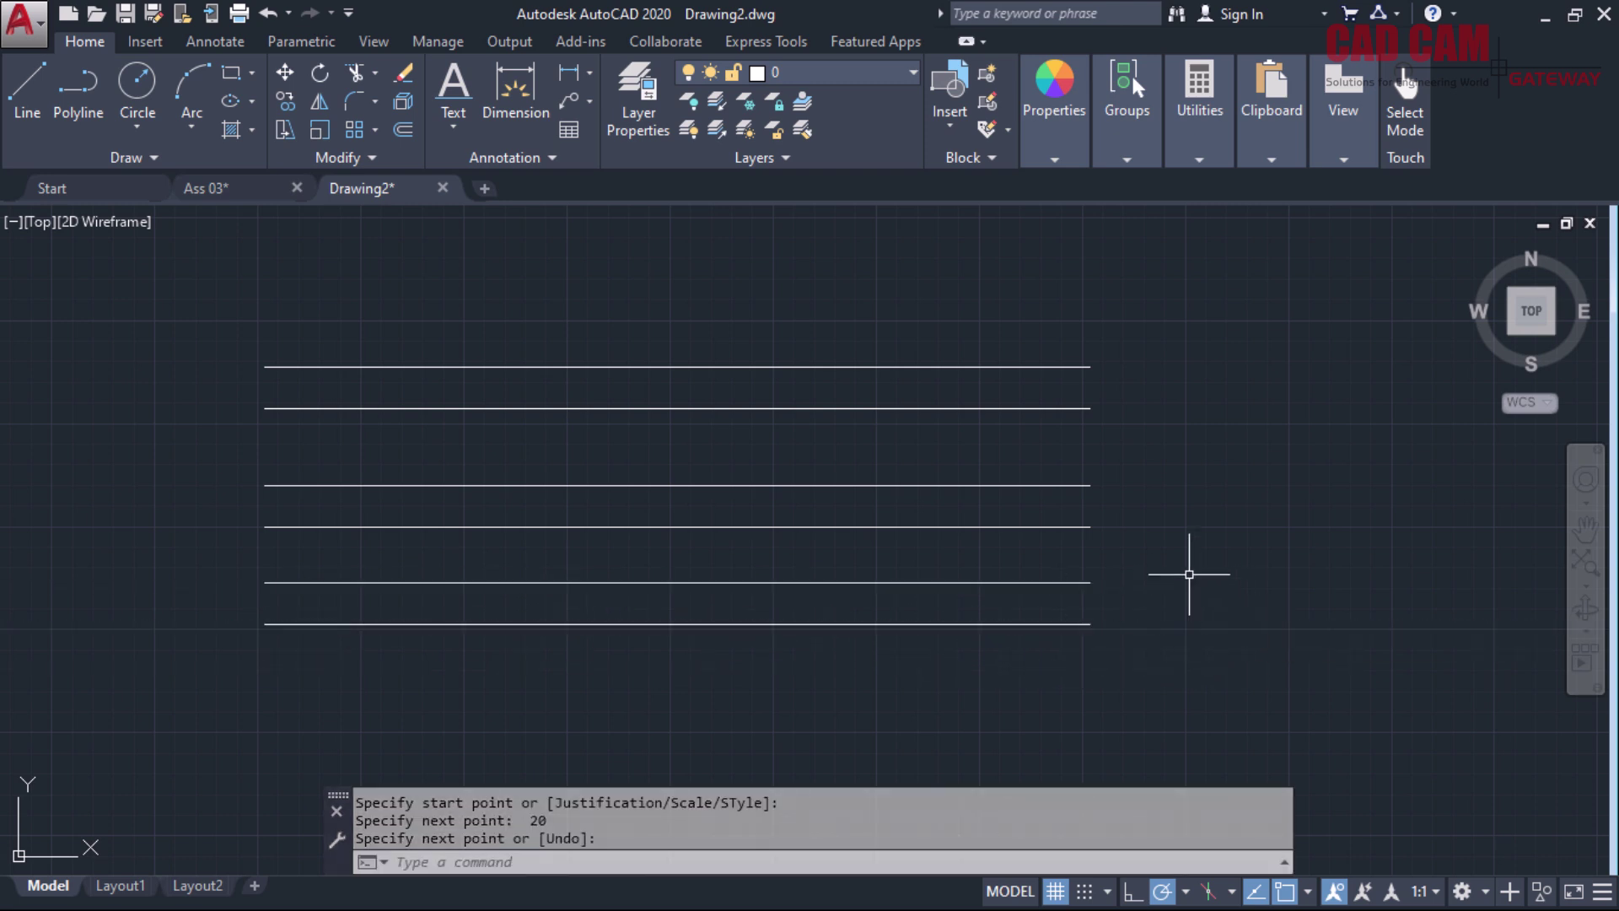
Select all three multilines to compare their grip positions for Zero, Top and Bottom justification, and clear the selection
click(852, 341)
click(726, 643)
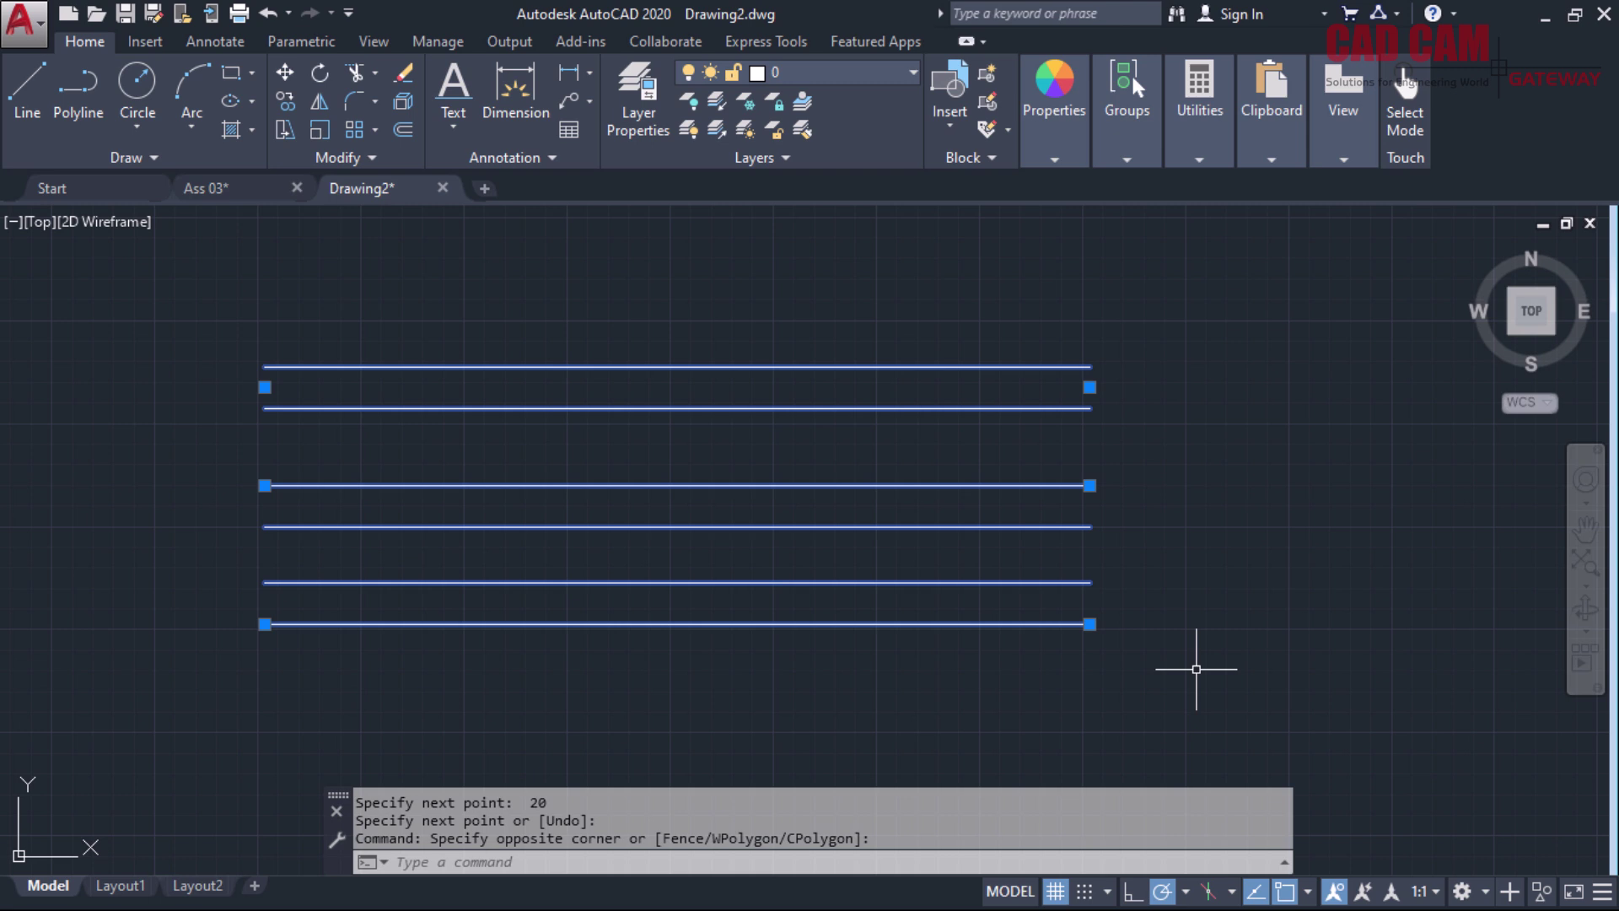
key(Escape)
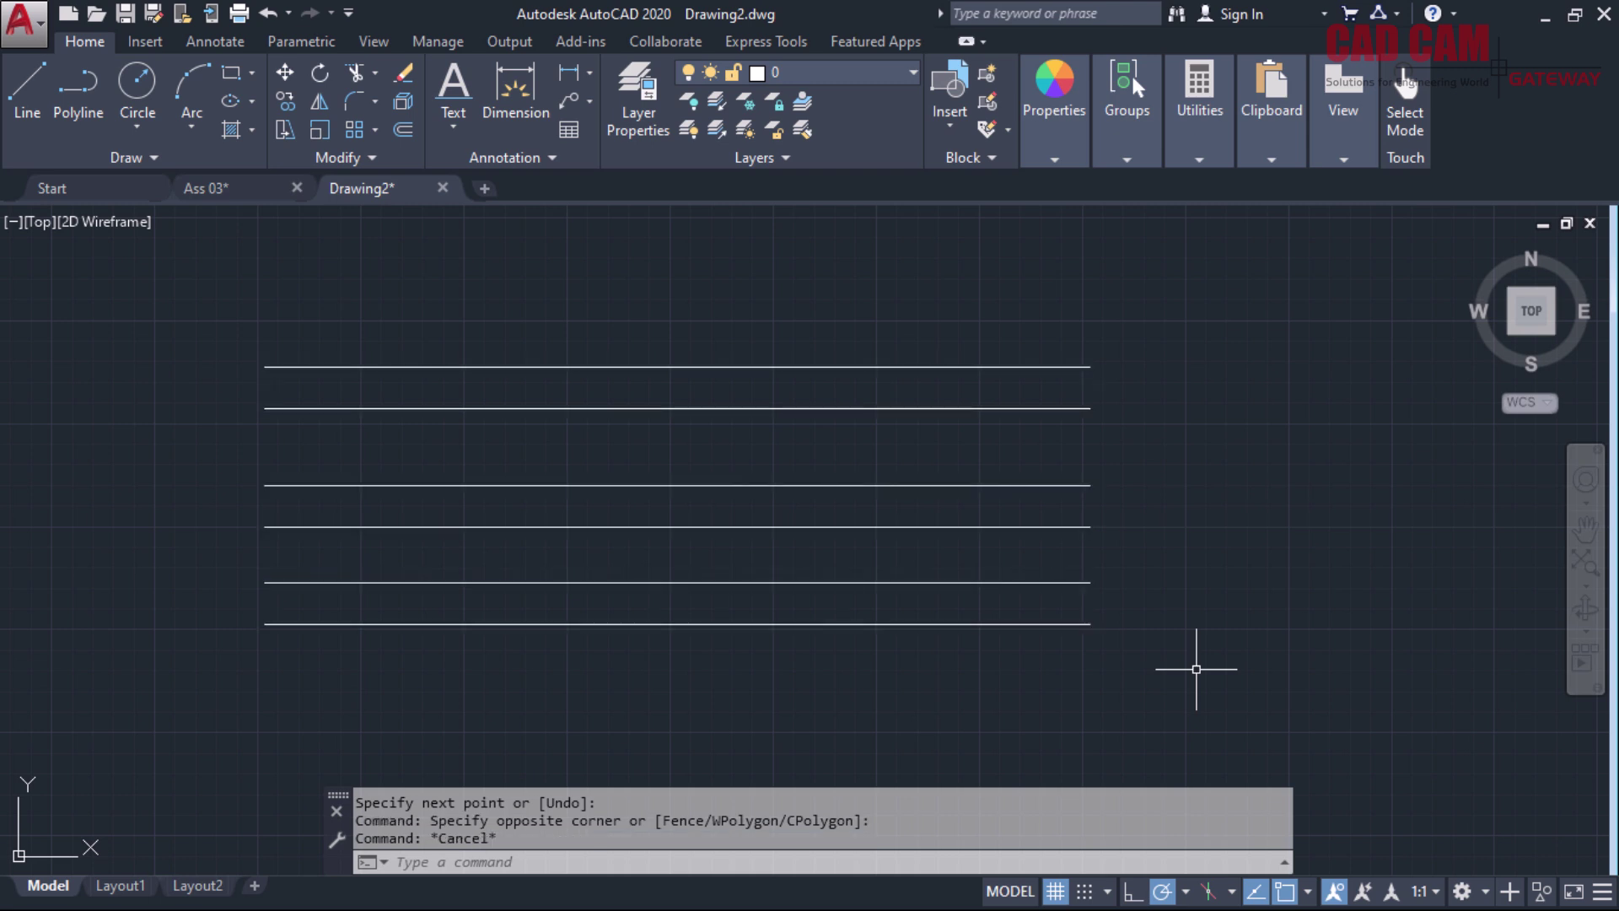
click(1195, 589)
key(Escape)
key(Escape)
key(Escape)
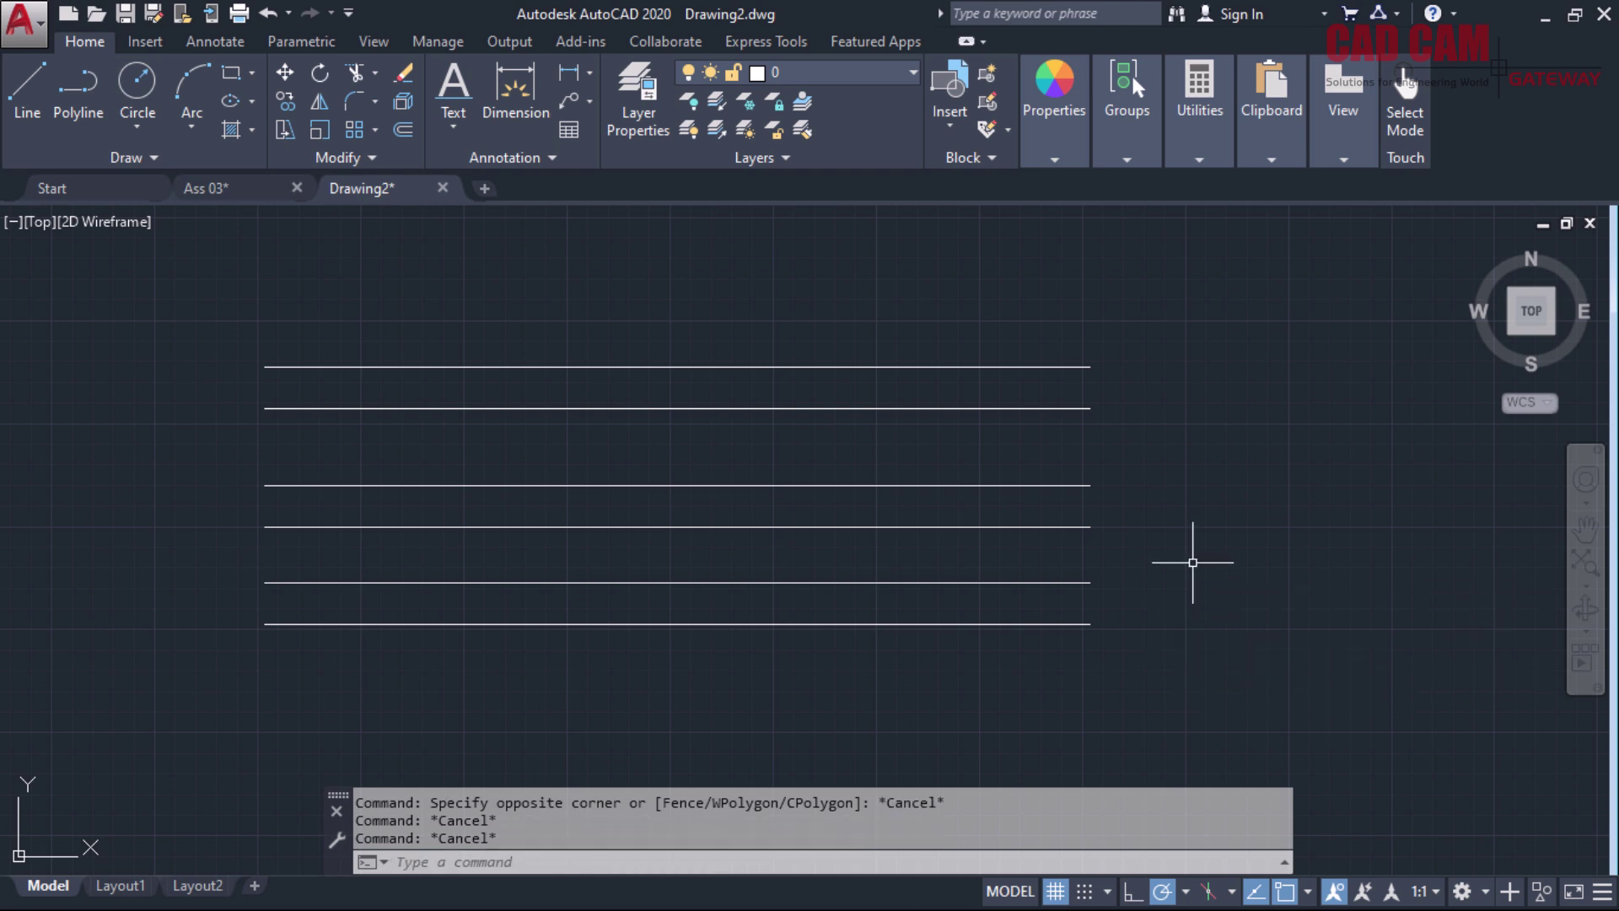
Start a new multiline and set its scale to 2
text(ML)
key(Return)
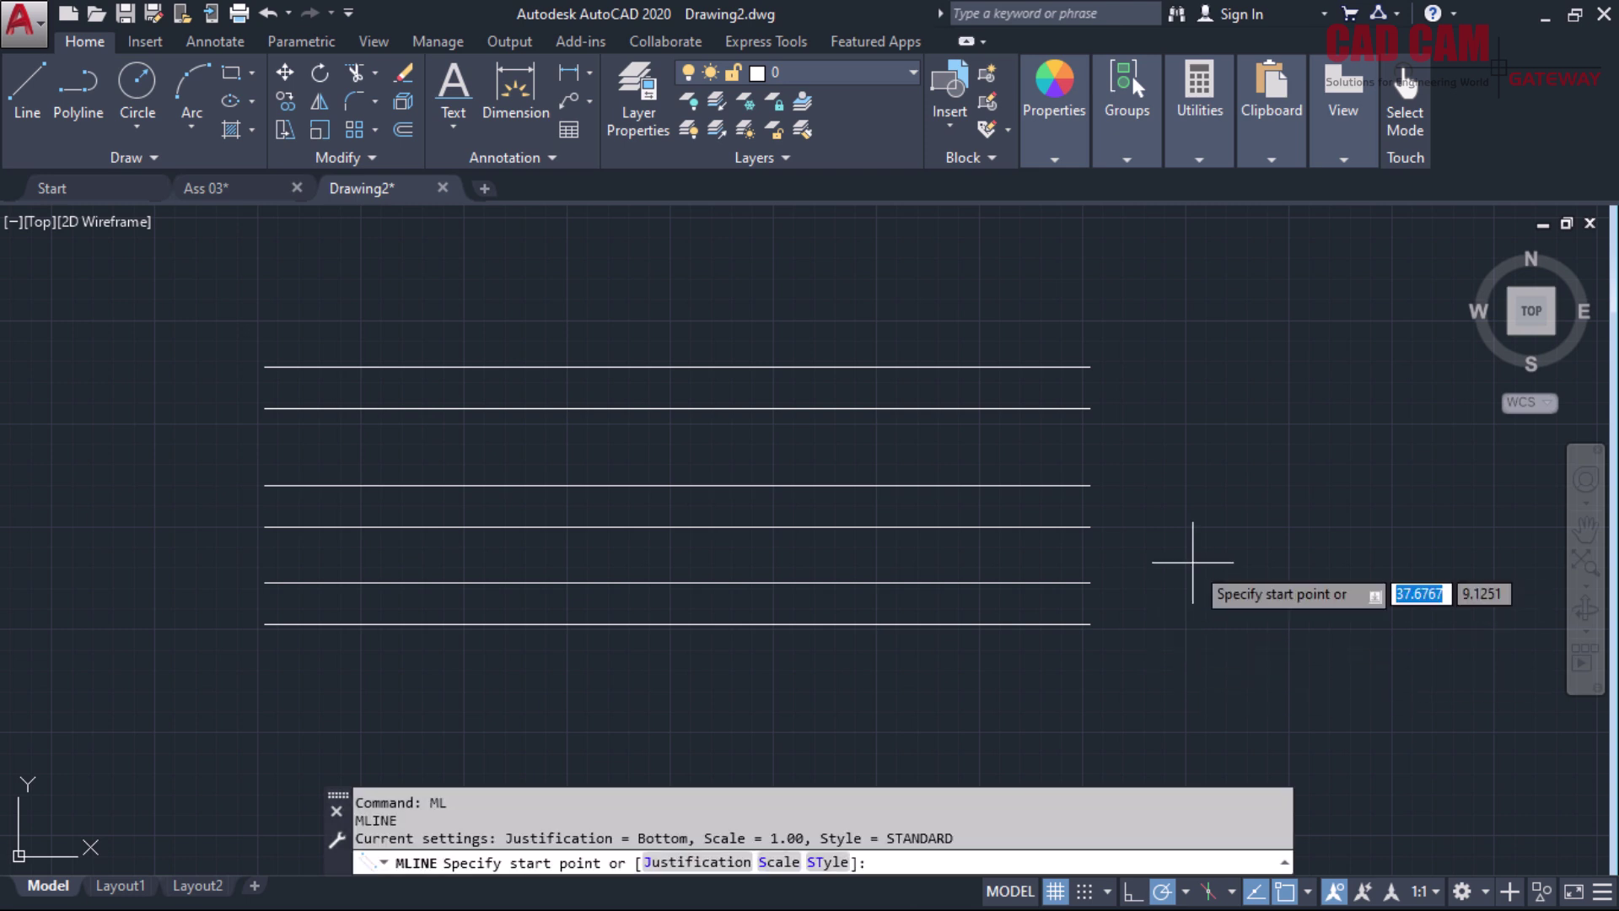
text(s)
key(Return)
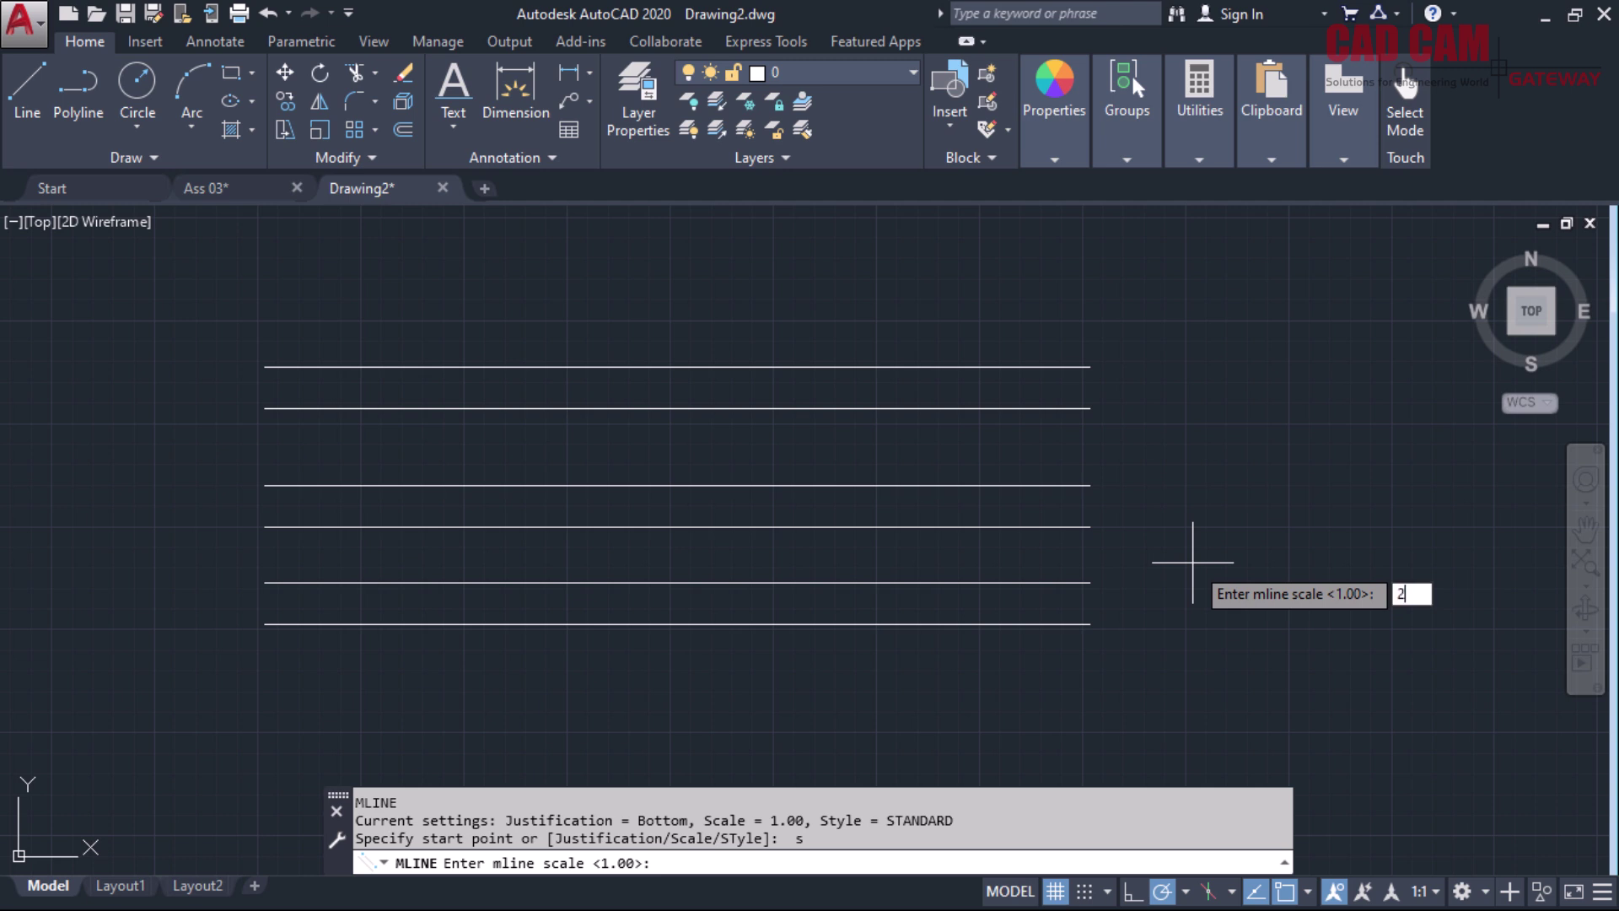
key(Return)
Draw a horizontal scale-2 multiline below the other three, about as long as they are
scroll(798, 357, down, 2)
scroll(762, 516, up, 2)
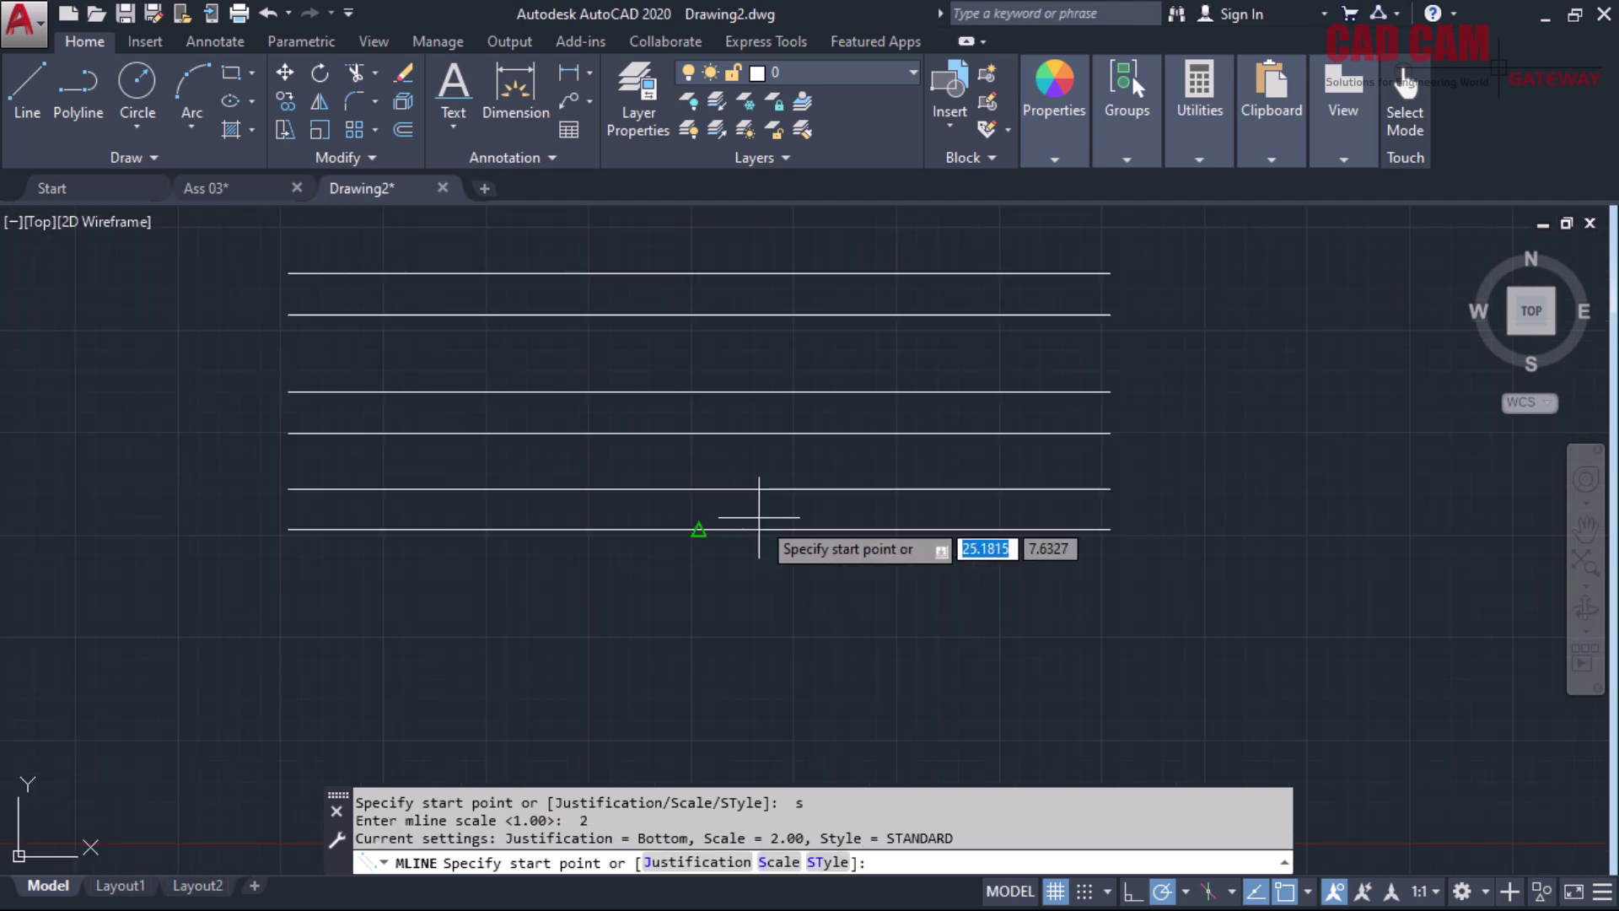
click(291, 636)
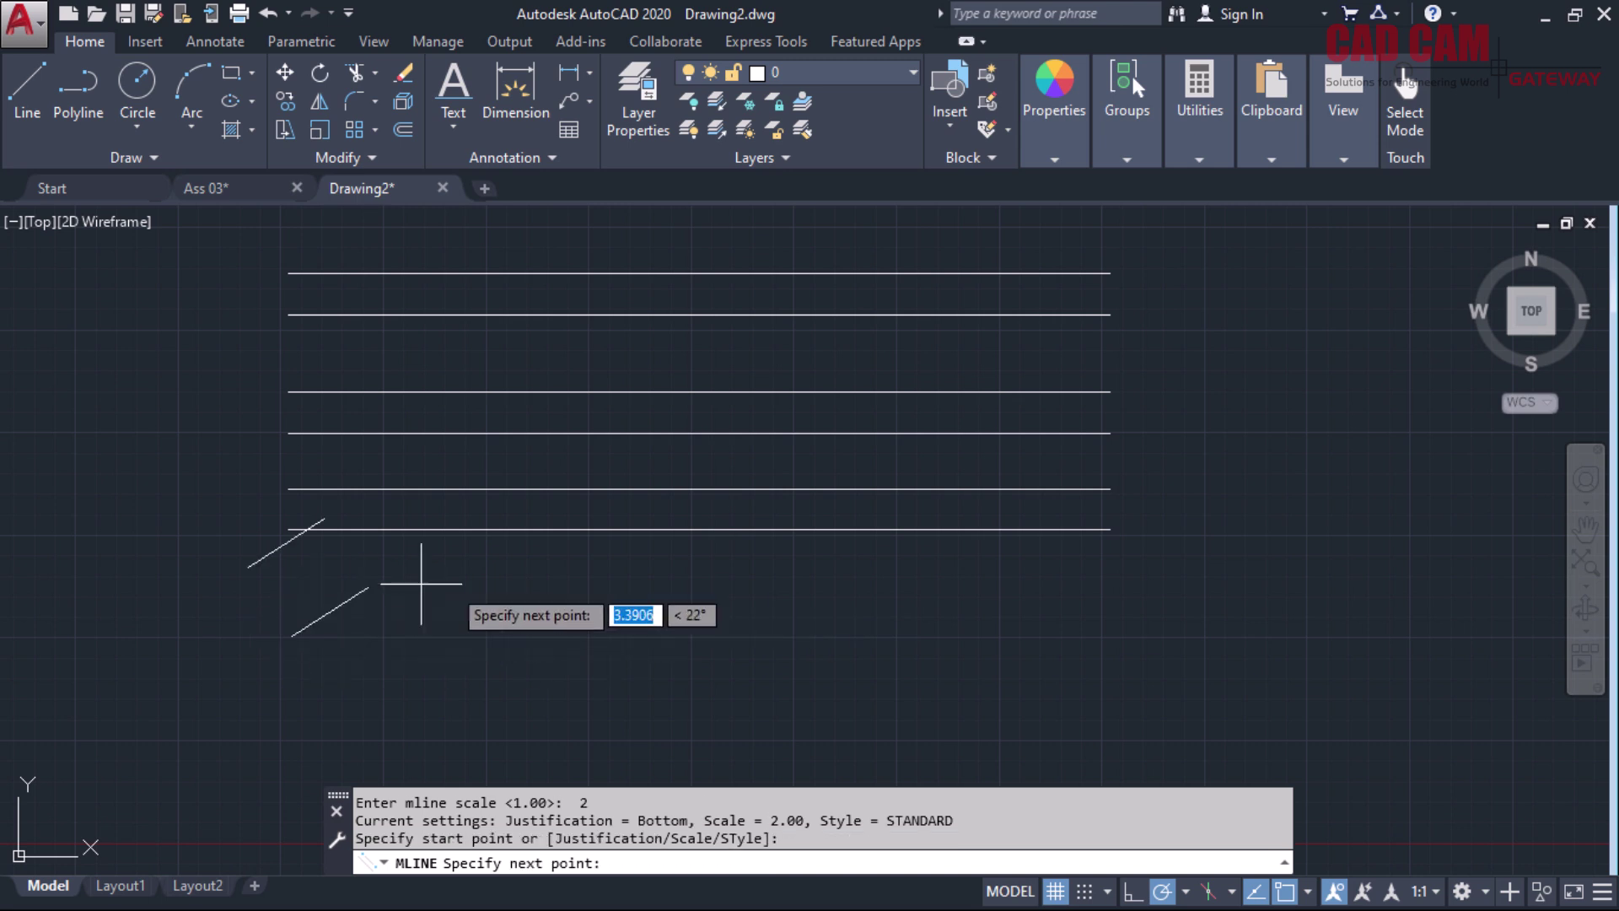
click(1125, 636)
key(Return)
Select the two lowest multilines to compare their line spacing at scale 1 and scale 2, and clear the selection
click(1137, 653)
click(1088, 480)
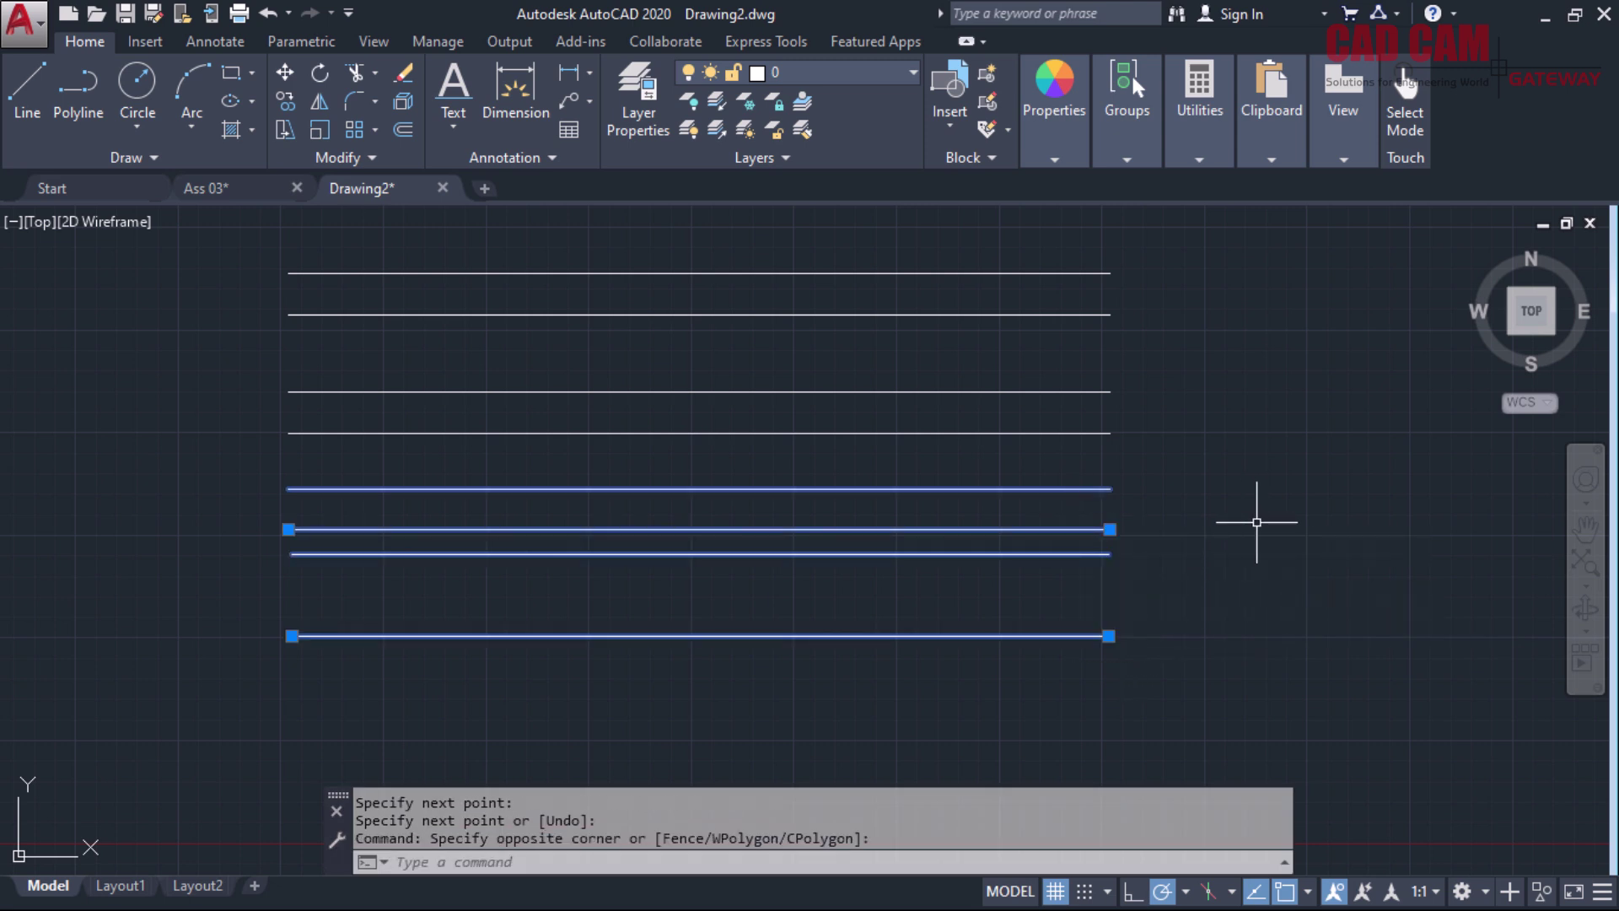
key(Escape)
key(Escape)
key(Escape)
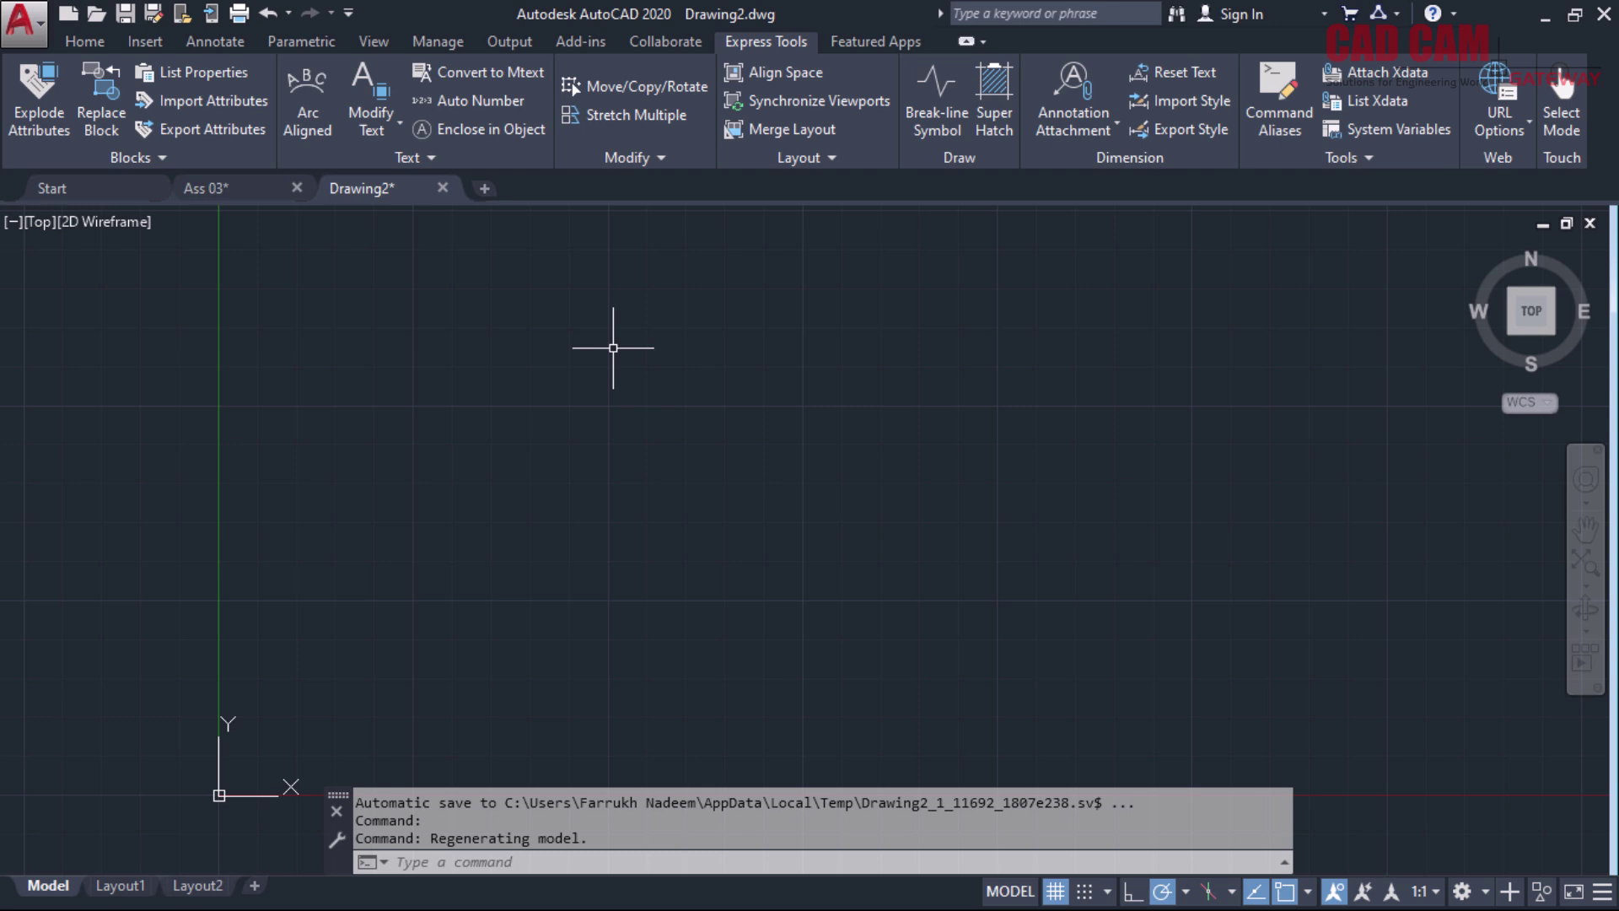
Switch to the Ass 03 house plan drawing, start a multiline and set its scale to 9
key(ctrl+Tab)
scroll(455, 376, up, 2)
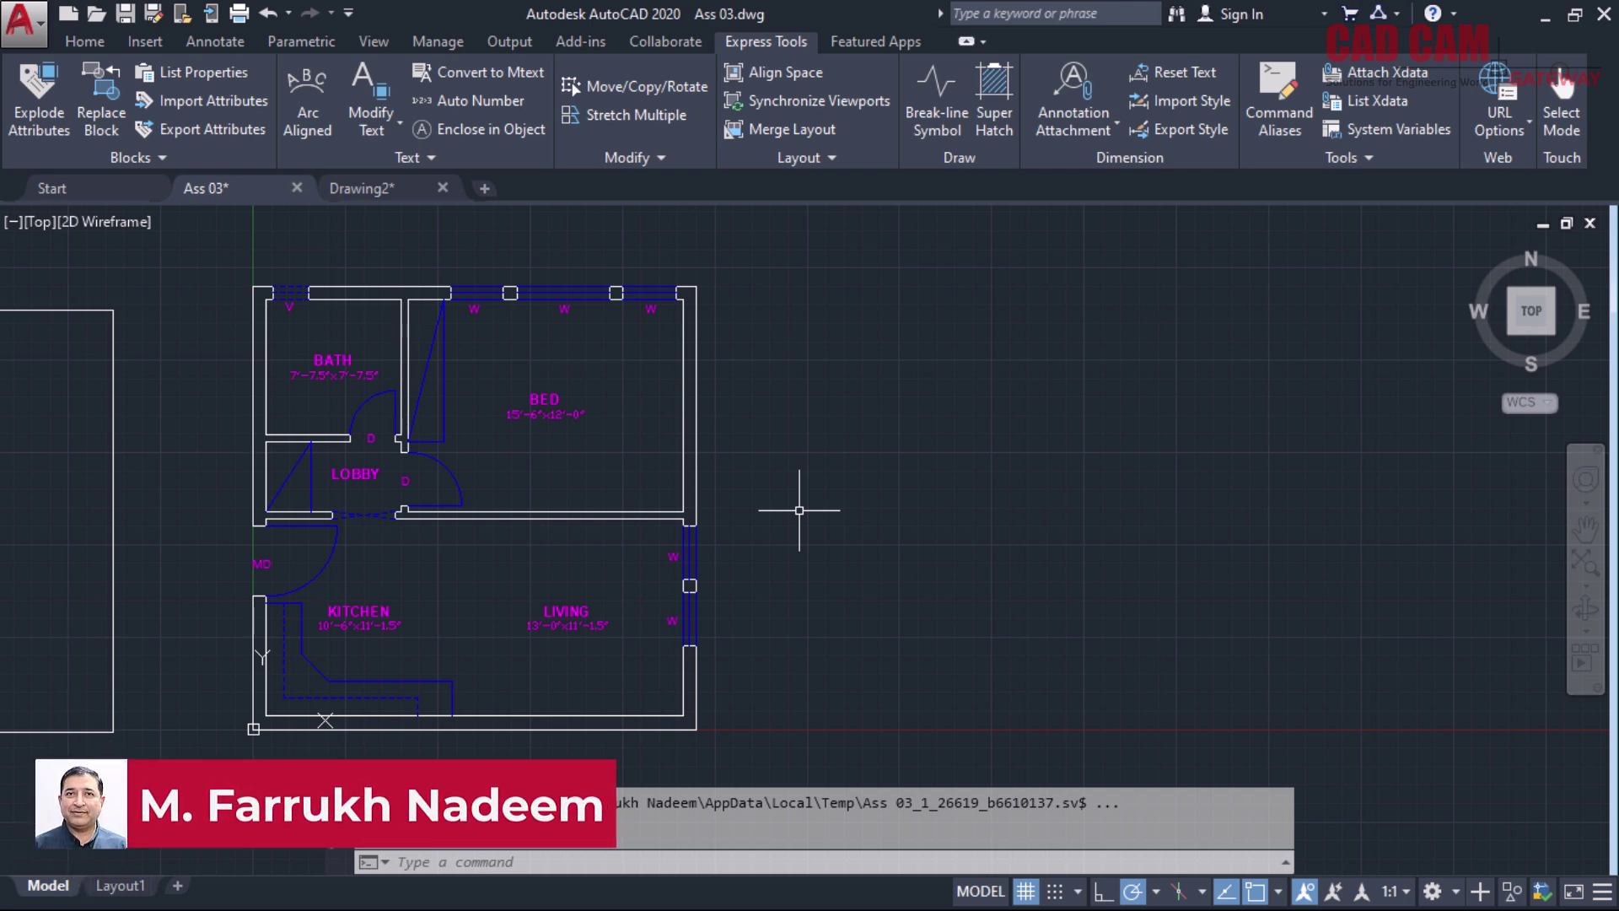
text(ml)
key(Return)
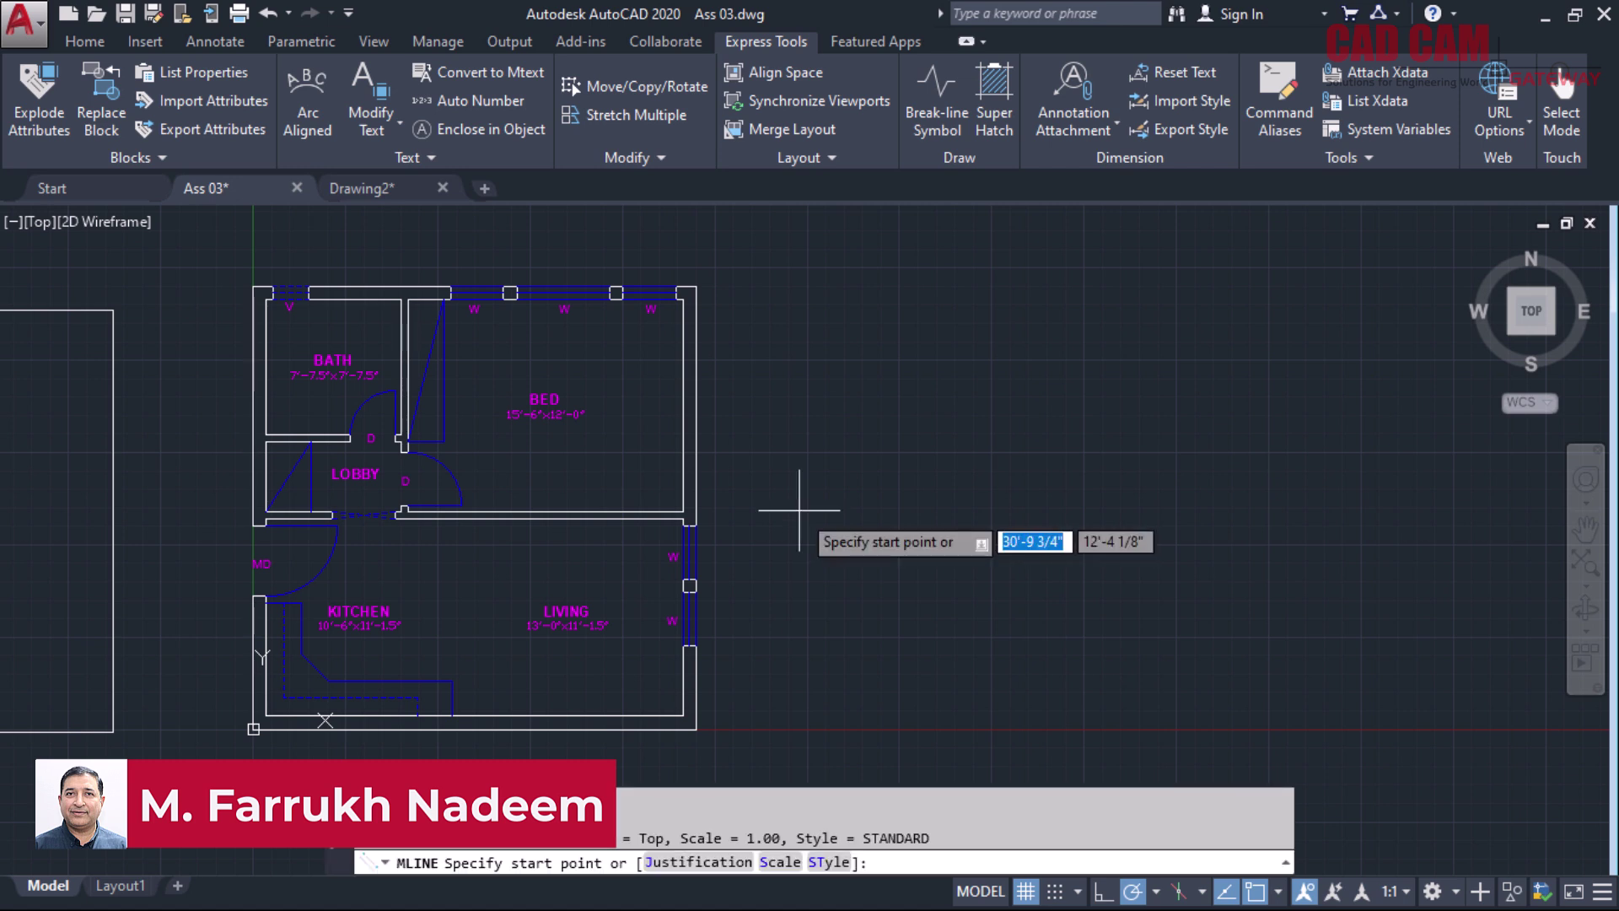
text(s)
key(Return)
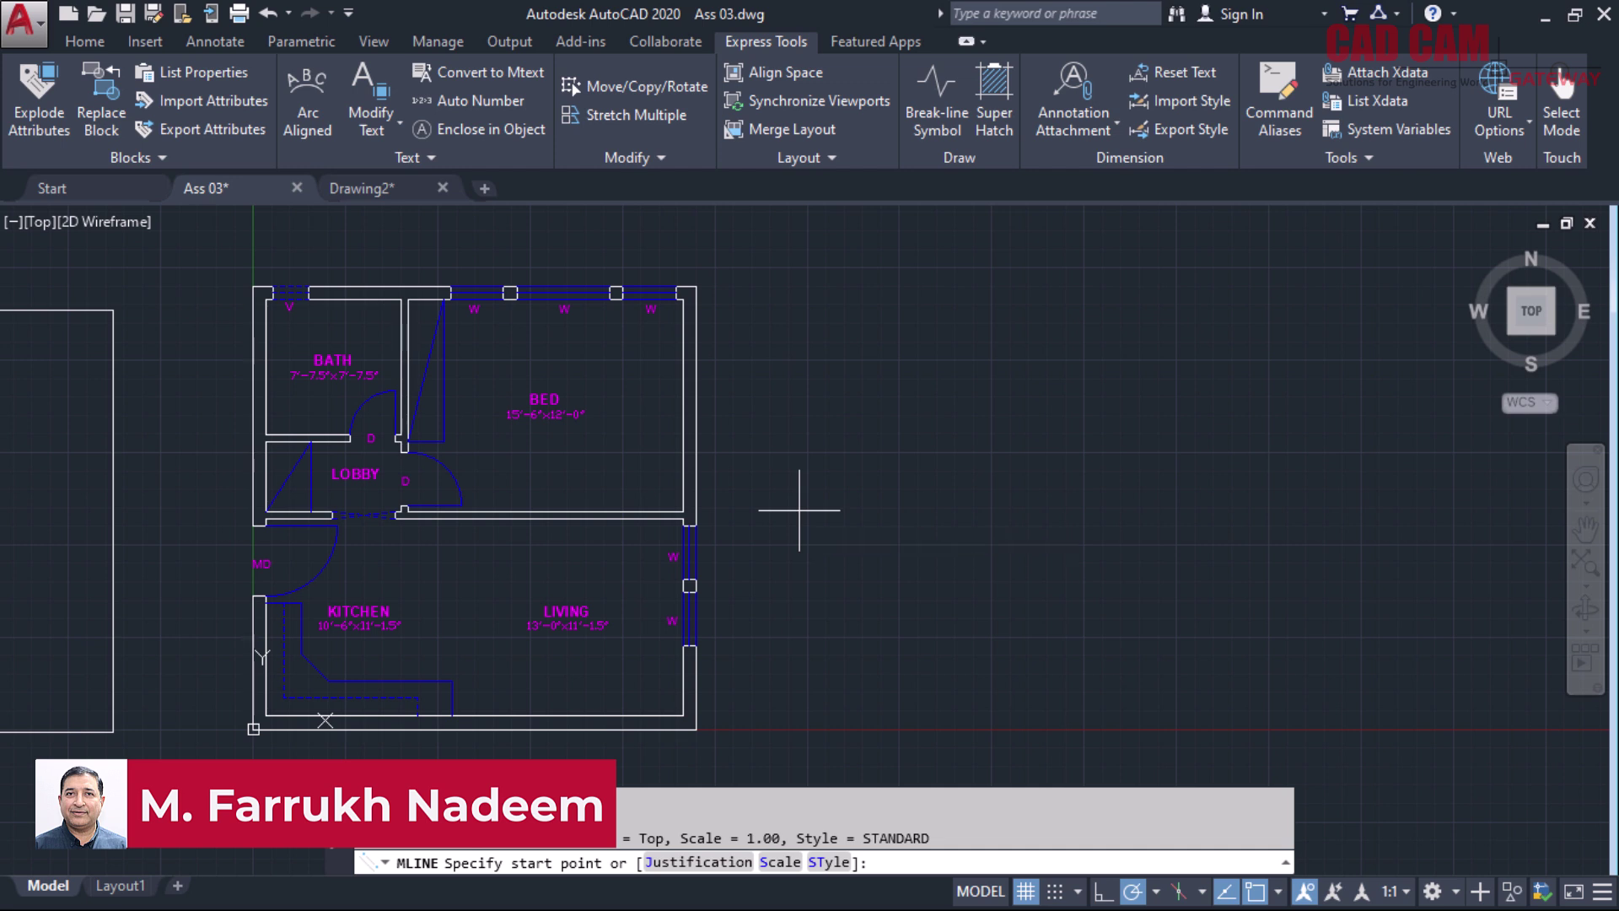
text(9)
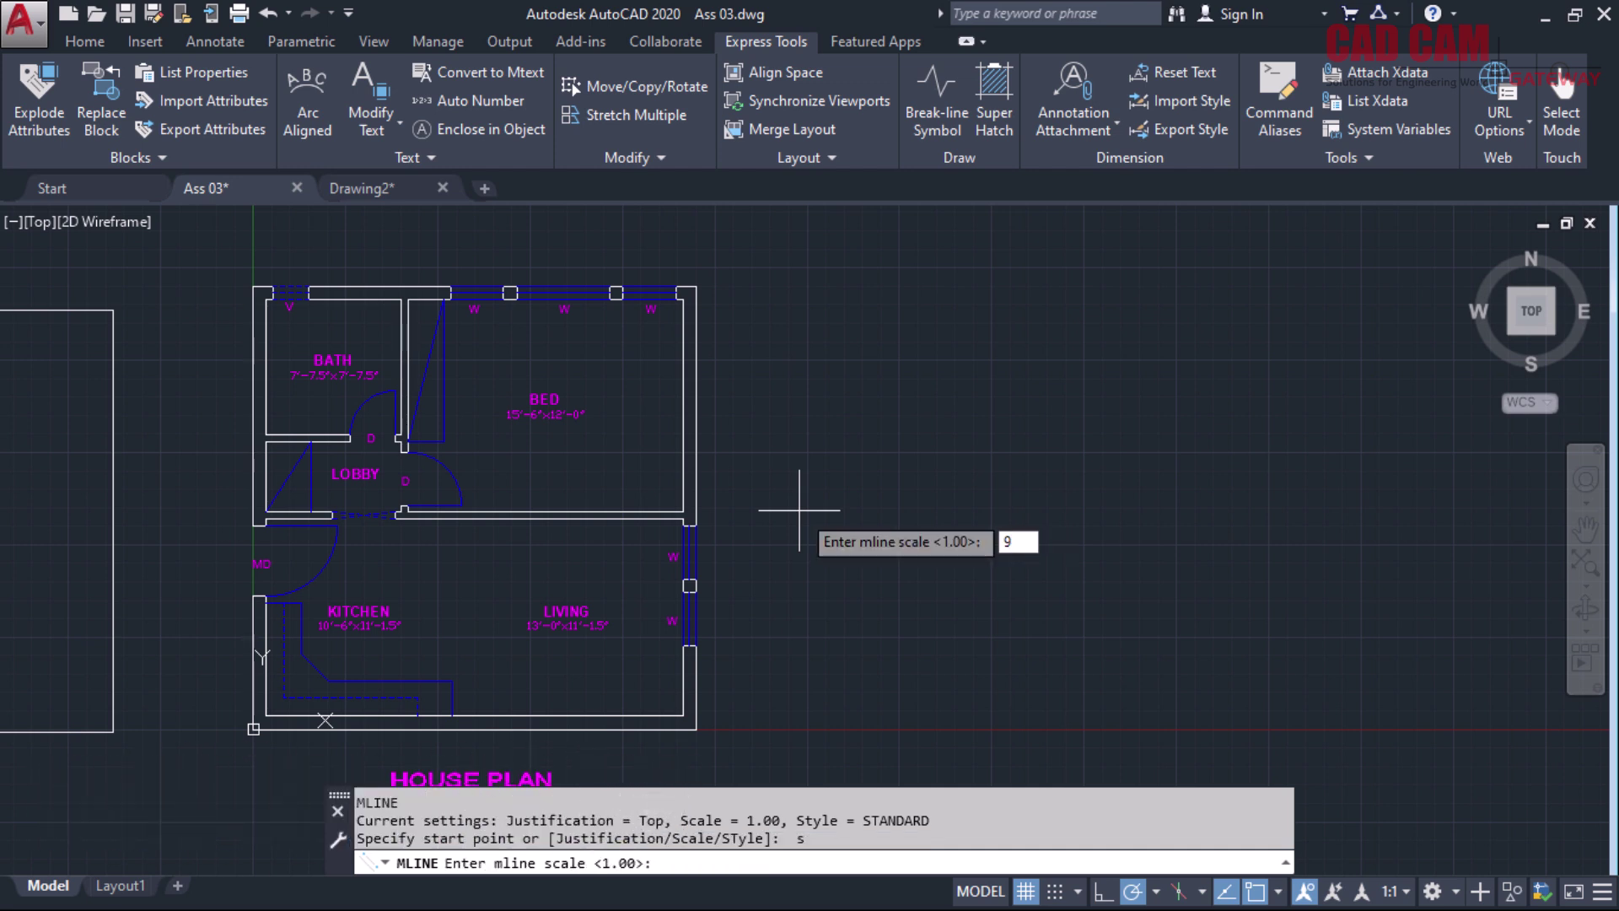
key(Return)
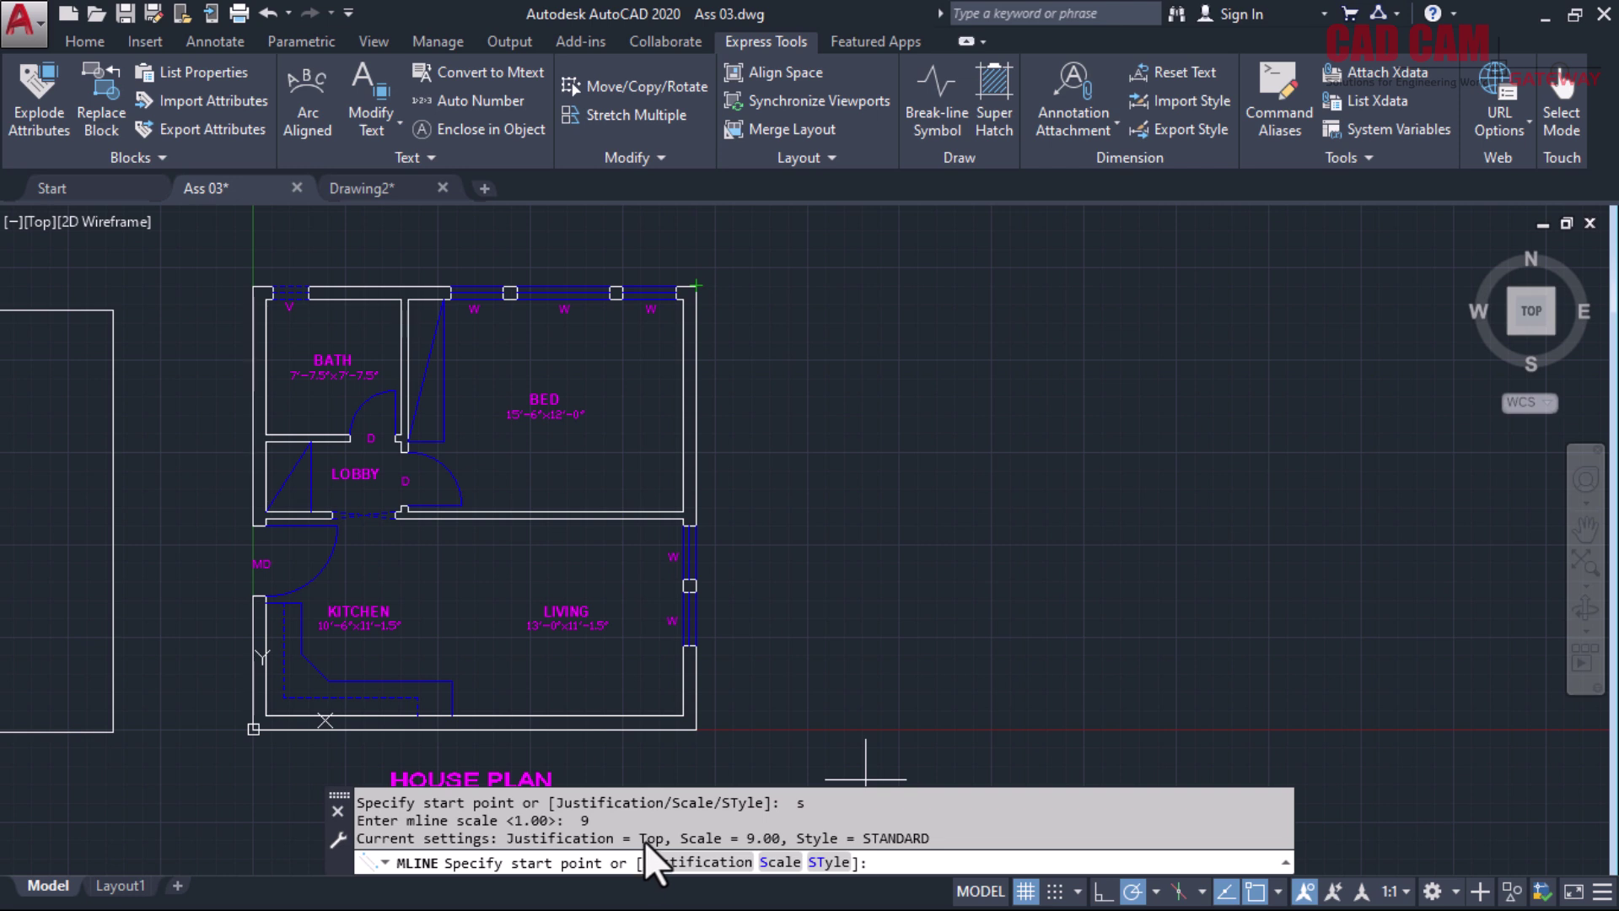
Set the justification of the running multiline to Bottom
text(j)
key(Return)
text(b)
key(Return)
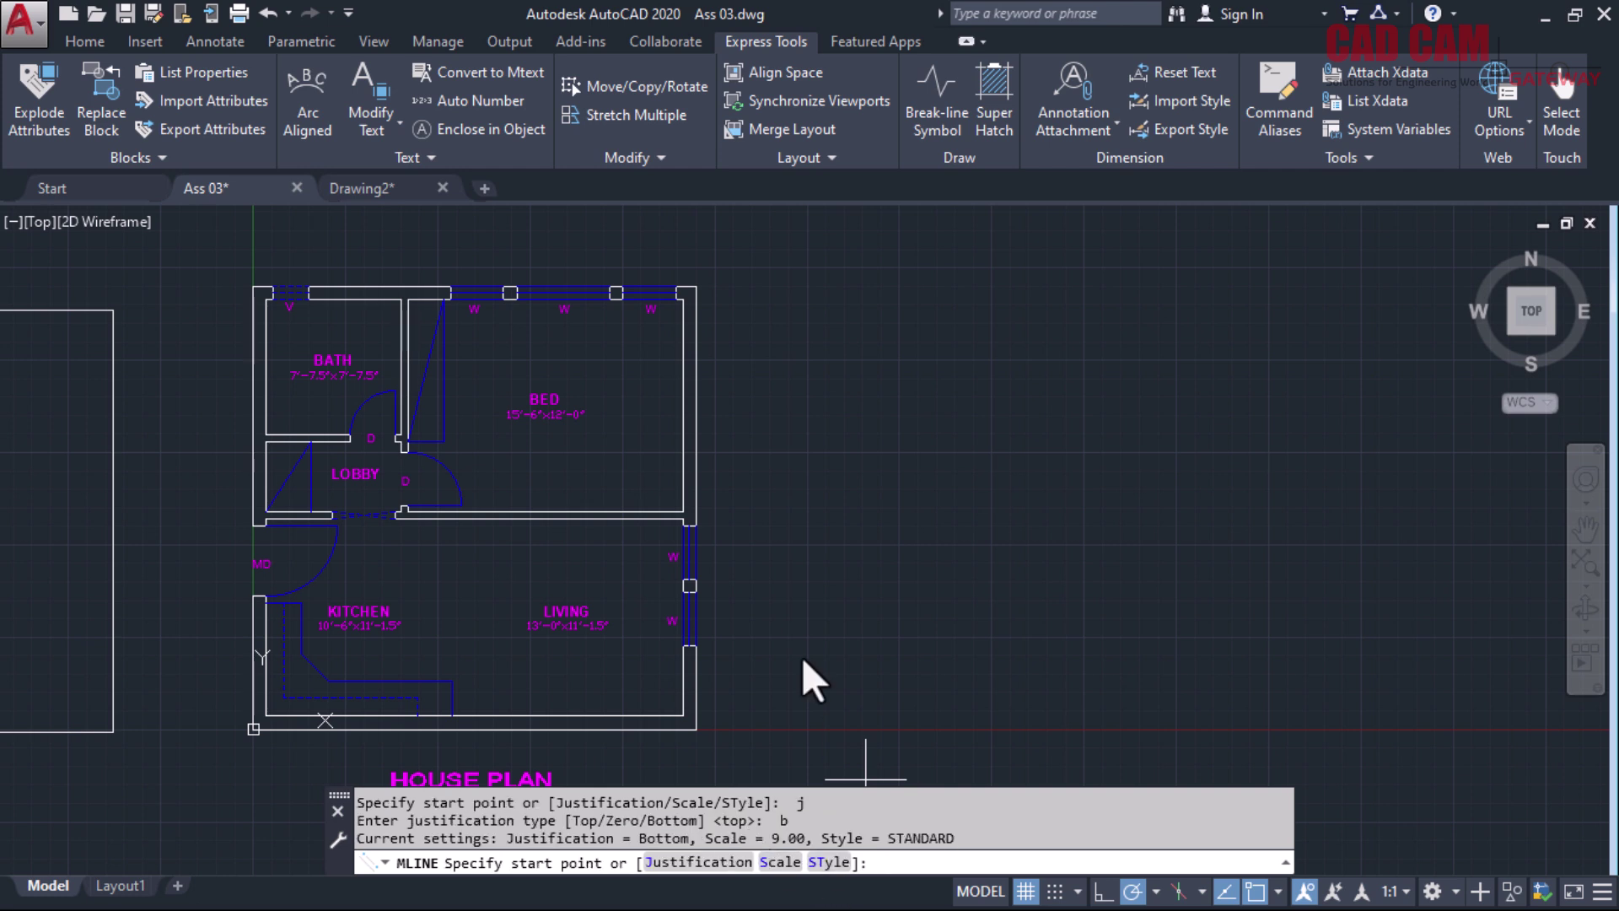
Draw a closed 25' by 25' square multiline clockwise from its upper-left corner, in the empty area beside the house plan
click(754, 298)
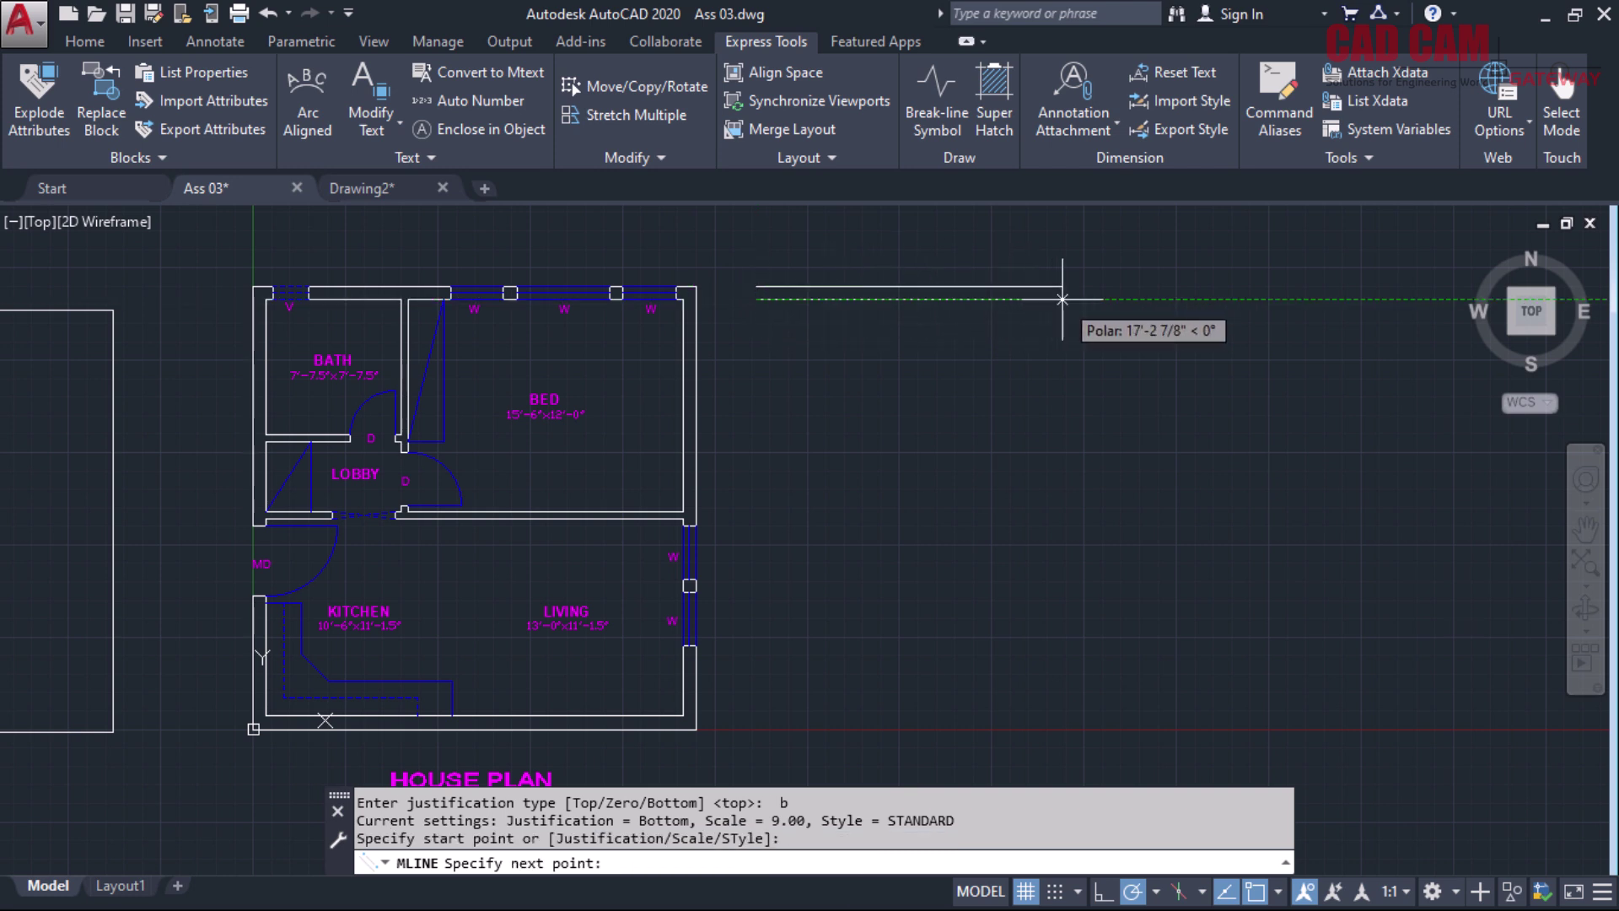
text(25)
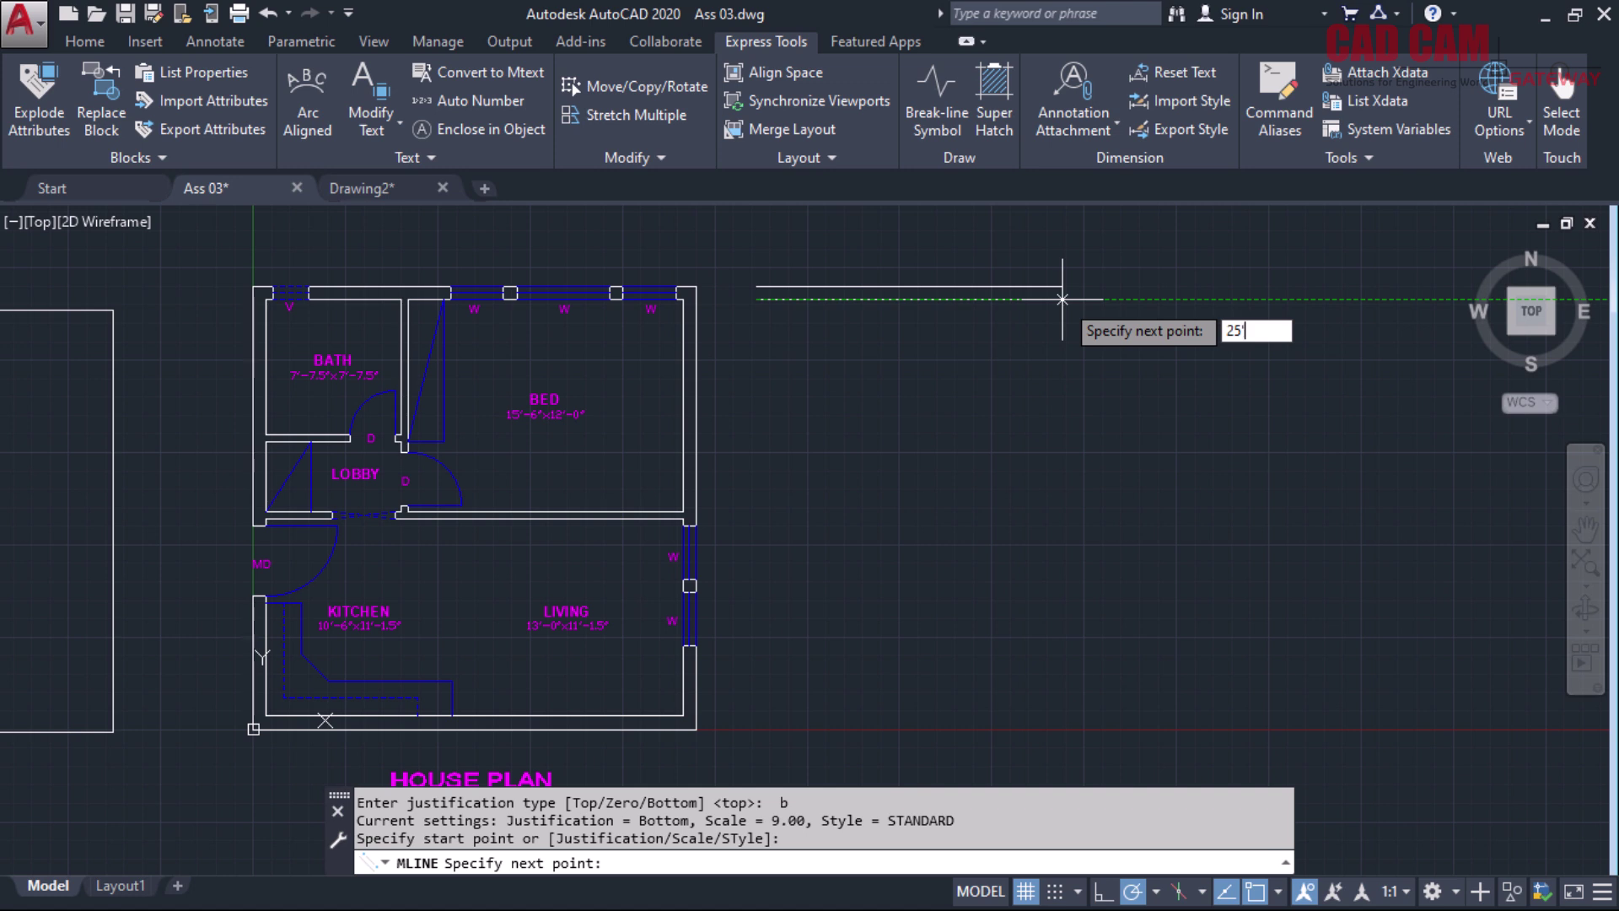
text(')
key(Return)
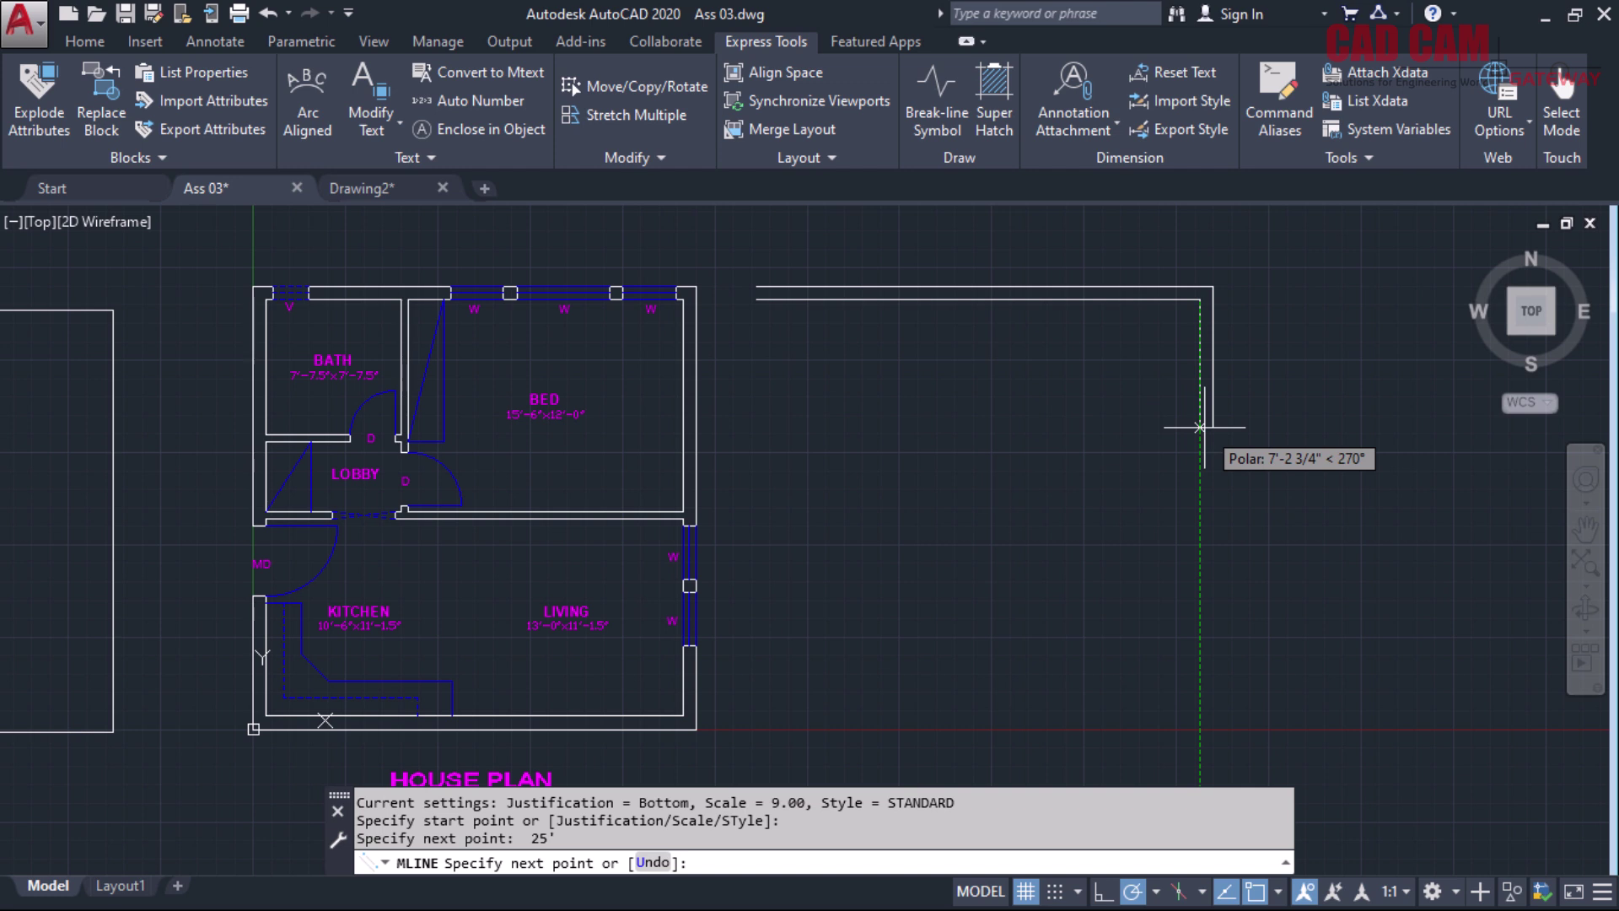
text(25')
key(Return)
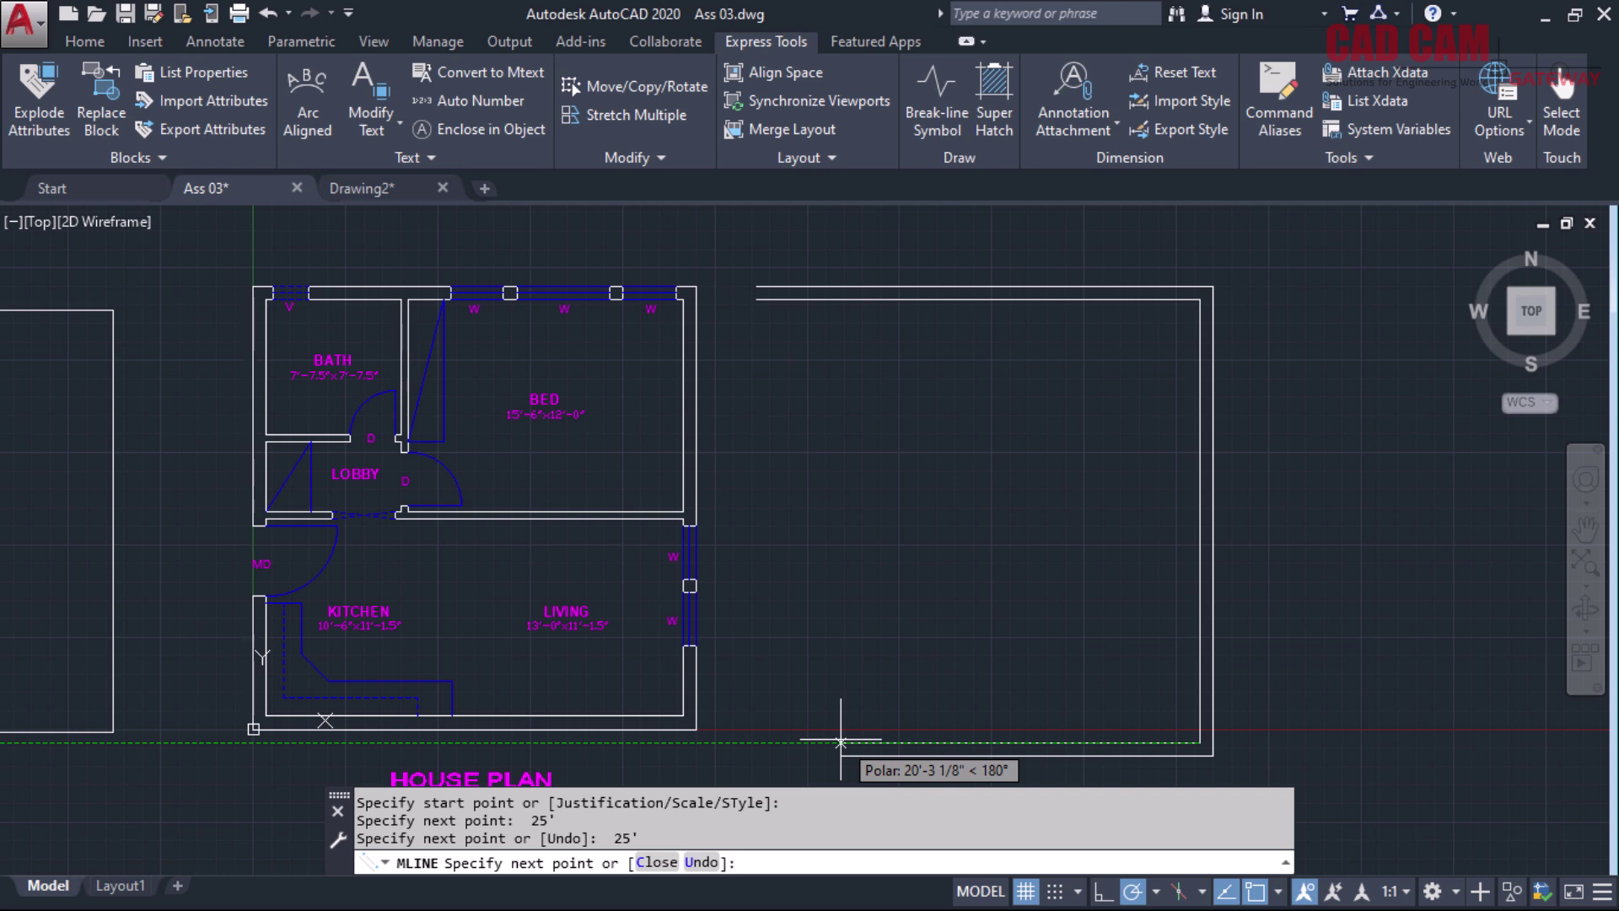
text(25')
key(Return)
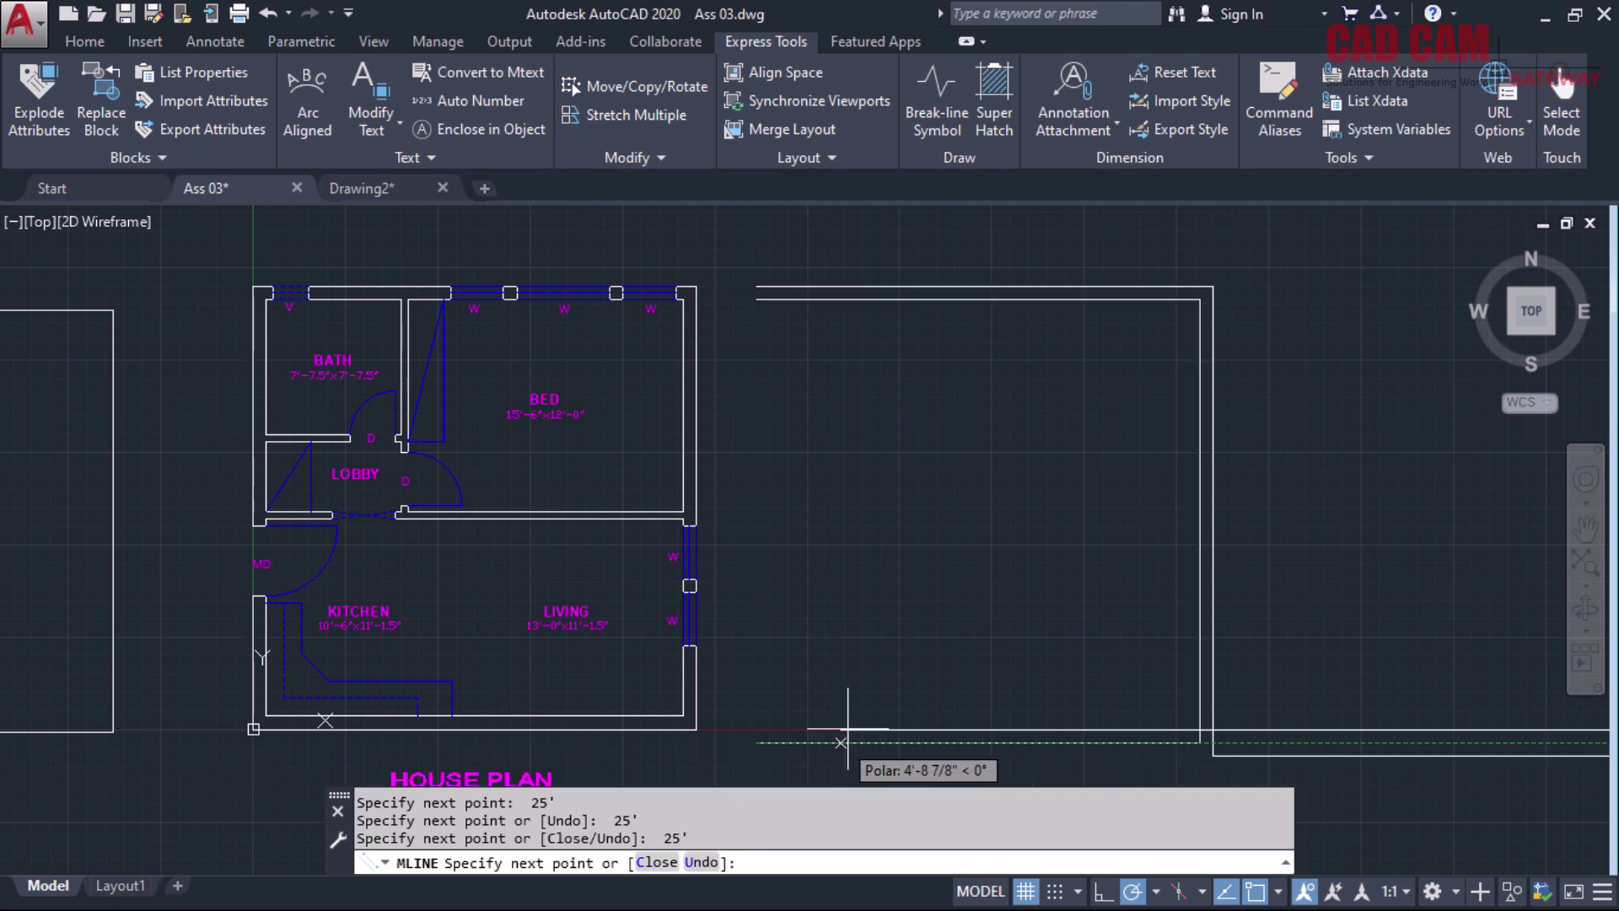
text(c)
key(Return)
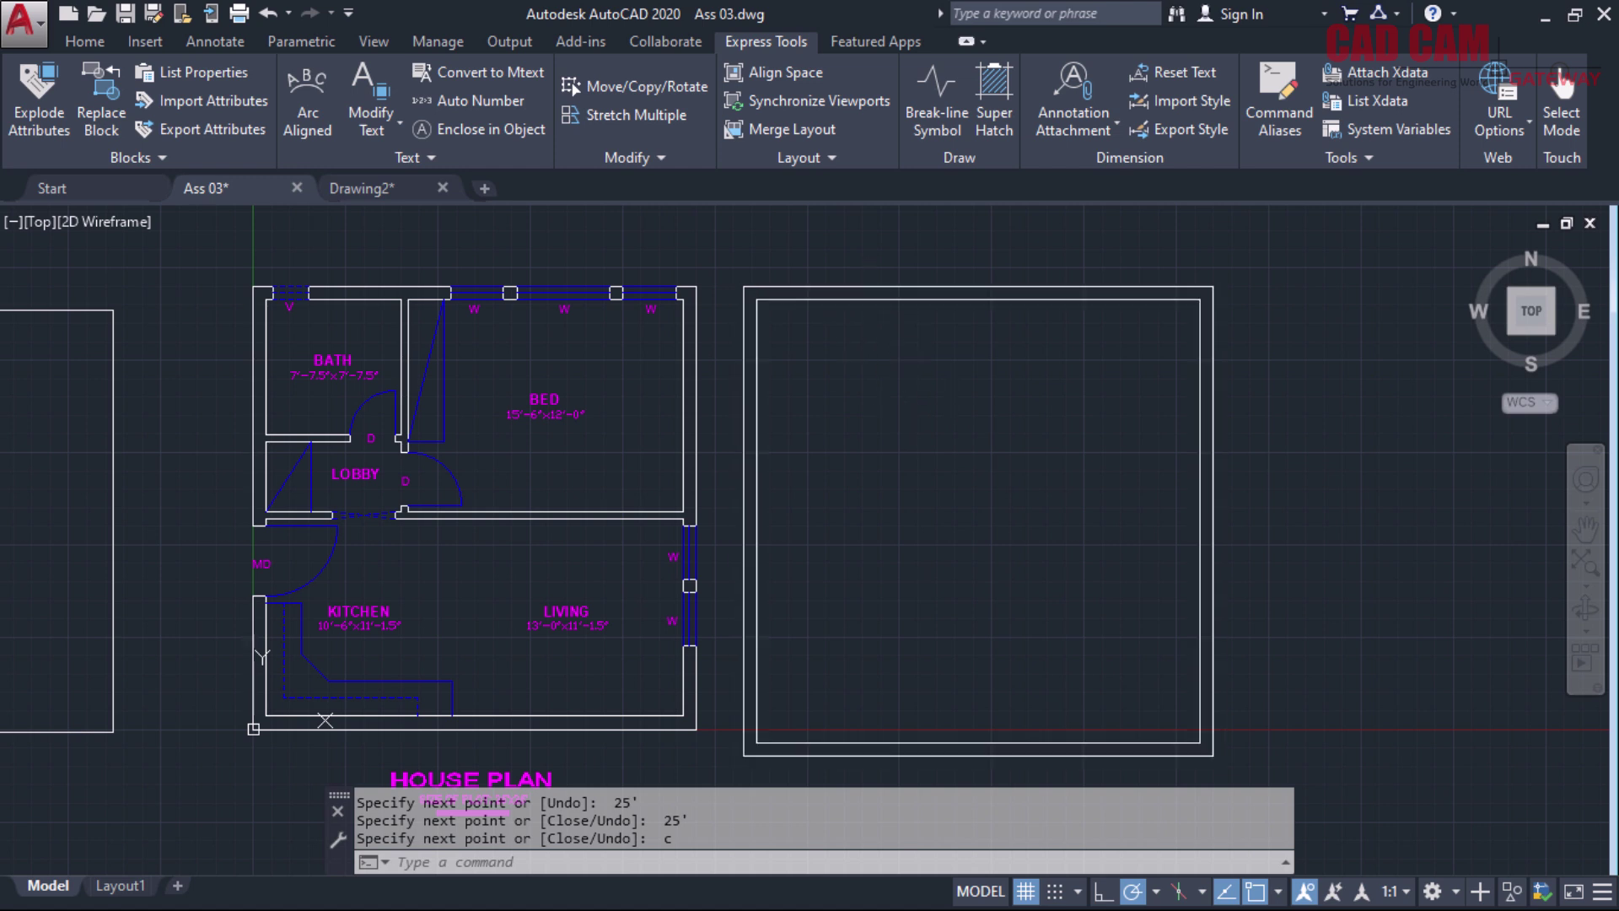
Select the square multiline beside the house plan and erase it
click(869, 299)
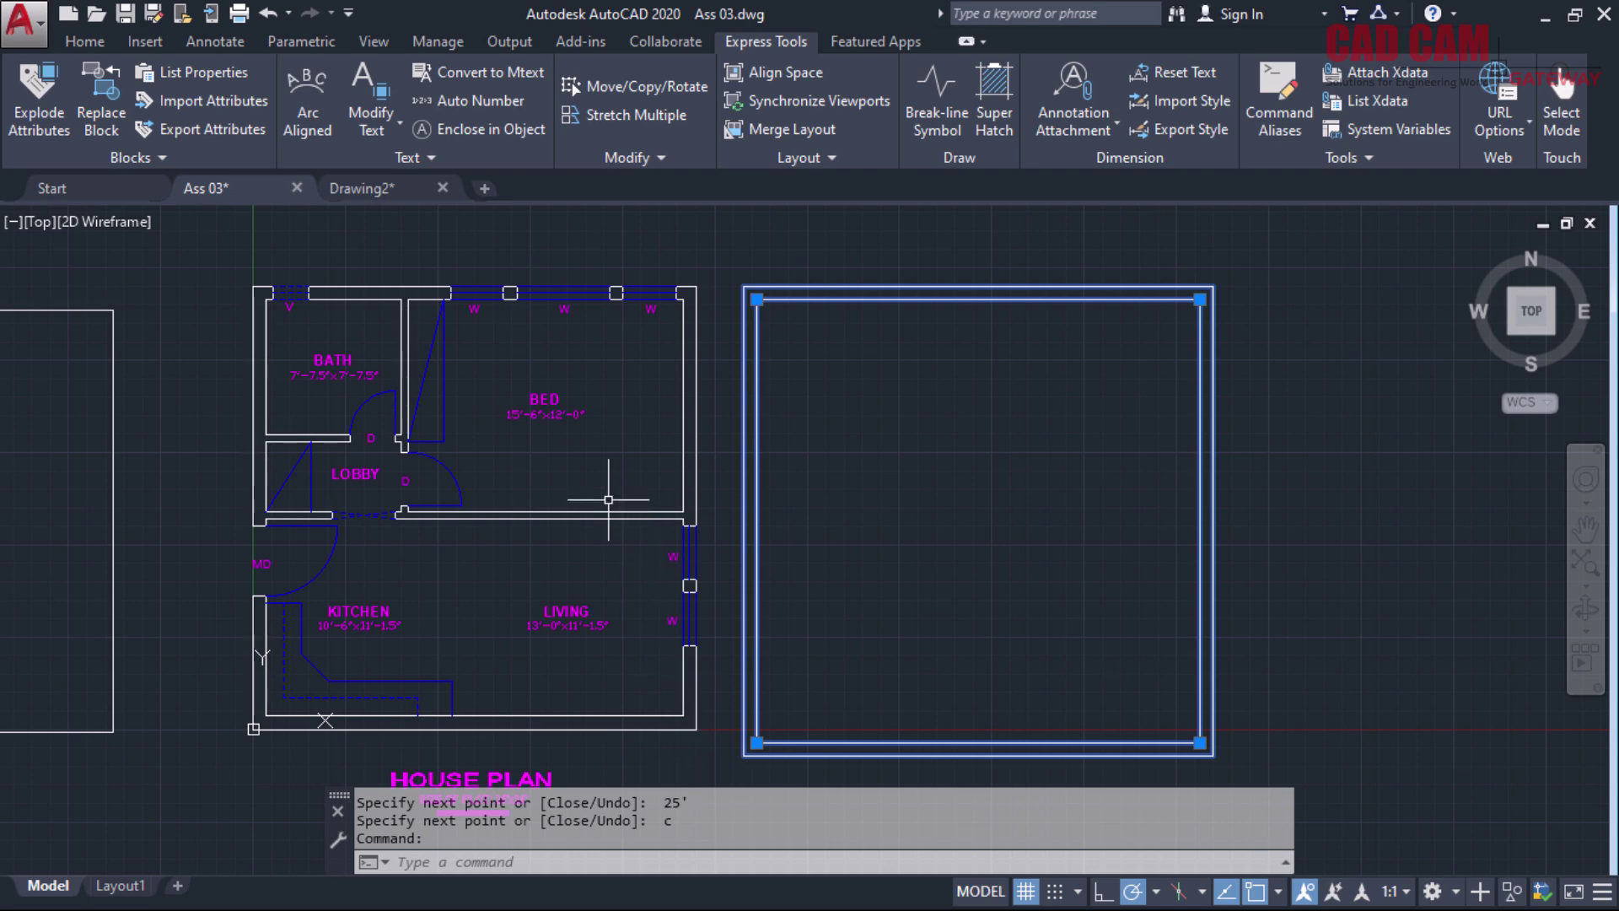
scroll(611, 501, down, 2)
scroll(765, 524, up, 2)
click(770, 343)
click(711, 245)
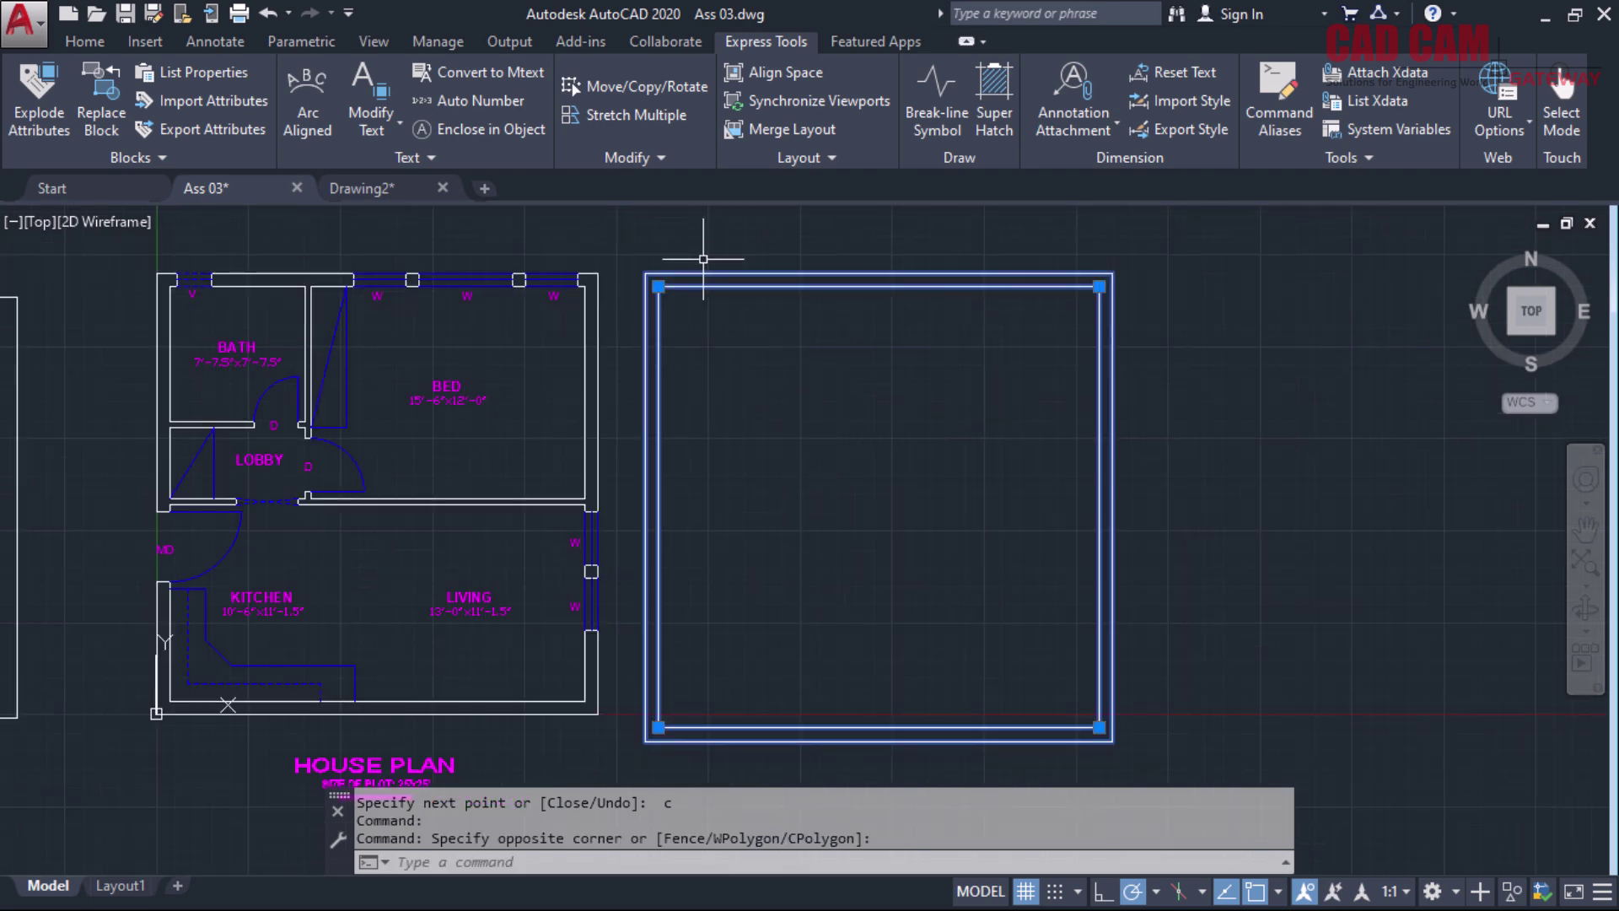
key(Delete)
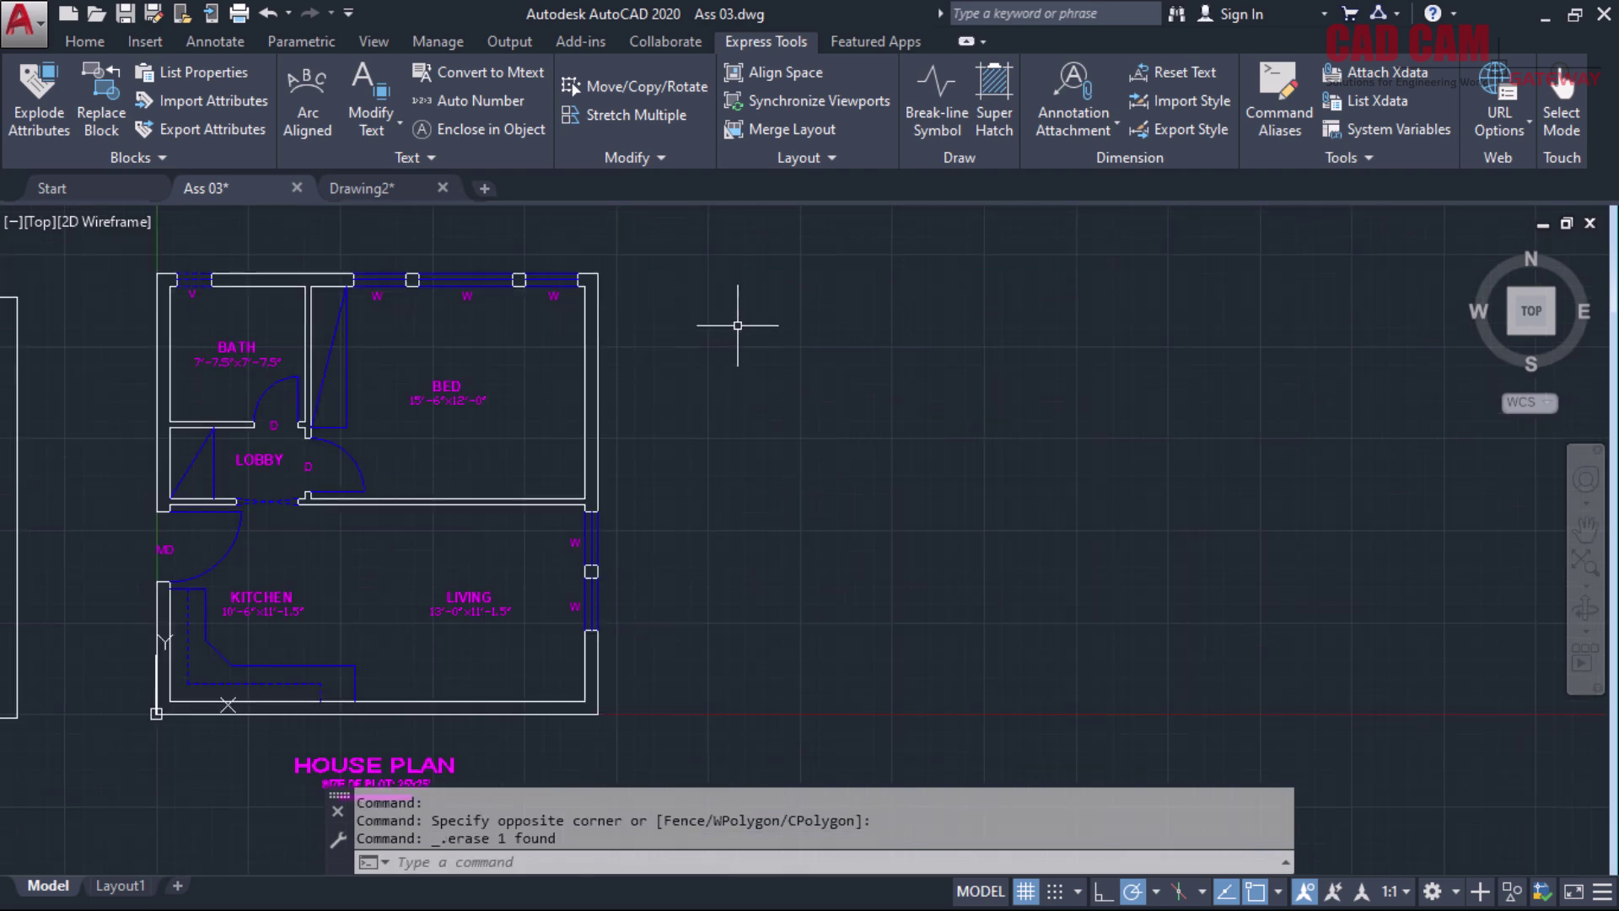
Start a new multiline and set its justification to Top
text(ML)
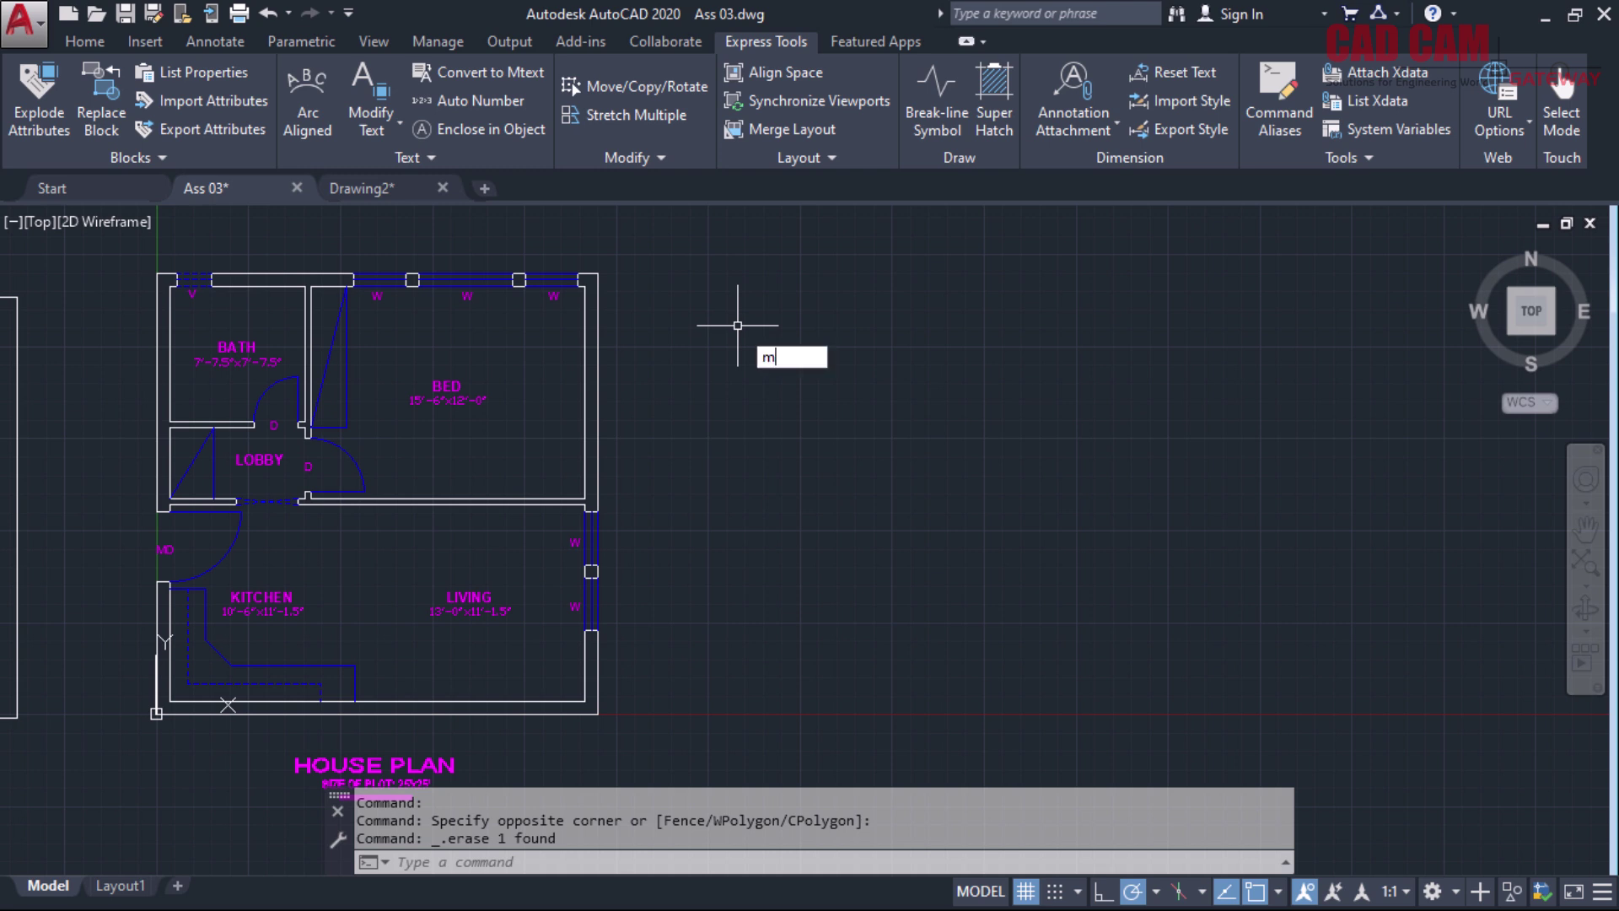
key(Return)
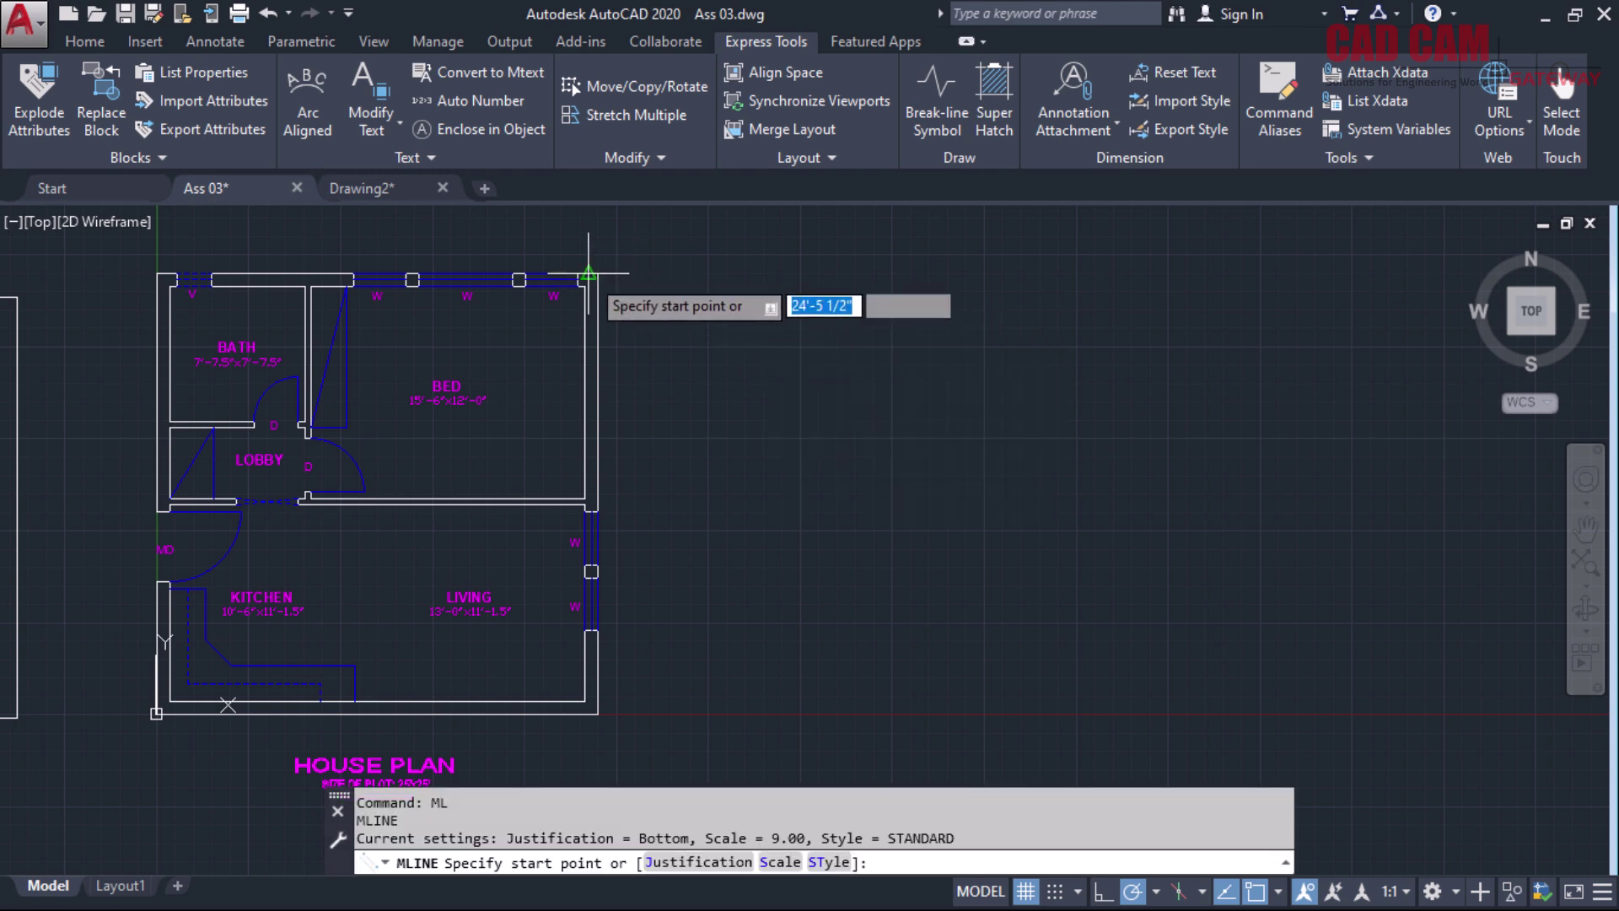
text(j)
key(Return)
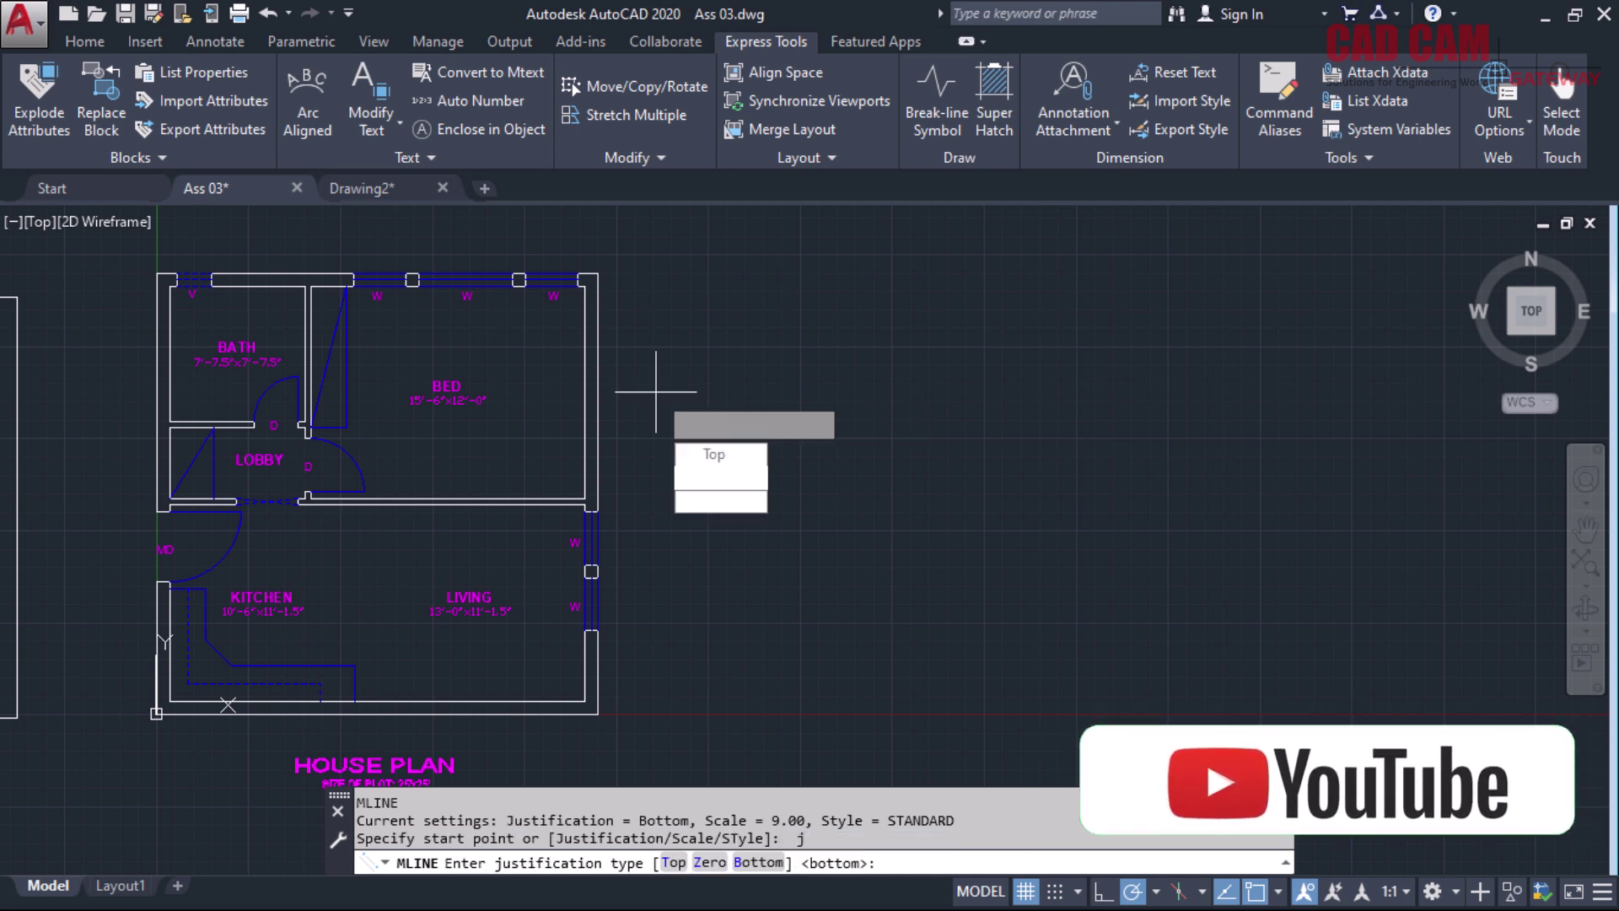
text(t)
key(Return)
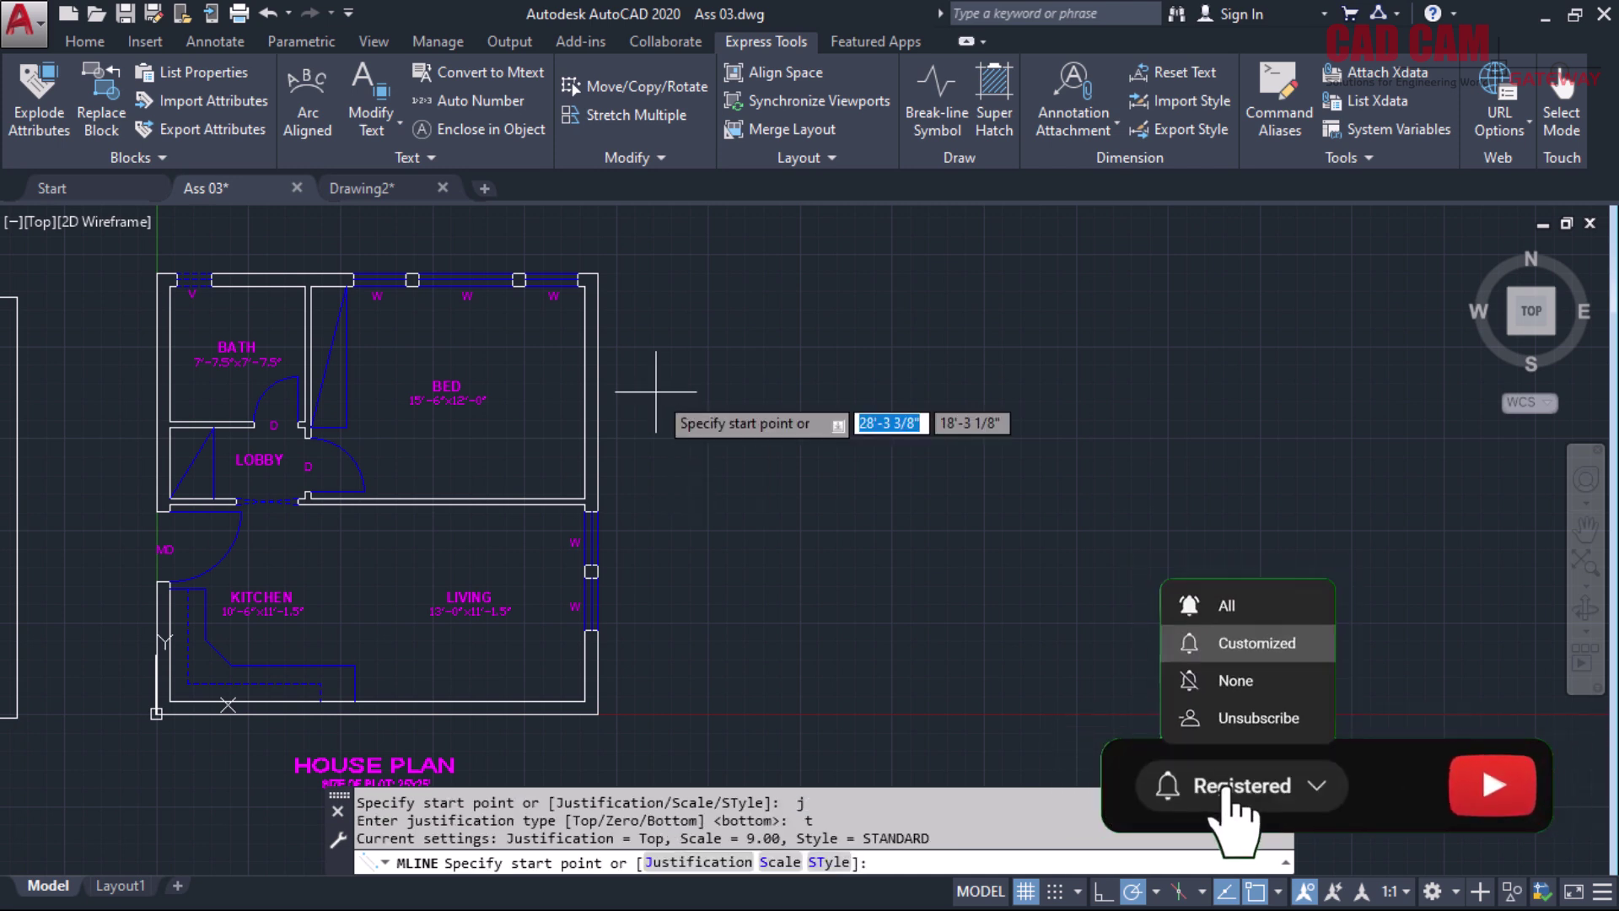
Draw a closed 25' by 25' square multiline clockwise from its upper-left corner, level with the house plan's upper edge in the empty area beside it
click(663, 273)
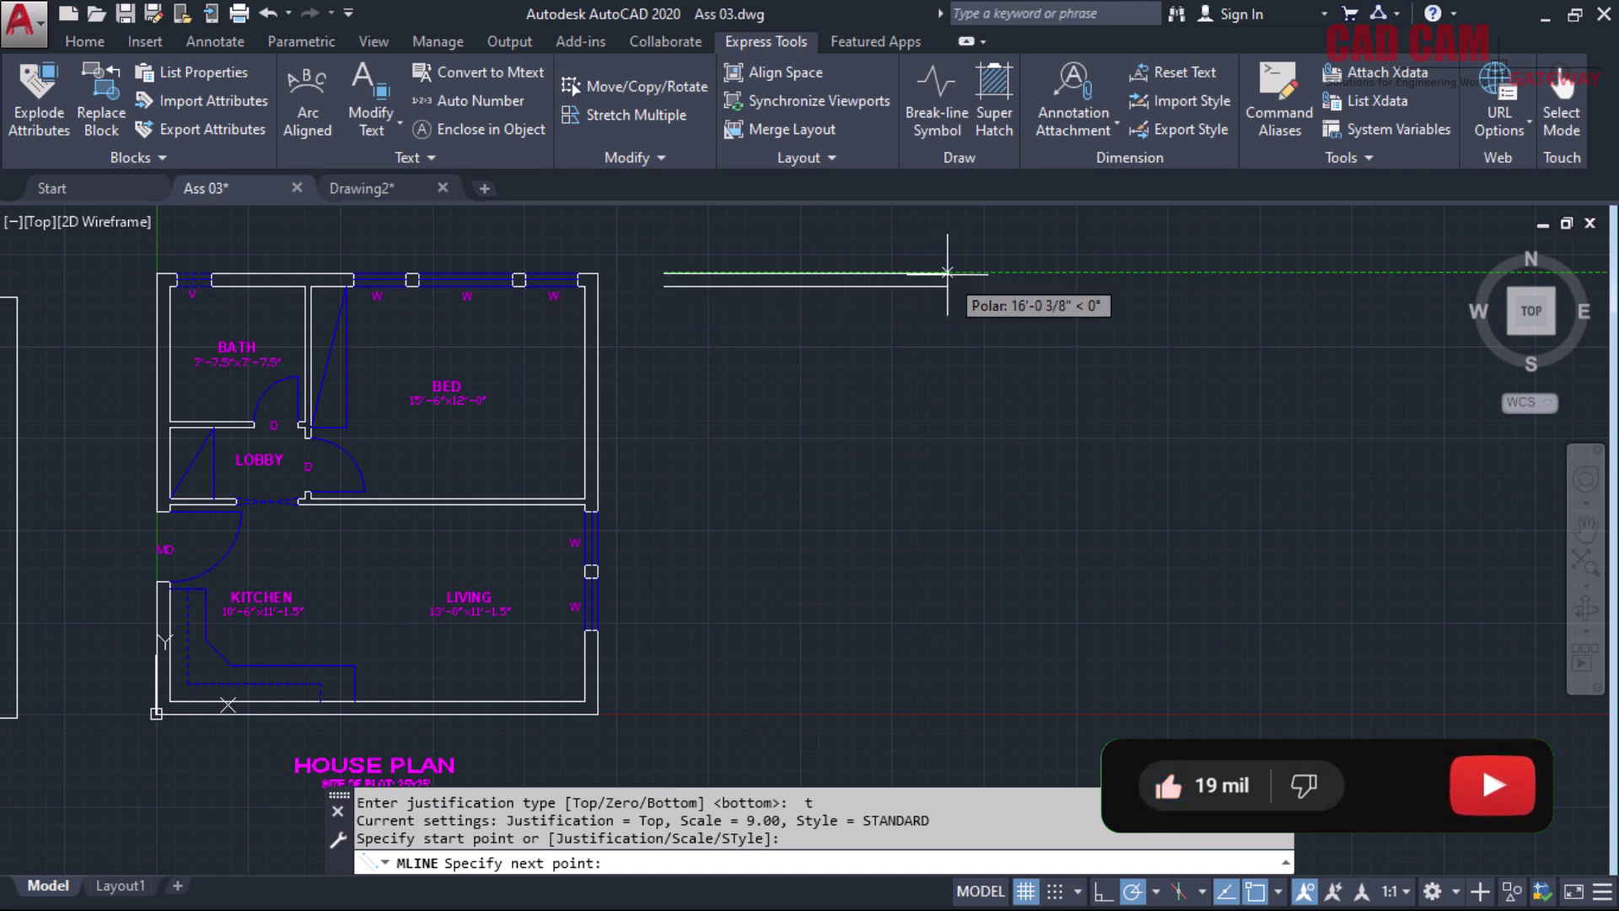
text(25')
key(Return)
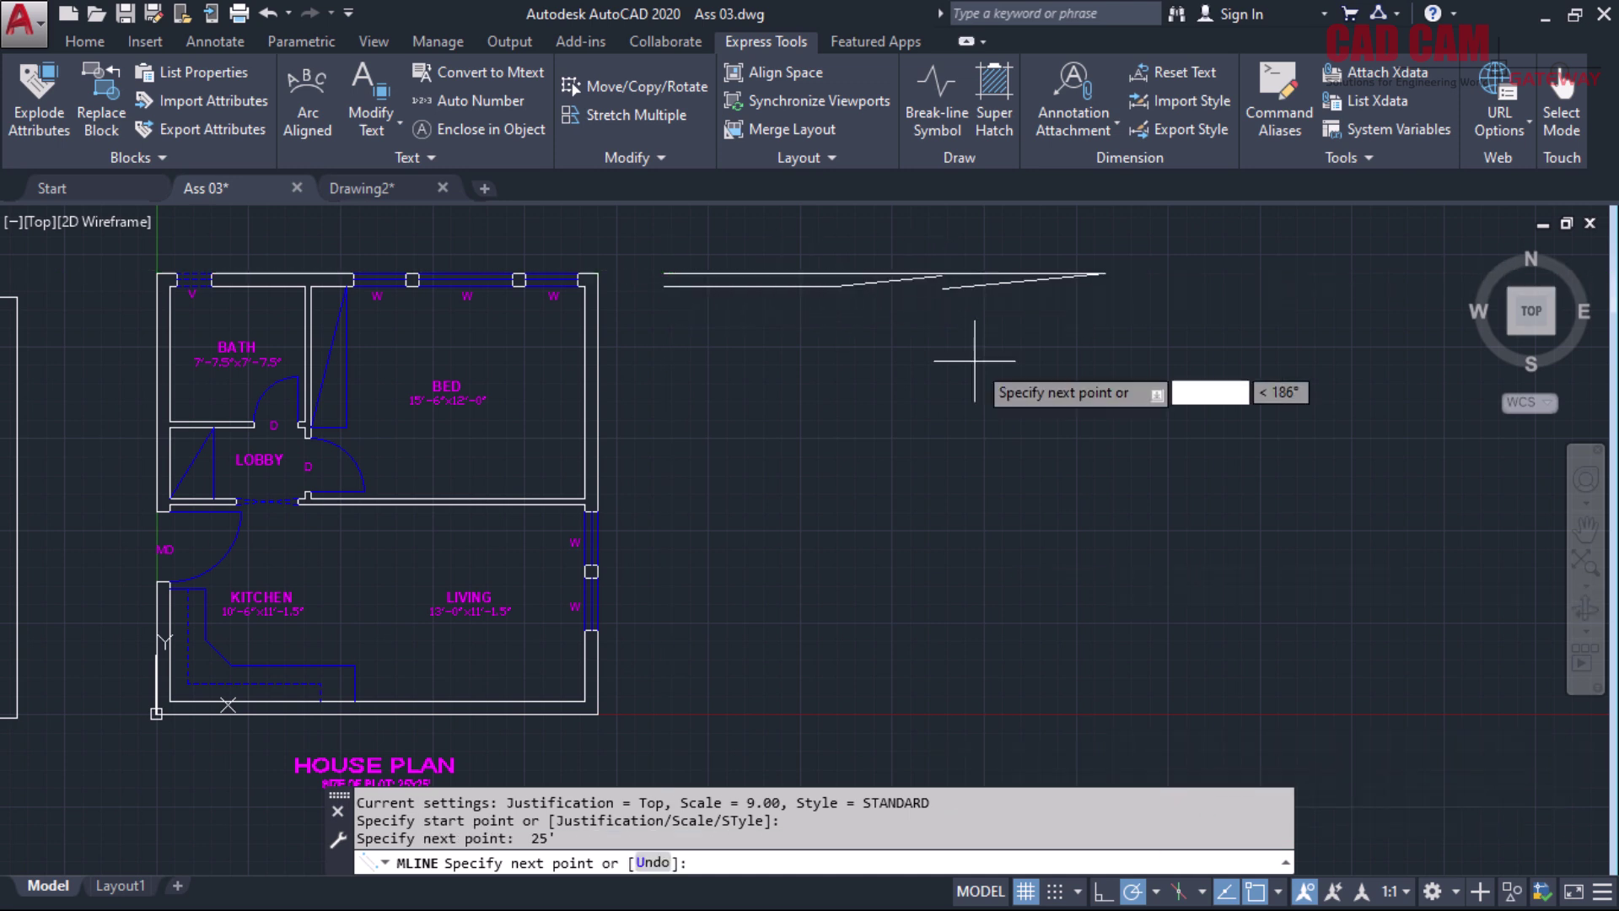
text(25')
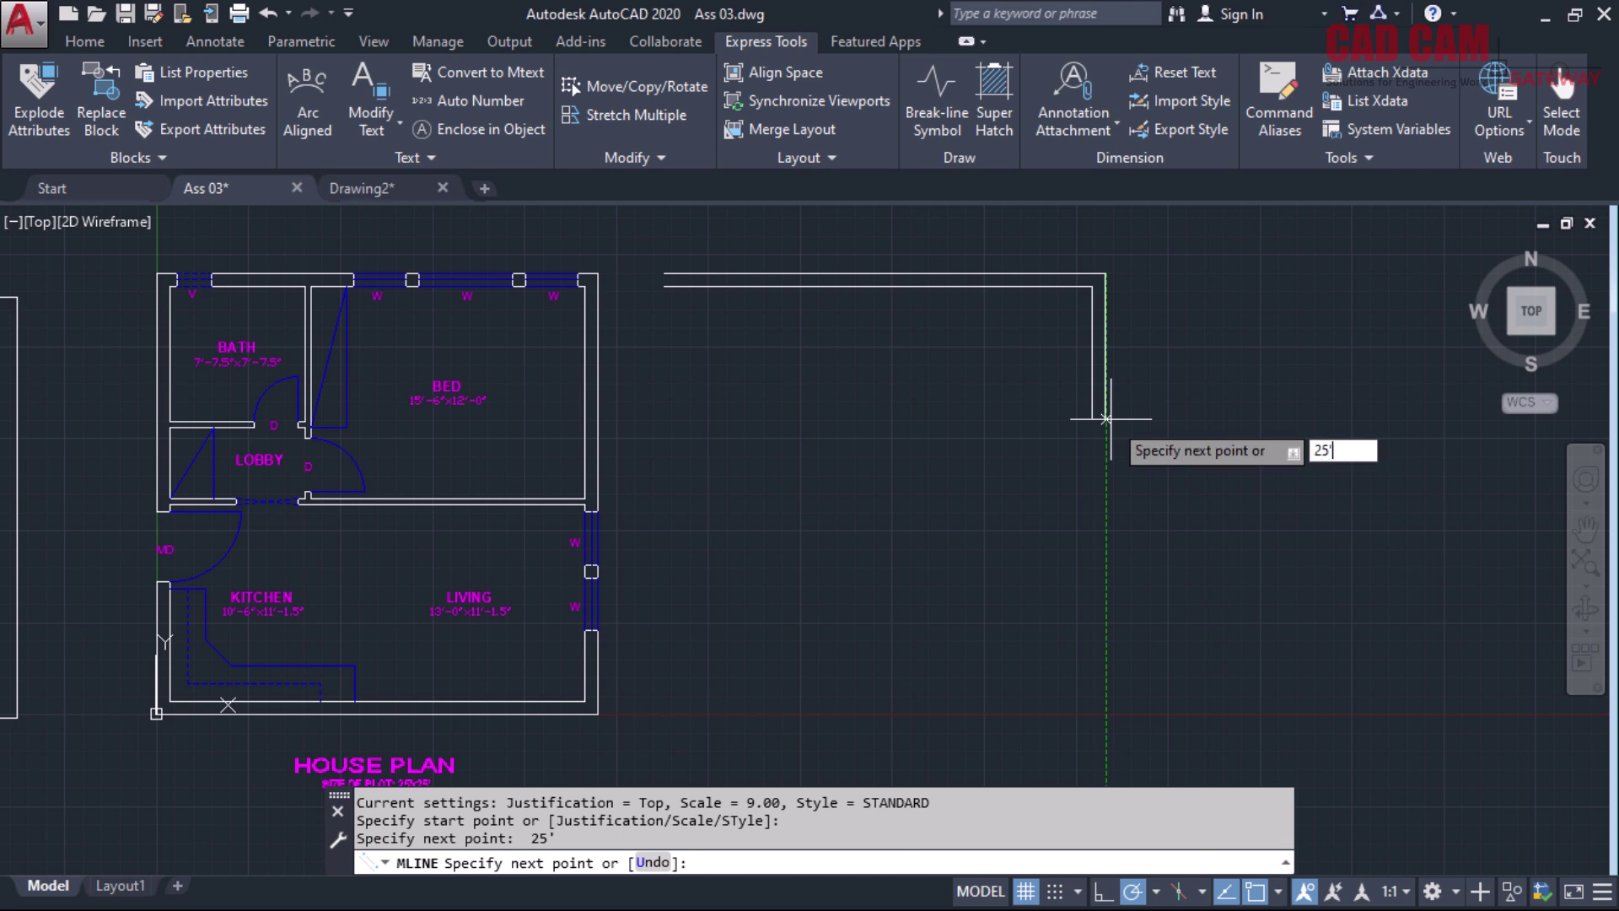
key(Return)
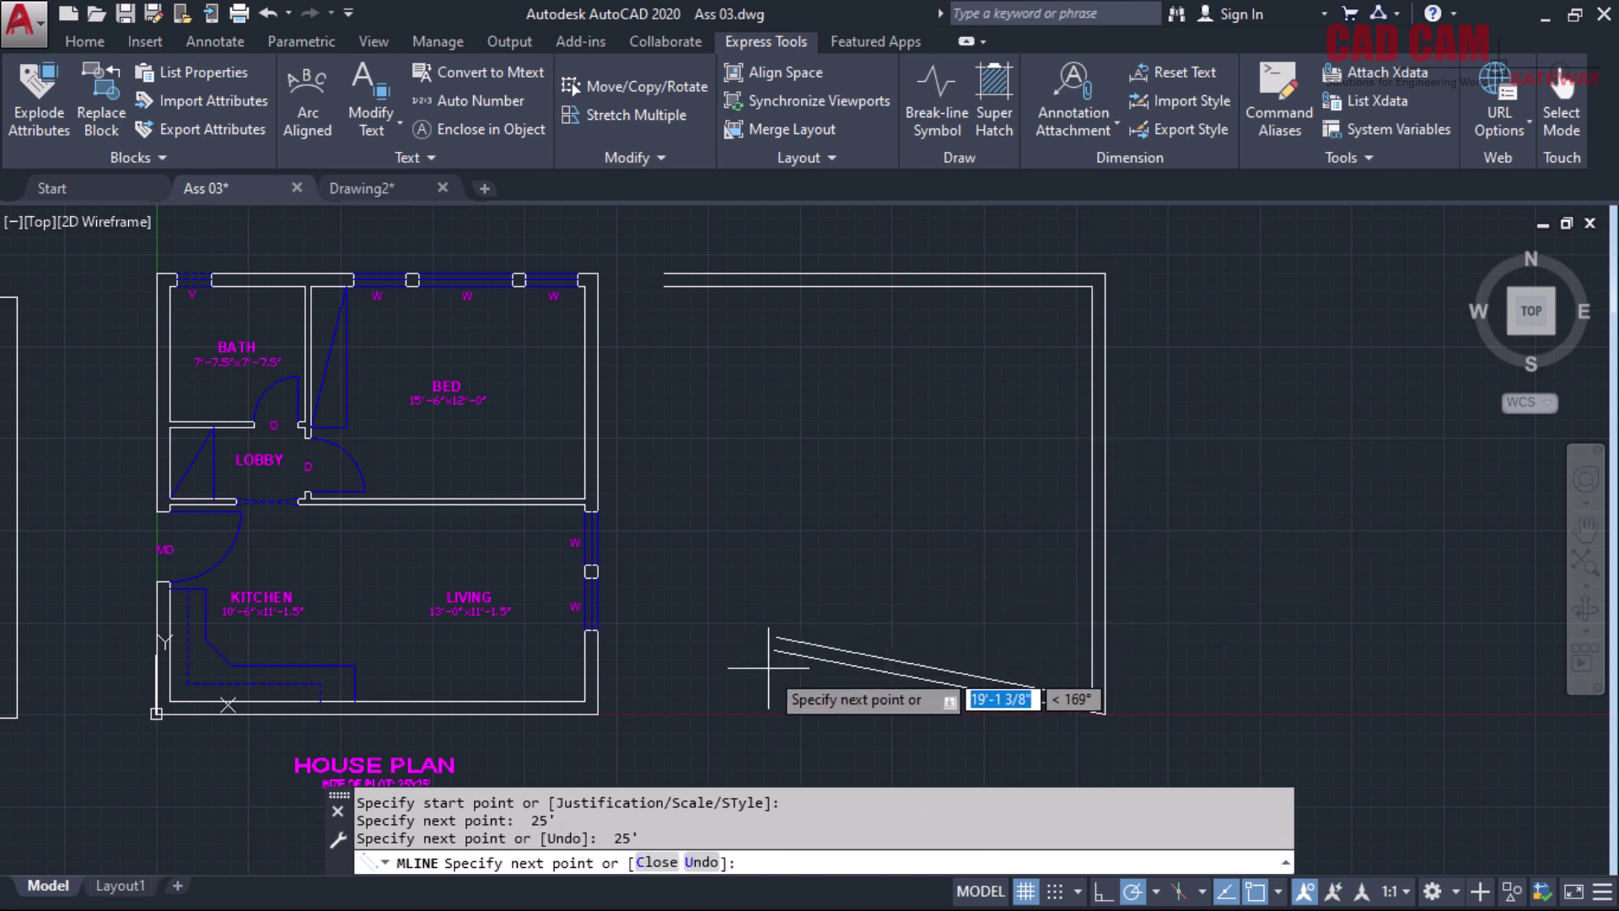
text(25')
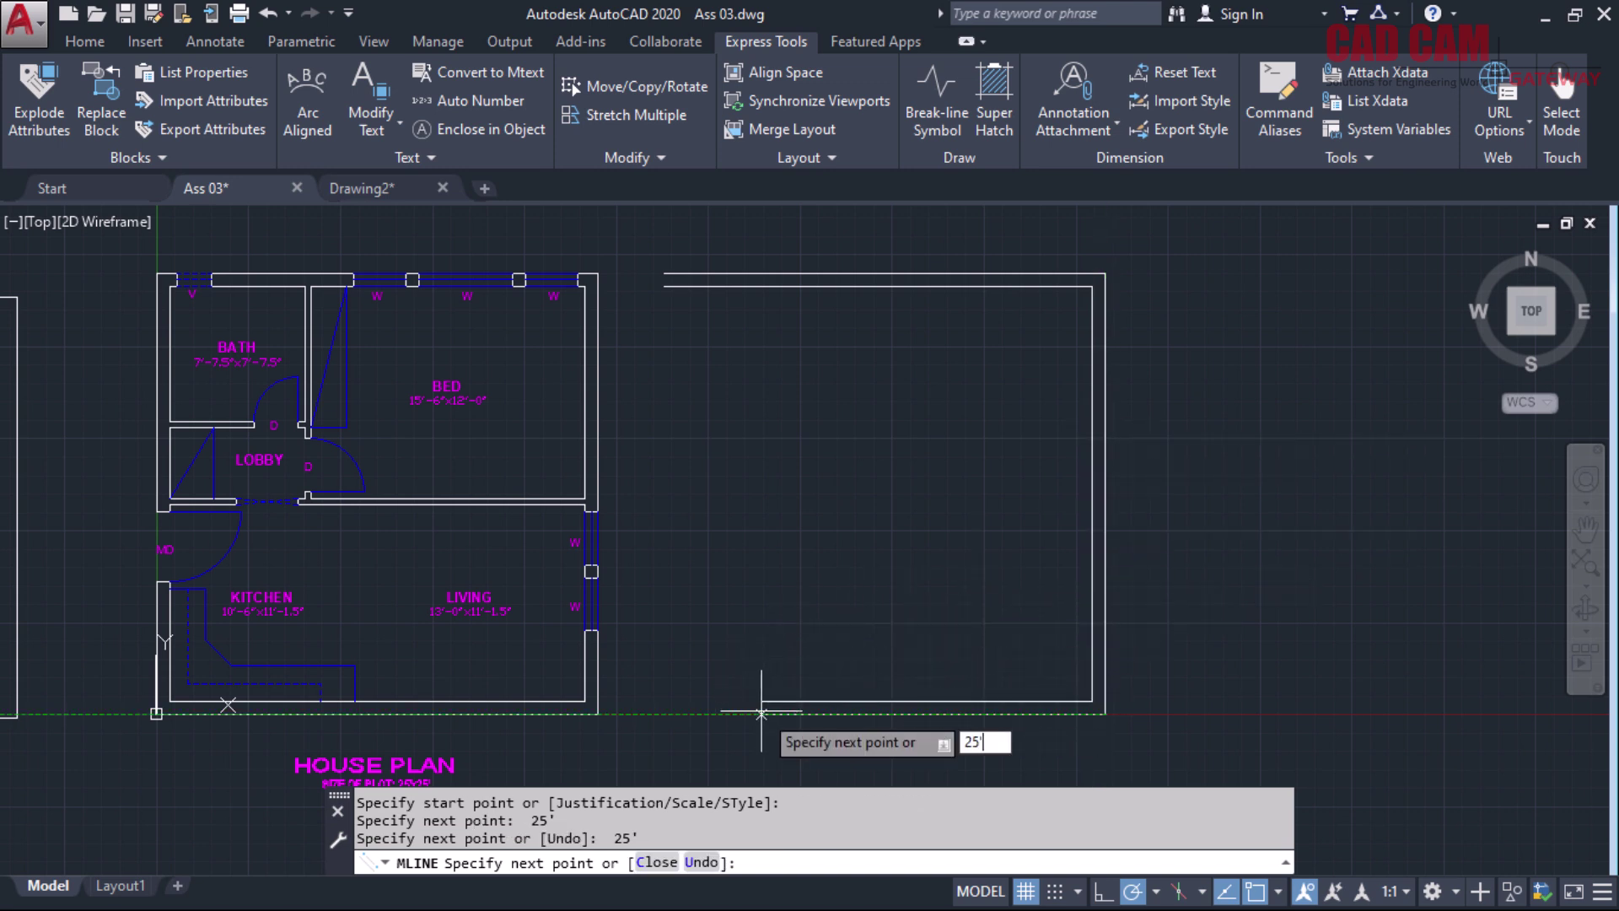
key(Return)
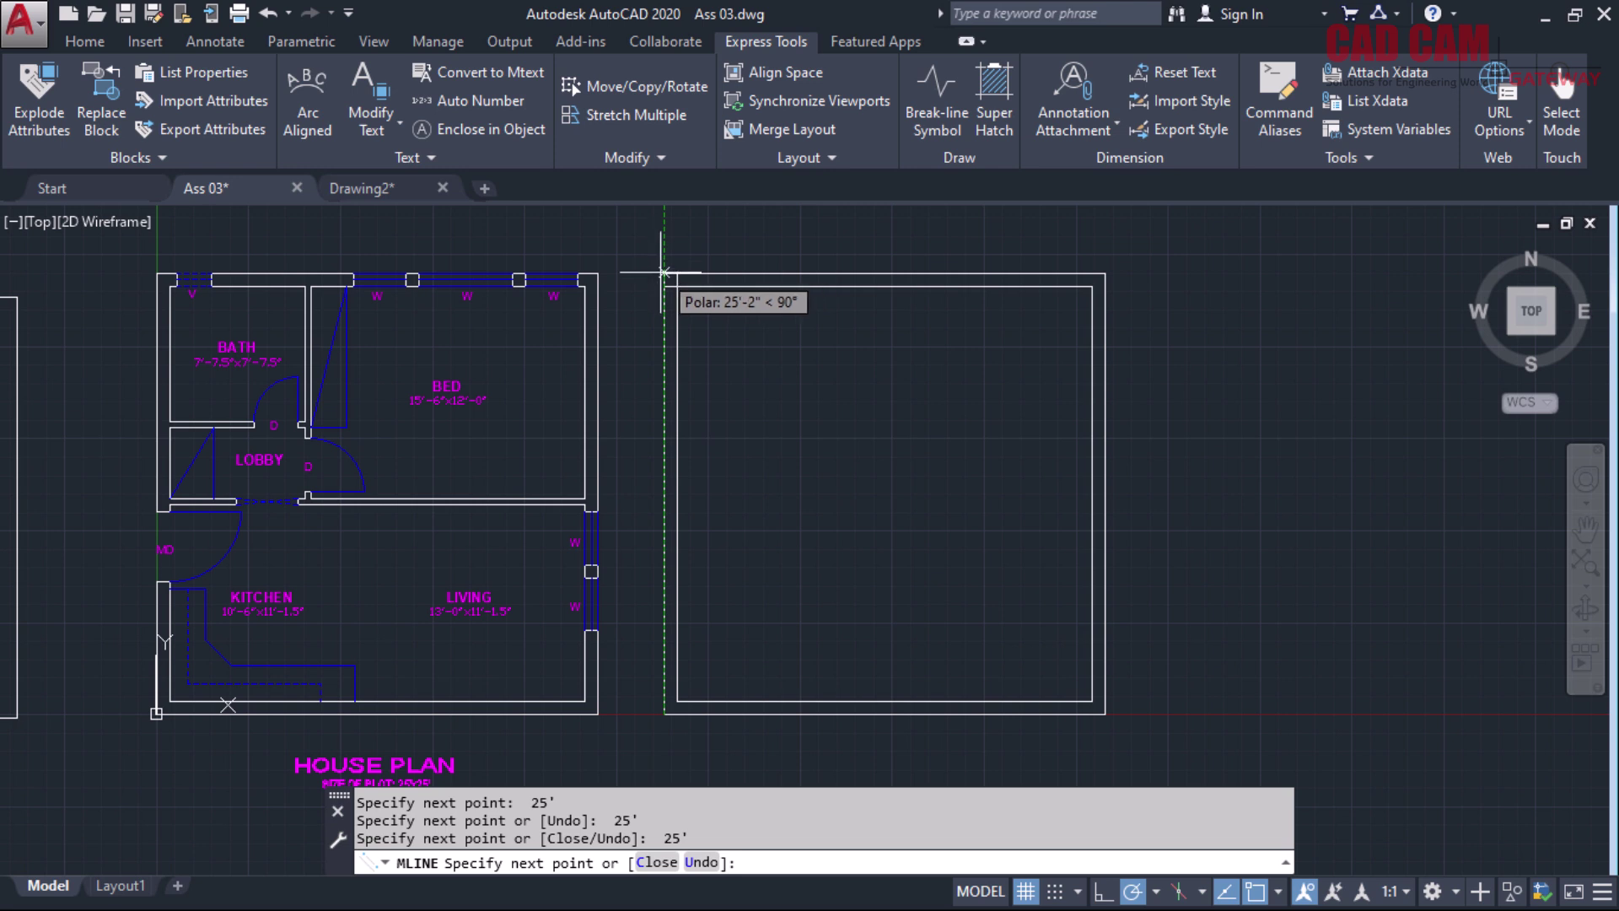
text(c)
key(Return)
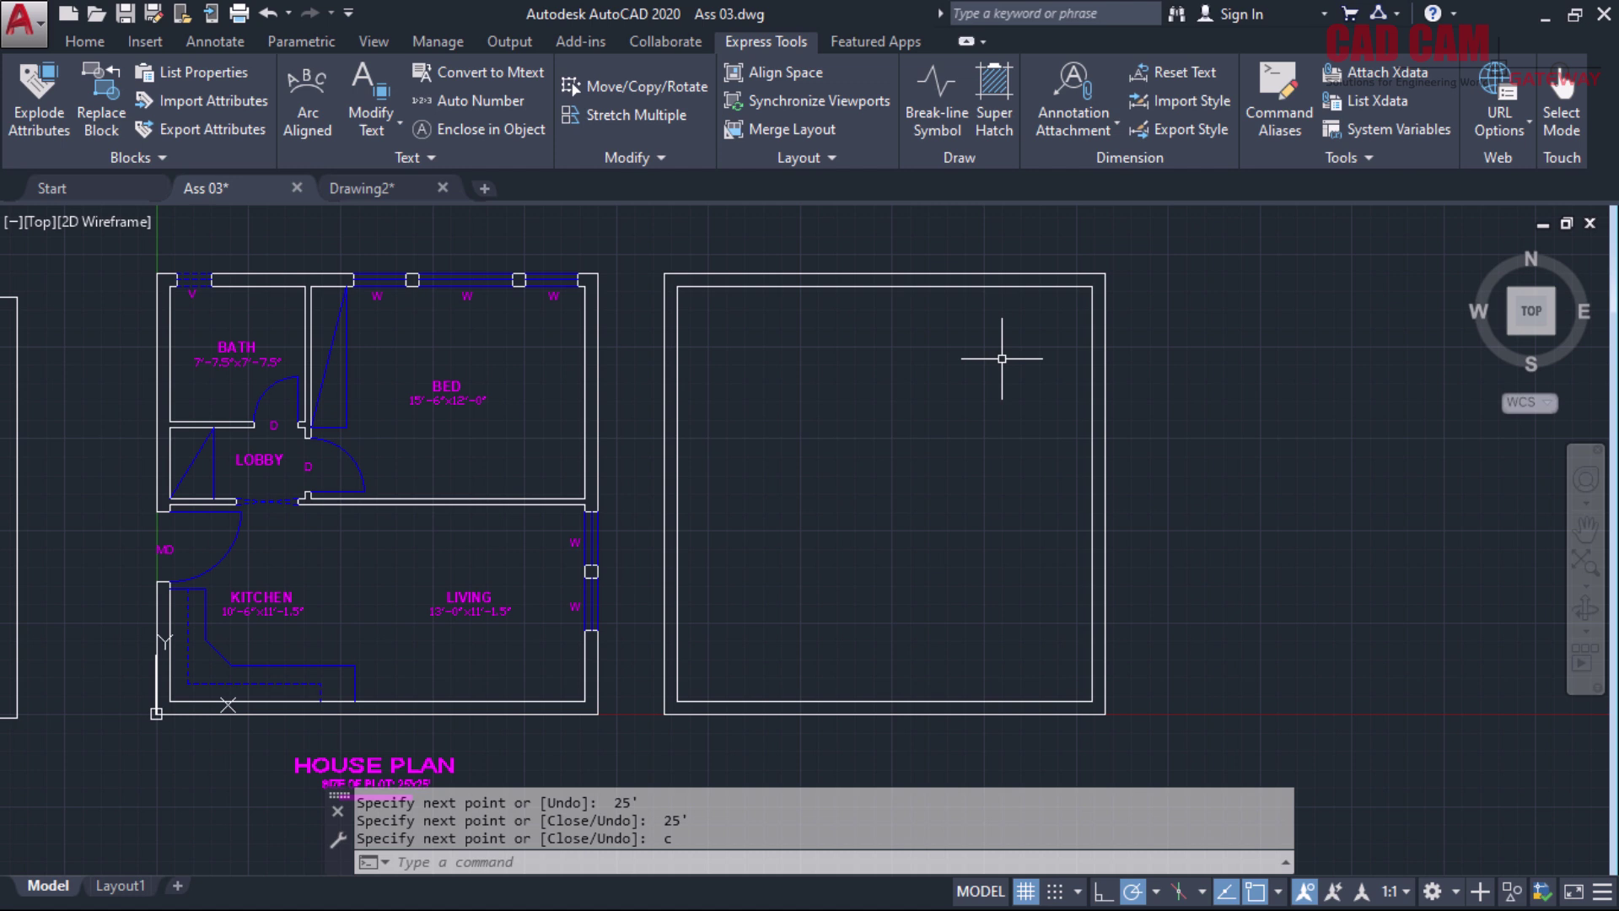
Start another multiline and set its scale to 4.5 for the inner partition walls
text(ML)
key(Return)
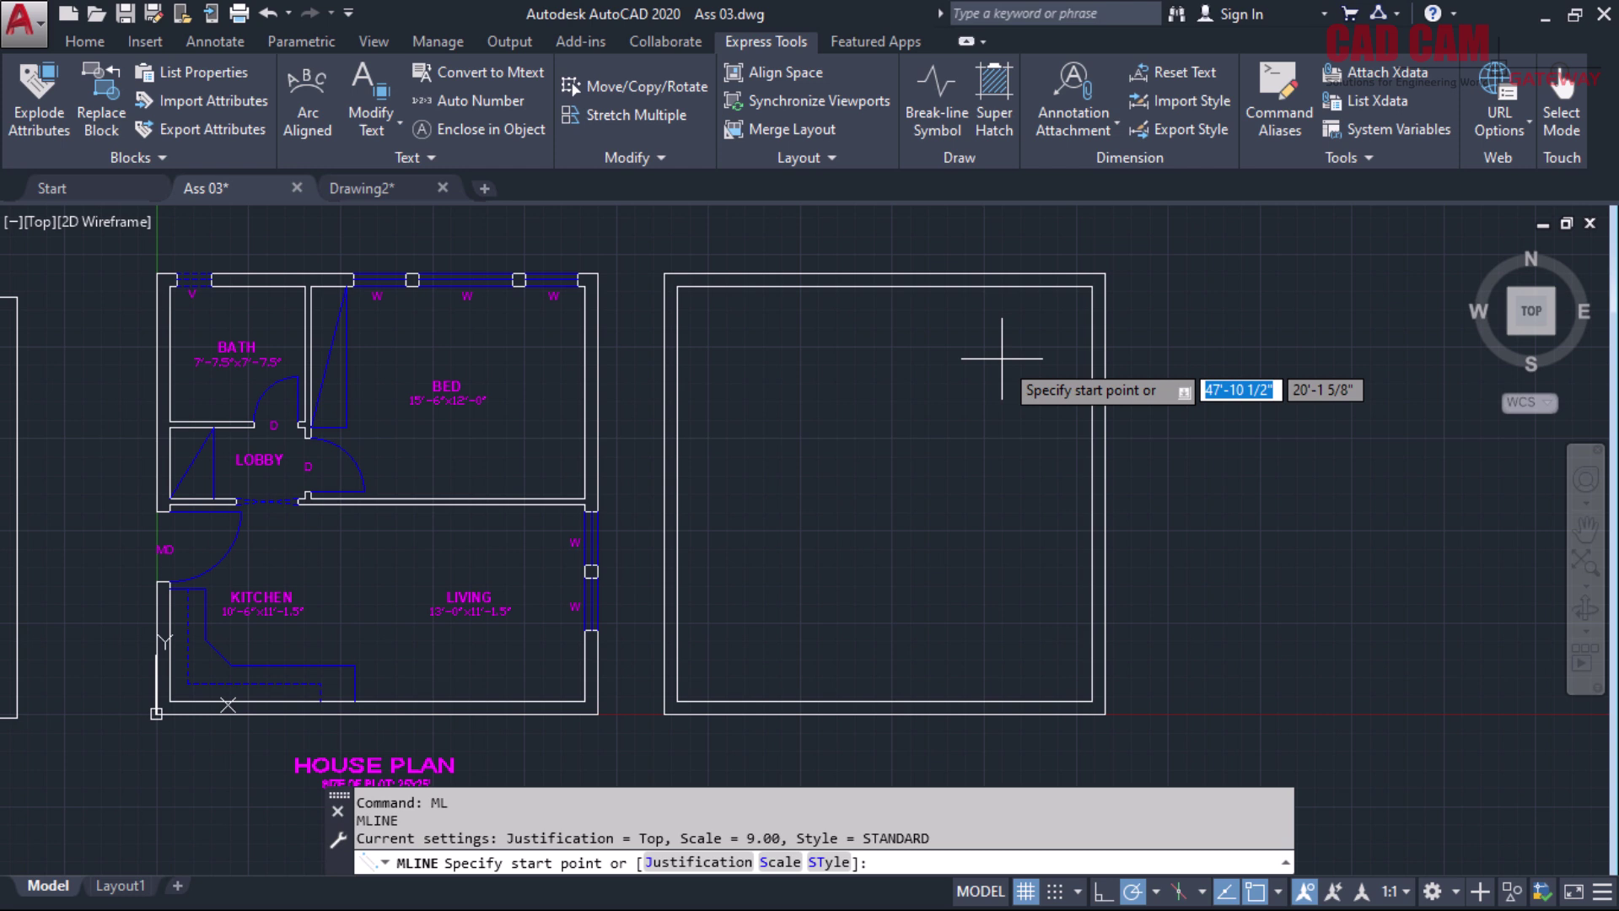
text(s)
key(Return)
text(4.5)
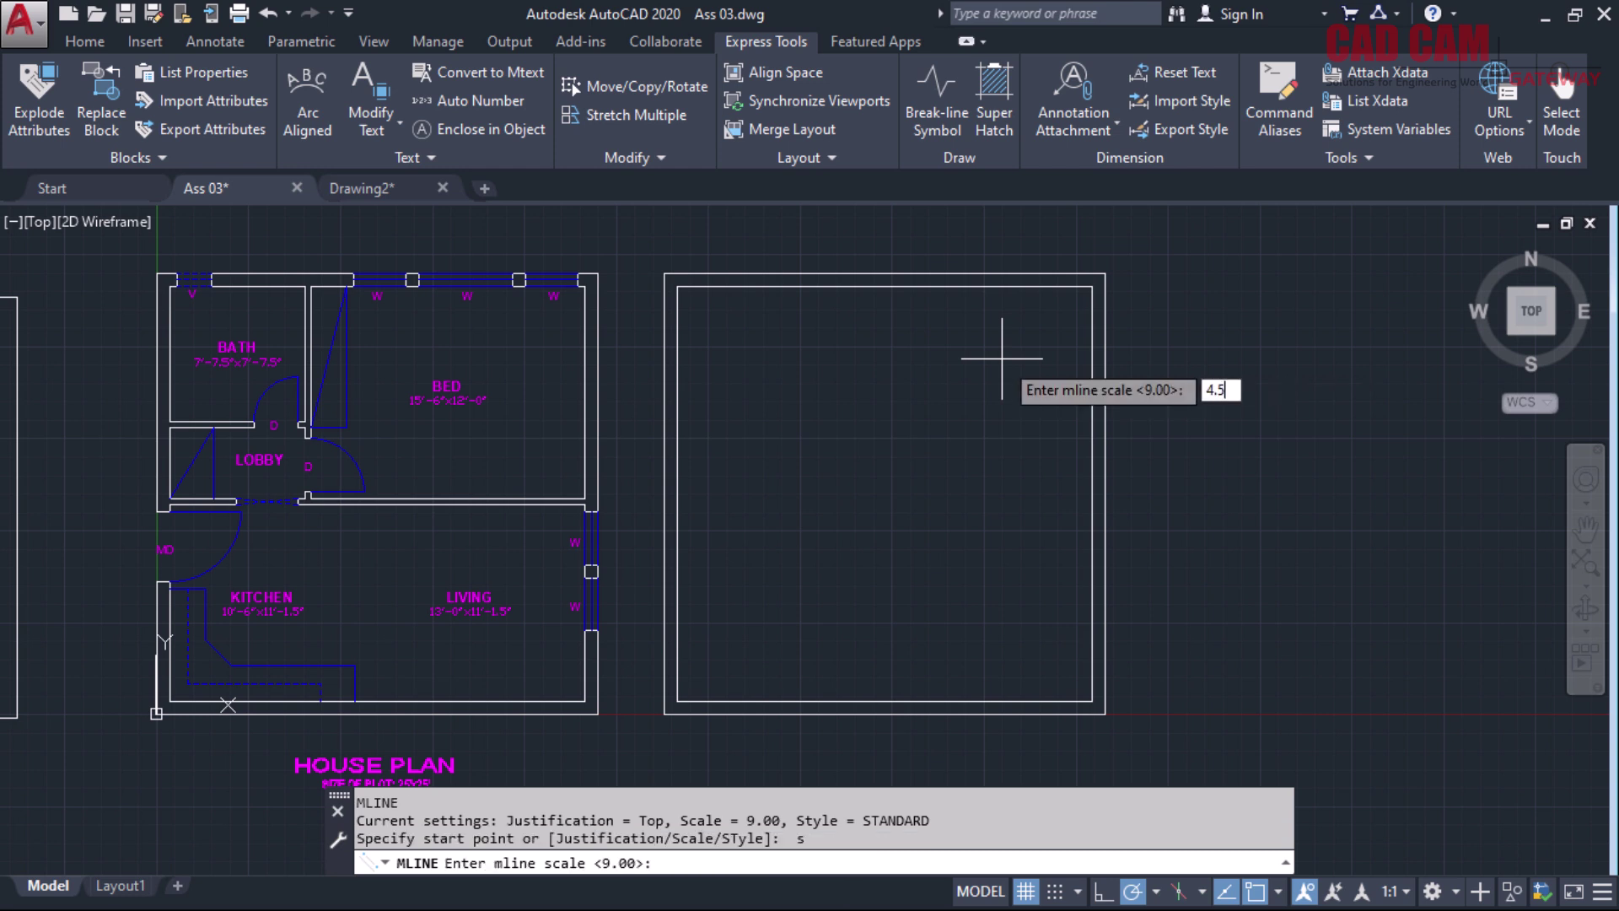
key(Return)
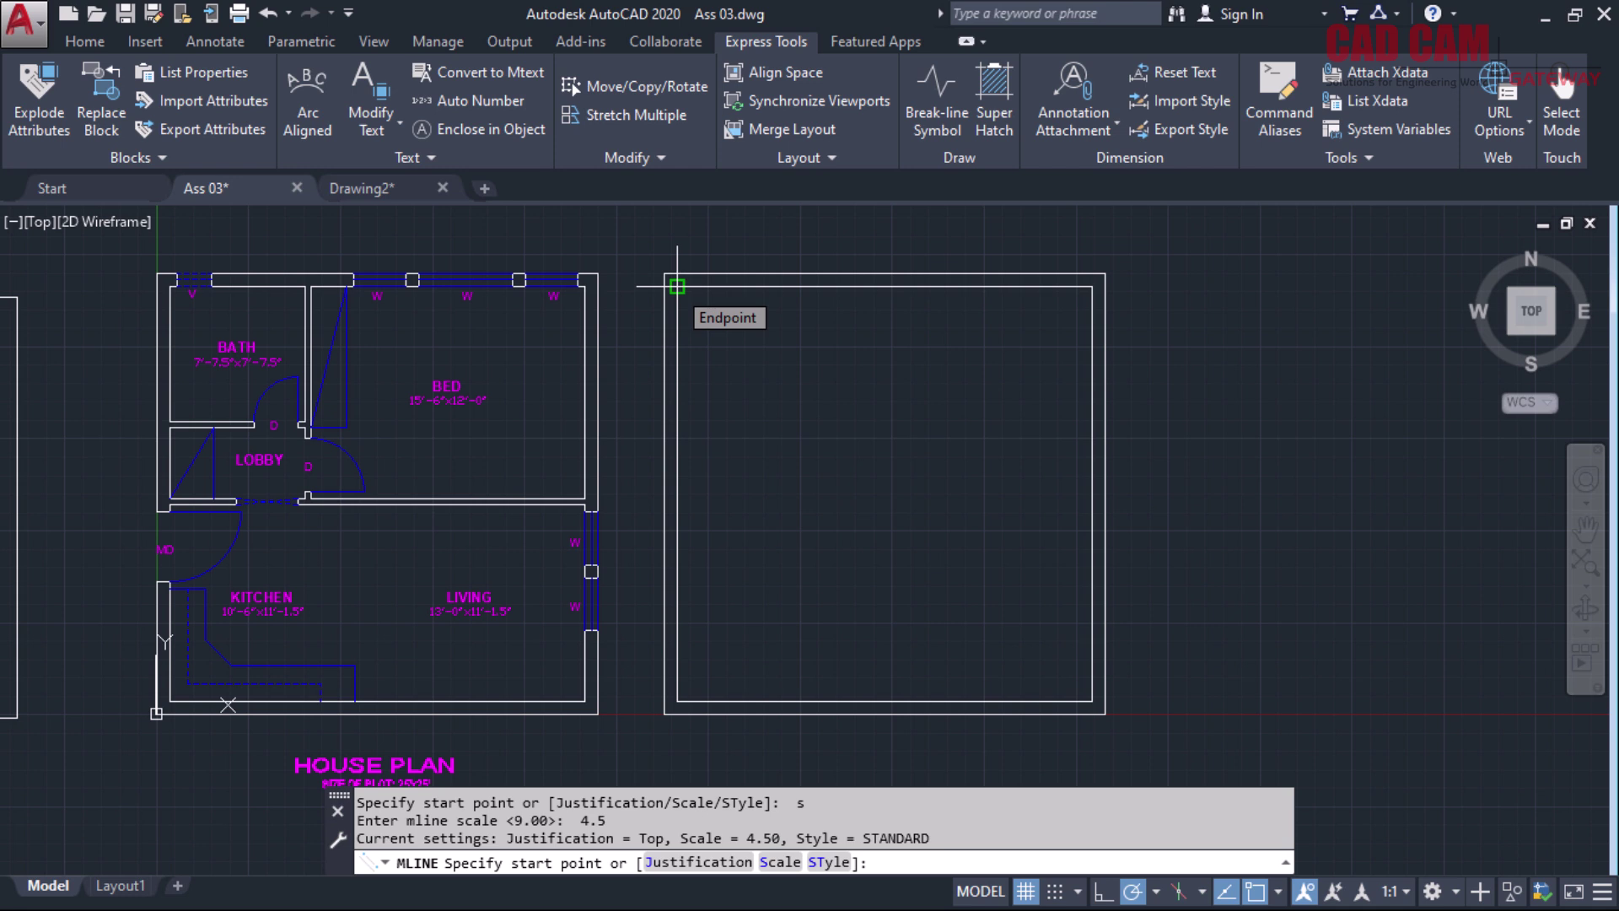
text(j)
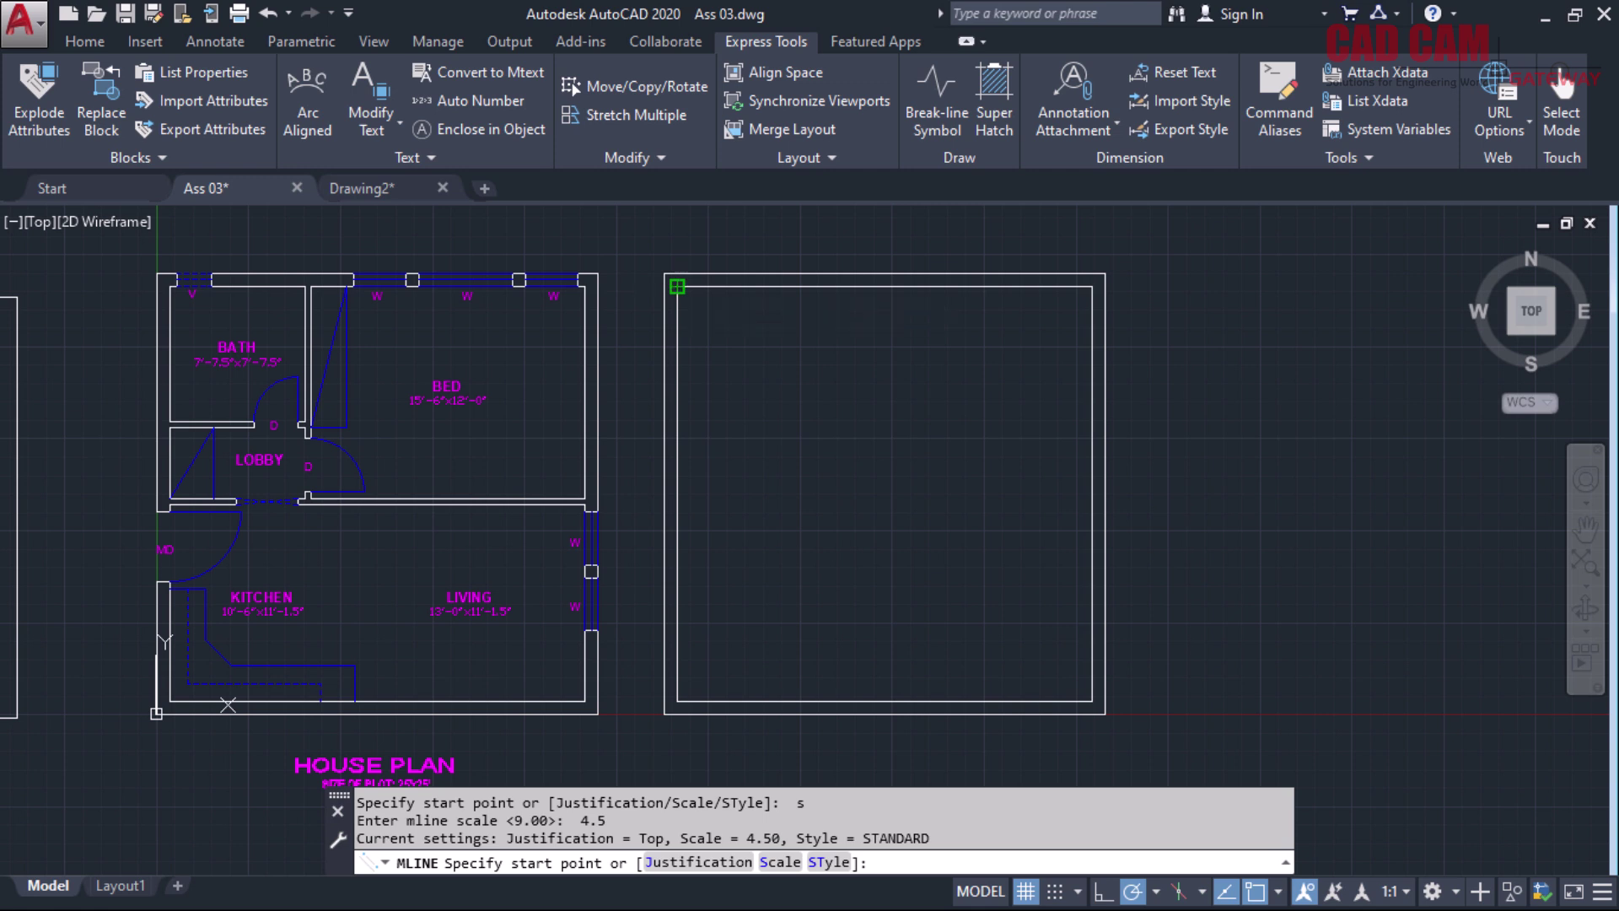
key(Return)
text(t)
key(Return)
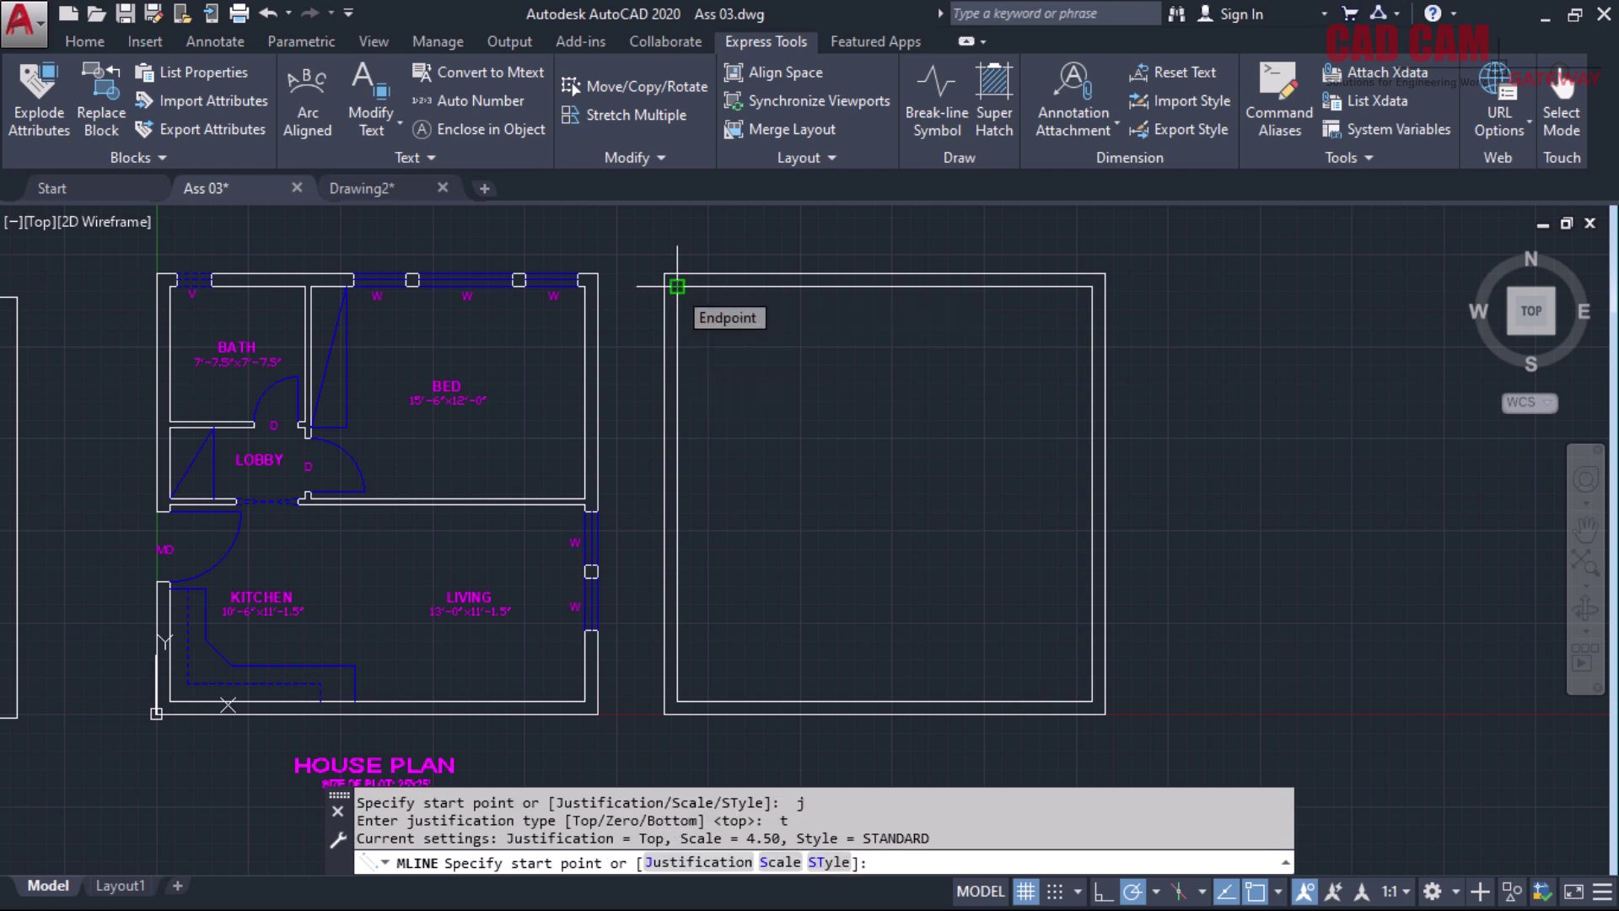
Set the justification of the running partition multiline to Bottom
text(j)
key(Return)
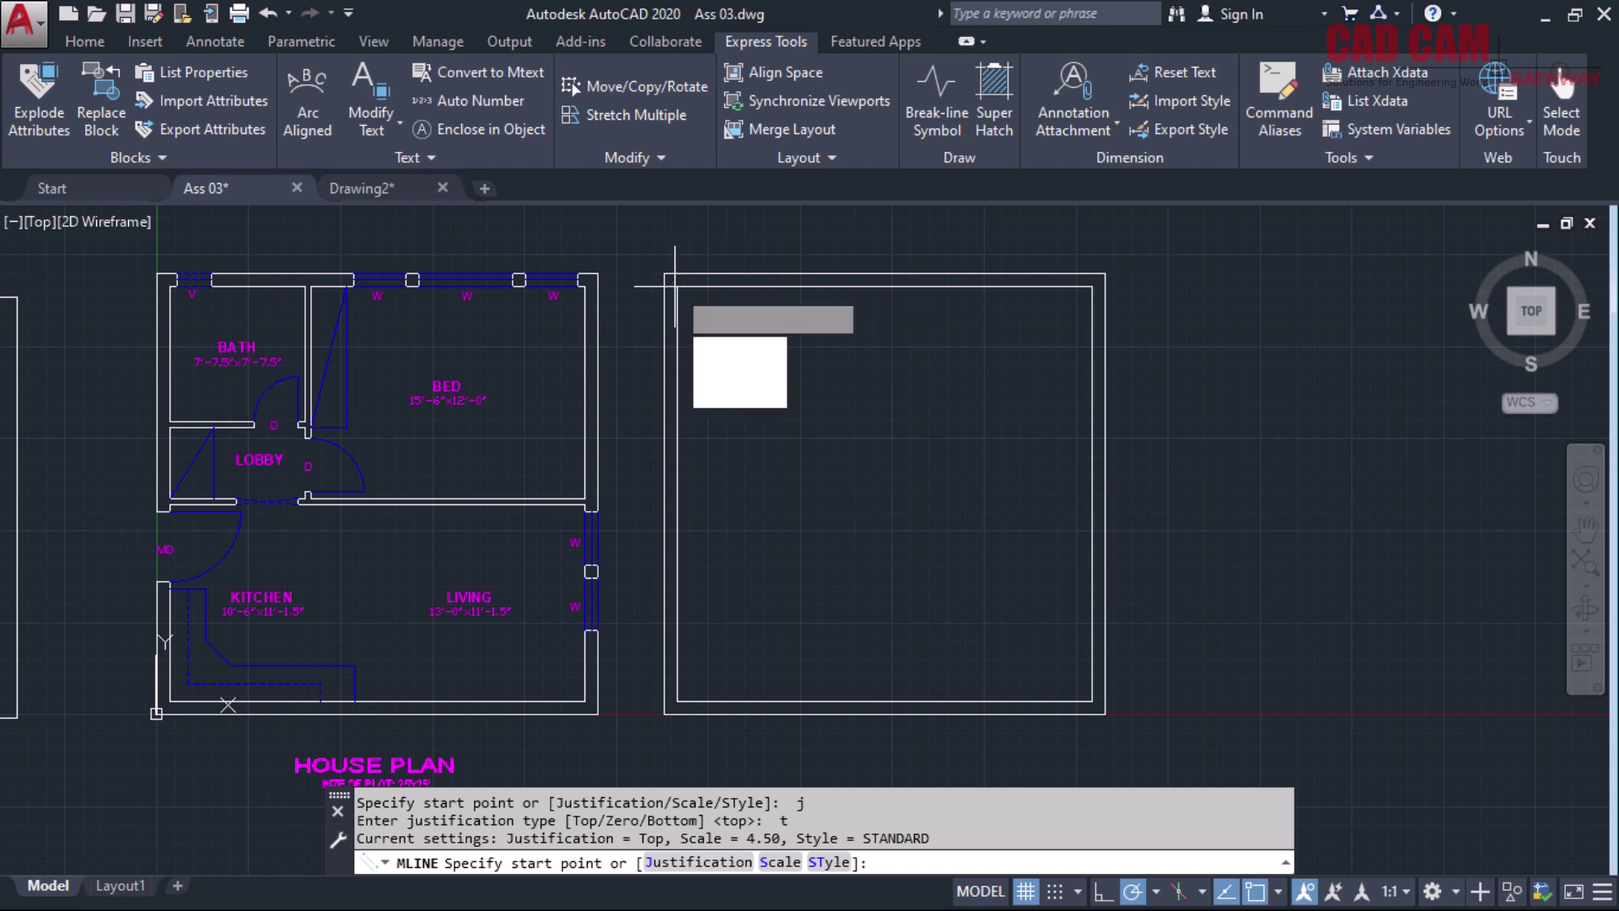
text(b)
key(Return)
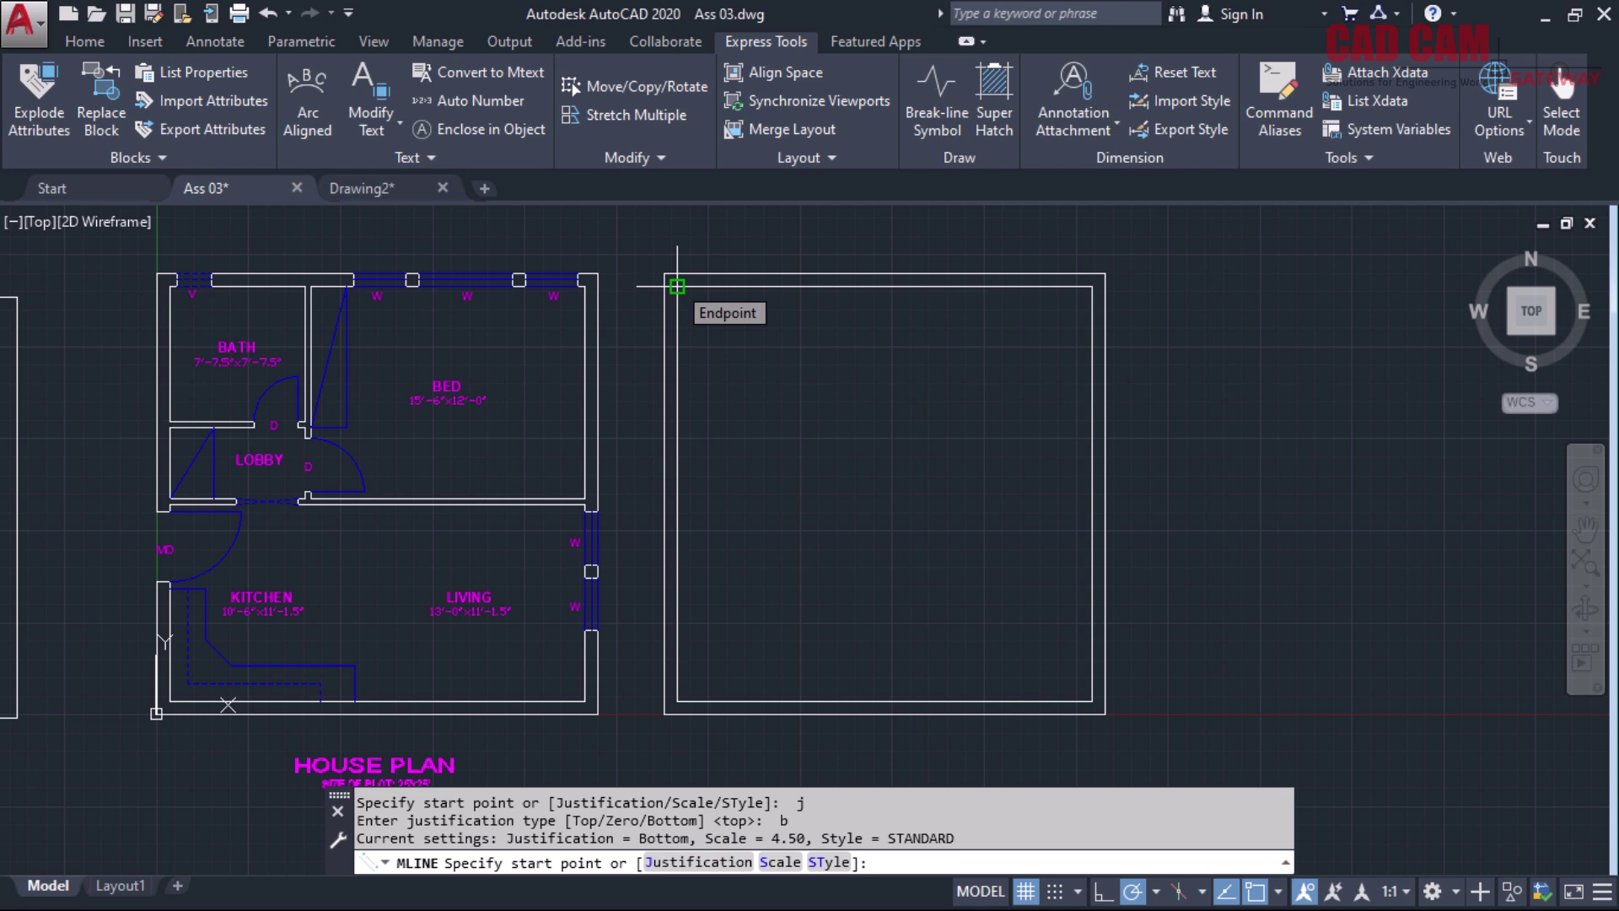
Draw a 12' vertical partition downward from the square's upper inner wall face, starting 7'7.5" right of the upper-left inner corner
shift+right_click(675, 284)
click(708, 317)
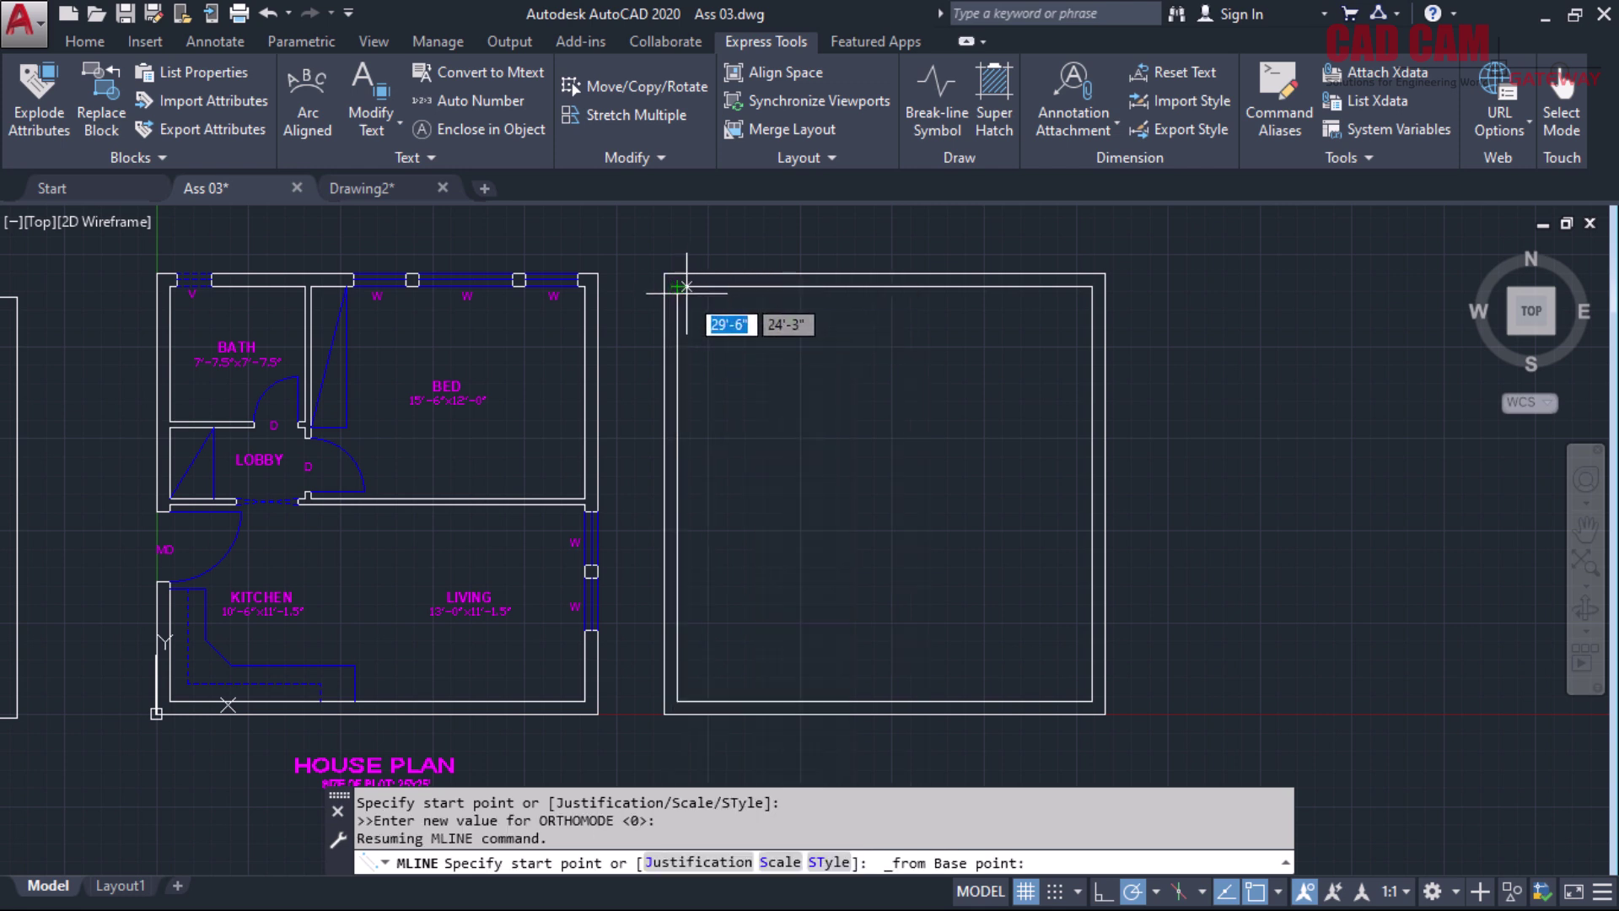
click(686, 292)
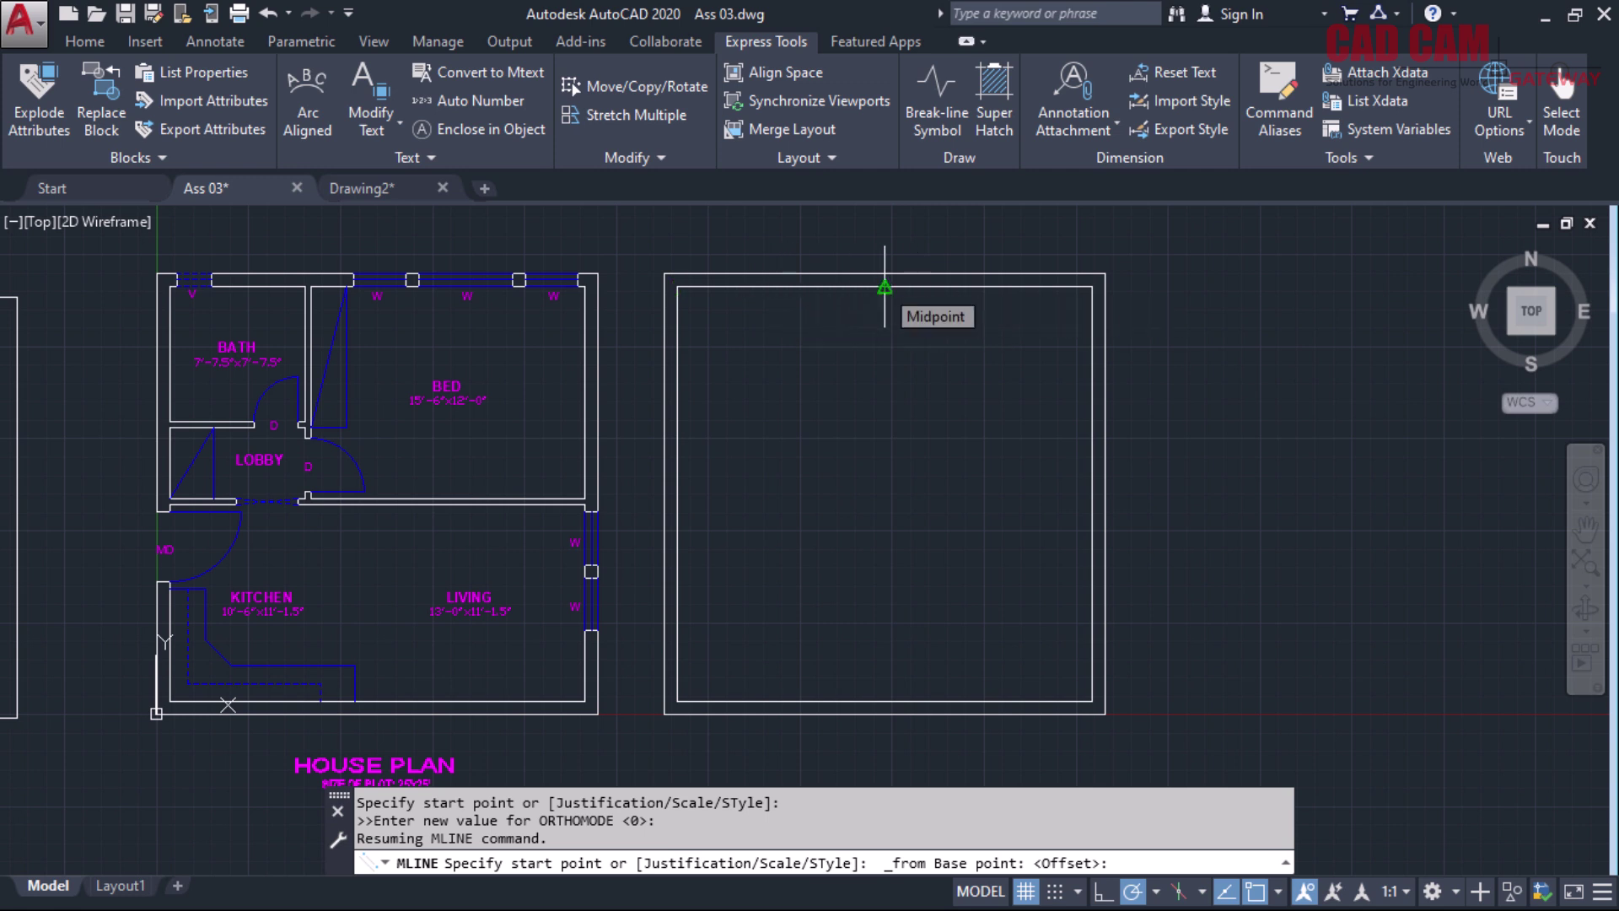
text(7'7.5)
key(Return)
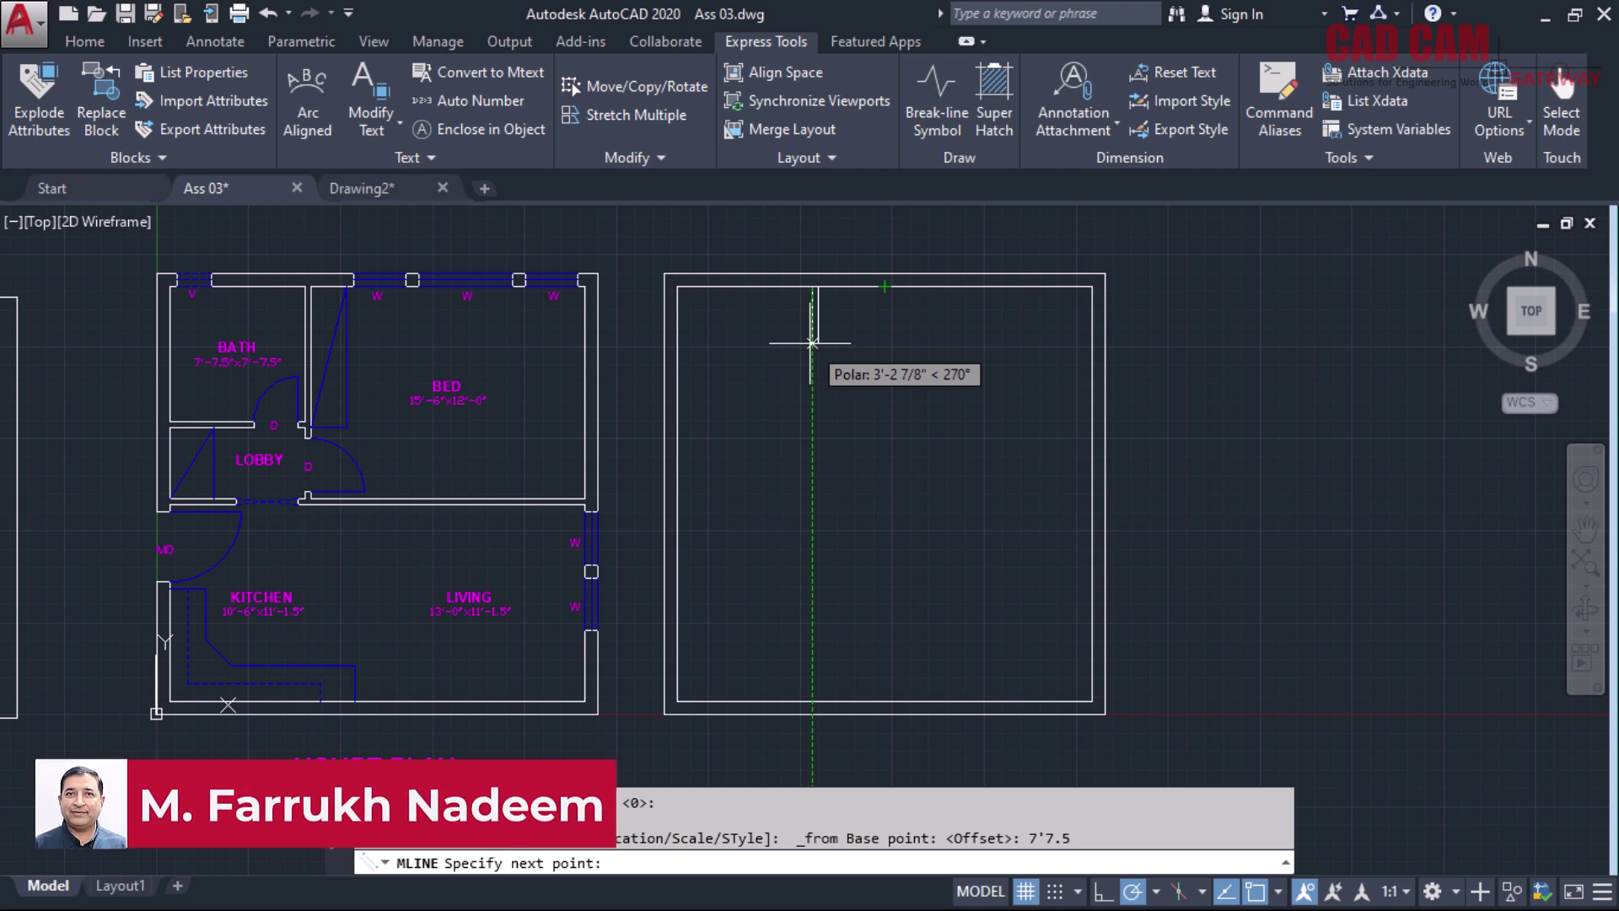
text(12')
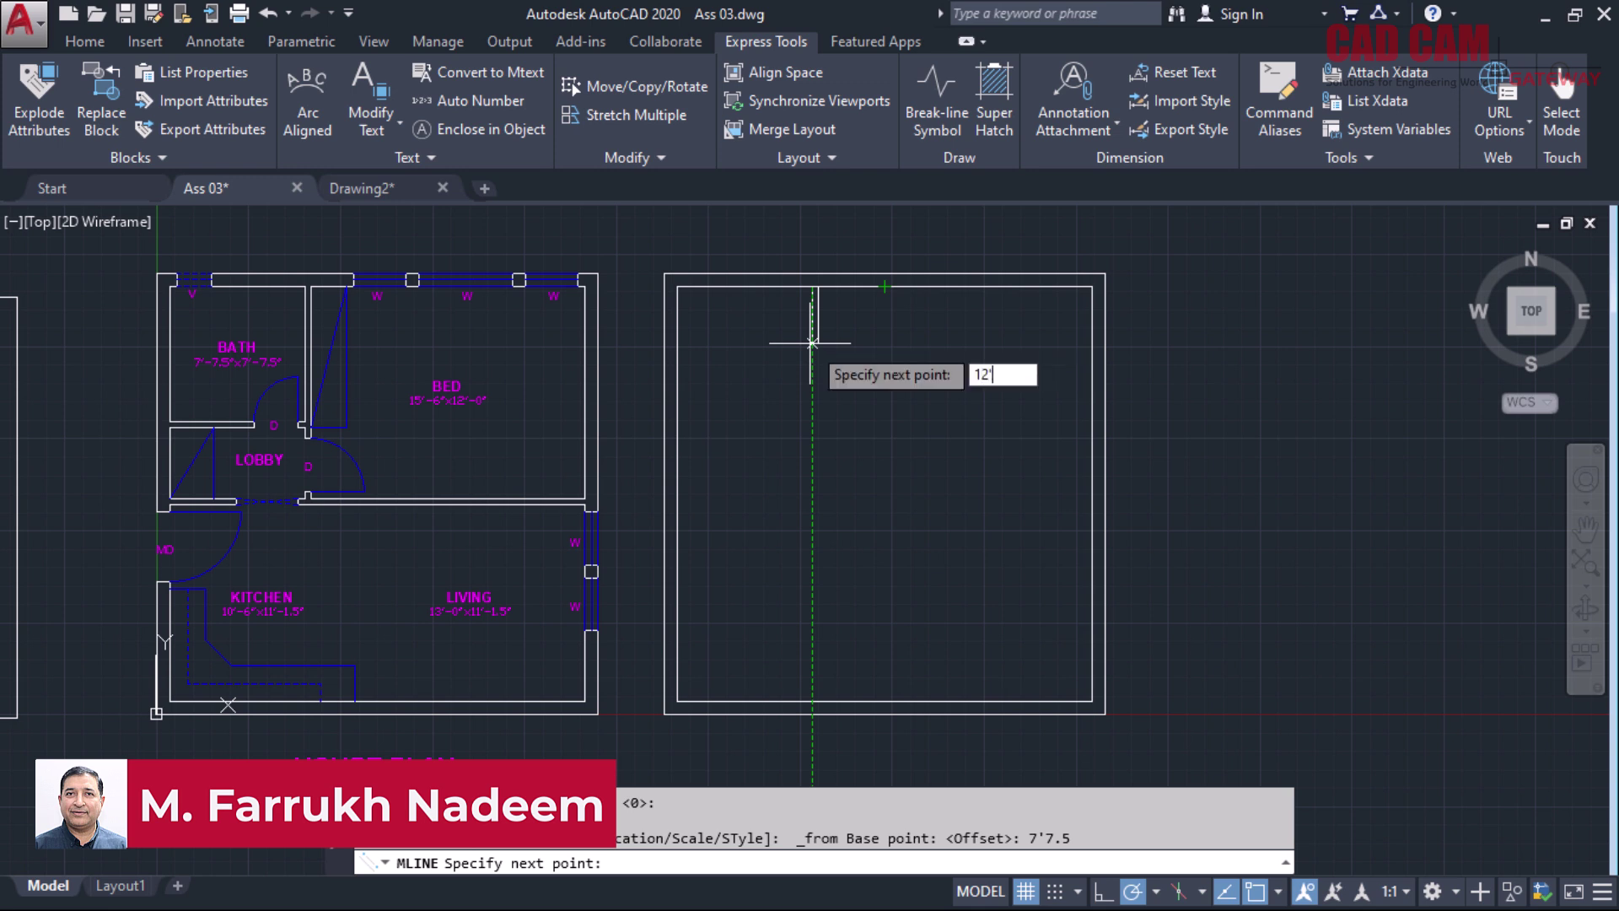
key(Return)
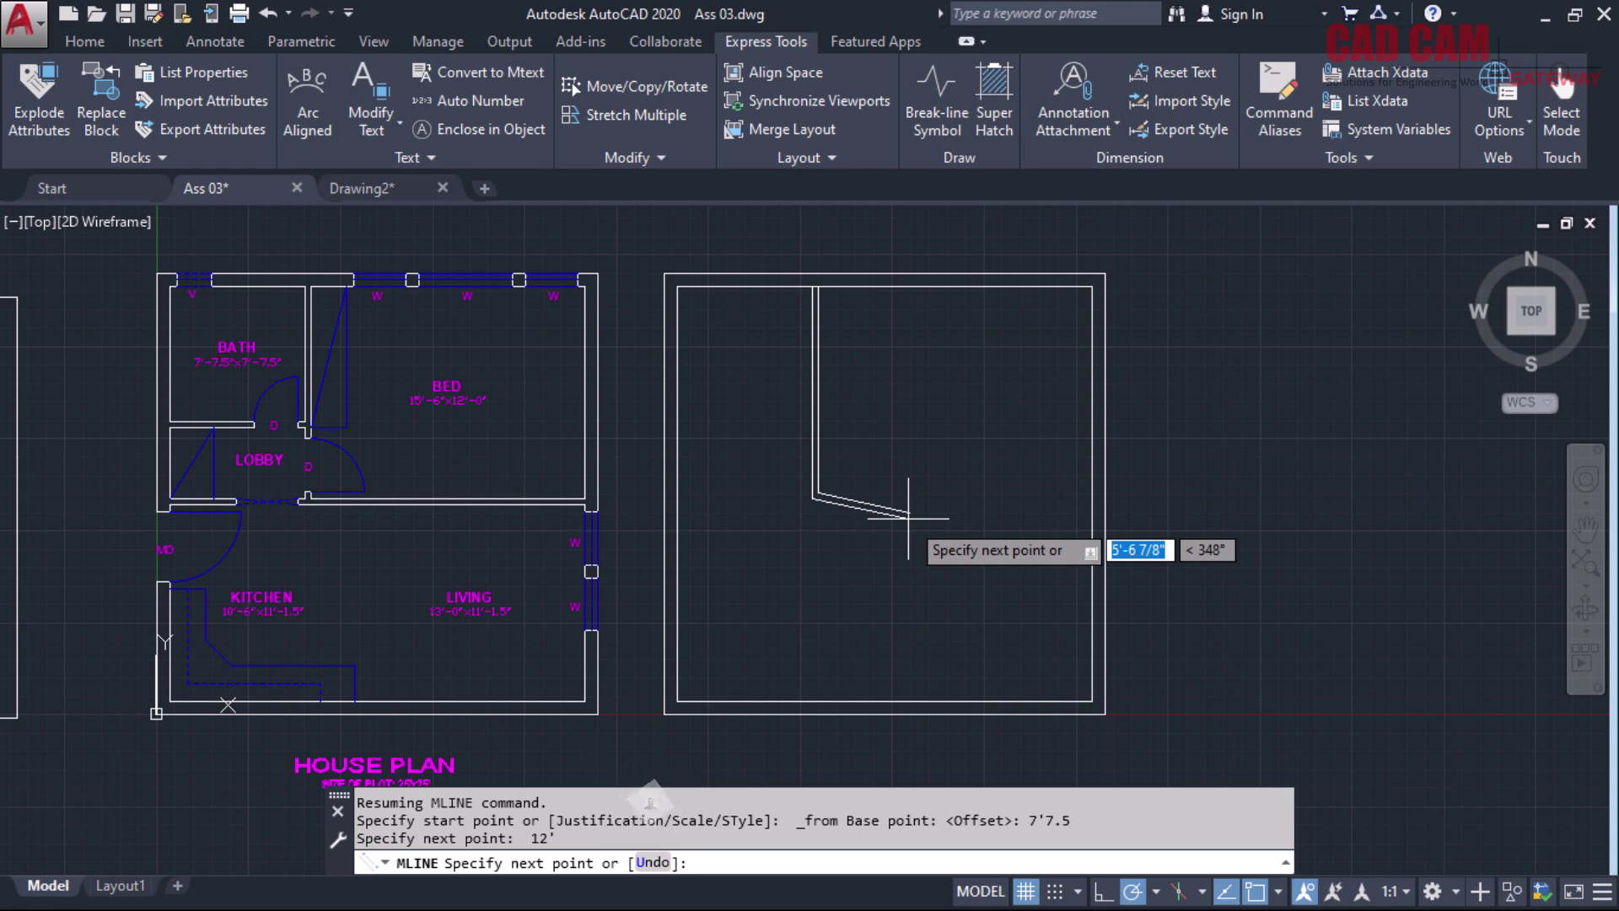
key(Return)
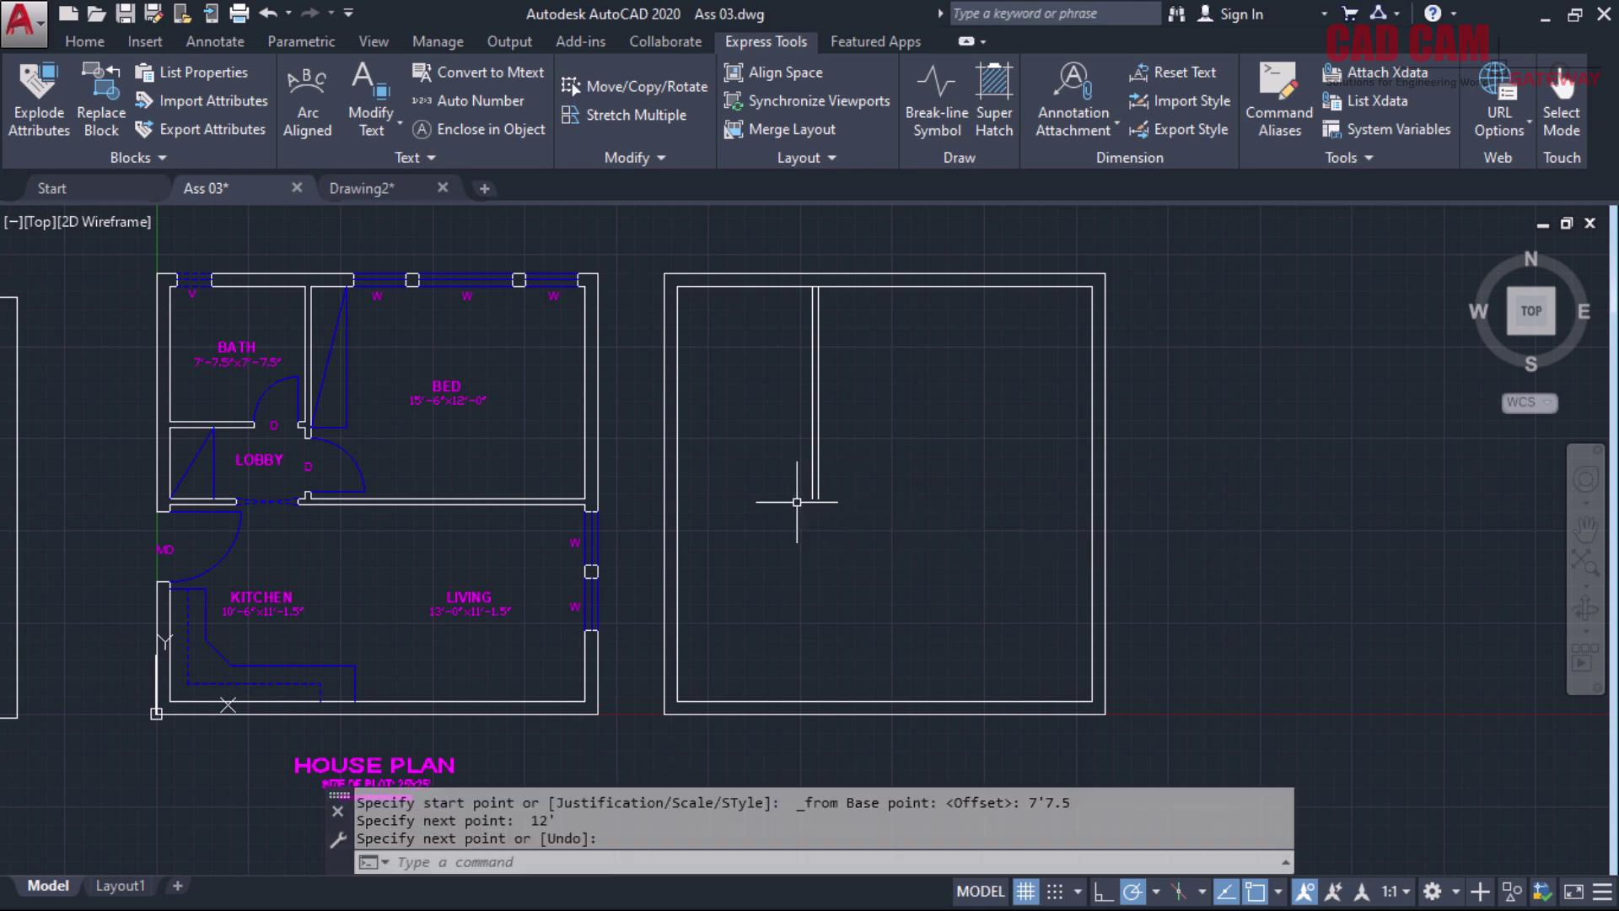
Draw a Top-justified horizontal partition between the square's left and right inner wall faces, level with the lower end of the vertical partition
key(Return)
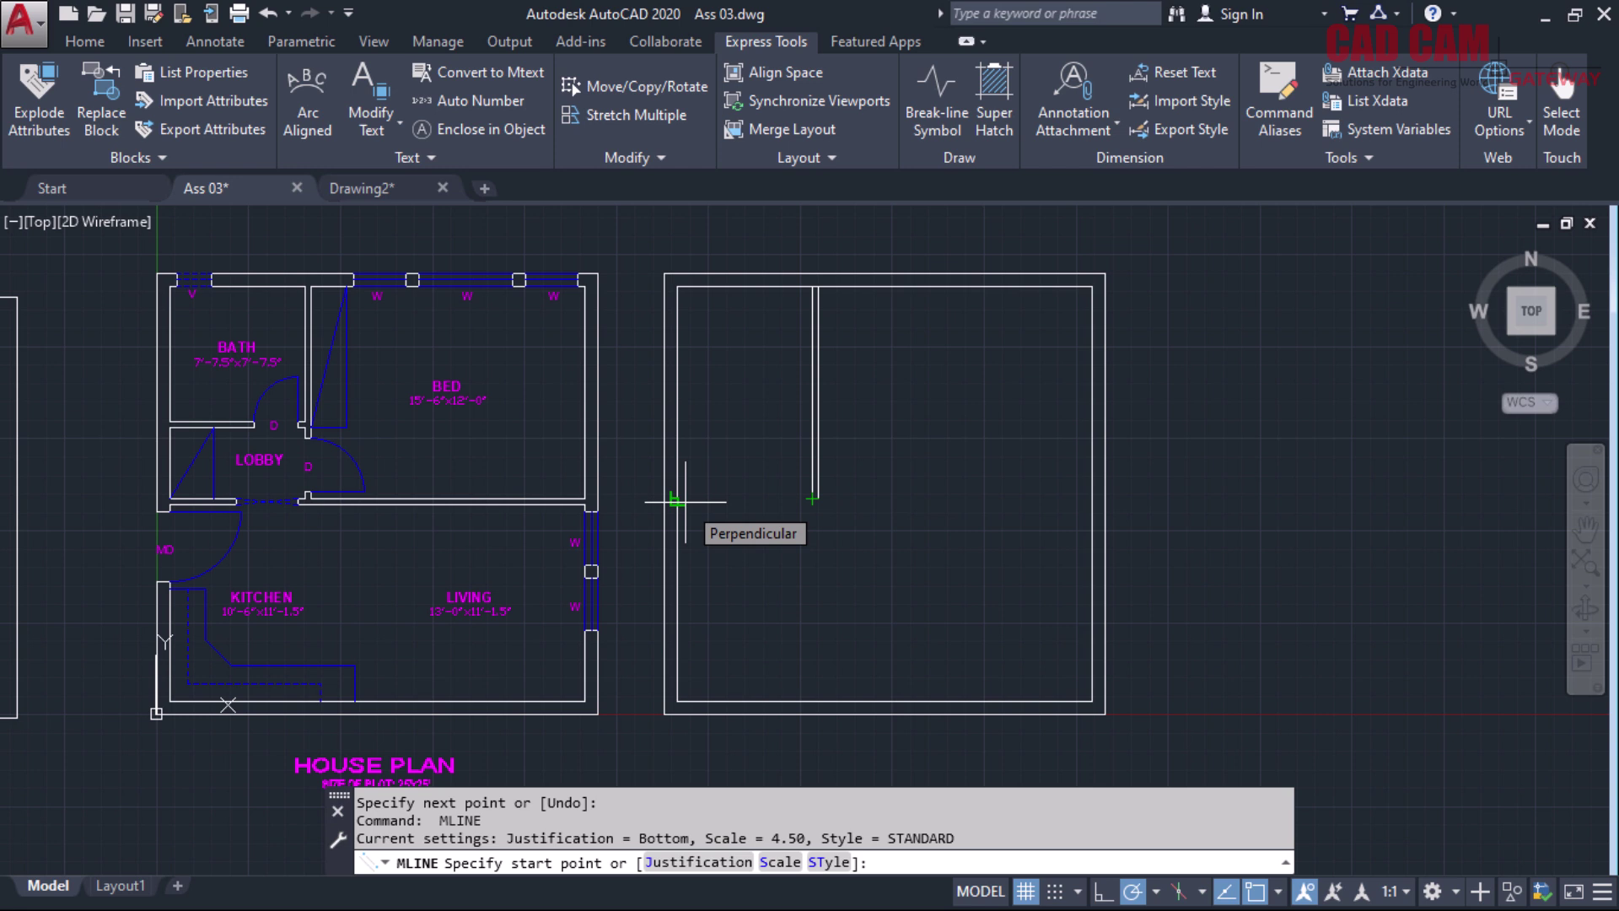
text(j)
key(Return)
text(t)
key(Return)
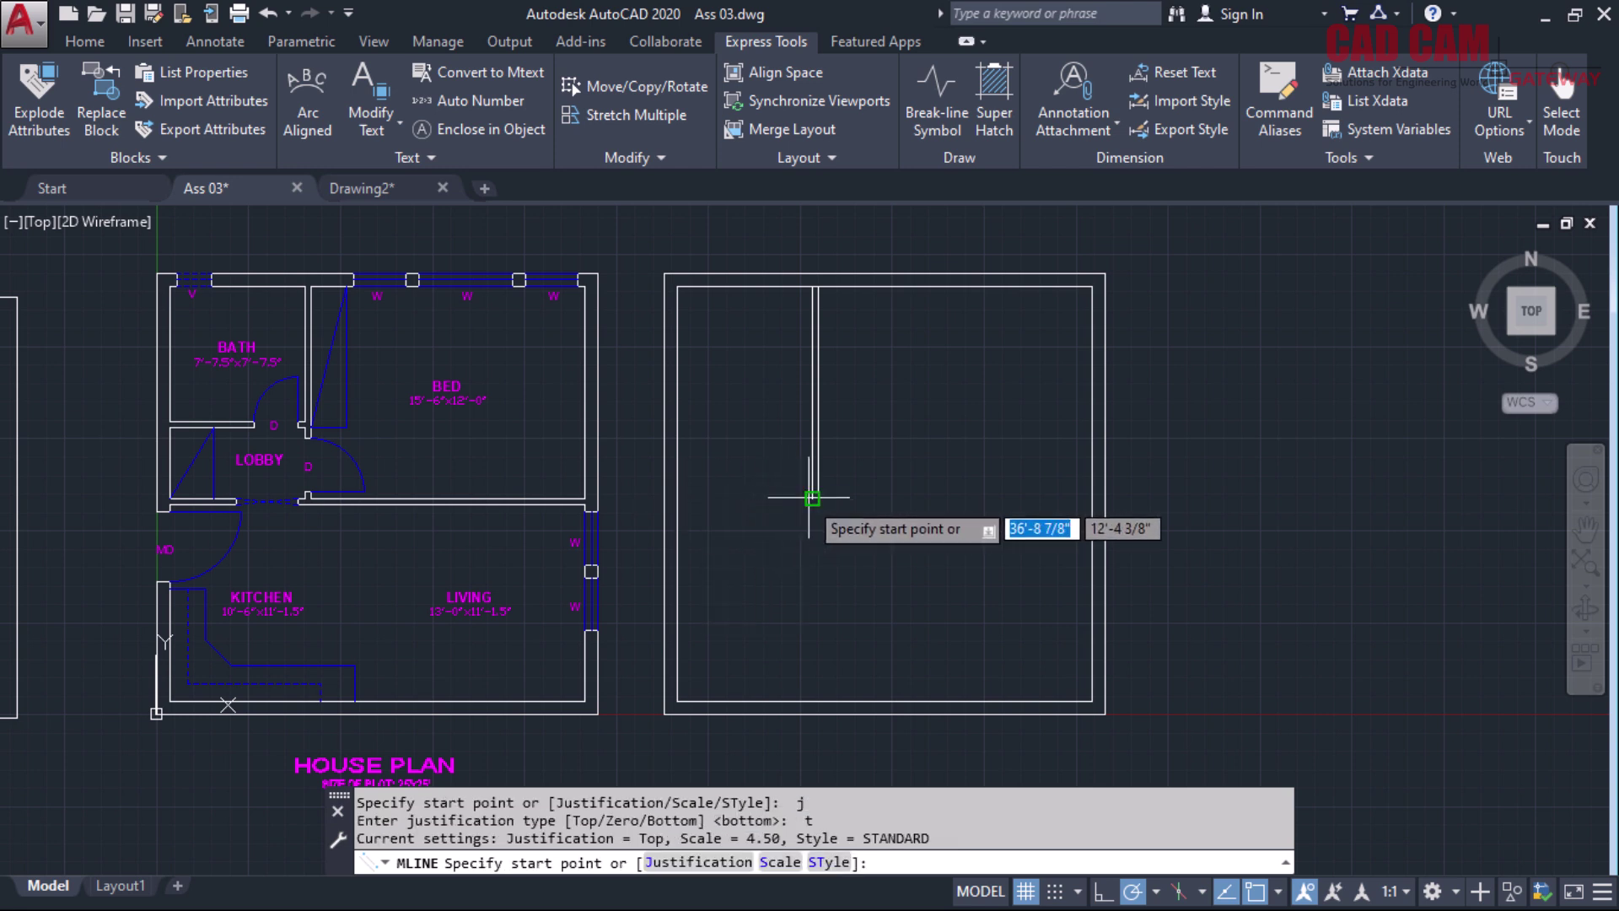
click(679, 498)
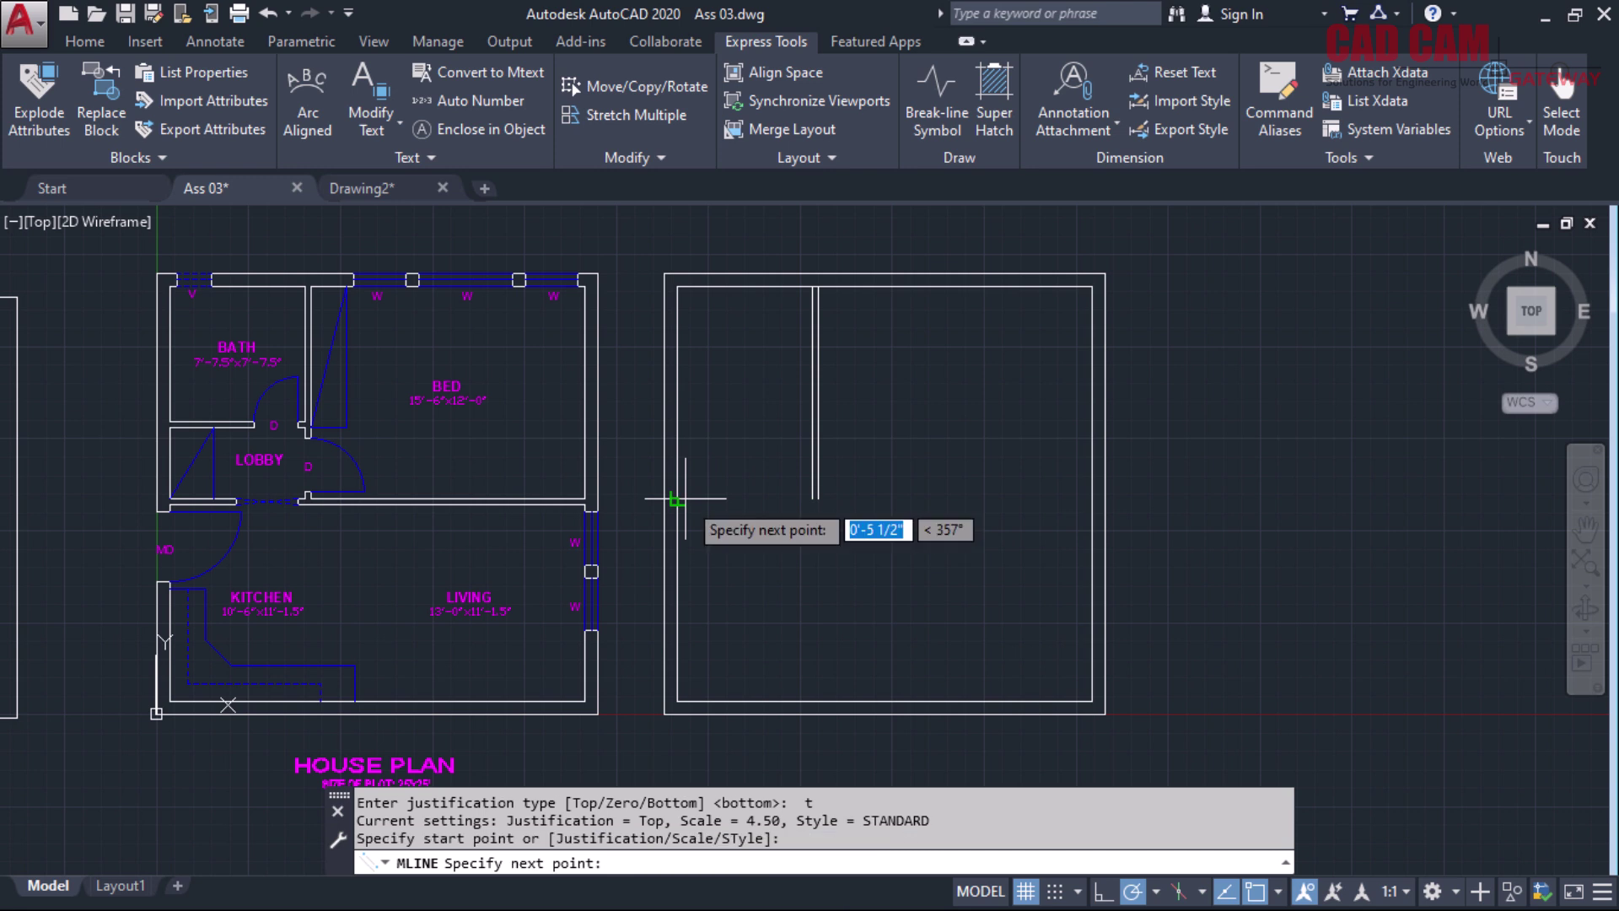
click(1092, 495)
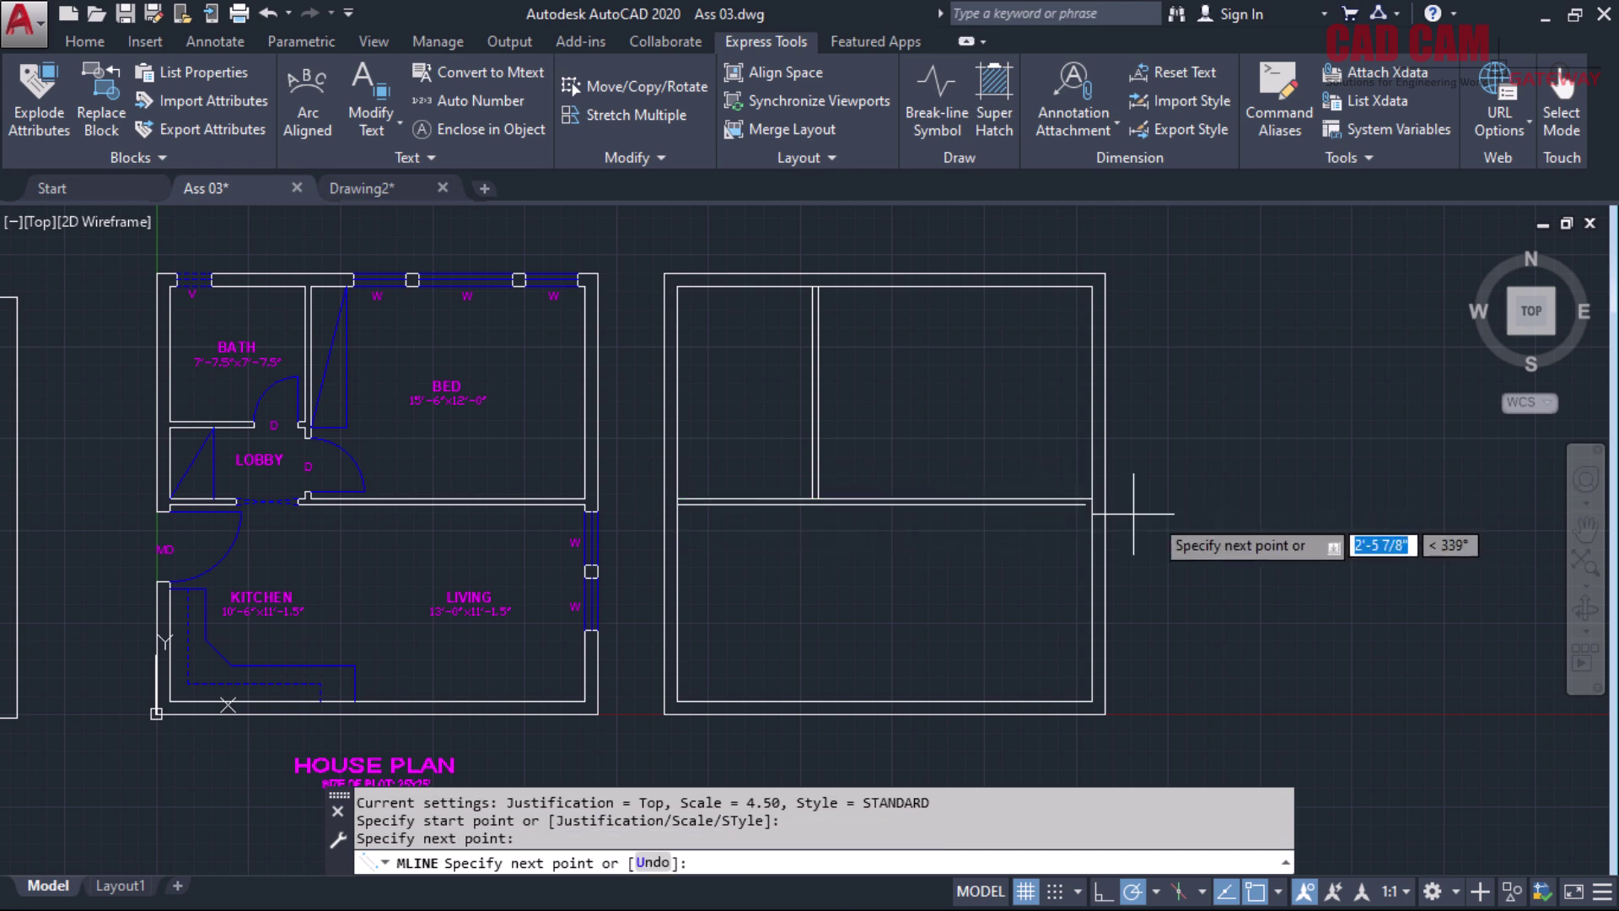
key(Return)
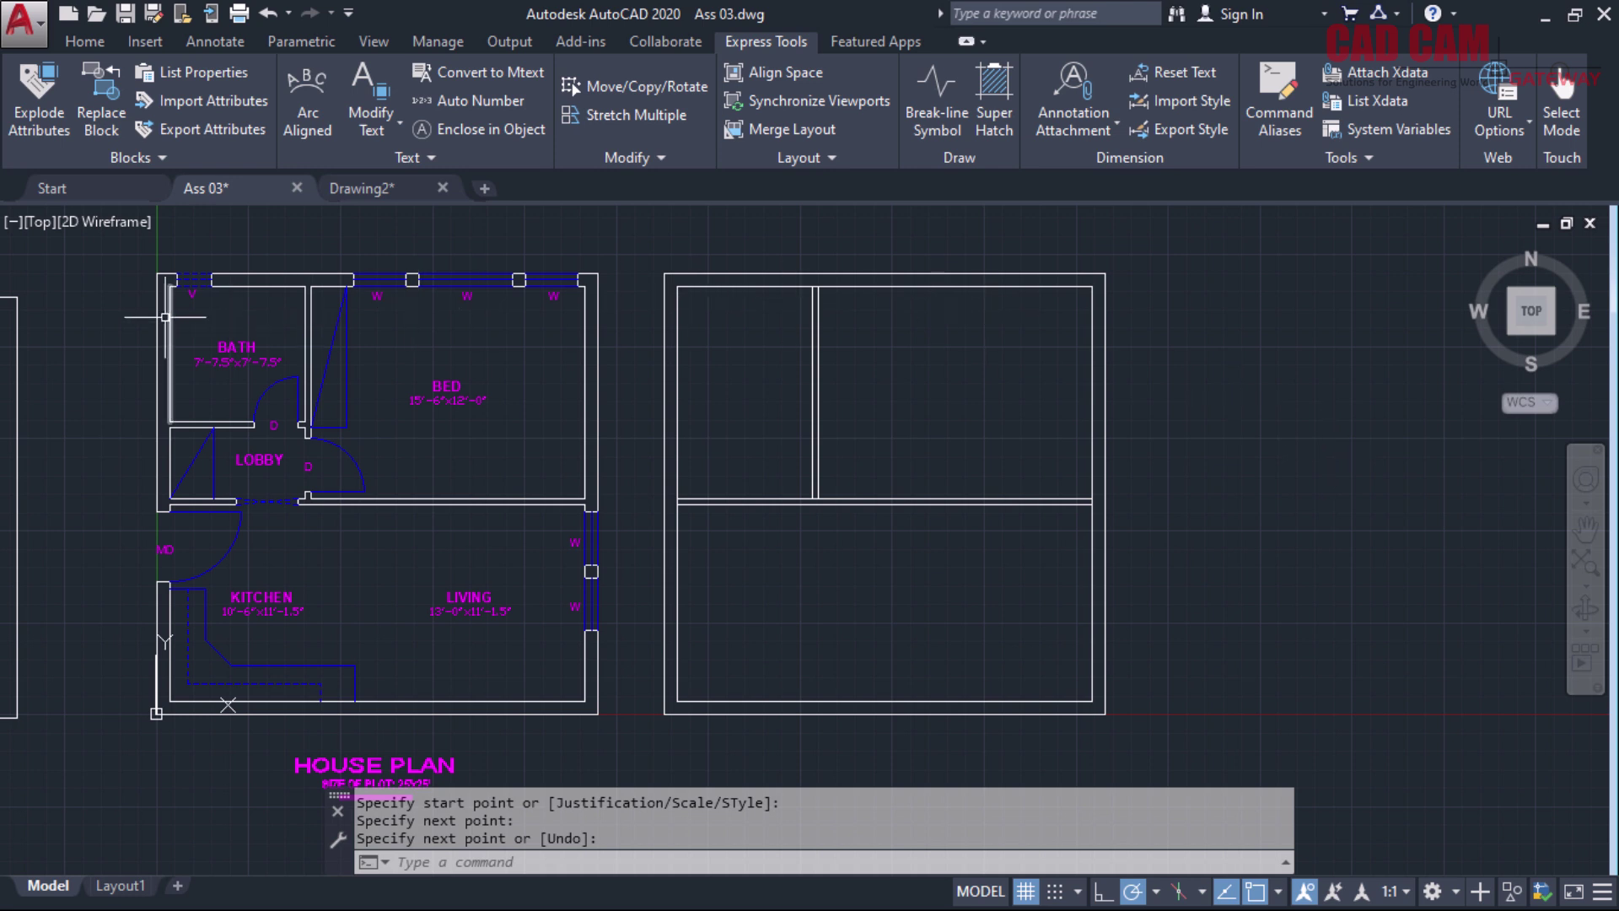
Draw a Top-justified, 4.5-scale horizontal partition from the left inner wall face, 7'7.5" below the upper-left inner corner, to the vertical partition
scroll(153, 291, up, 2)
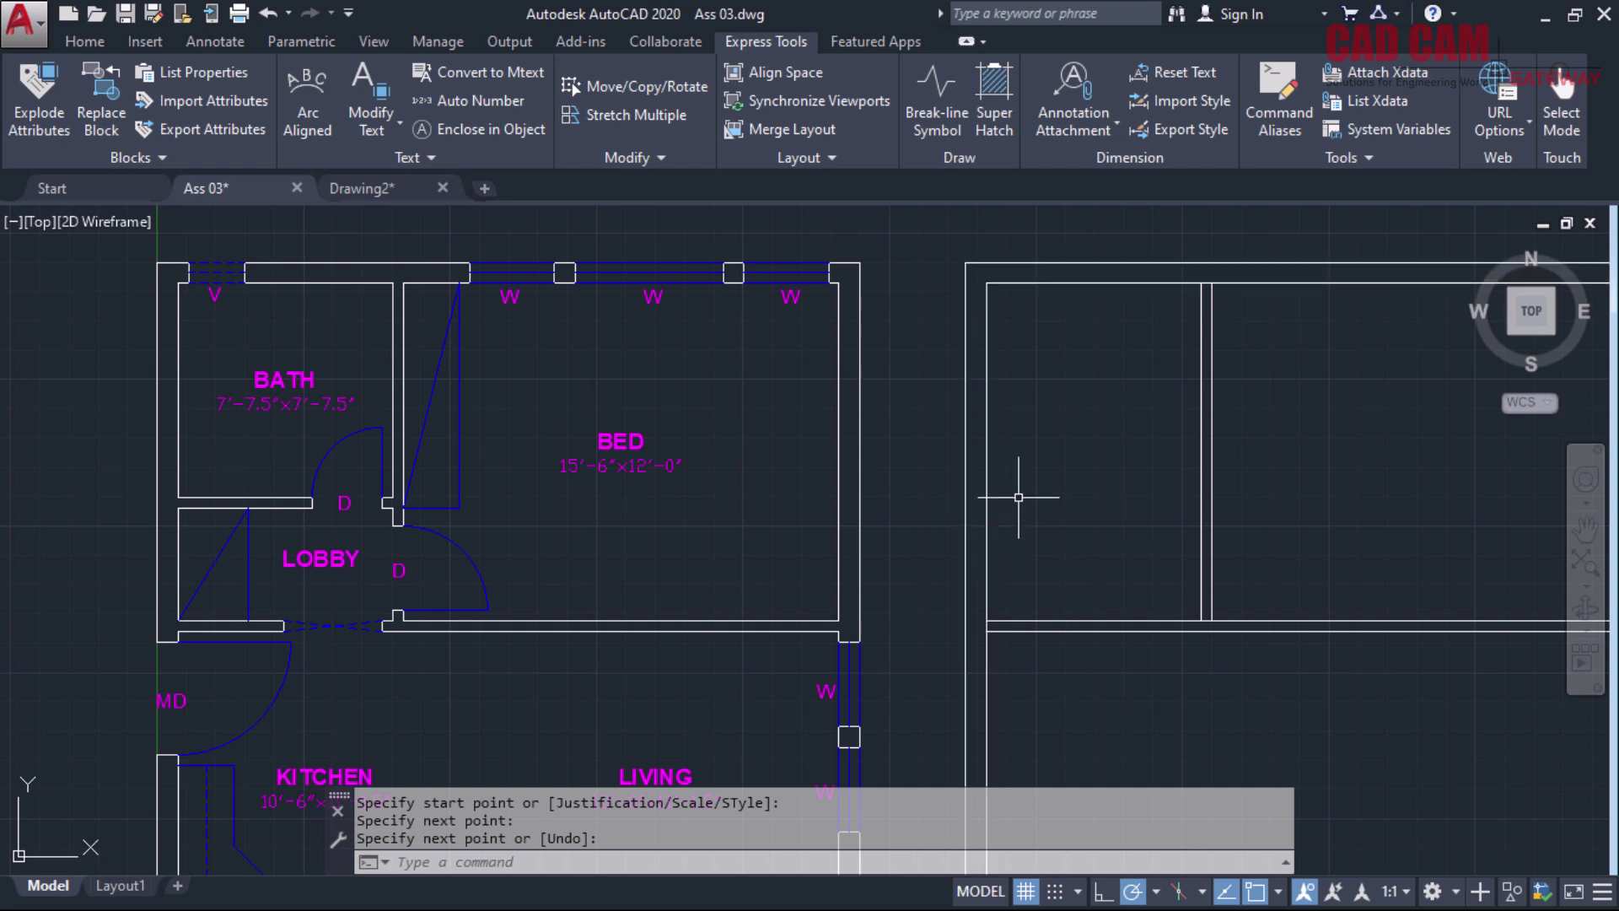
text(ML)
key(Return)
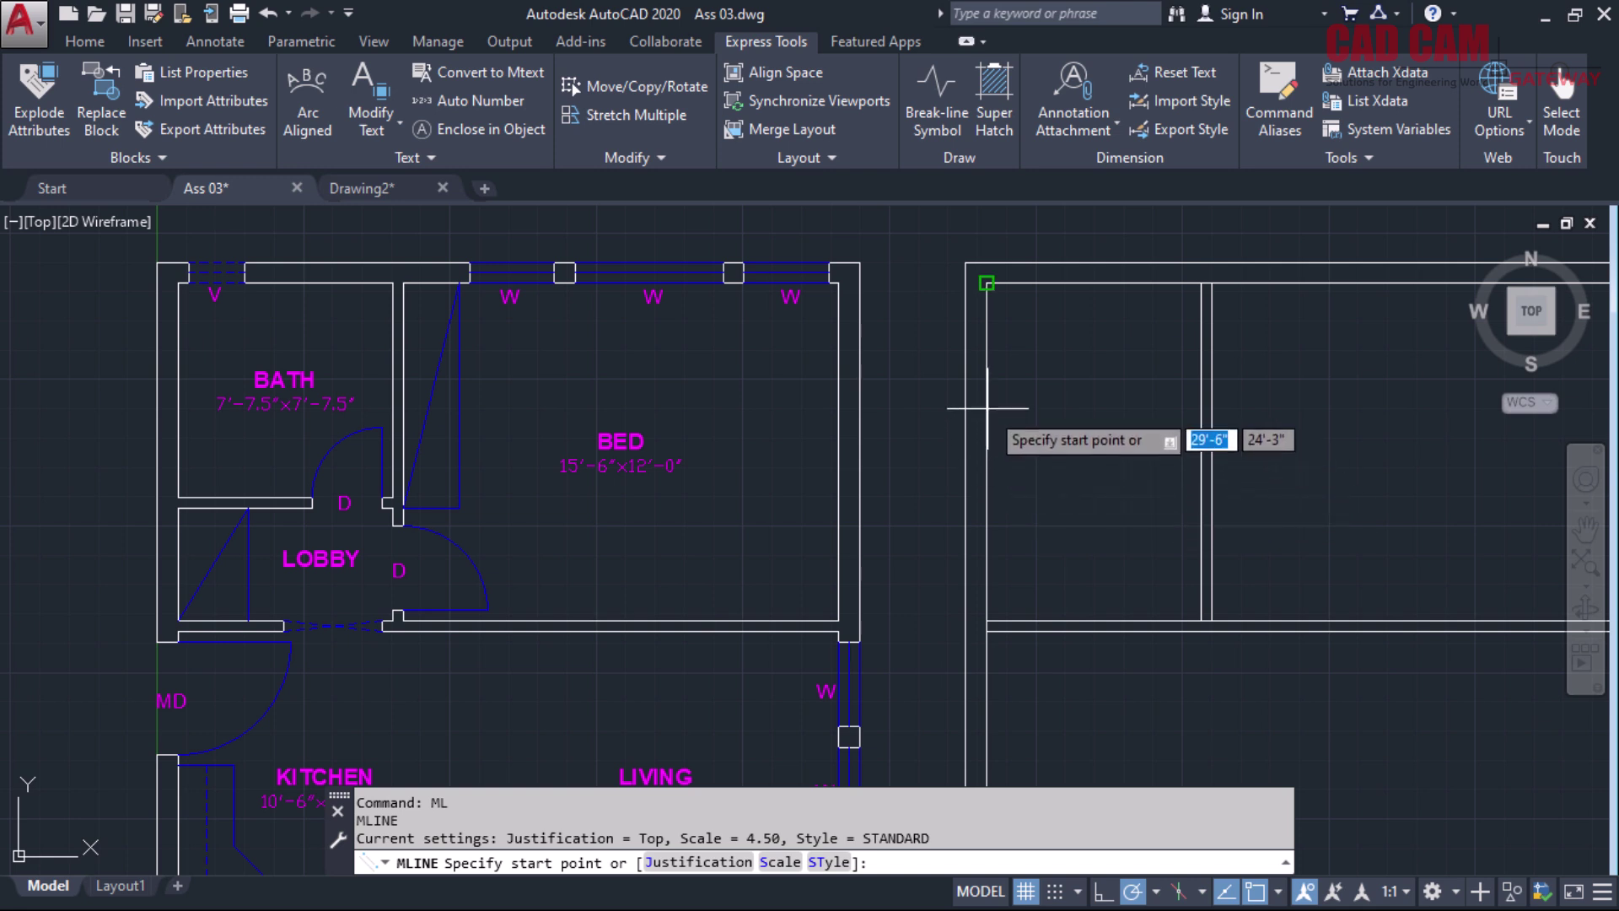
shift+right_click(999, 371)
click(1030, 357)
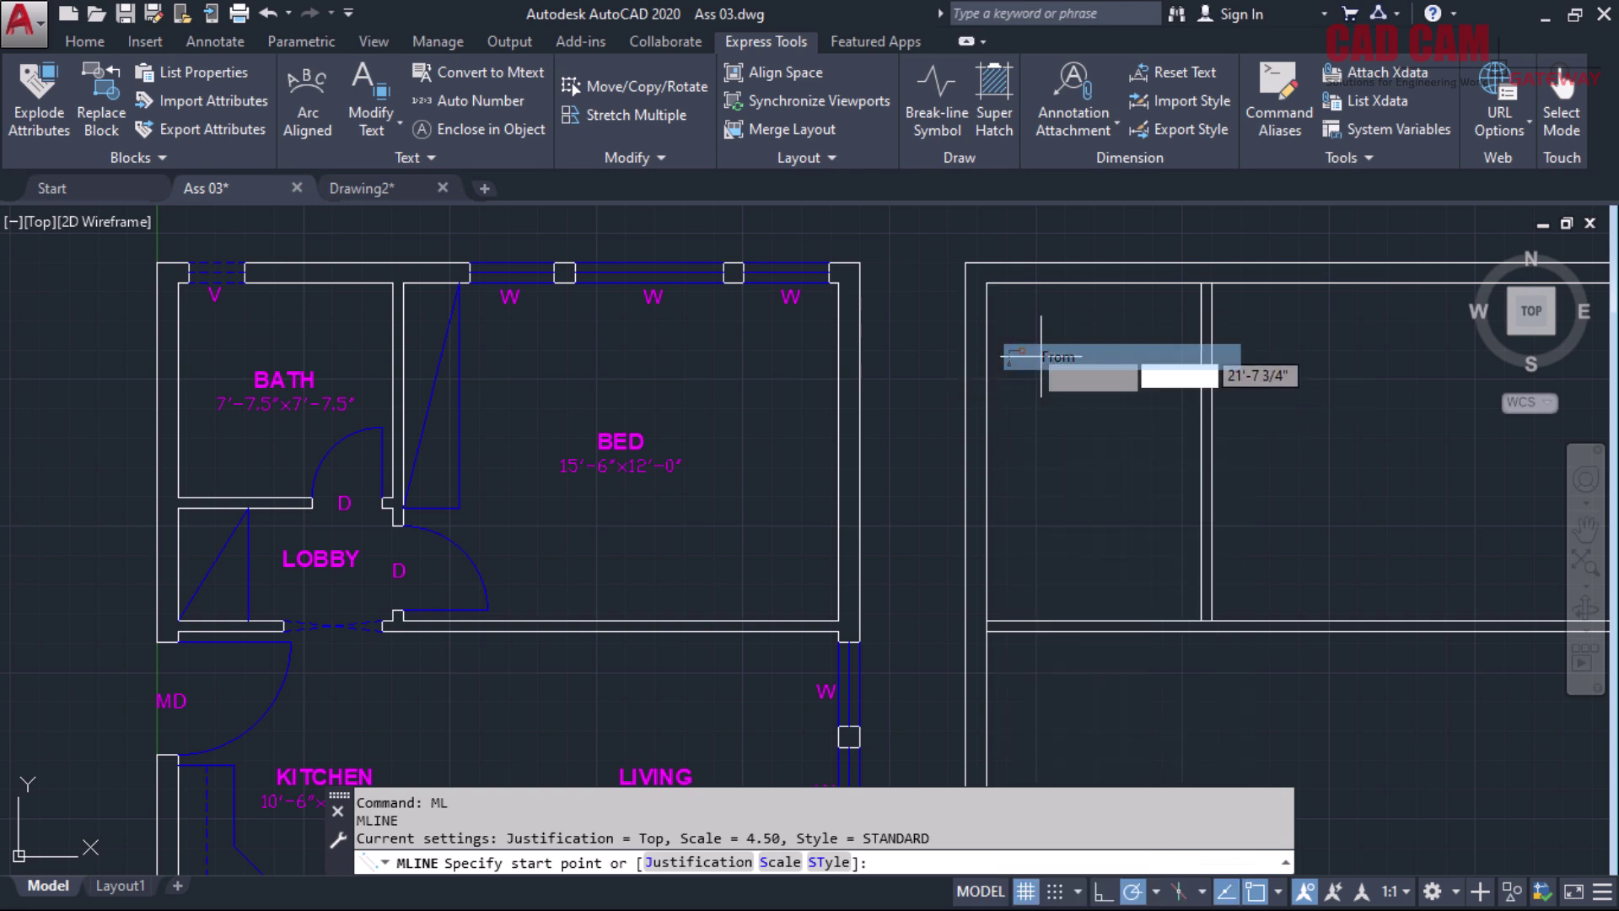
click(987, 283)
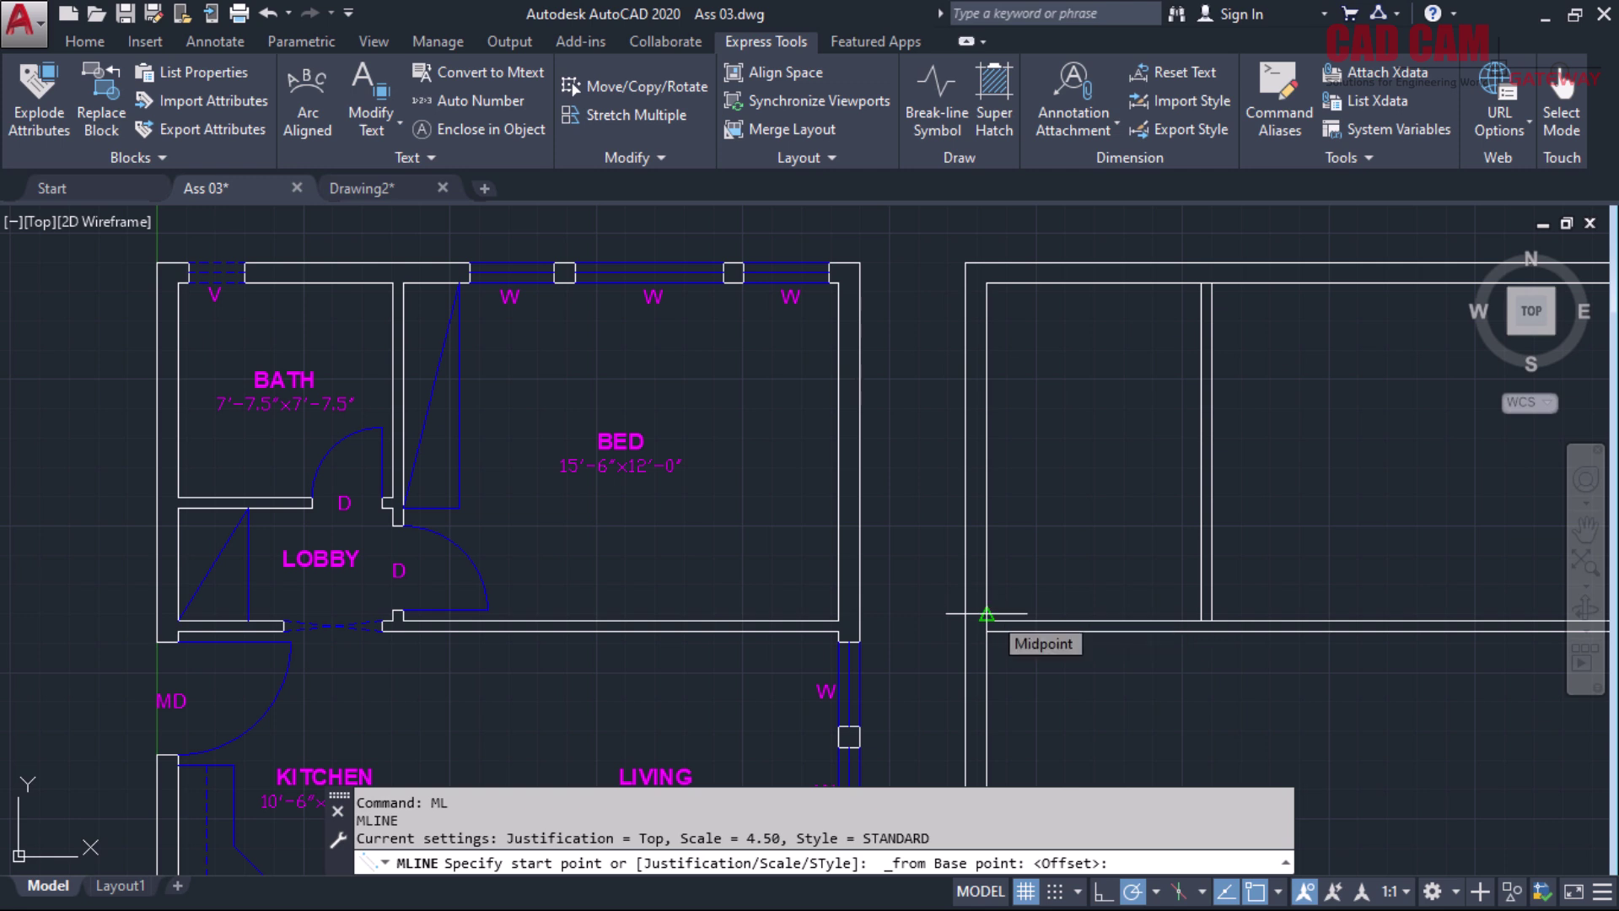
text(7'7.5)
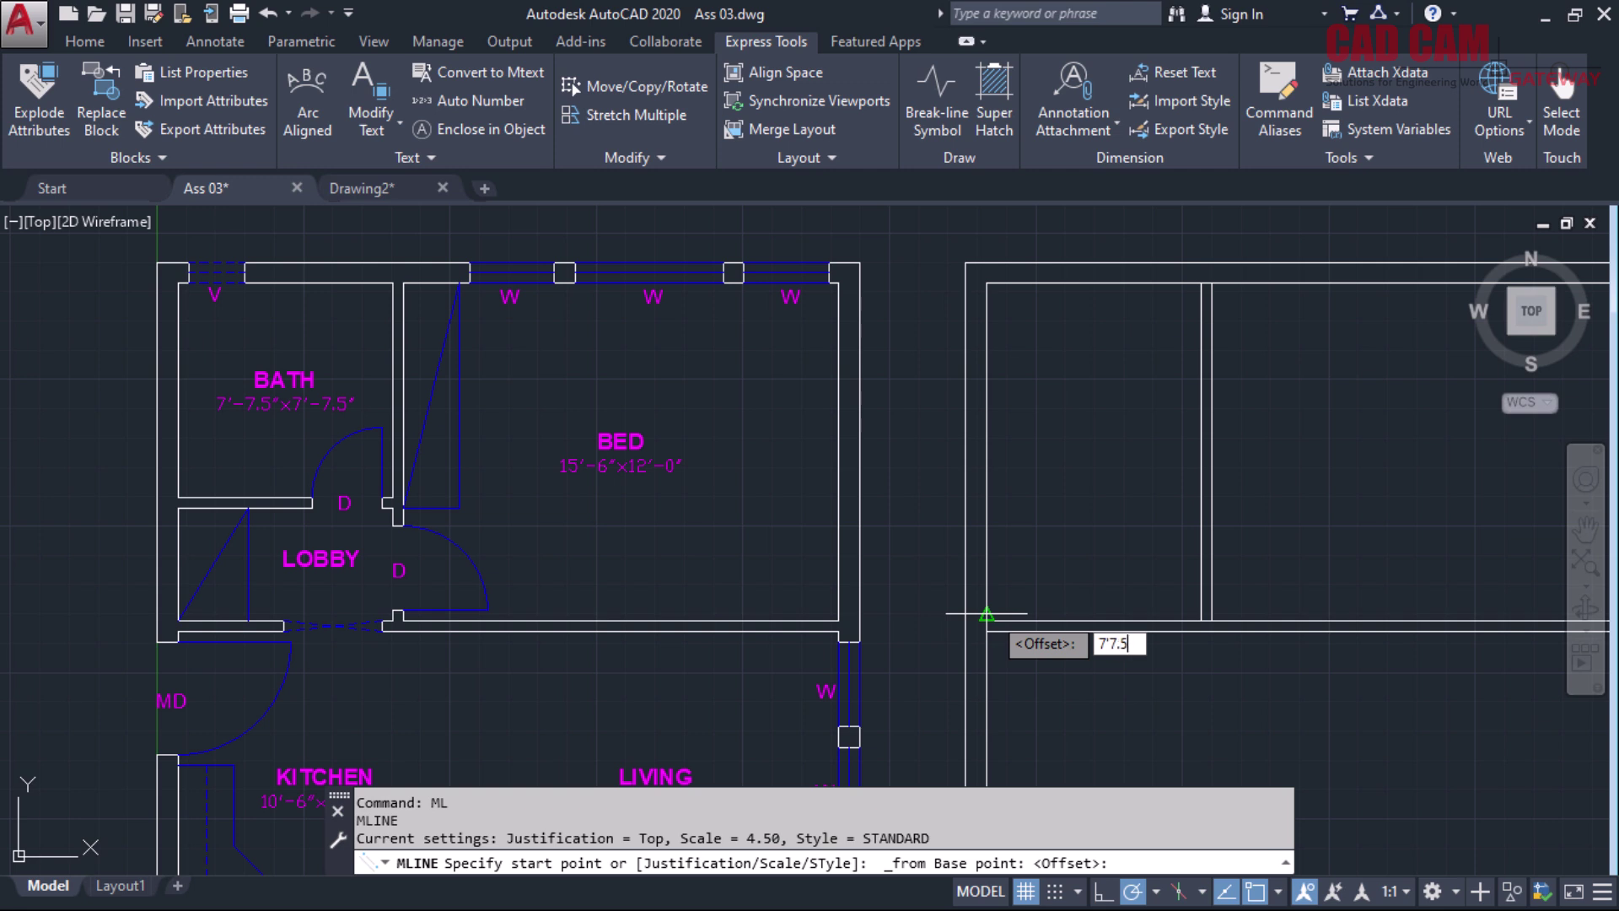
key(Return)
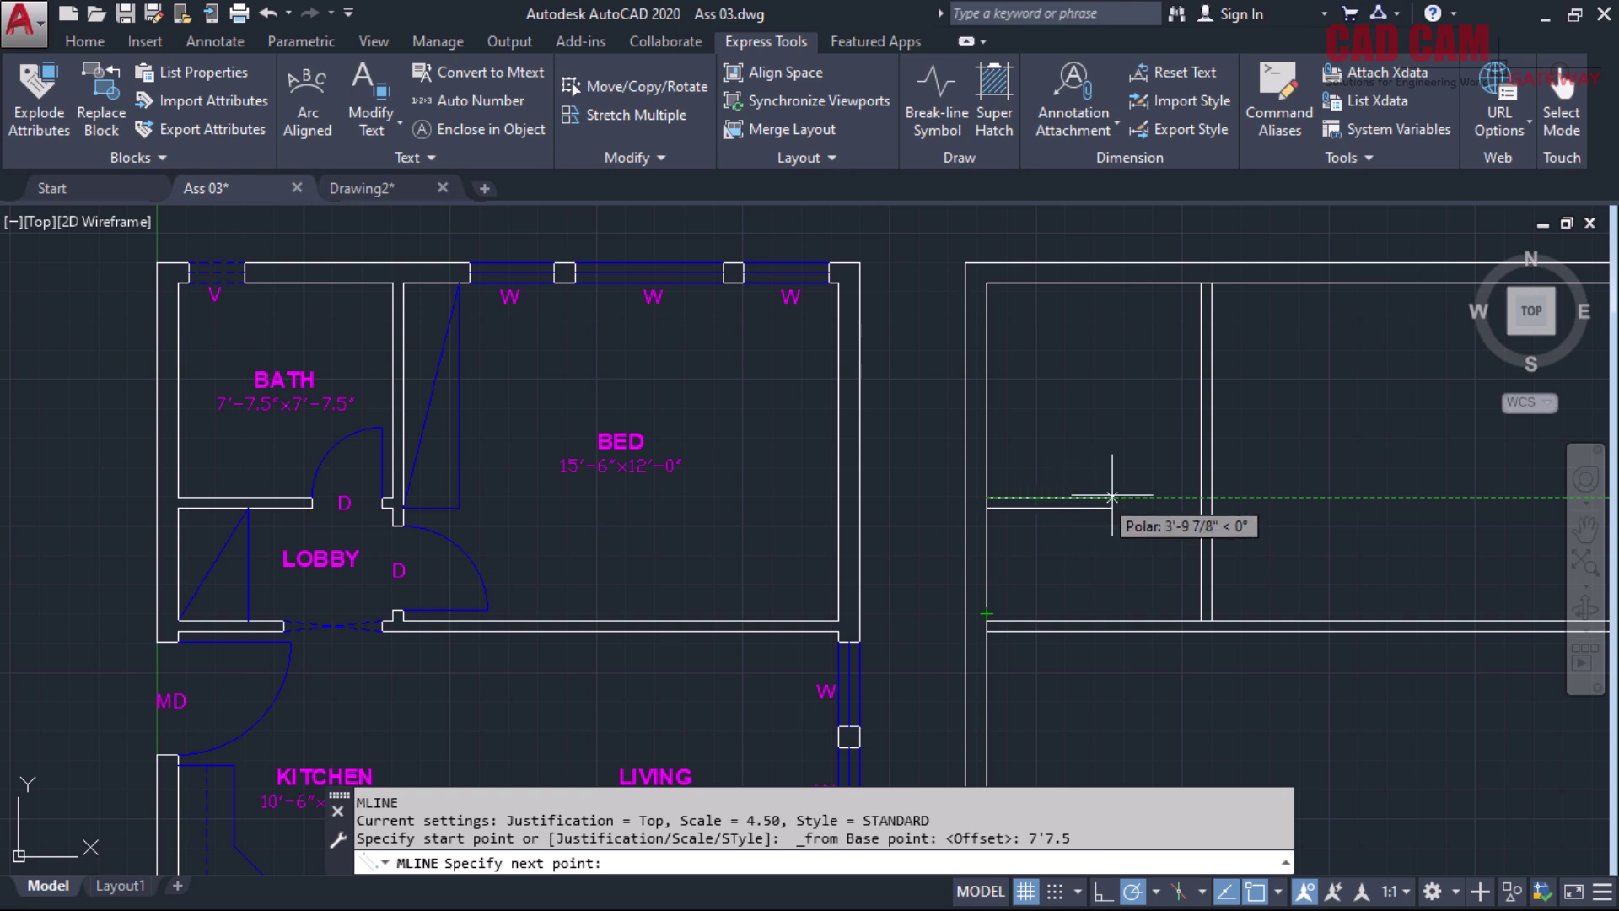
click(1205, 500)
right_click(1299, 441)
click(1328, 453)
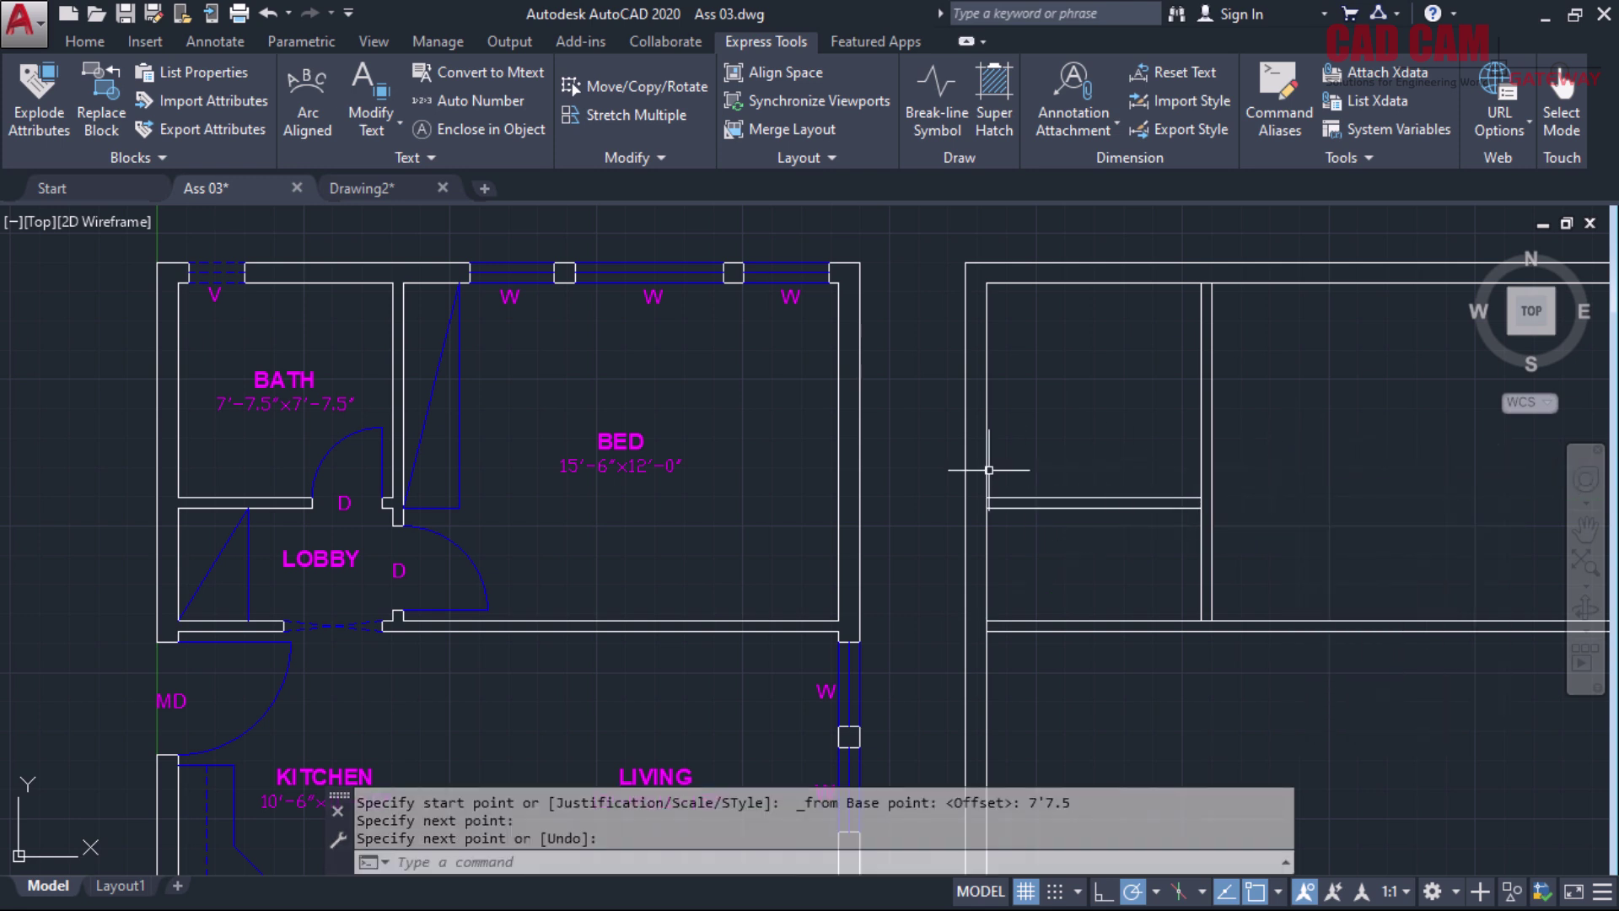
Open the junction between the vertical partition's upper end and the upper outer wall using the Open Tee multiline edit tool
scroll(989, 470, down, 4)
scroll(978, 489, up, 2)
scroll(972, 498, down, 2)
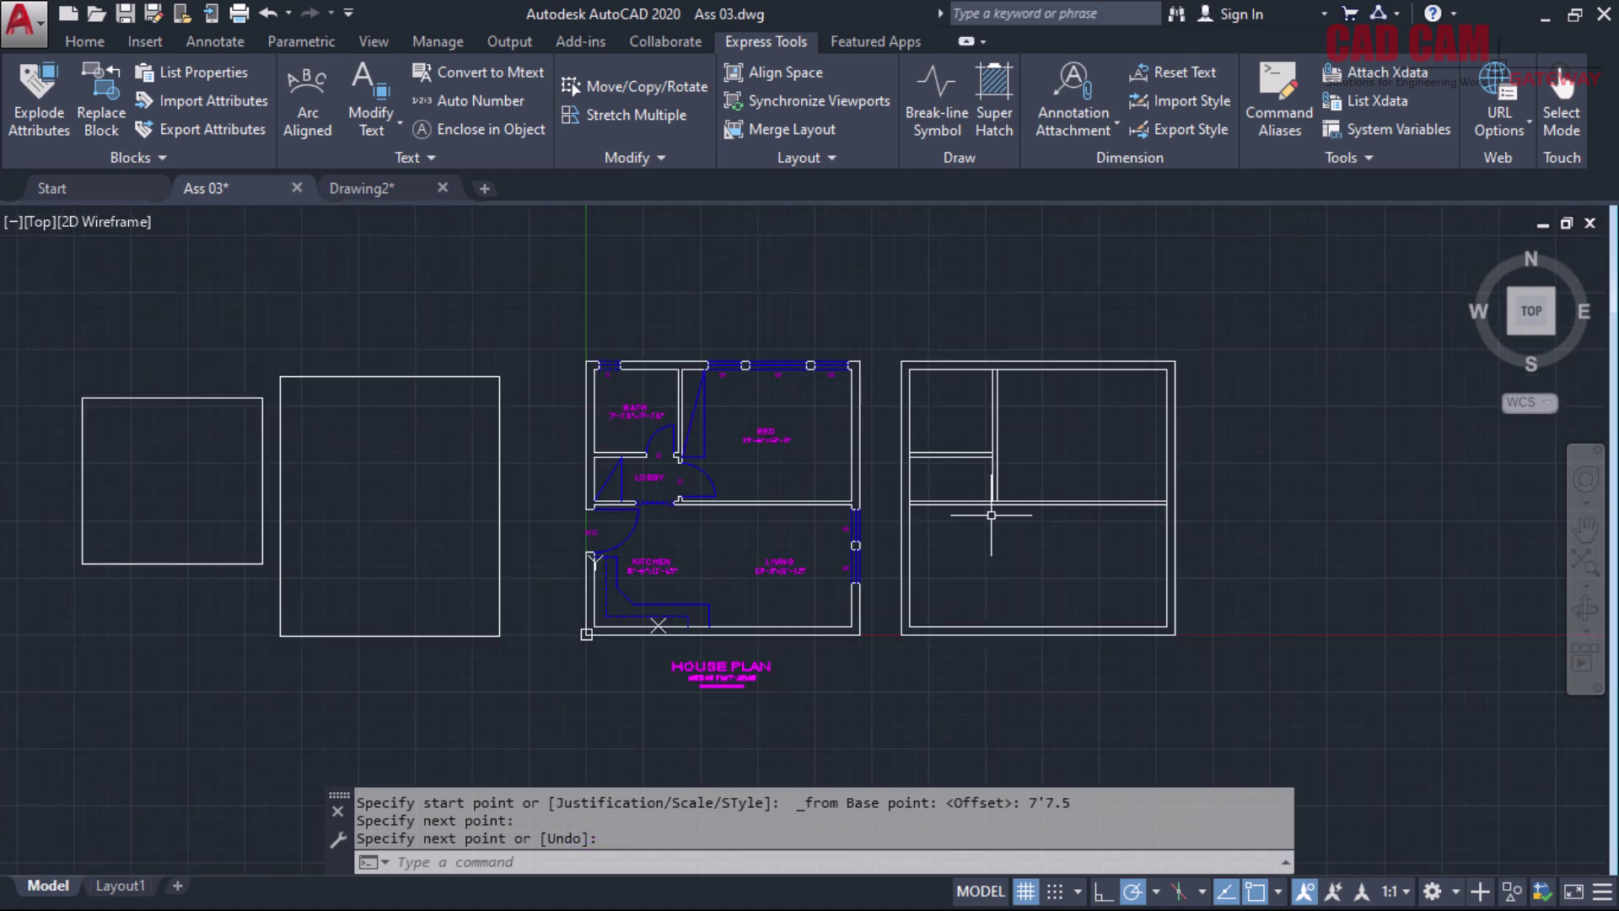
scroll(1031, 534, up, 2)
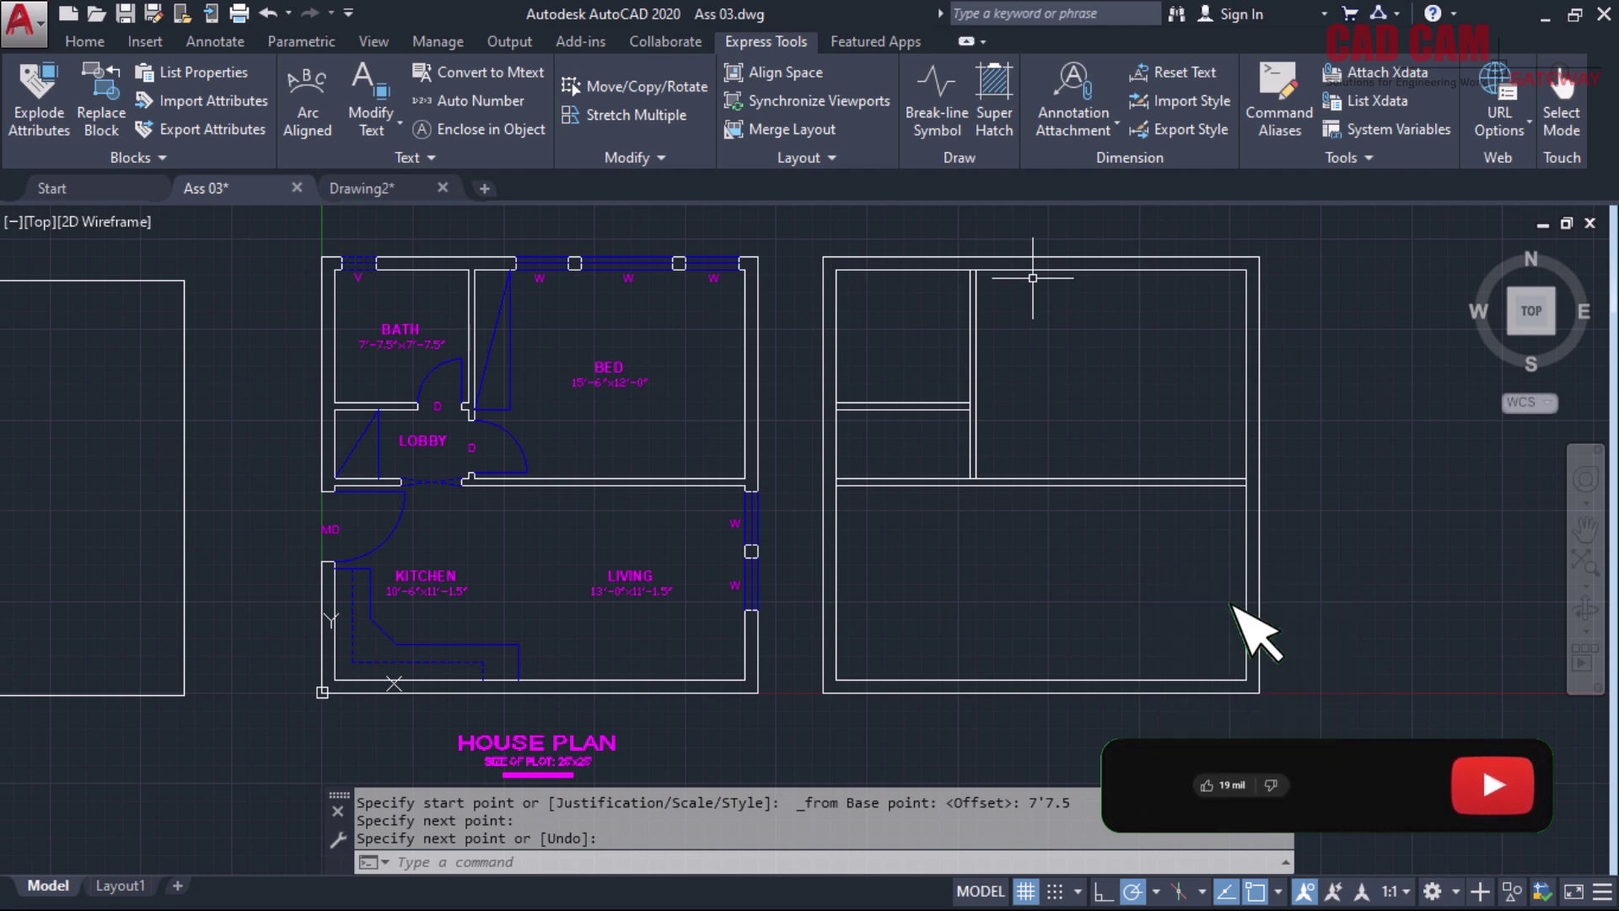
scroll(946, 266, up, 2)
text(MLE)
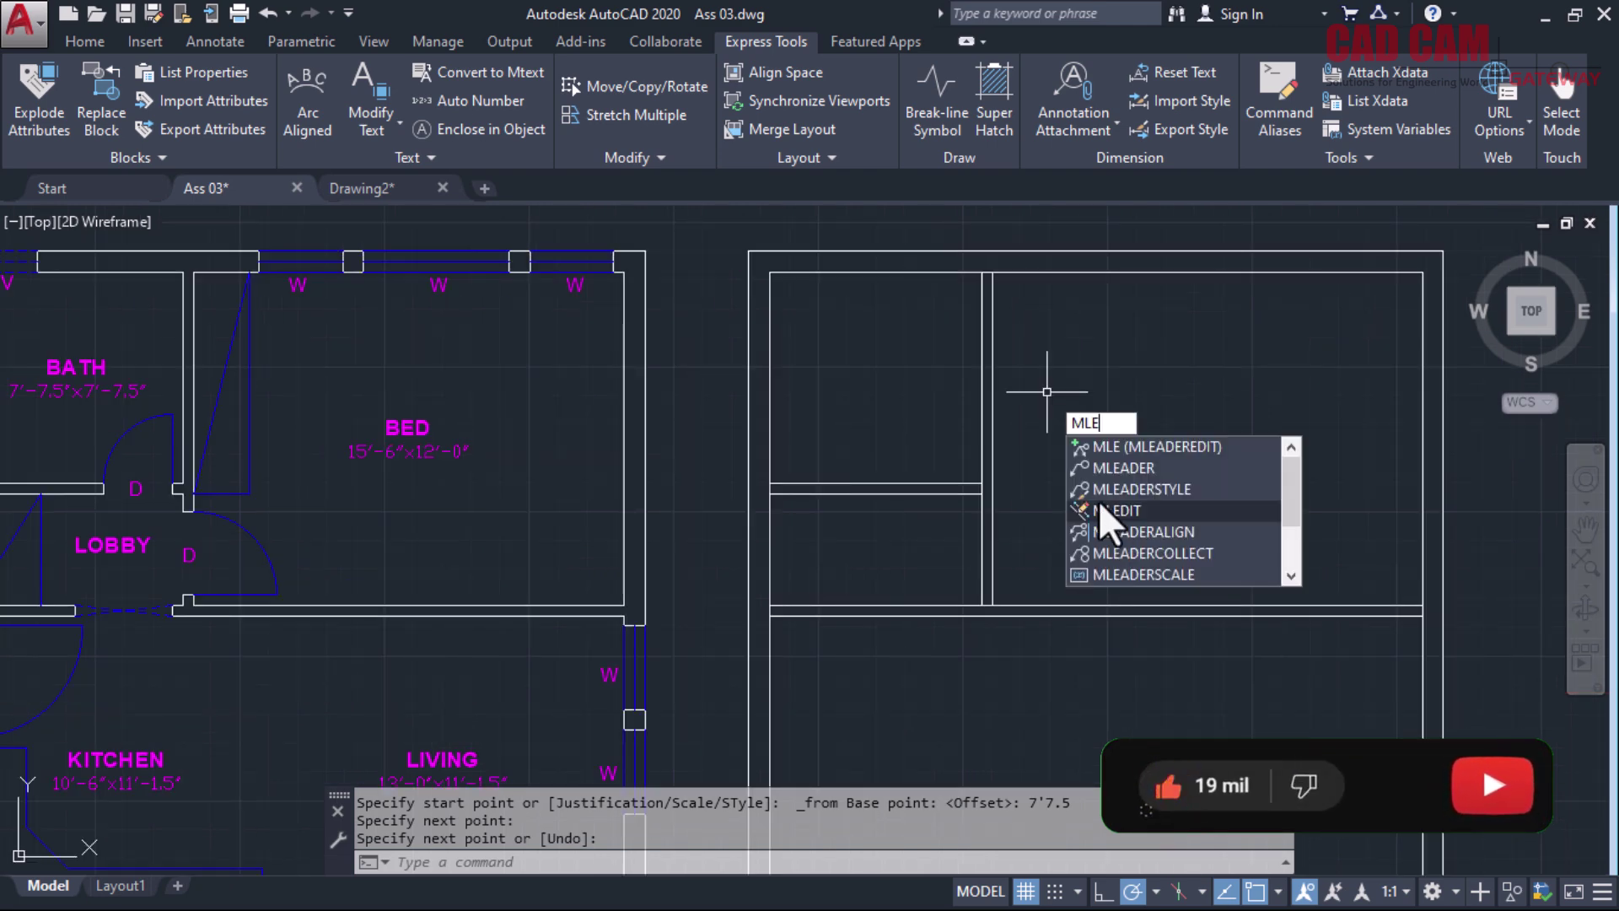
click(1099, 519)
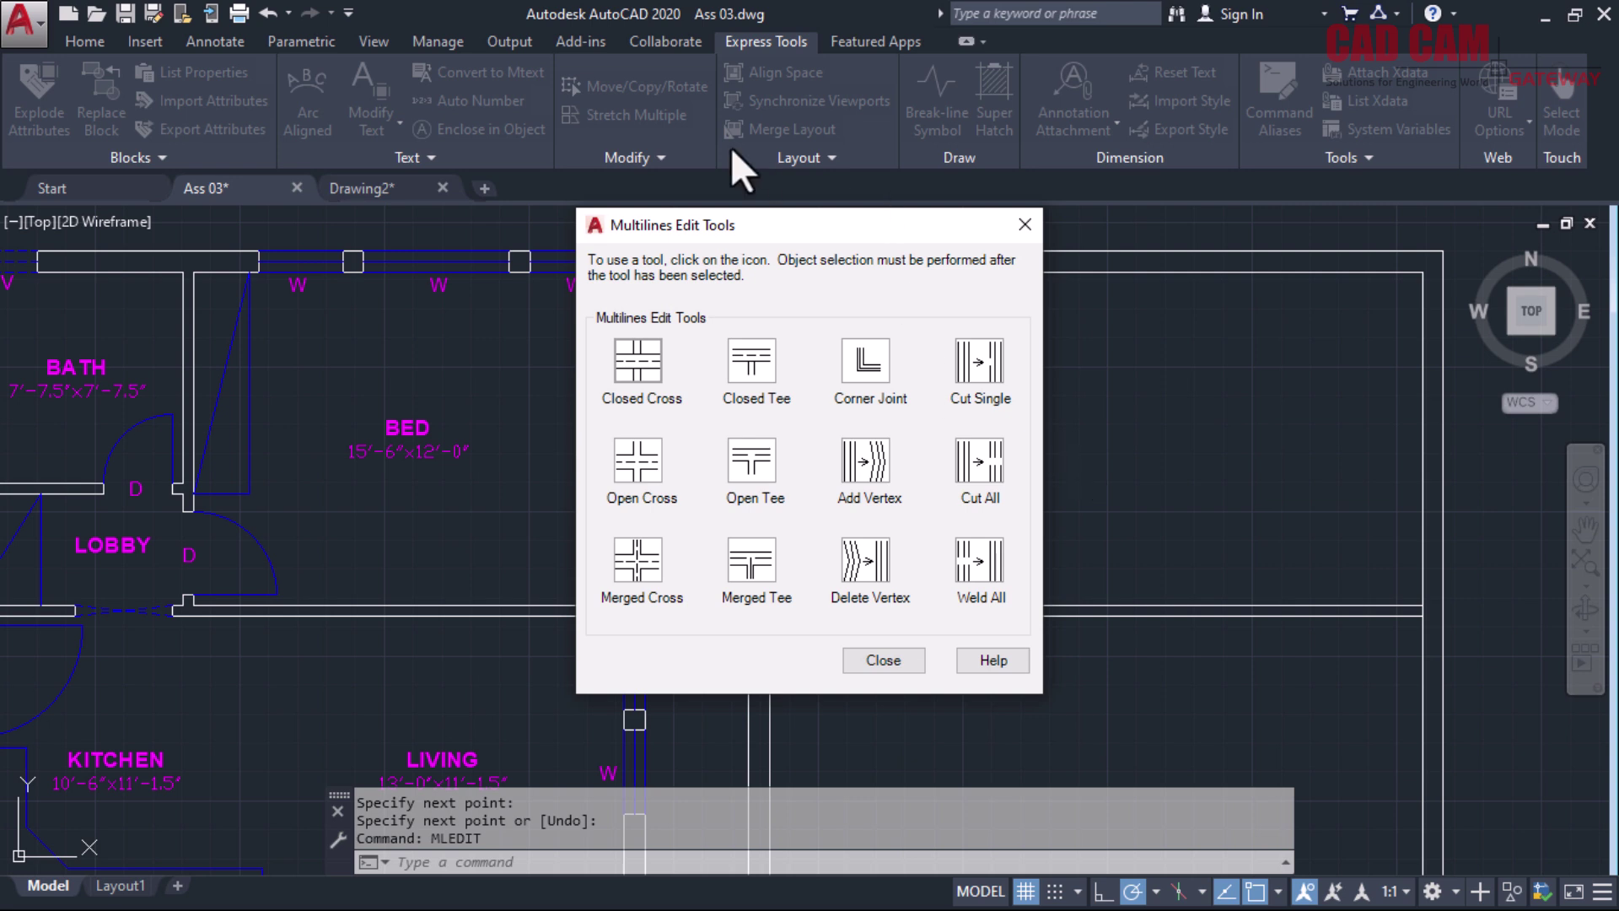
drag(776, 236, 469, 119)
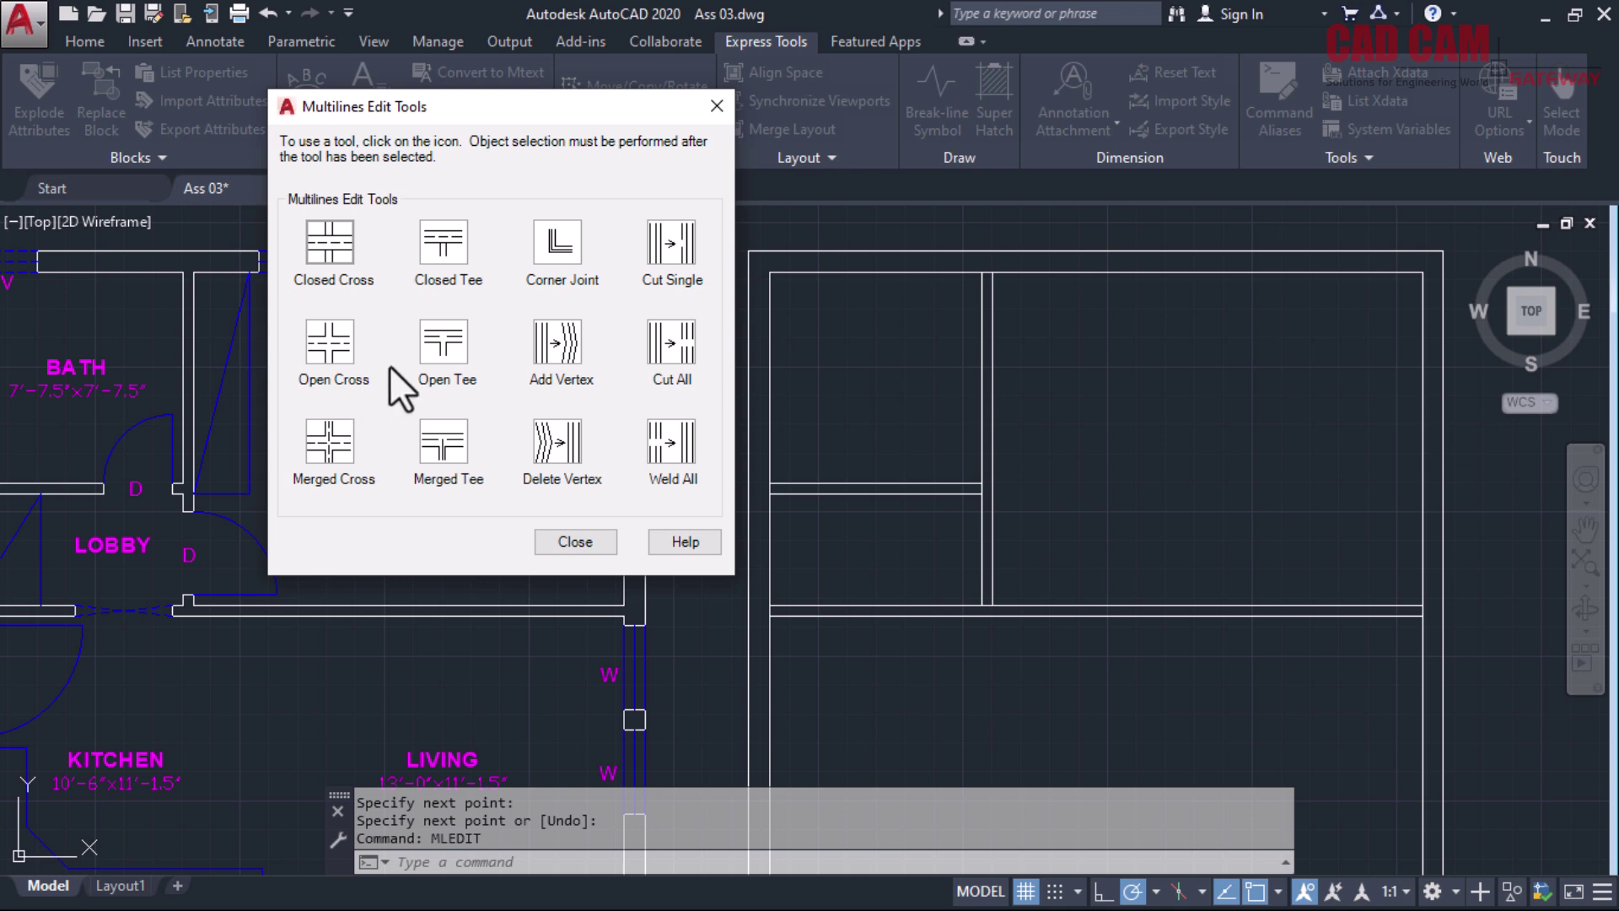
click(443, 341)
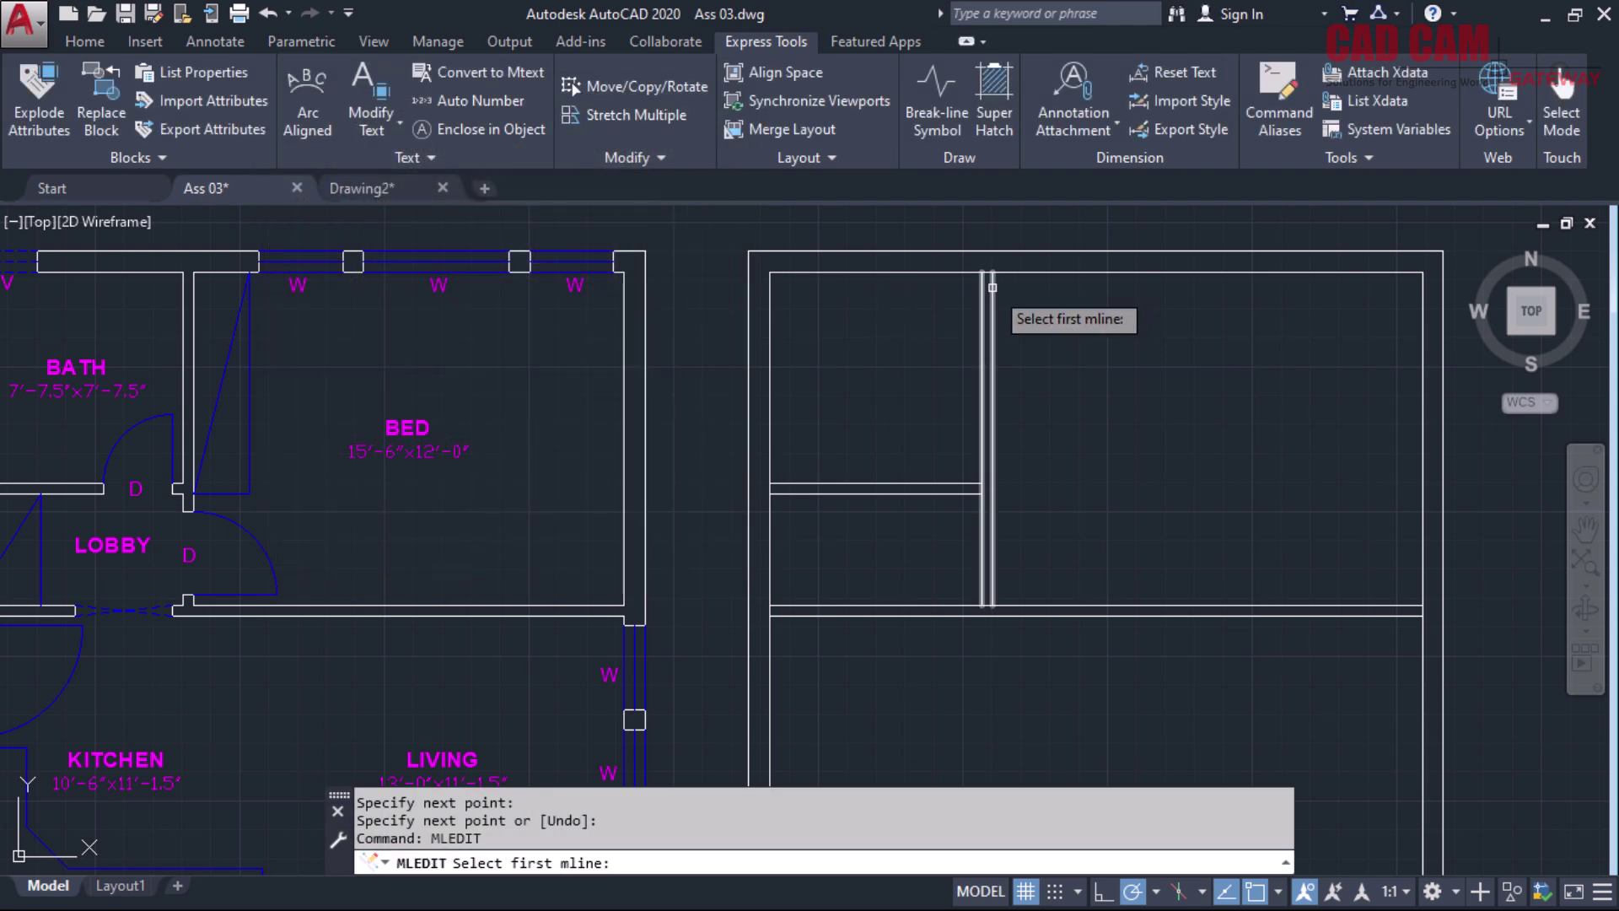
click(993, 288)
click(1017, 271)
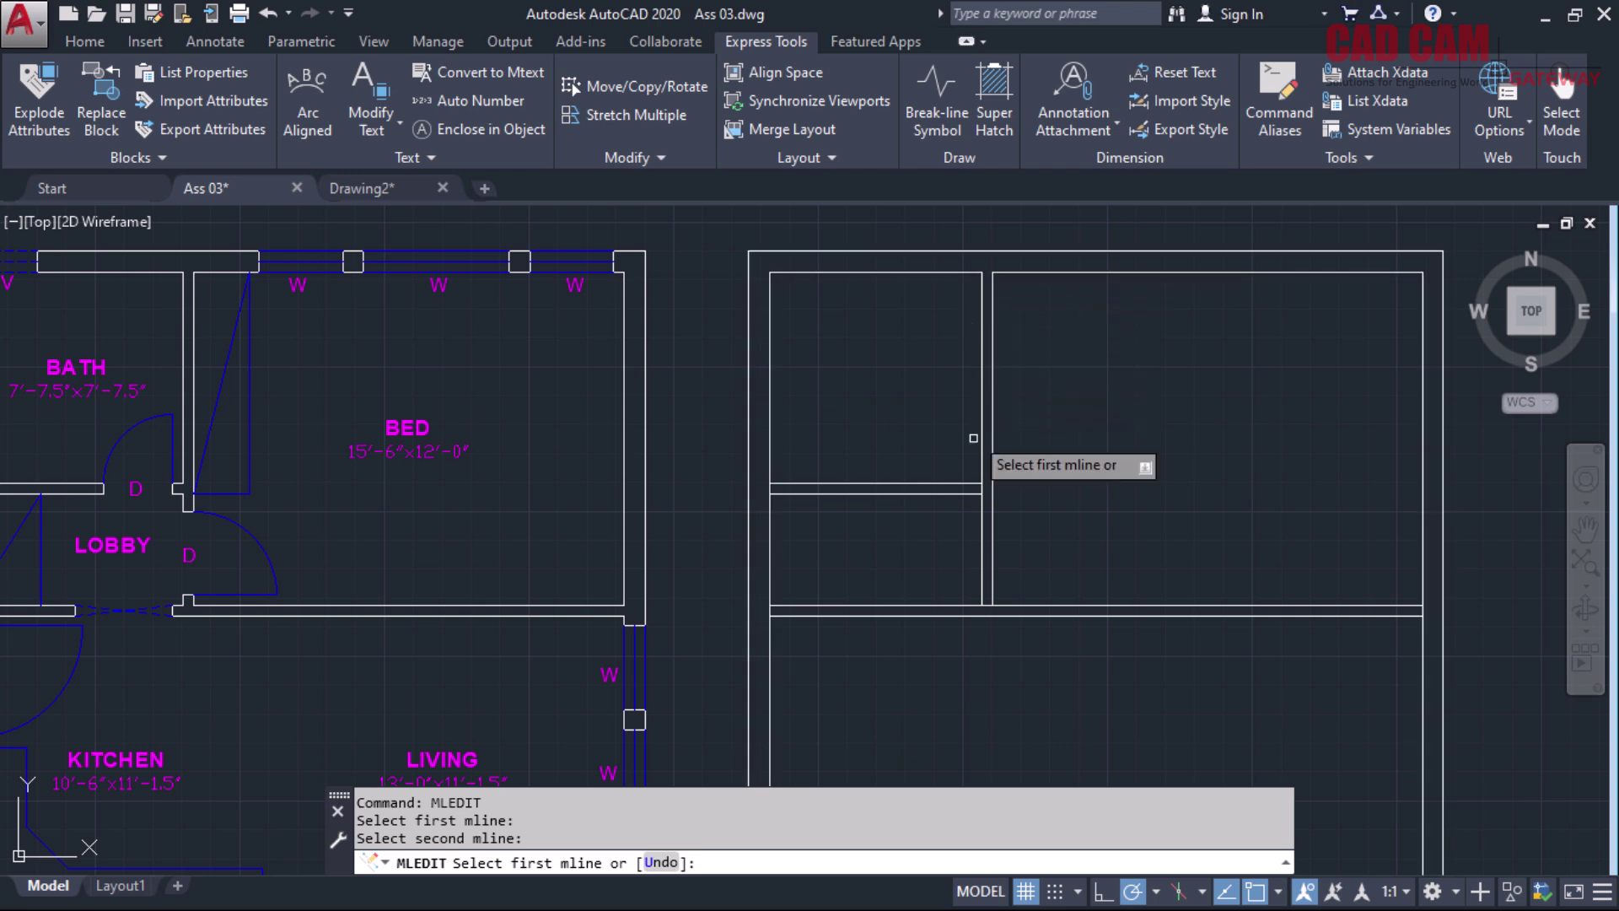
Apply Open Tee where the short horizontal partition meets the vertical partition and the left outer wall
click(951, 489)
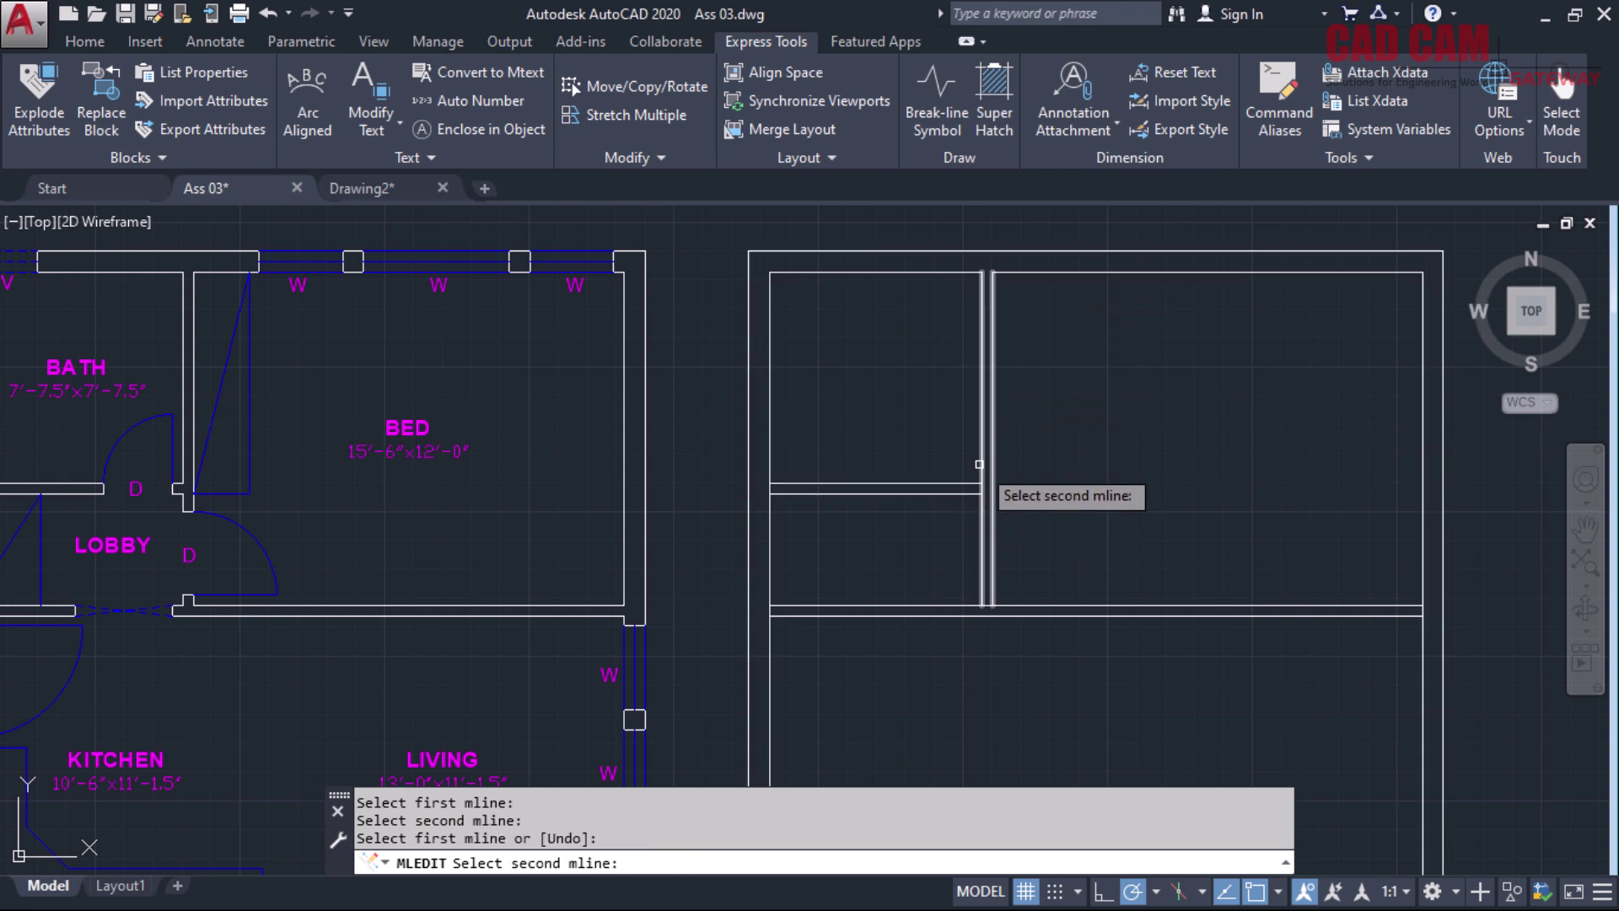
click(978, 463)
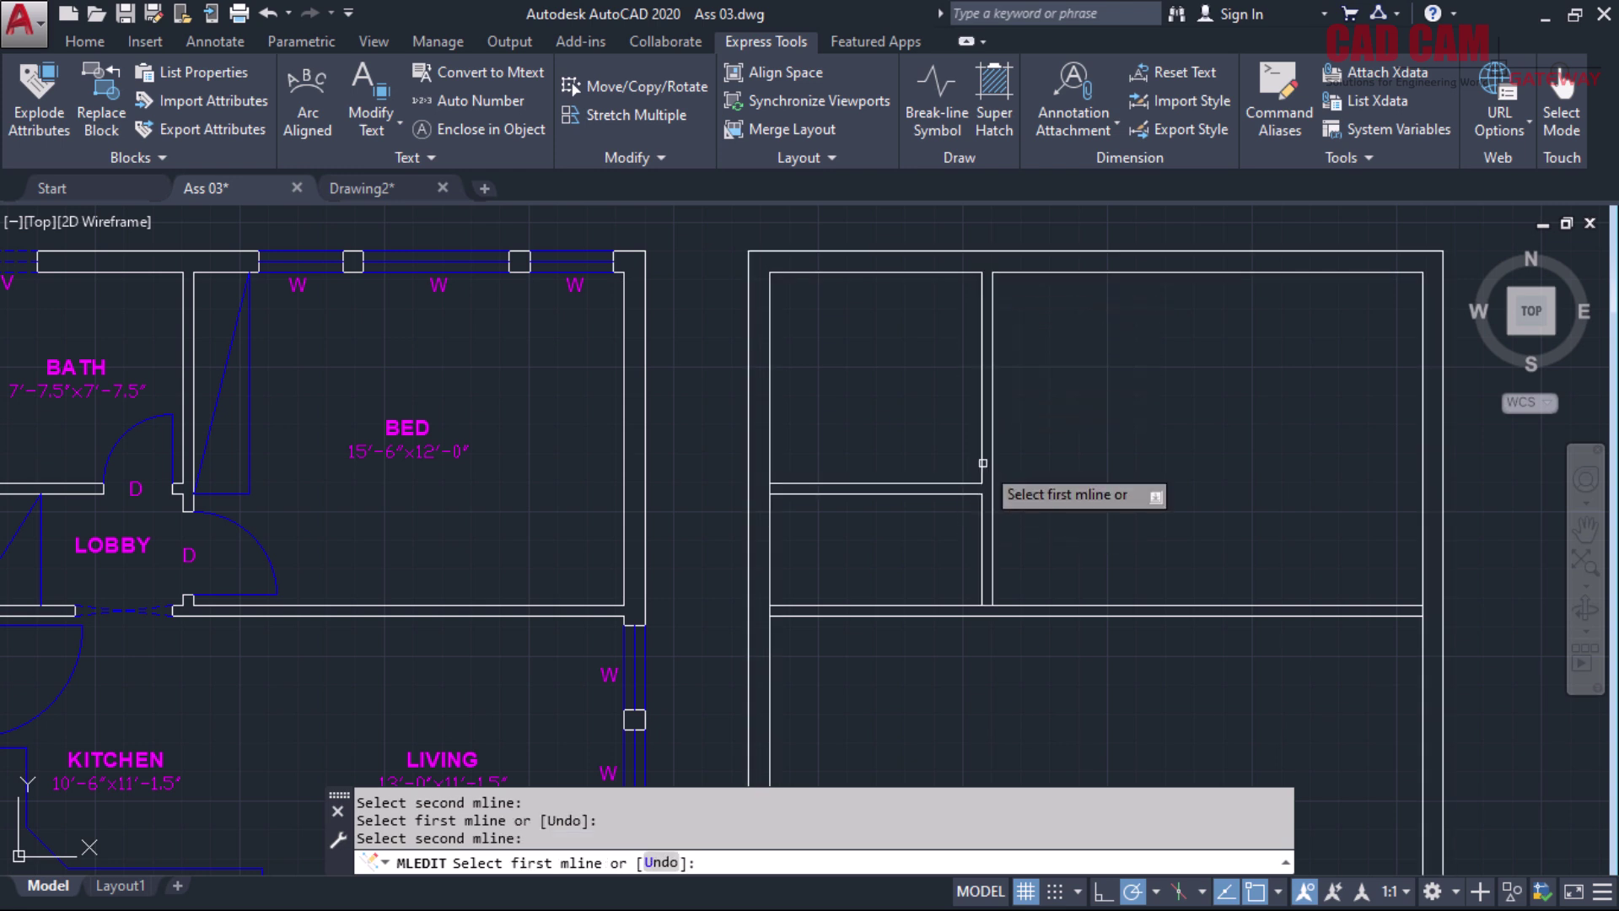
click(789, 487)
click(772, 468)
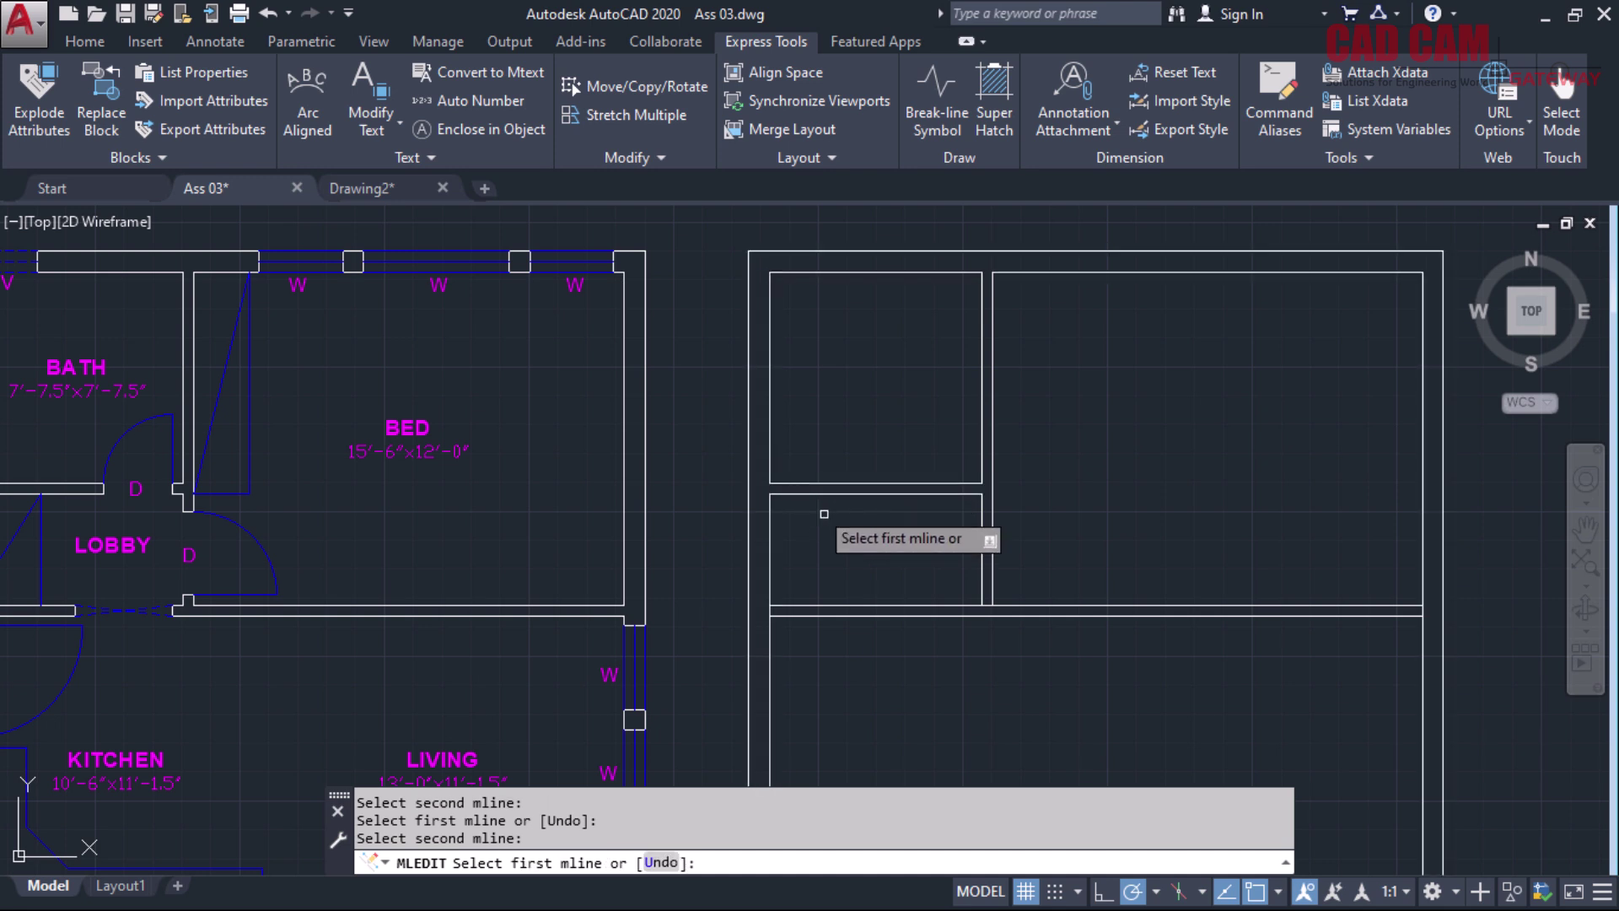
Apply Open Tee between the long horizontal partition and the left outer wall, and between the vertical partition's lower end and the long partition
click(789, 611)
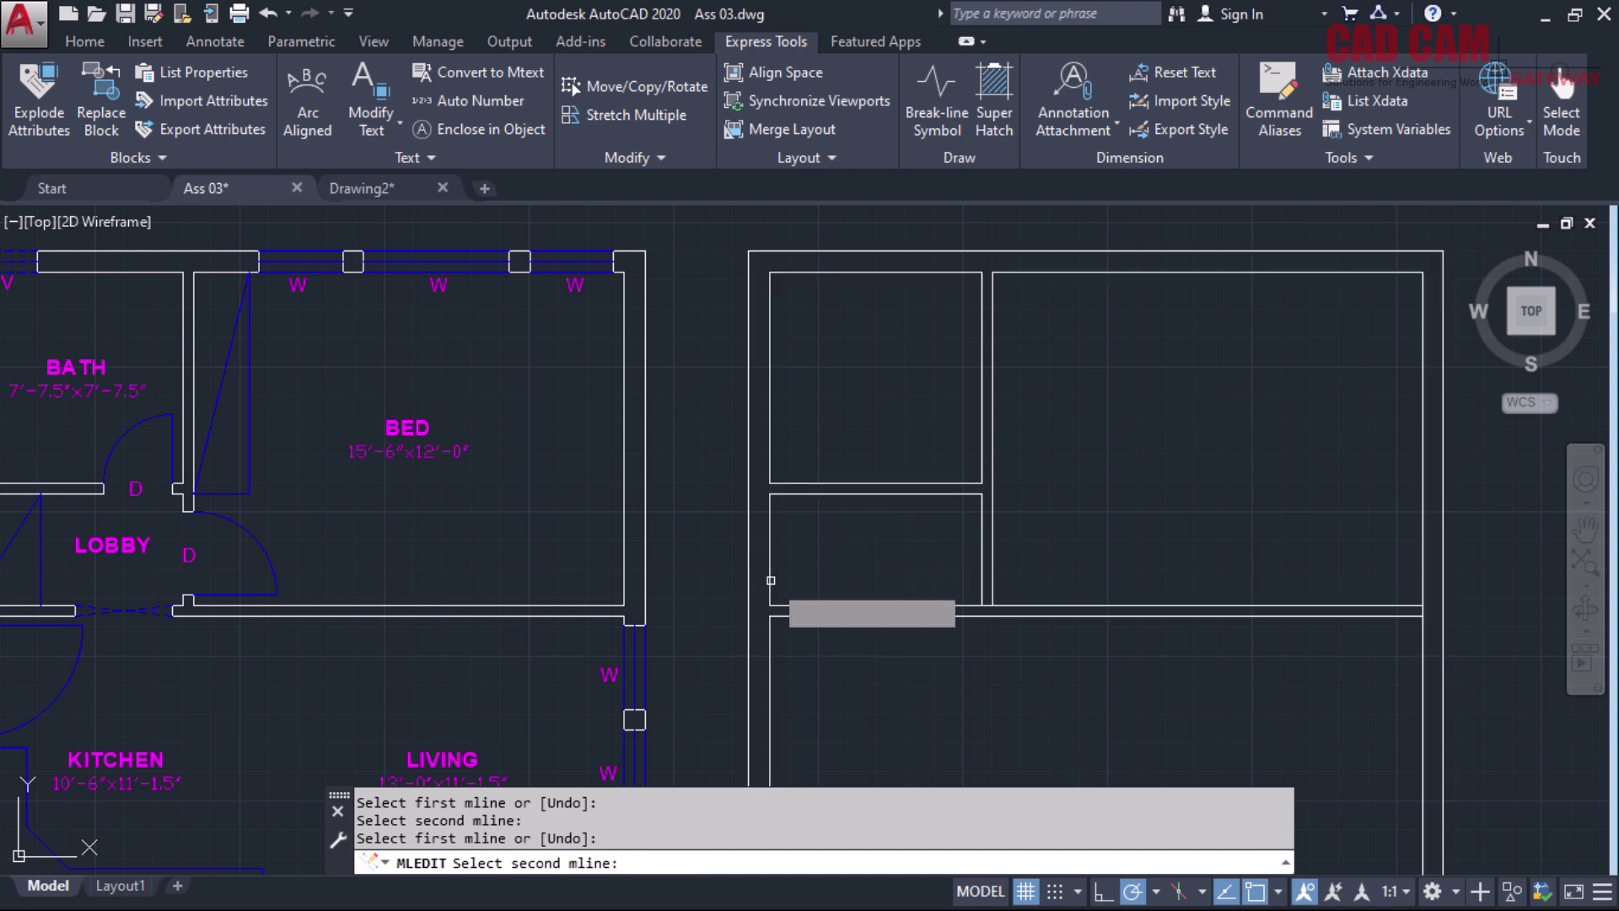
click(771, 580)
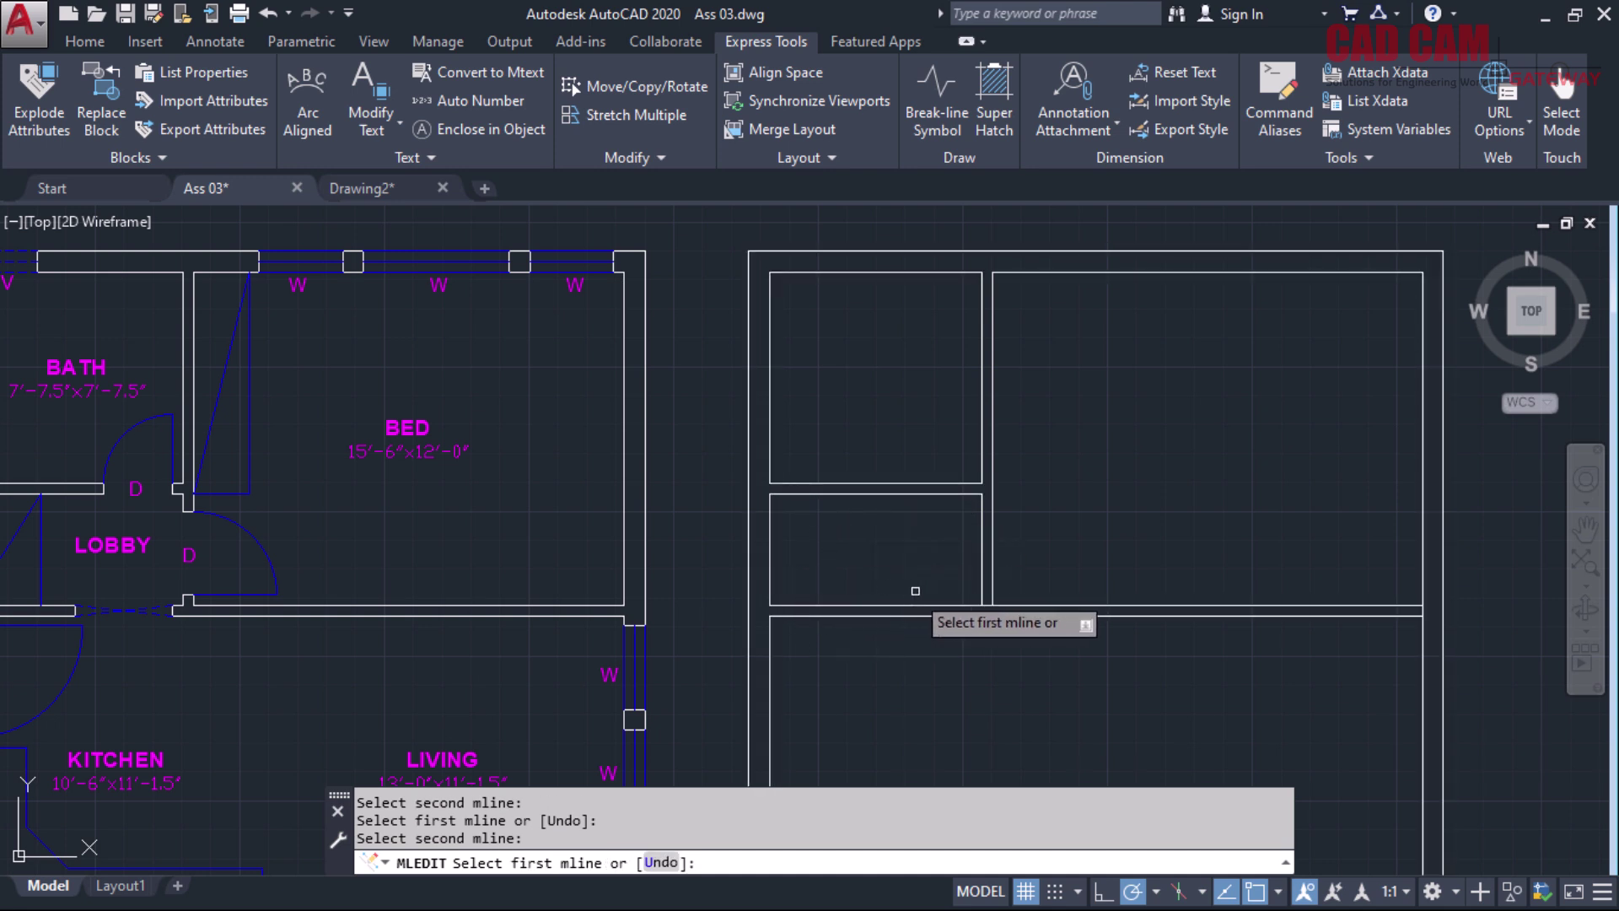
click(984, 580)
click(1013, 602)
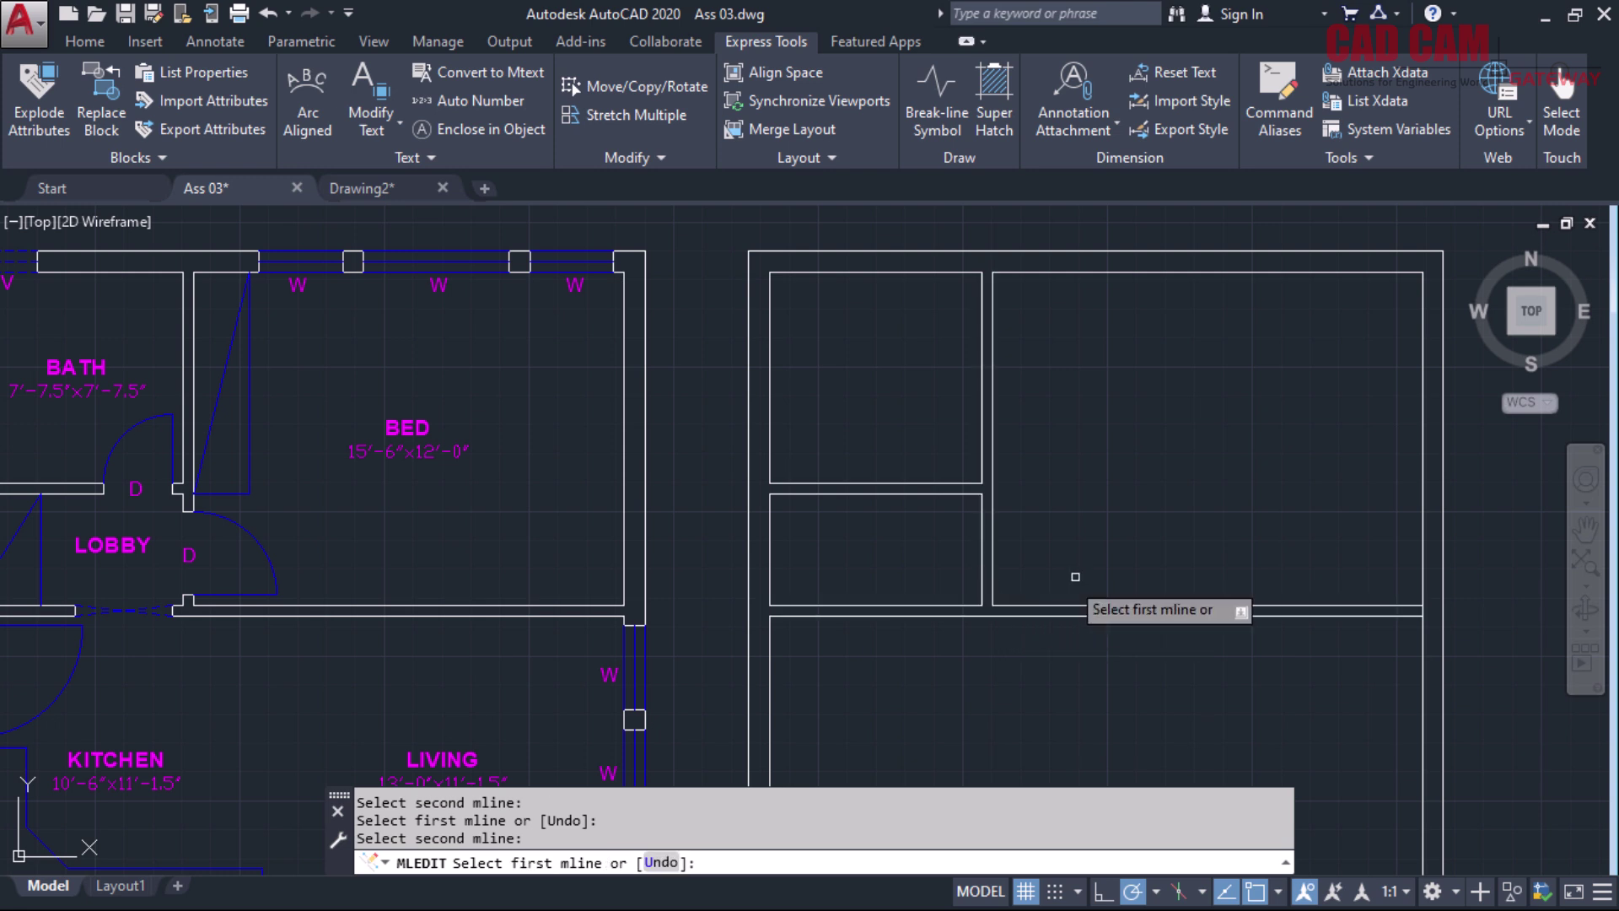
Apply Open Tee where the long horizontal partition meets the right outer wall, and finish the multiline edit
click(1388, 604)
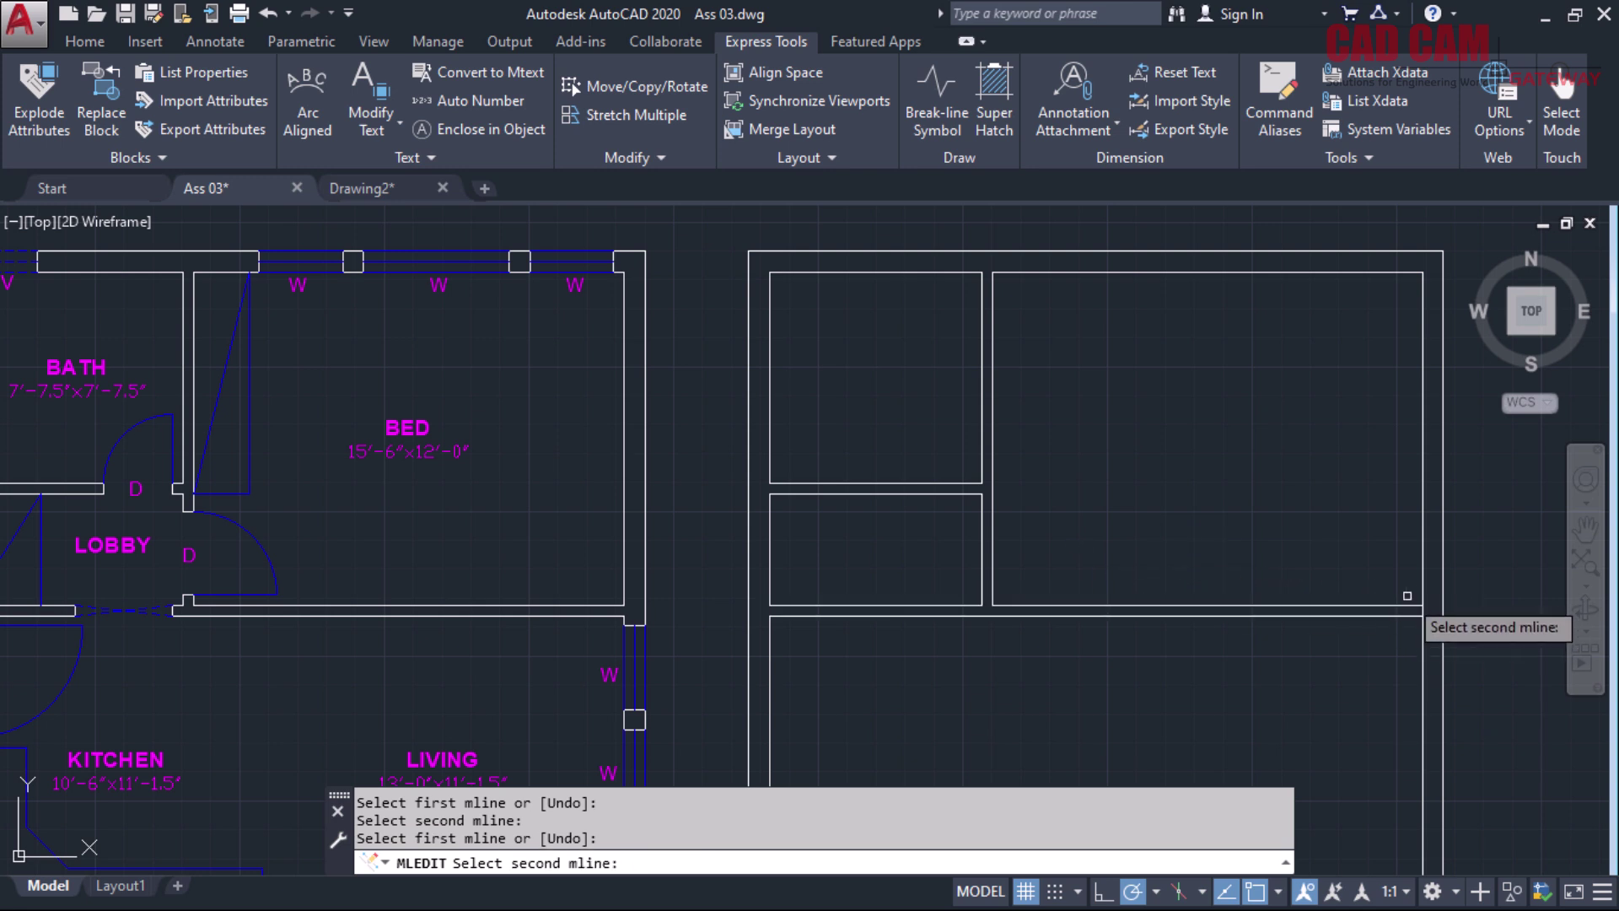
click(1418, 585)
right_click(1168, 381)
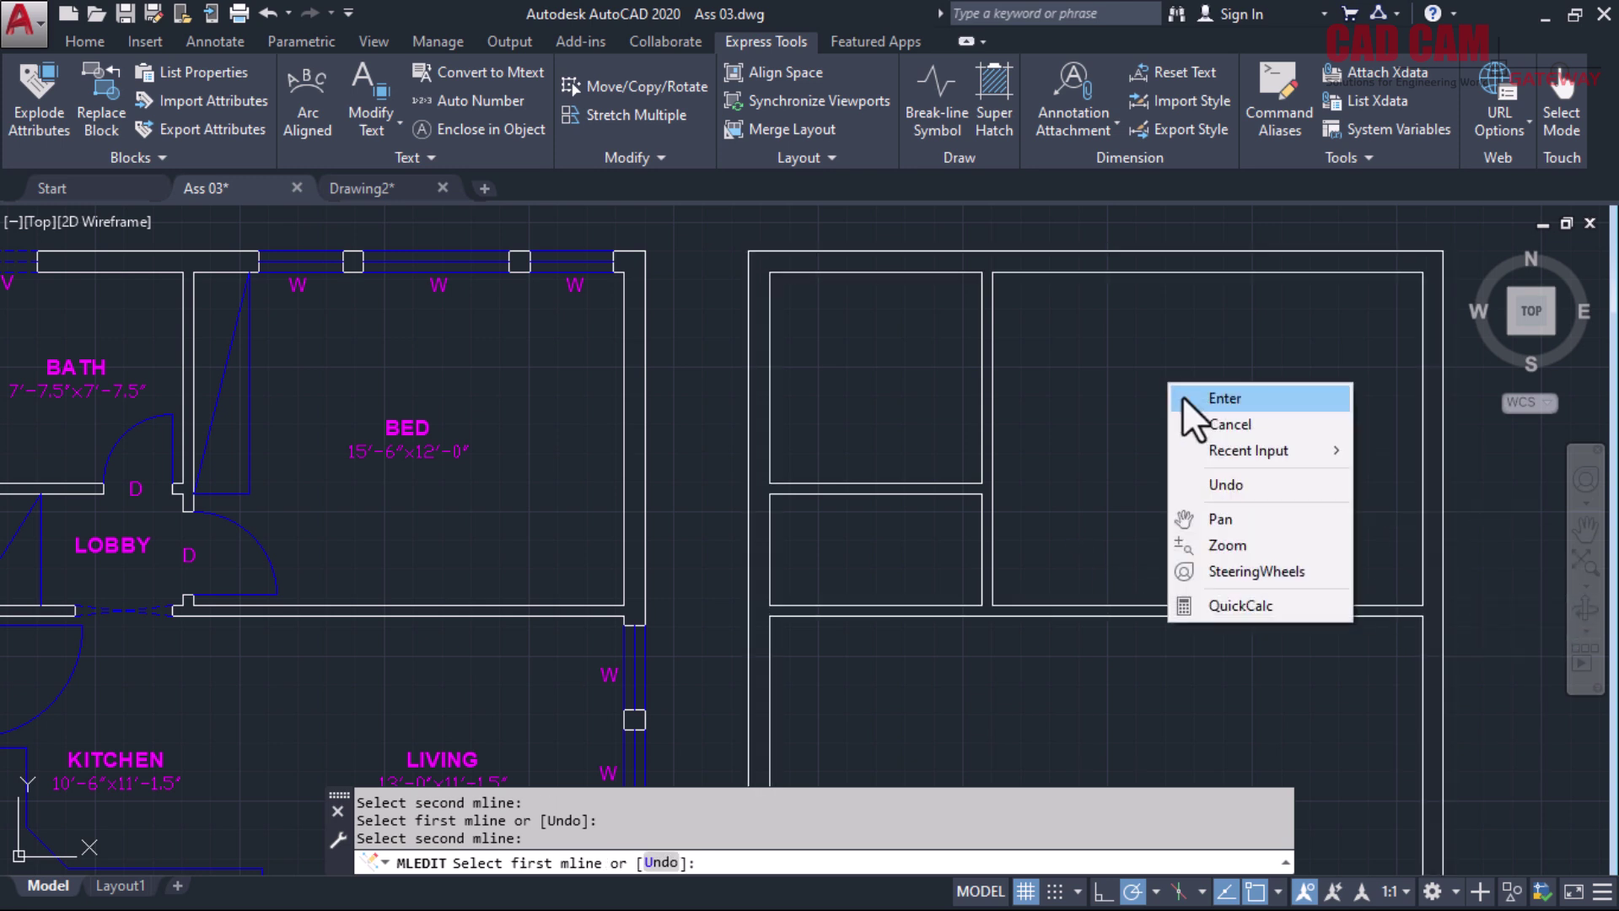
click(1211, 397)
Cut the bath door opening in the short horizontal partition near the vertical partition using the Cut All multiline edit tool
scroll(979, 353, down, 2)
scroll(1078, 442, up, 2)
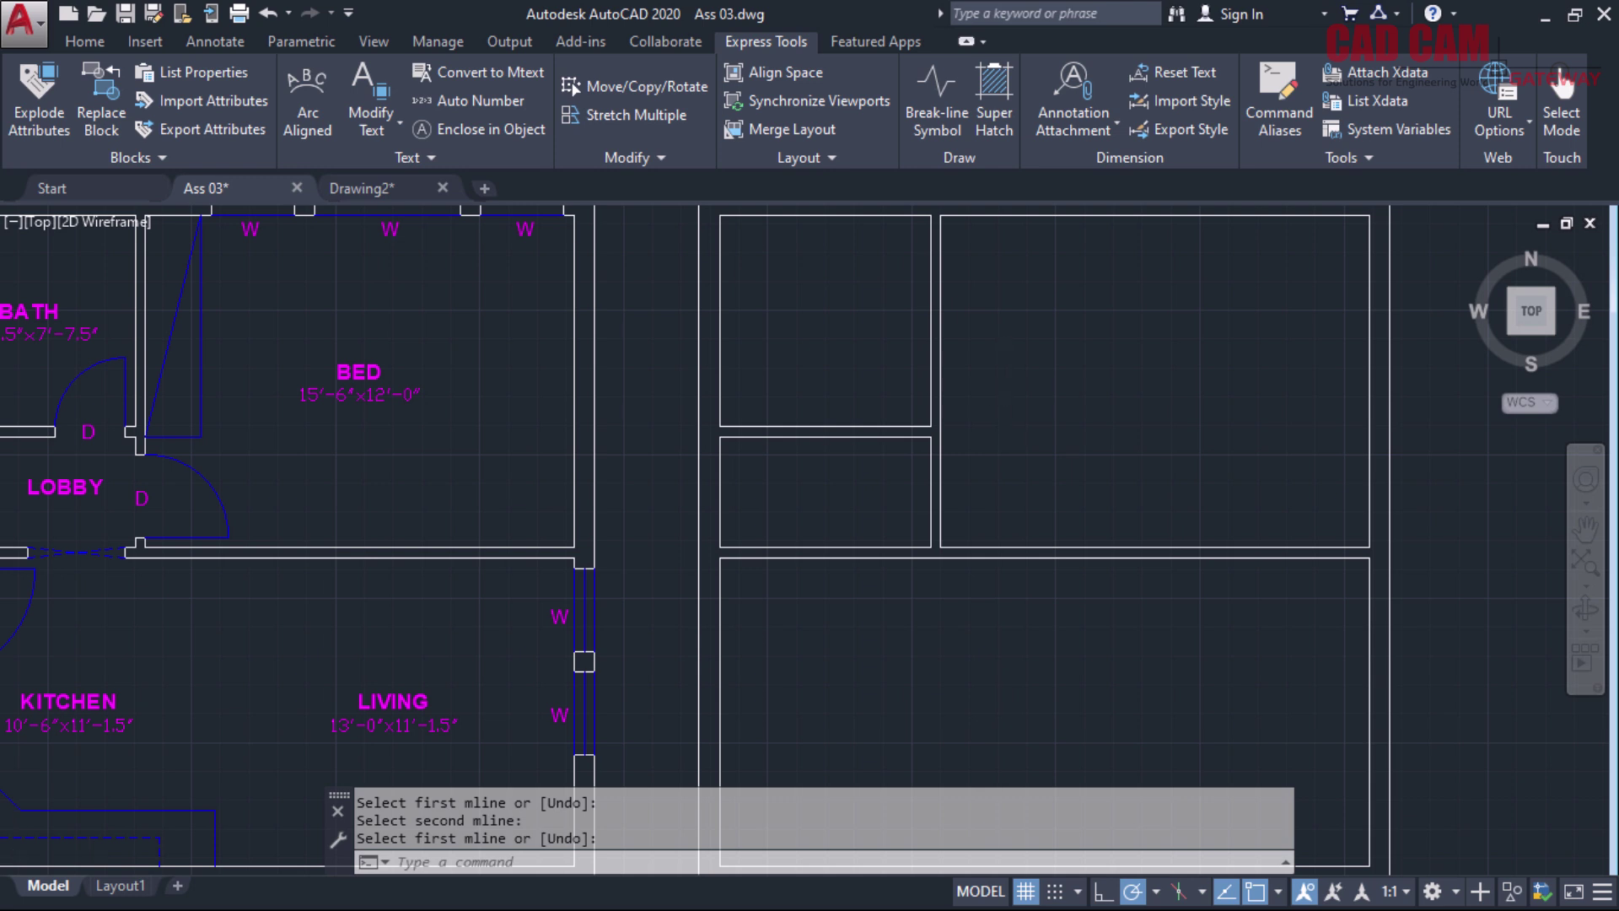
scroll(1008, 366, down, 2)
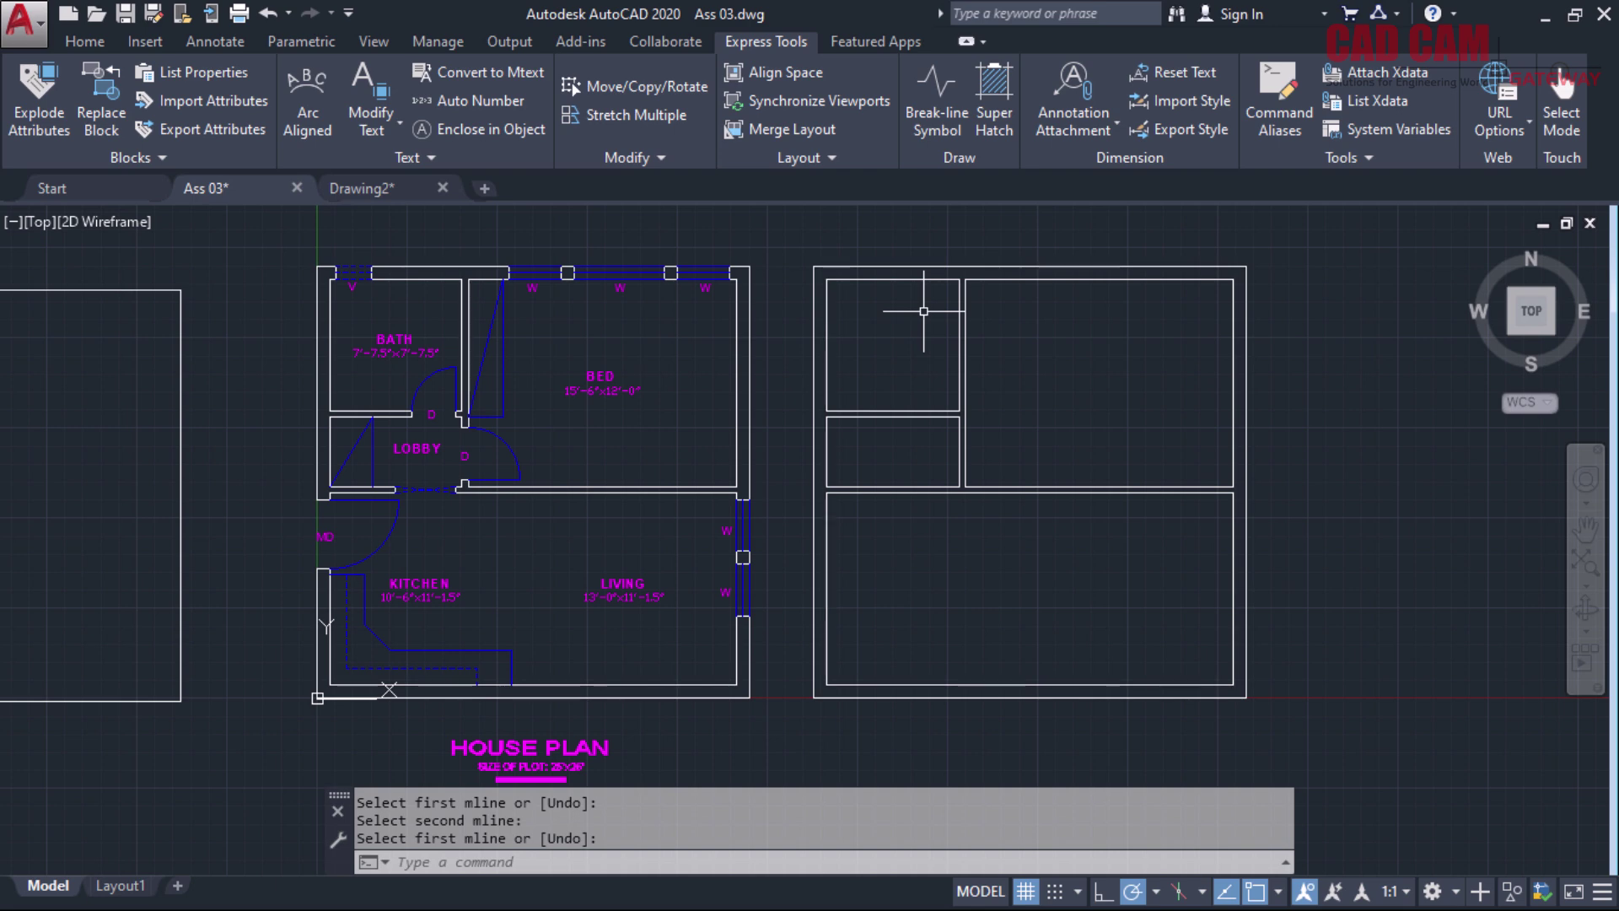
text(ML)
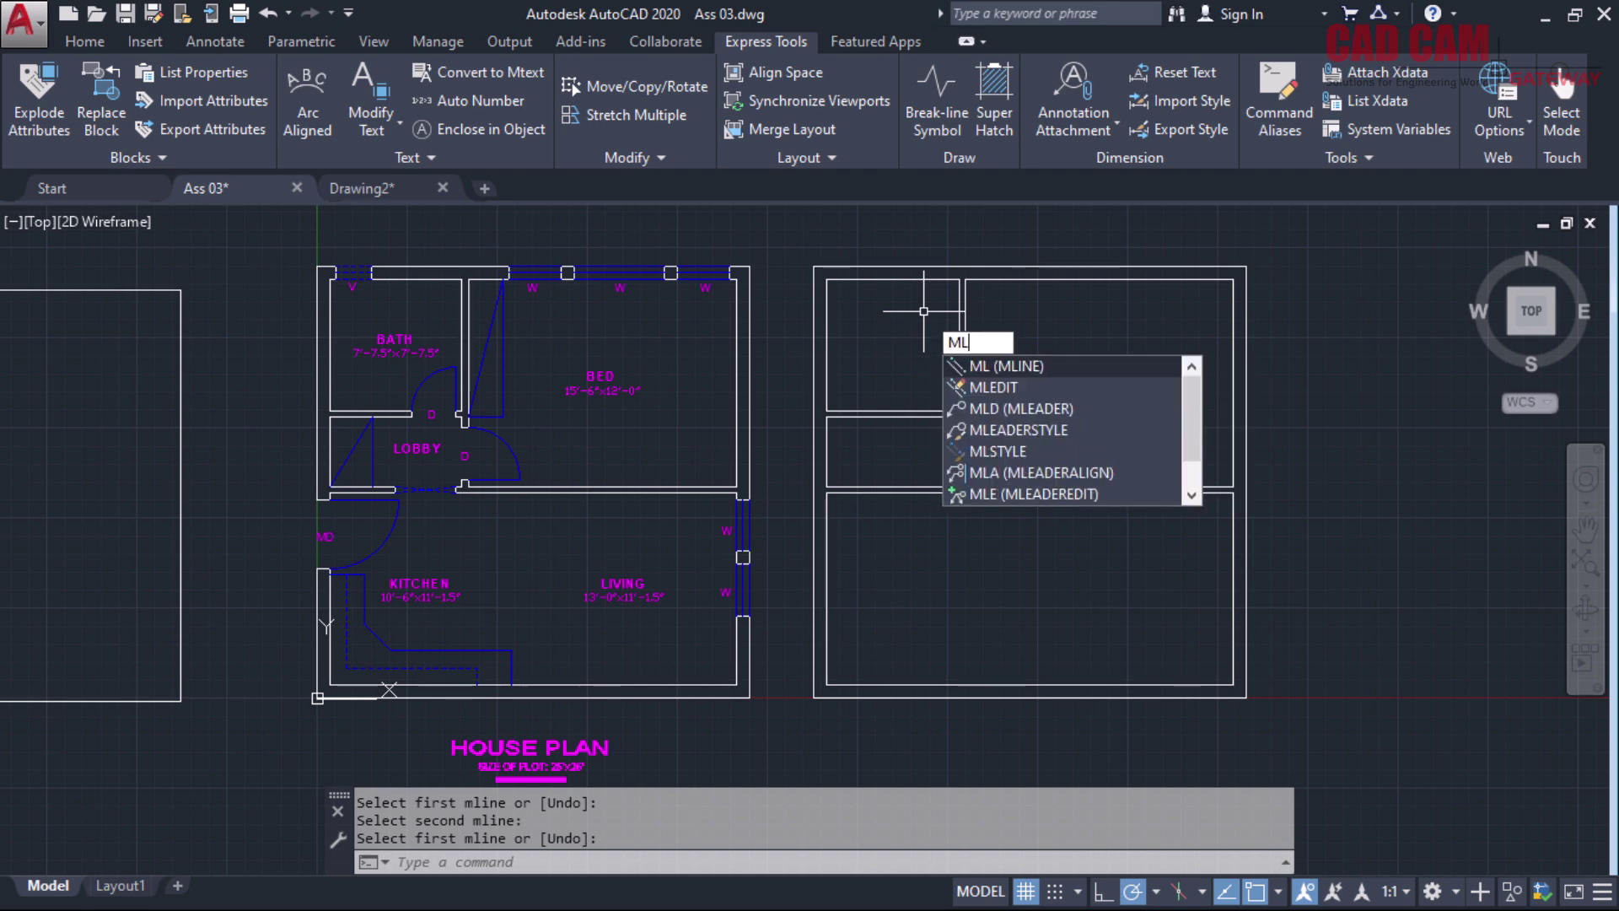
click(982, 387)
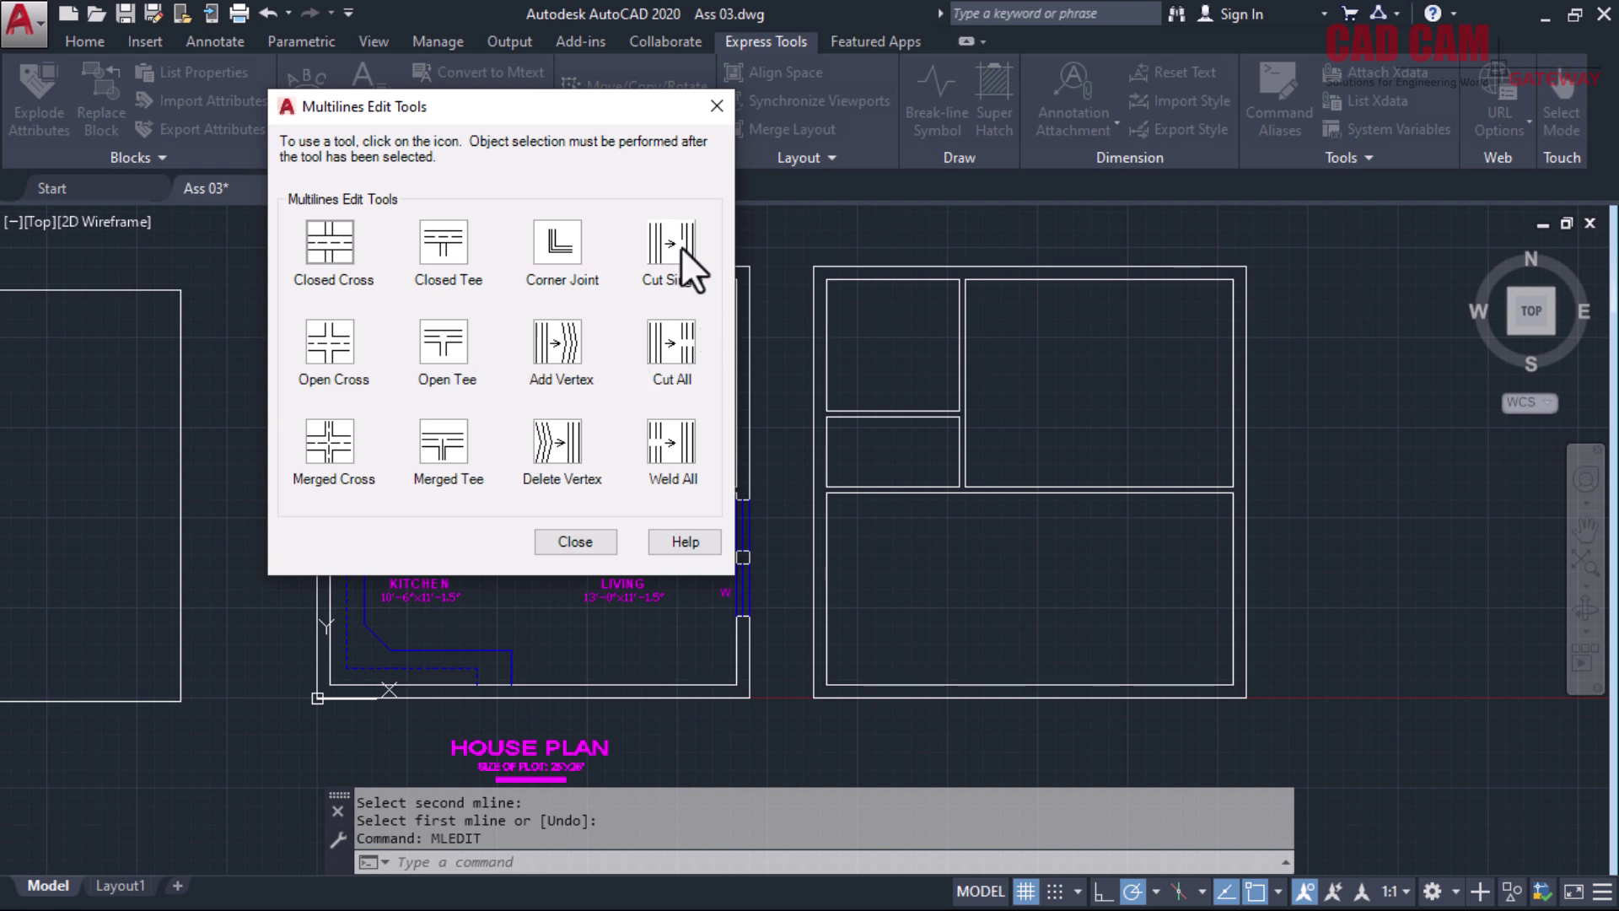
click(671, 342)
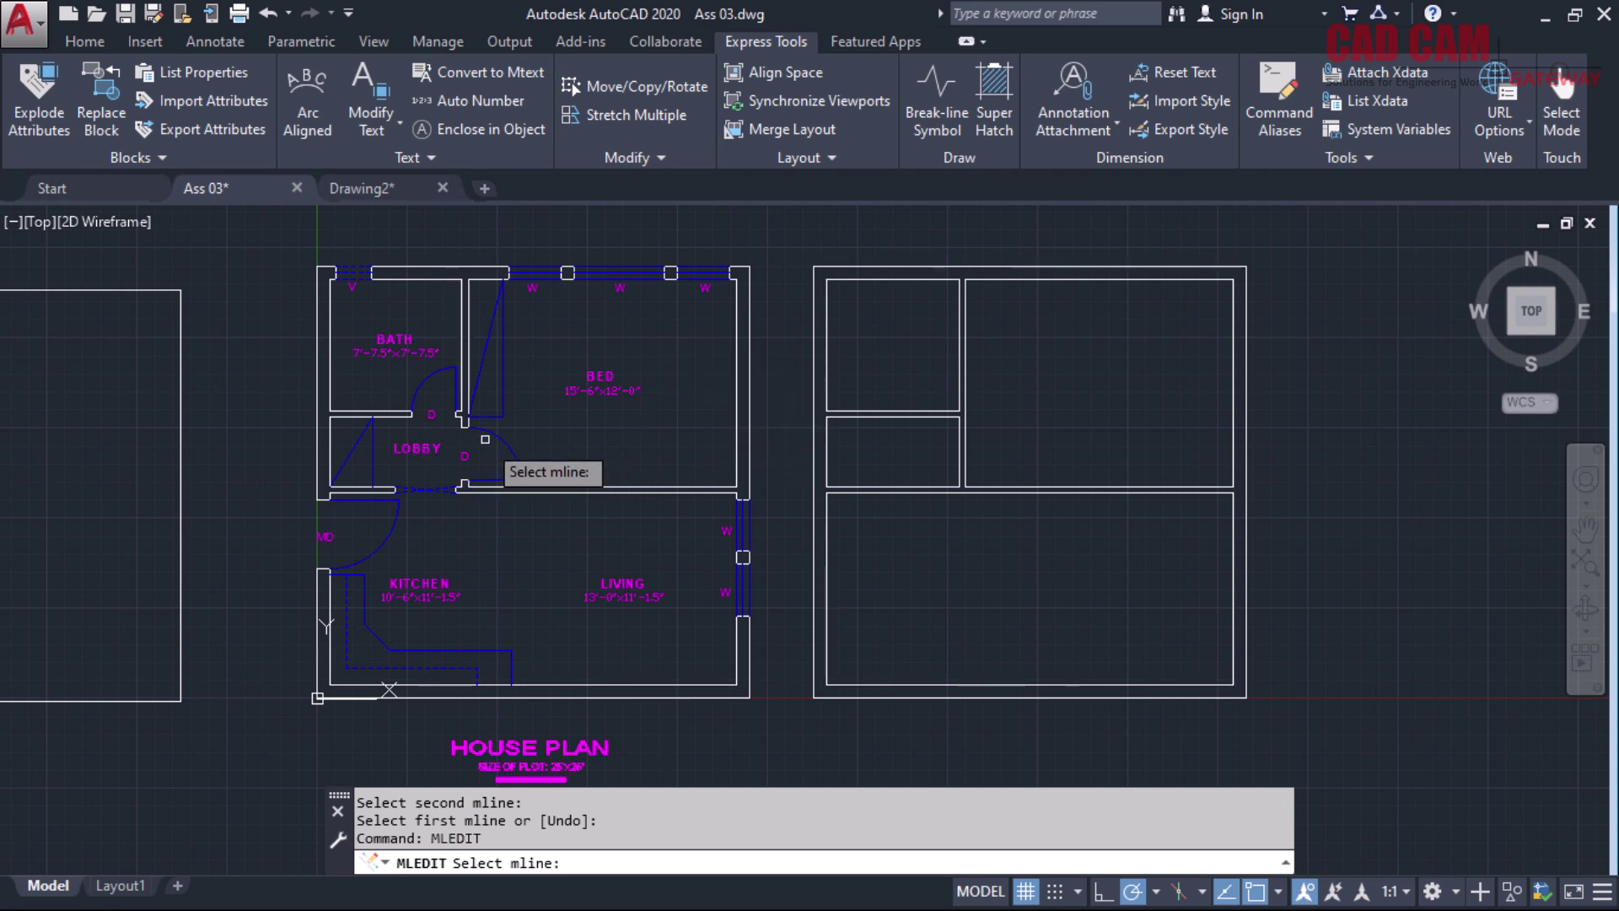
scroll(487, 434, up, 2)
scroll(616, 371, up, 2)
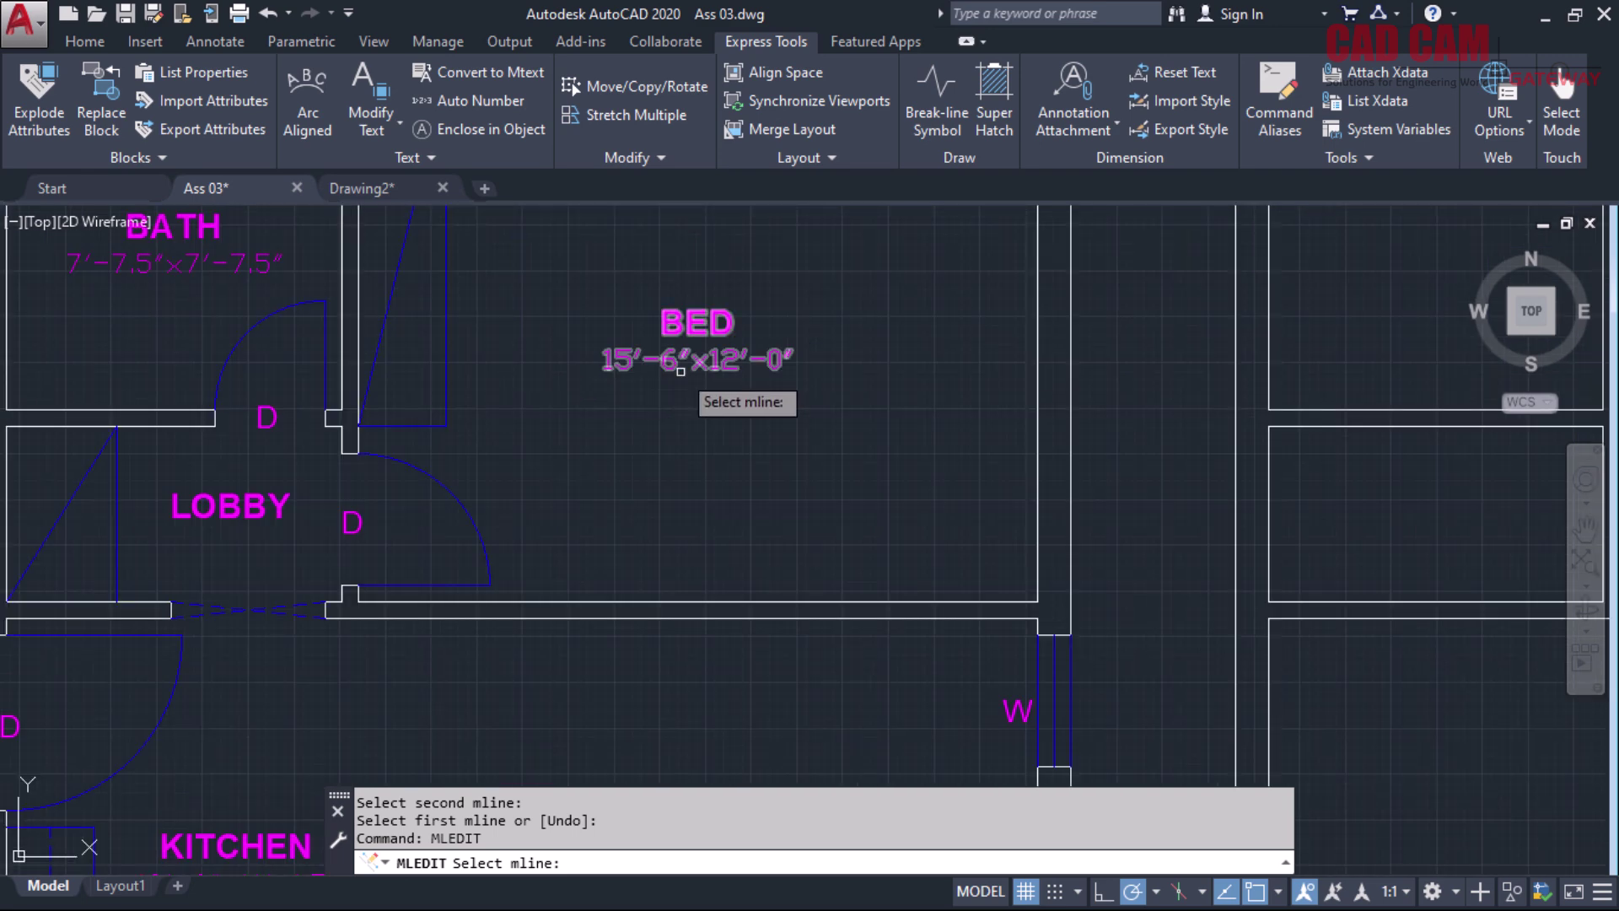
scroll(610, 444, down, 2)
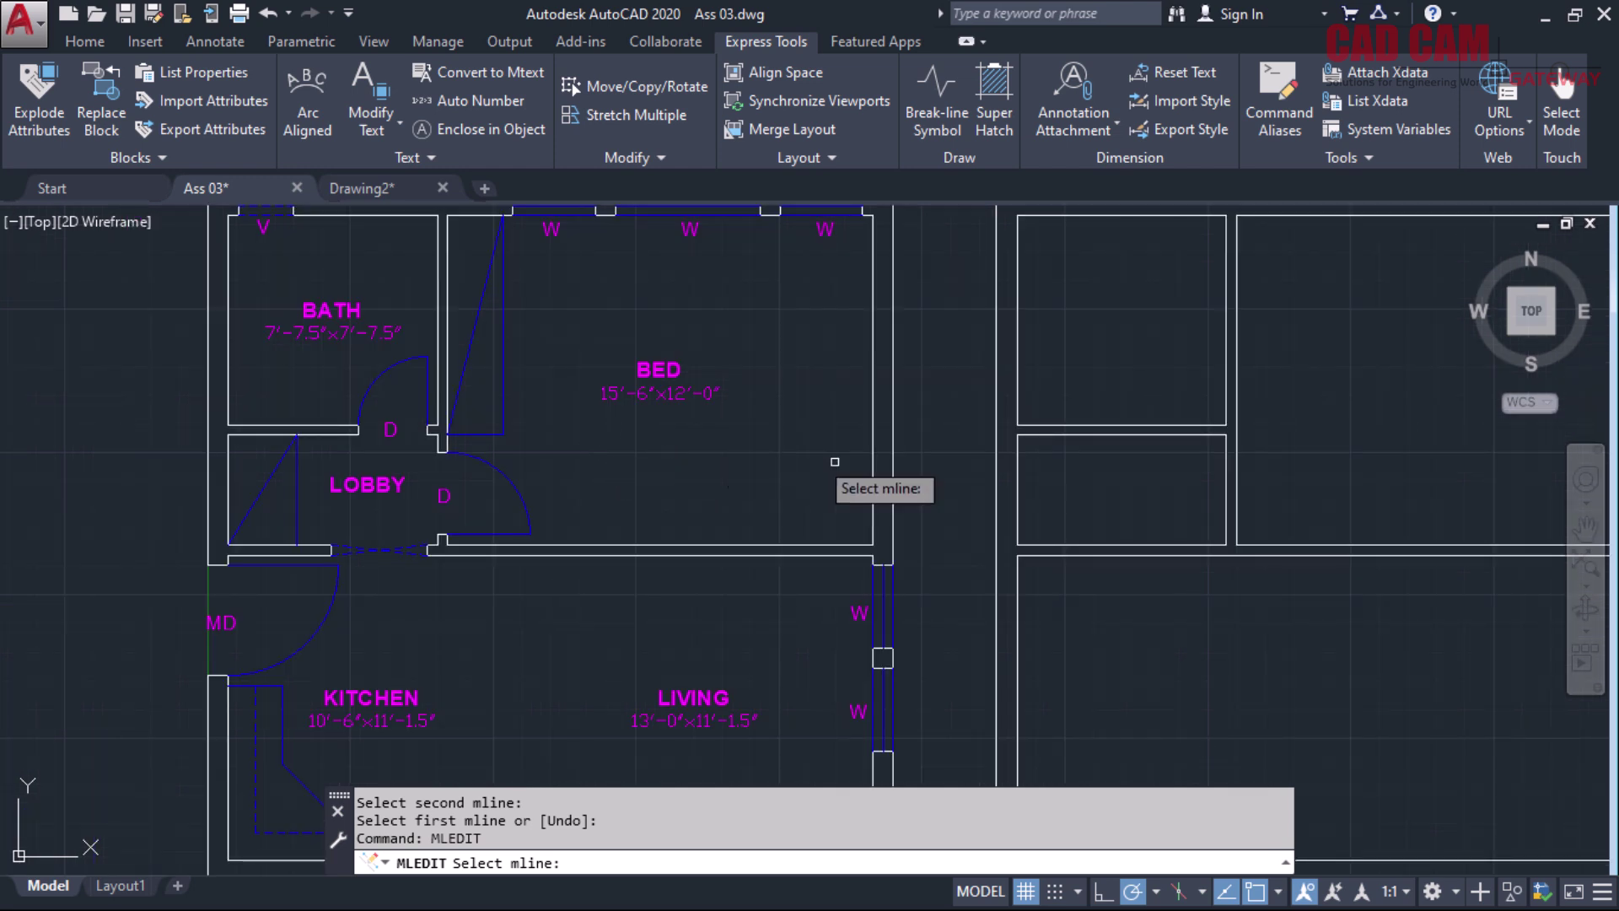
click(1212, 434)
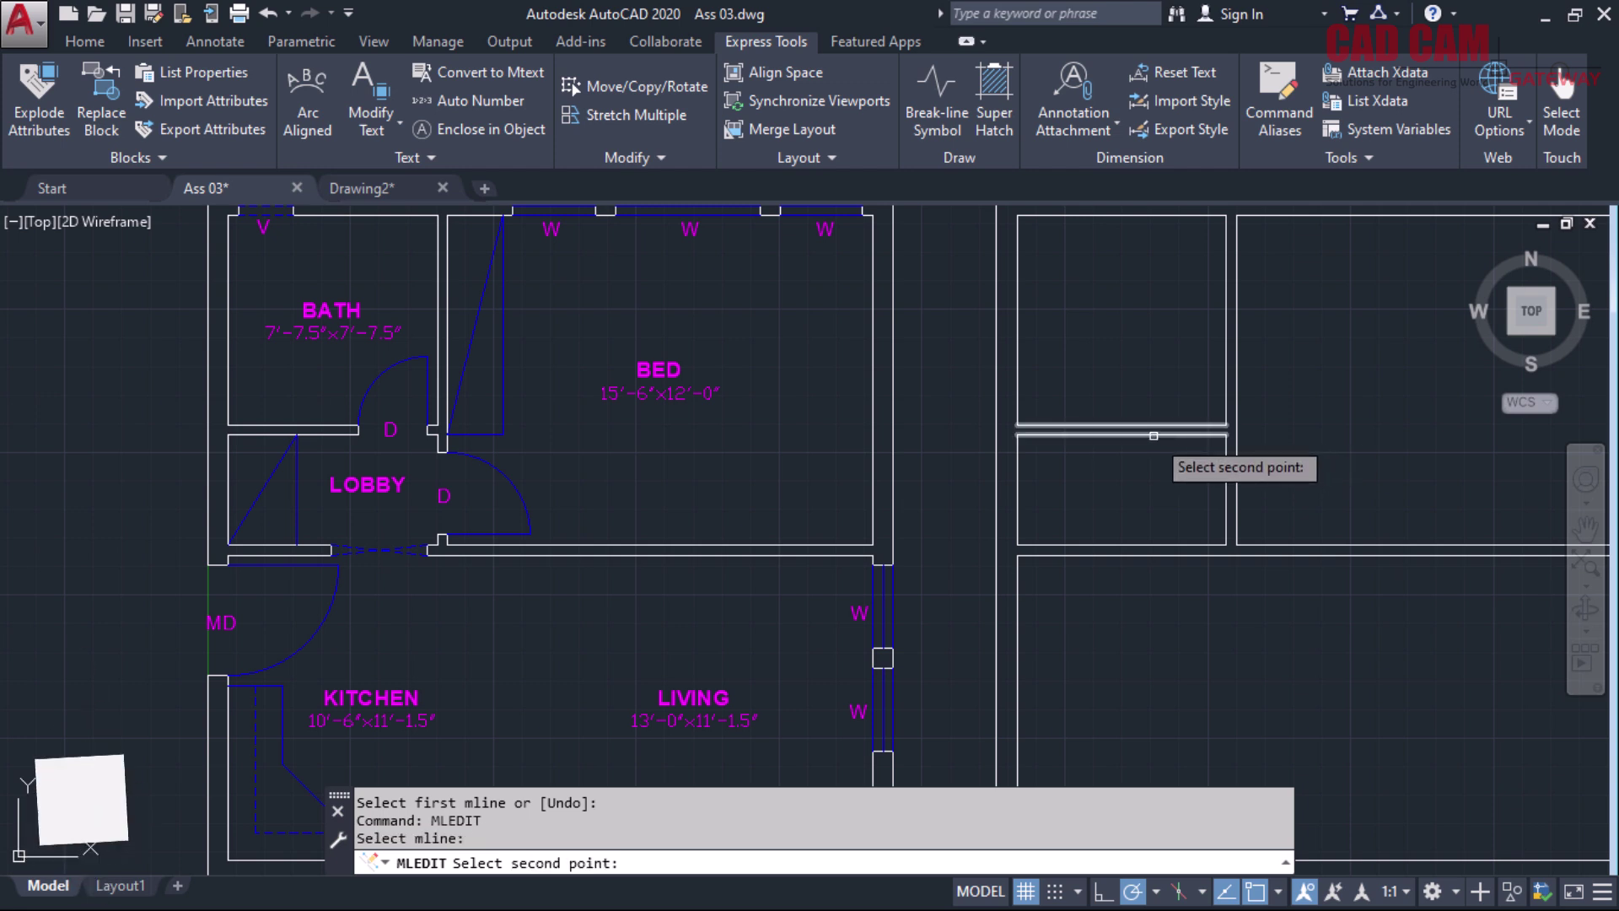
click(1154, 435)
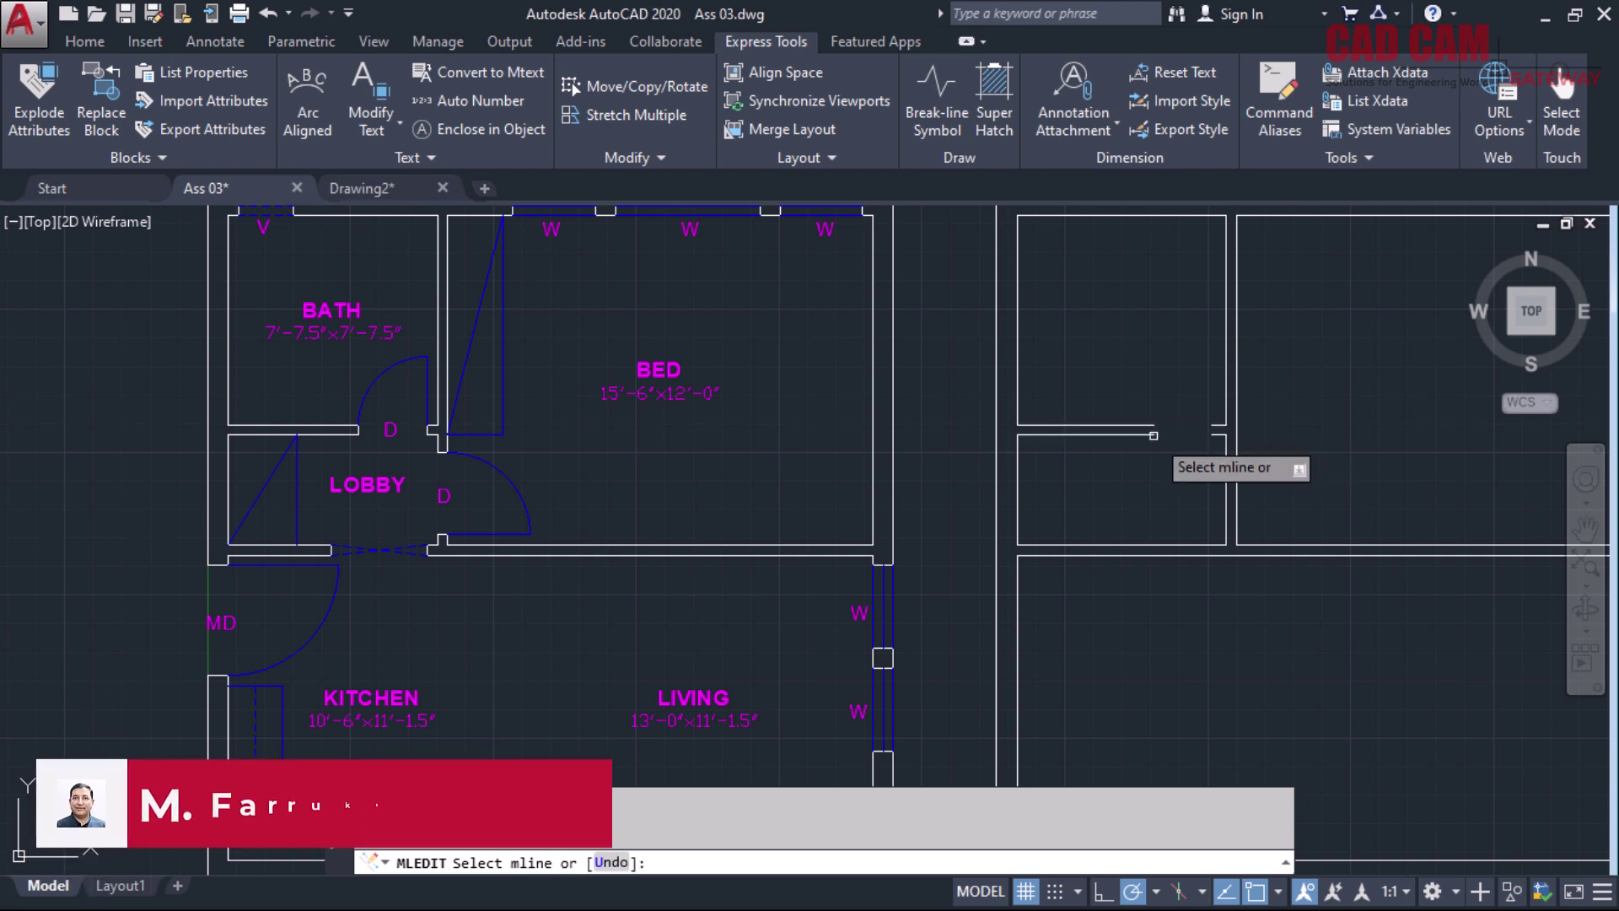
Cut the bedroom door opening in the vertical partition's lower part and the lobby-to-kitchen opening in the long horizontal partition
click(1226, 449)
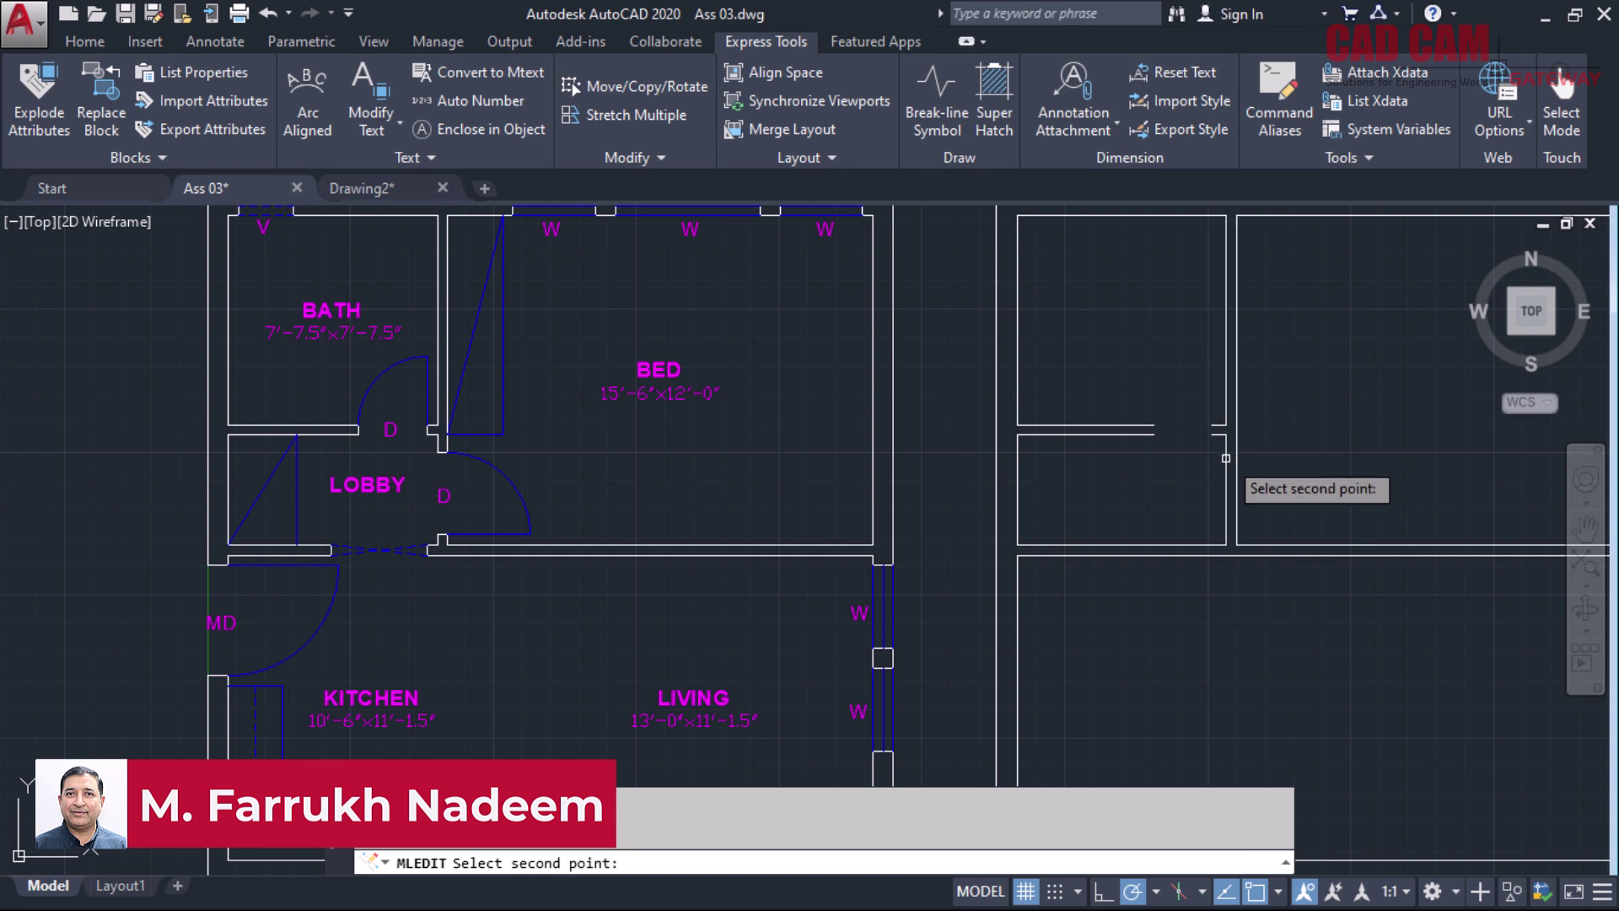
click(1226, 527)
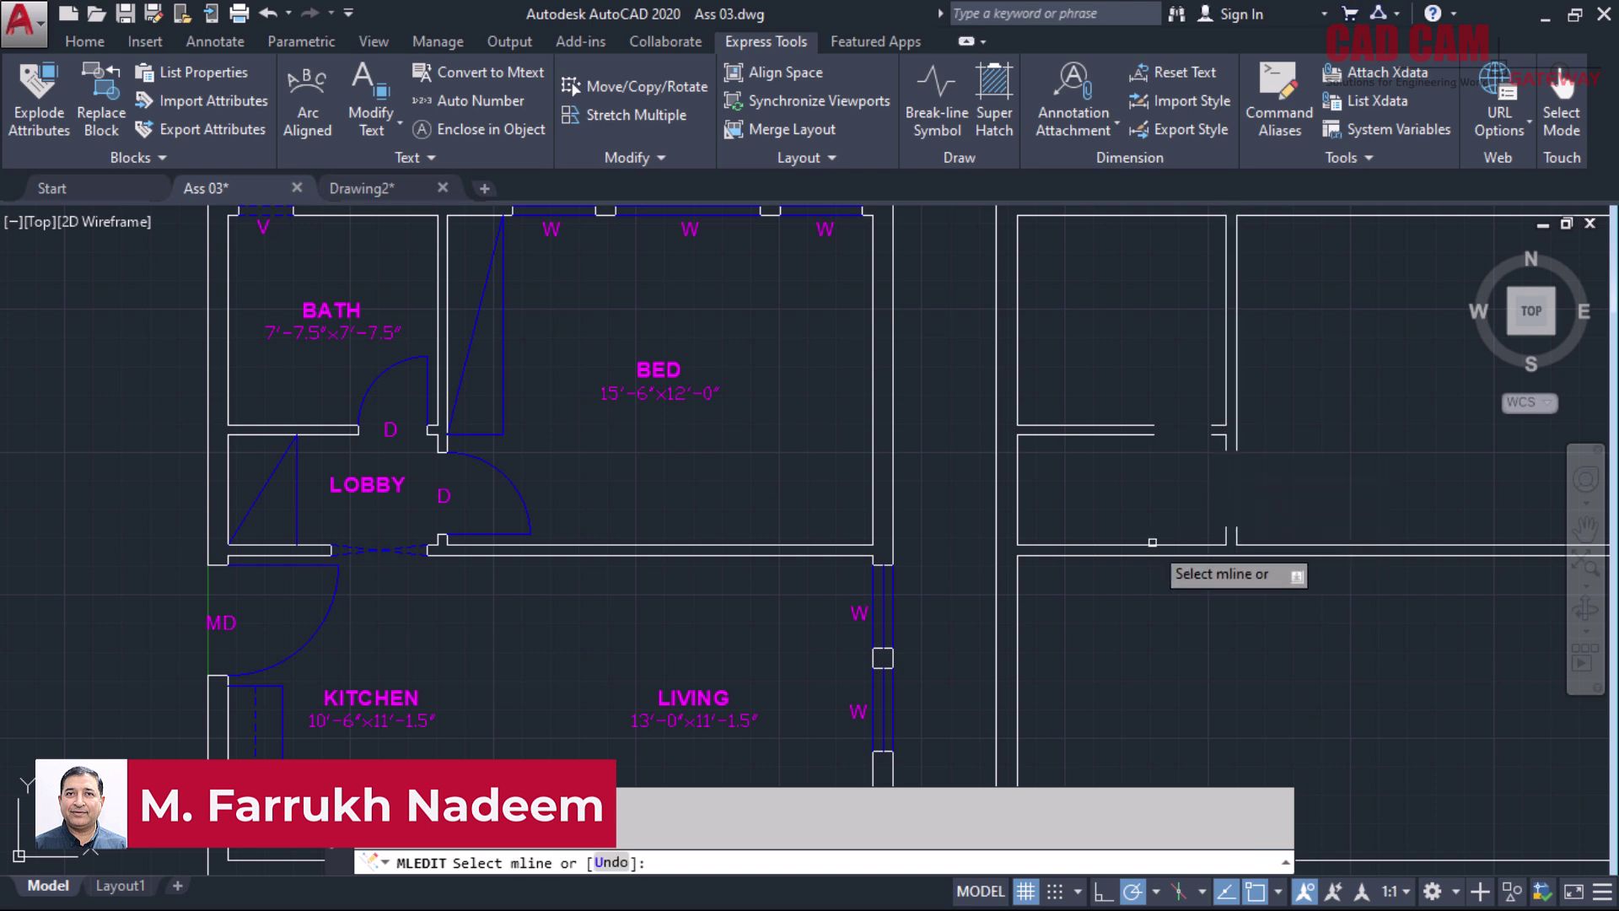
click(1210, 545)
click(1135, 548)
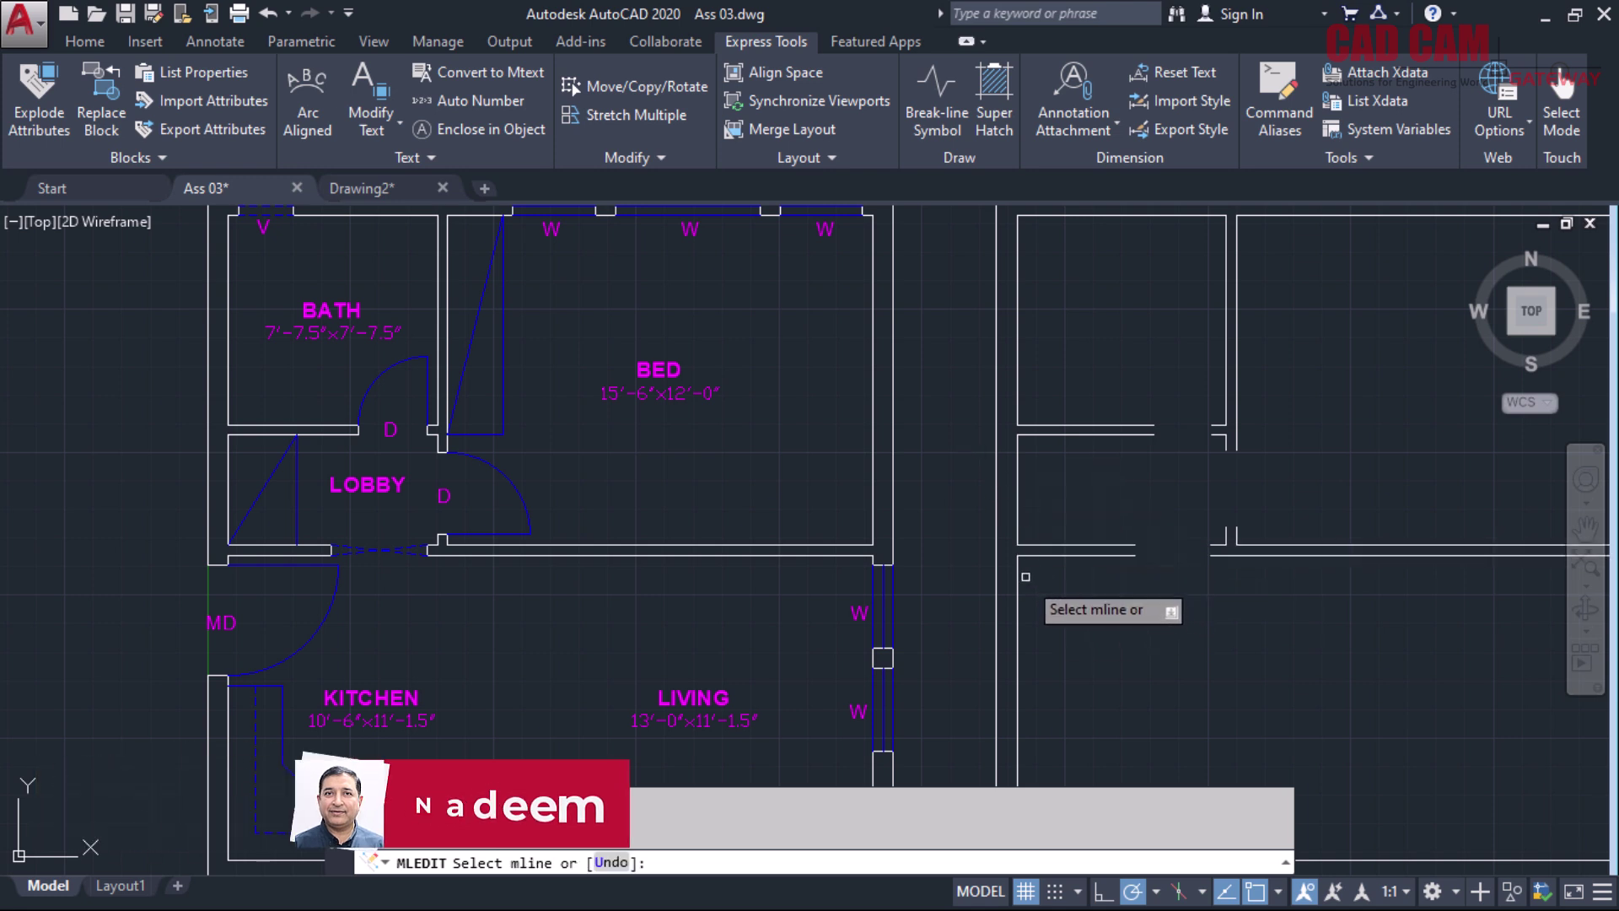
Cut the main door opening in the left outer wall just below the long horizontal partition, using Cut All
click(1018, 620)
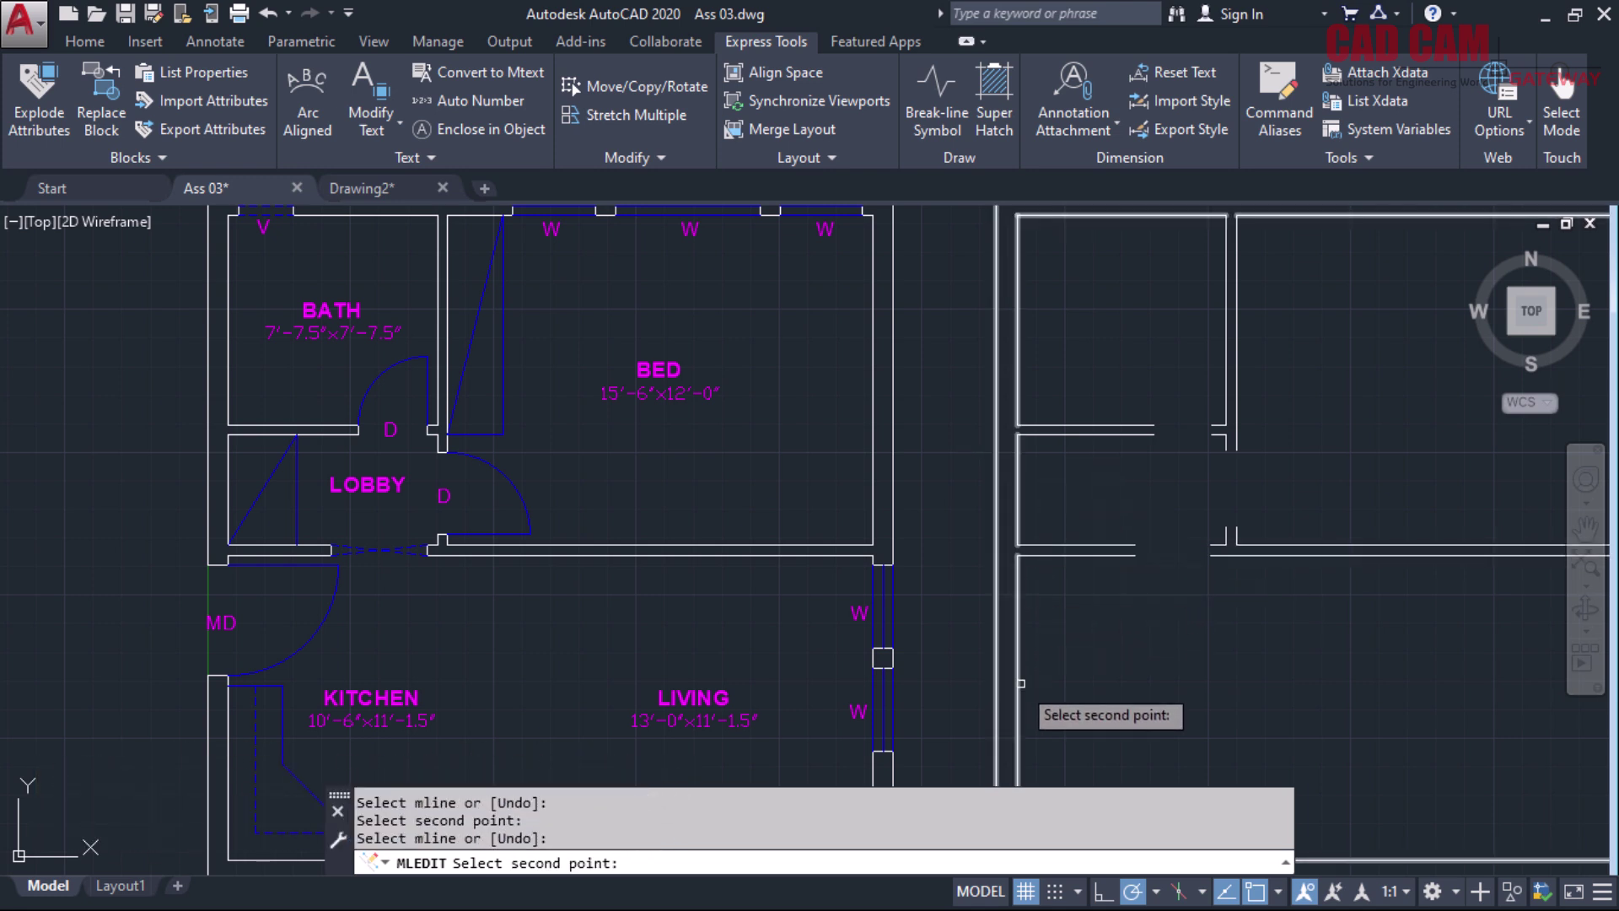
click(1017, 681)
scroll(1058, 633, down, 4)
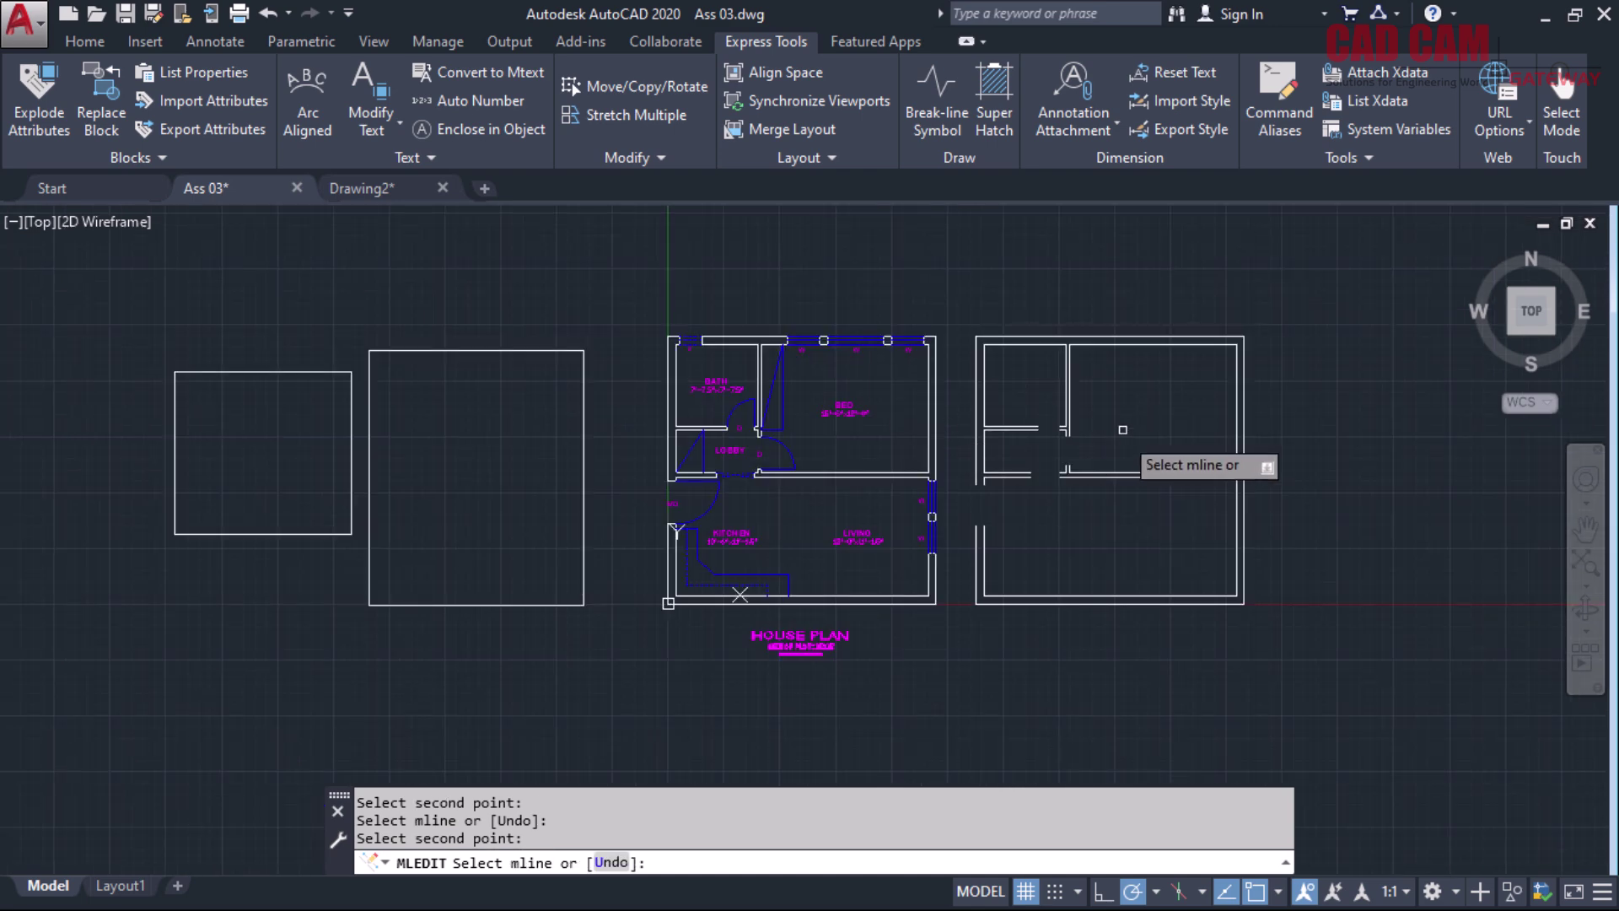
scroll(1124, 428, up, 2)
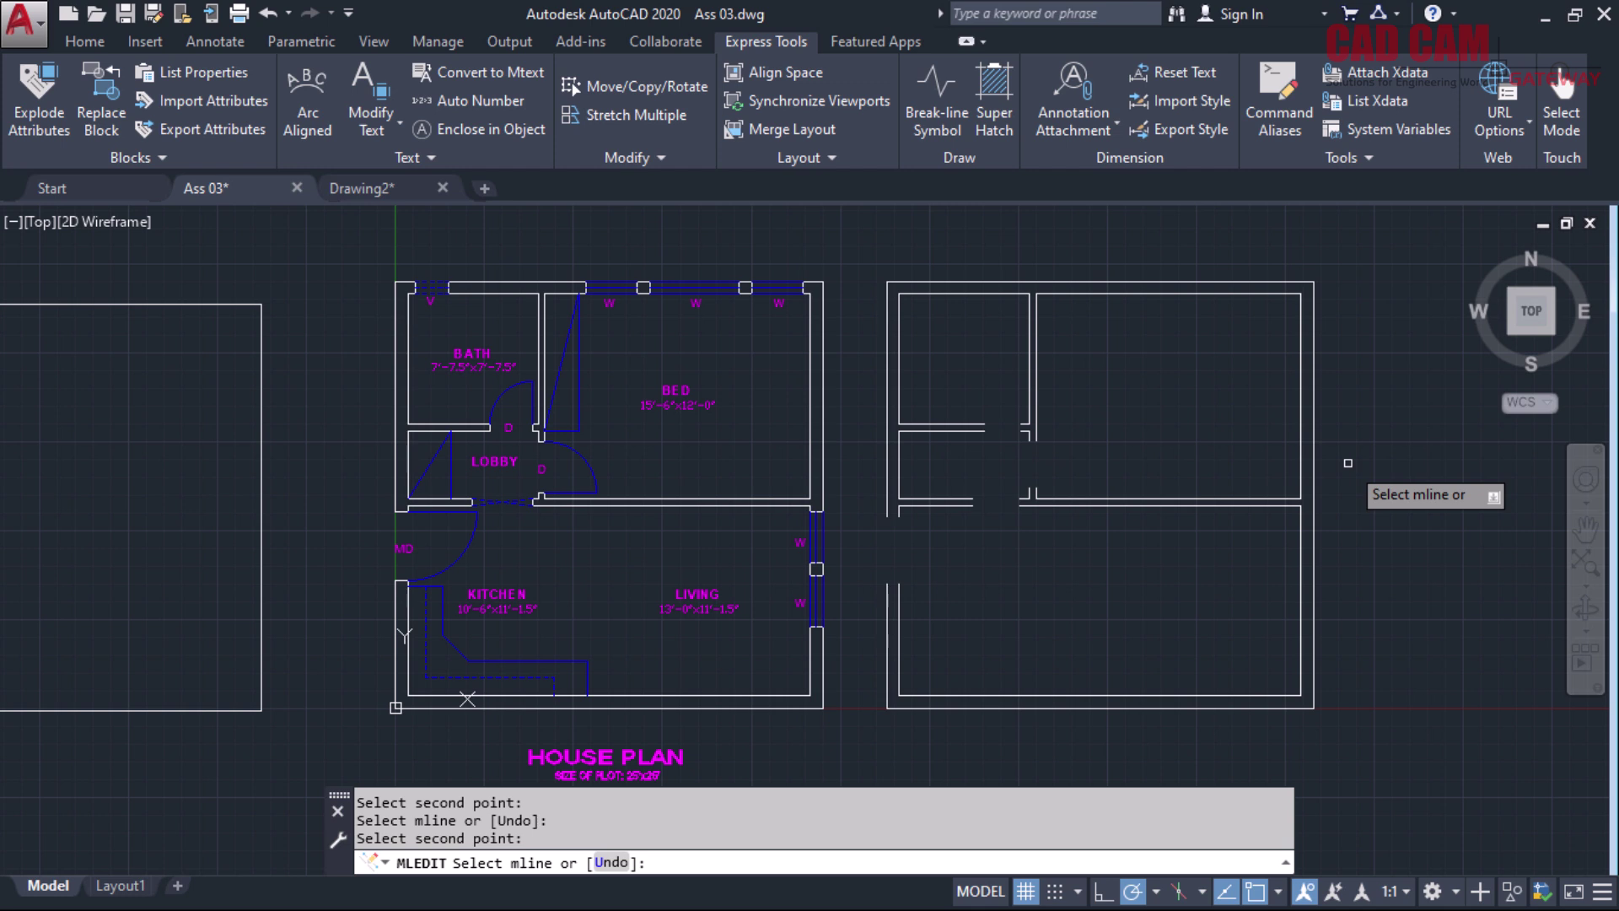
key(Return)
Close the main door gap in the left outer wall with the Weld All multiline edit tool
key(Return)
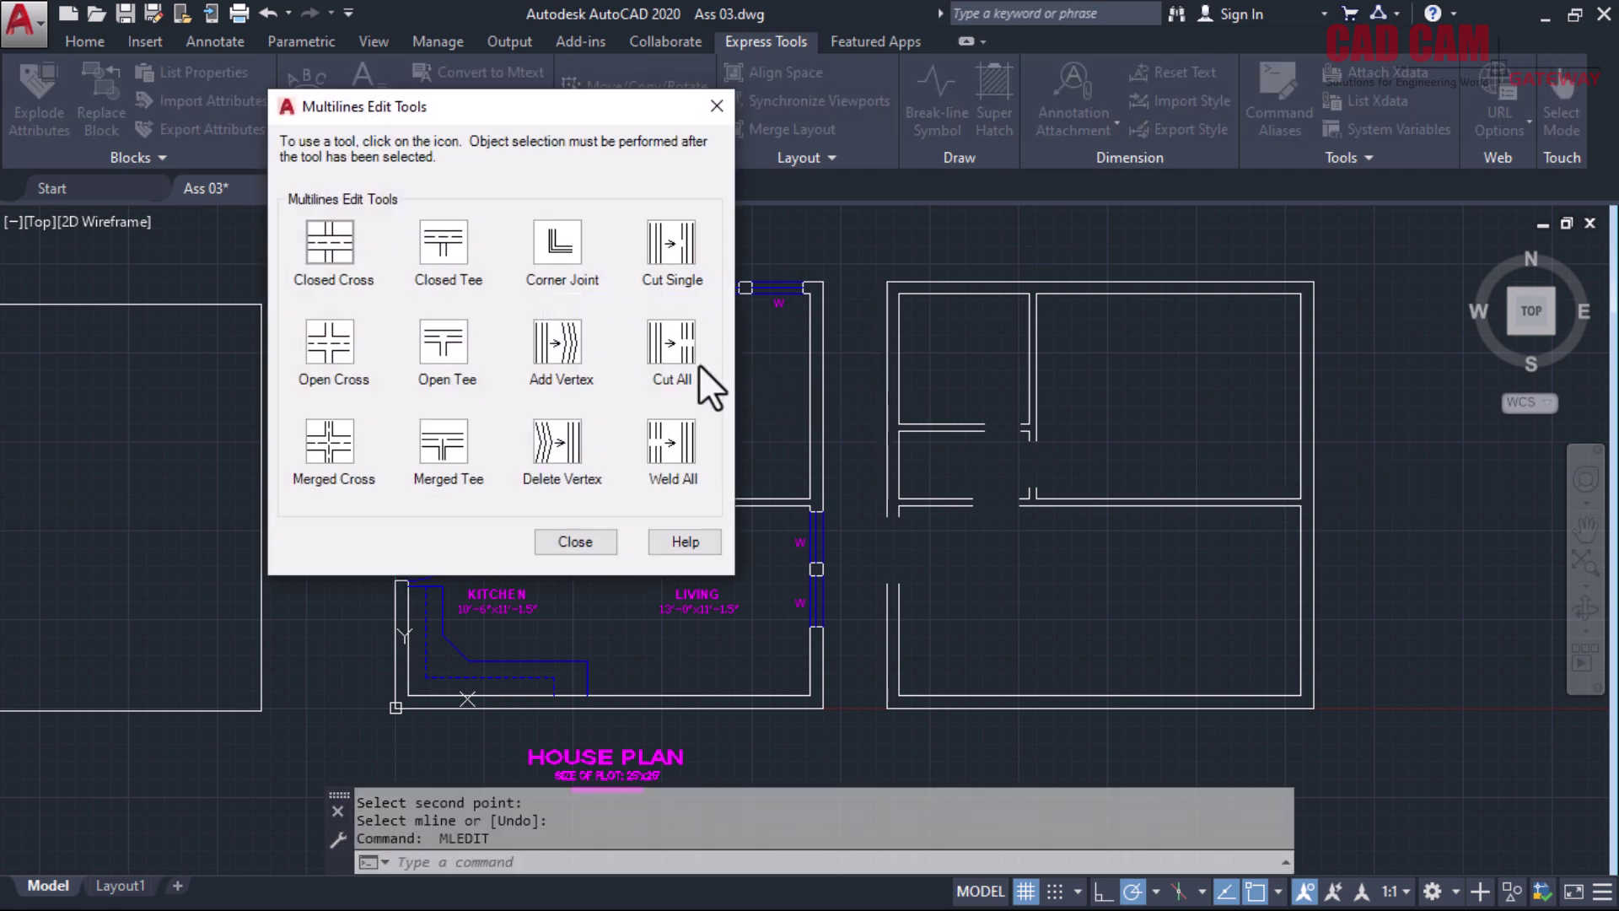
click(675, 438)
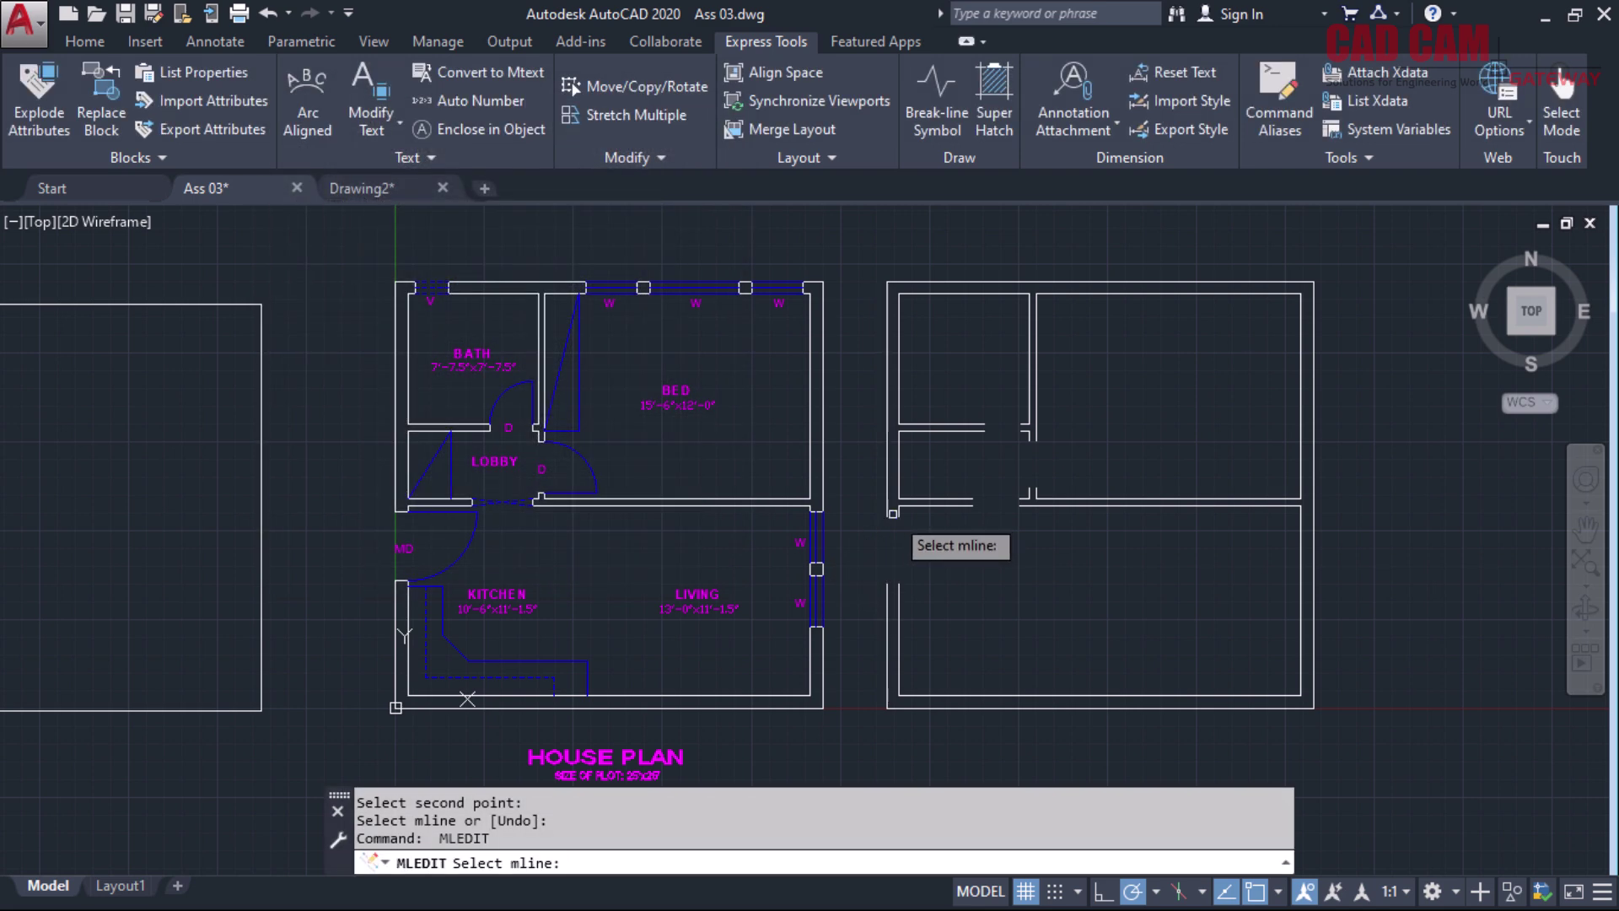
click(894, 531)
click(900, 595)
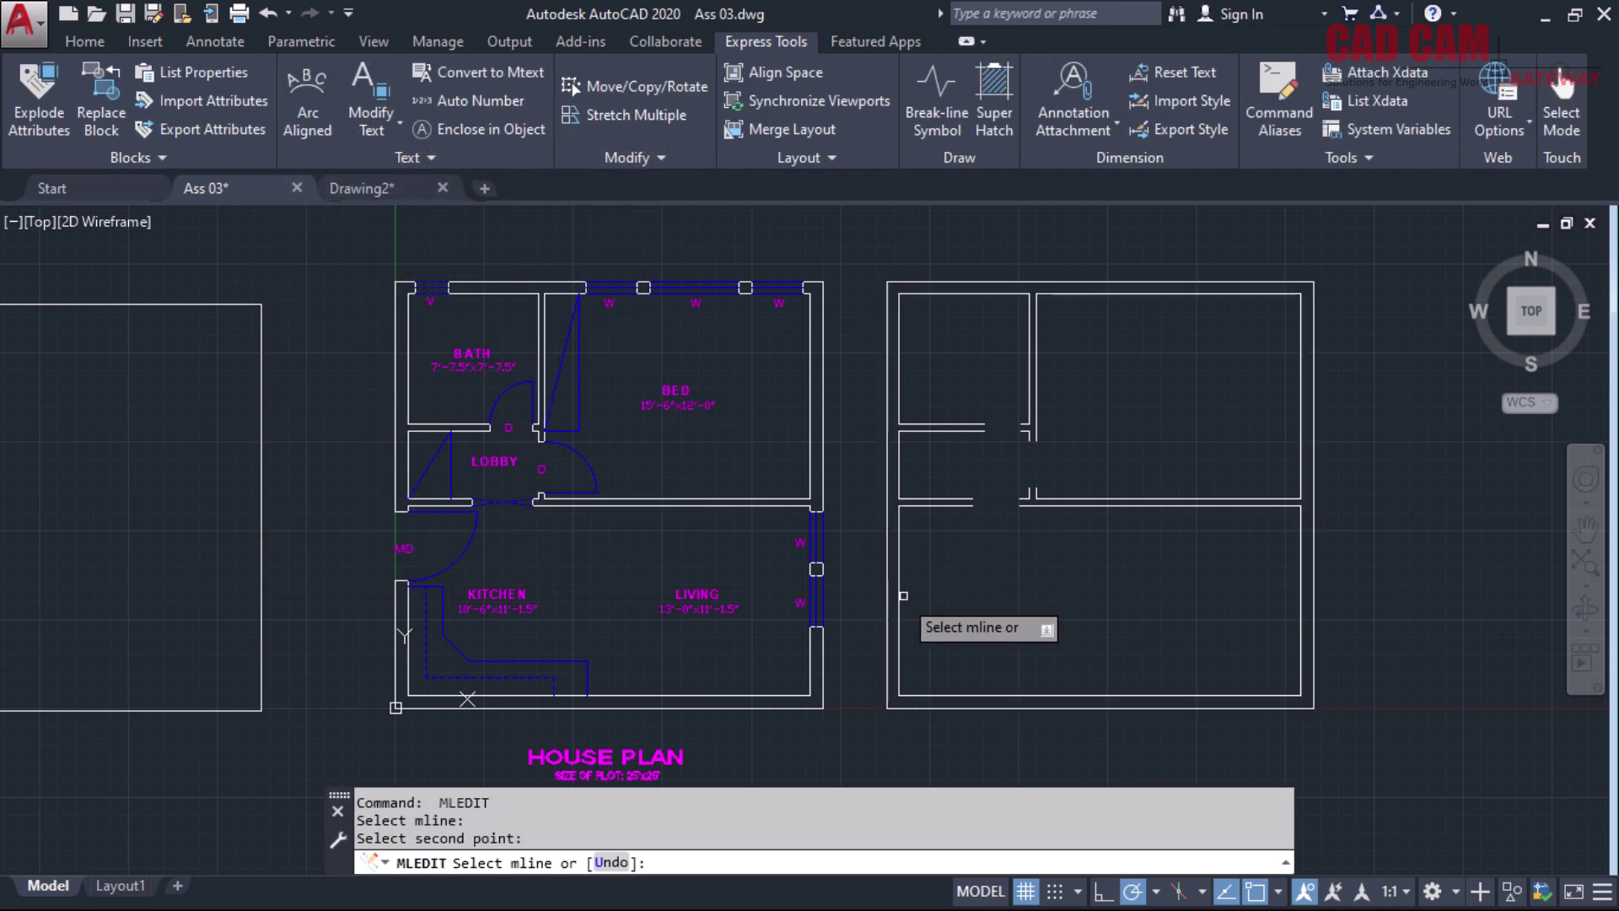
right_click(1102, 561)
click(1115, 568)
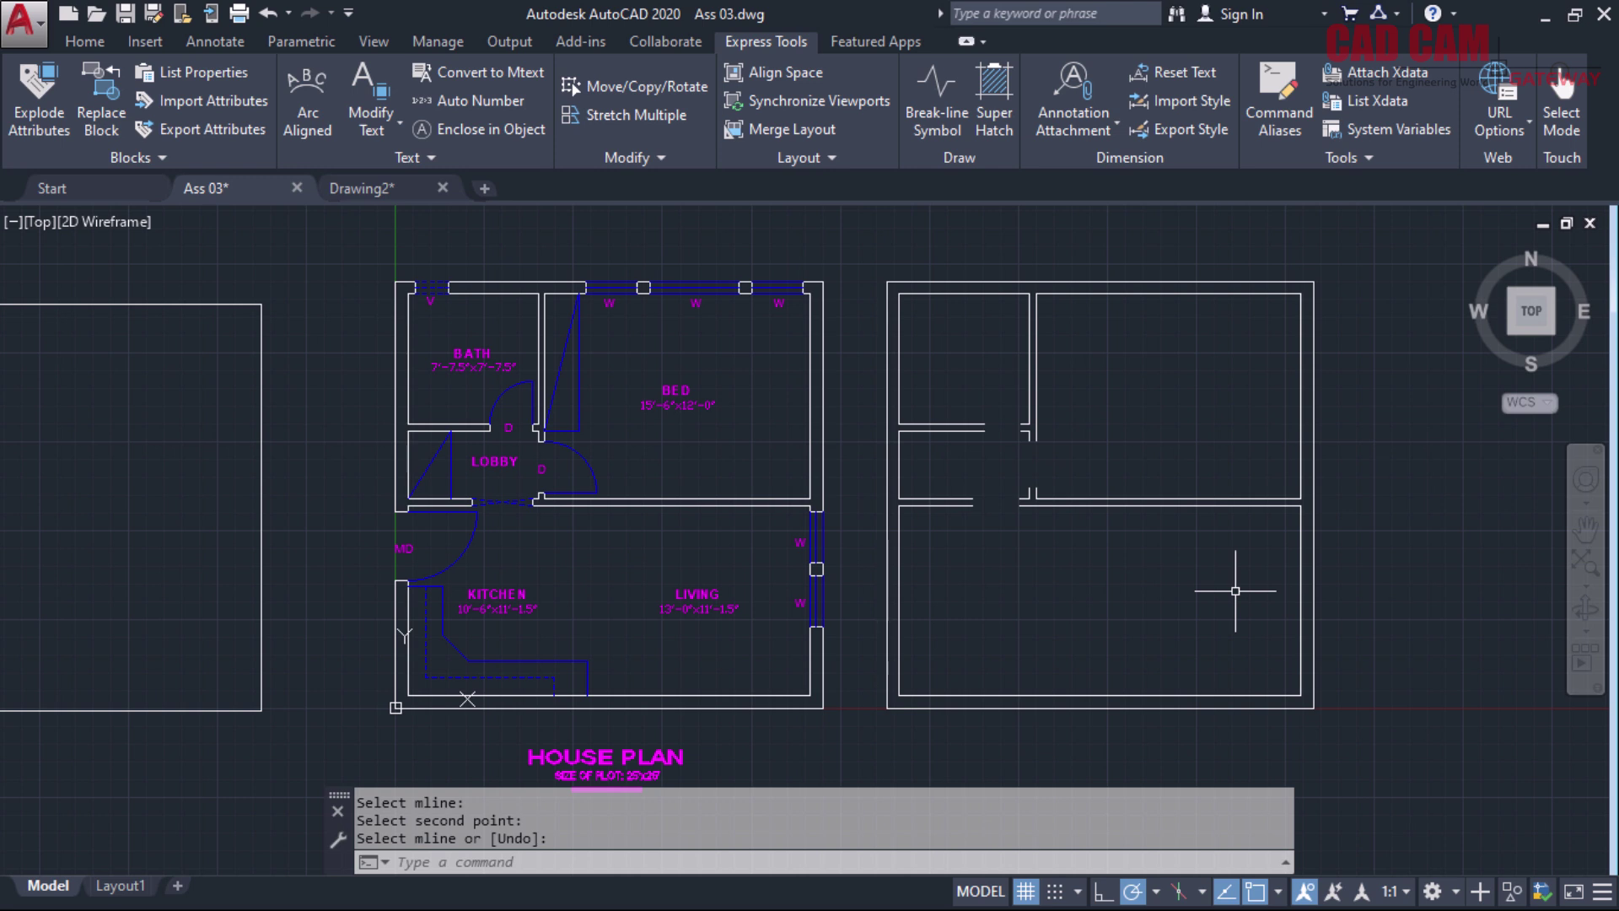
Create a new multiline style named Window, based on STANDARD
text(MLS)
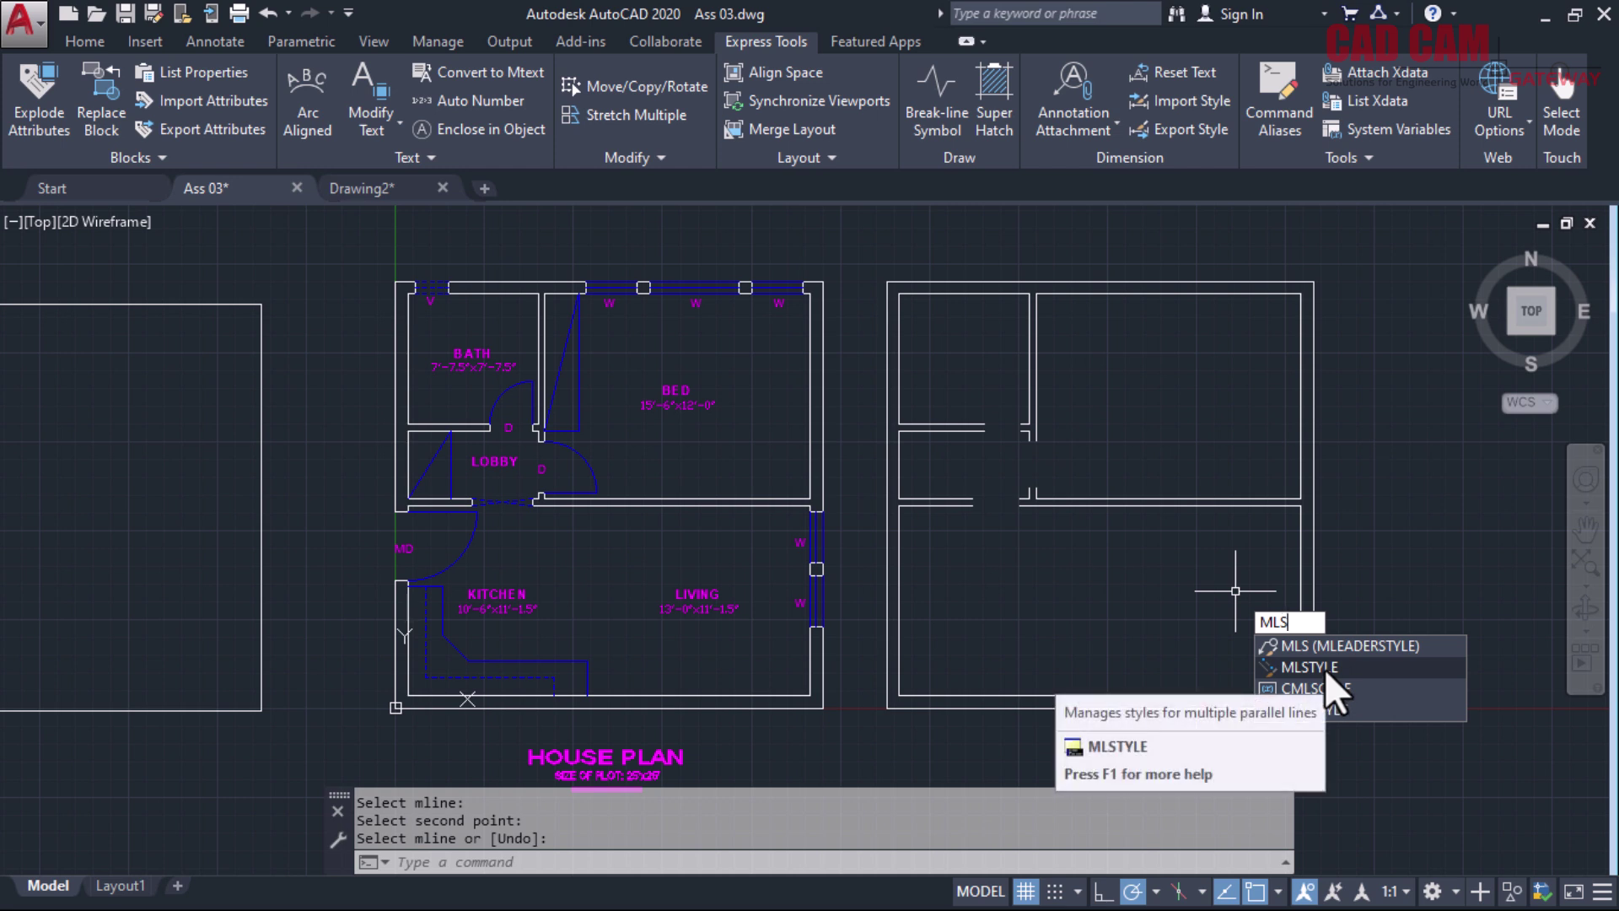
click(1327, 671)
drag(868, 223, 614, 251)
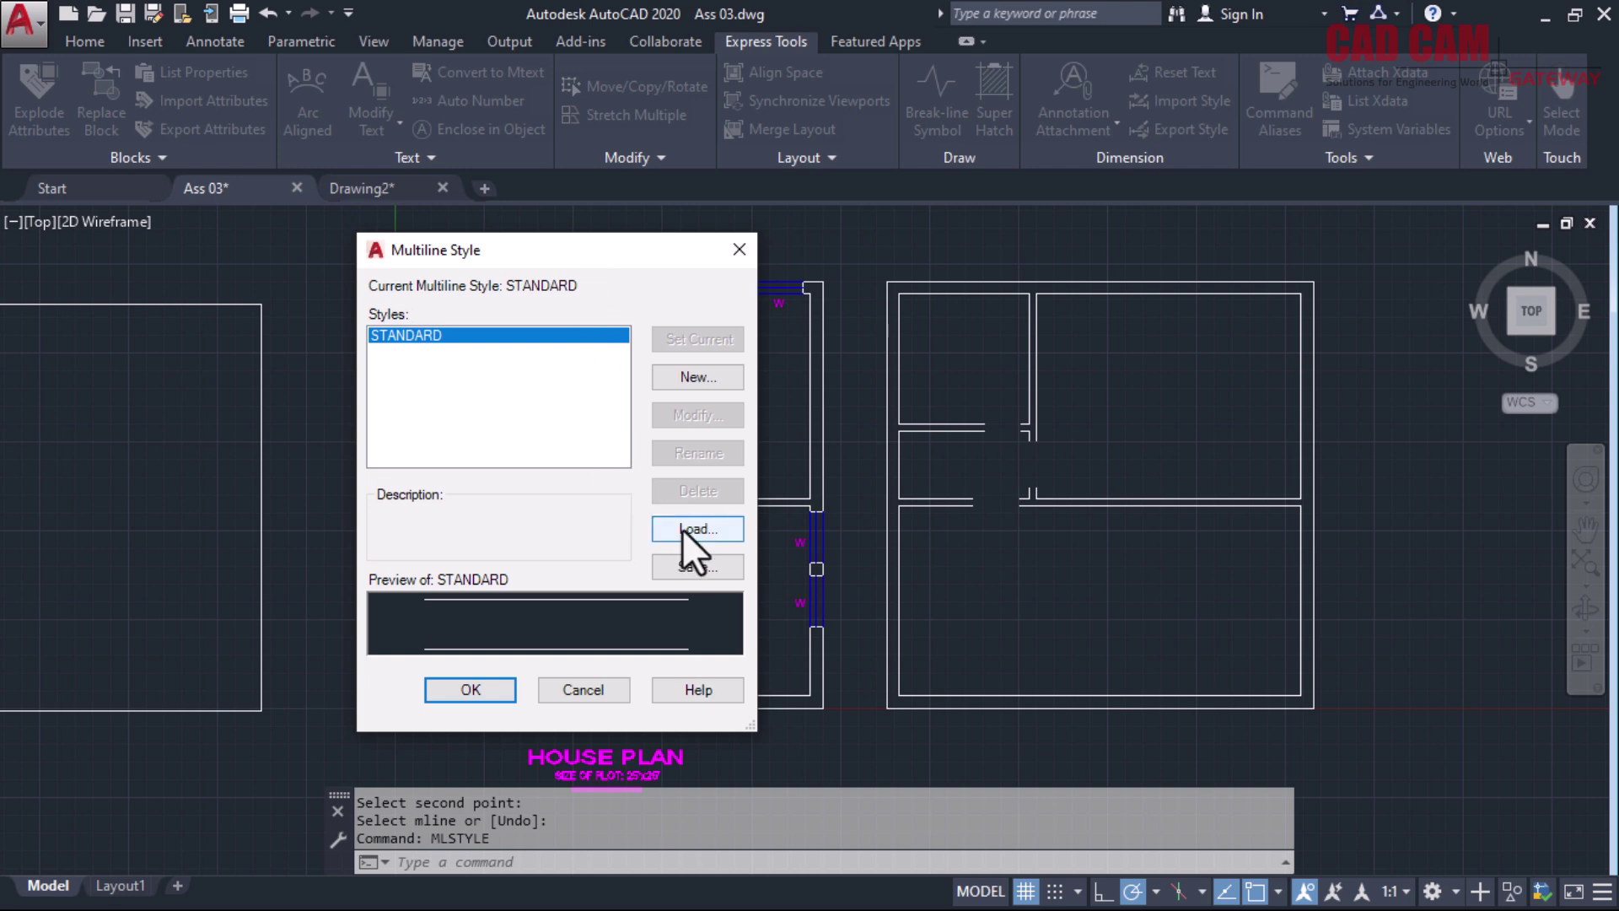
drag(648, 257, 1207, 220)
click(1256, 341)
drag(1171, 377, 683, 368)
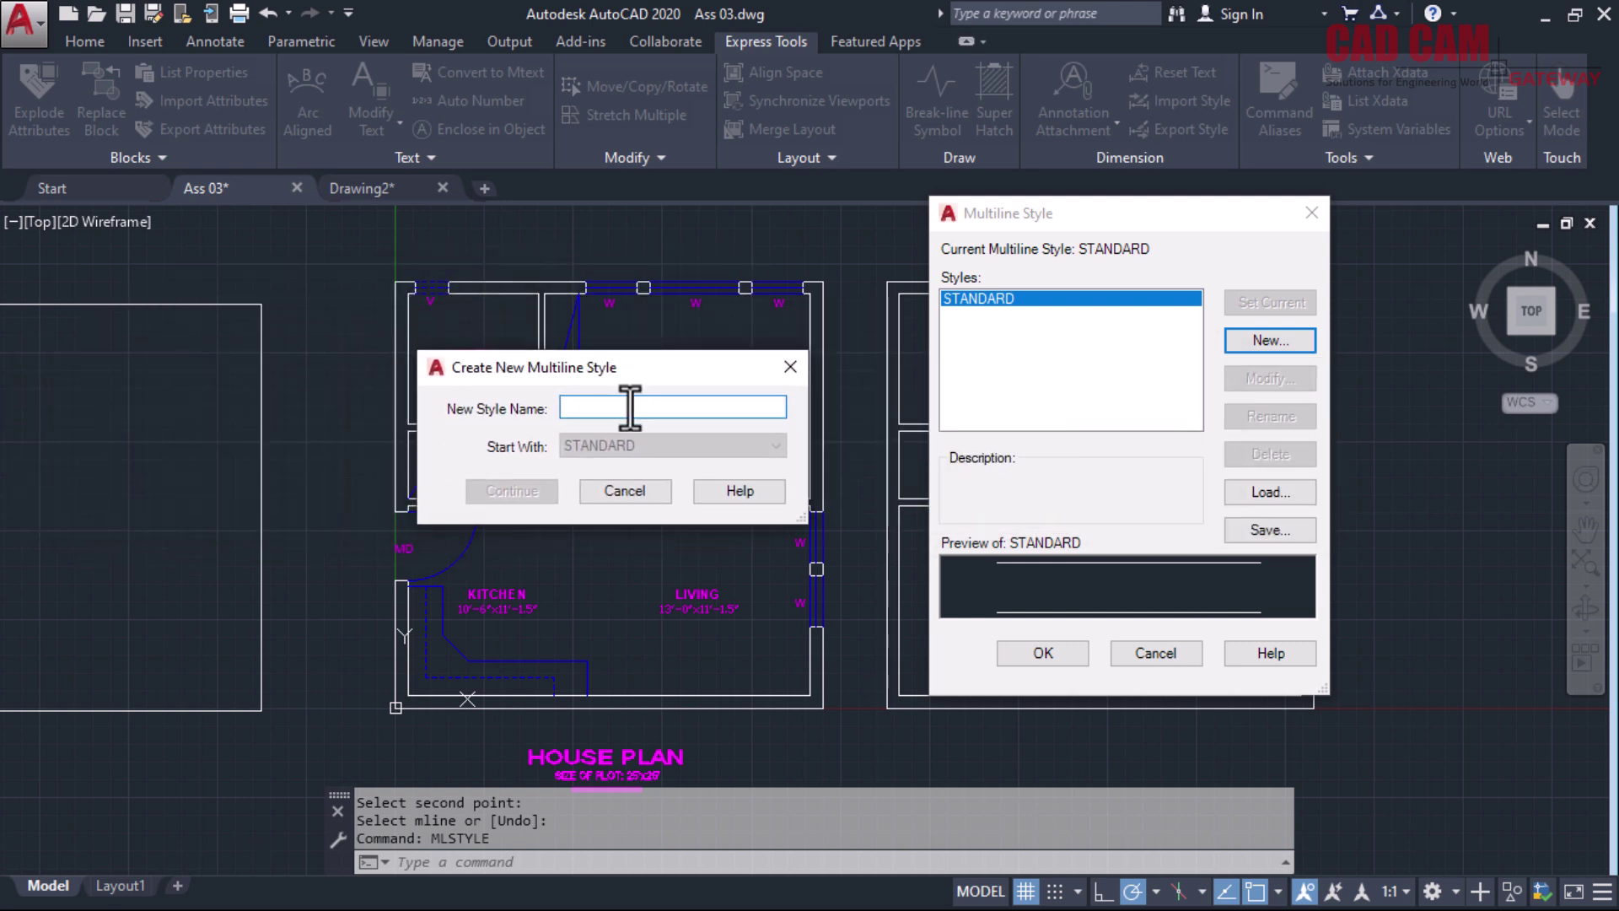
text(Window)
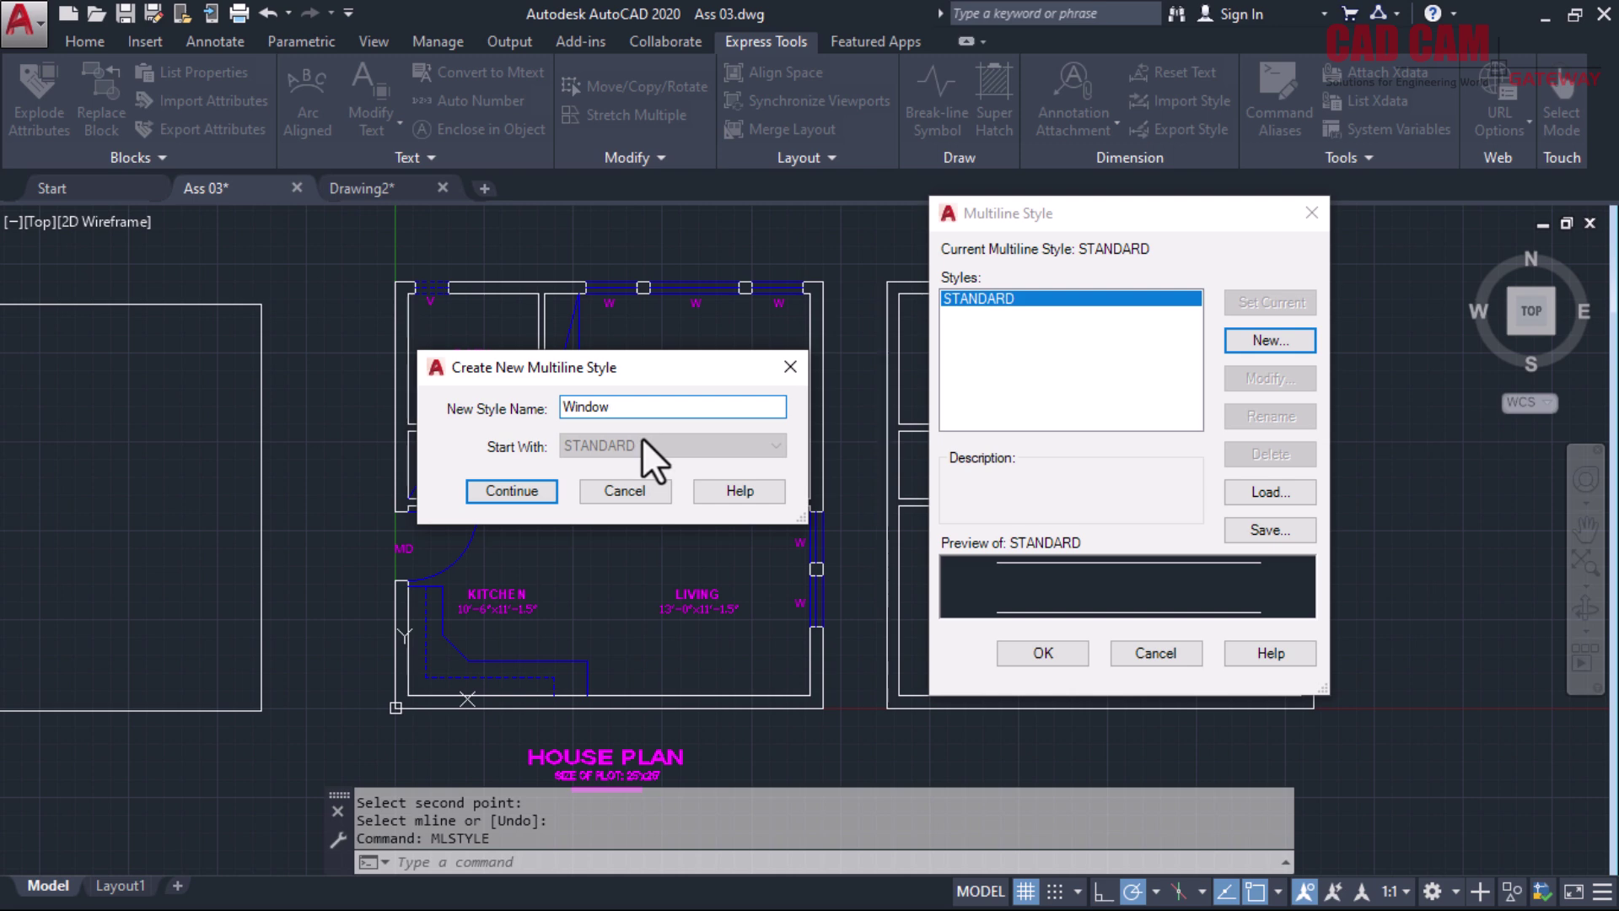
click(540, 491)
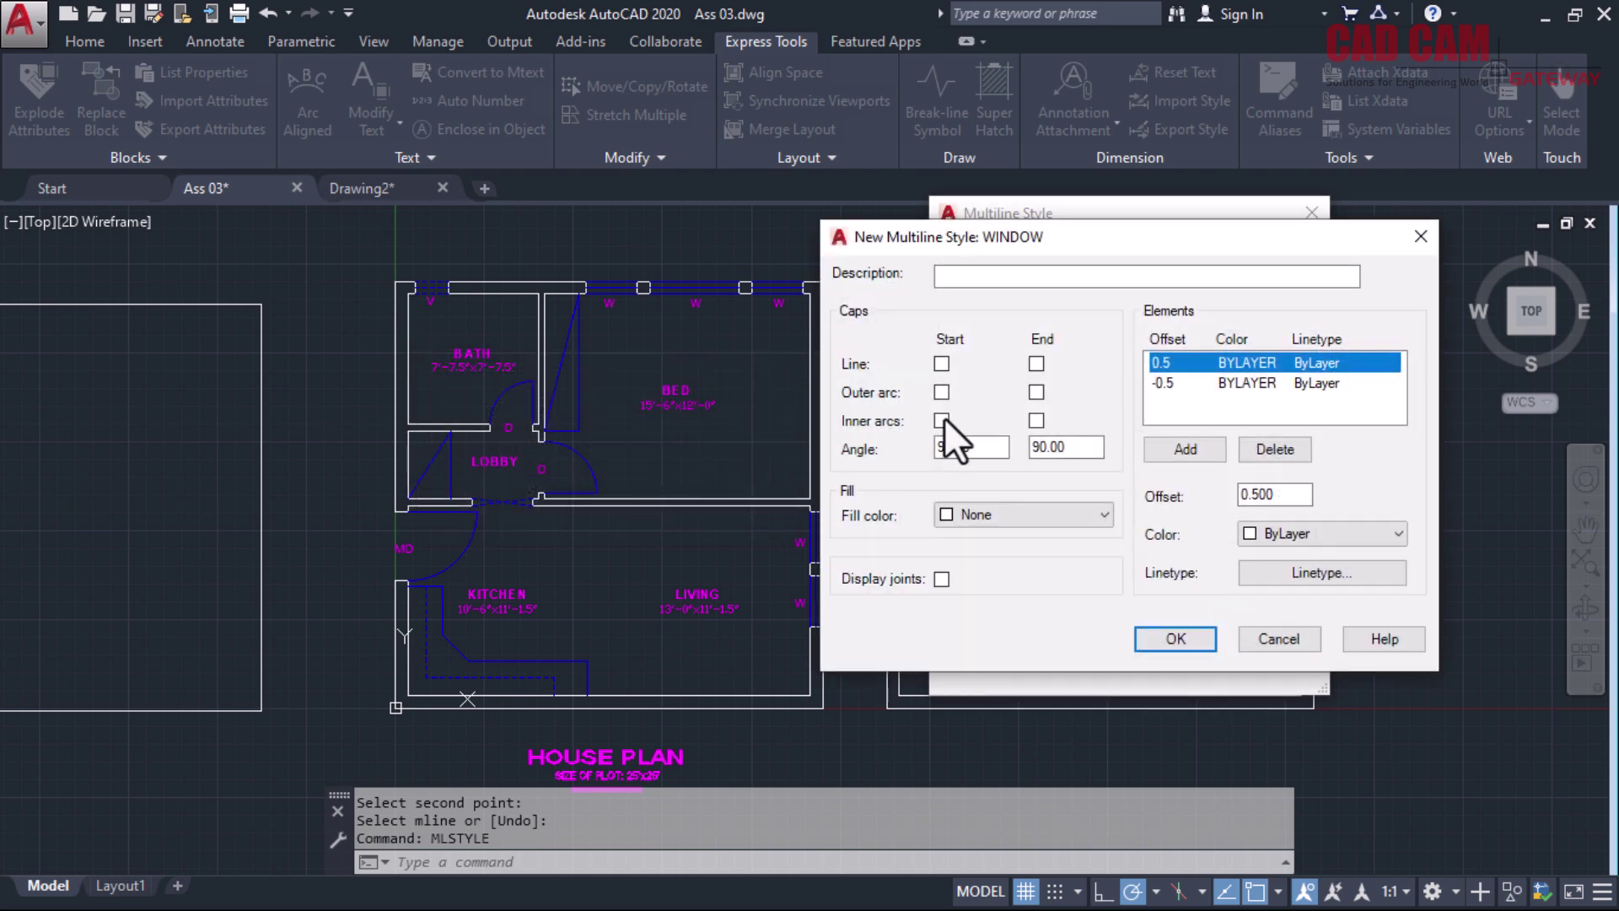
Give the Window multiline style the description Window 9" and 4.5"
drag(1111, 245, 575, 236)
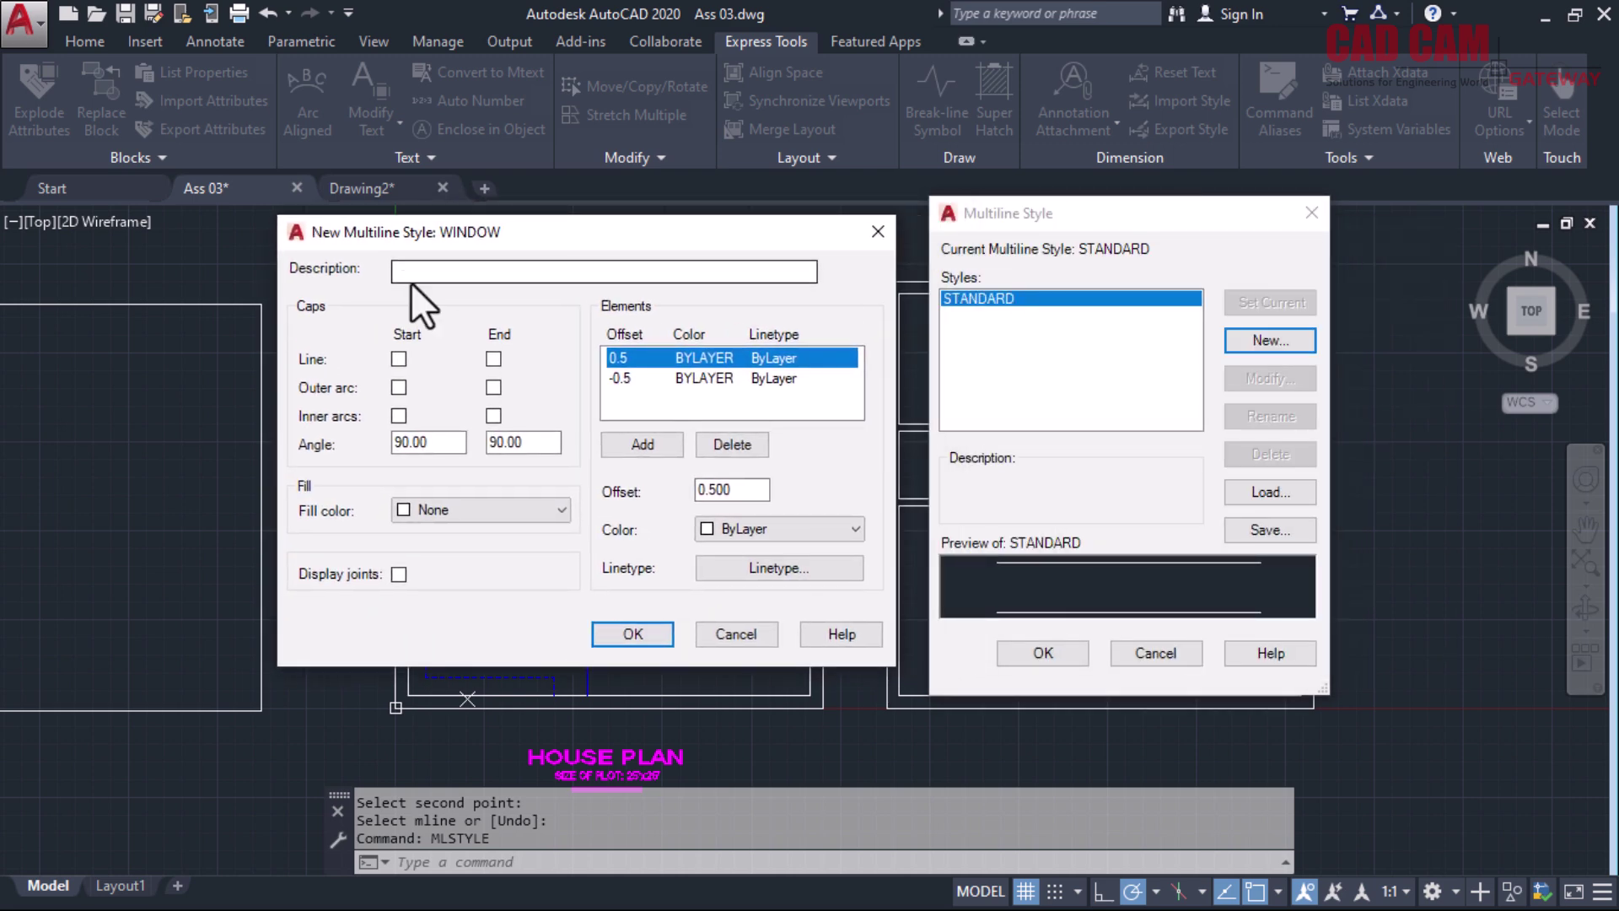
click(438, 273)
text(W)
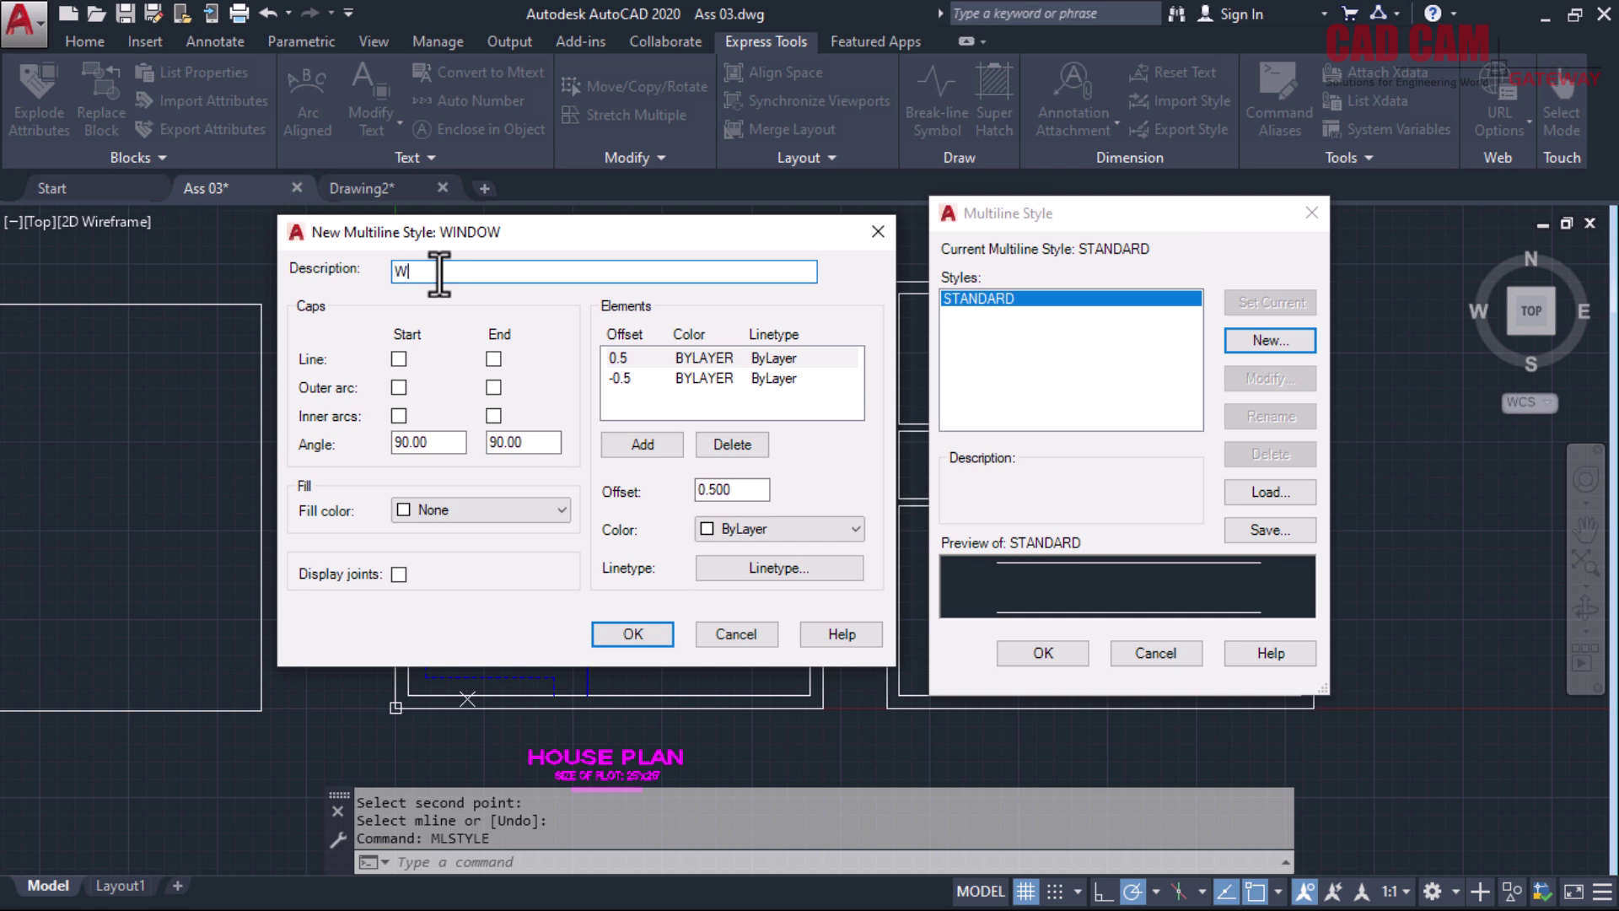
text(indow 9" and)
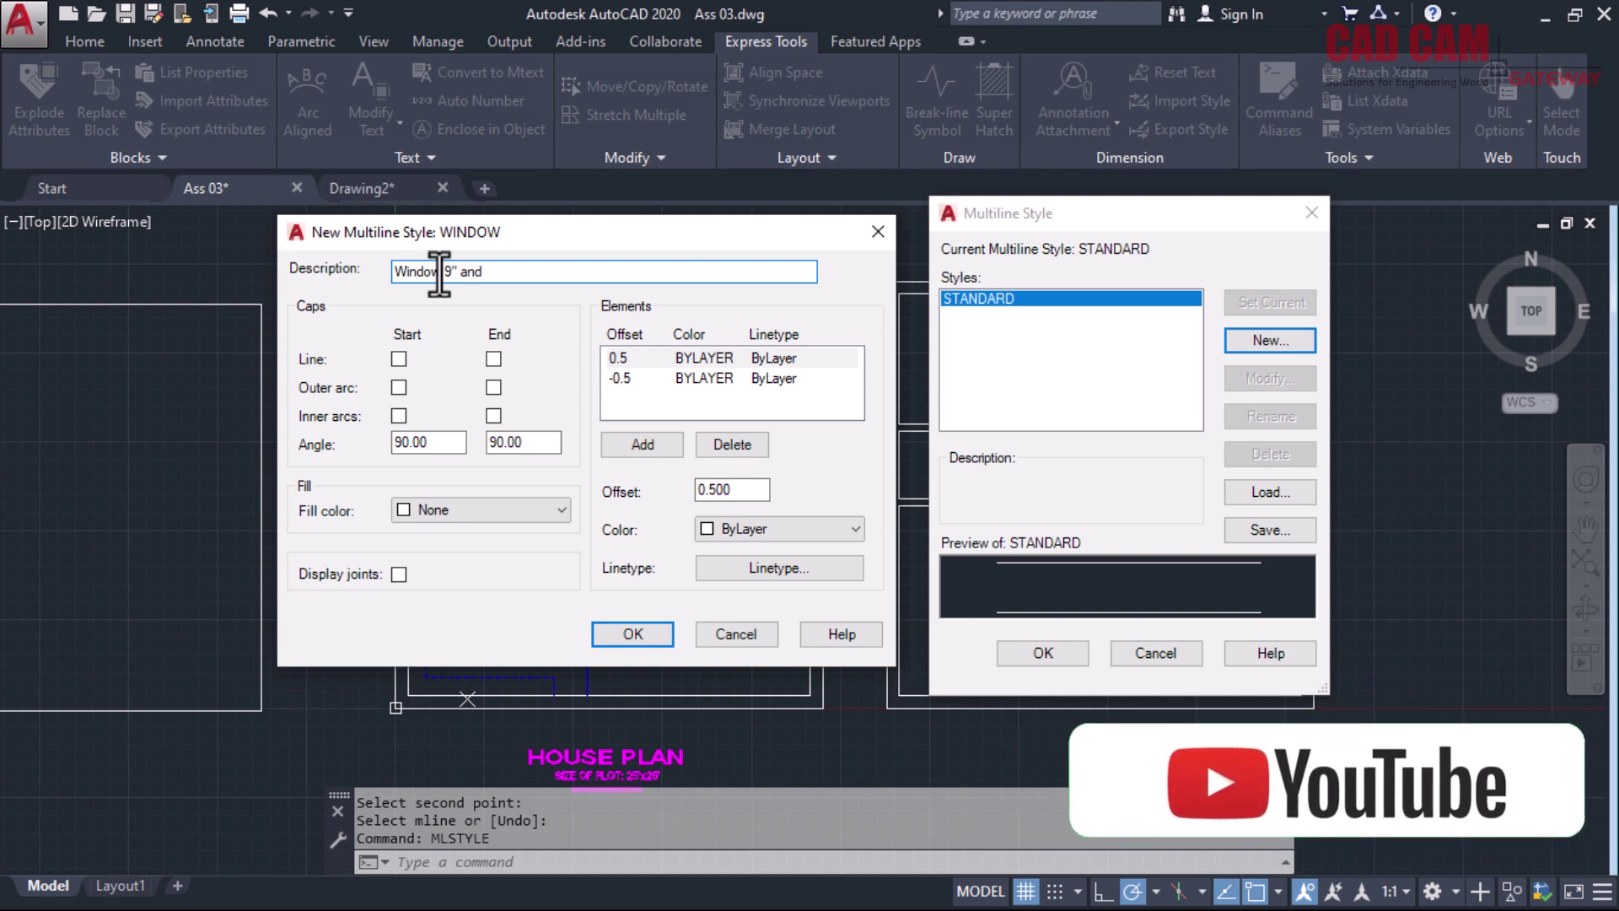
text( 4.5")
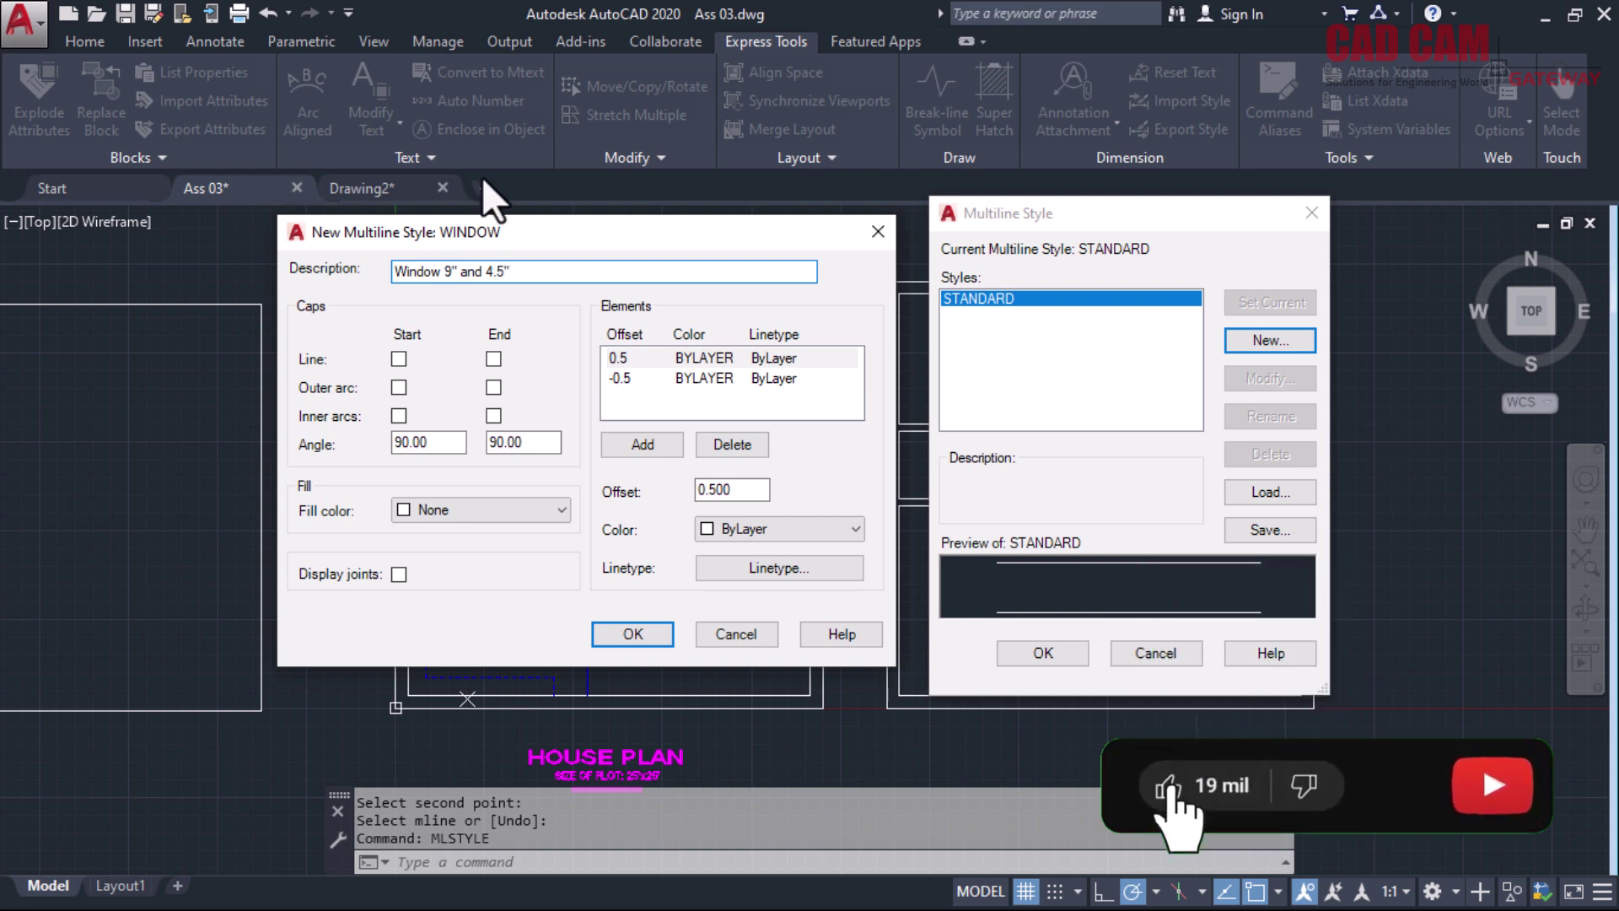
drag(713, 239, 741, 243)
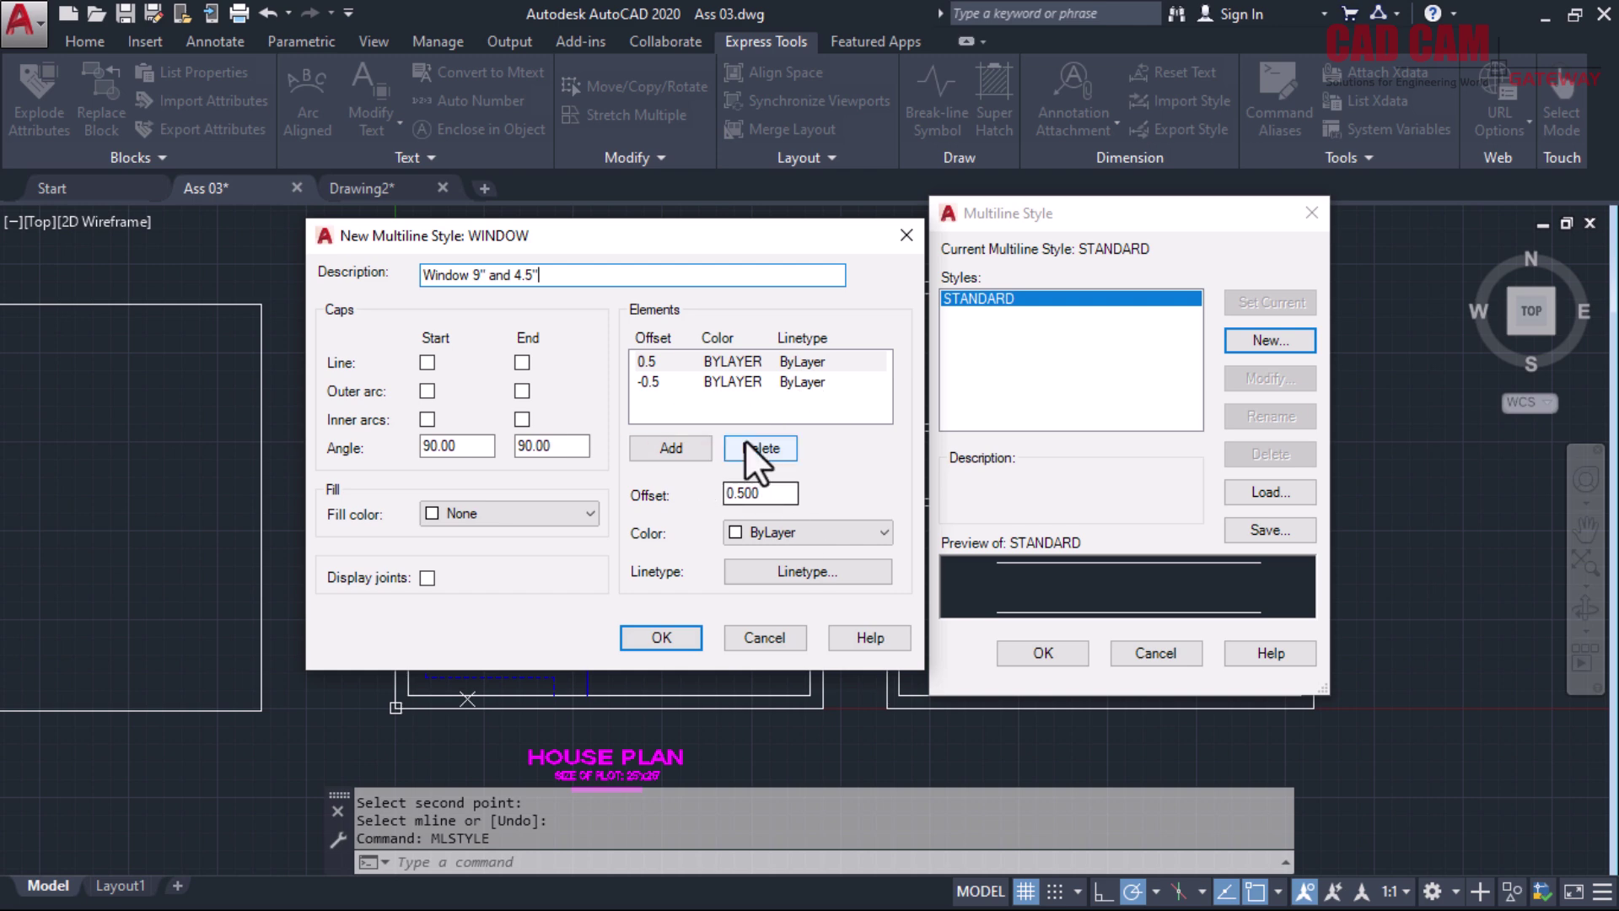
Set the first element's offset to 0, and add another element with offset 0.5 to the Window style
drag(649, 236, 655, 316)
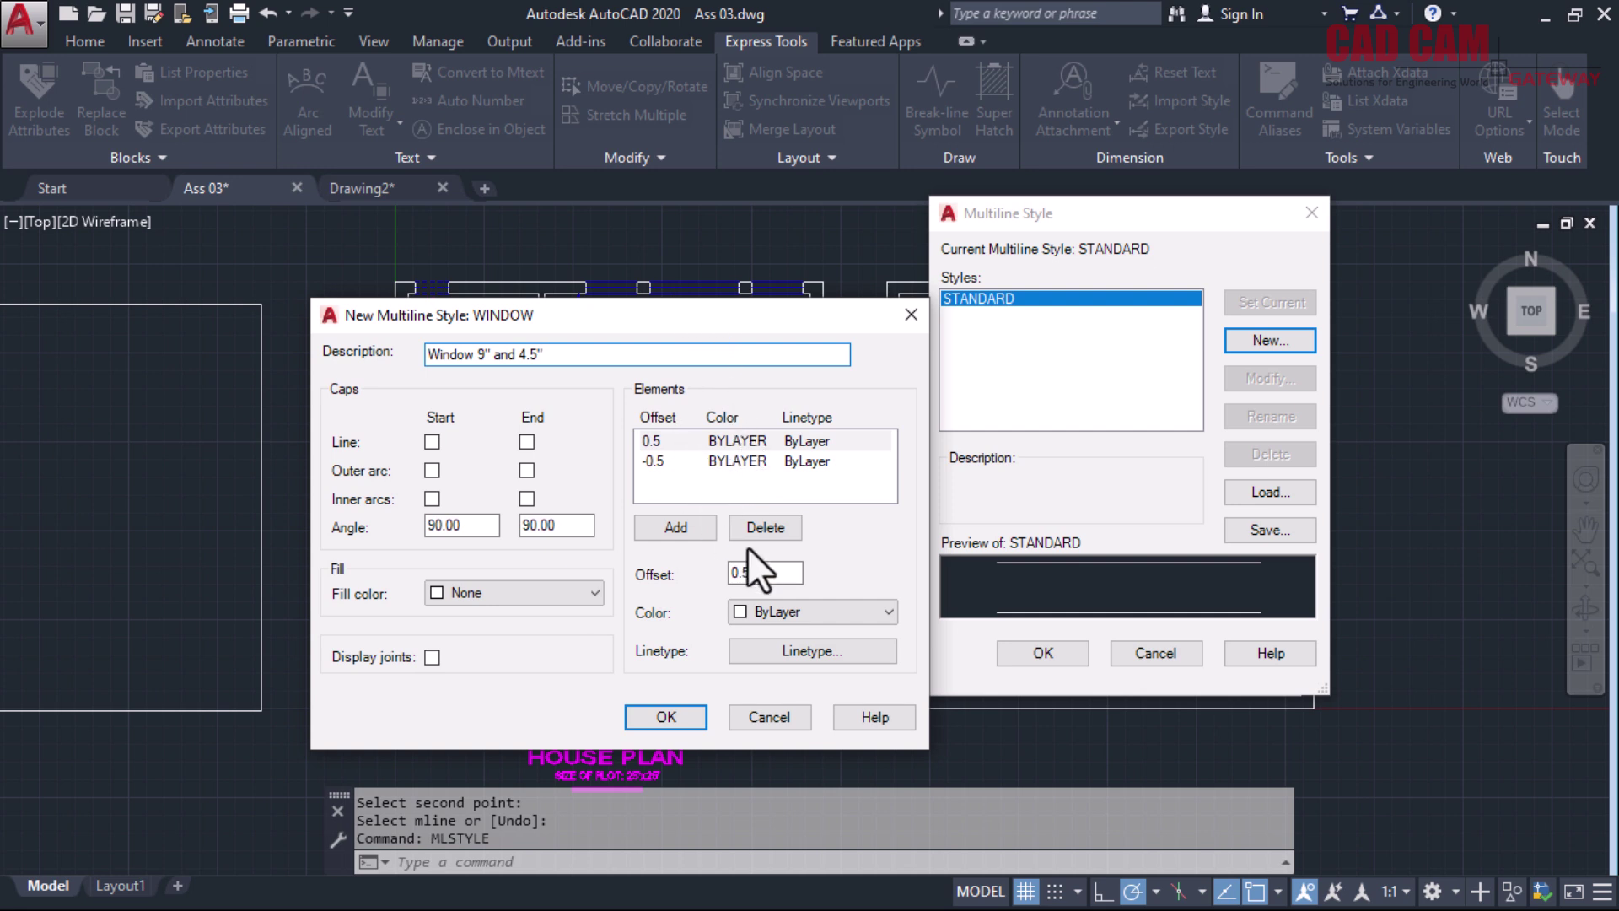
drag(797, 573, 708, 570)
text(0.000)
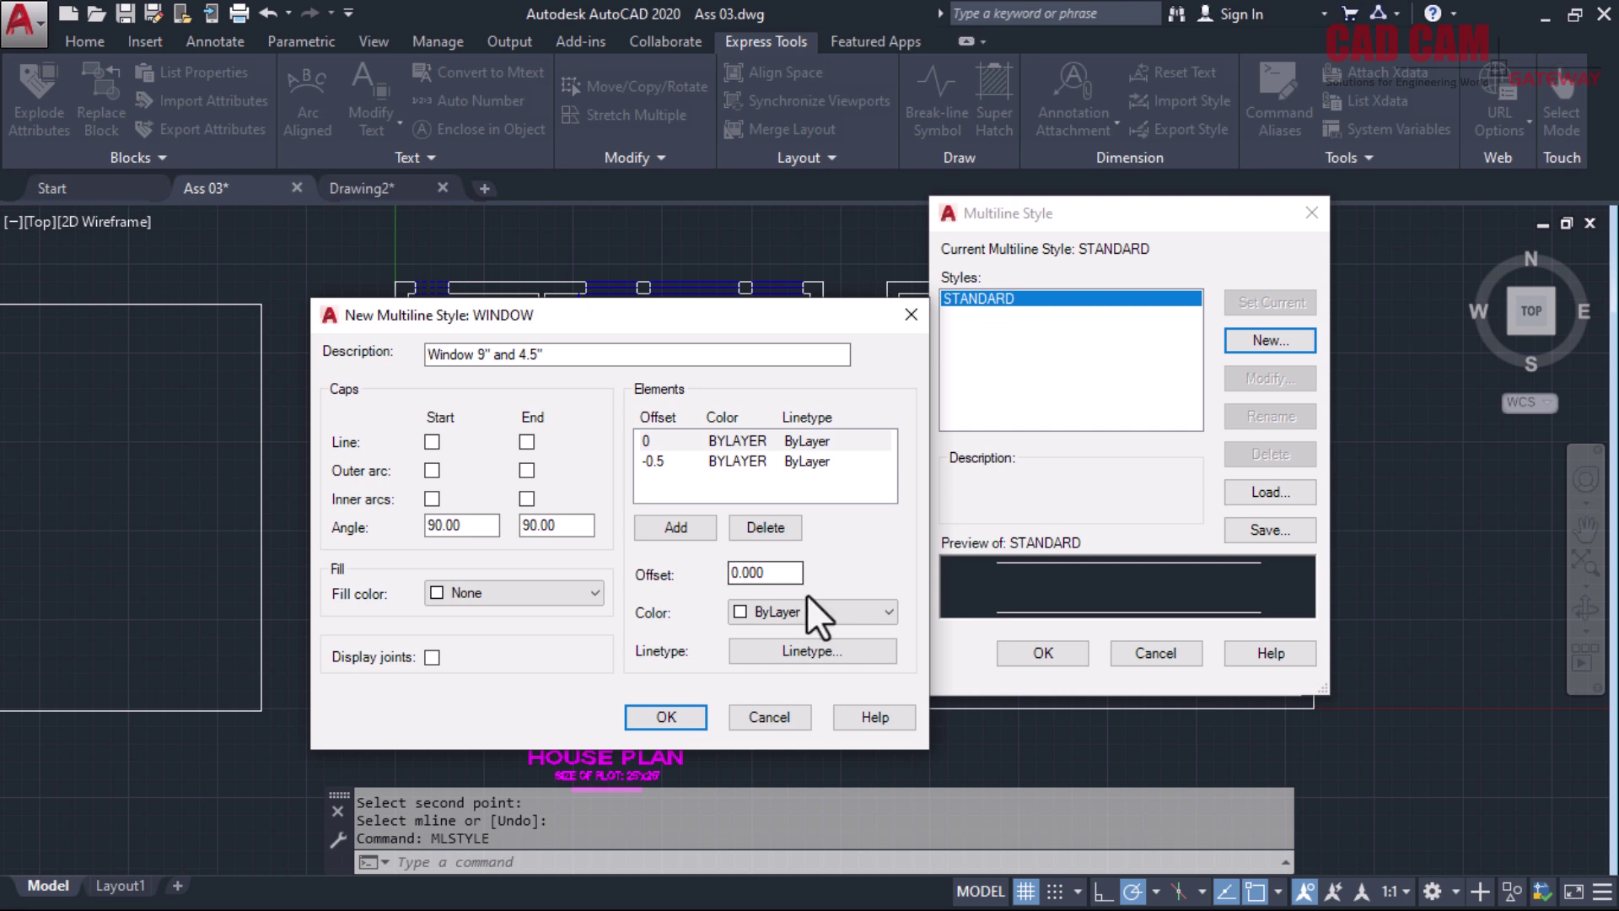
click(675, 531)
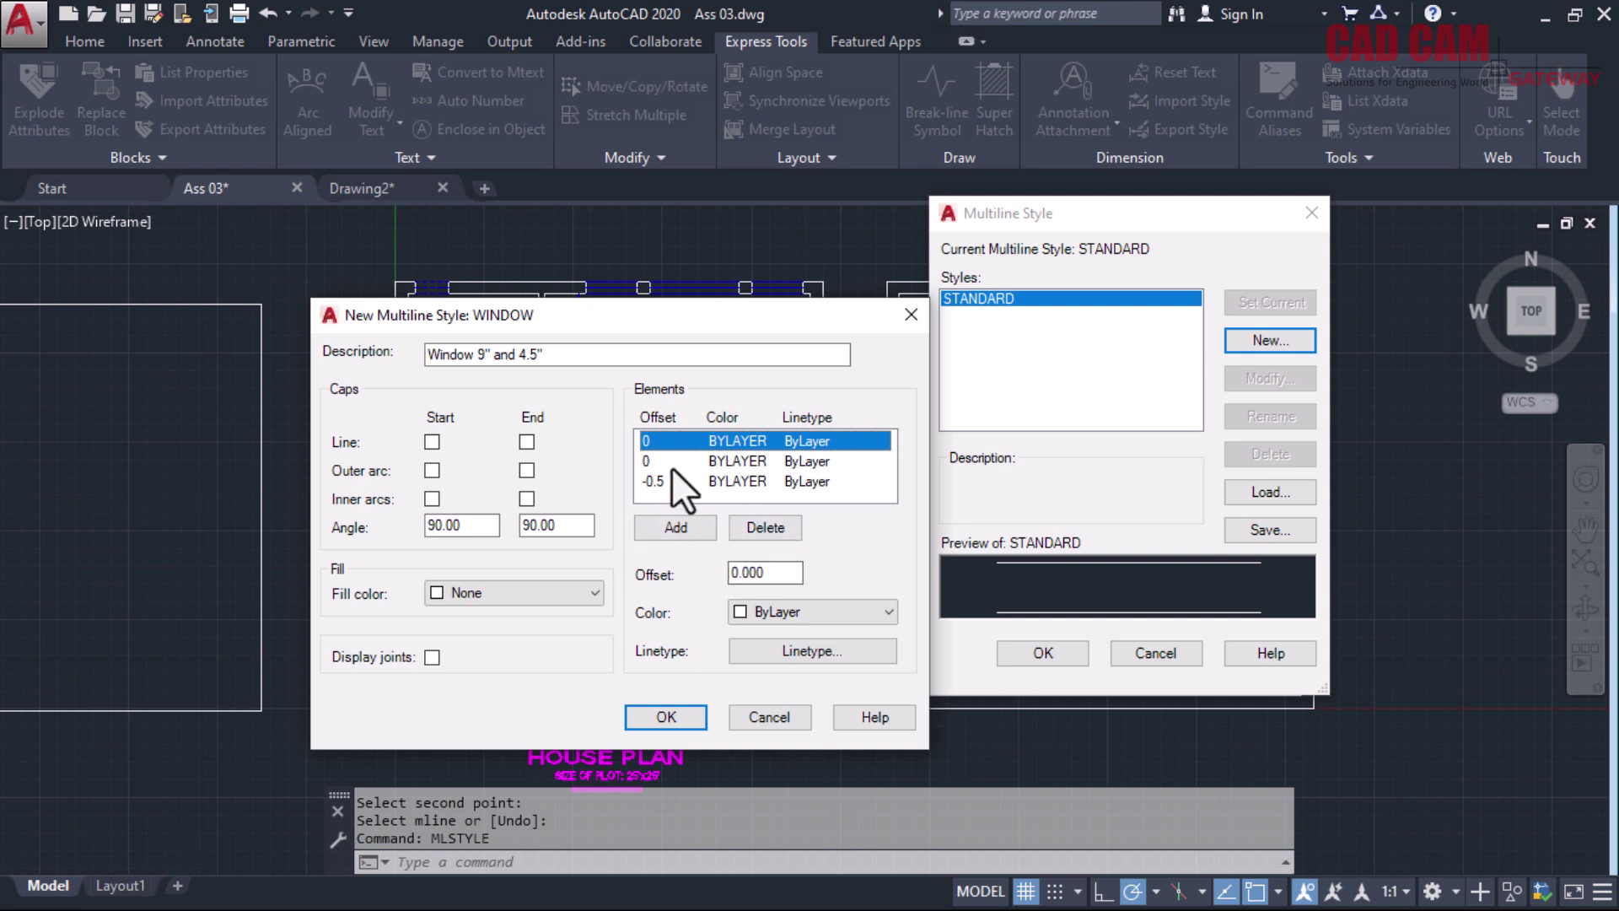
double_click(747, 571)
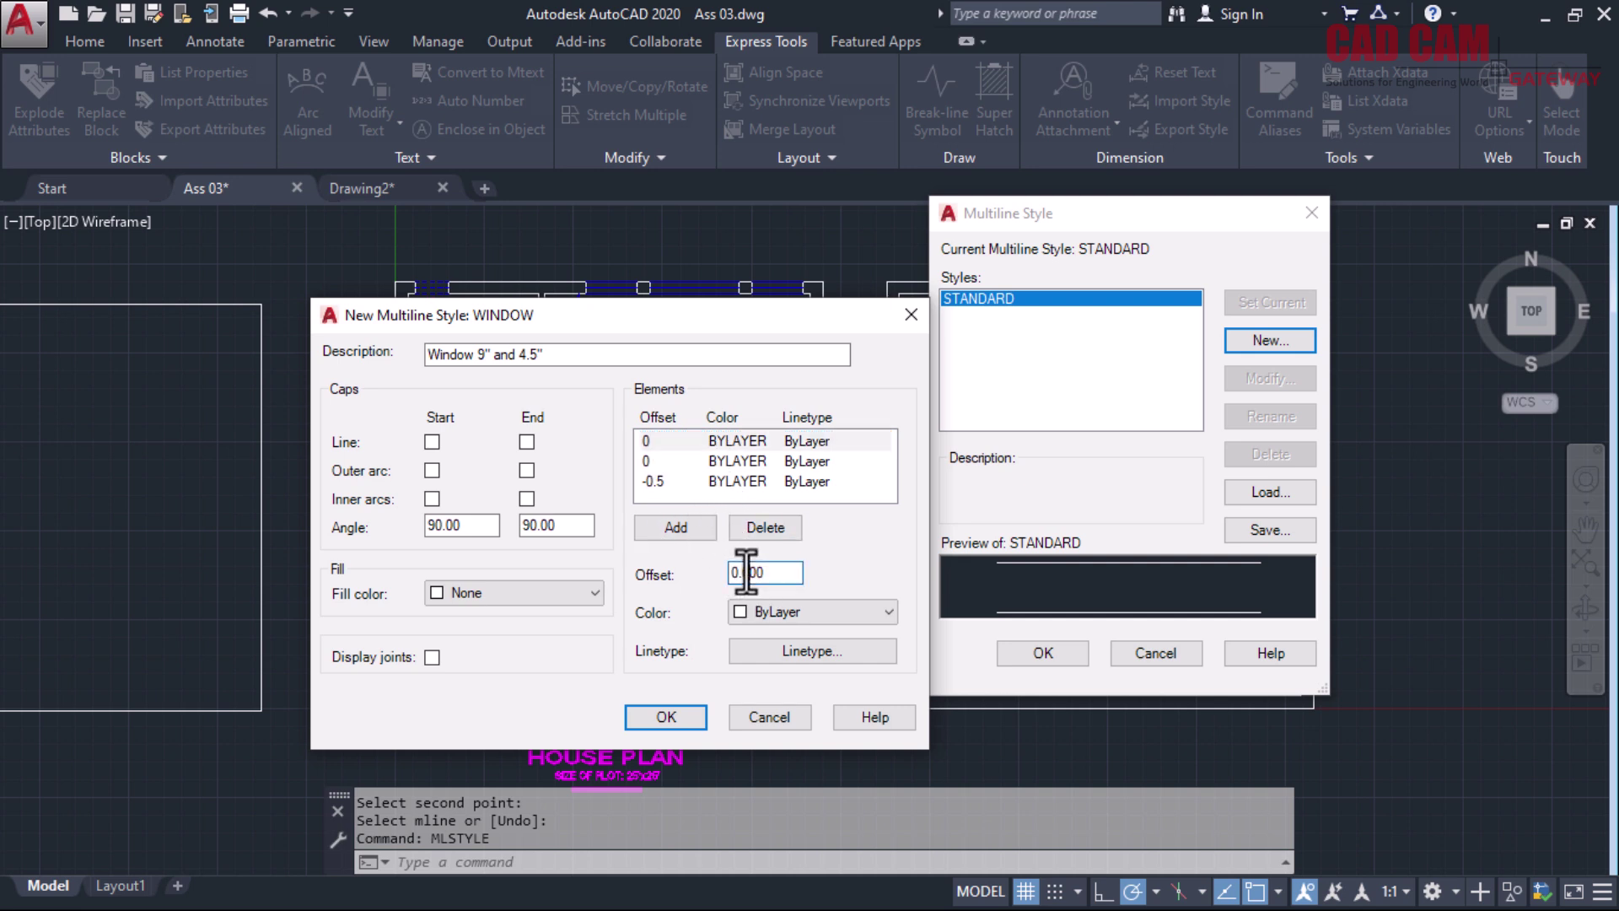
text(.5)
key(Tab)
click(720, 464)
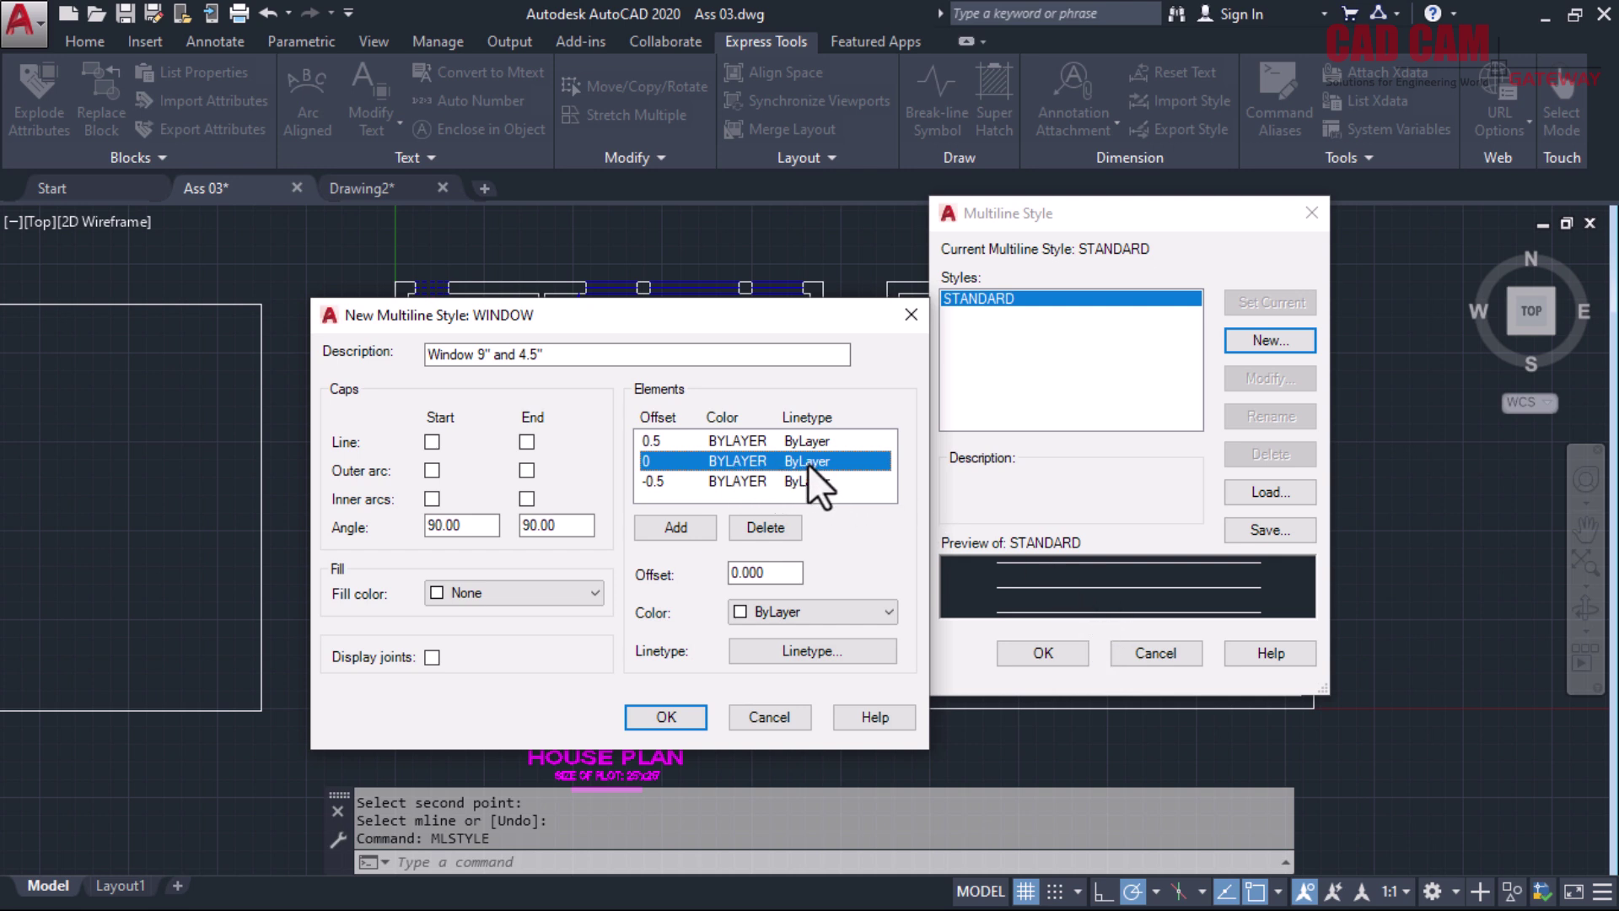
click(863, 611)
click(864, 611)
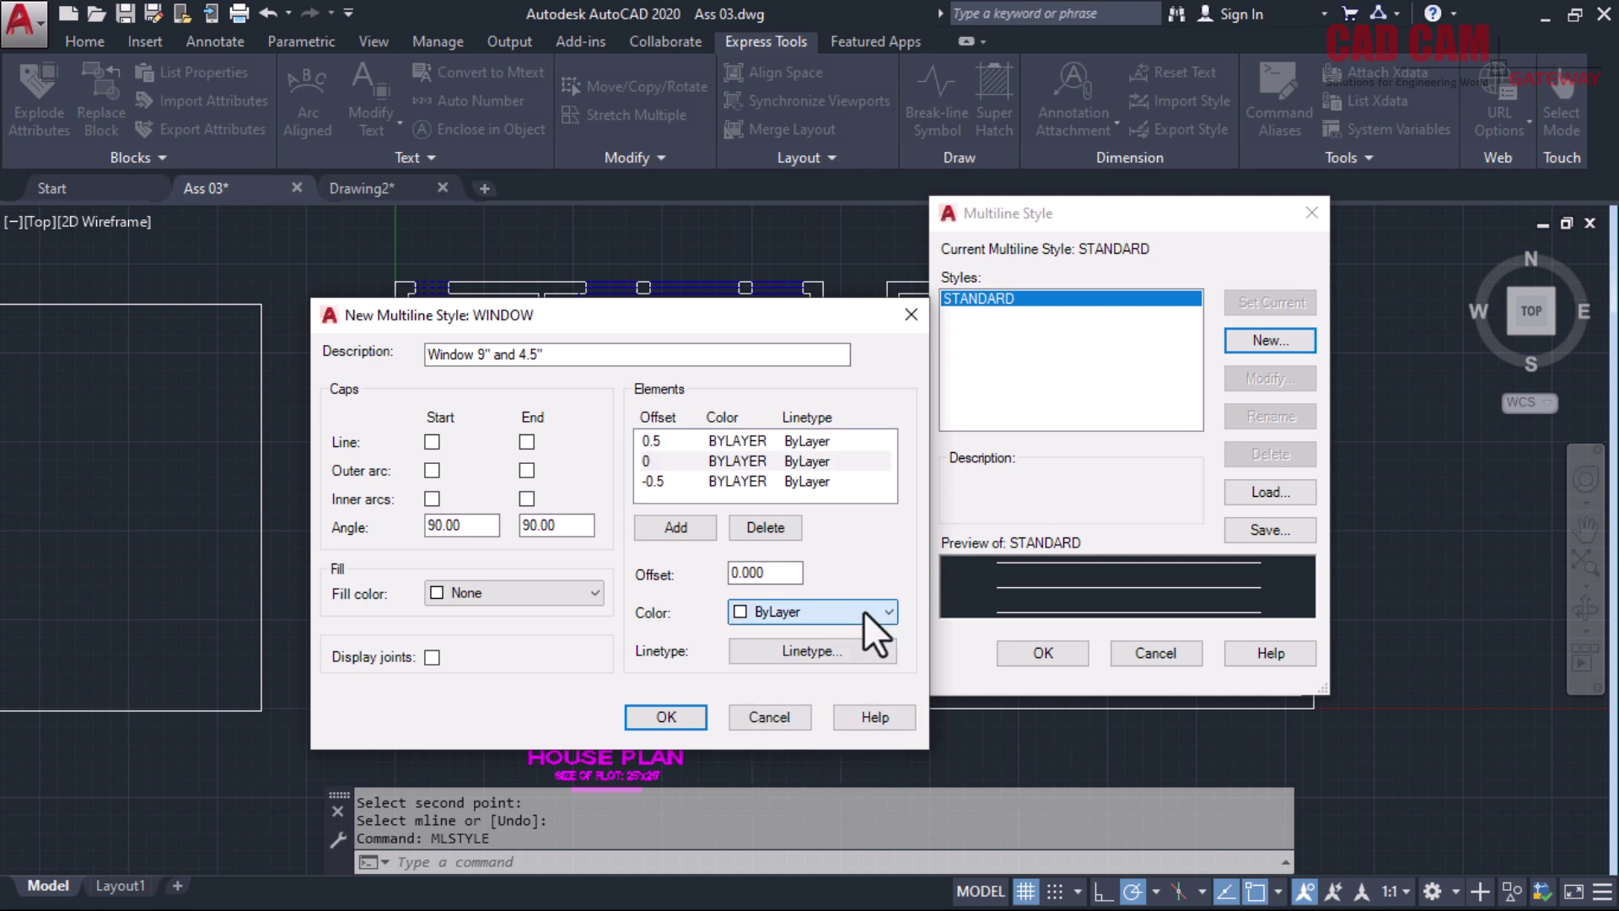
click(788, 651)
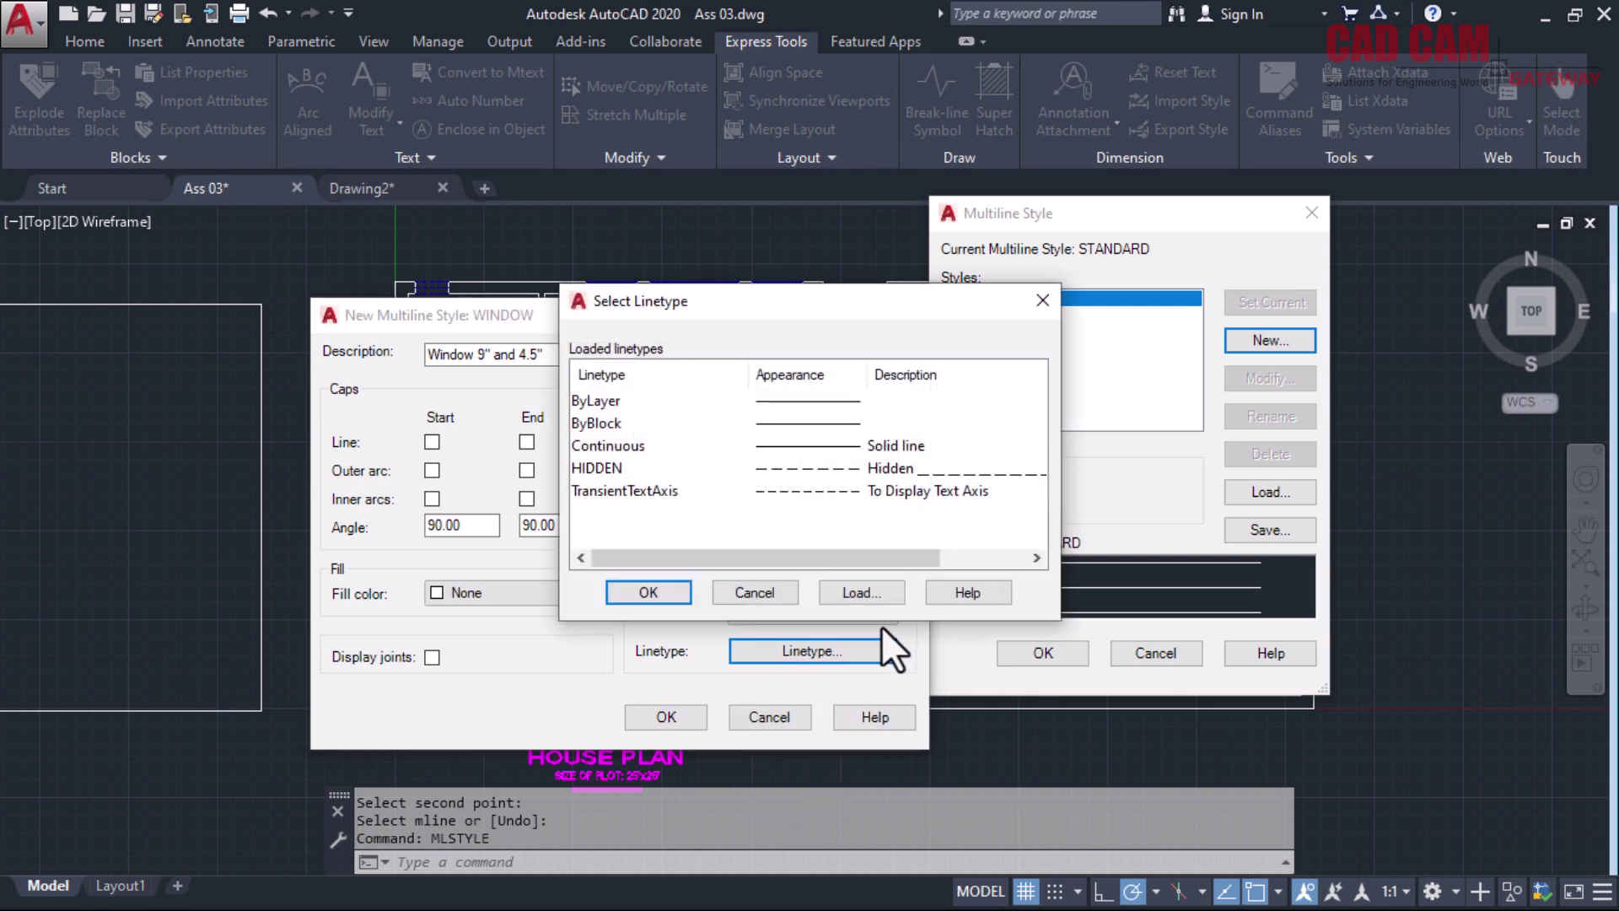
click(606, 469)
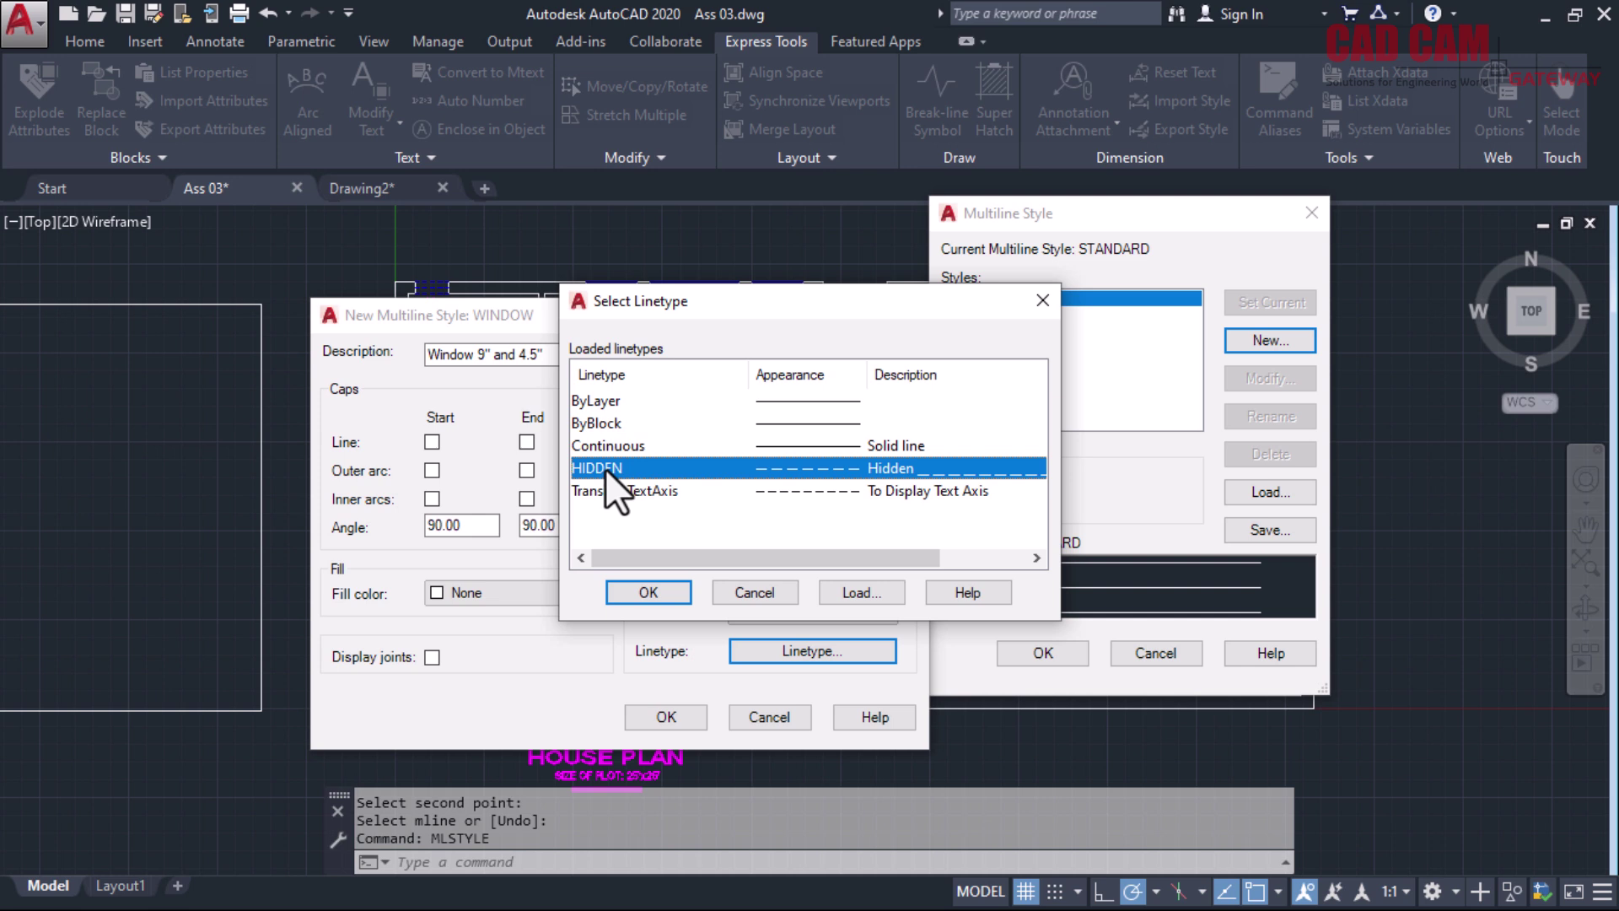
drag(676, 305, 634, 348)
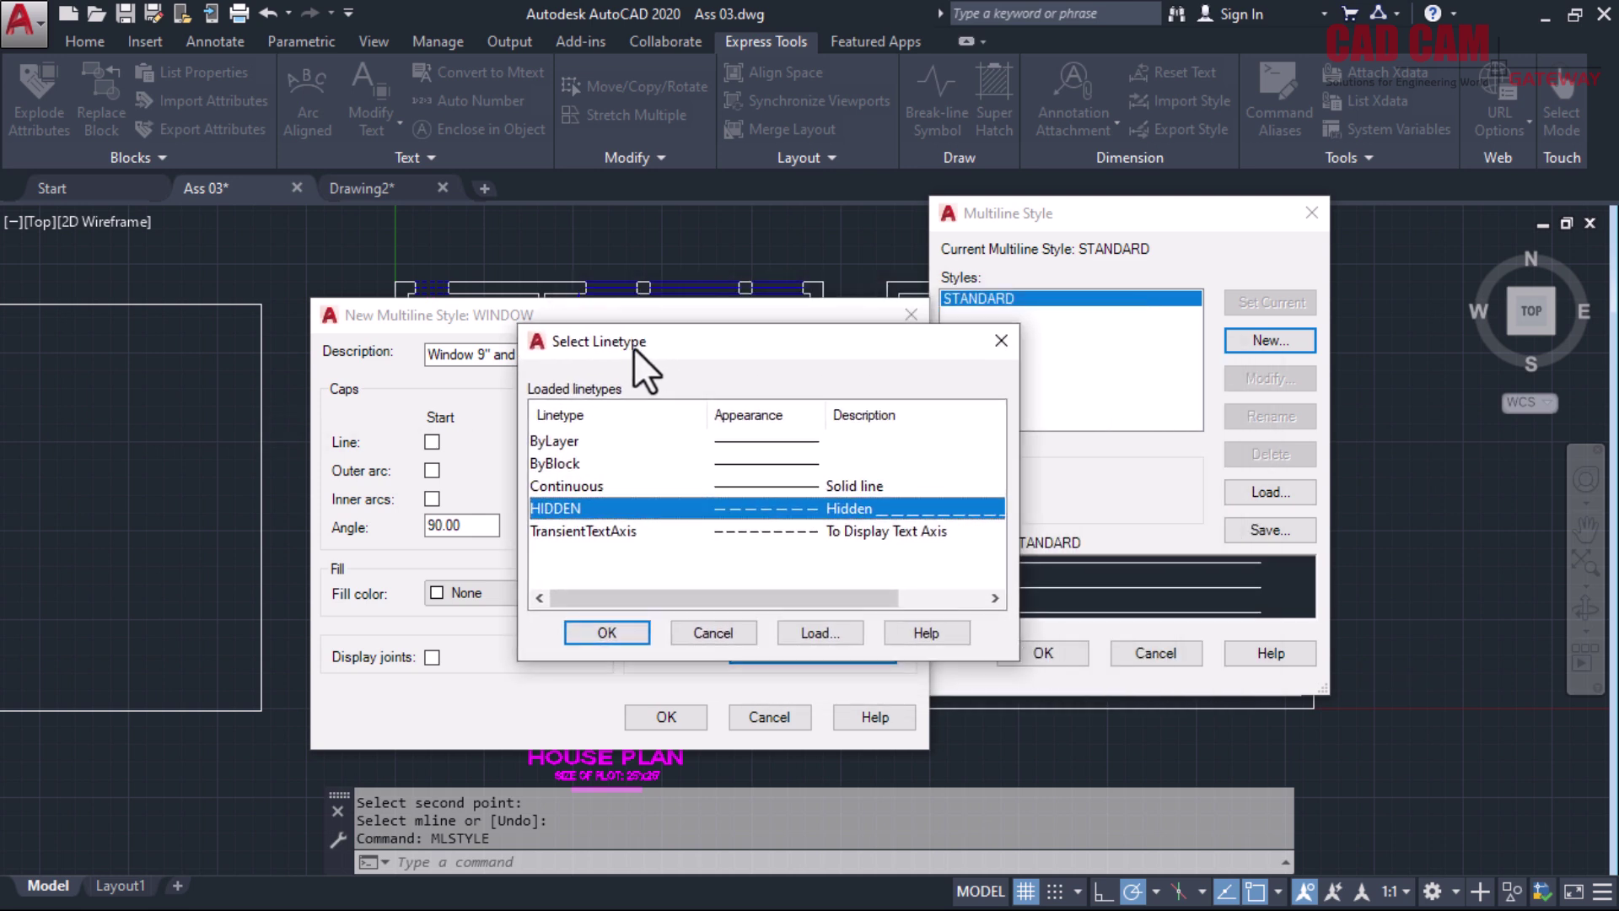
click(727, 633)
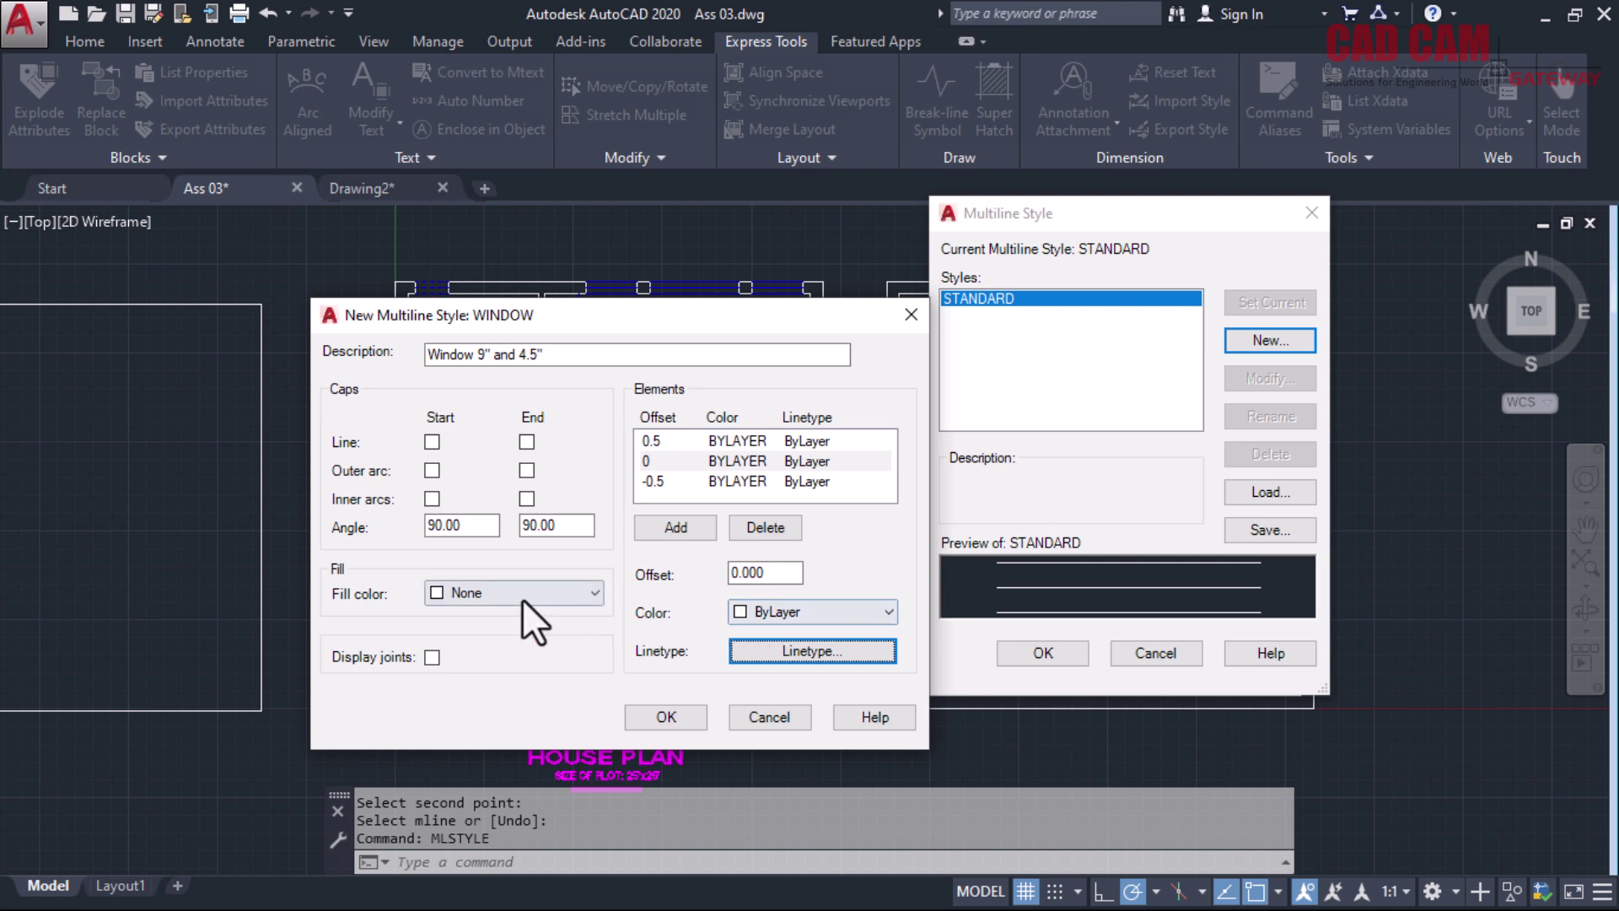
Try a Yellow fill color for the Window style, and set the fill back to None
click(575, 588)
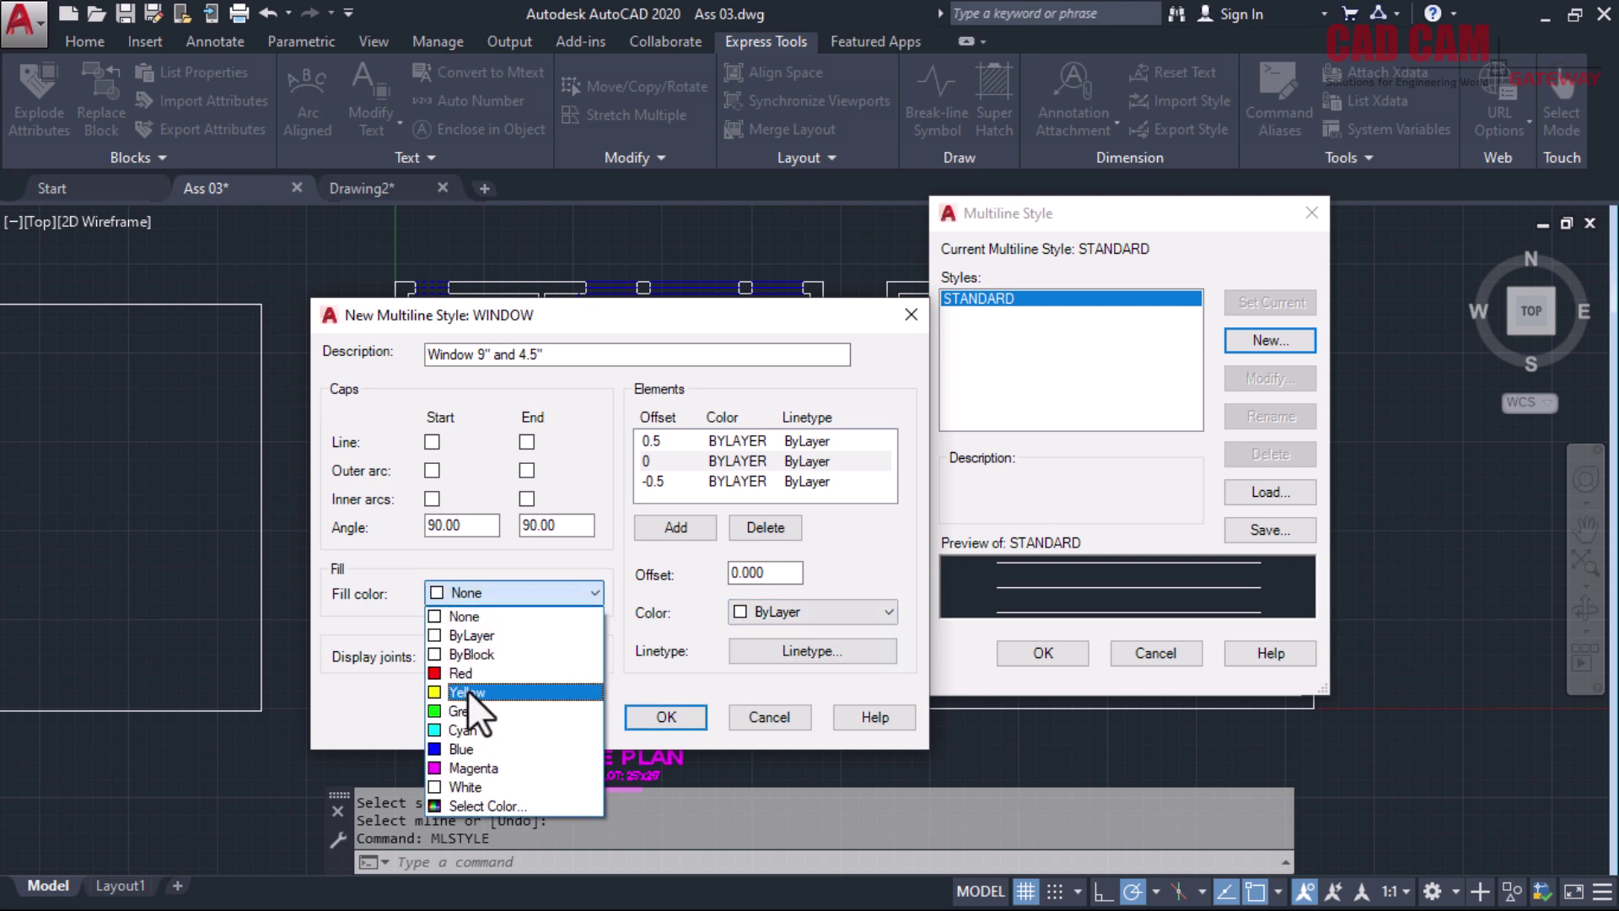
click(464, 688)
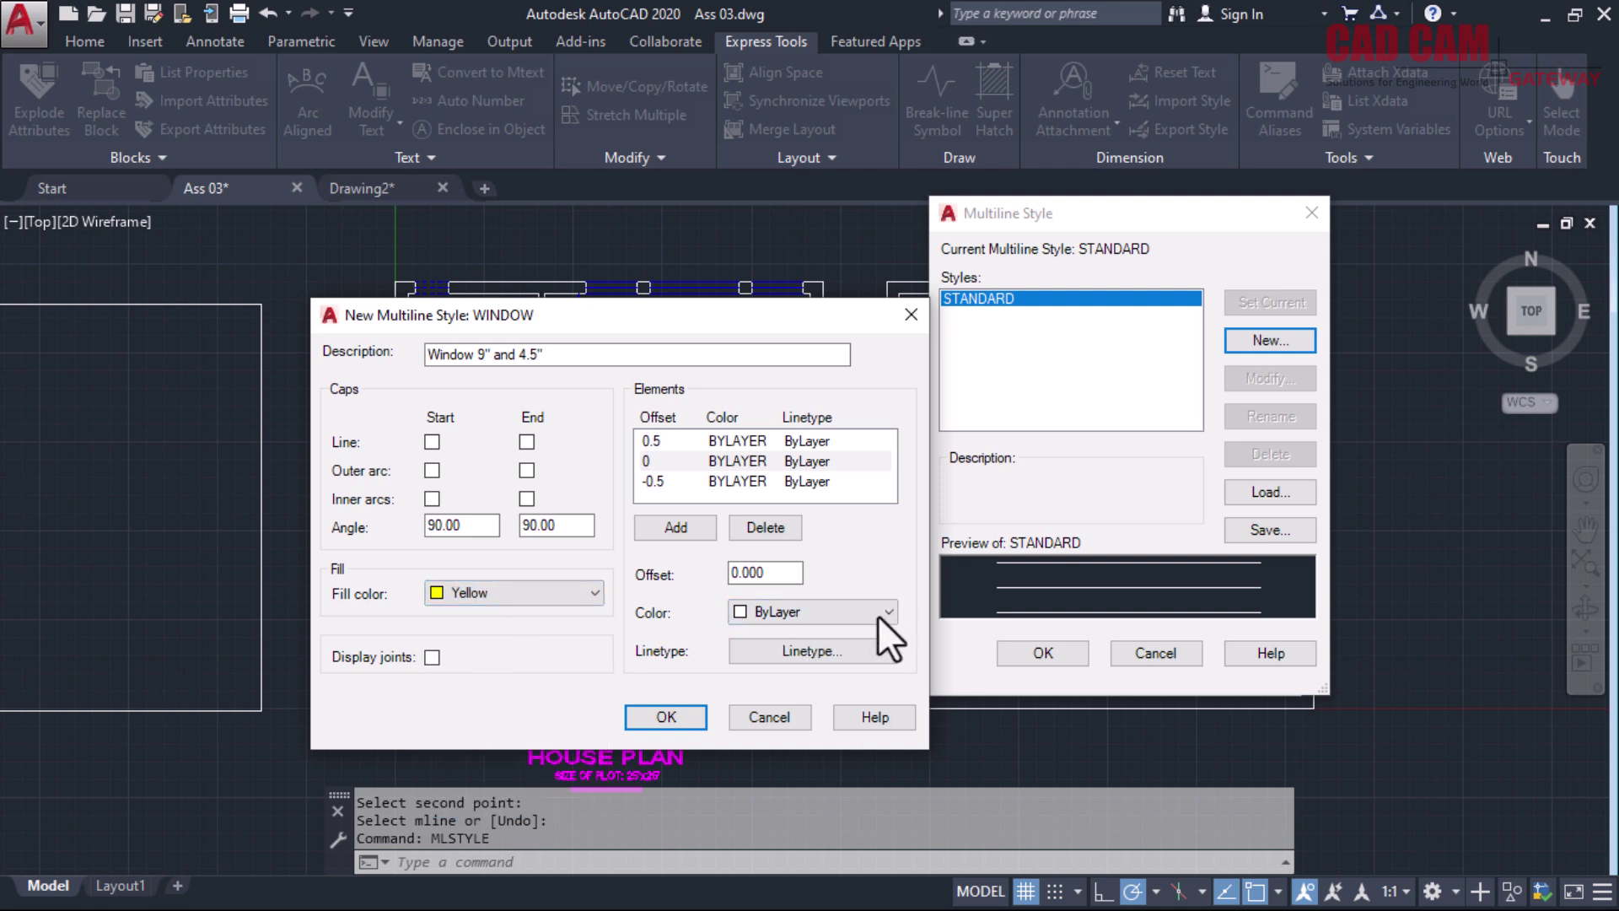
click(1045, 600)
click(440, 593)
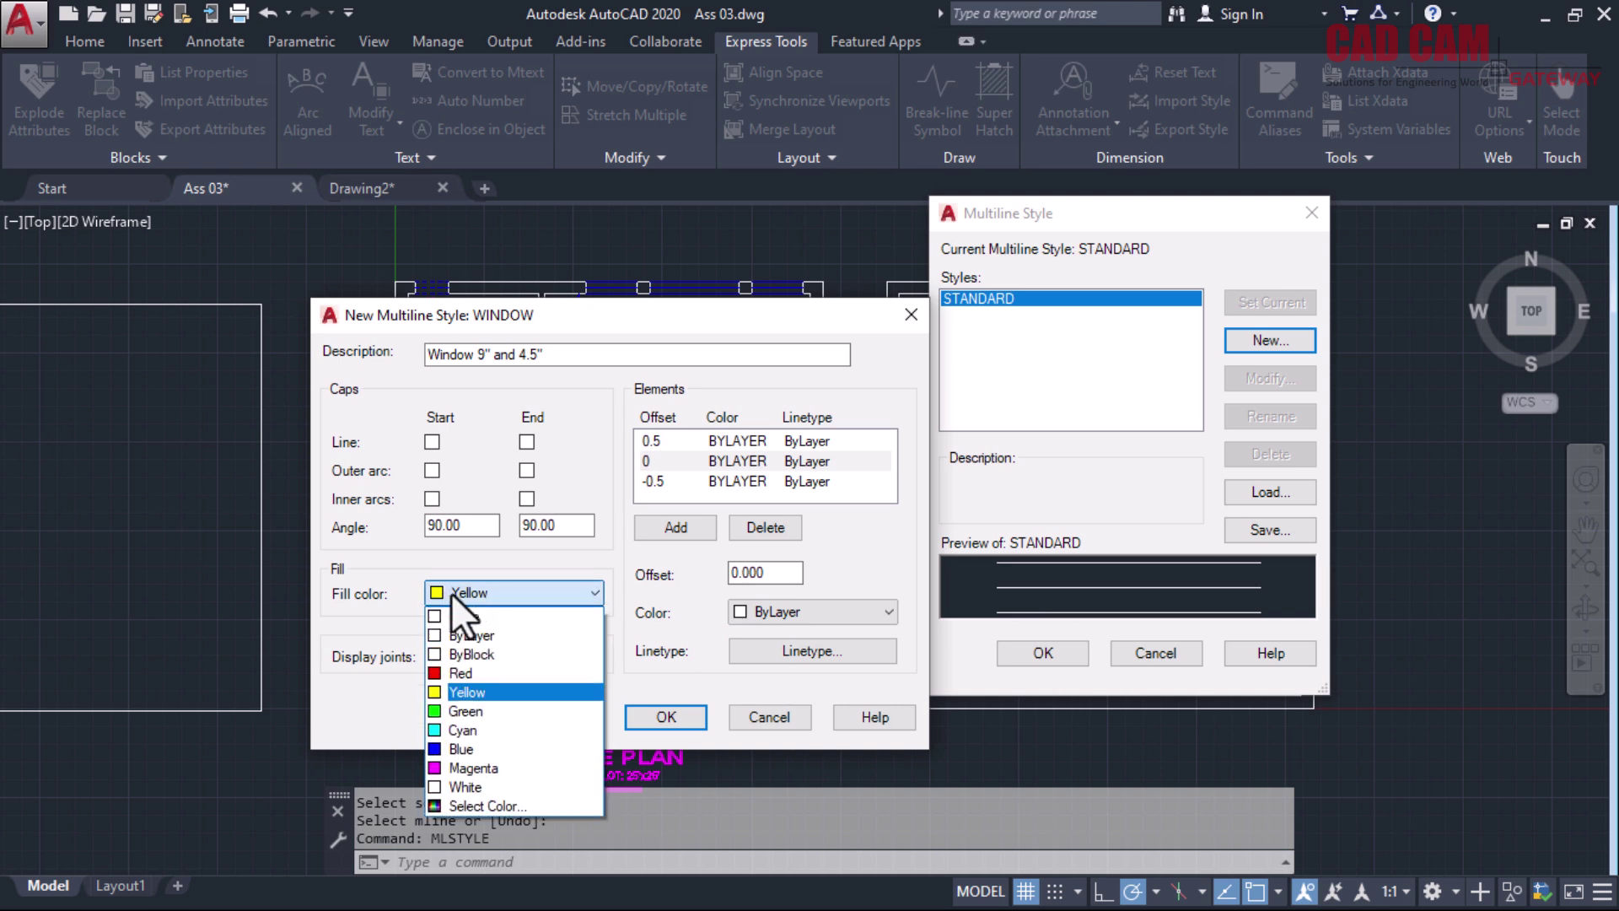
click(477, 615)
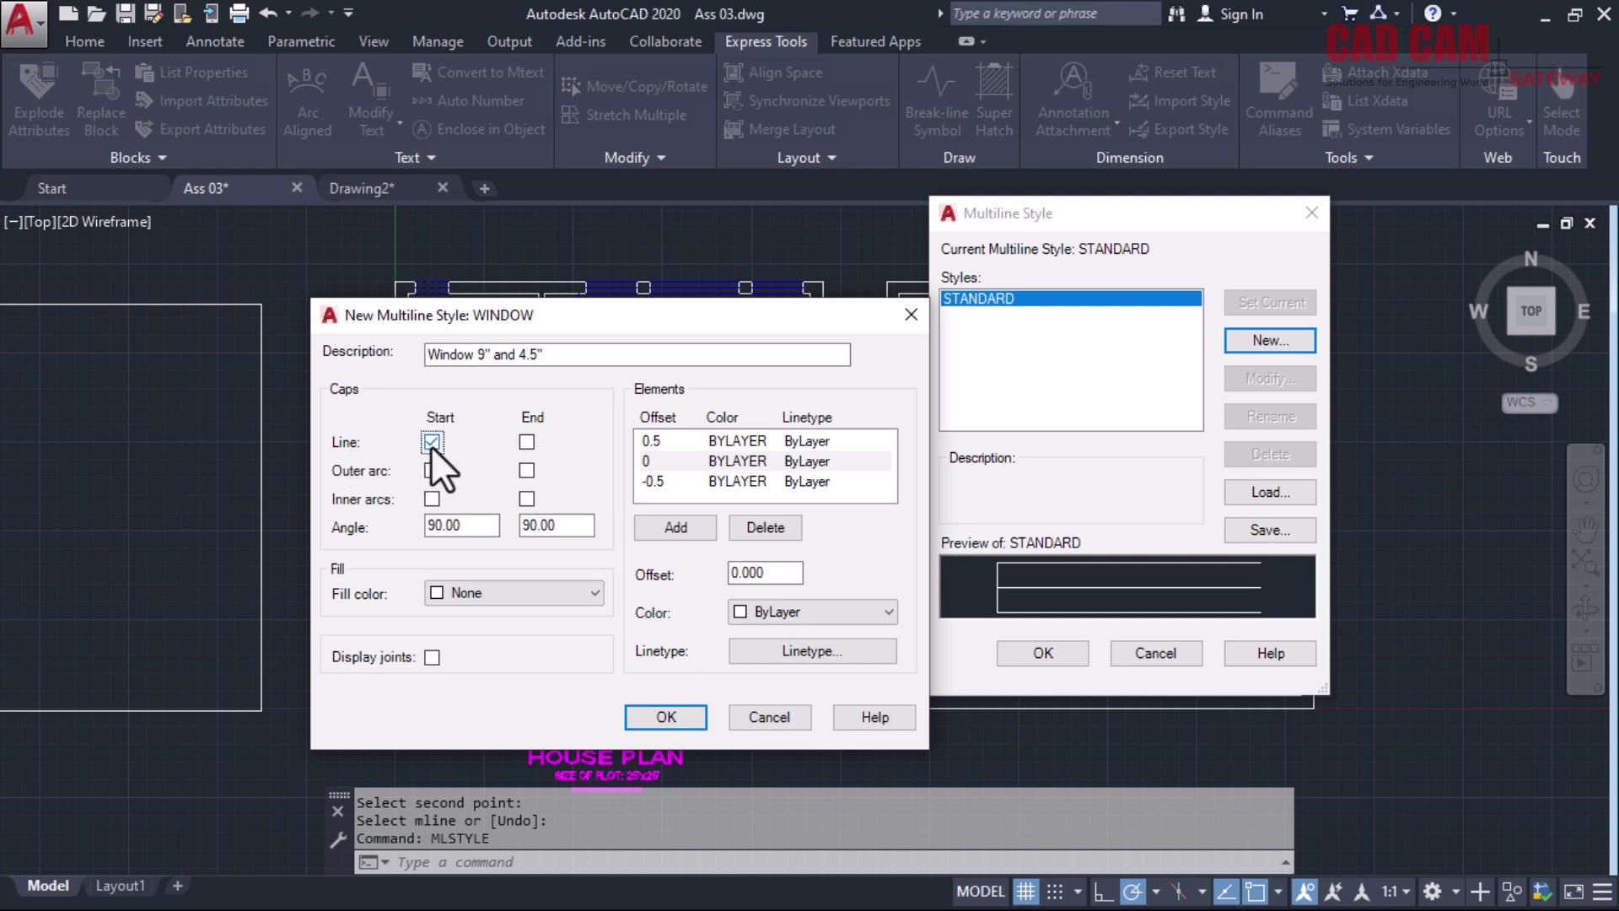
Turn on line caps at both the start and end of the Window style, leaving outer and inner arcs off
click(526, 442)
click(431, 470)
click(432, 471)
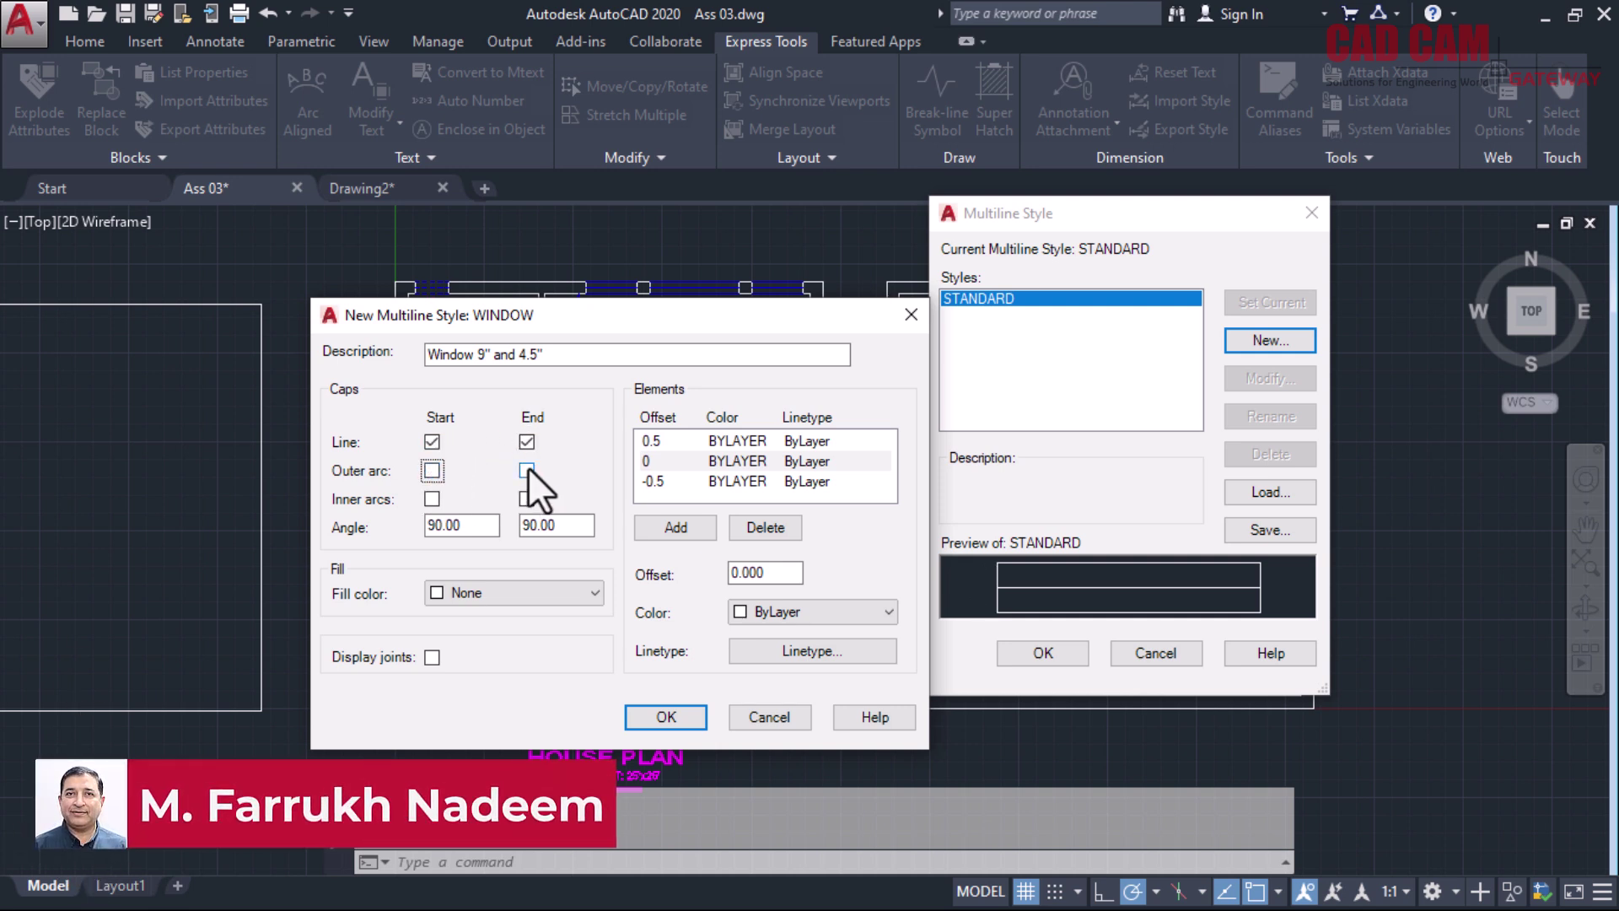
click(432, 498)
Try a start cap angle of 45 for the Window style, and set it back to 90
double_click(463, 524)
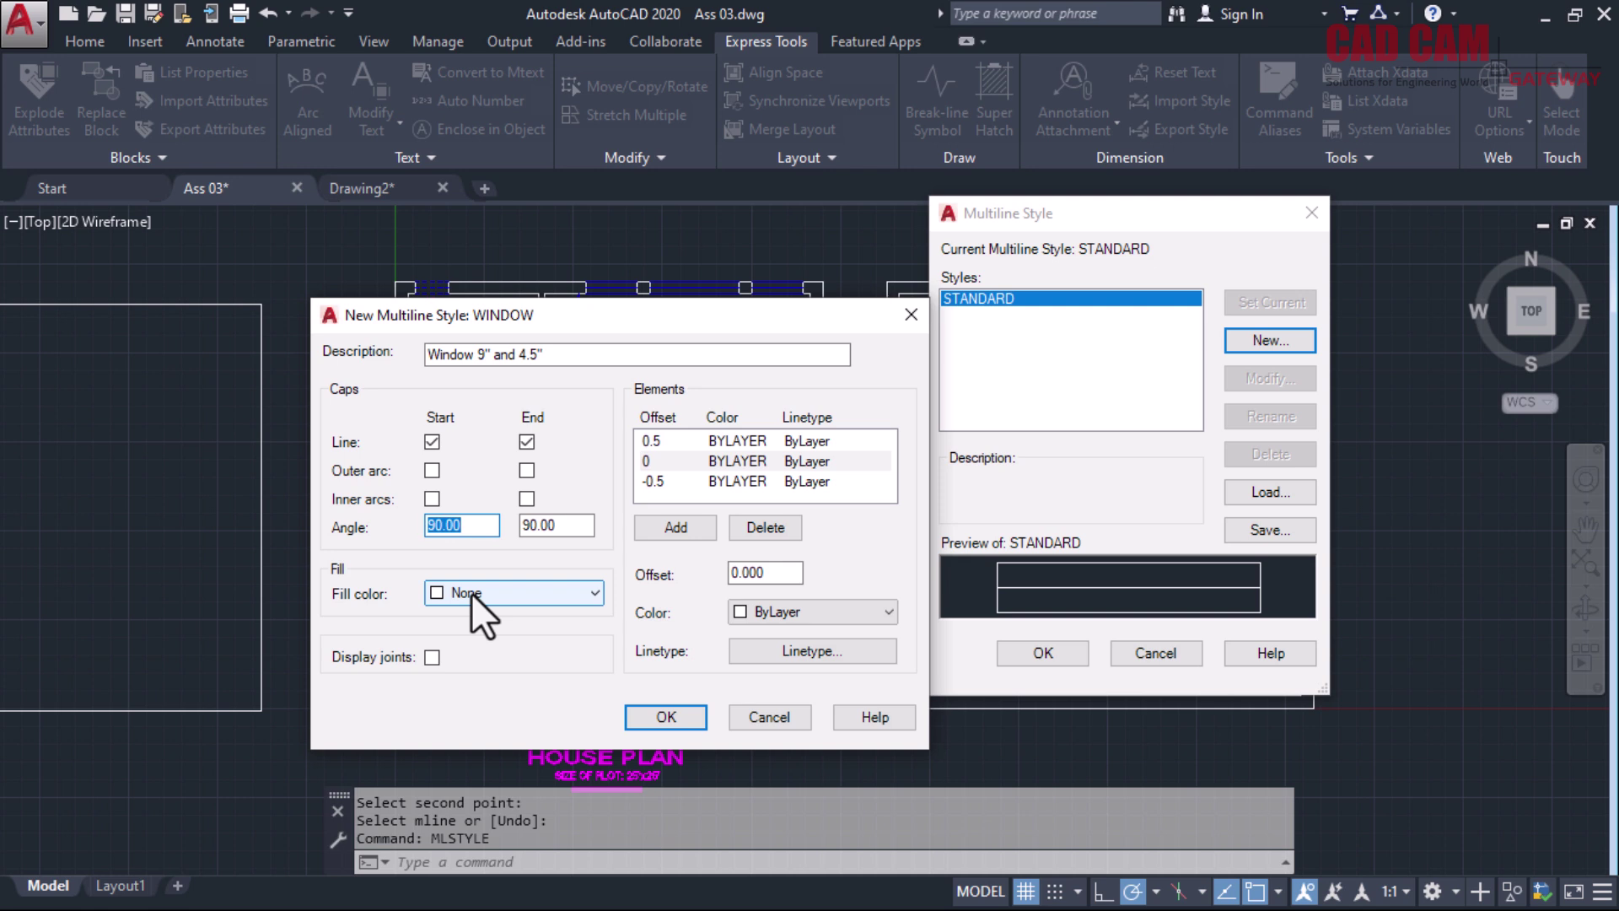
text(45)
key(Tab)
double_click(474, 527)
text(90)
key(Tab)
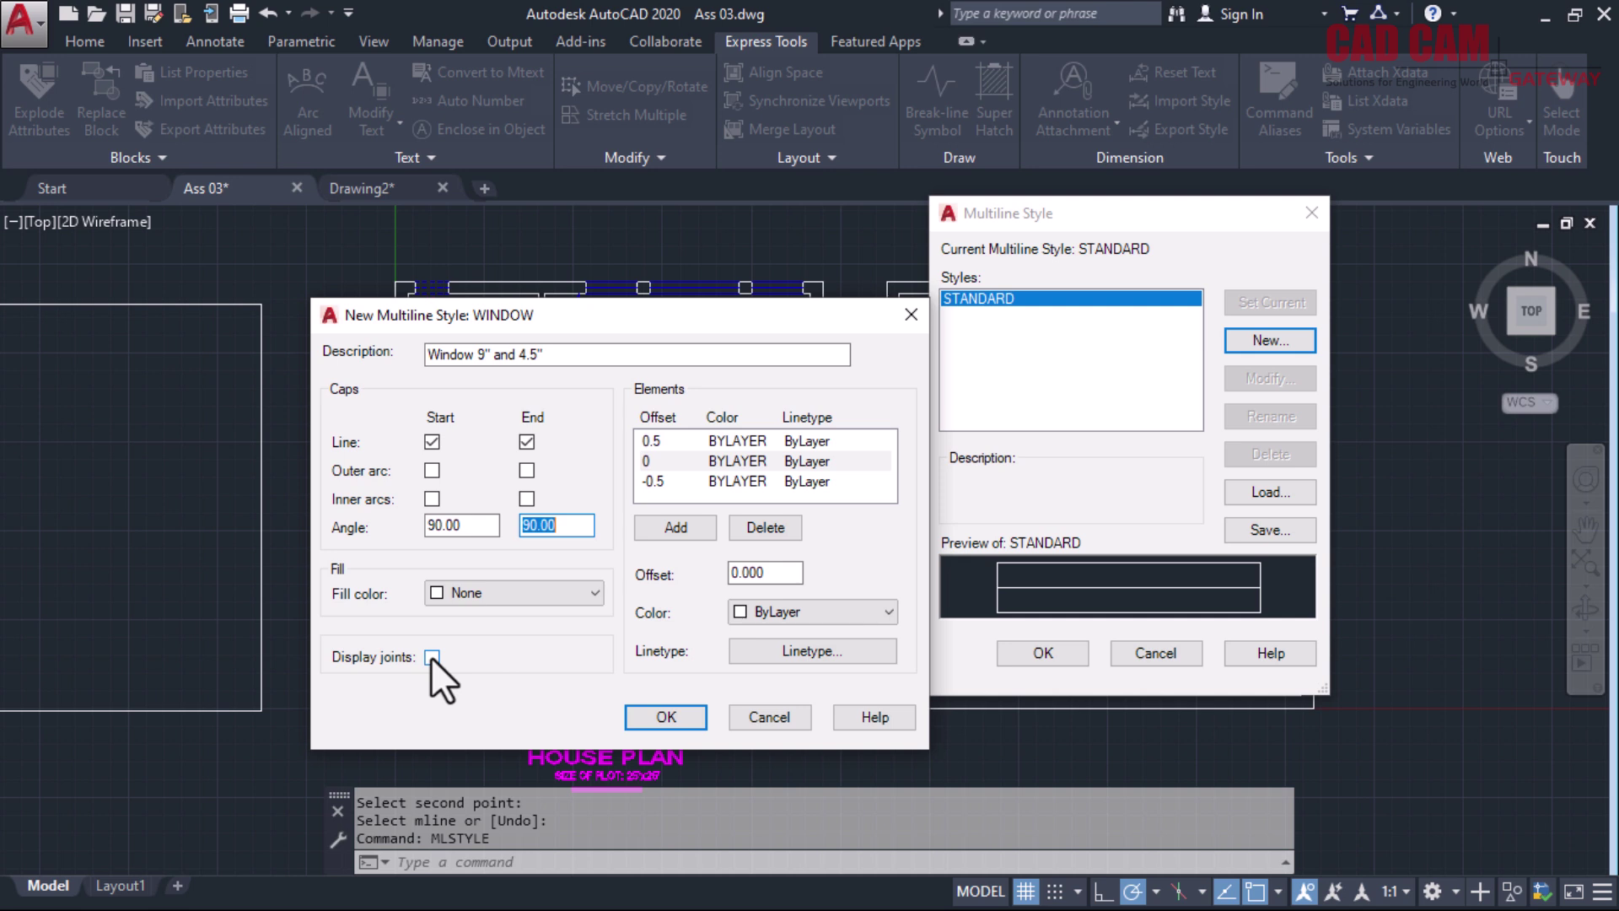
Accept the Window style definition to add it to the multiline styles
click(670, 707)
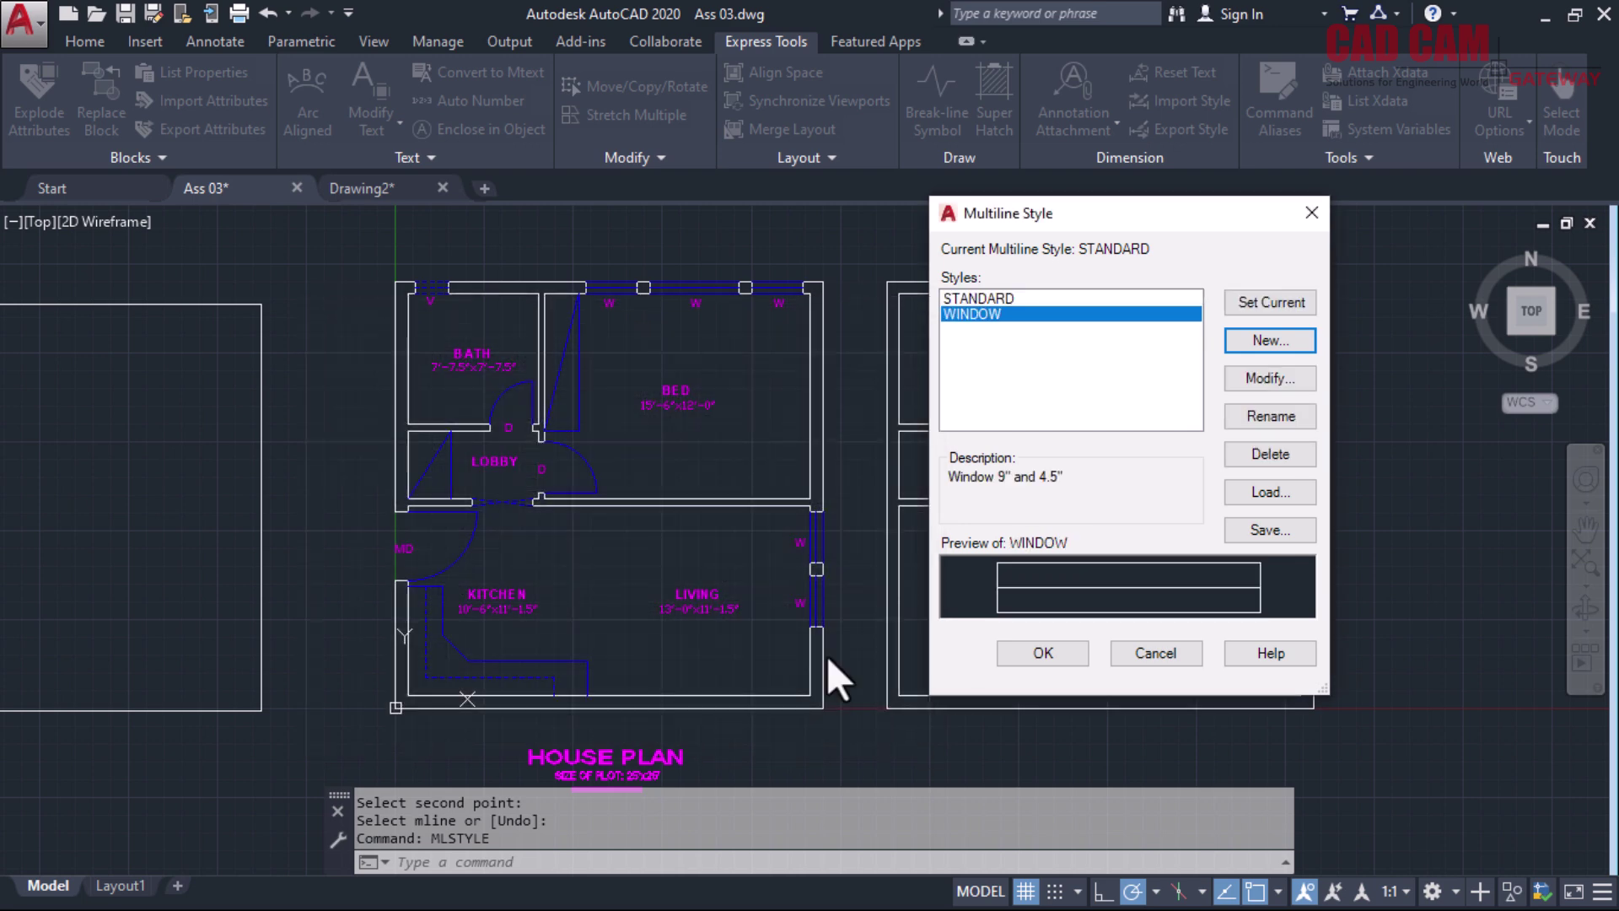
Select the WINDOW style in the multiline styles list and close the style manager, accepting the definitions
click(994, 299)
click(983, 316)
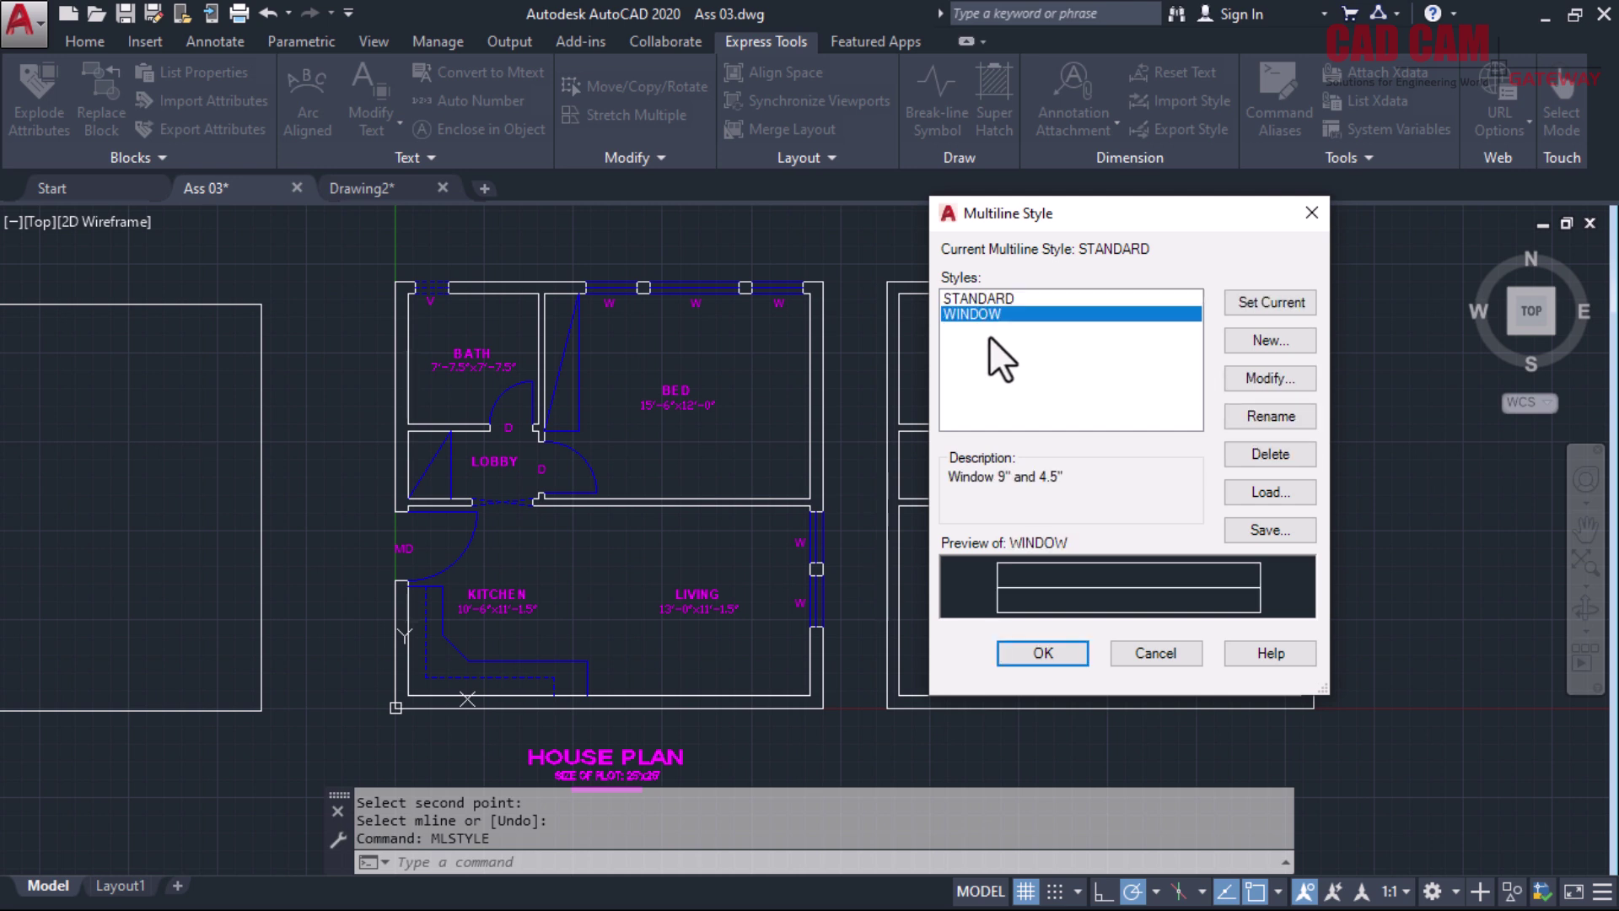
click(1042, 654)
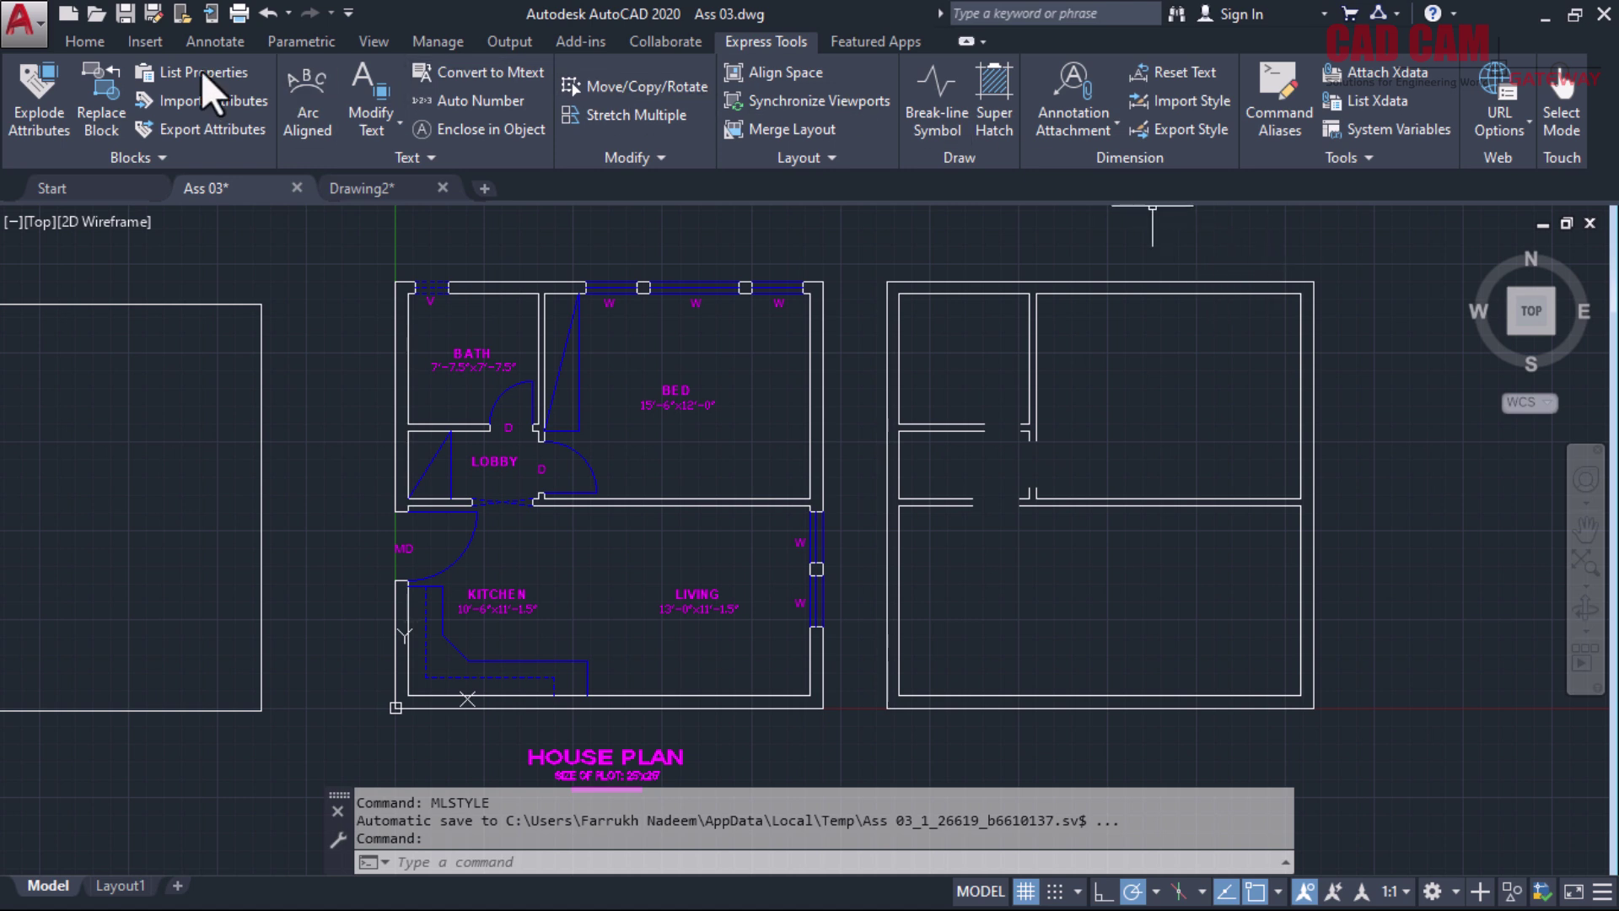
Check the layer of the existing middle window above the bedroom, and make DC the current layer
click(85, 43)
click(816, 74)
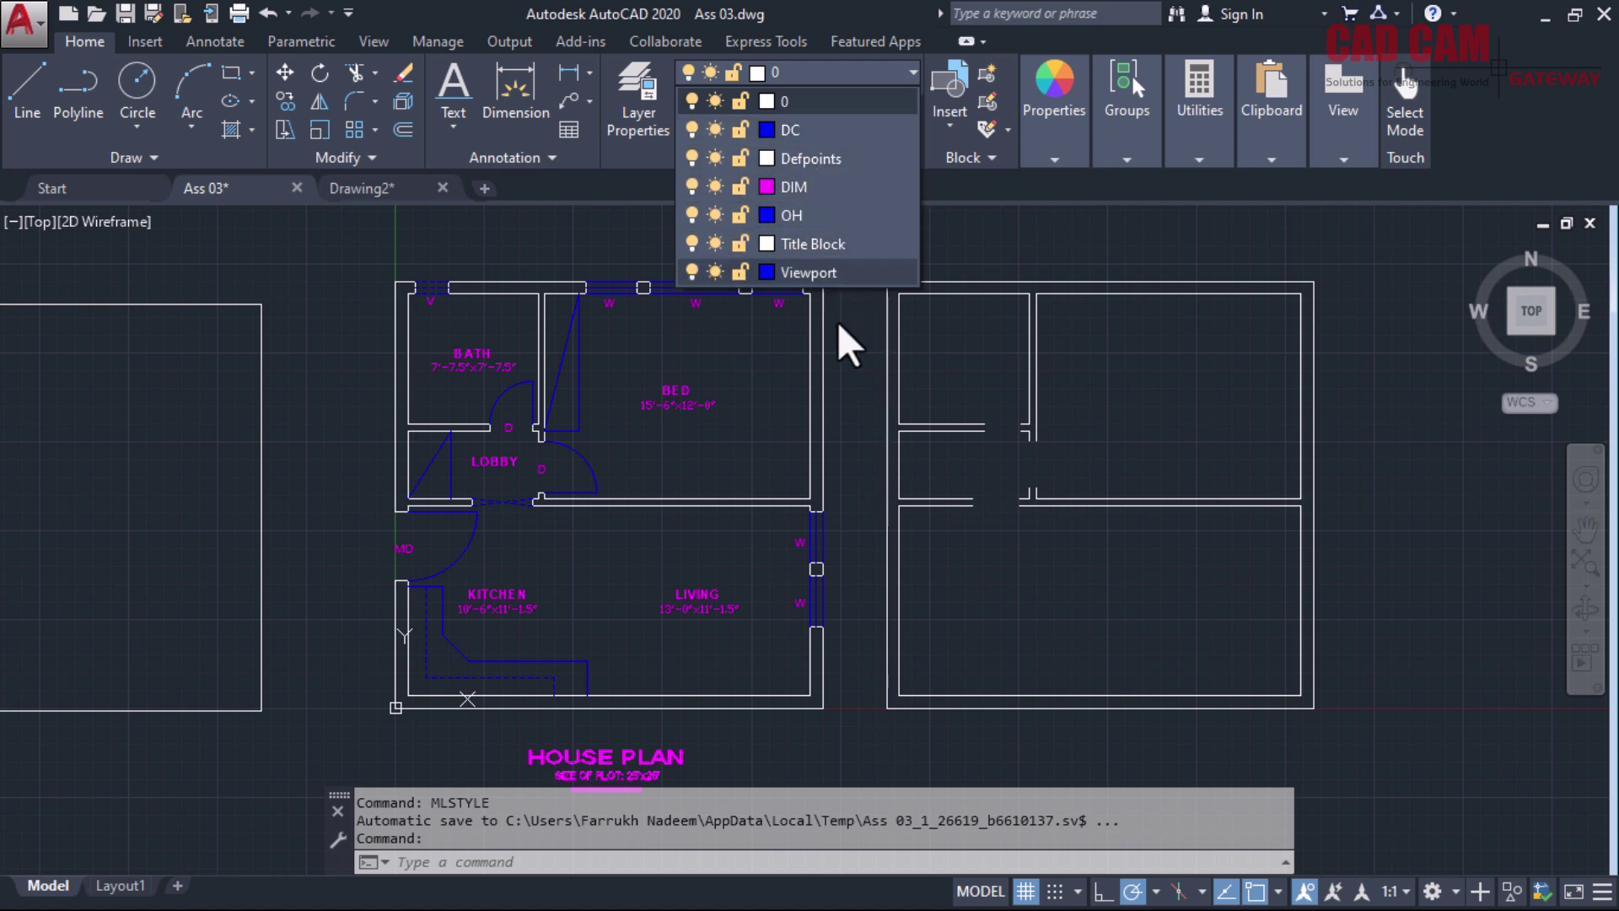
click(713, 285)
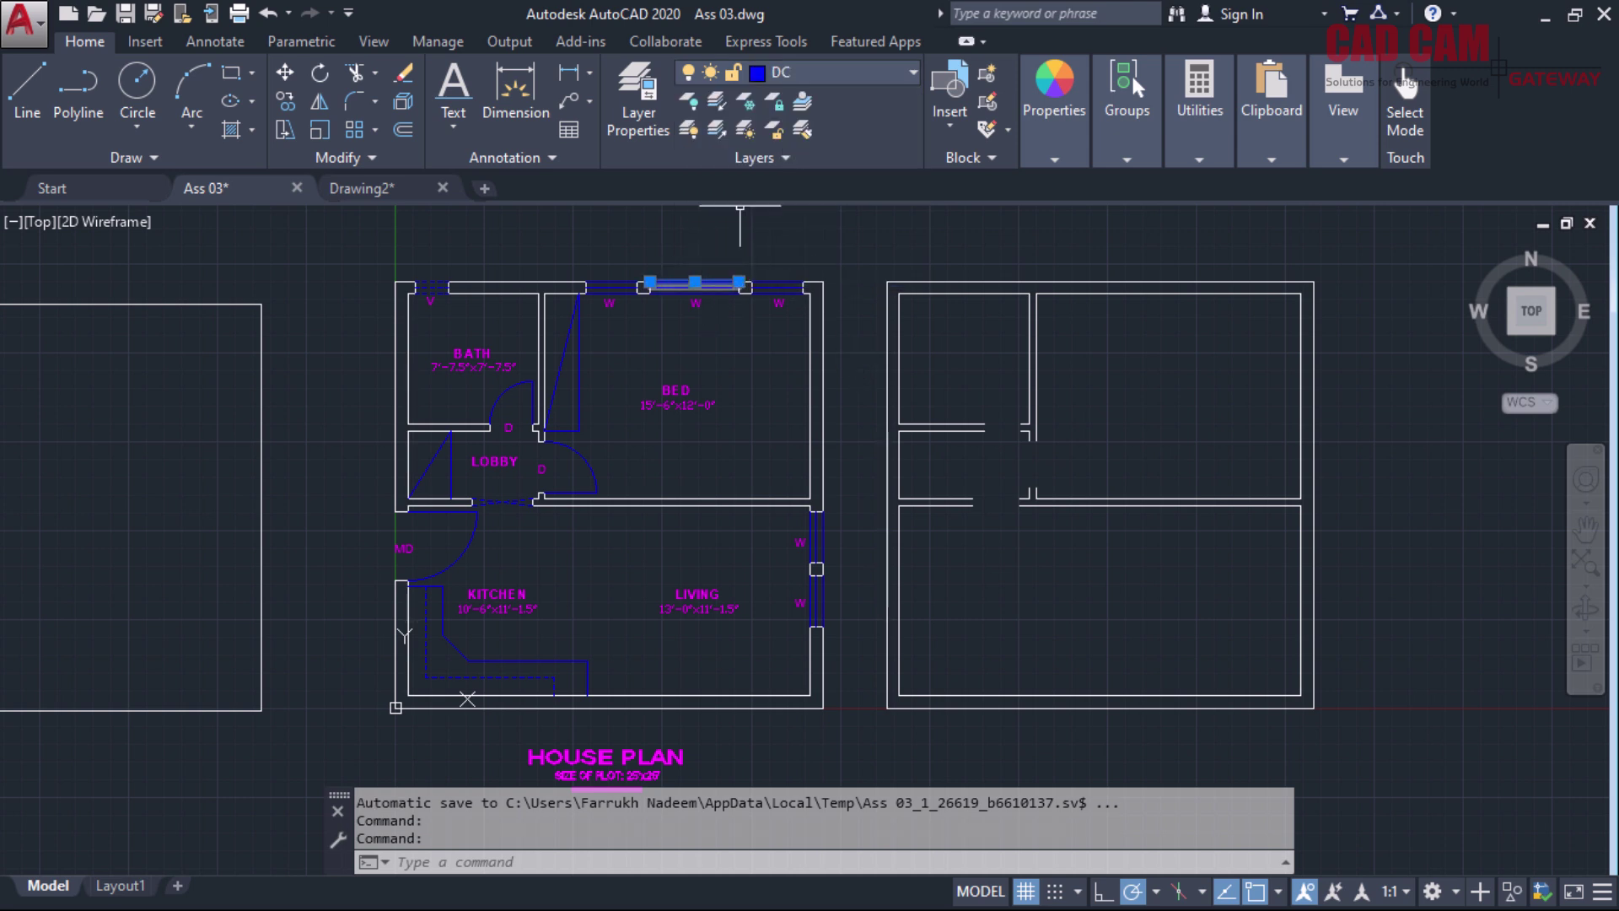
key(Escape)
key(Escape)
key(Escape)
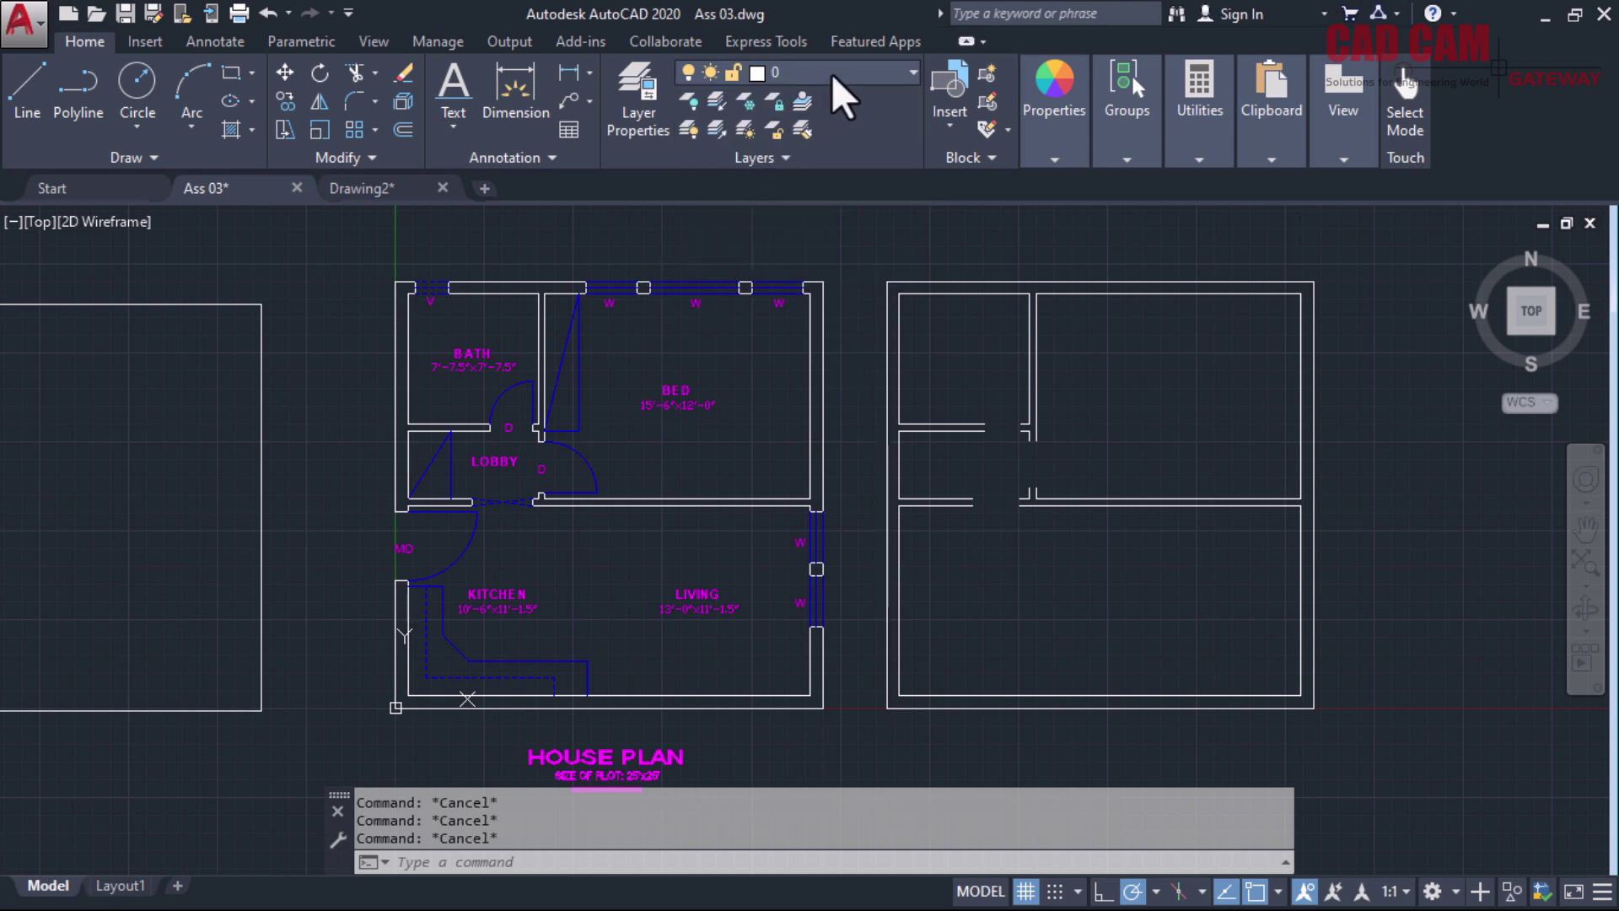
click(830, 74)
click(810, 129)
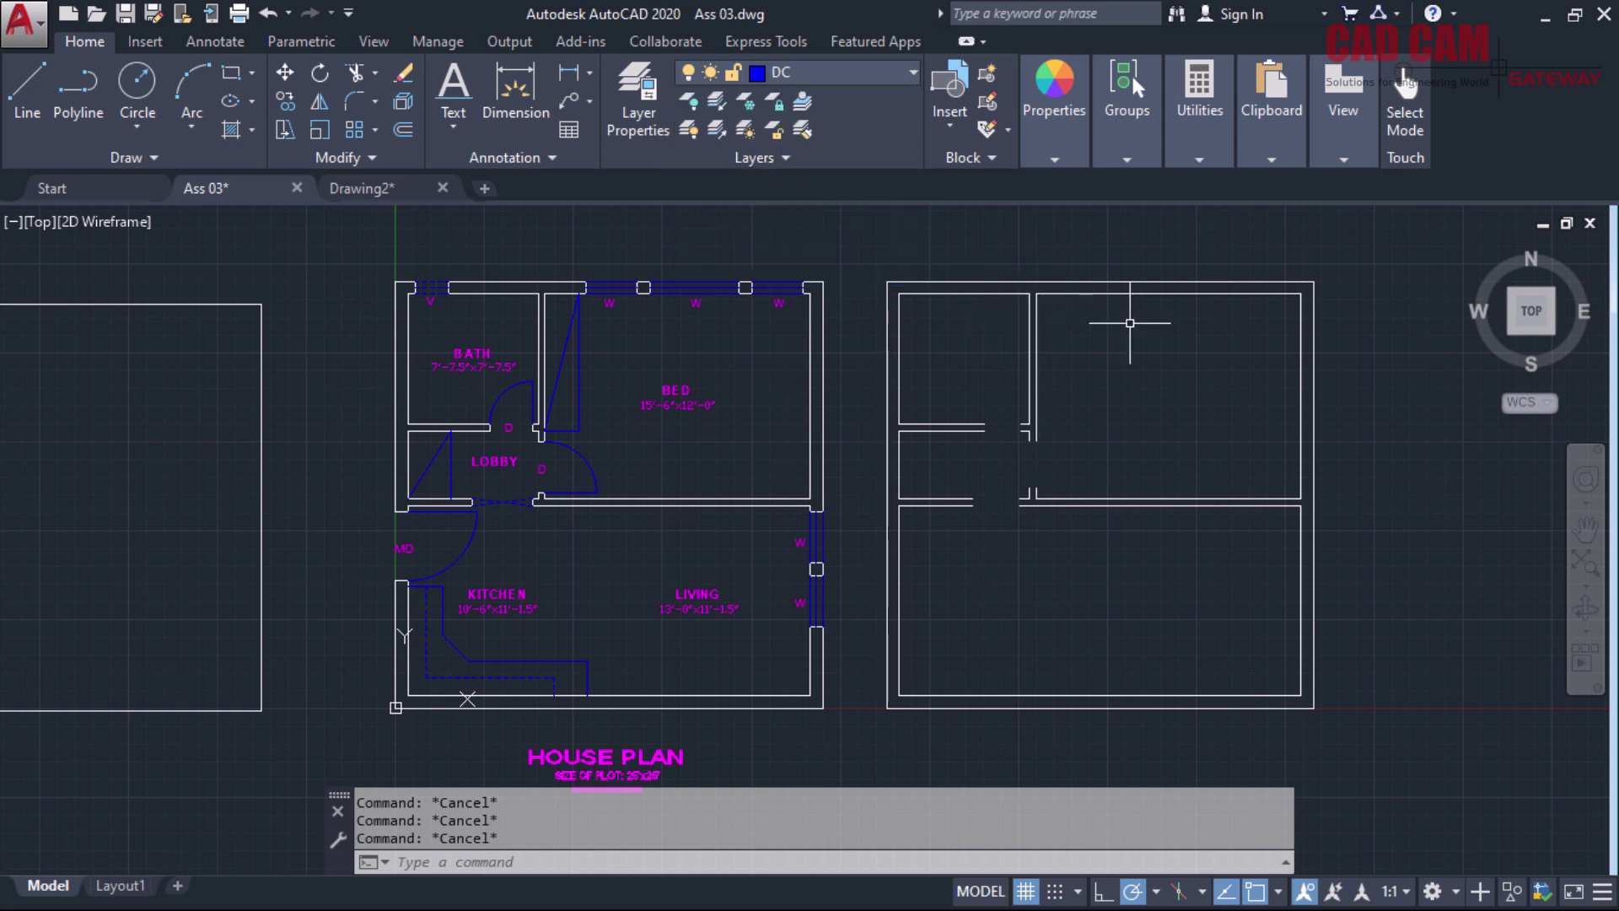
Start a multiline for the redrawn plan's upper wall and set its style to Window
scroll(1195, 298, up, 2)
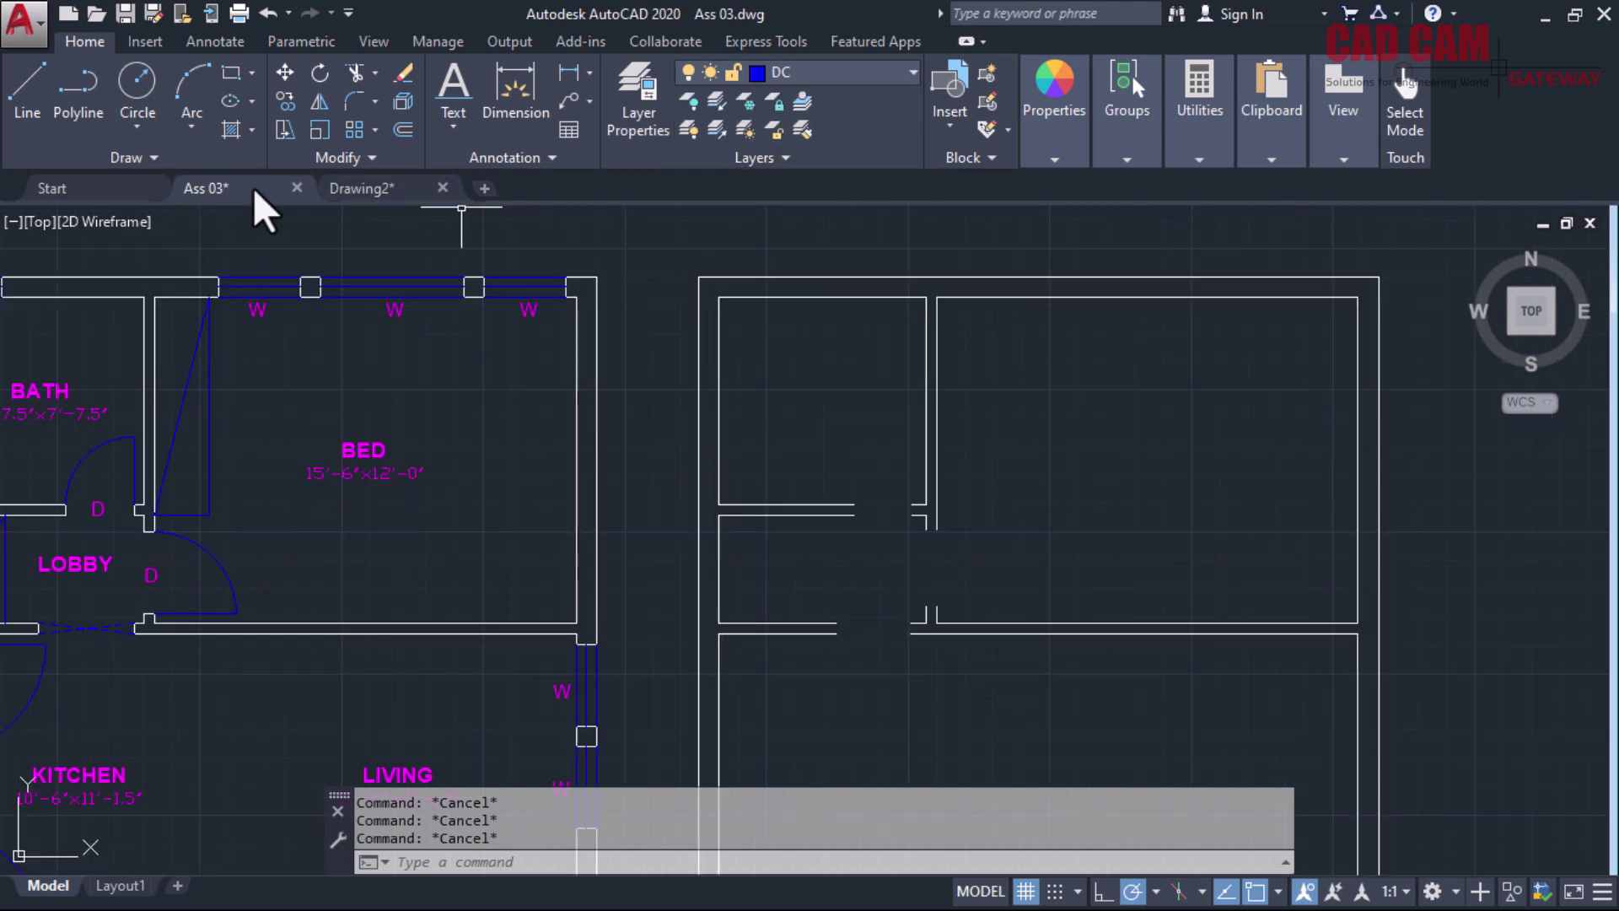
scroll(1048, 354, down, 3)
scroll(853, 361, up, 2)
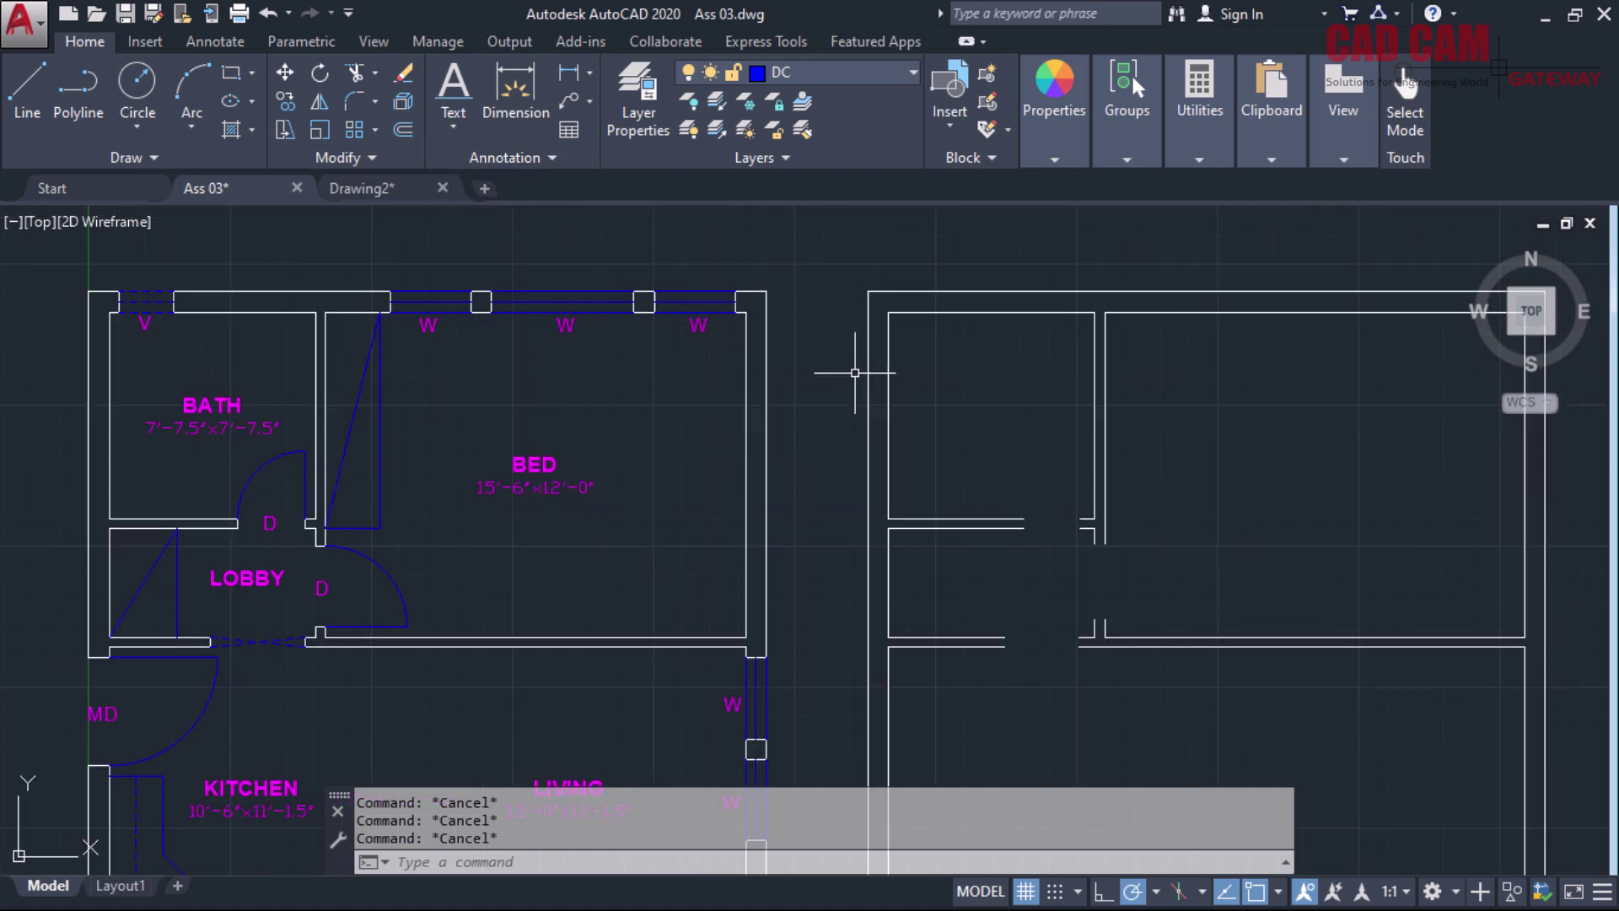
scroll(937, 340, down, 3)
scroll(1230, 328, up, 3)
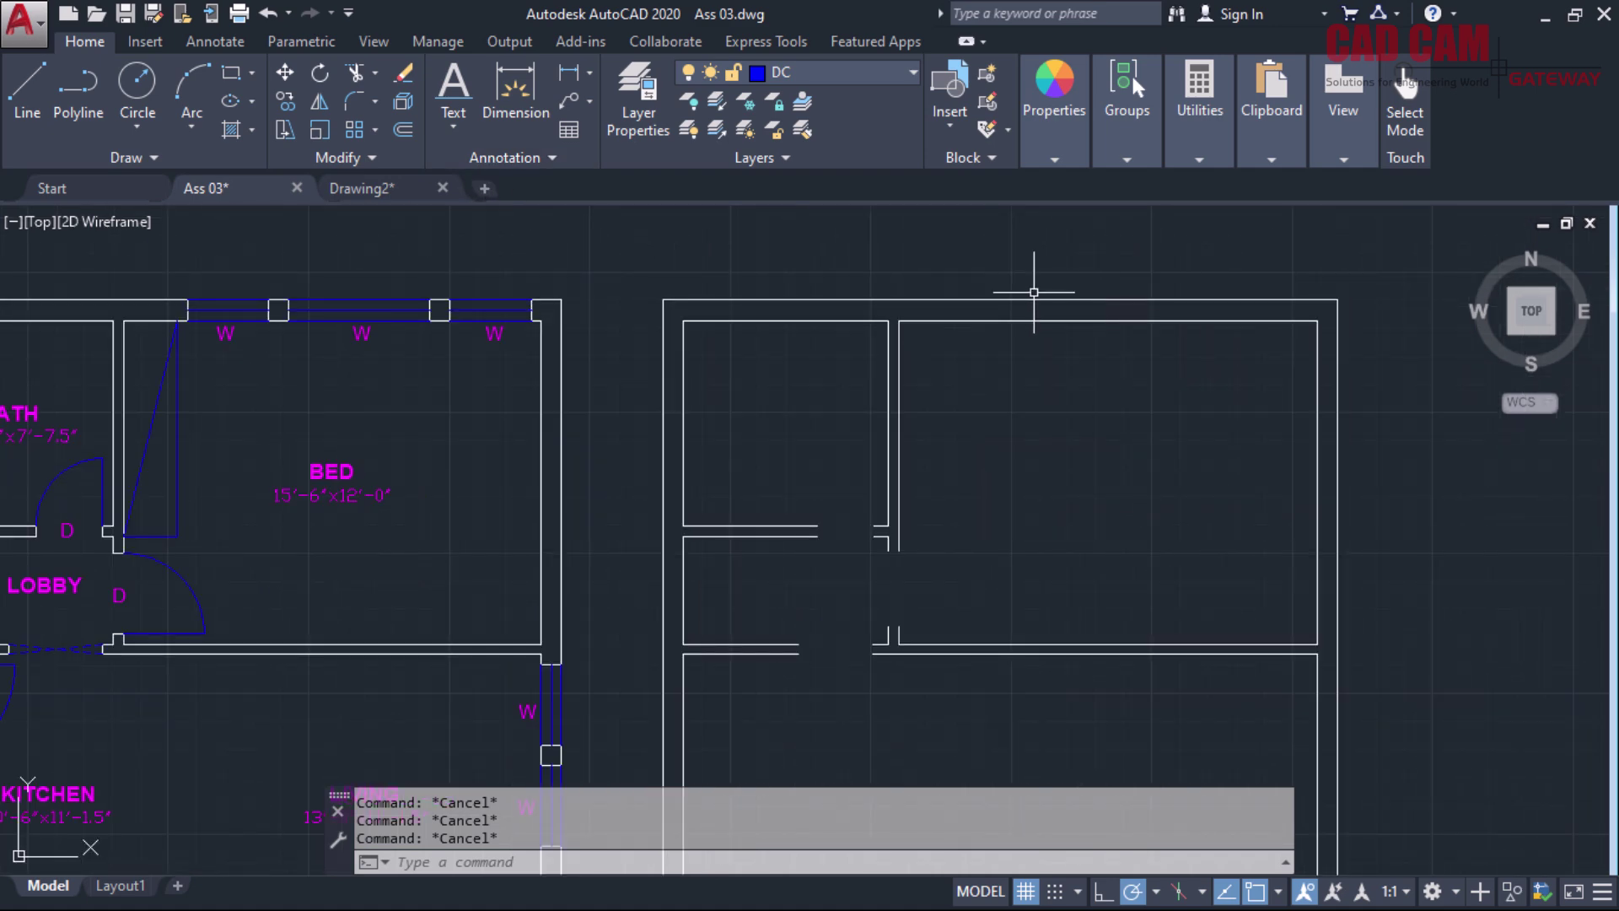
text(ml)
key(Return)
scroll(933, 379, up, 2)
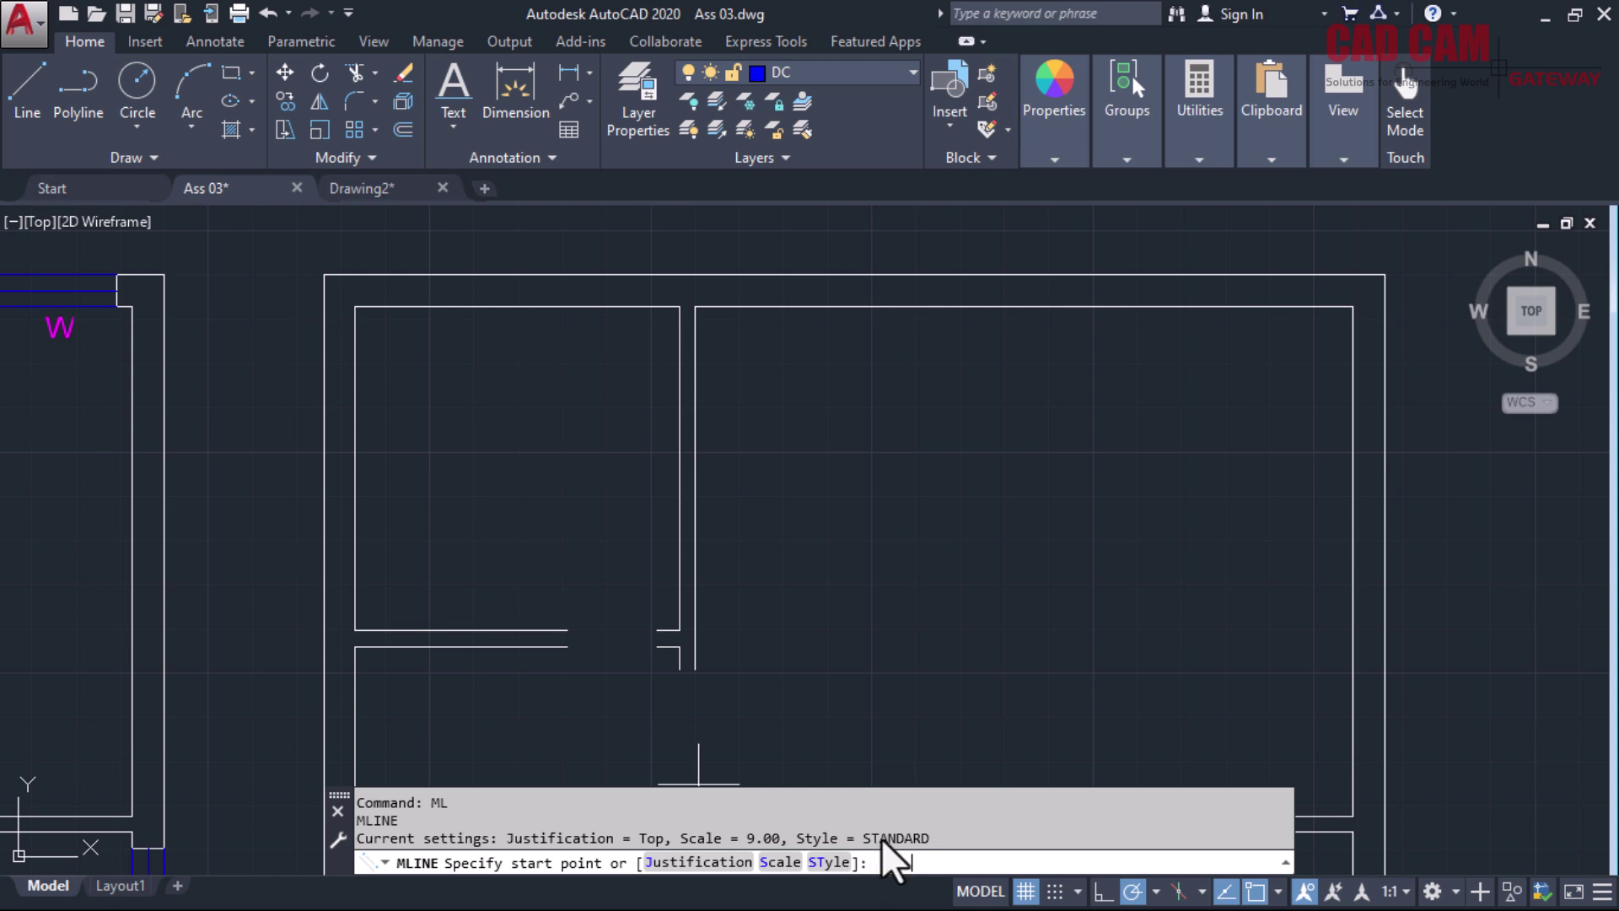
text(st)
key(Return)
text(window)
key(Return)
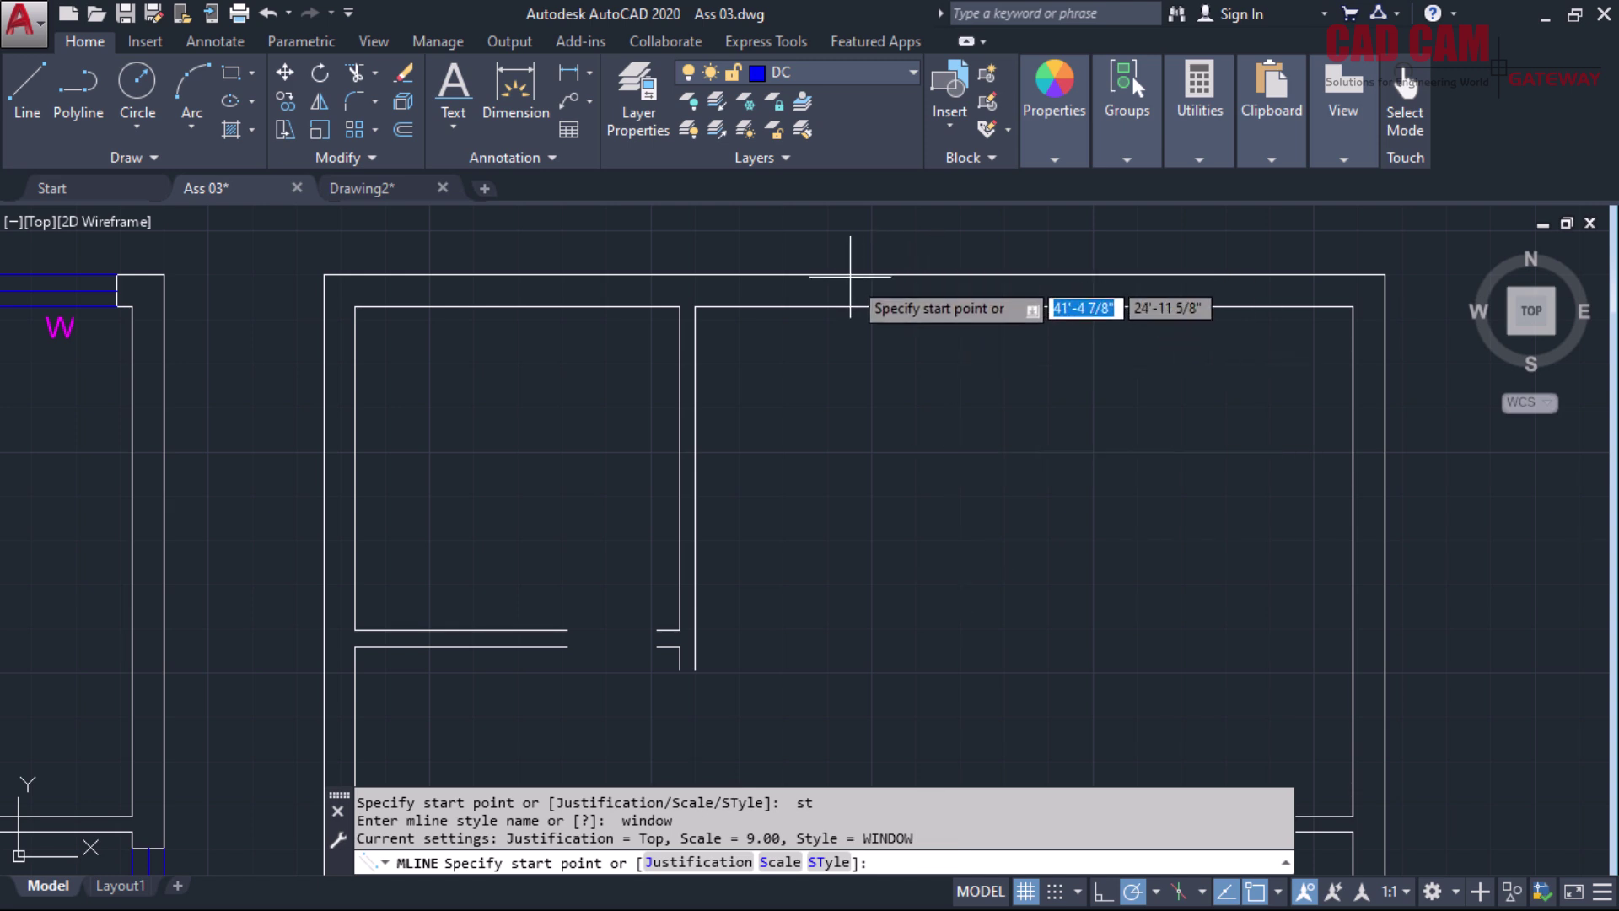
Draw a 36" WINDOW-style multiline rightward along the outer top wall of the unlabelled plan's large upper room
click(855, 274)
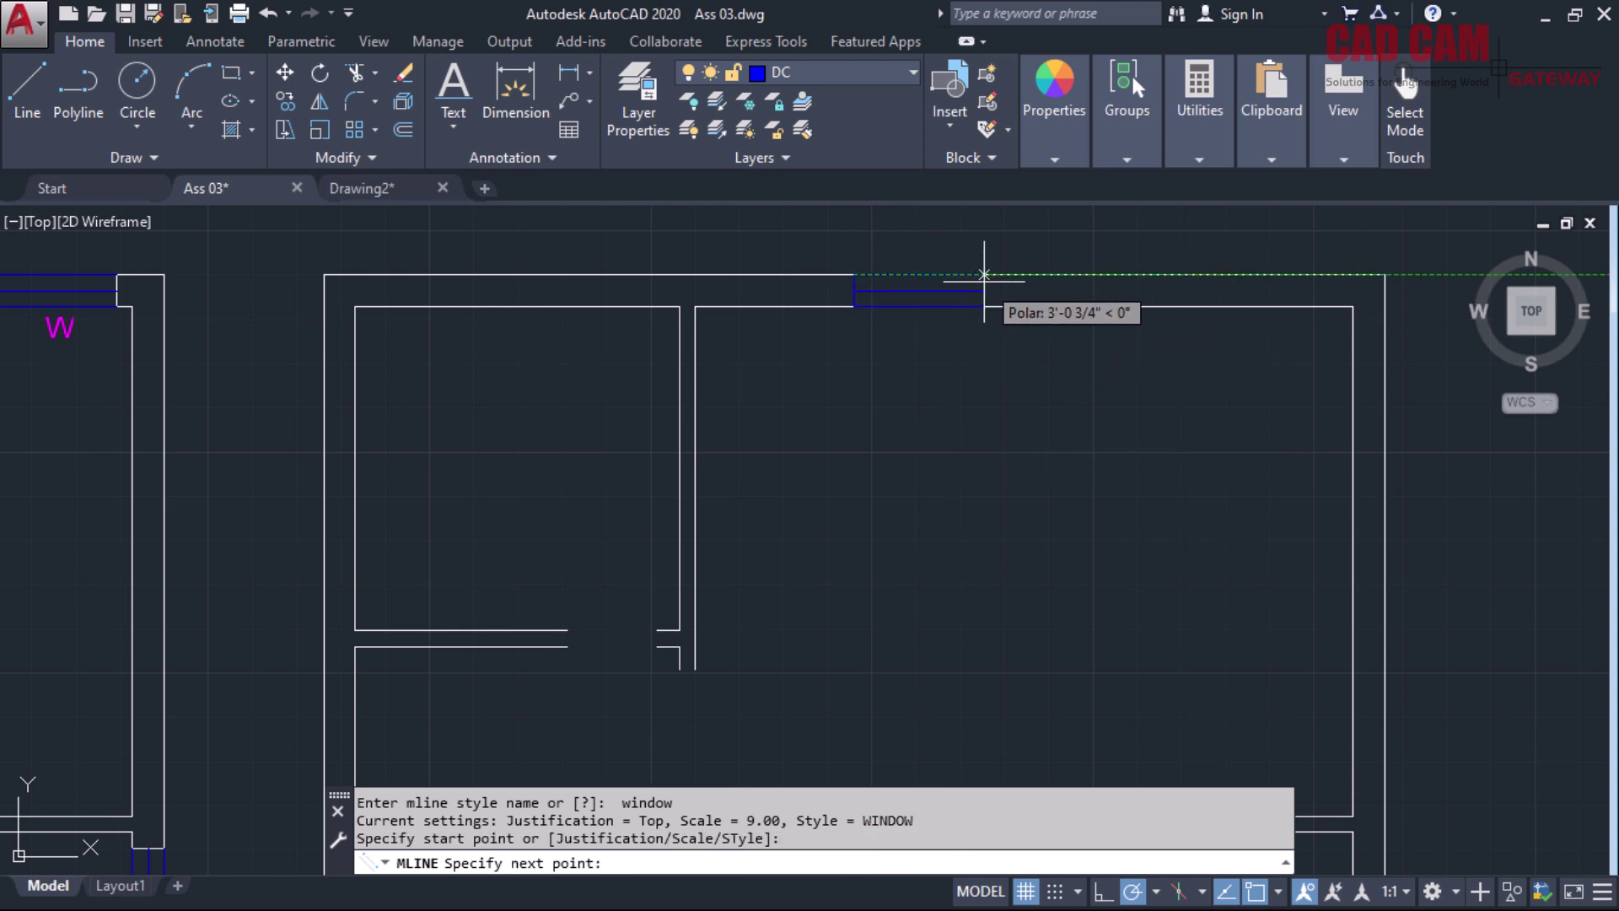
text(36)
key(Return)
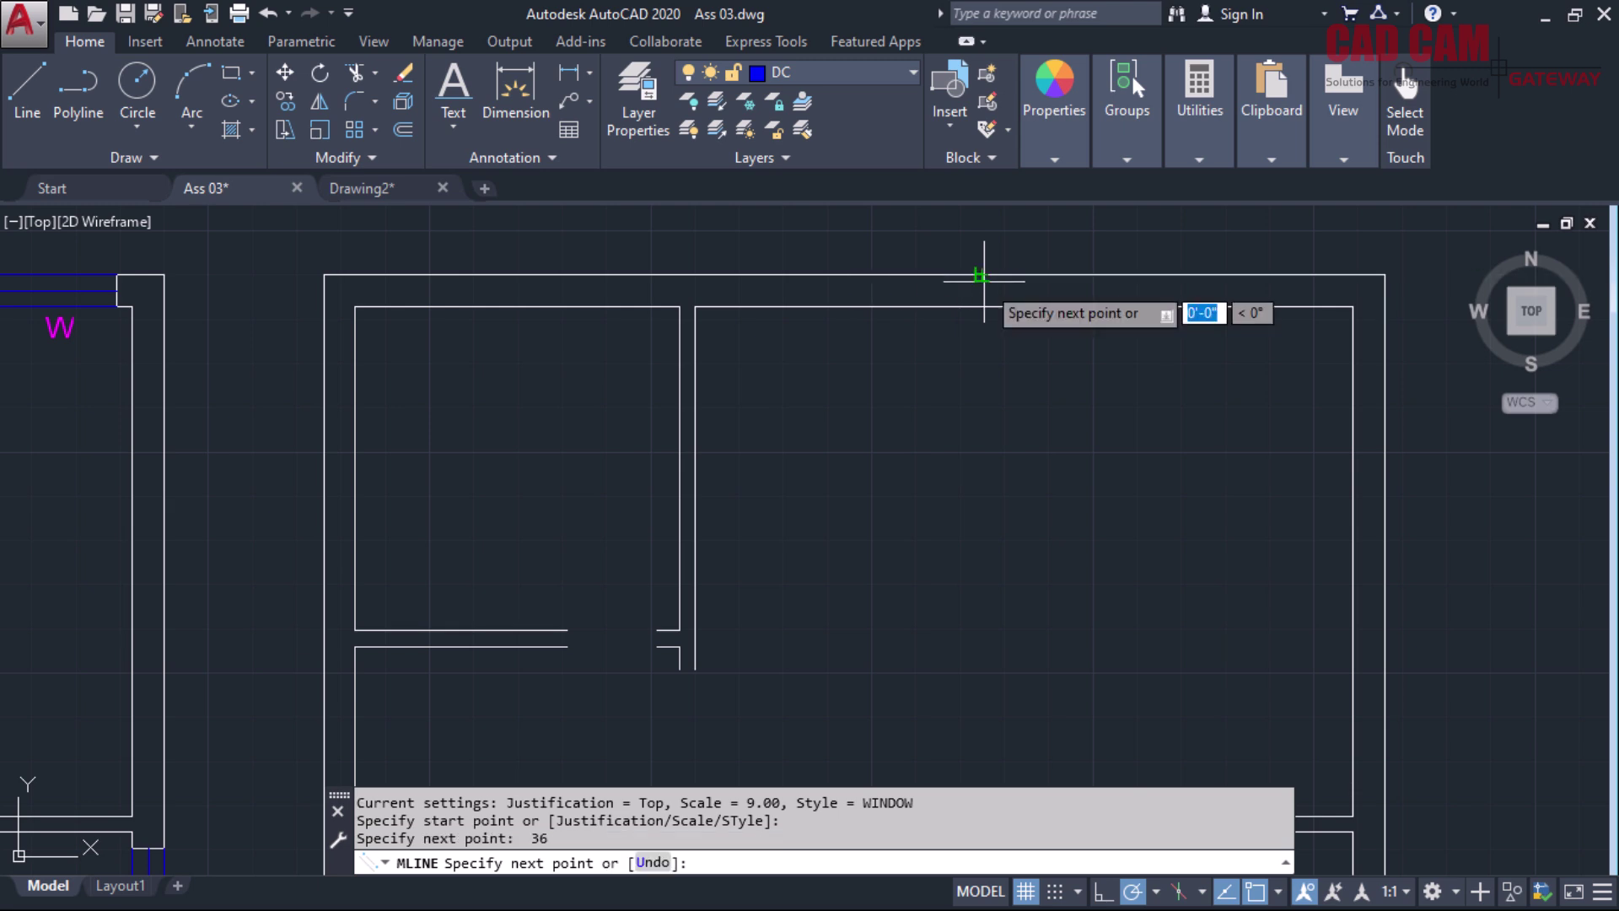
key(Return)
Draw a second 36" window multiline along the same top wall, a short gap to the right of the first window
key(Return)
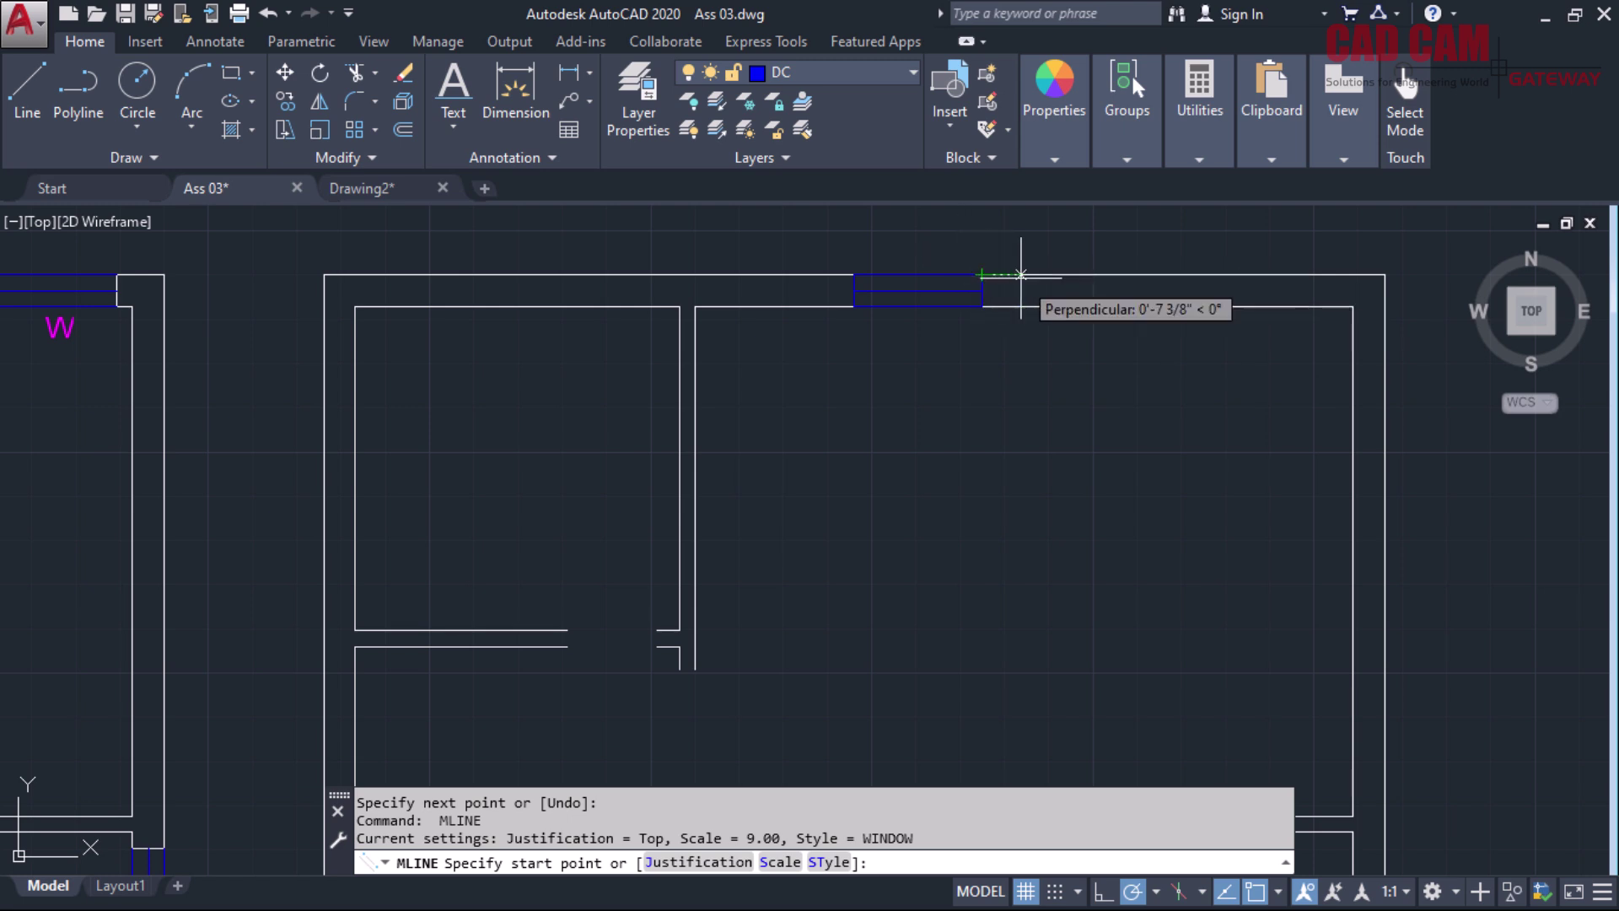
click(1021, 273)
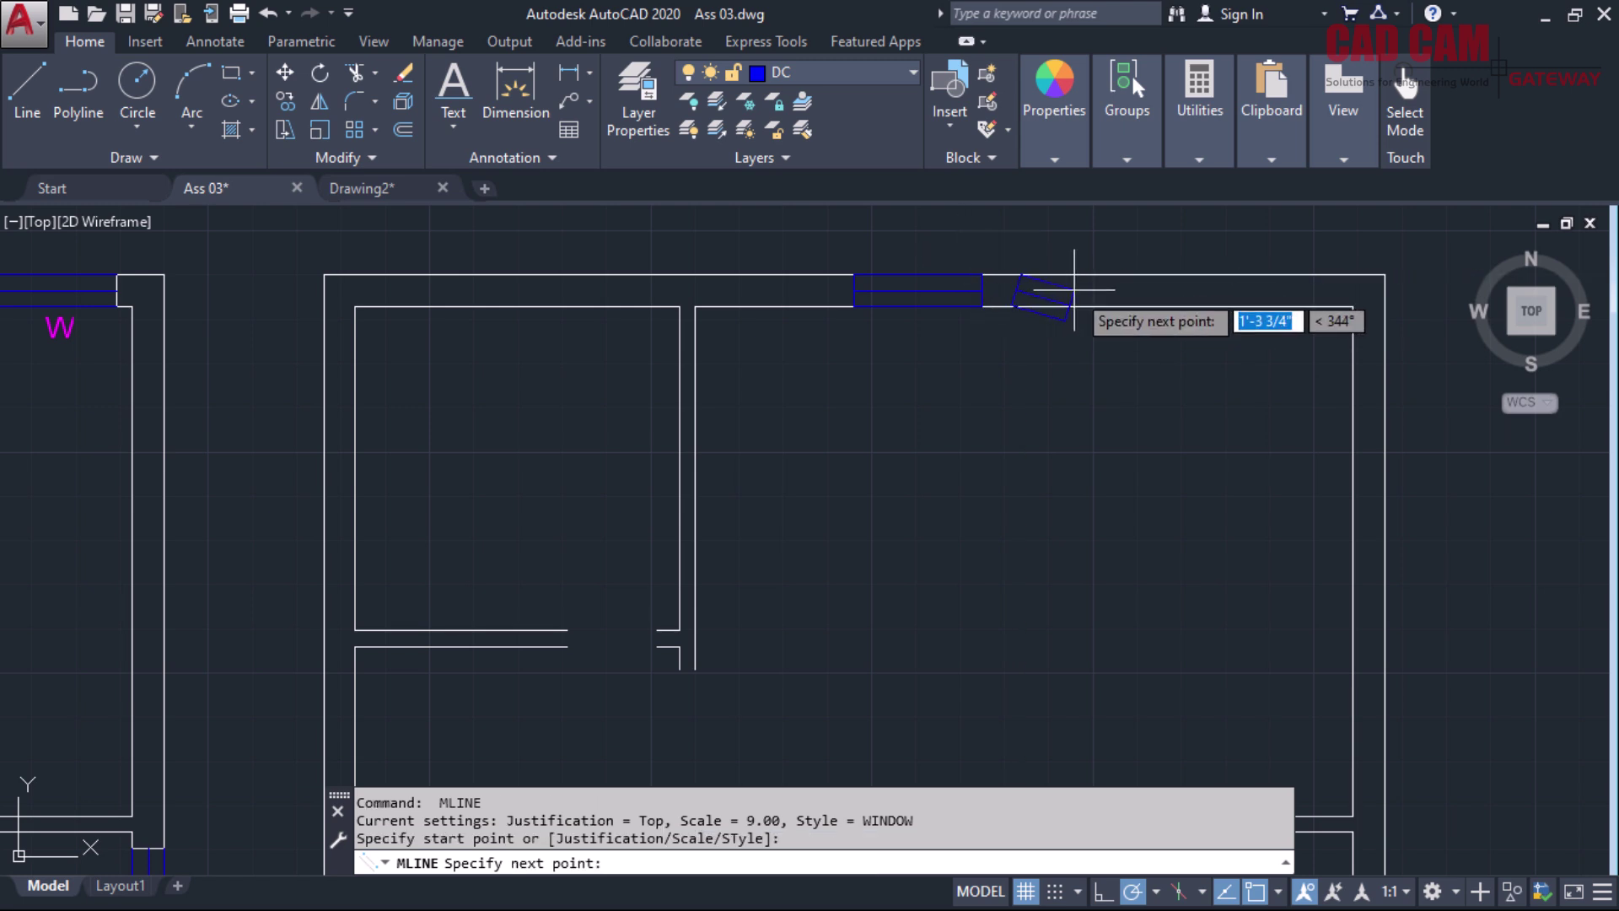
text(36)
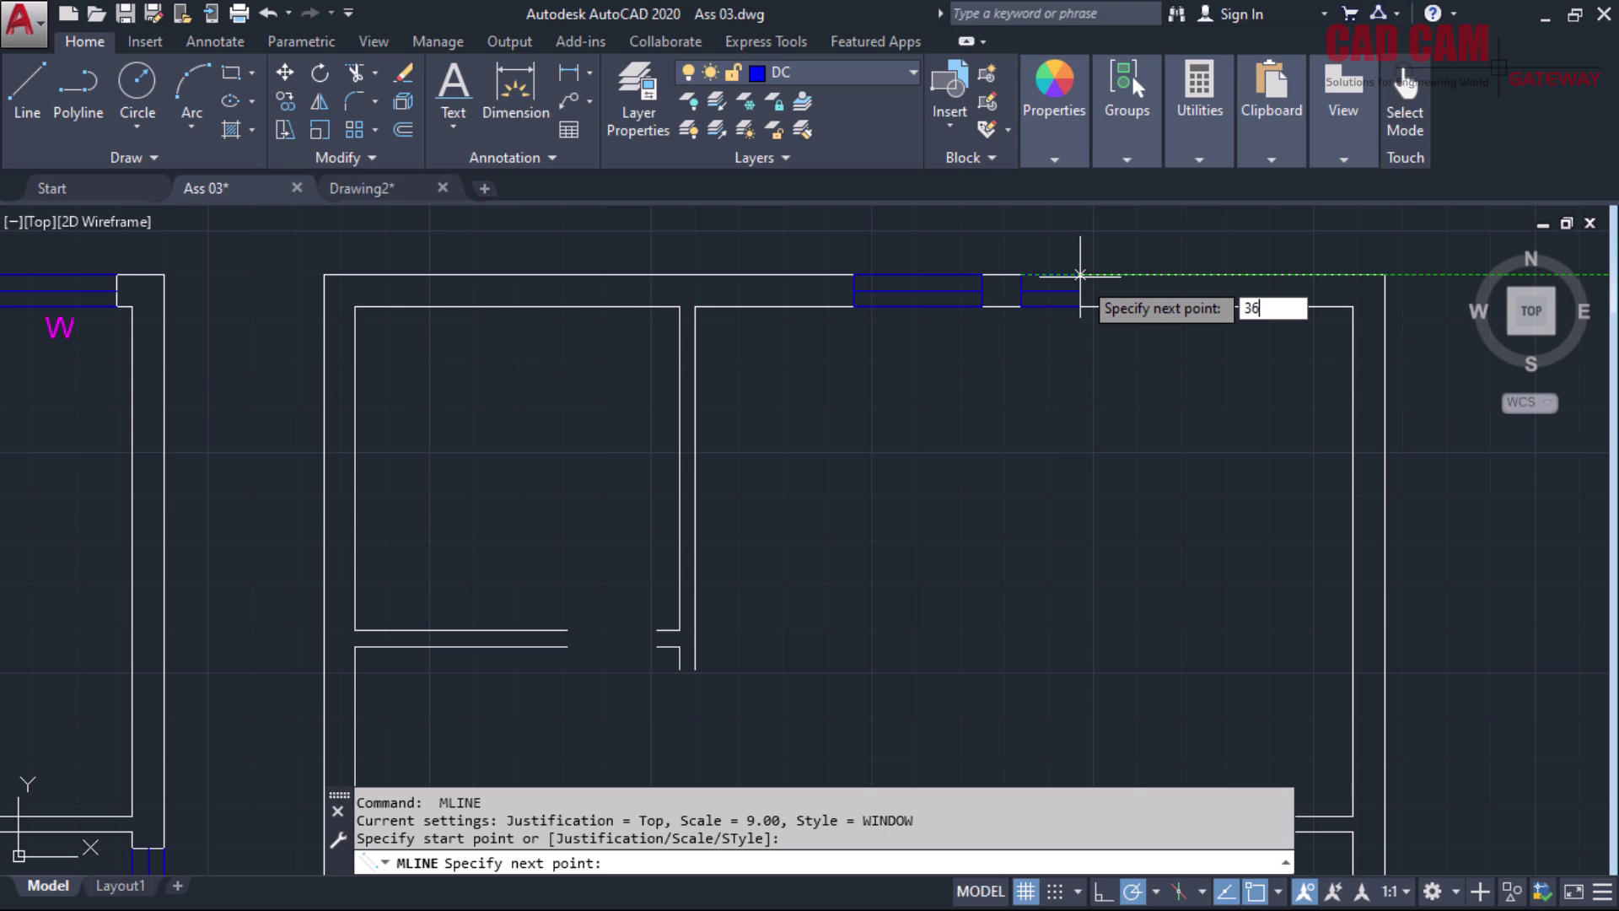
key(Return)
key(Return)
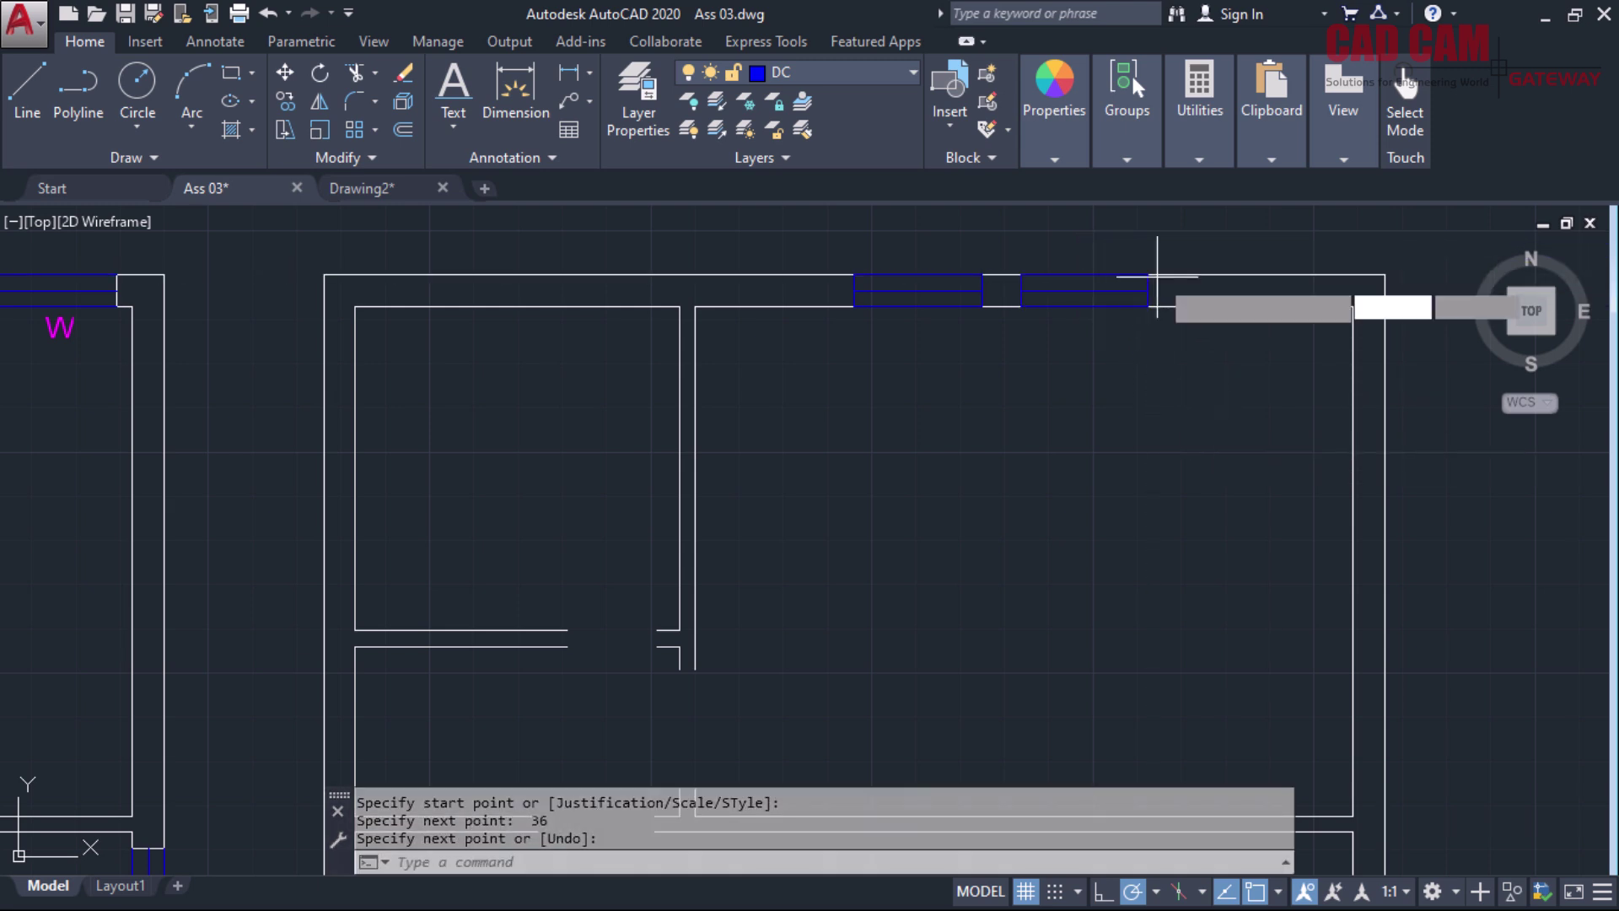
Draw a third 36" window multiline along the top wall, a short gap to the right of the second window
key(Return)
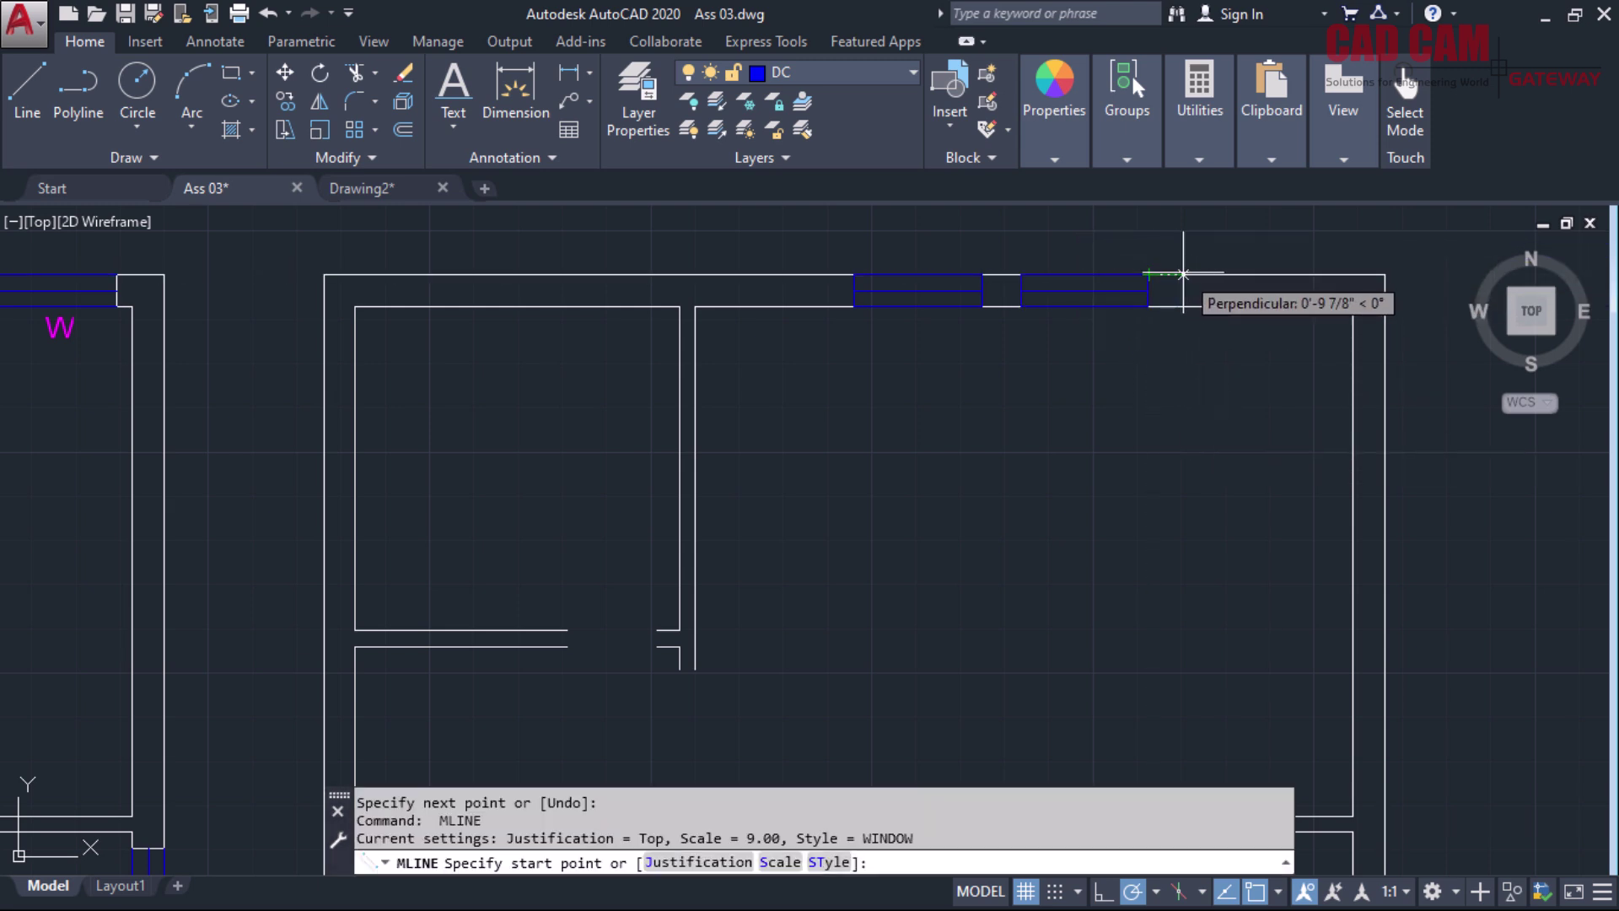
click(1190, 274)
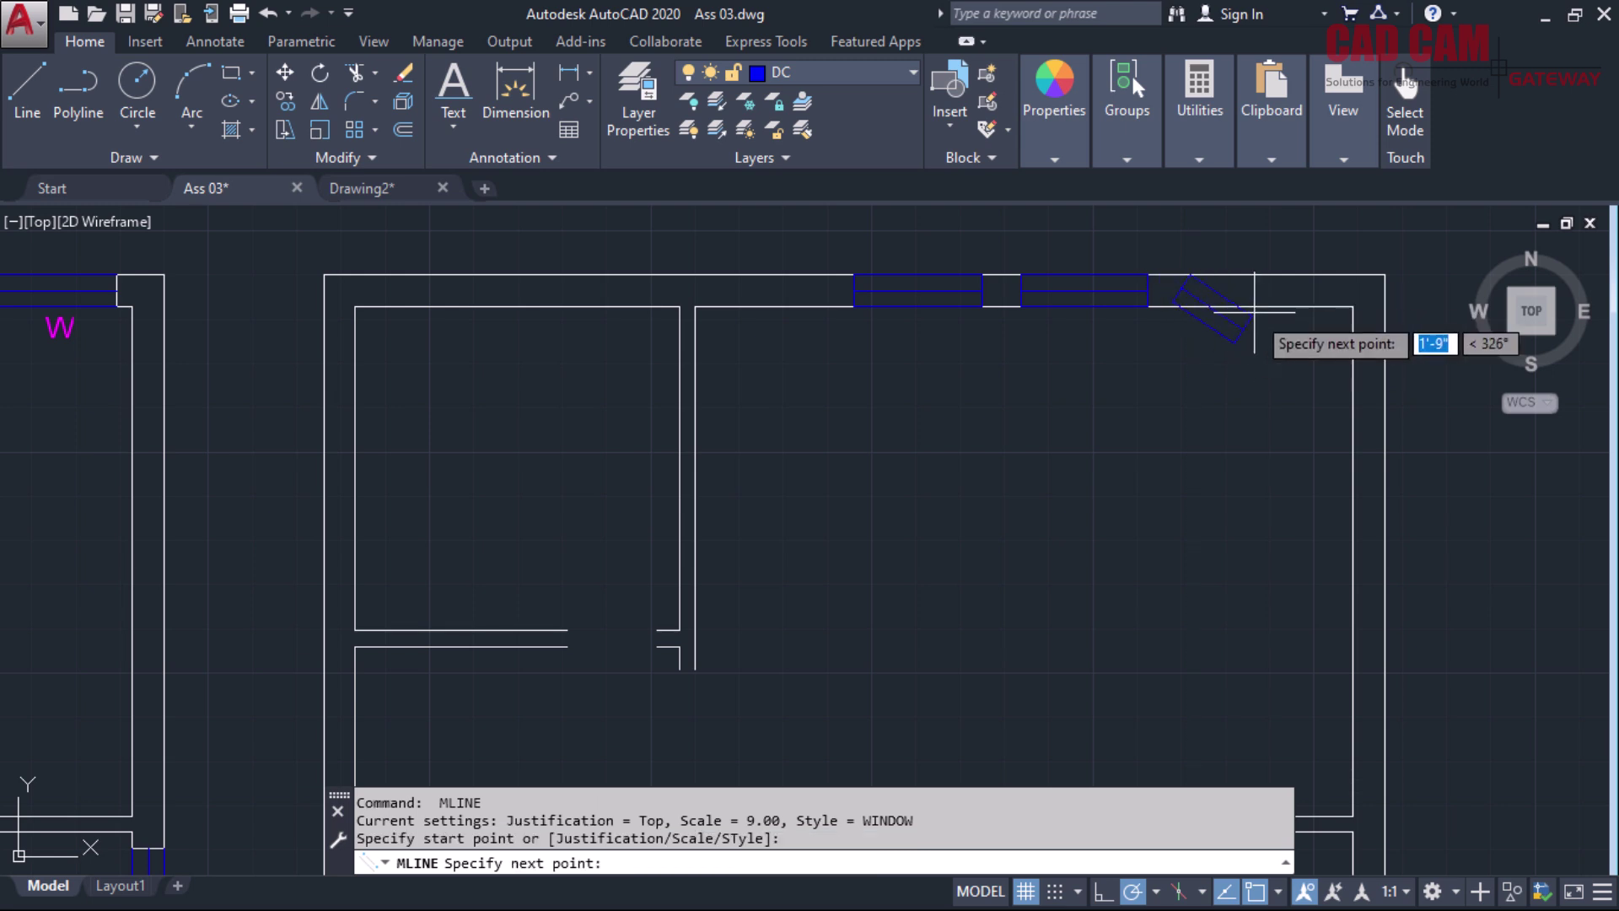
text(3)
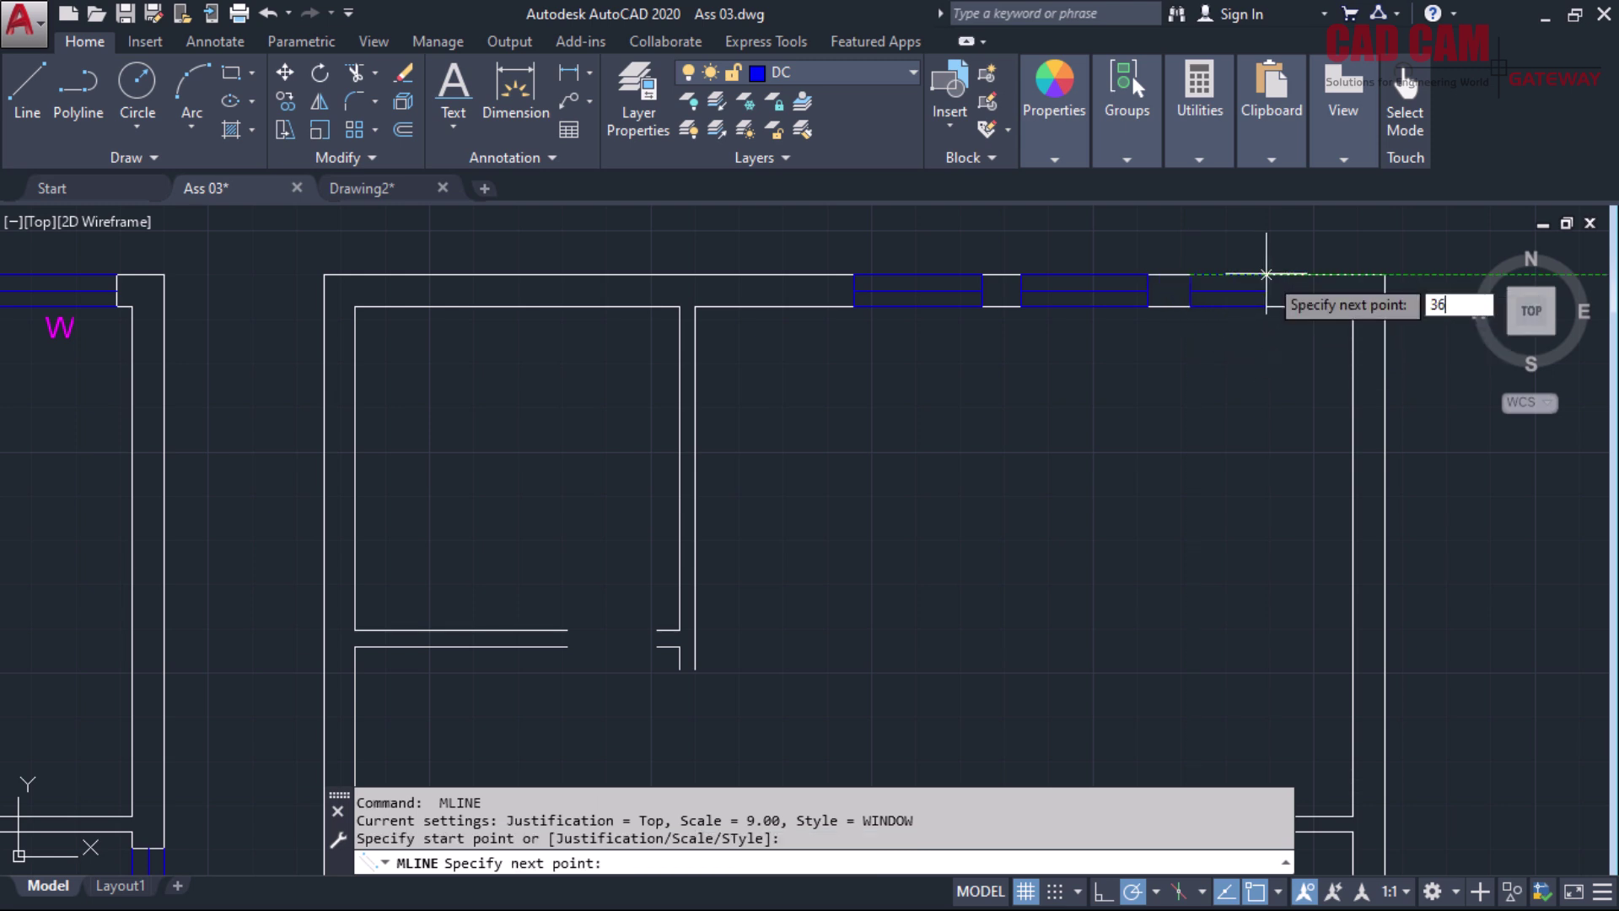
text(6)
key(Return)
key(Return)
Draw a horizontal window multiline freehand inside the unlabelled plan's large upper room, below the three windows
scroll(989, 326, down, 2)
scroll(989, 327, down, 2)
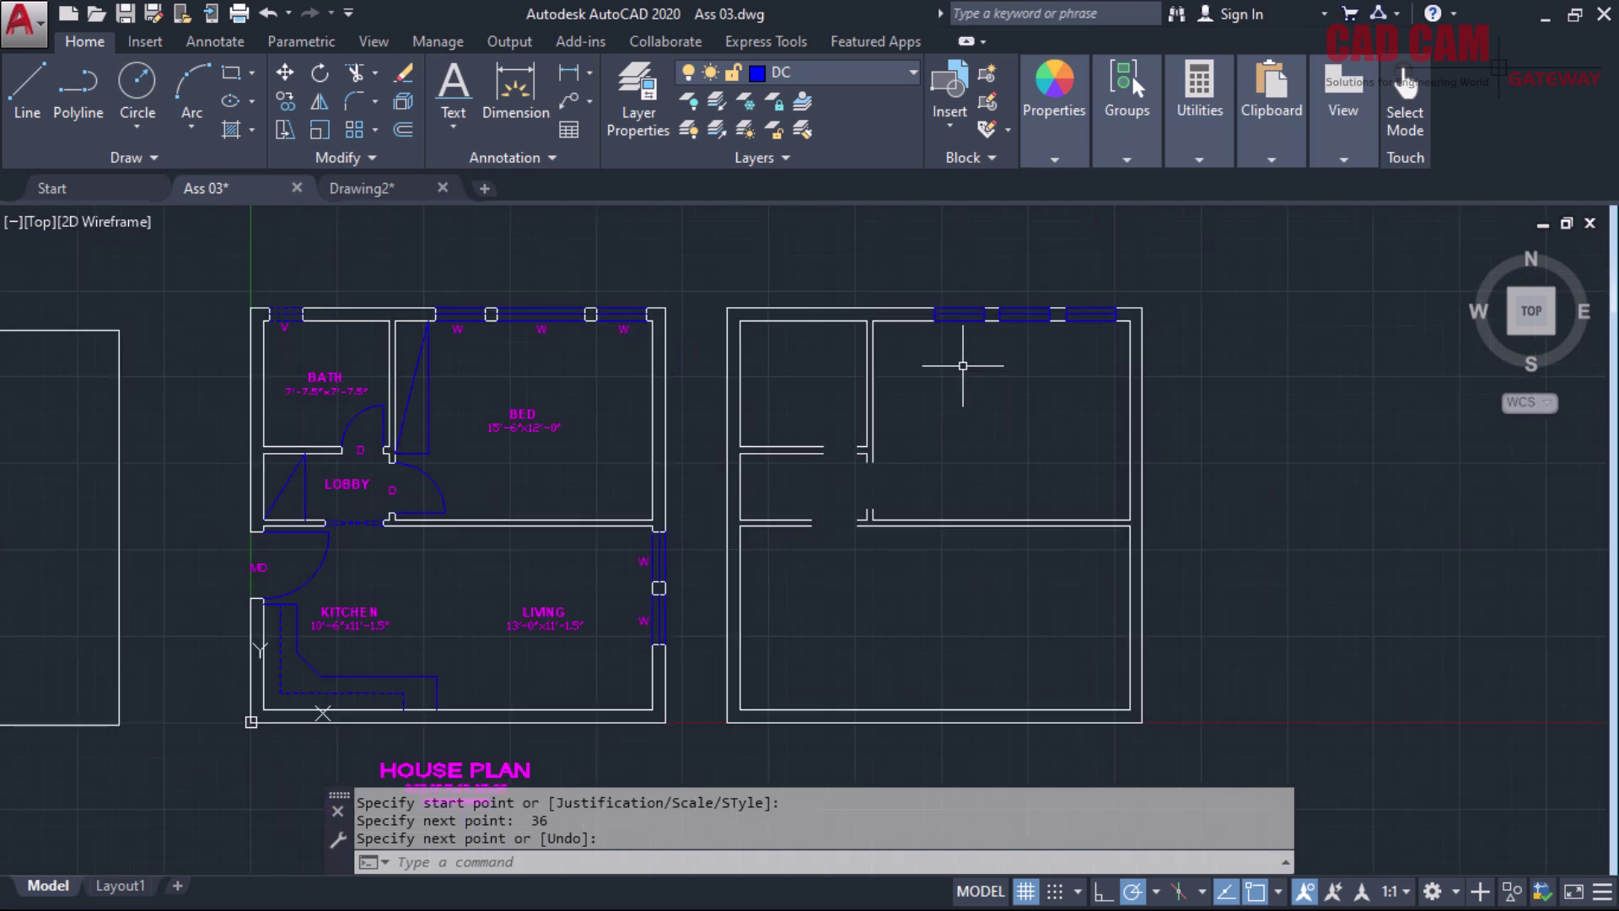
key(Return)
click(934, 380)
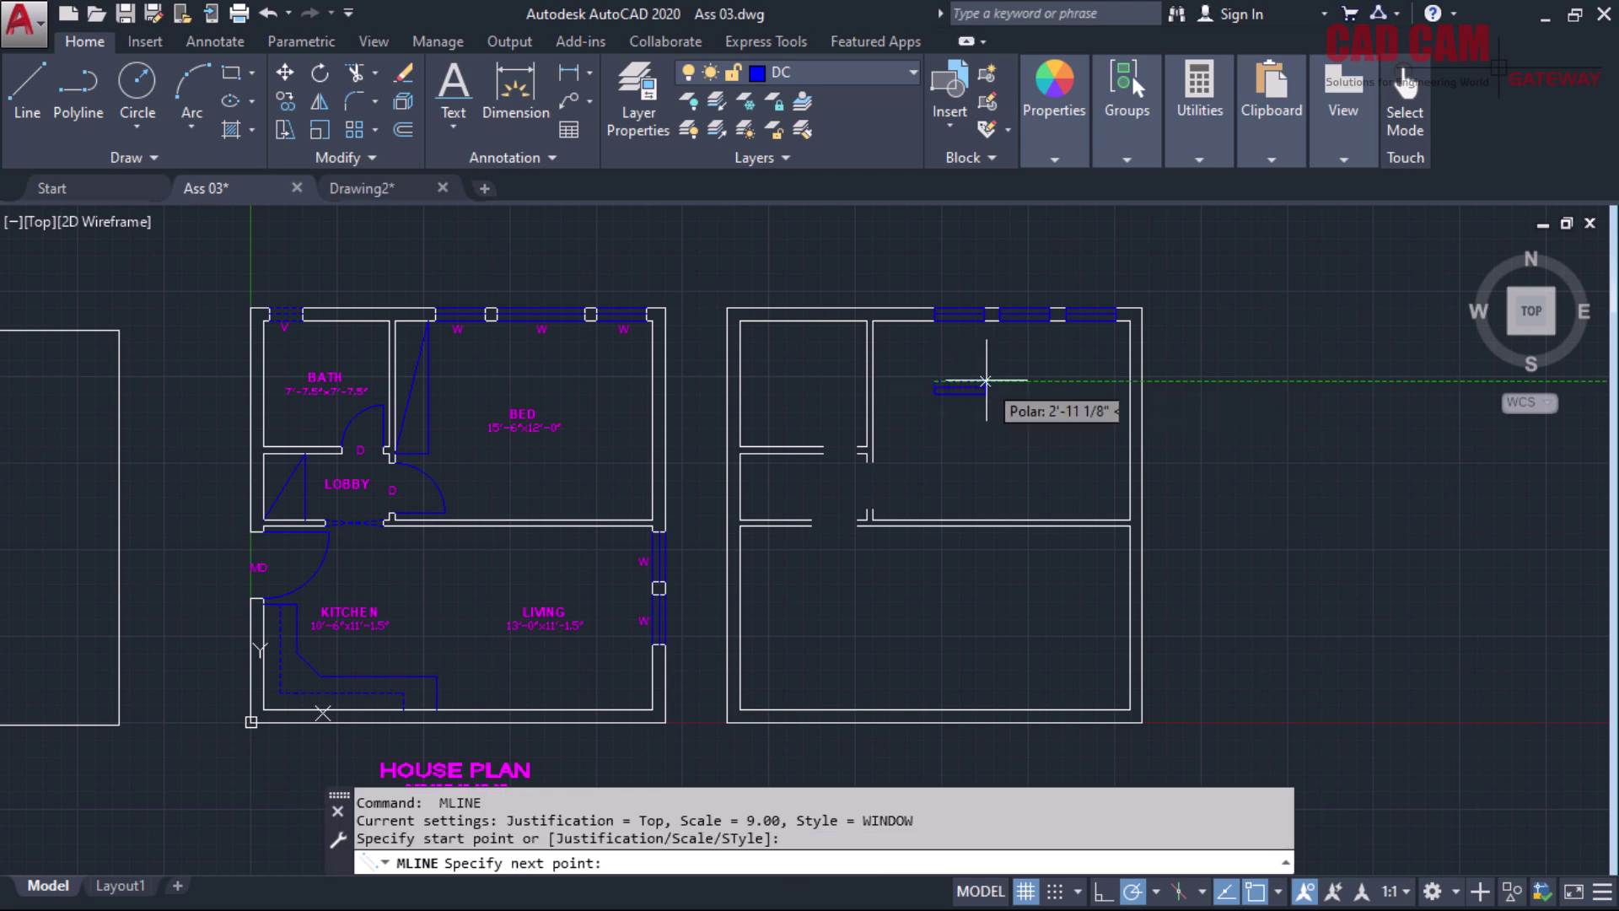
click(1024, 380)
key(Return)
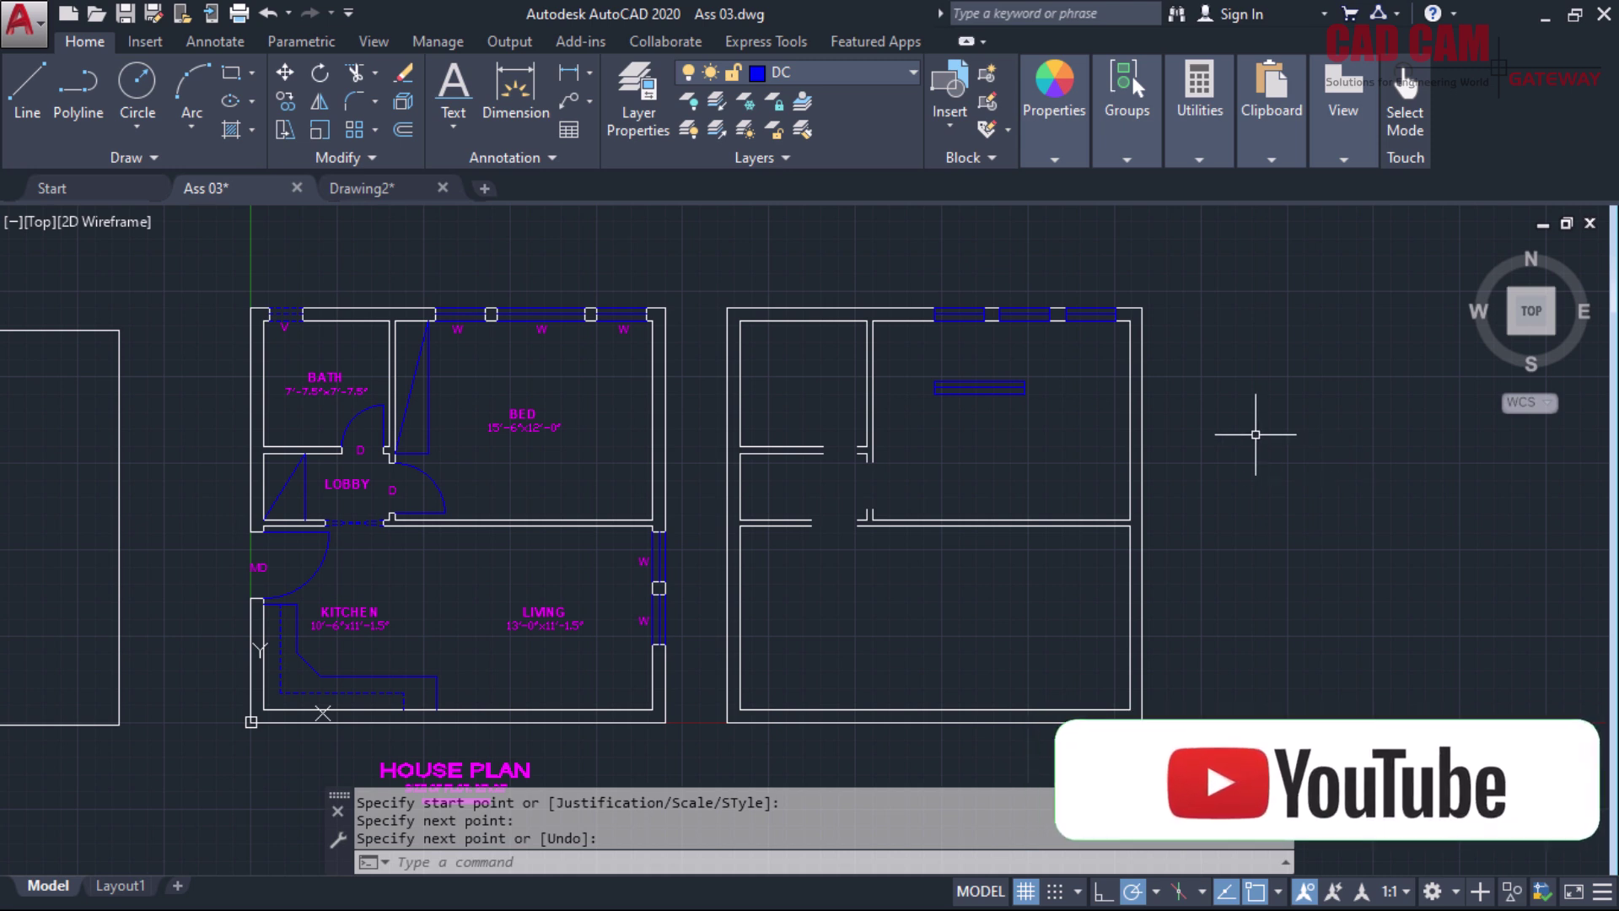
Create a new multiline style named Ventilator, starting from the WINDOW style
scroll(1021, 324, up, 3)
scroll(1021, 322, up, 2)
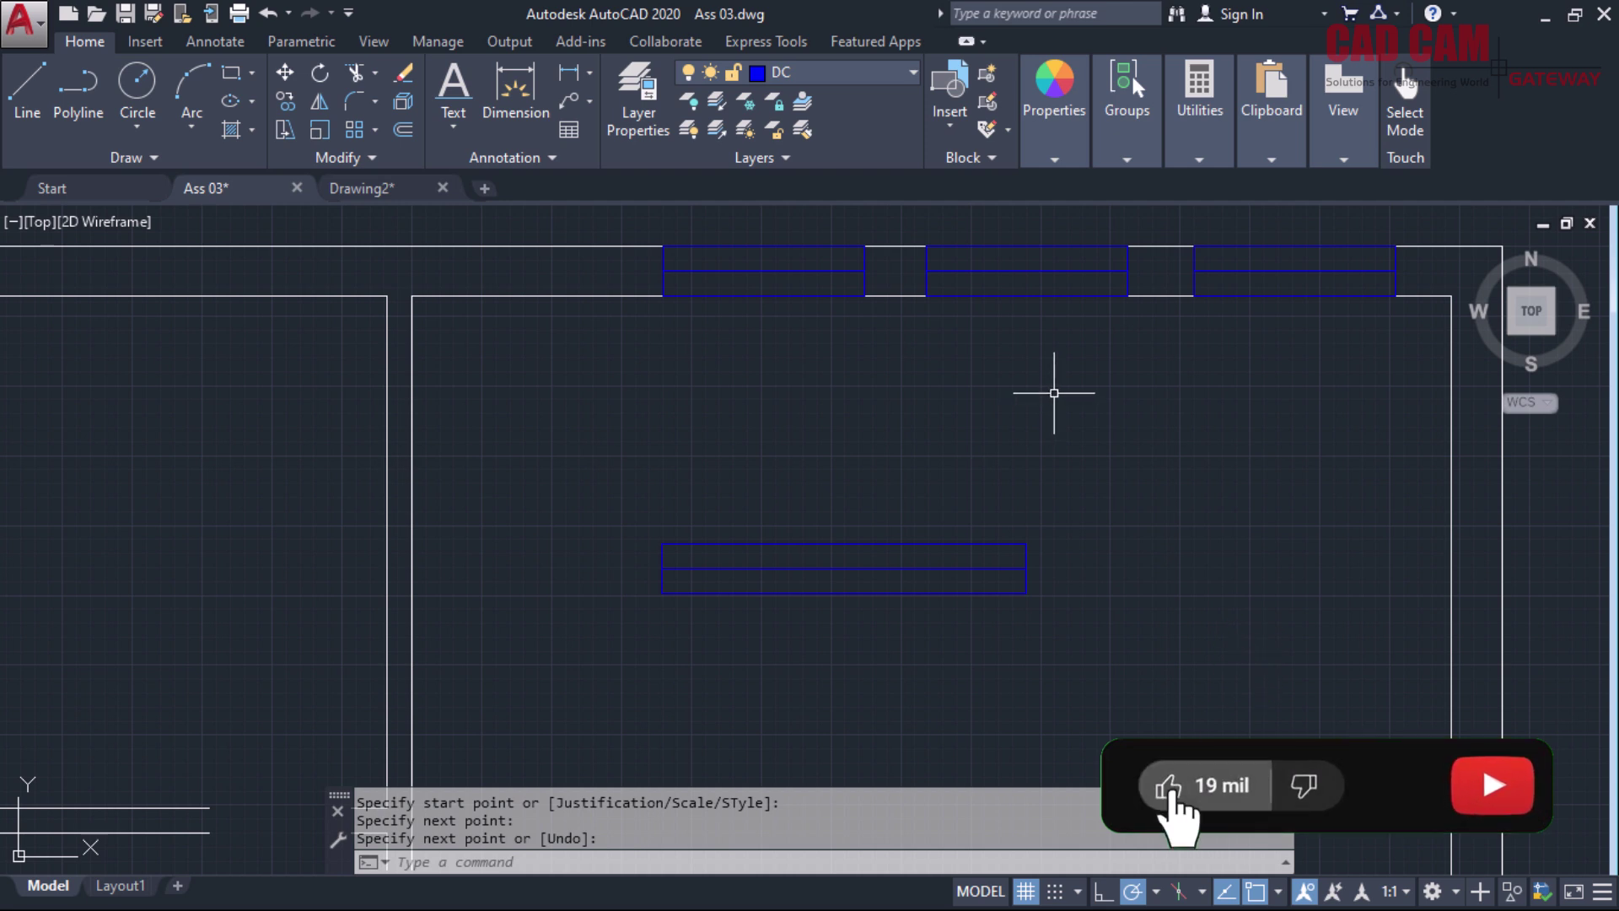
scroll(1088, 400, down, 3)
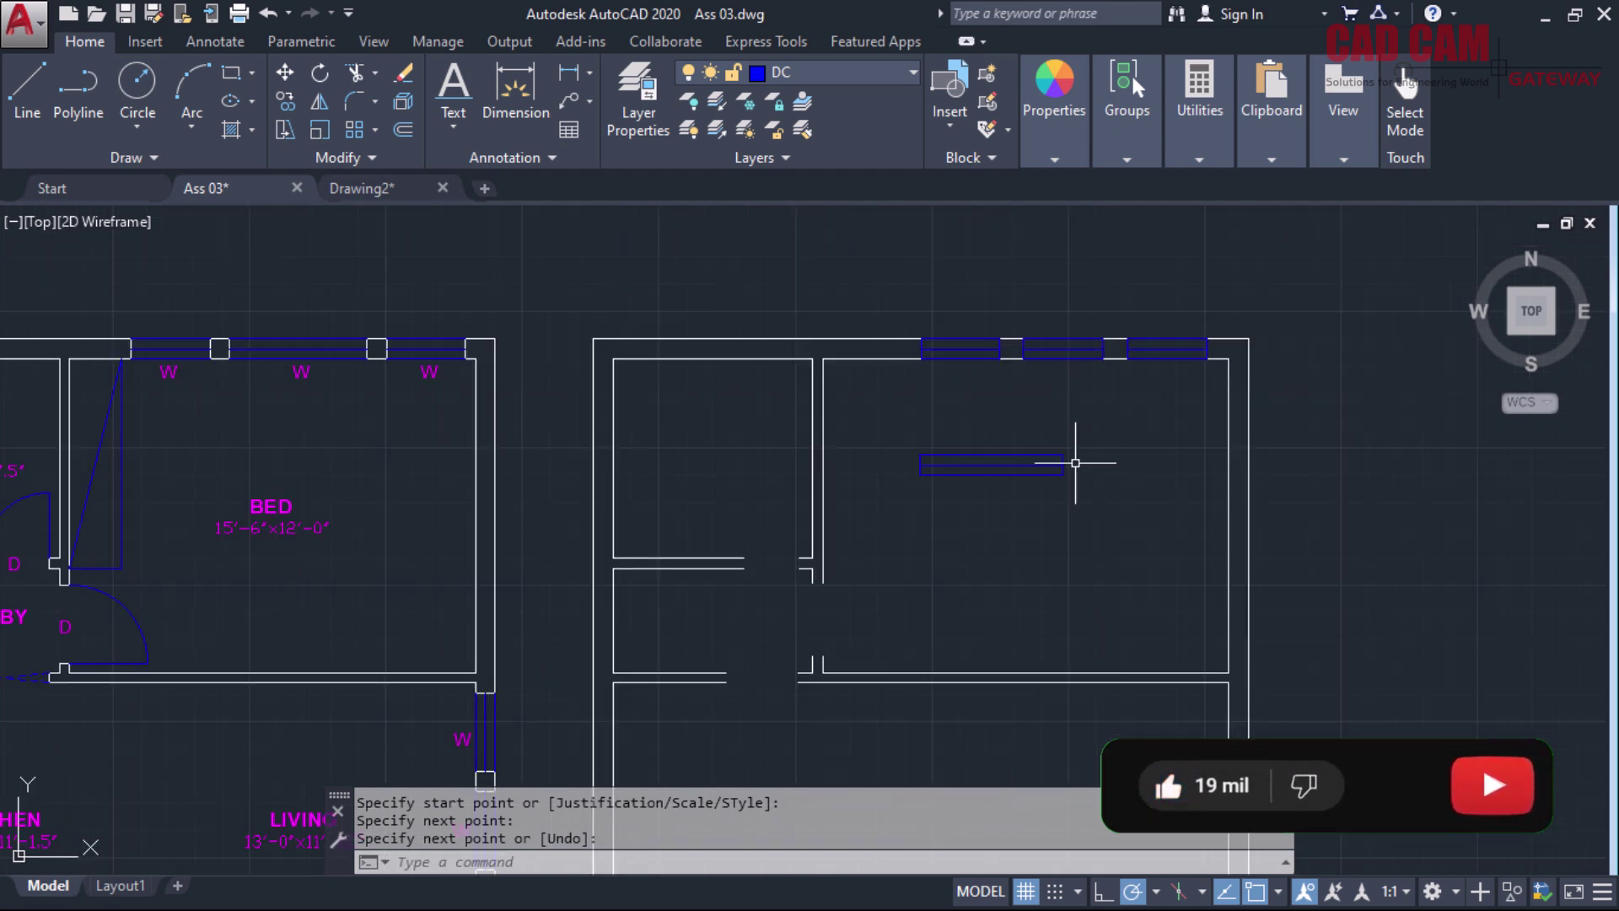
text(mlsty)
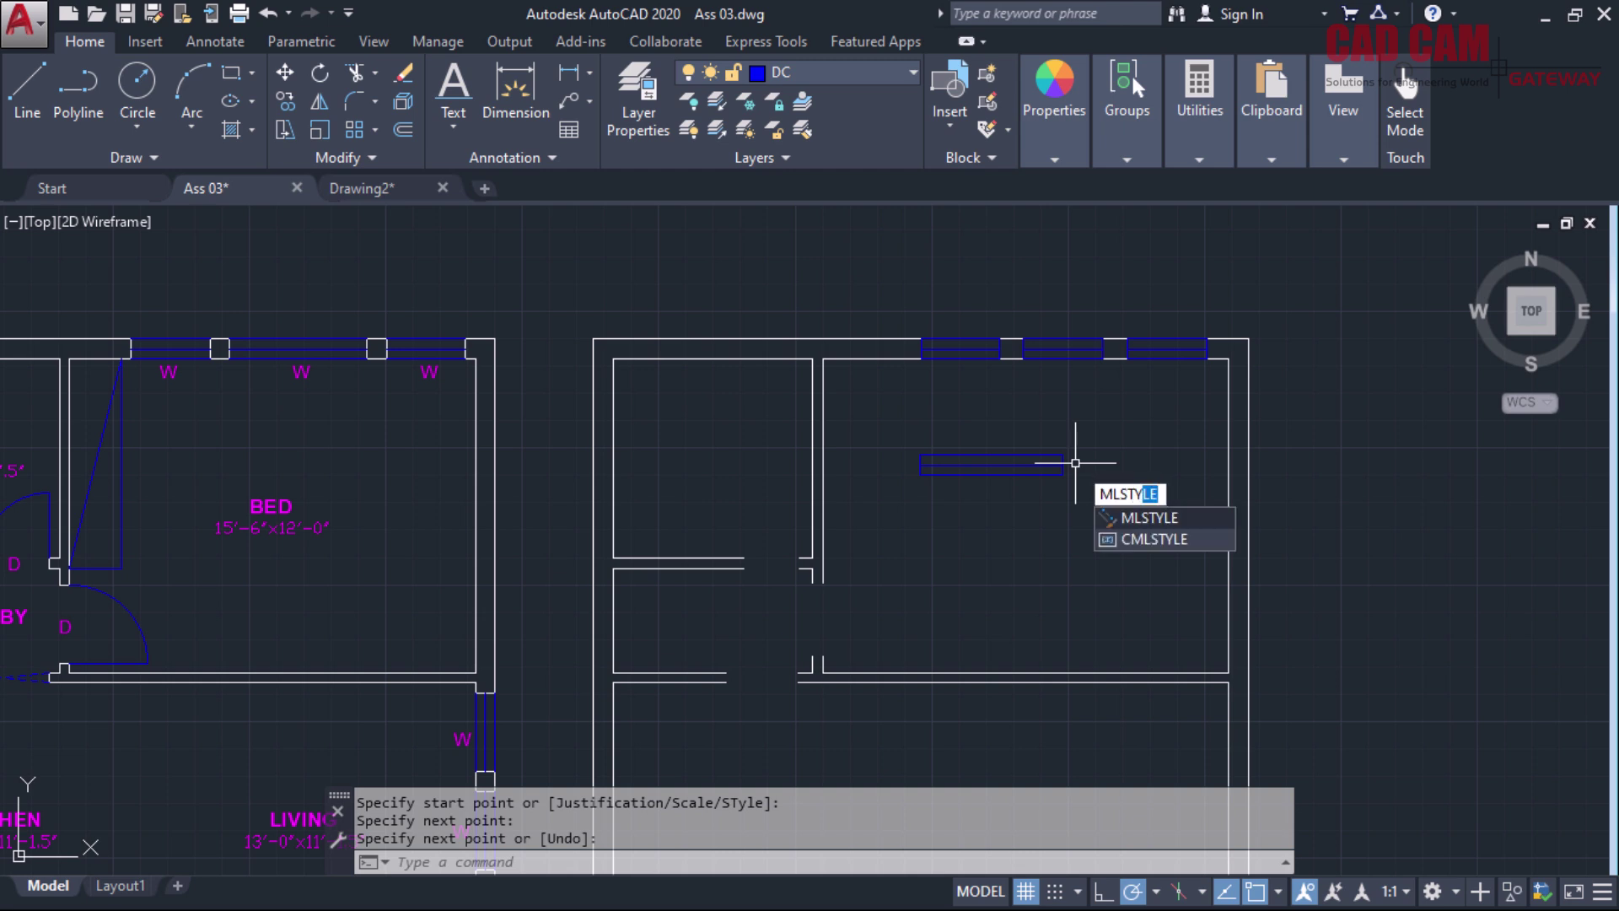
key(Return)
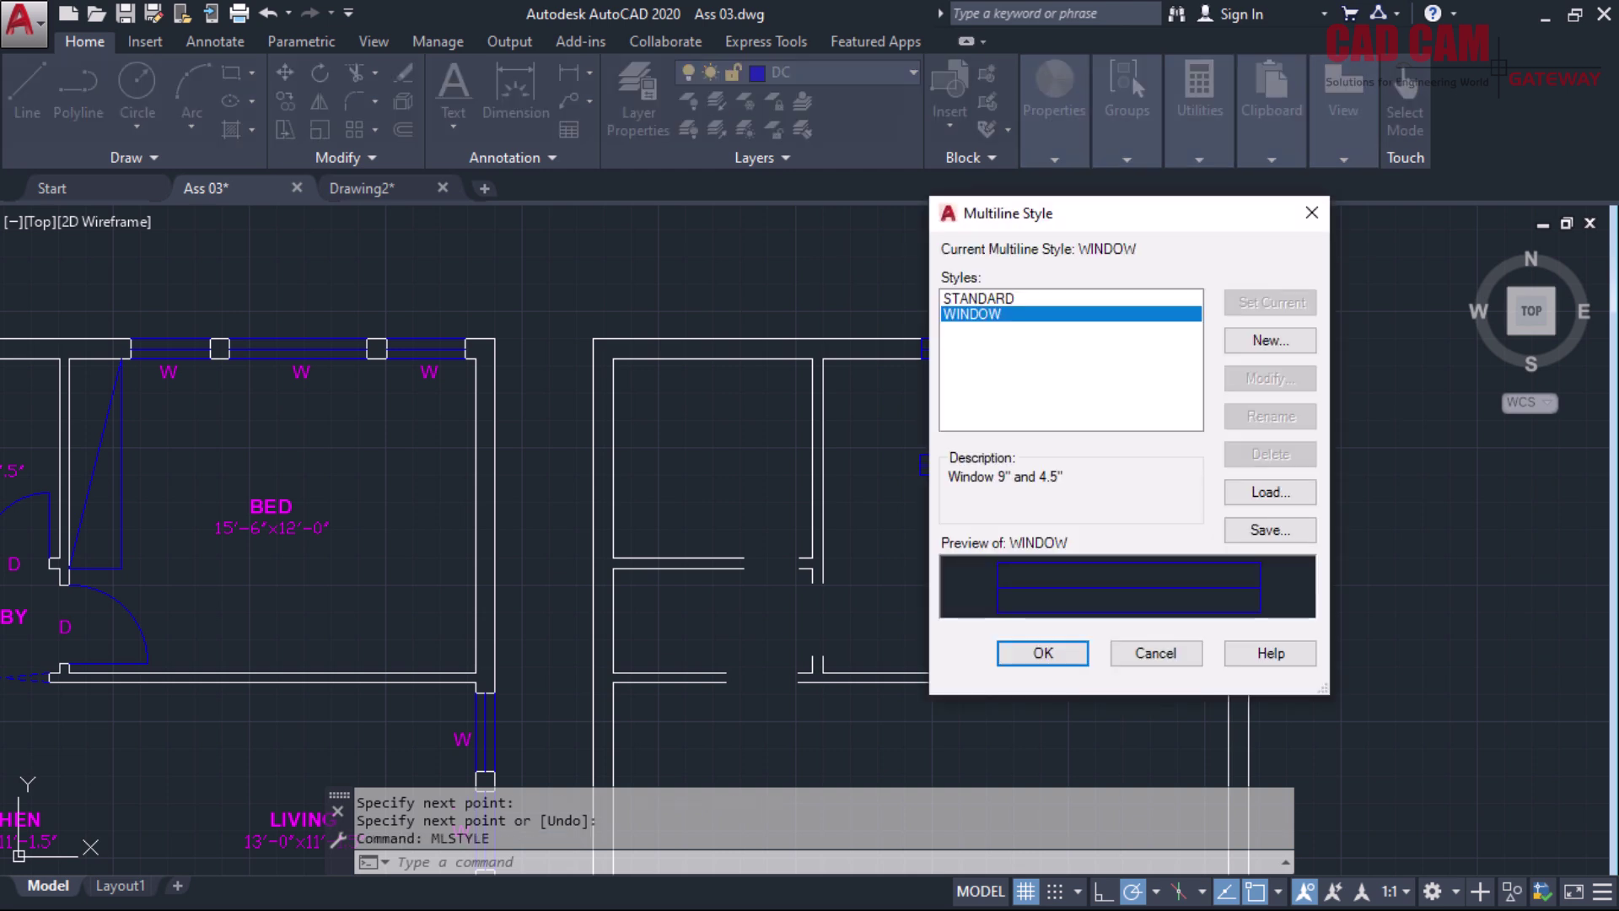
click(1253, 340)
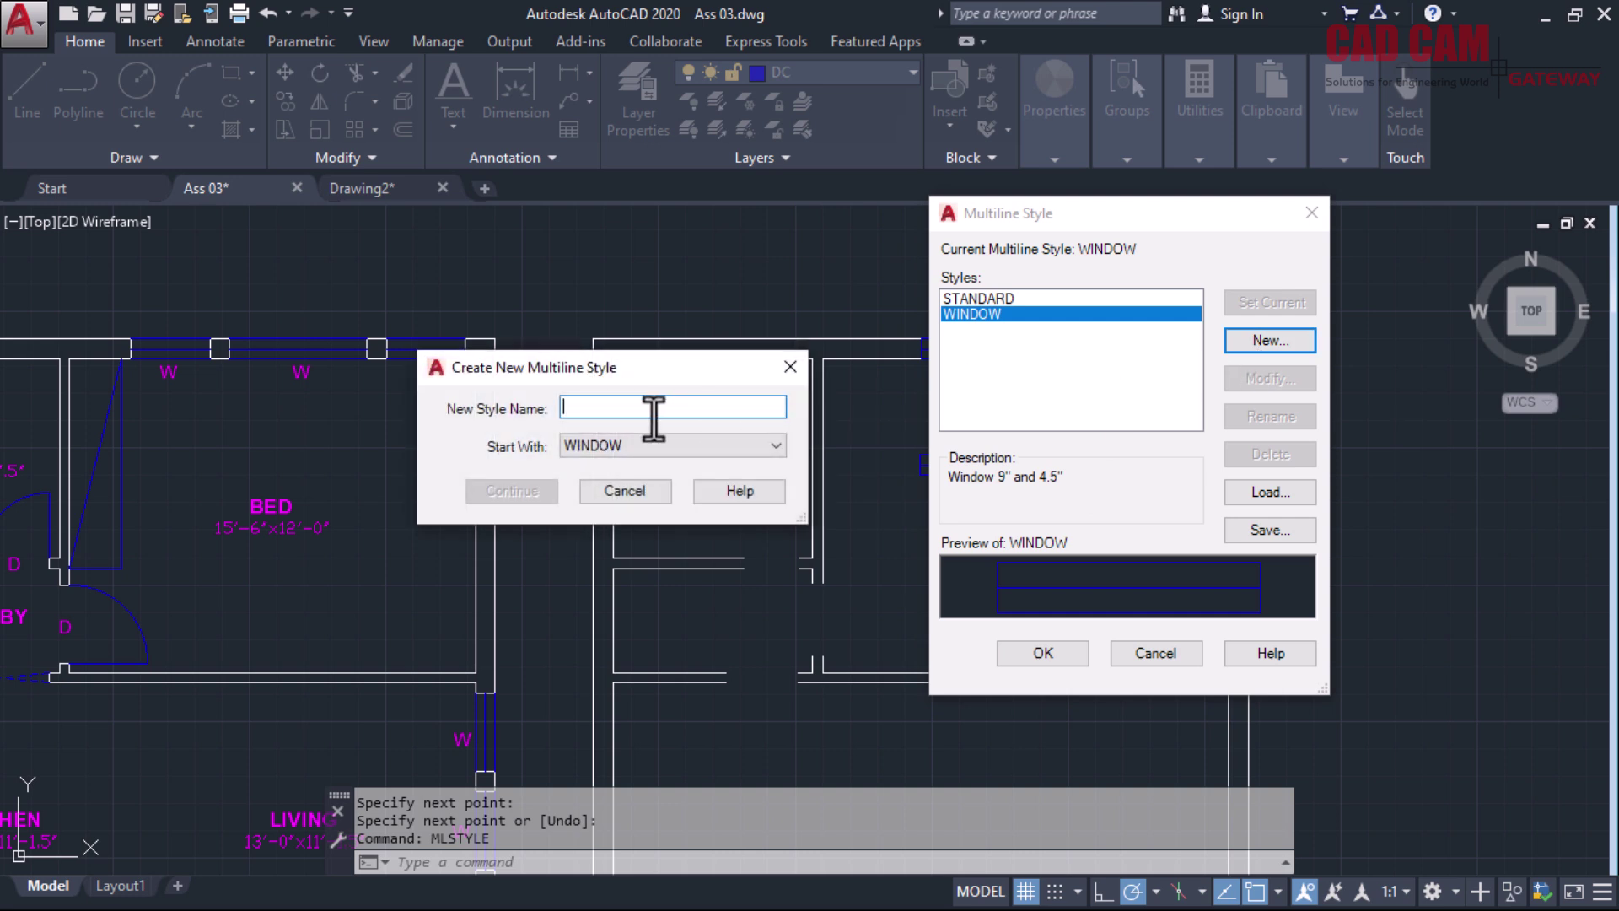
text(V)
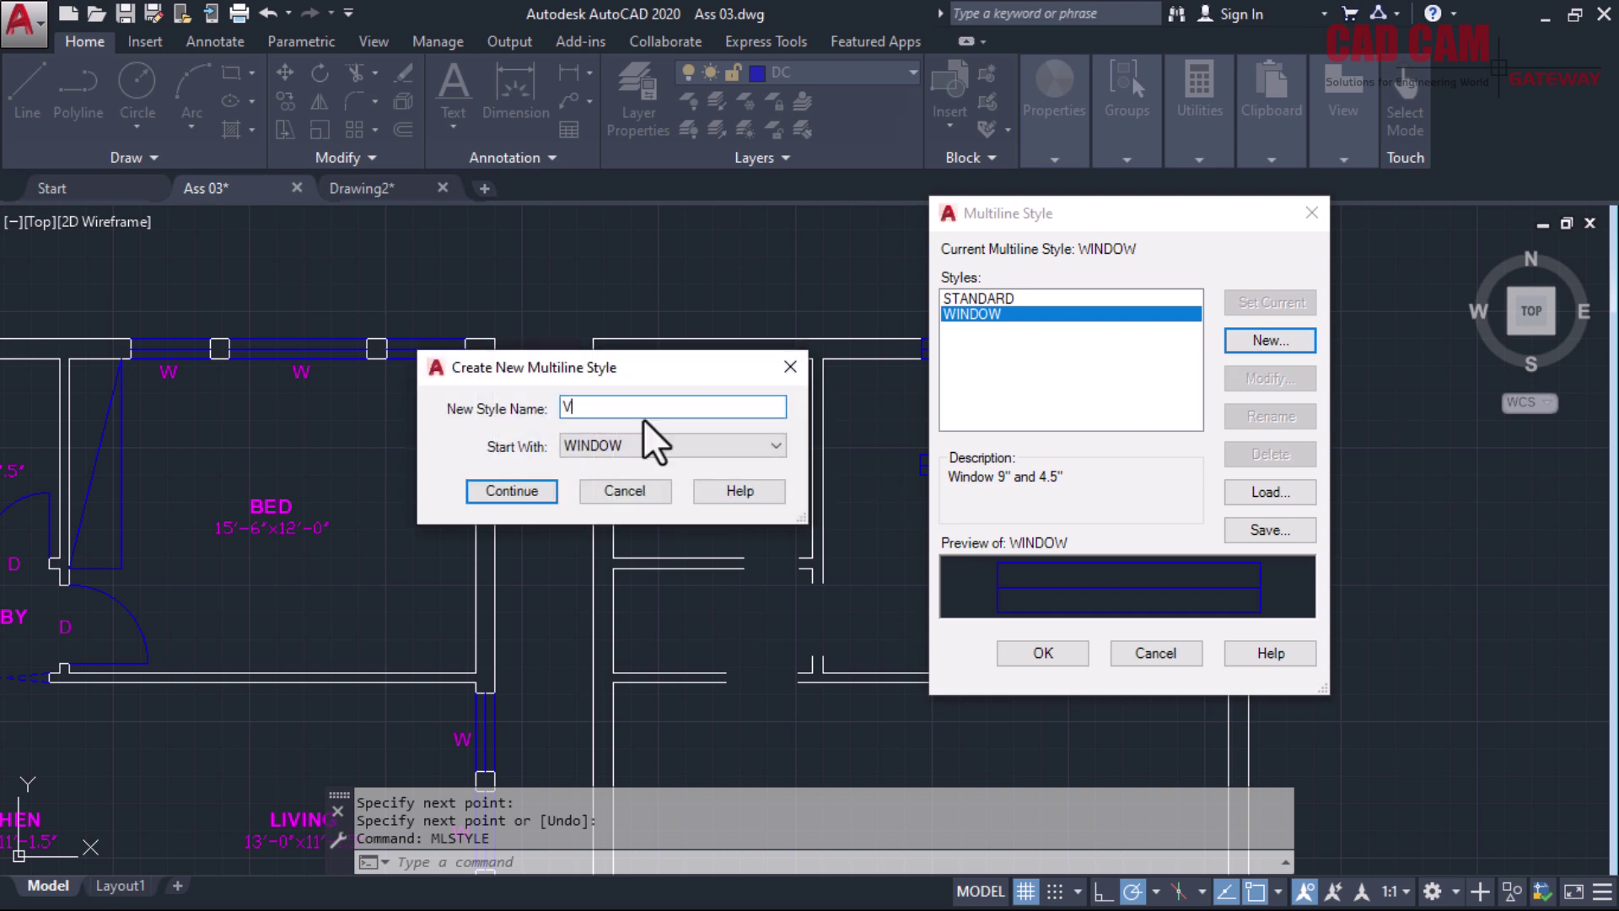
text(entilator)
double_click(662, 408)
click(674, 446)
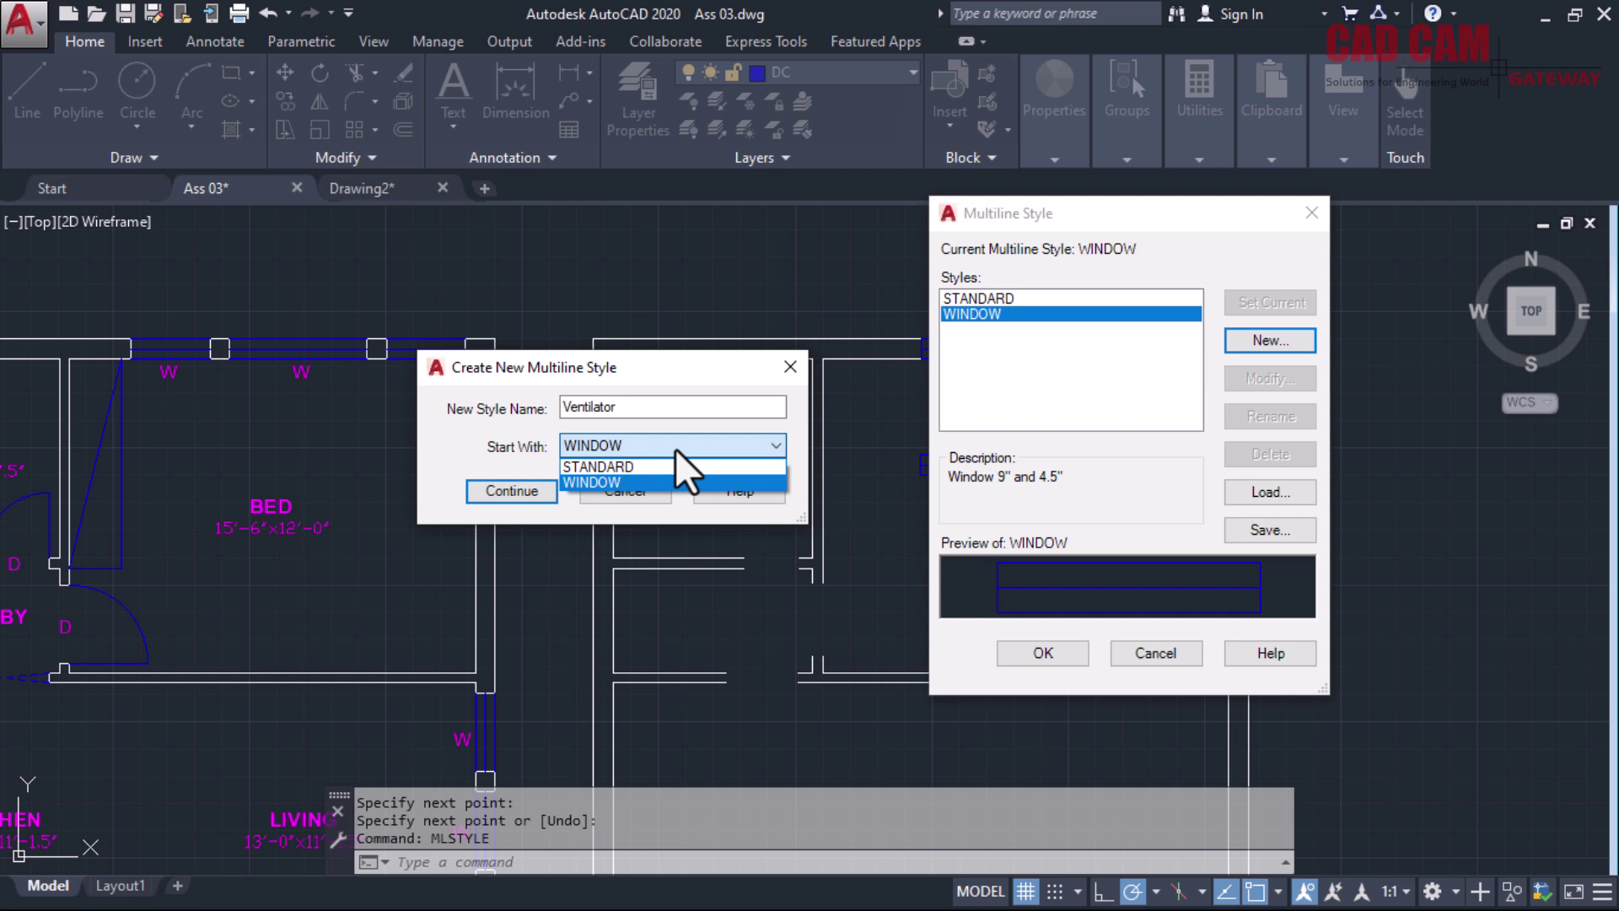
click(599, 481)
click(529, 490)
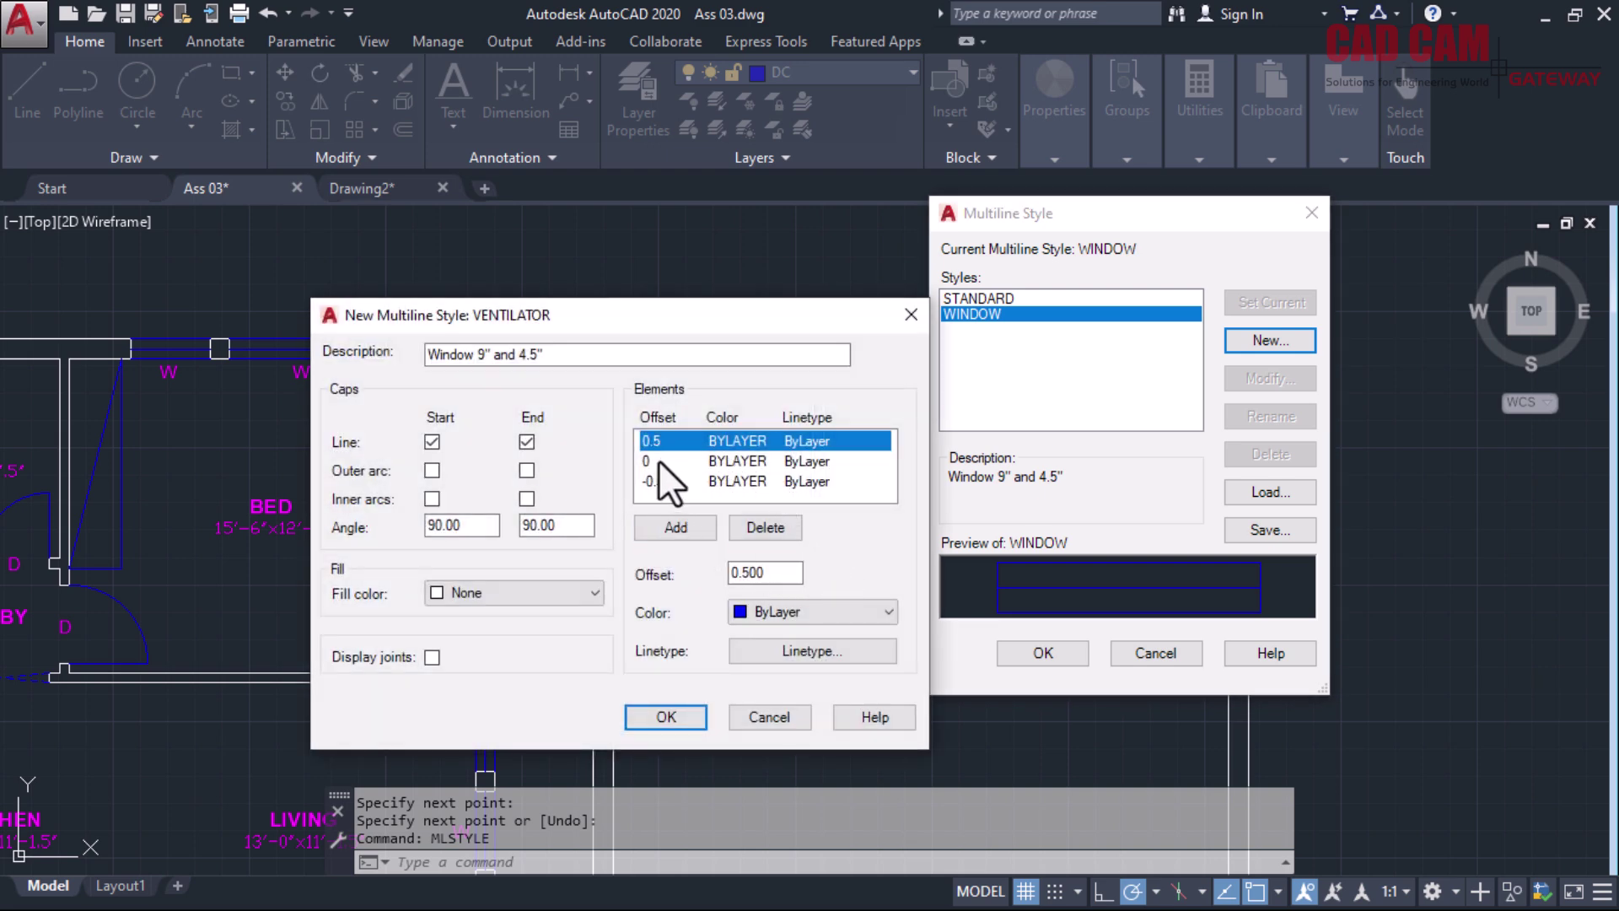
Change the new style's description to Ventilator 9" and 4.5"
click(467, 355)
key(shift+Left)
key(shift+Left)
key(shift+Left)
key(shift+Left)
key(shift+Left)
key(shift+Left)
text(Ventilator)
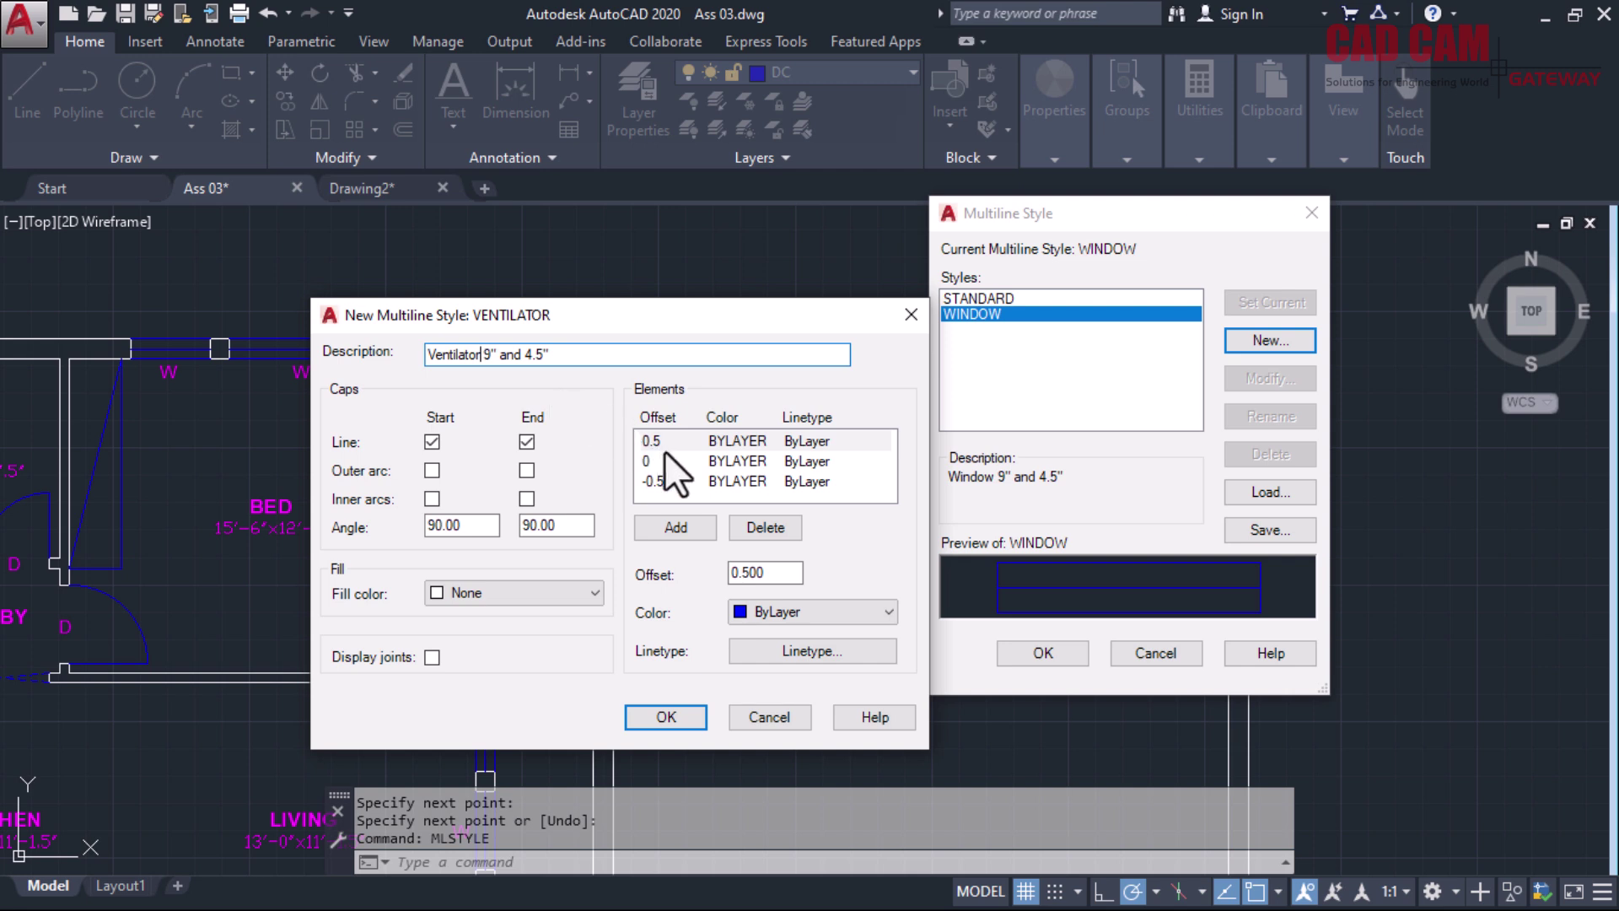
Assign the HIDDEN linetype to the 0.5 and 0 offset elements of the Ventilator style
click(732, 439)
click(801, 652)
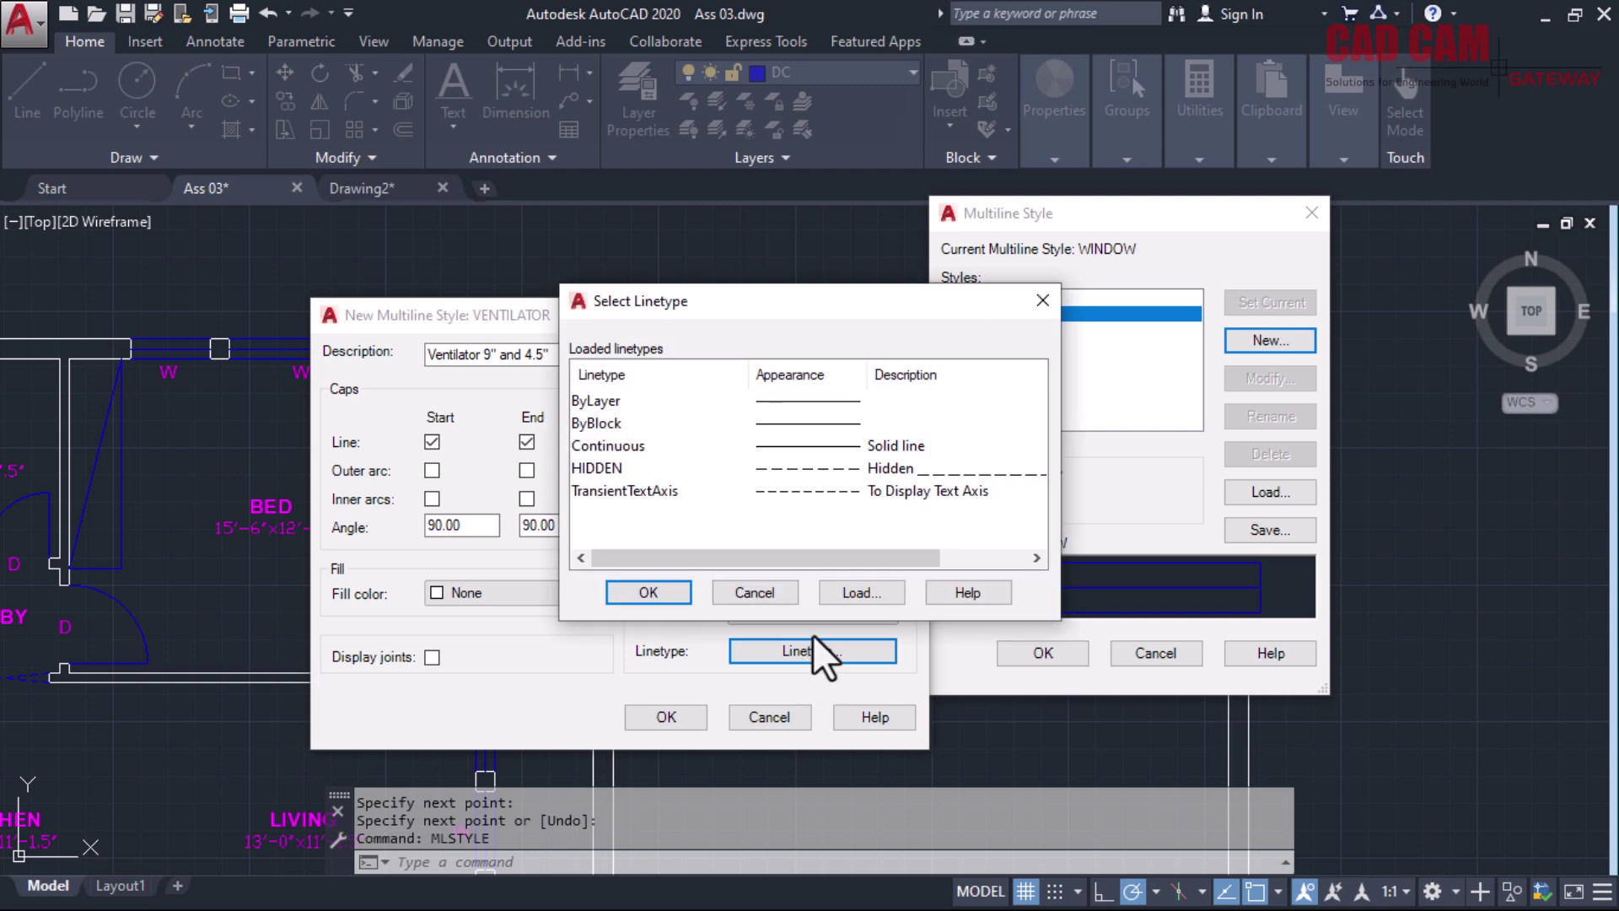
click(808, 468)
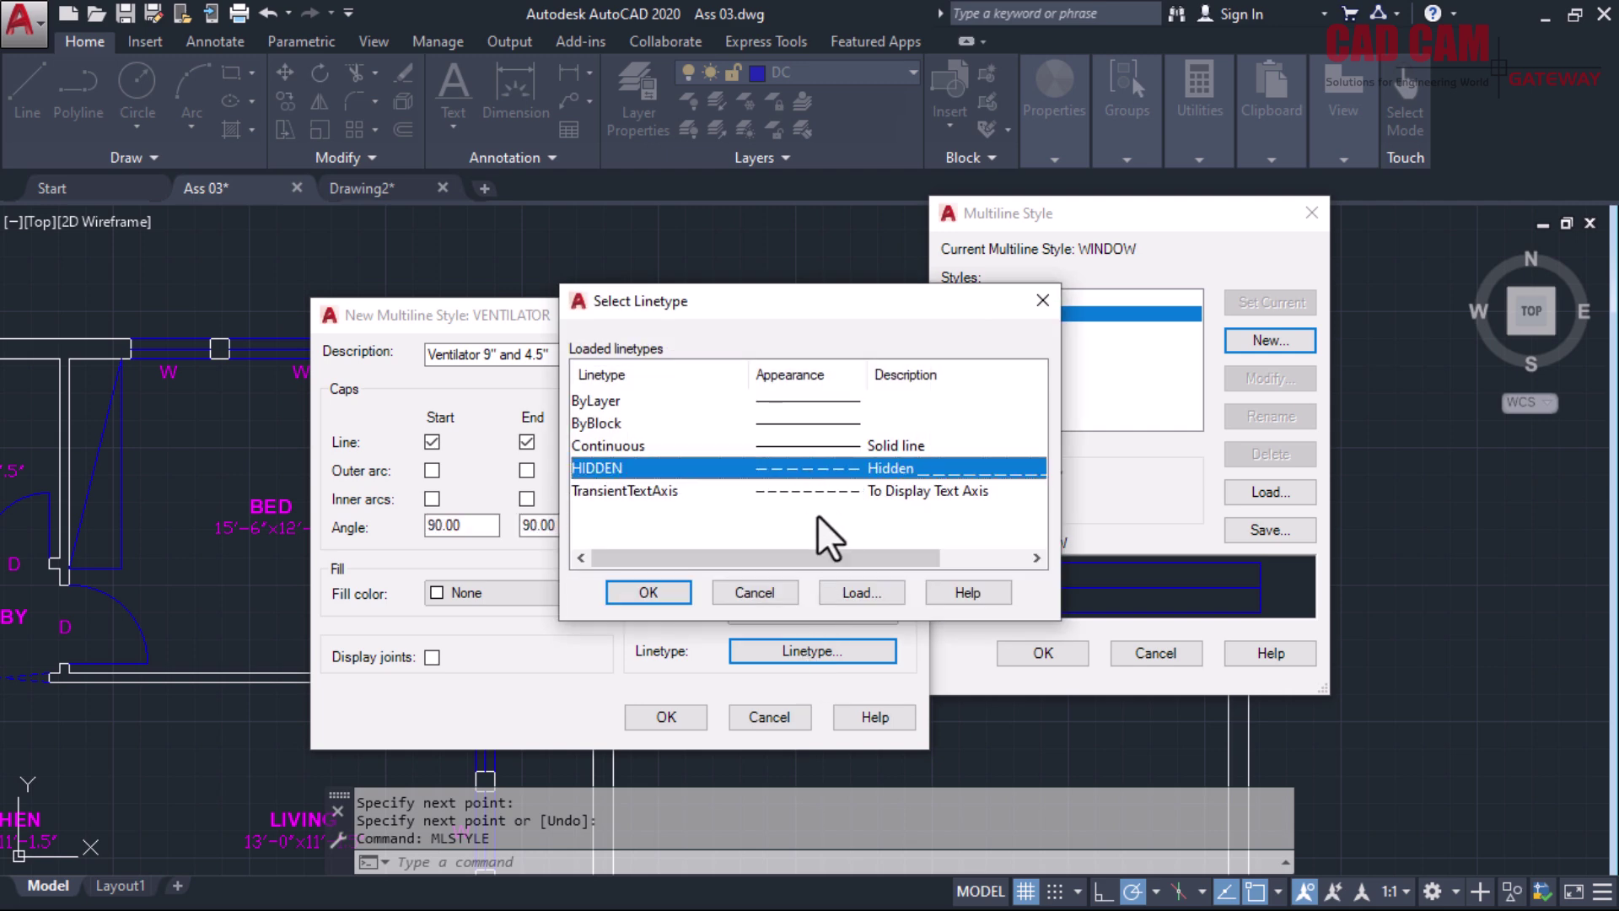
click(678, 591)
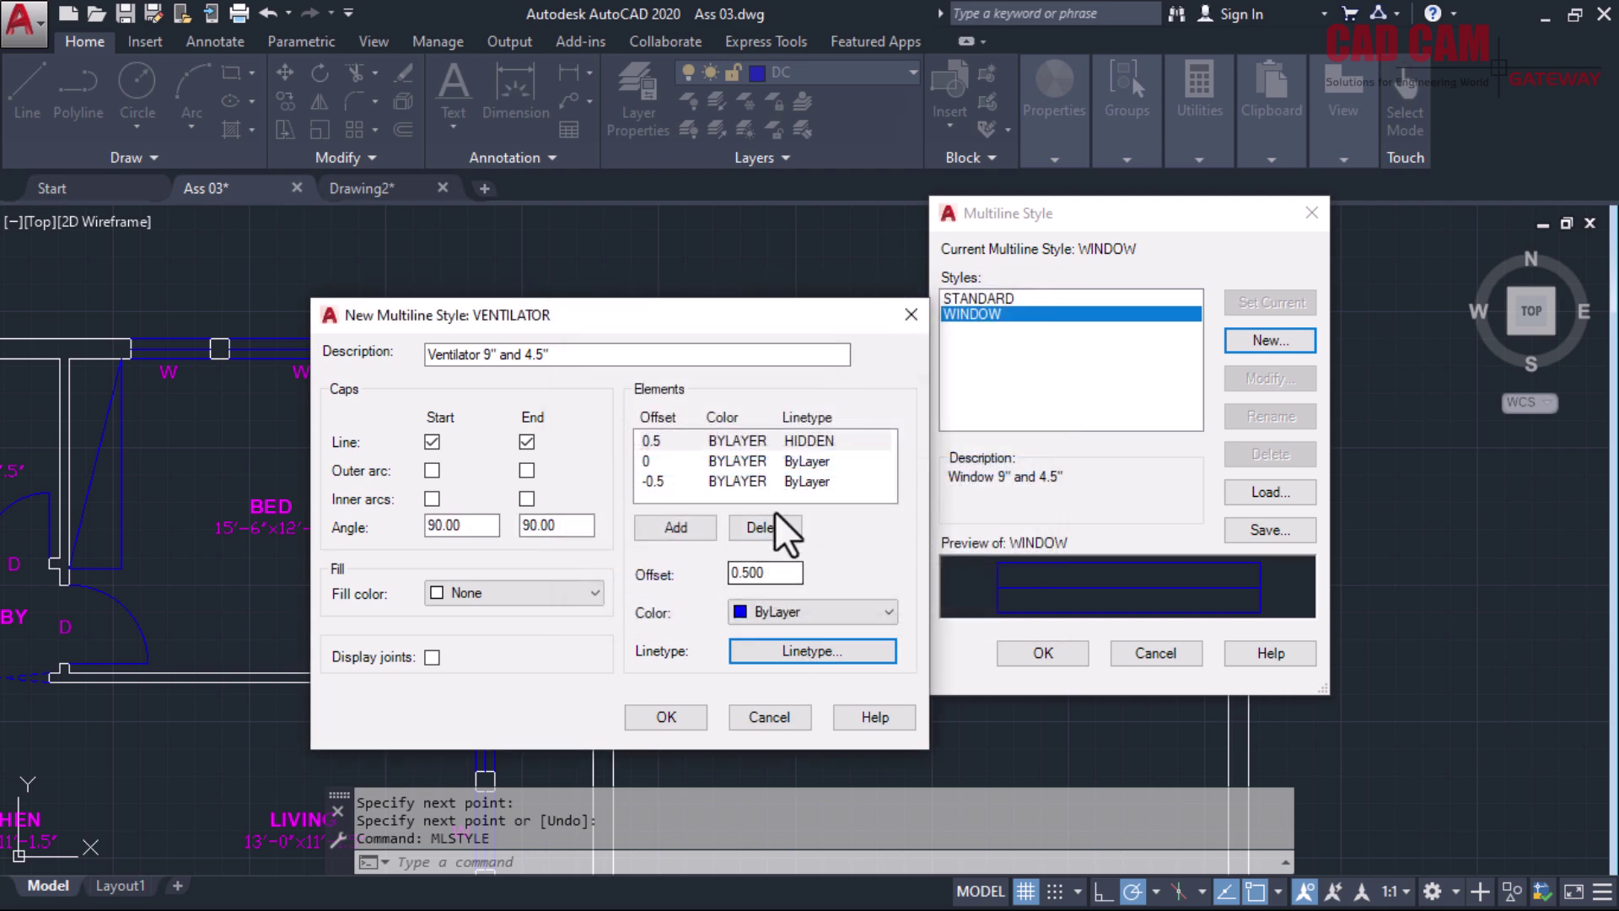
click(744, 462)
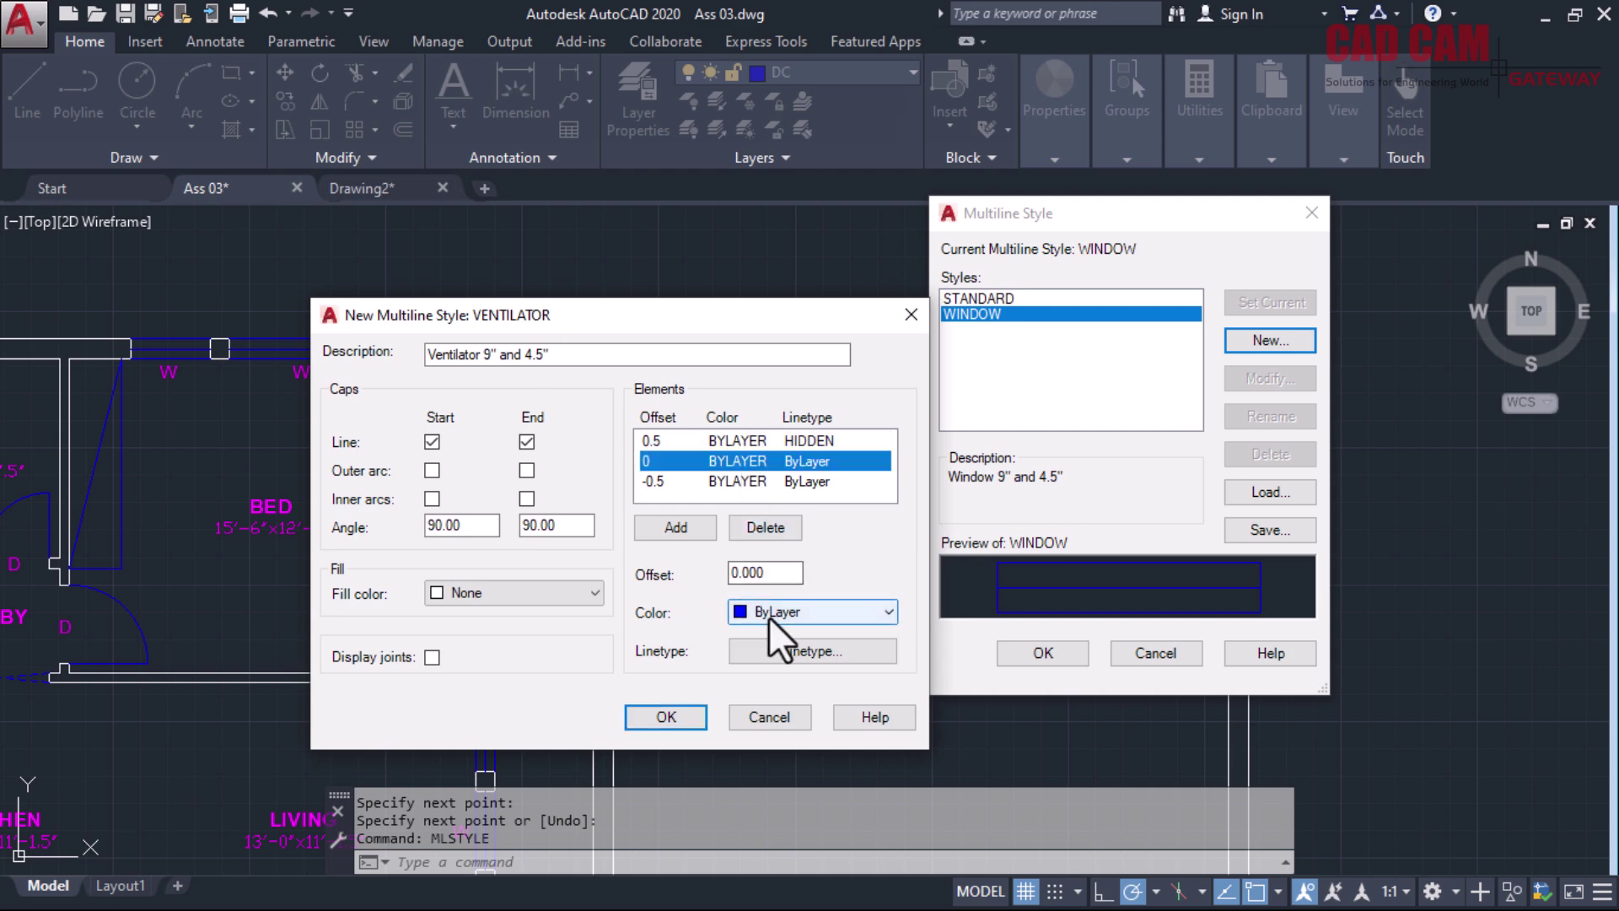
click(796, 651)
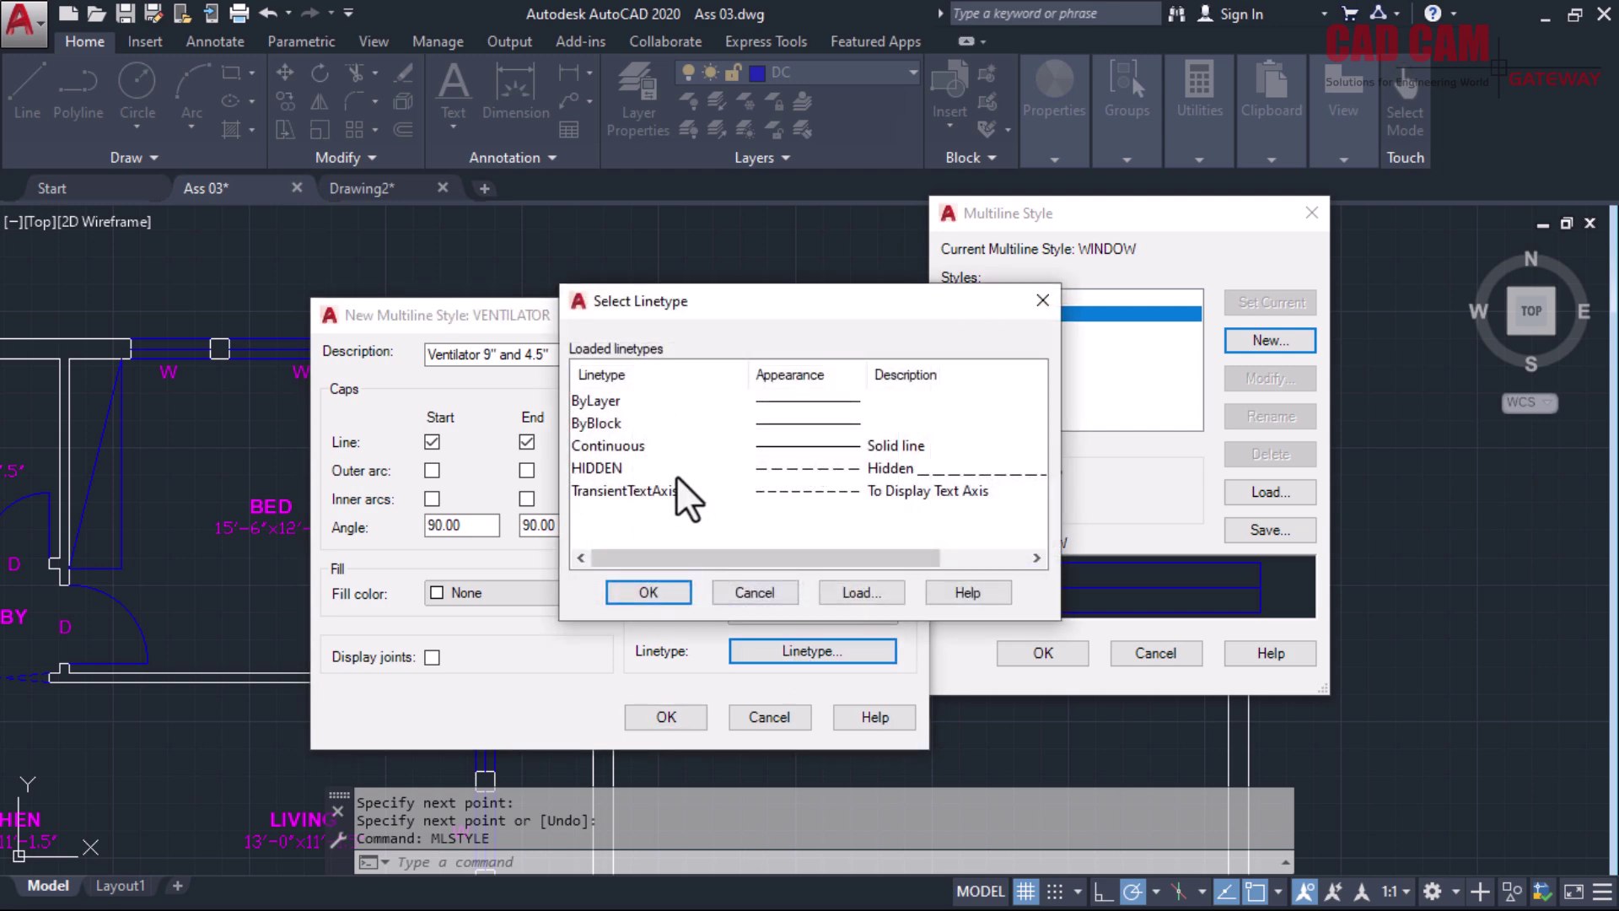
click(630, 468)
click(726, 601)
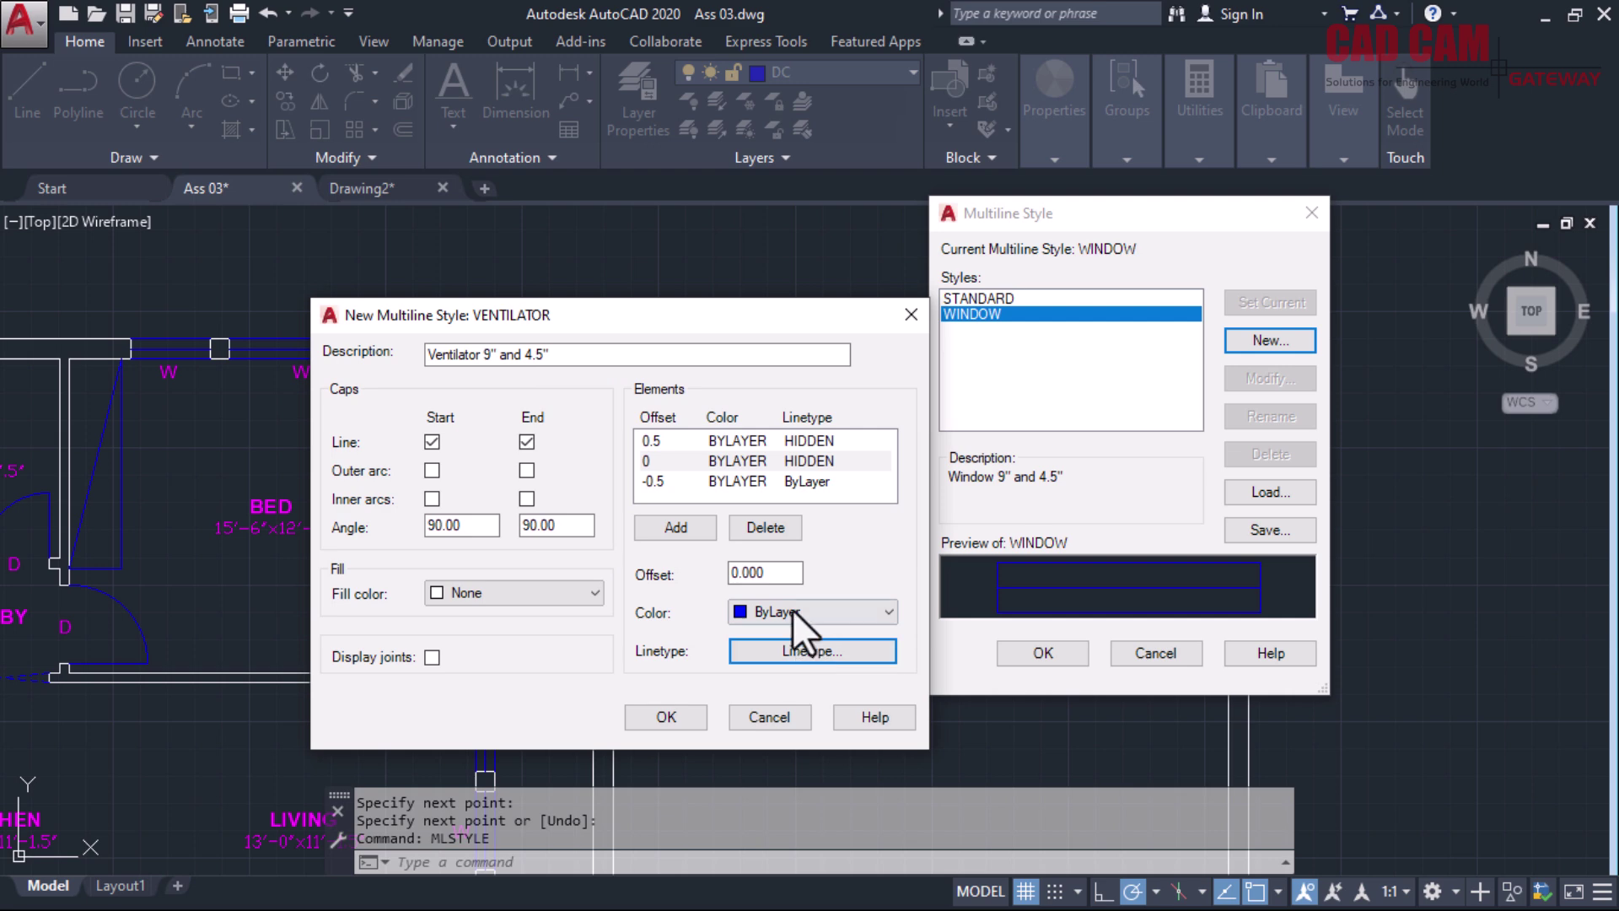
Assign the HIDDEN linetype to the -0.5 offset element and accept the new Ventilator multiline style
click(742, 488)
click(782, 649)
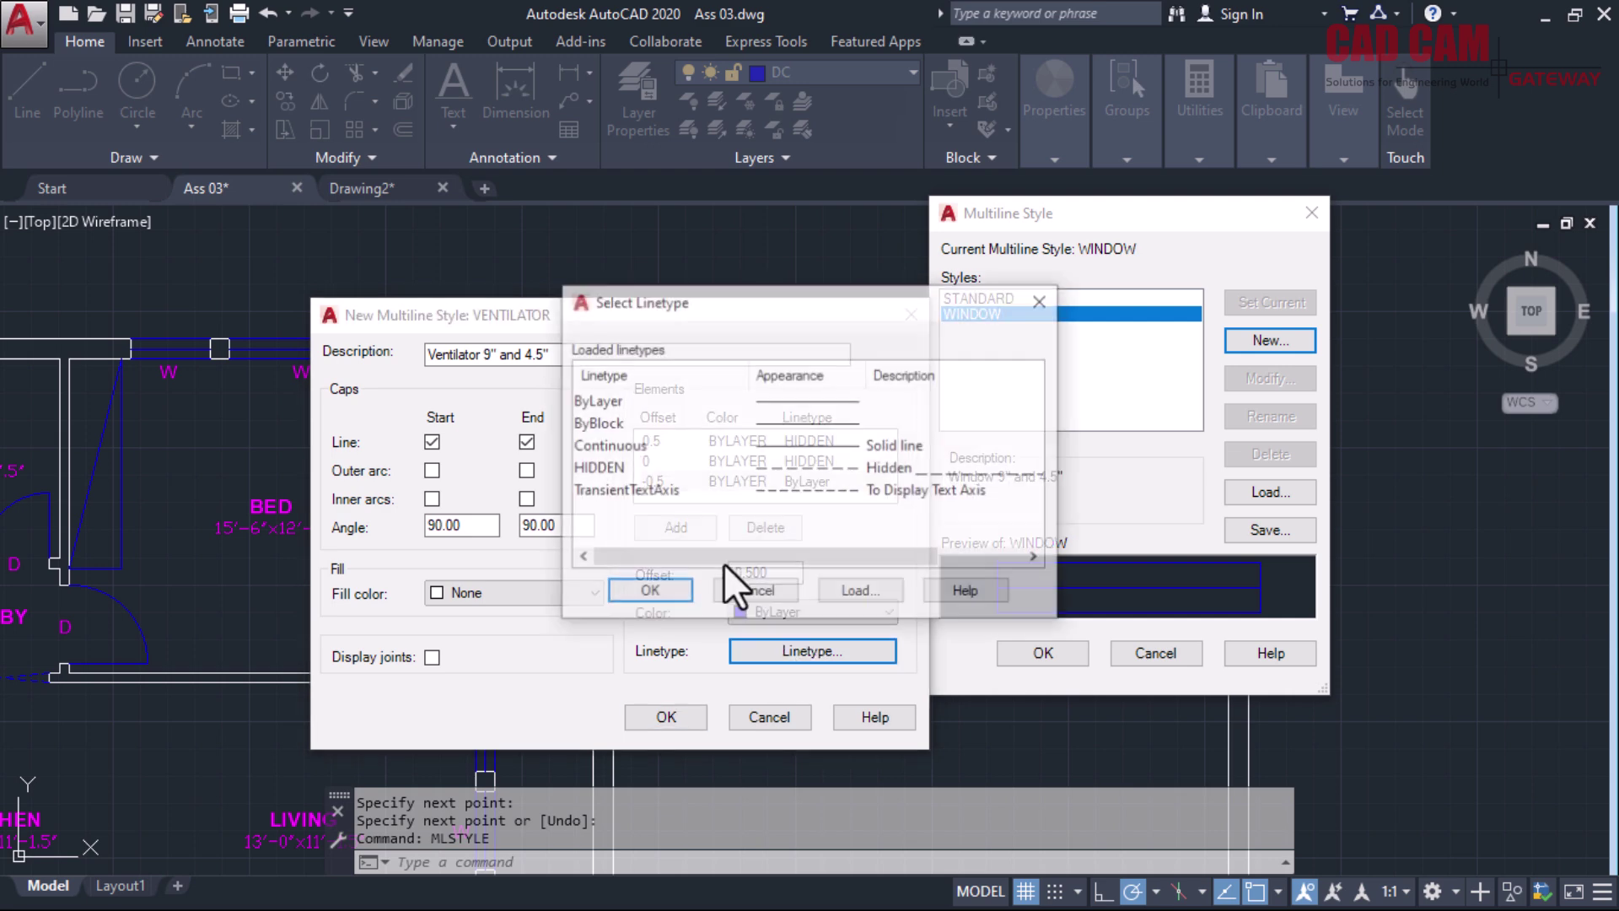
click(646, 469)
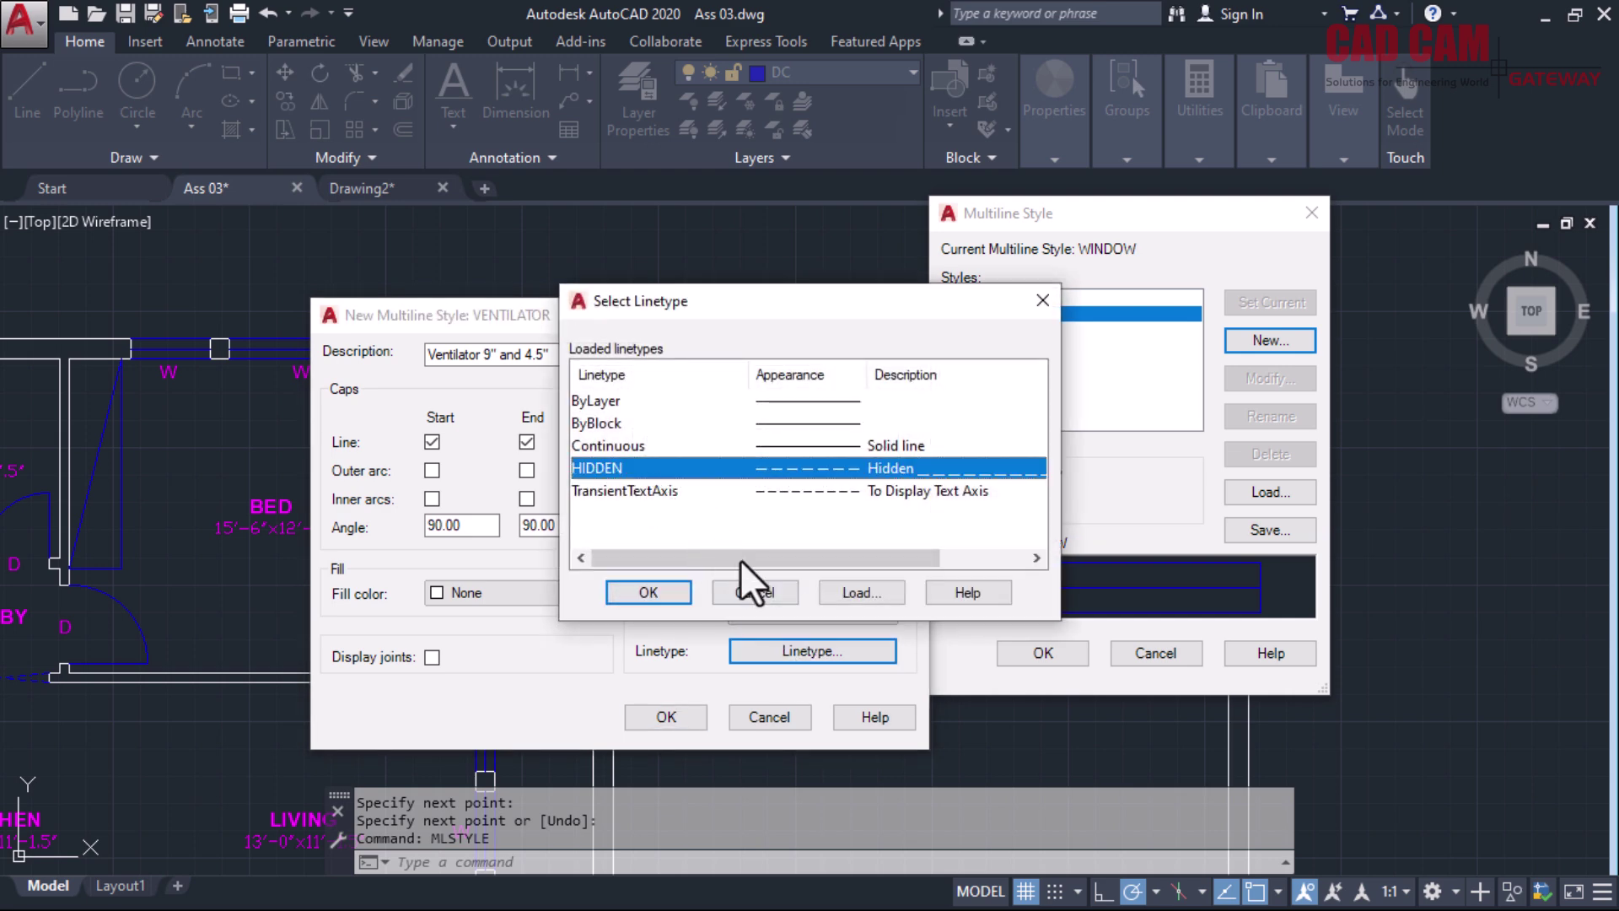
click(672, 592)
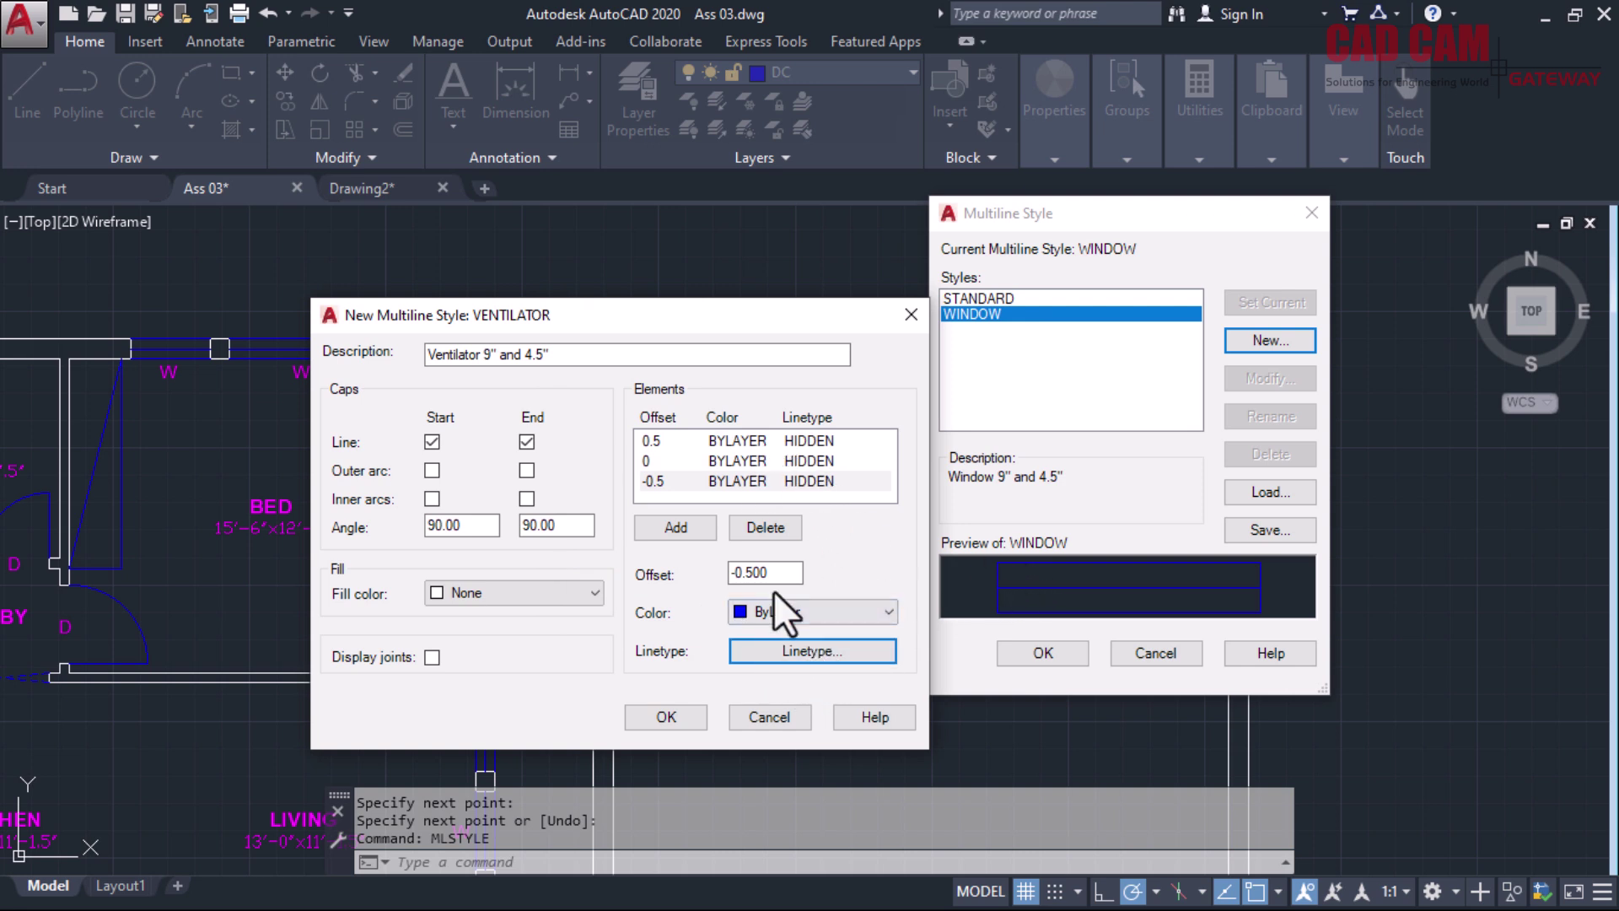
click(693, 712)
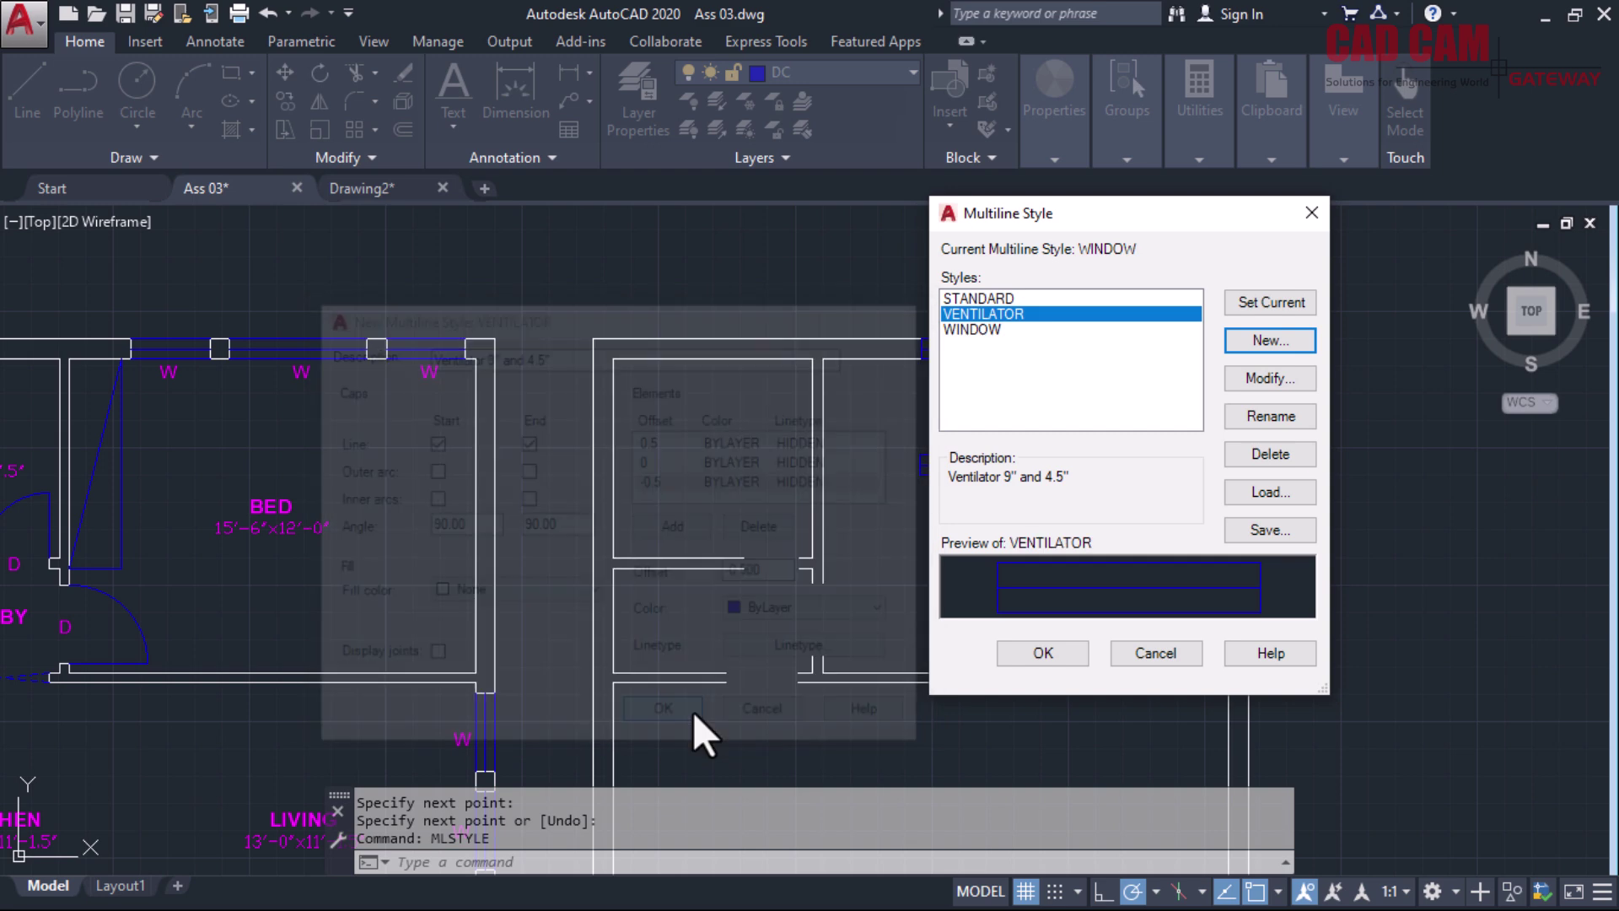
click(1044, 651)
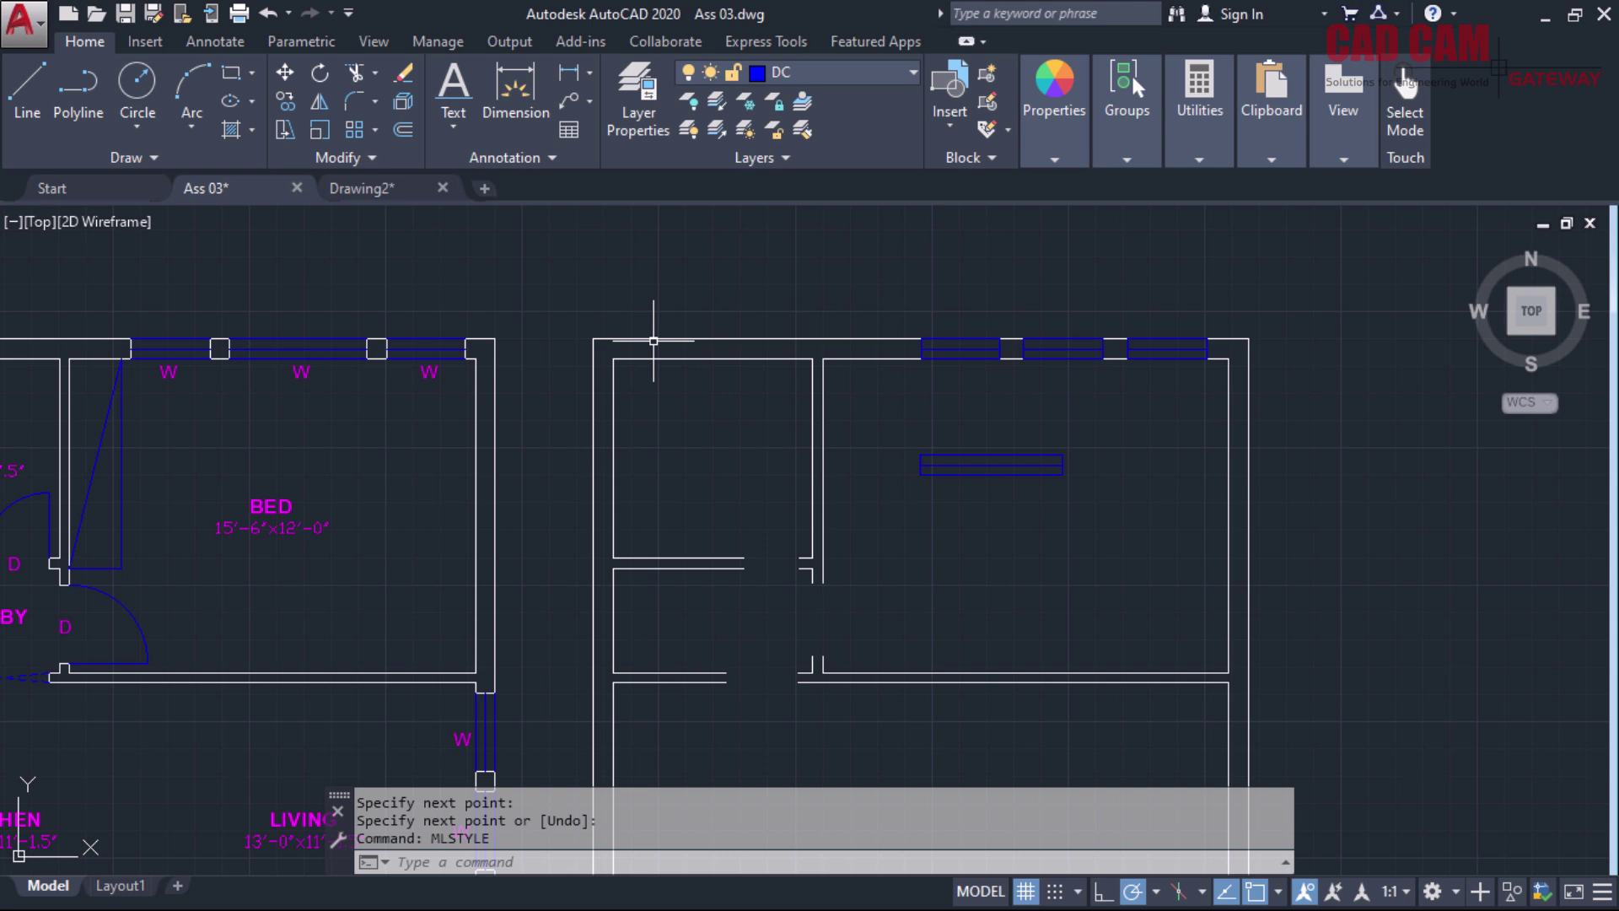
Draw a 24-inch multiline in the Ventilator style along the top wall of the upper-left room in the unlabelled plan
text(ML)
key(Return)
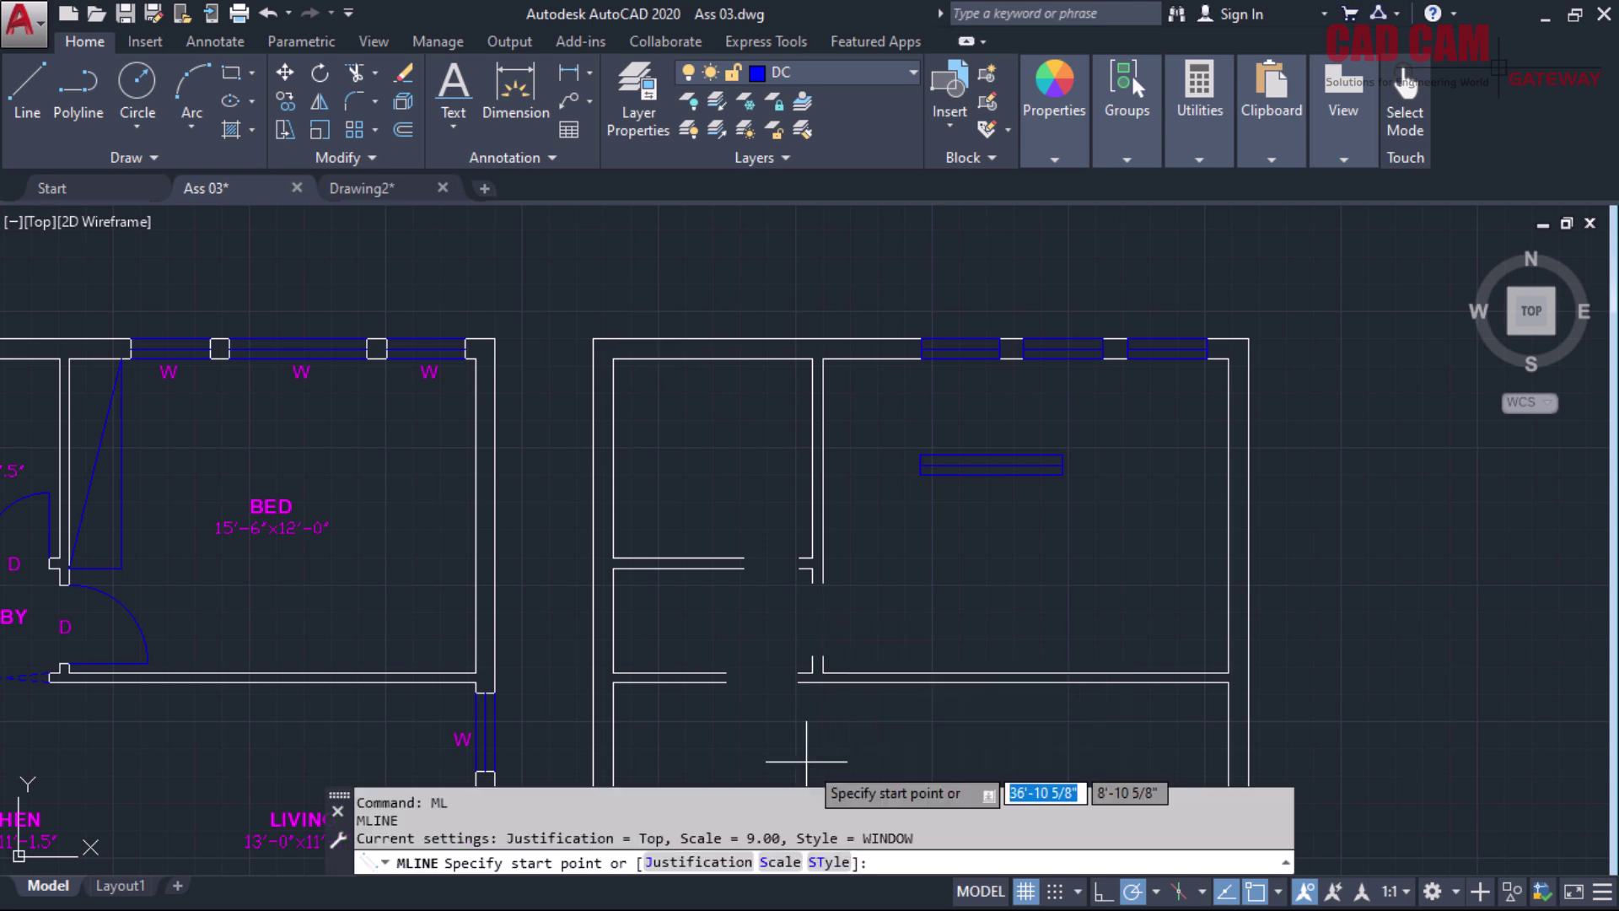
text(st)
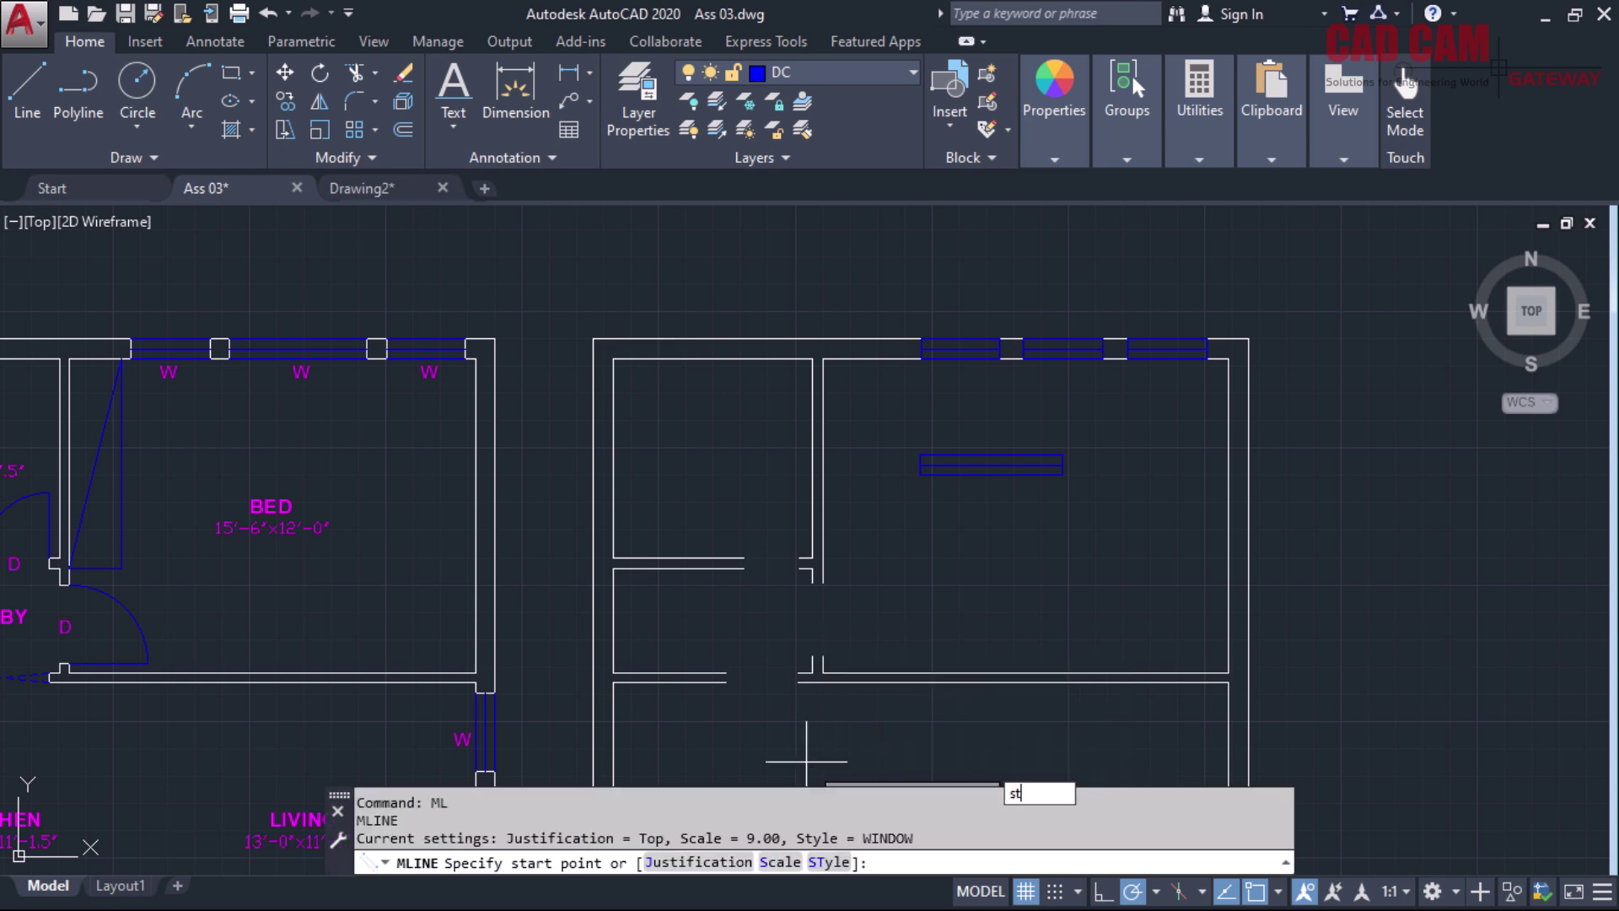
key(Return)
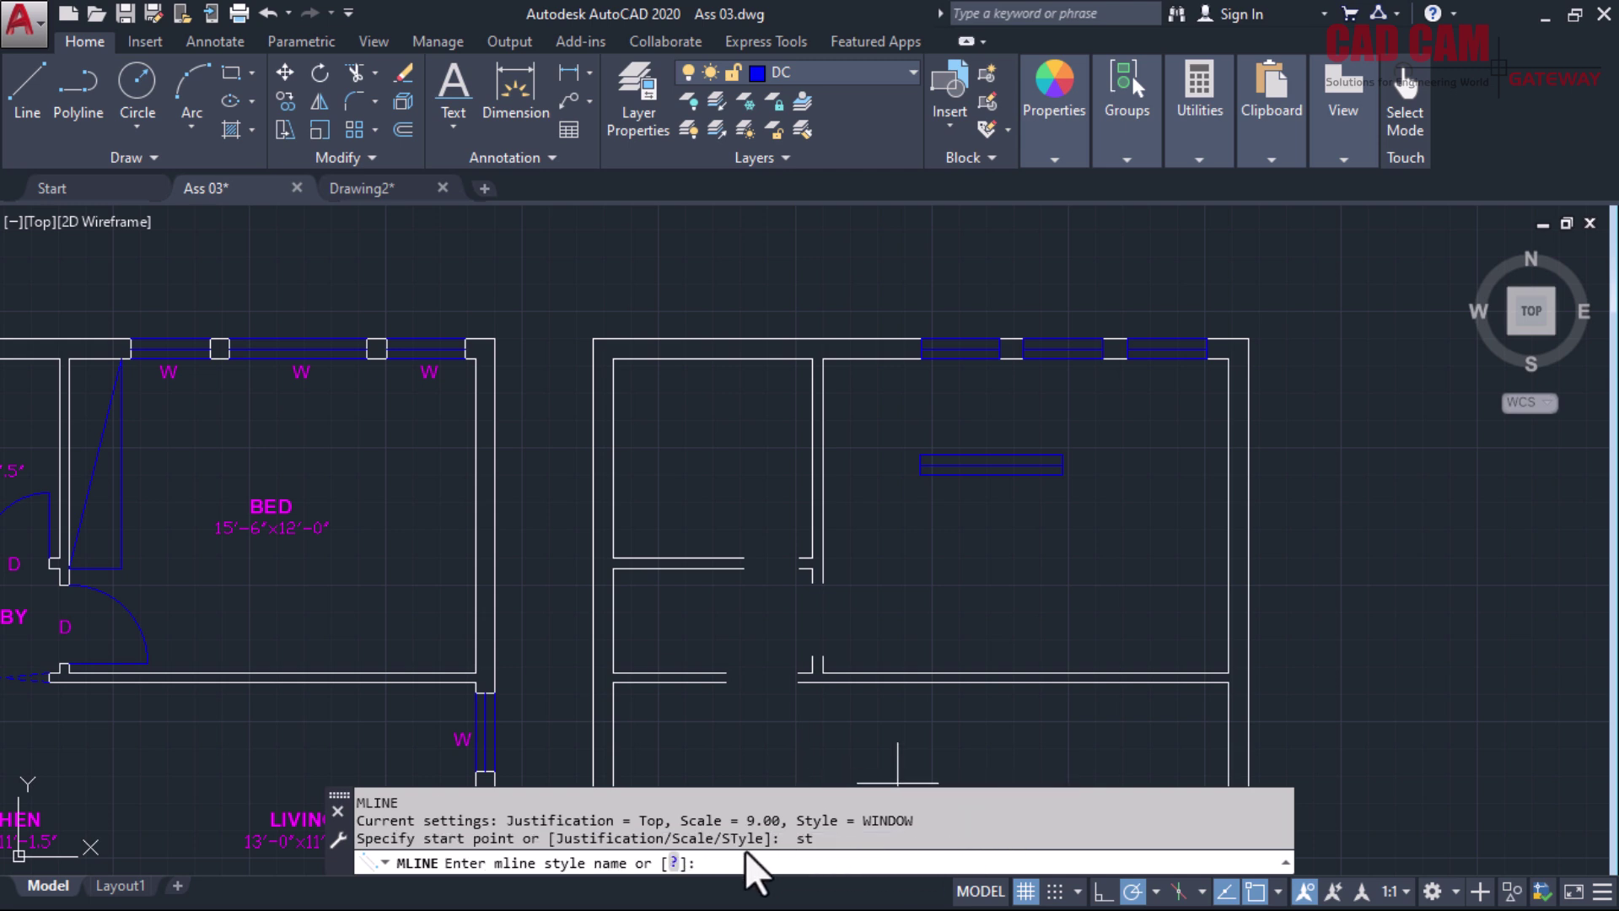
text(Ventilator)
key(Return)
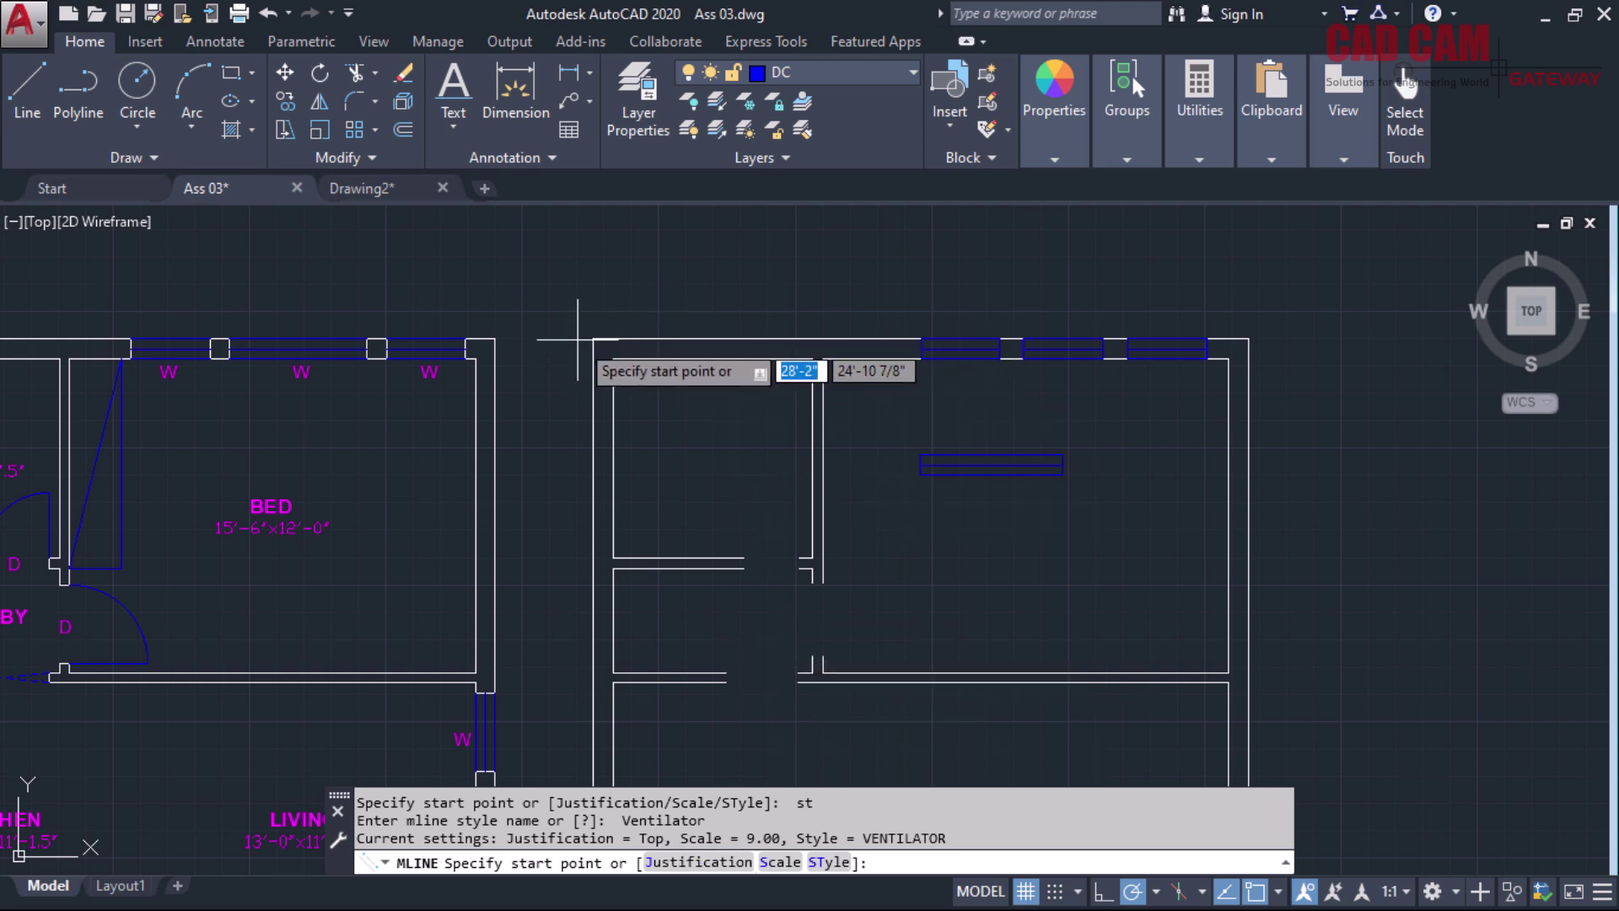
click(647, 338)
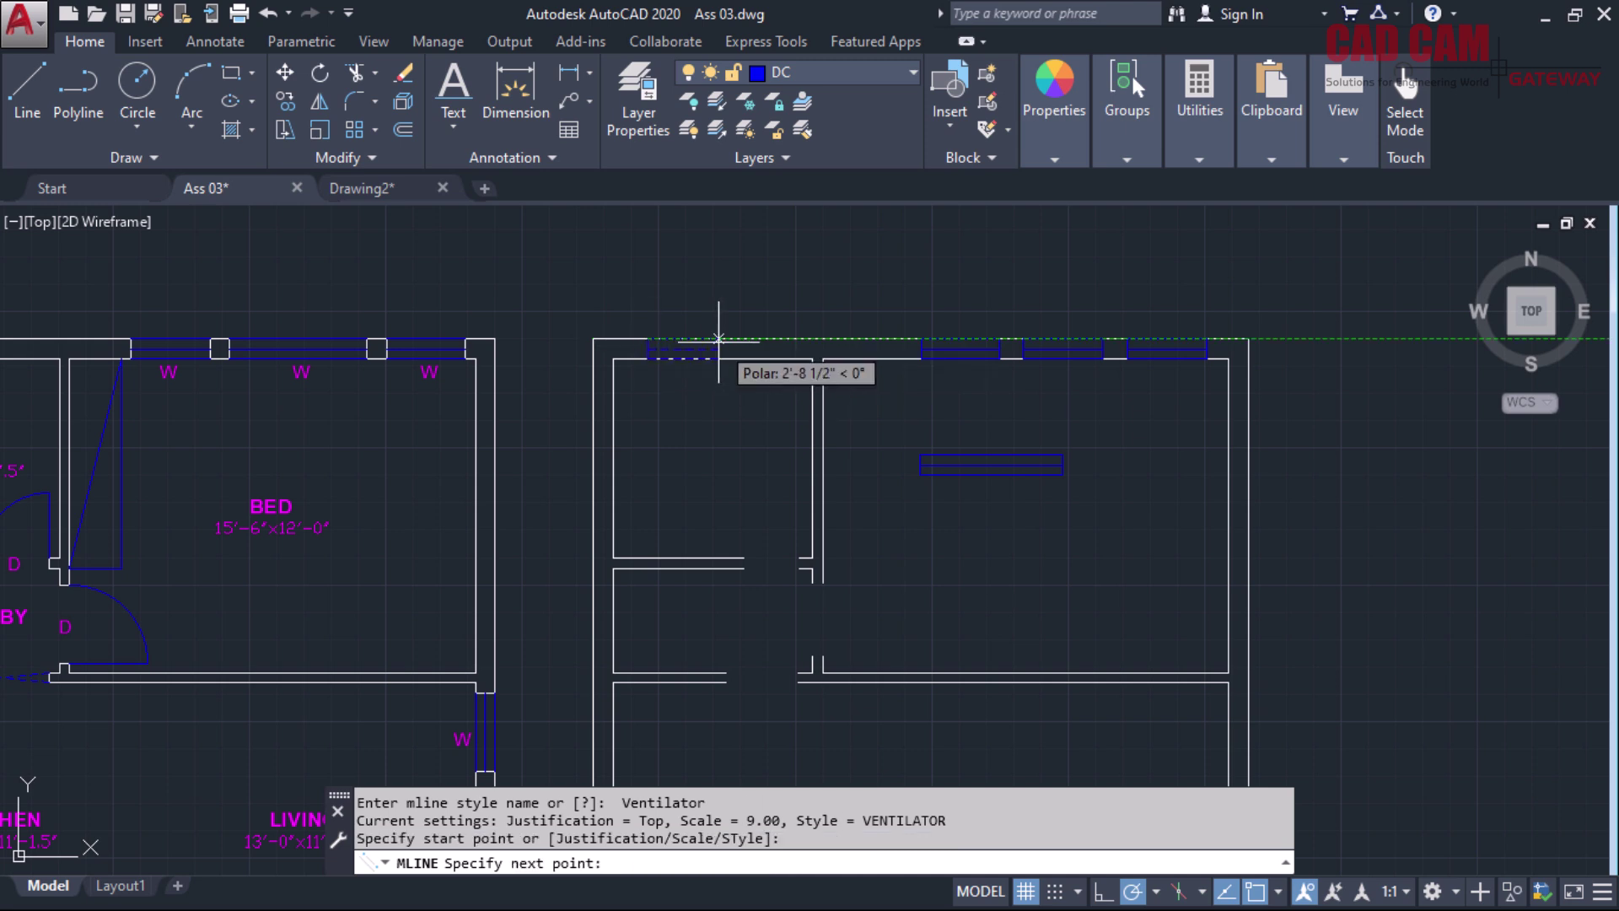
text(24)
key(Return)
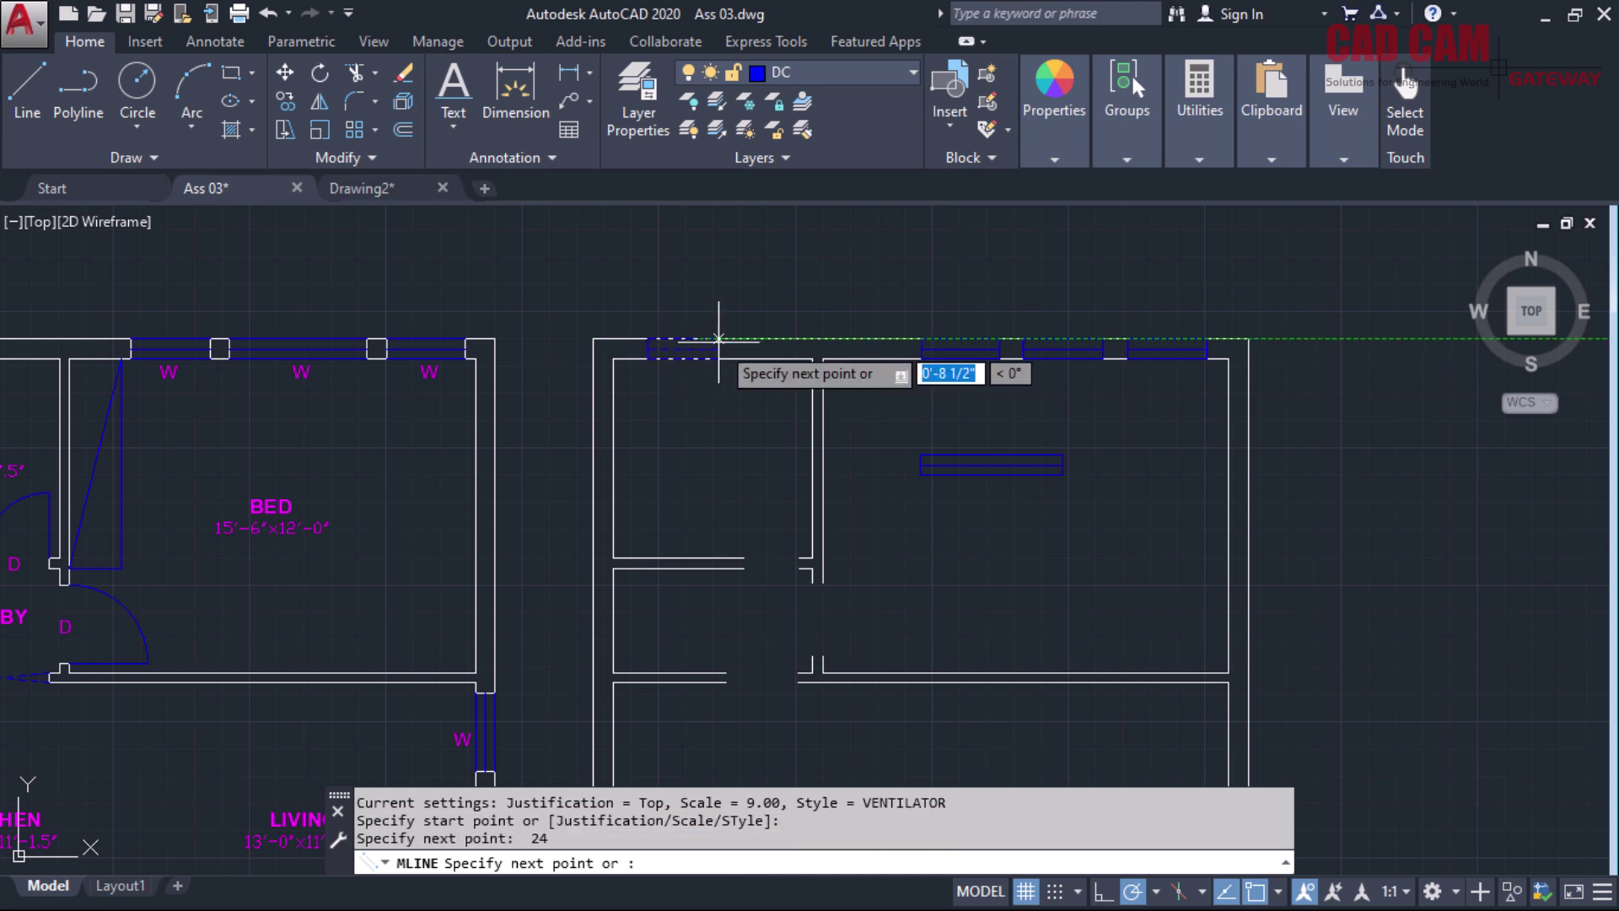
key(Return)
Draw a loose horizontal sample of the Ventilator multiline below the sample window in the large upper-right room
scroll(1121, 343, down, 4)
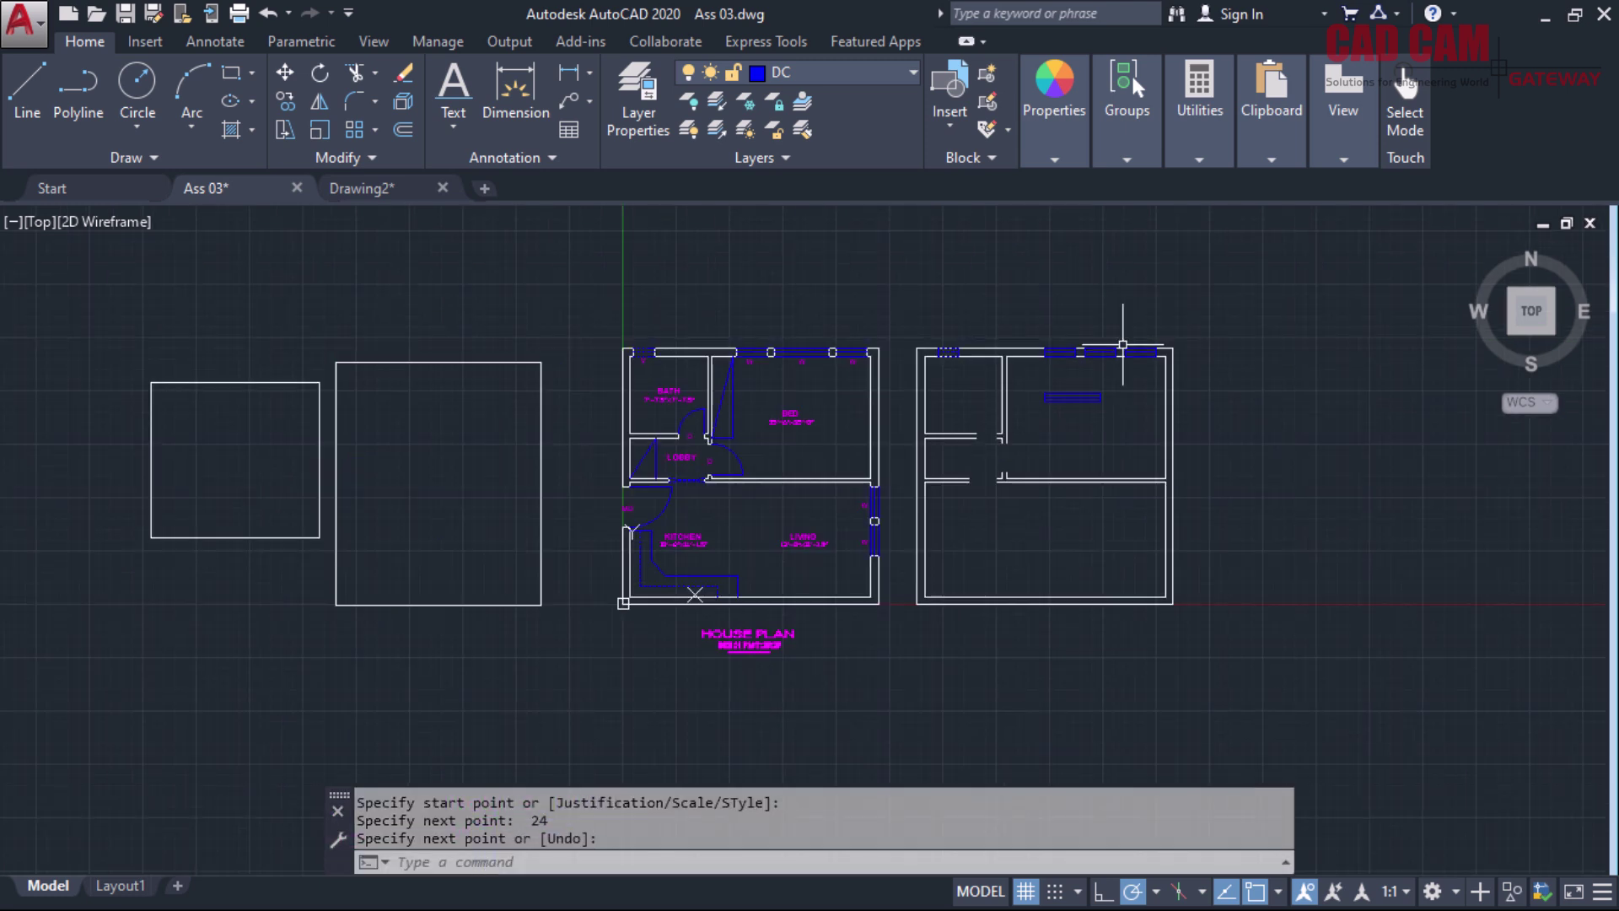
scroll(962, 373, up, 2)
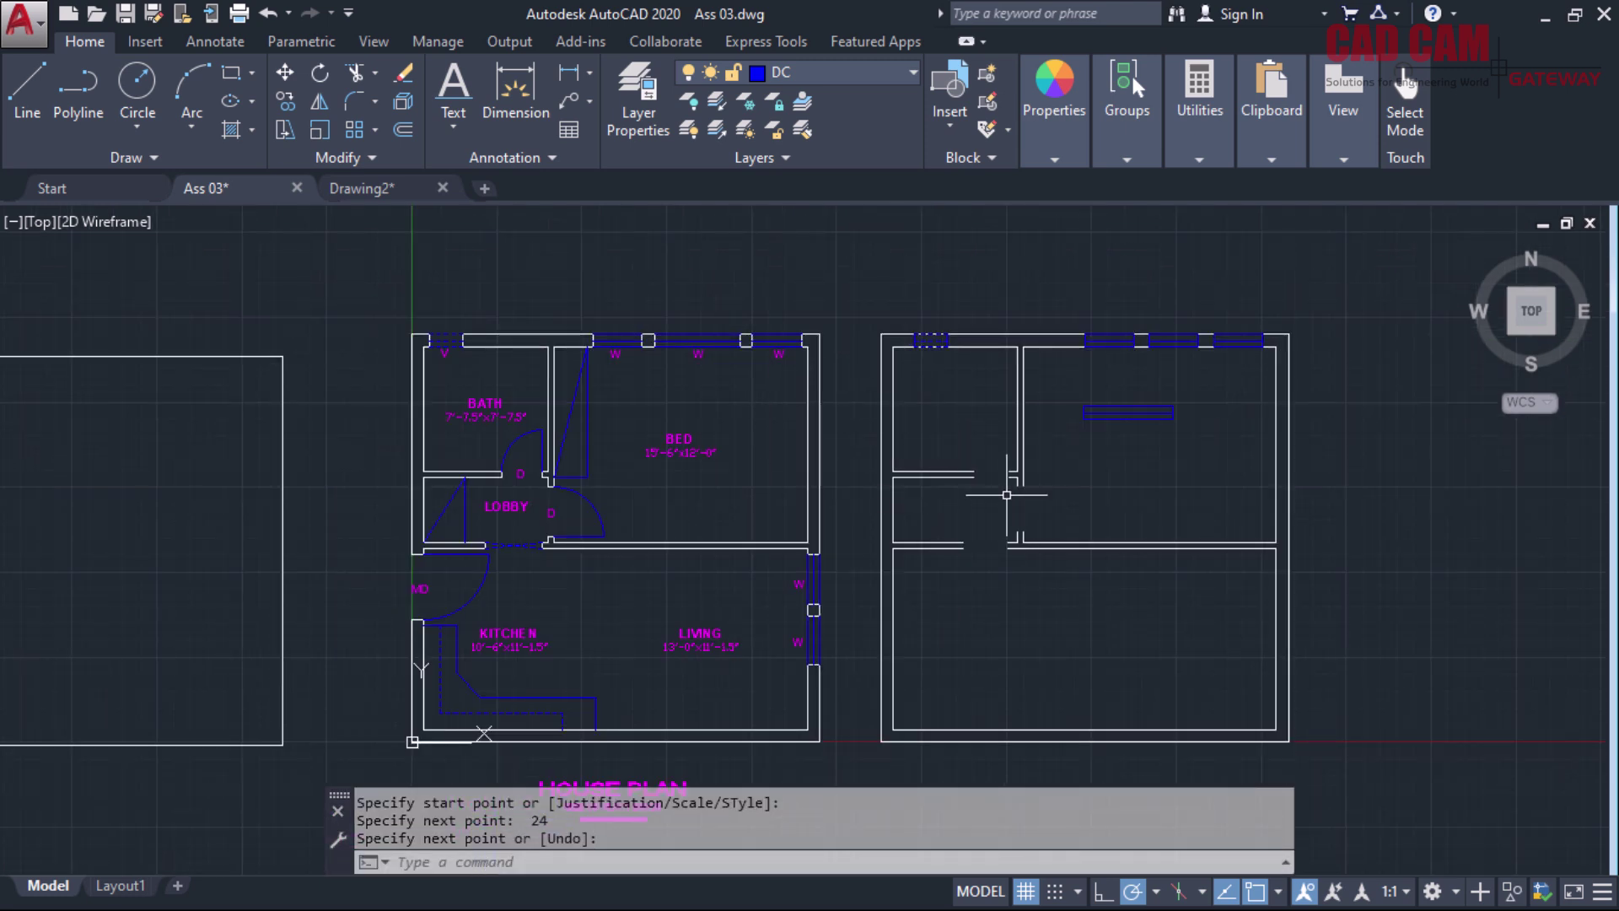
key(Return)
click(1085, 436)
click(1147, 435)
key(Return)
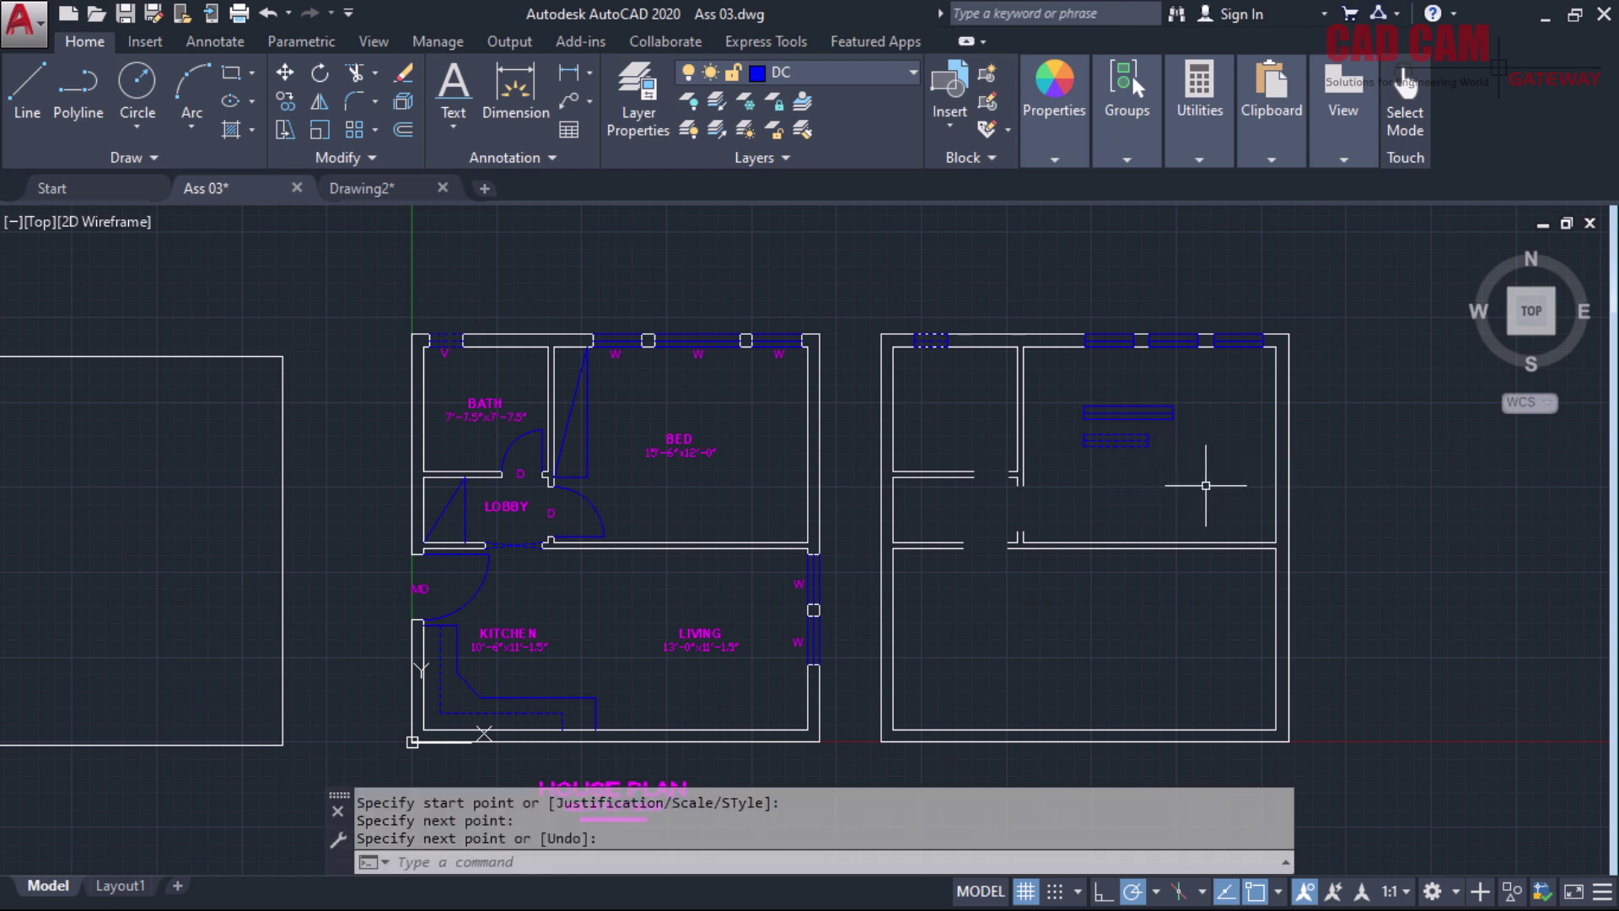
Cut the top wall multiline between the two ends of the 24-inch ventilator using the Cut All multiline edit tool
scroll(1228, 465, up, 2)
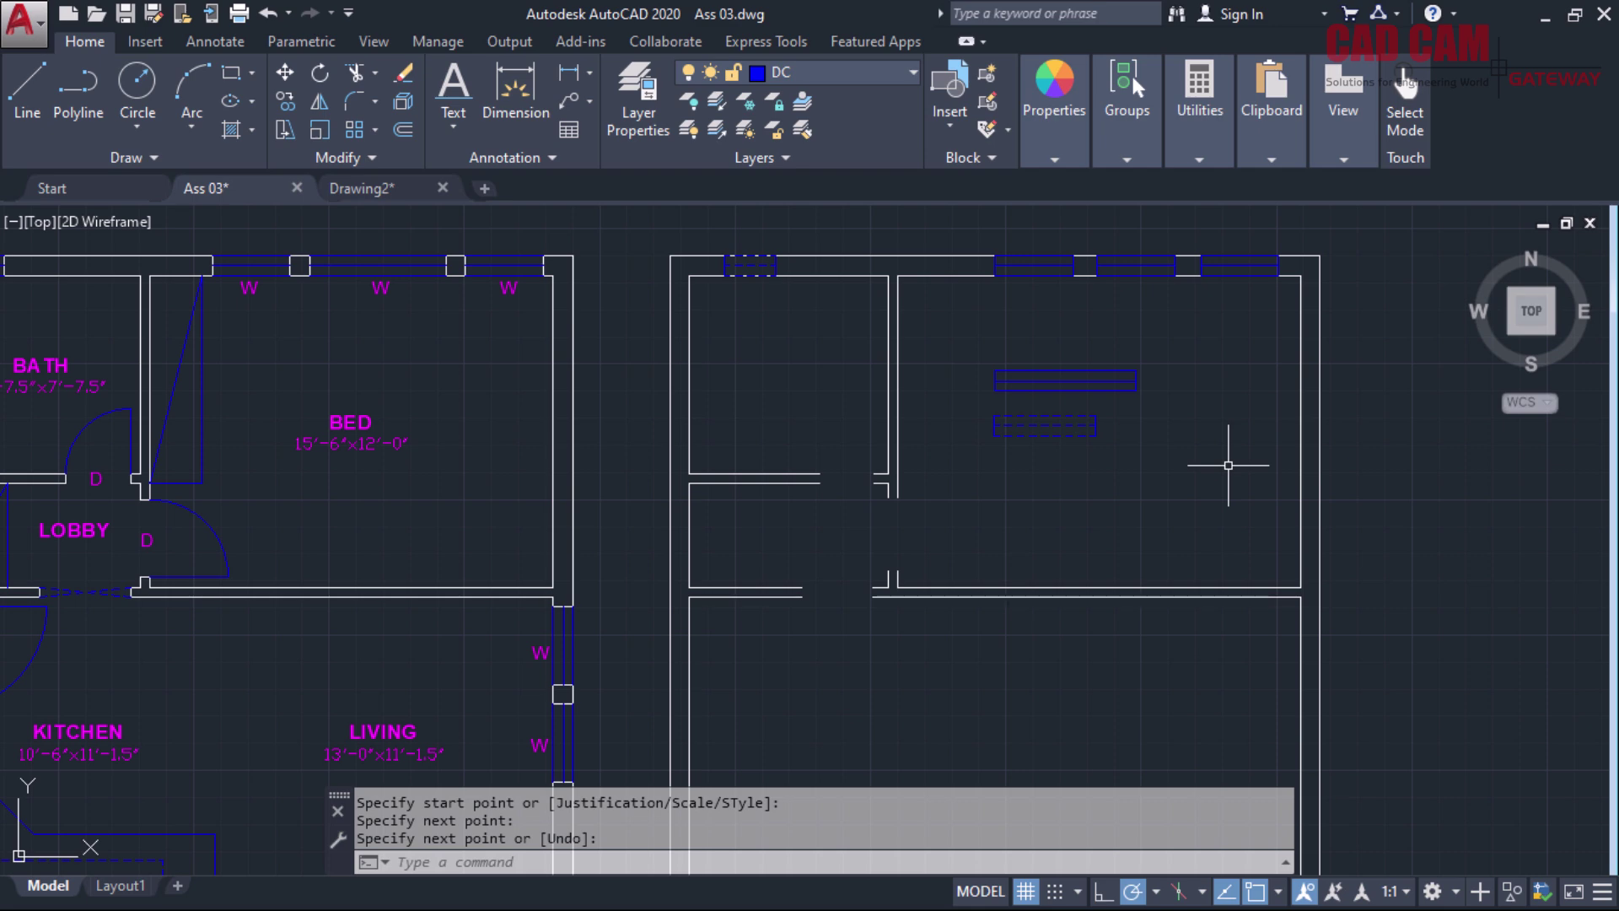
key(Escape)
text(z)
key(Return)
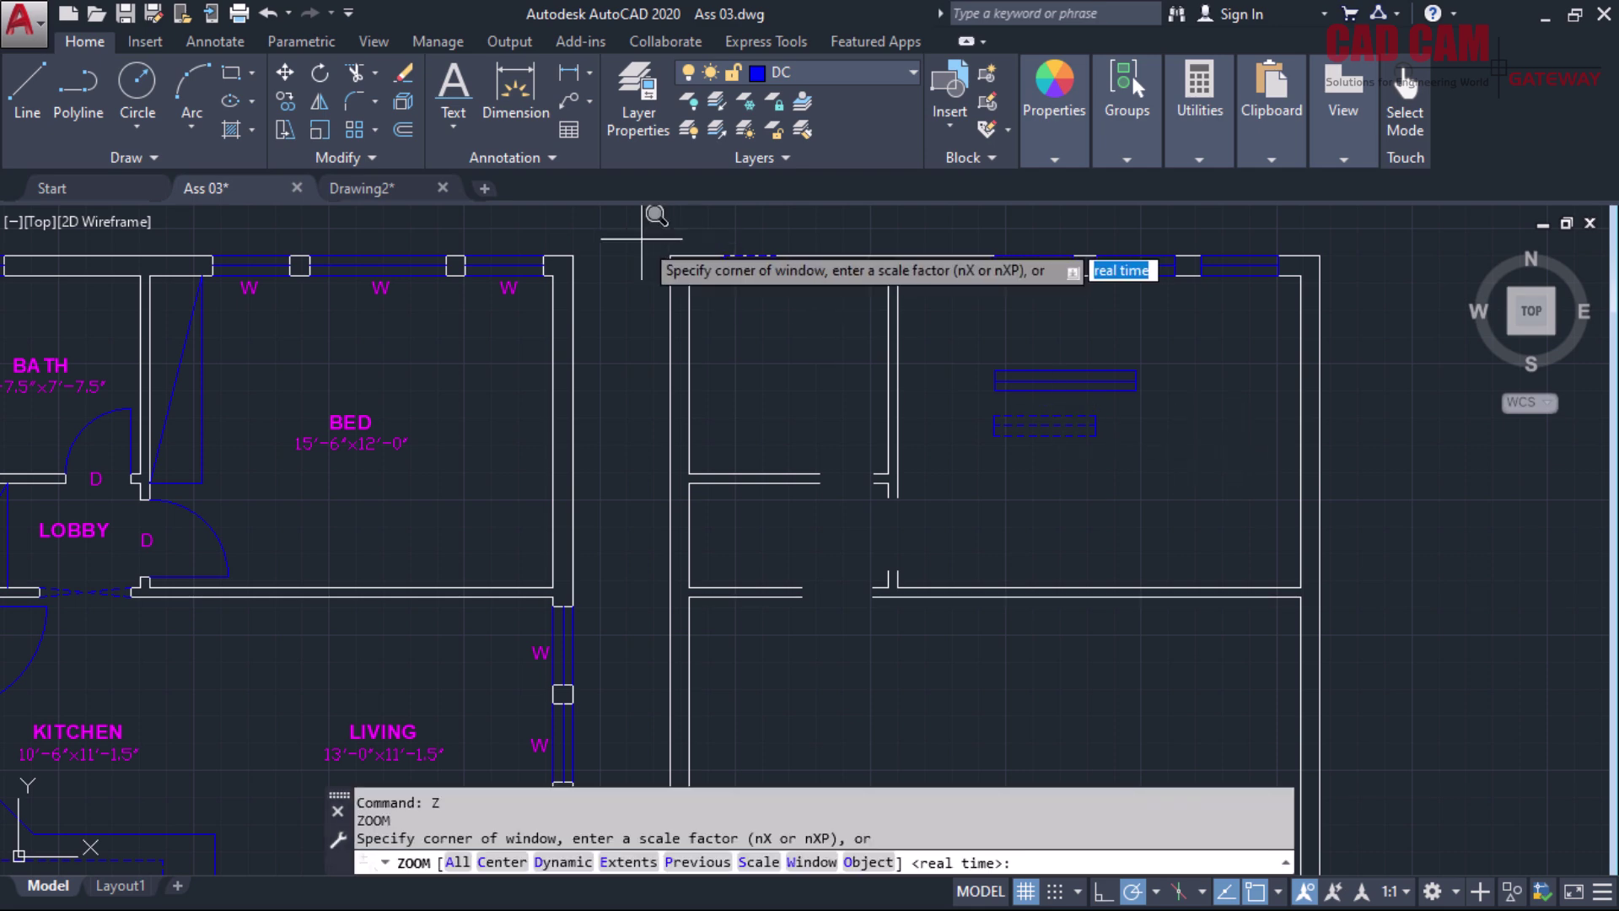
click(648, 246)
click(1366, 277)
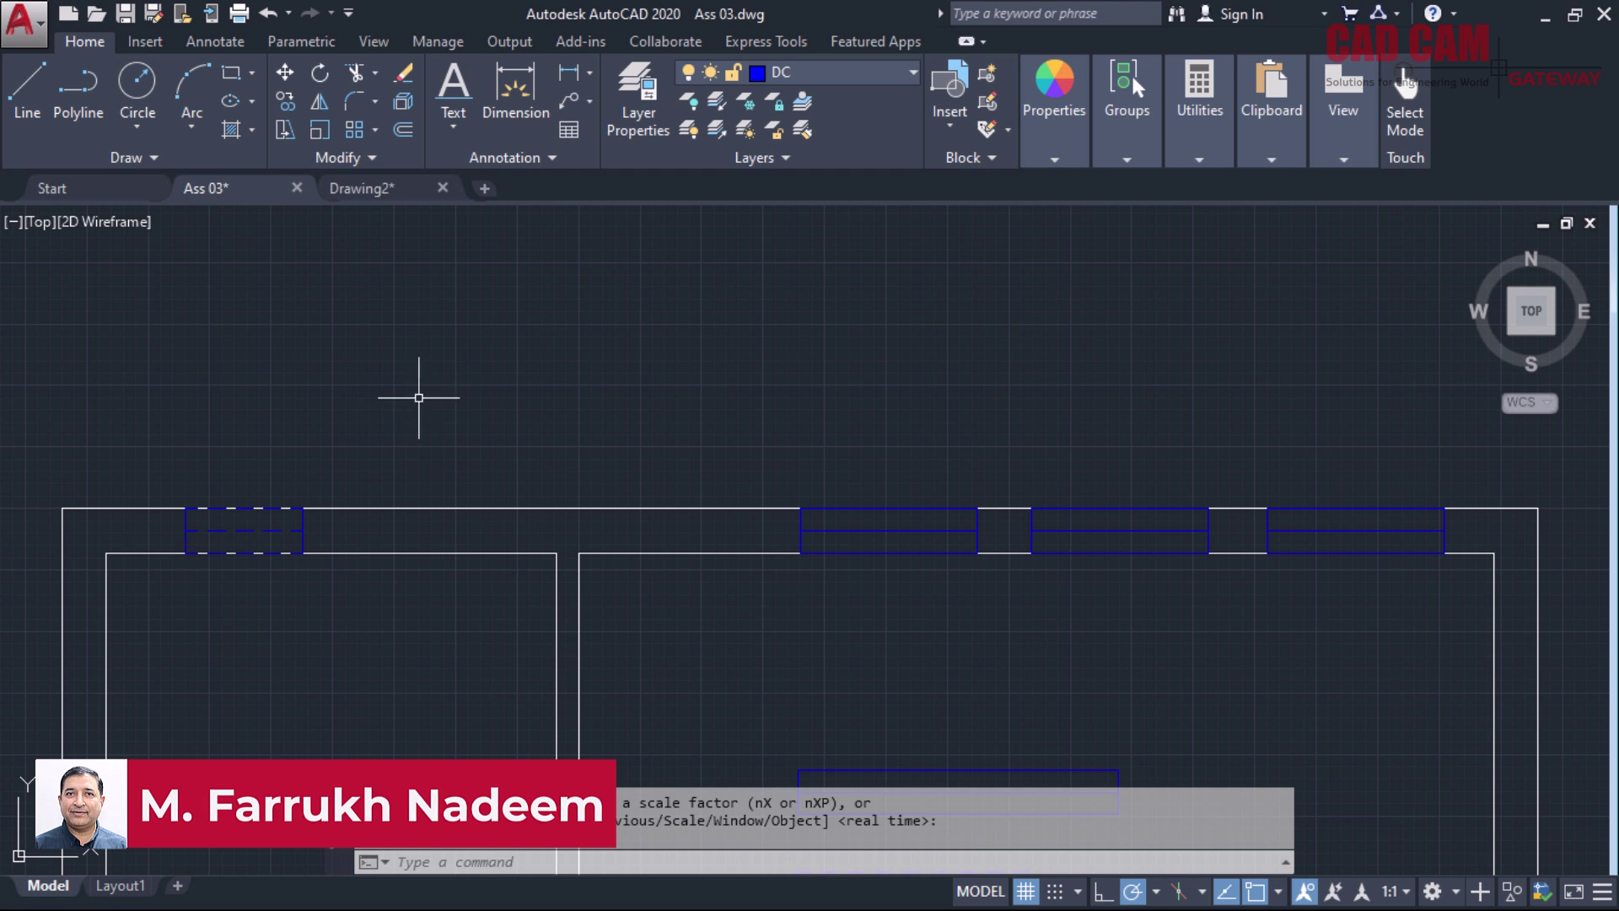
click(708, 508)
key(Escape)
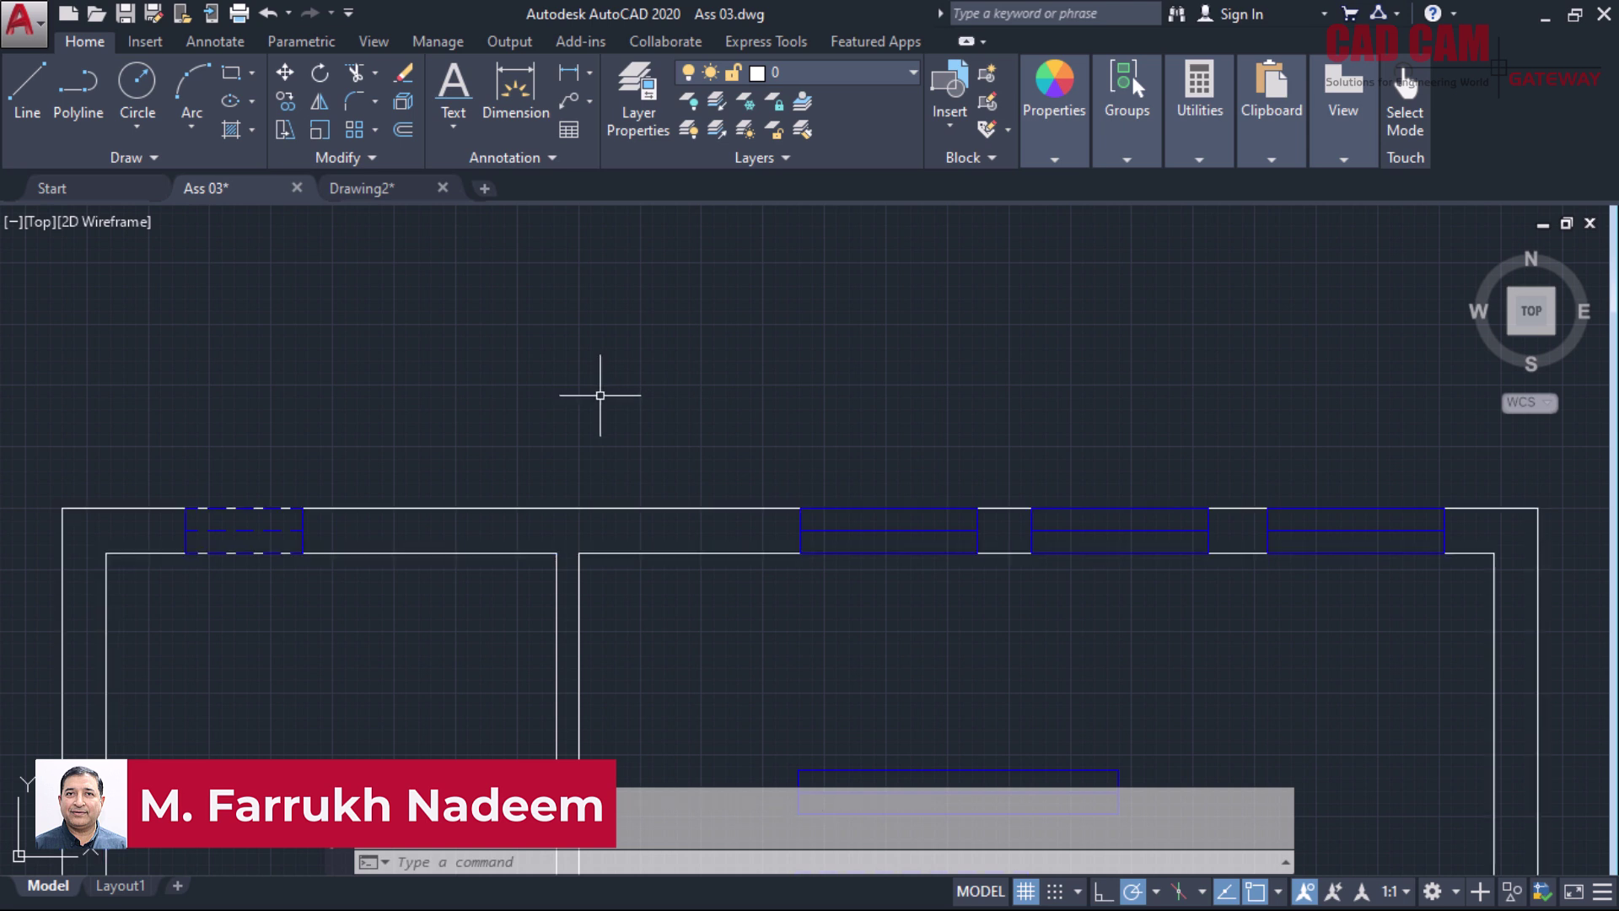
text(MLEDIT)
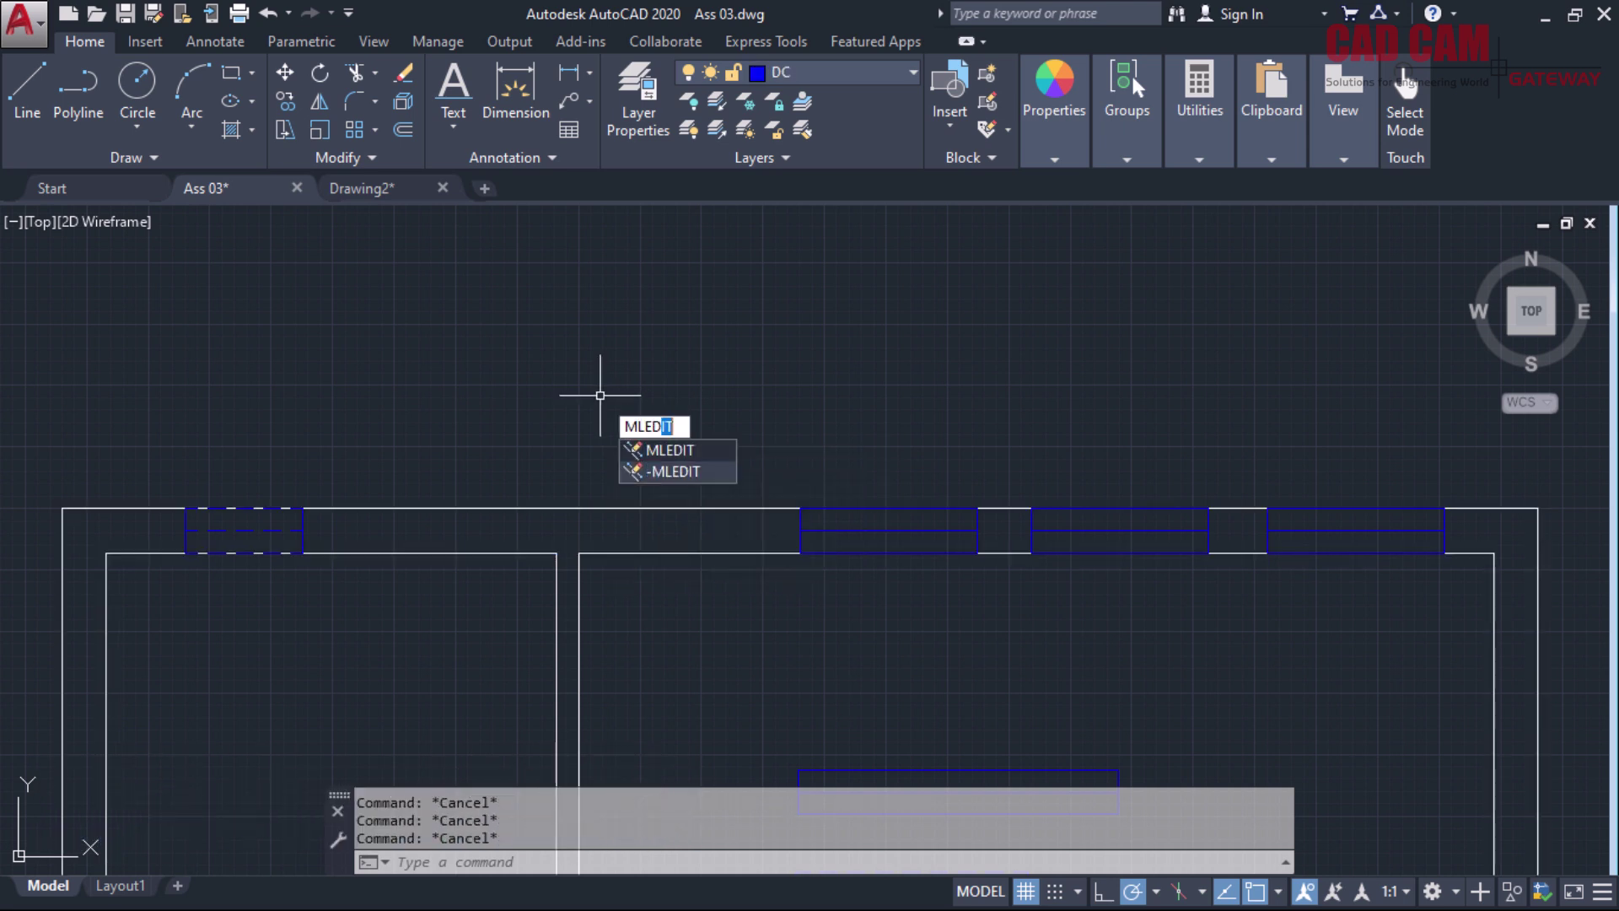
key(Return)
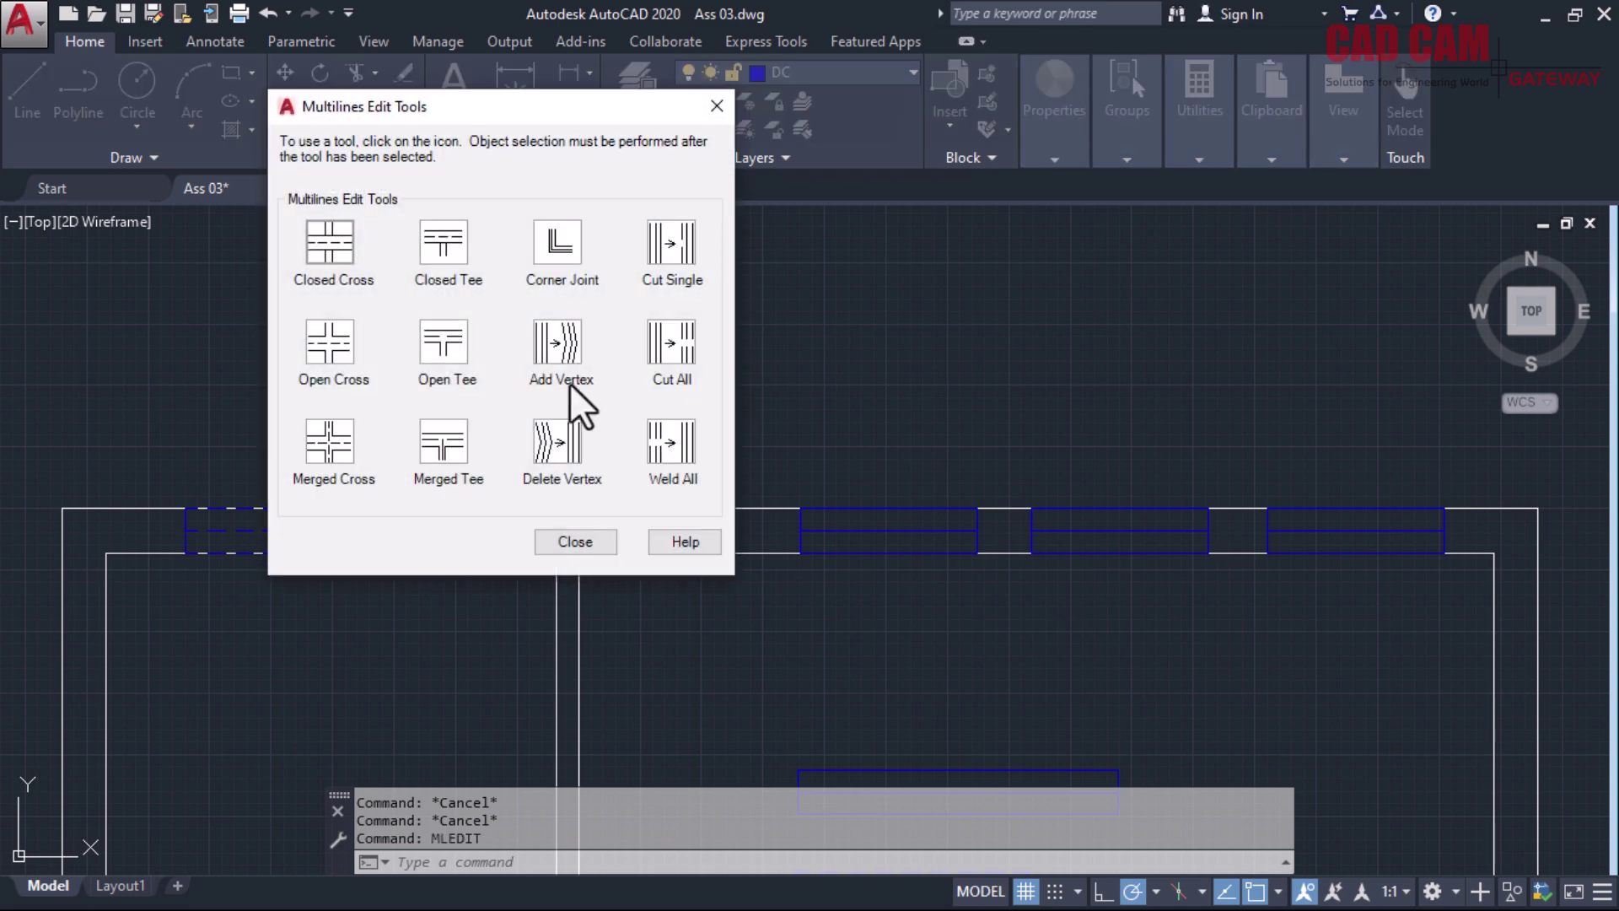
drag(536, 137, 910, 173)
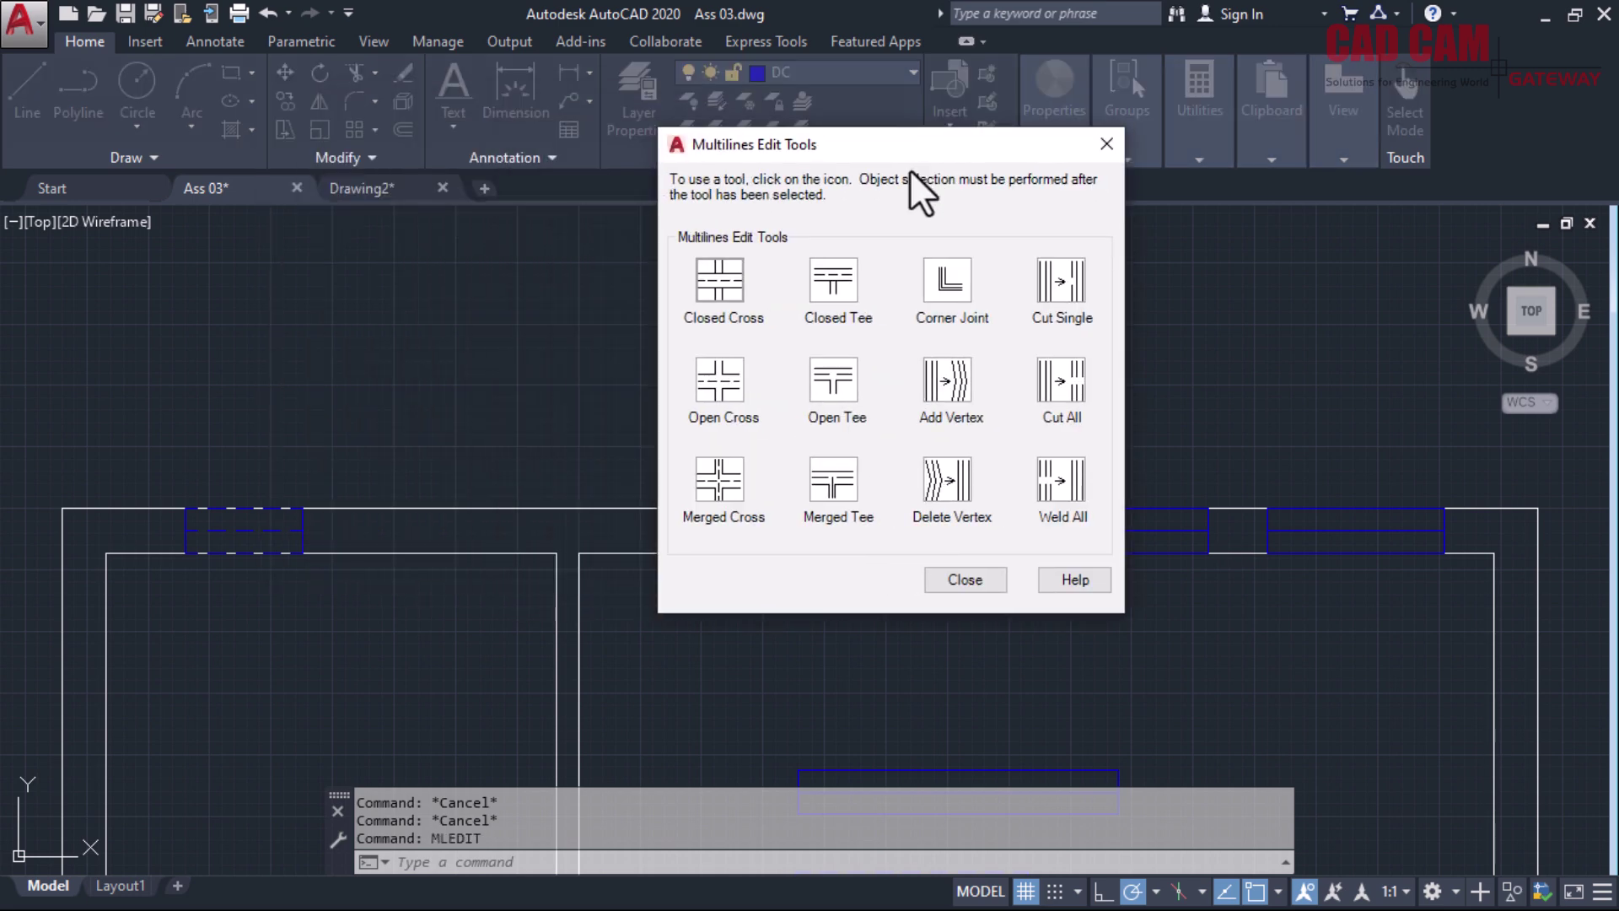
click(1059, 381)
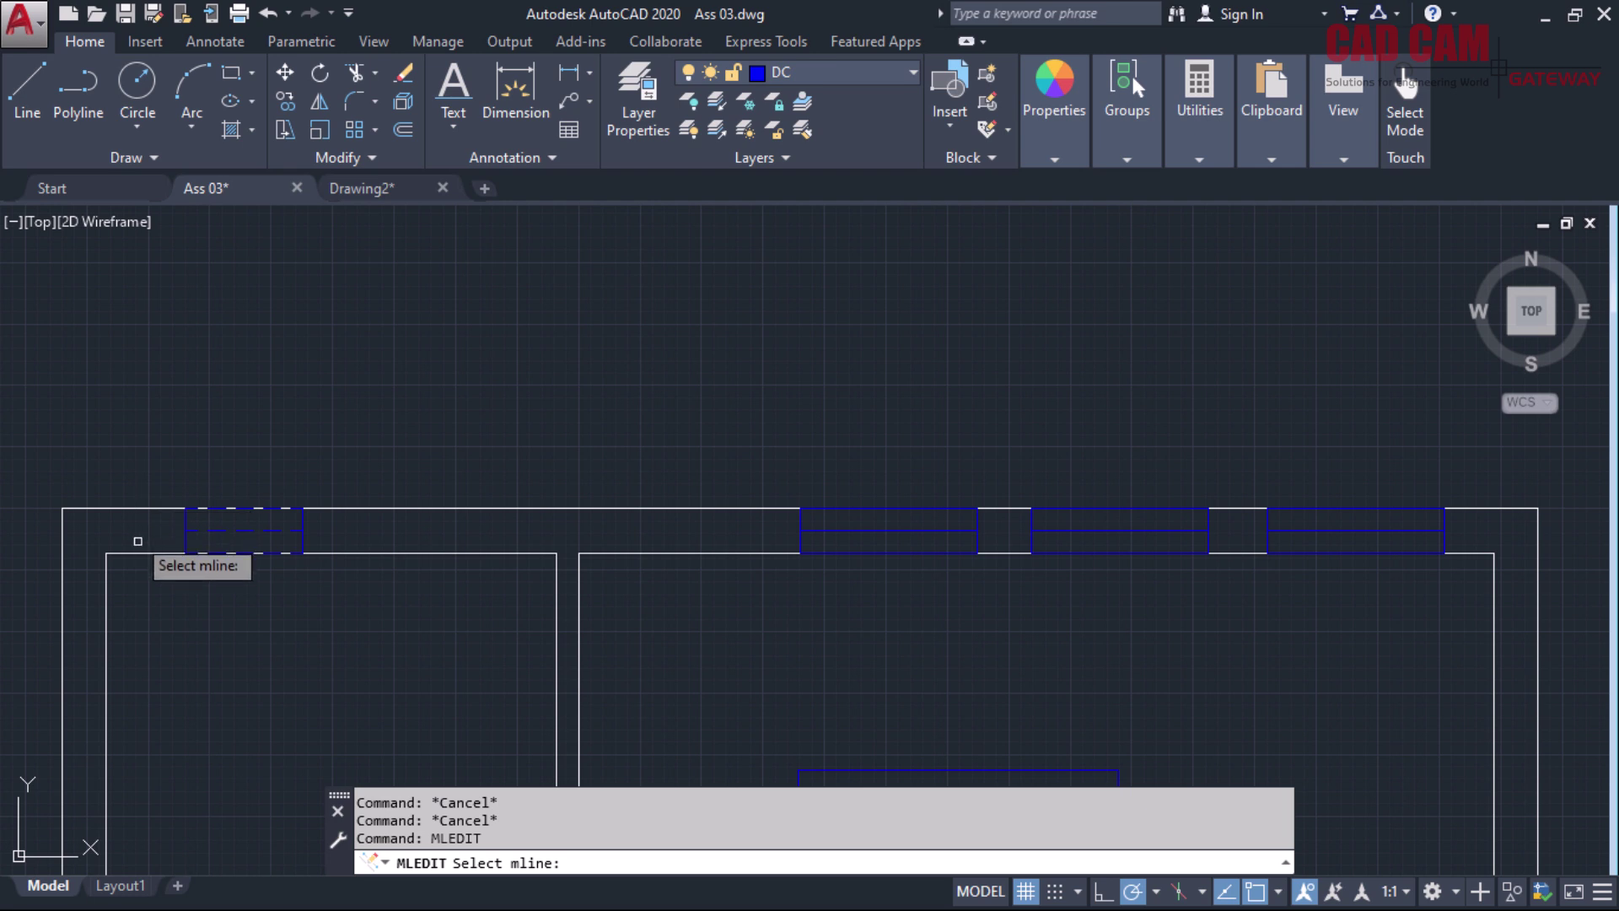
scroll(174, 535, up, 6)
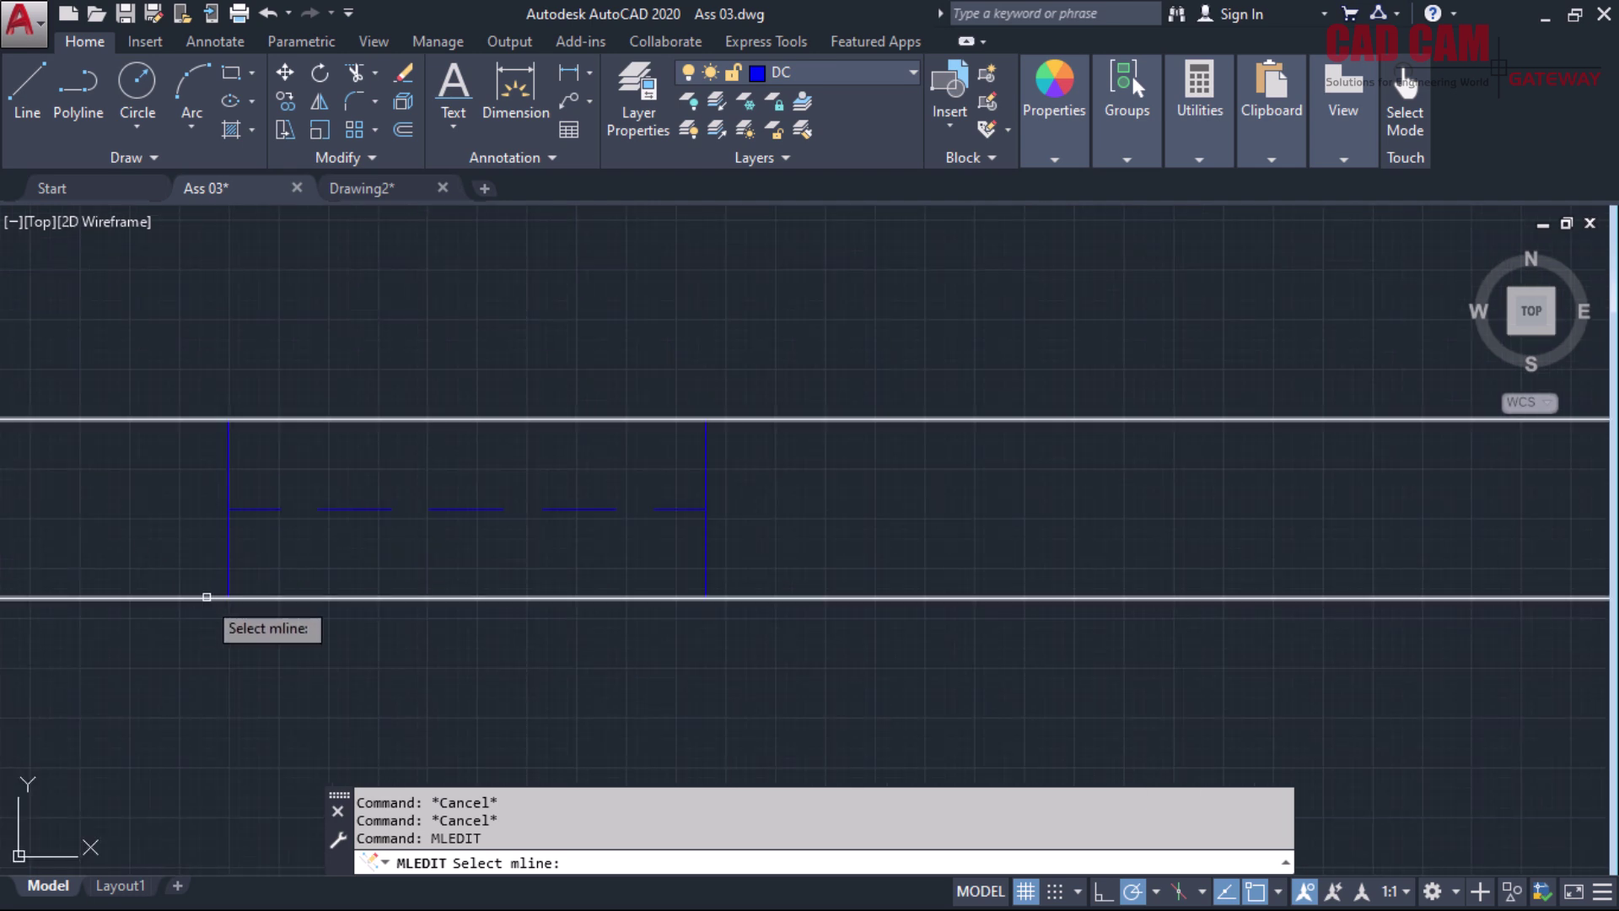
click(222, 598)
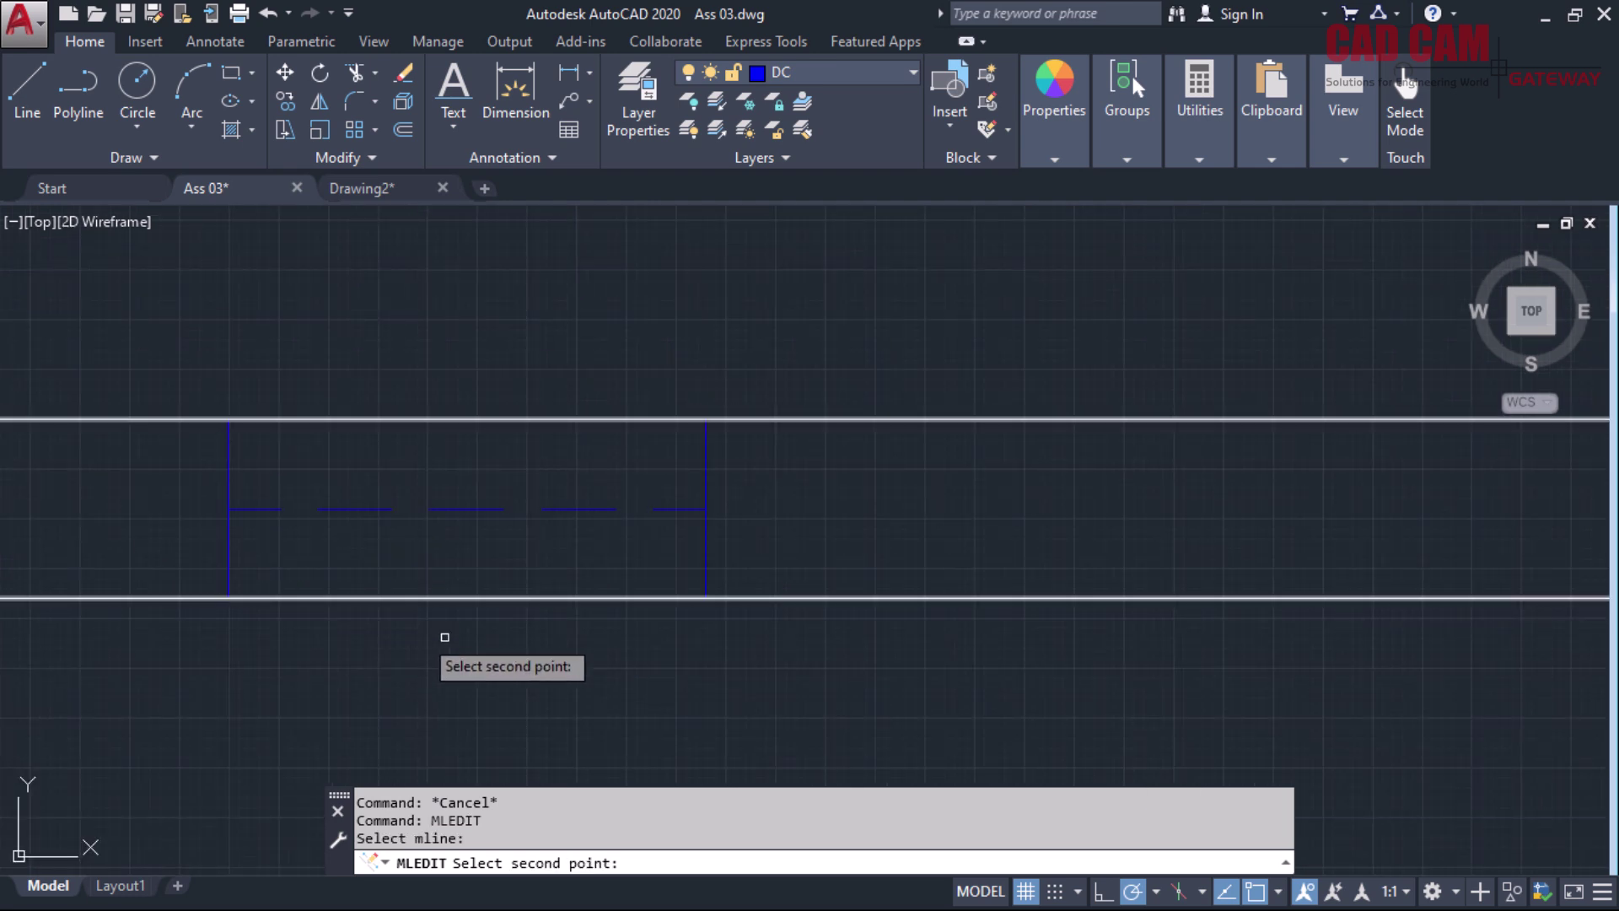
click(712, 598)
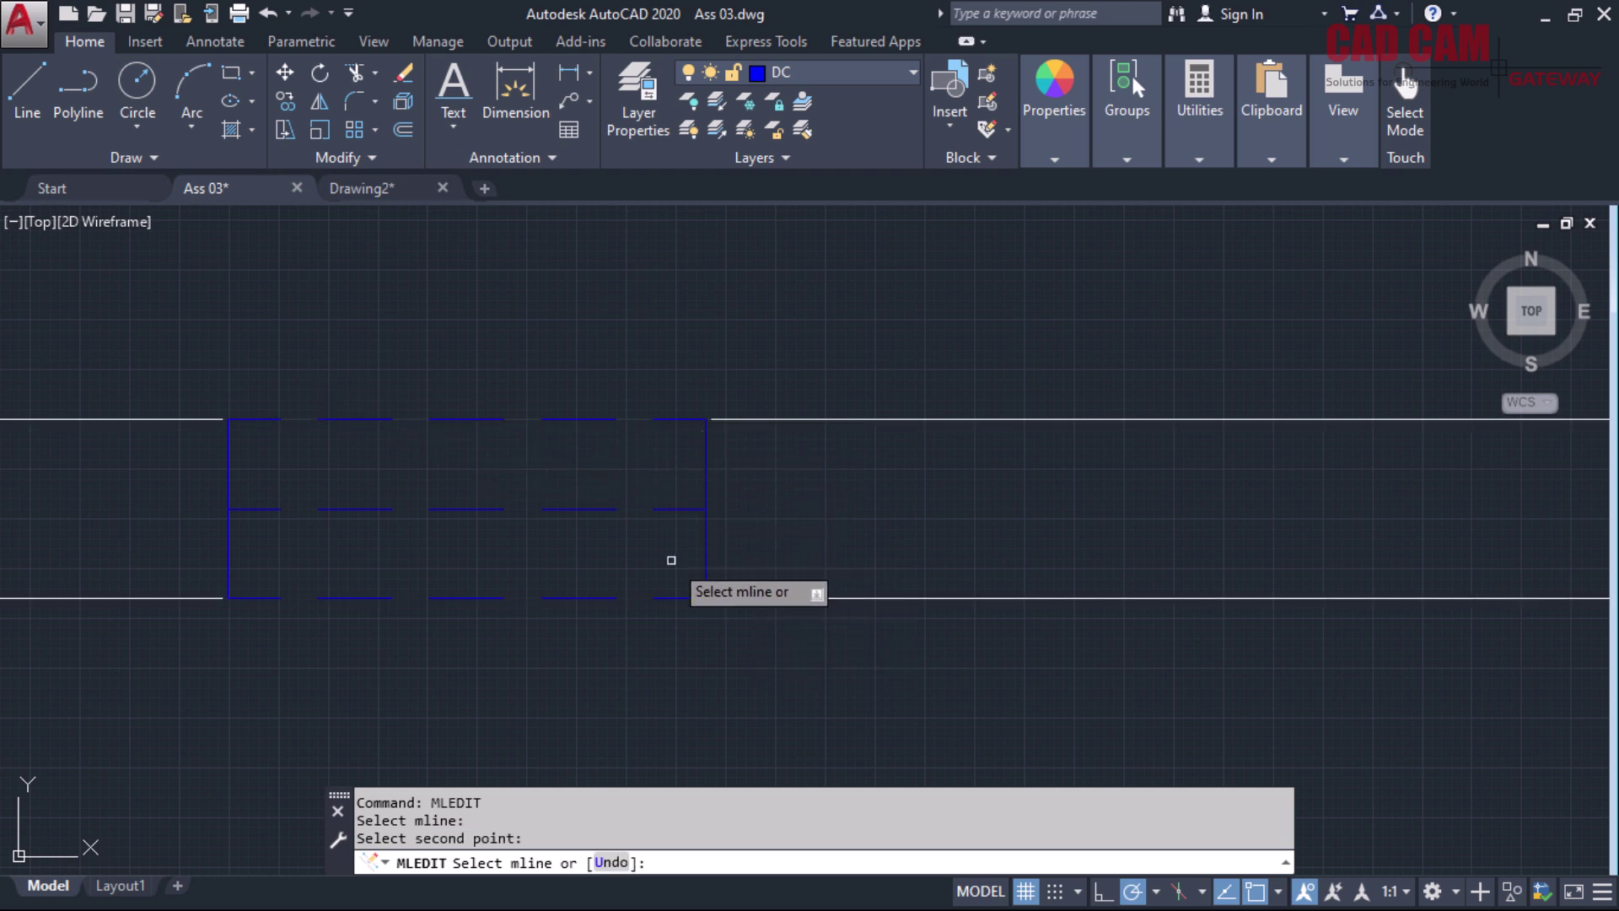
End the multiline edit and compare the ventilator opening with the labelled reference house plan
scroll(677, 602, down, 5)
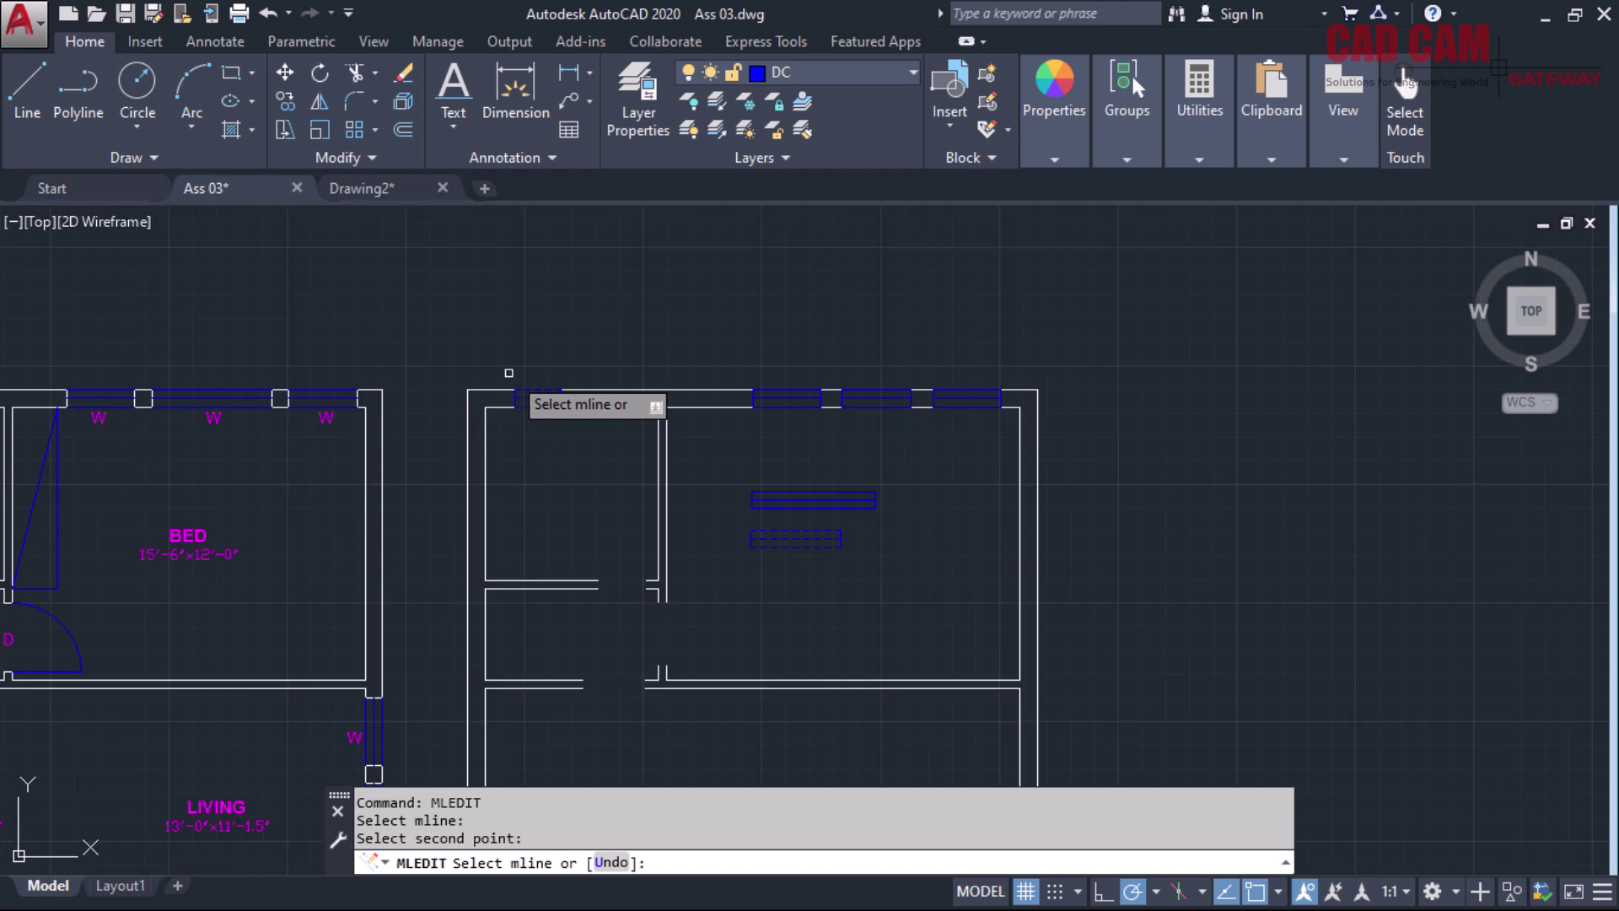
scroll(624, 397, down, 4)
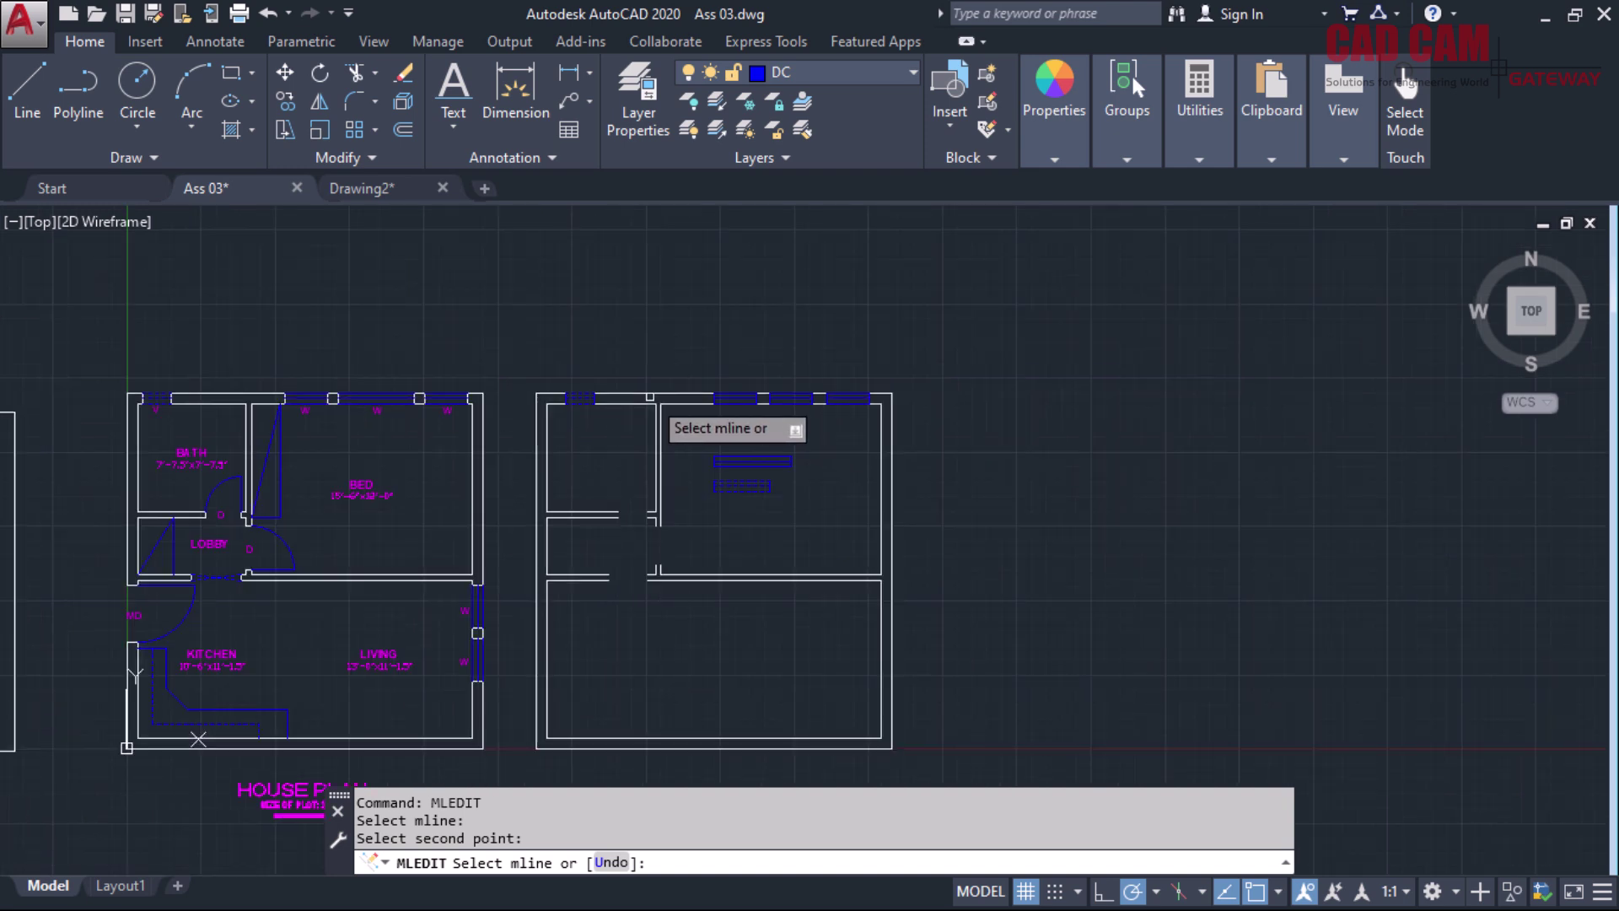
scroll(596, 432, up, 4)
scroll(638, 374, down, 3)
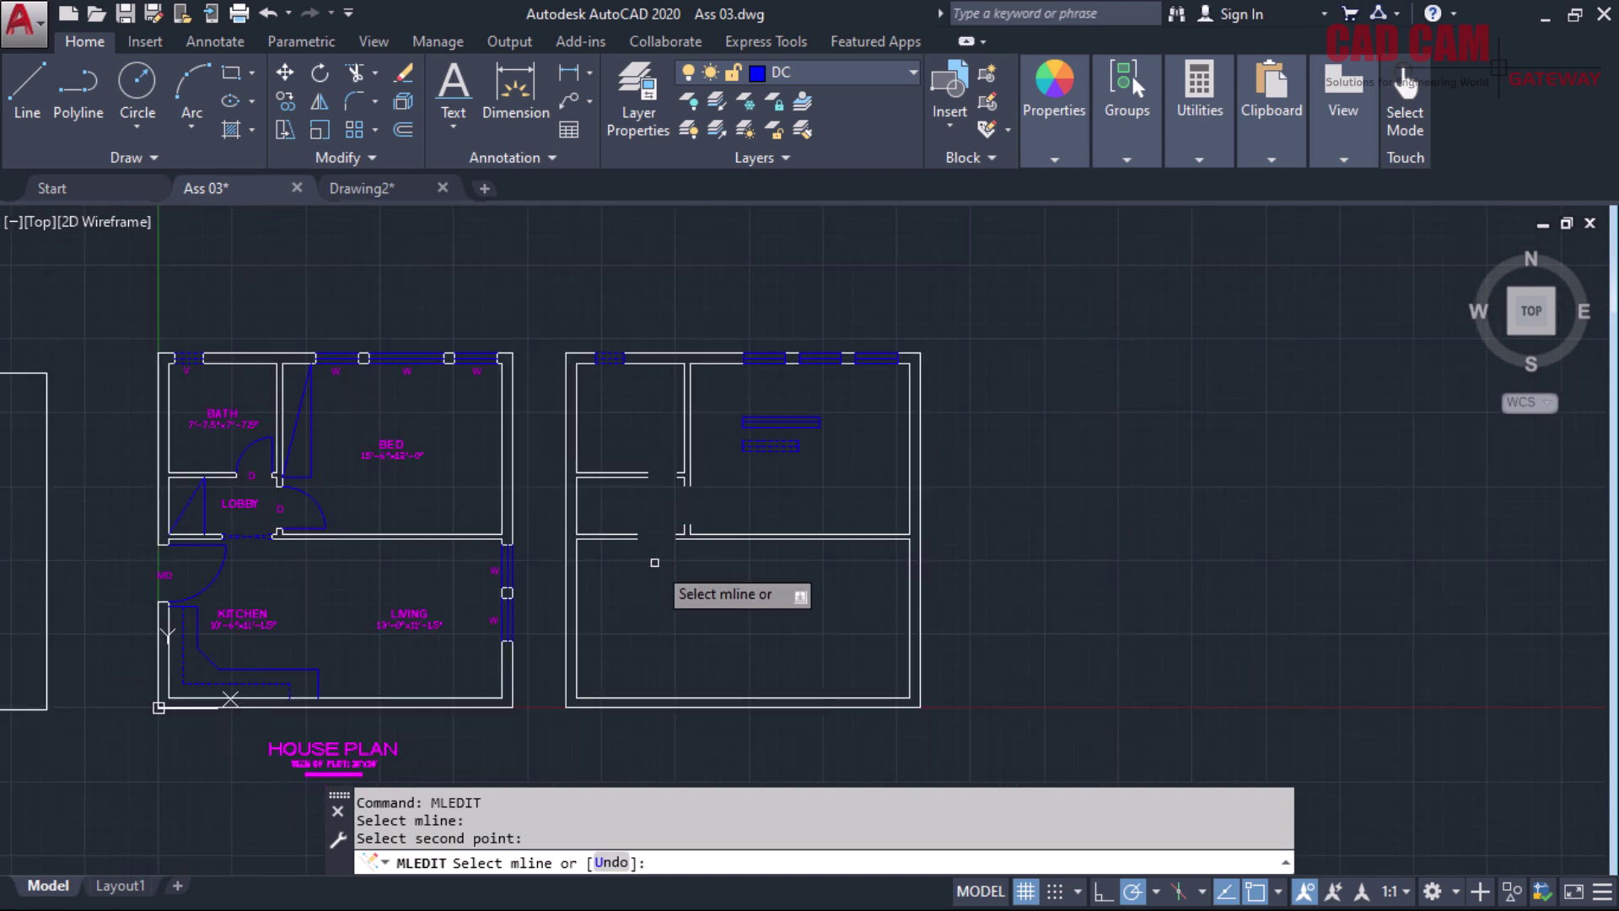
scroll(651, 552, up, 3)
right_click(643, 320)
click(683, 333)
scroll(723, 336, down, 3)
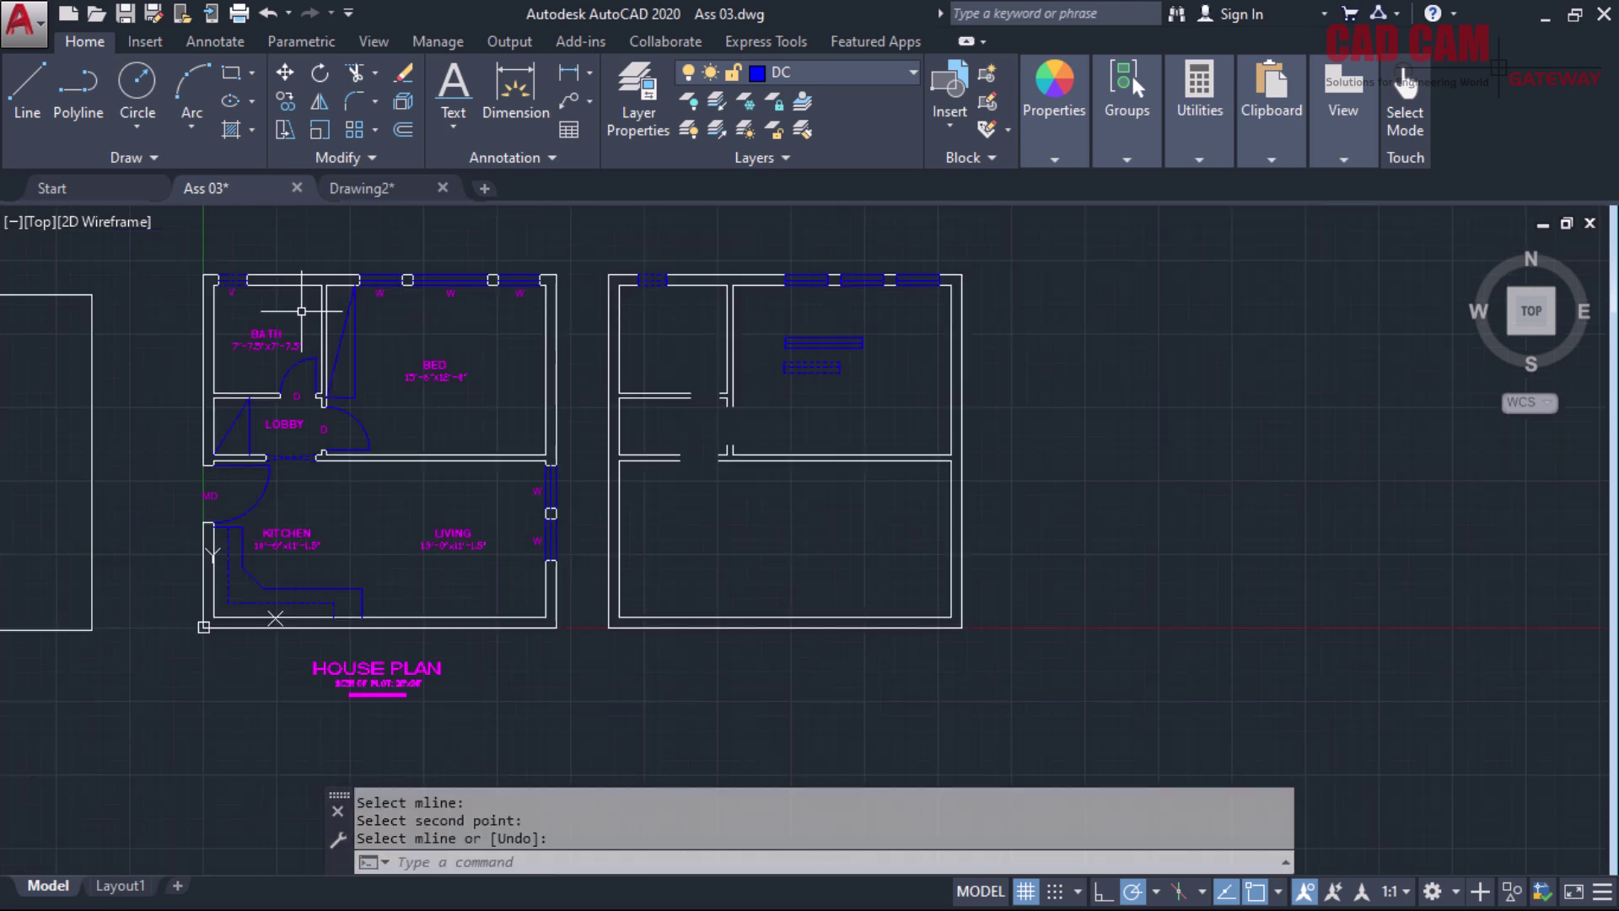
scroll(301, 311, up, 2)
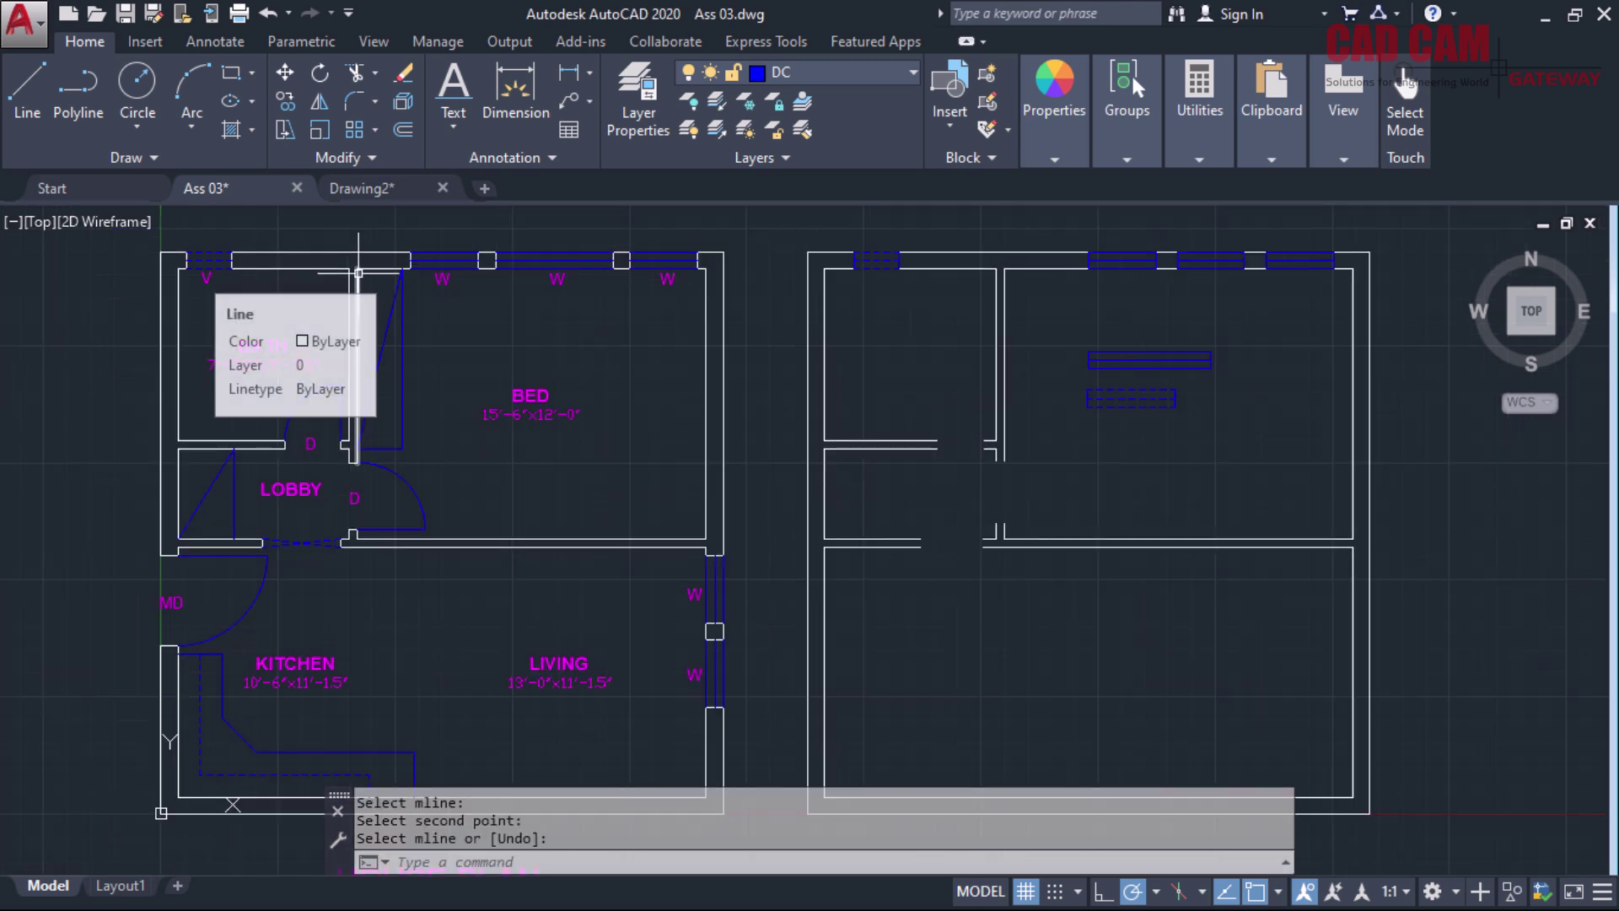
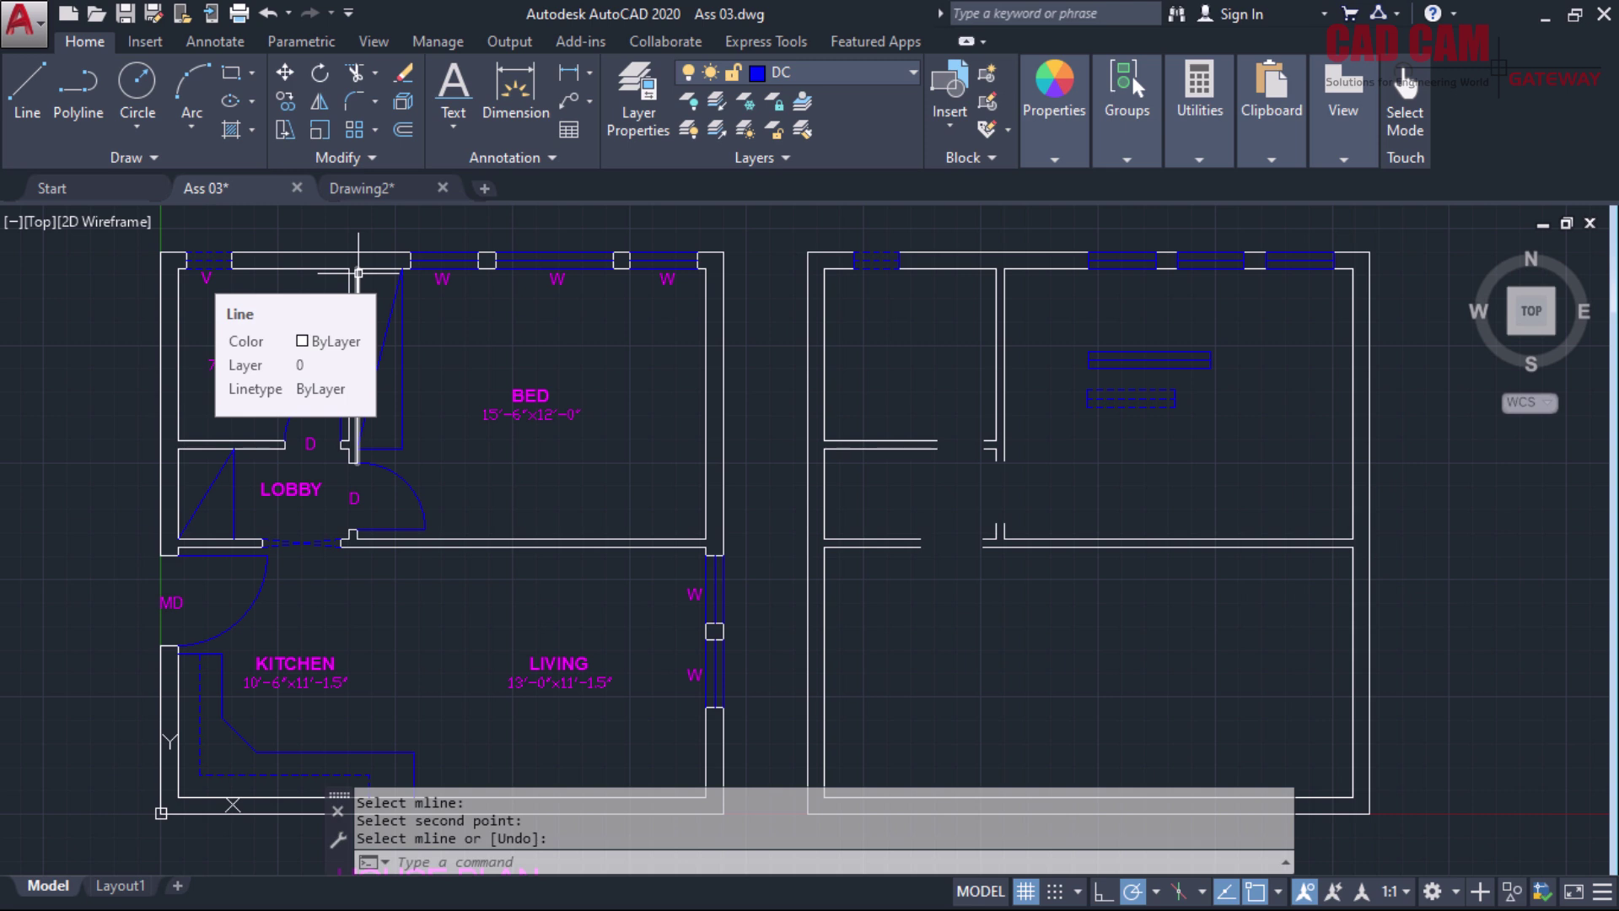
click(359, 272)
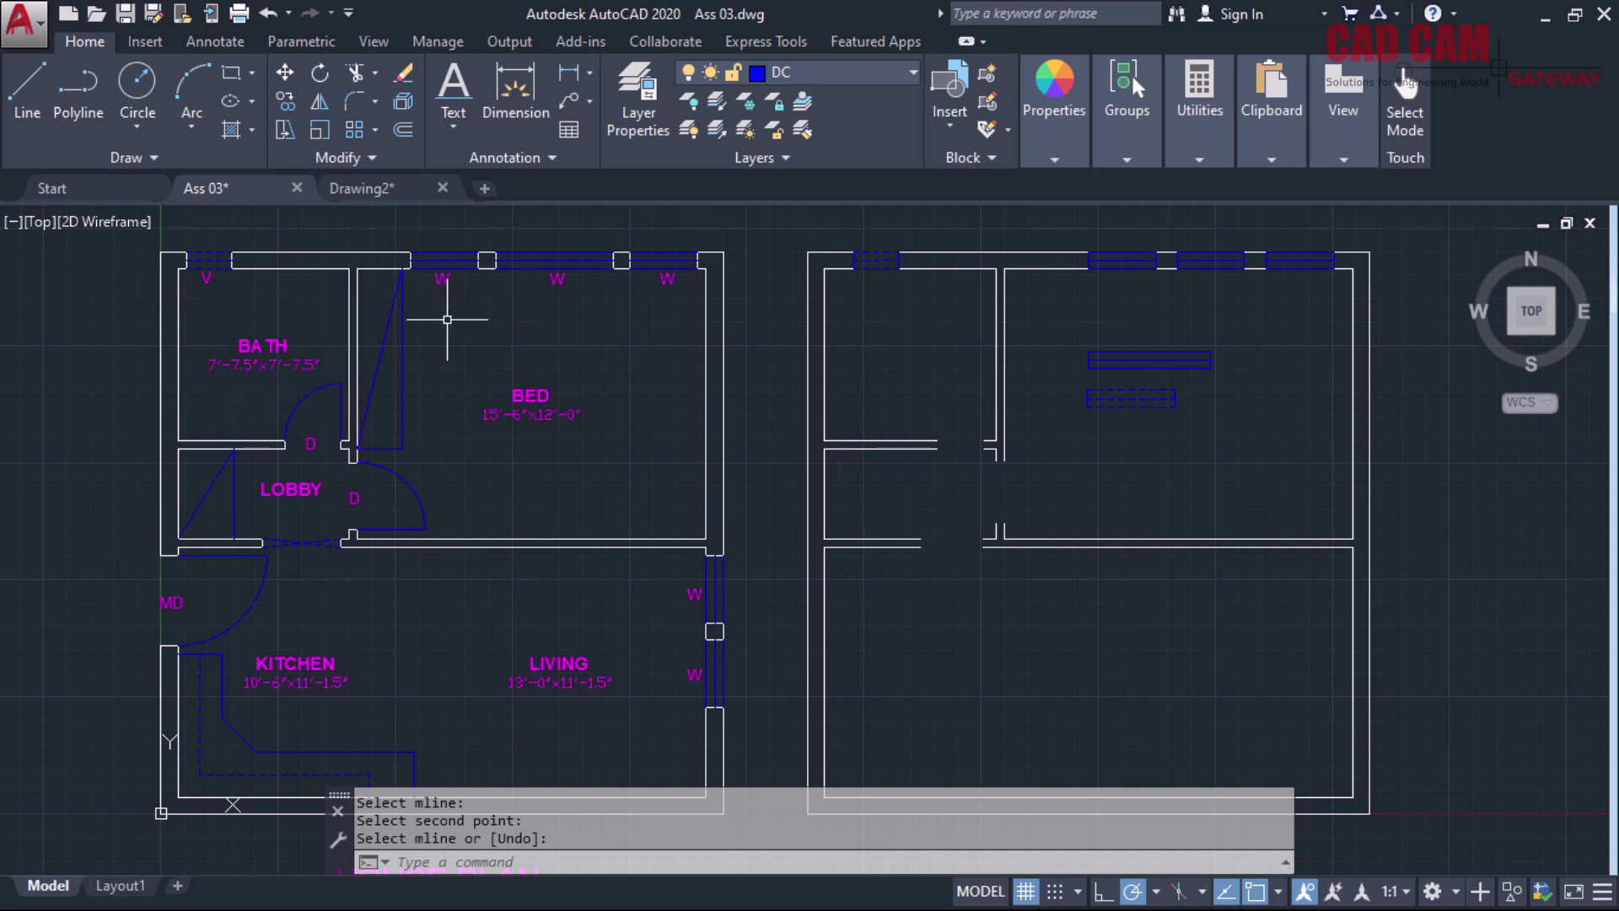
Switch to Drawing2 and configure its units with Decimal length type and the insertion scale in Meters
key(ctrl+Tab)
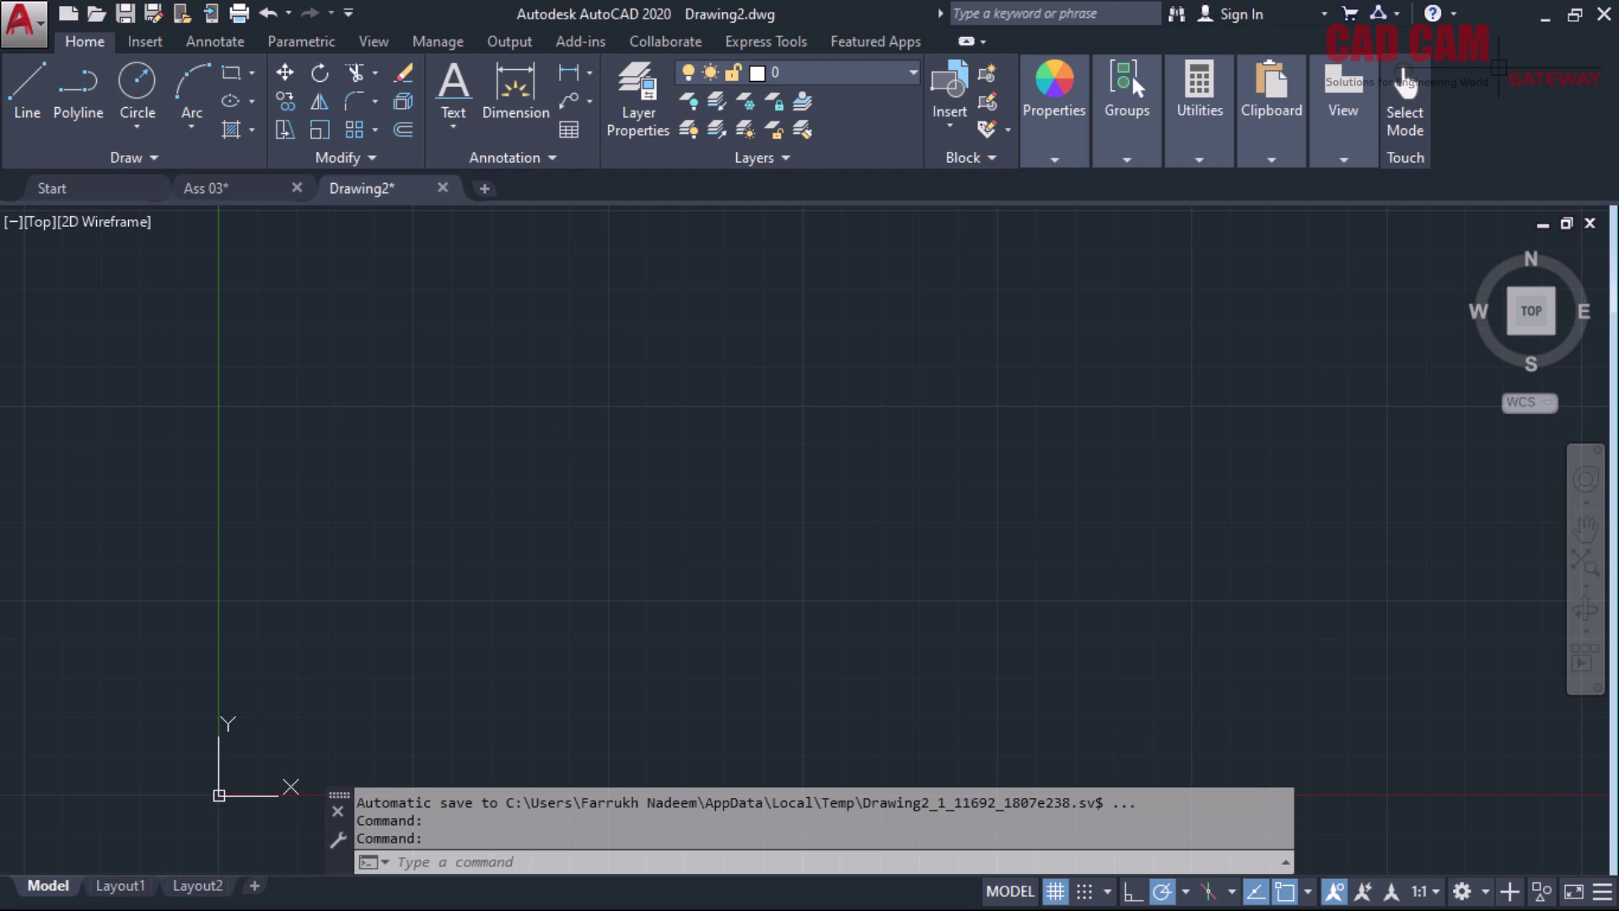
text(UN)
key(Return)
click(1027, 422)
click(1017, 449)
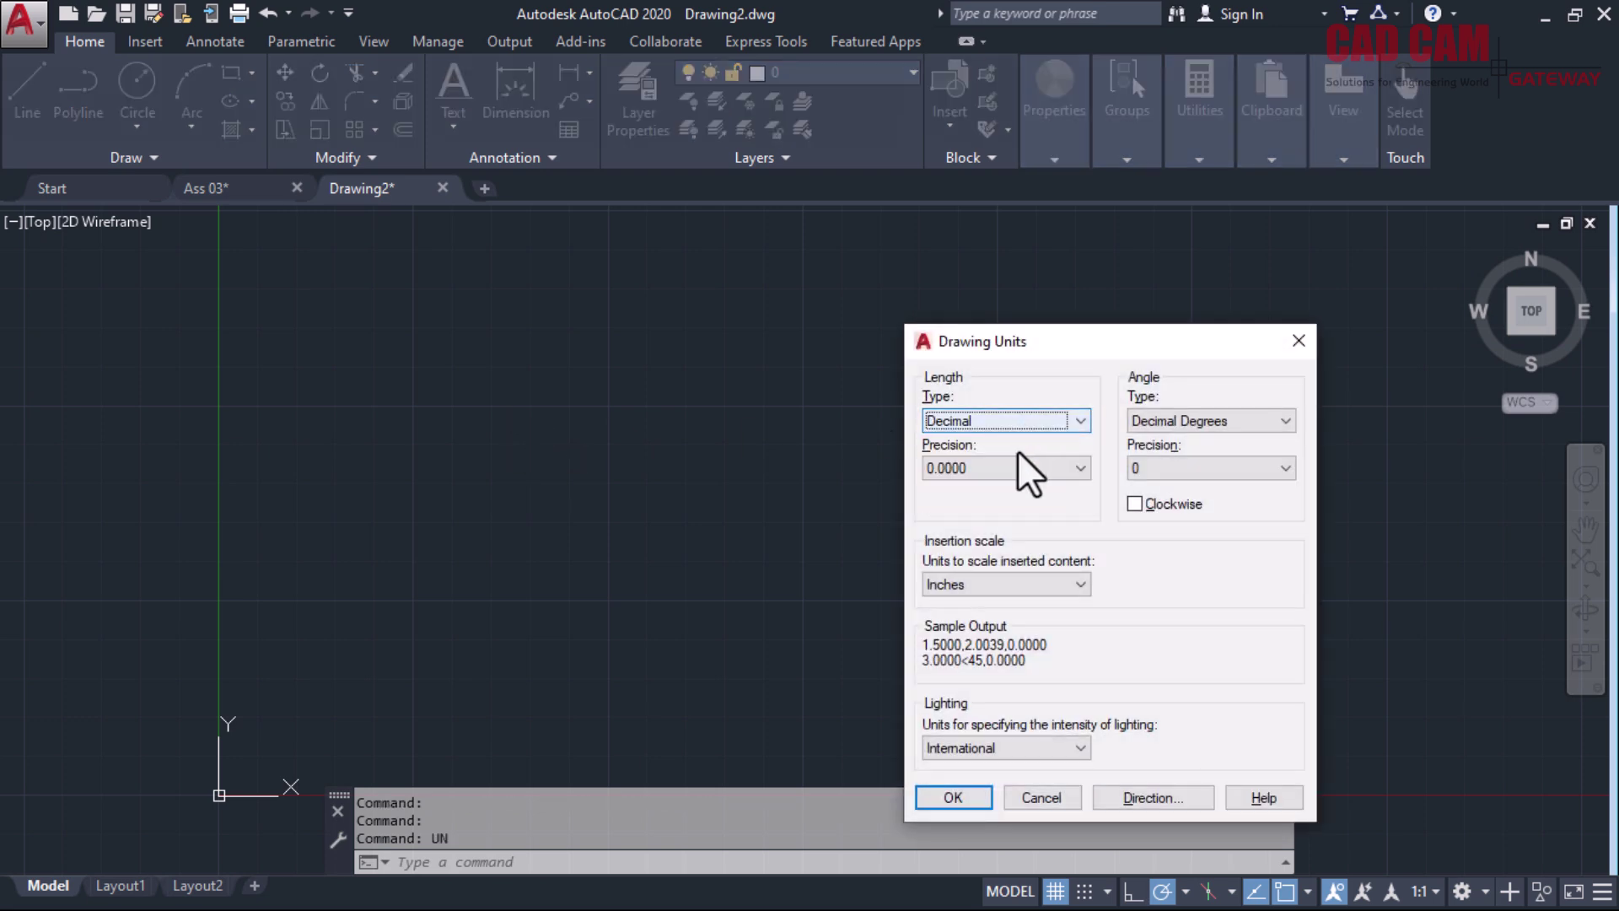
click(1017, 585)
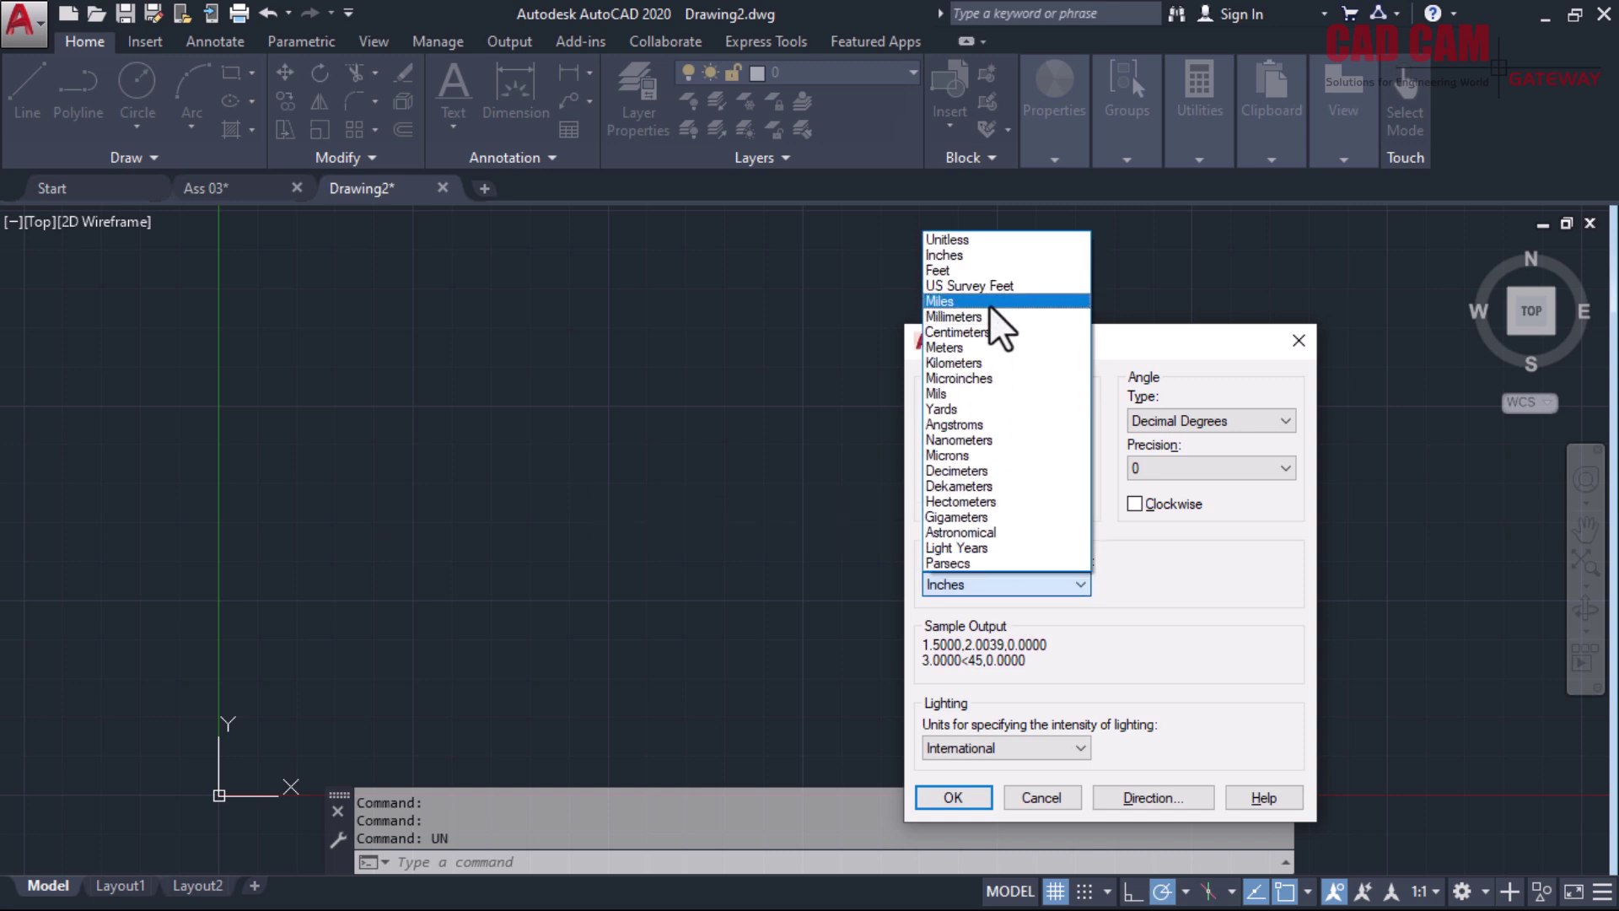
click(975, 348)
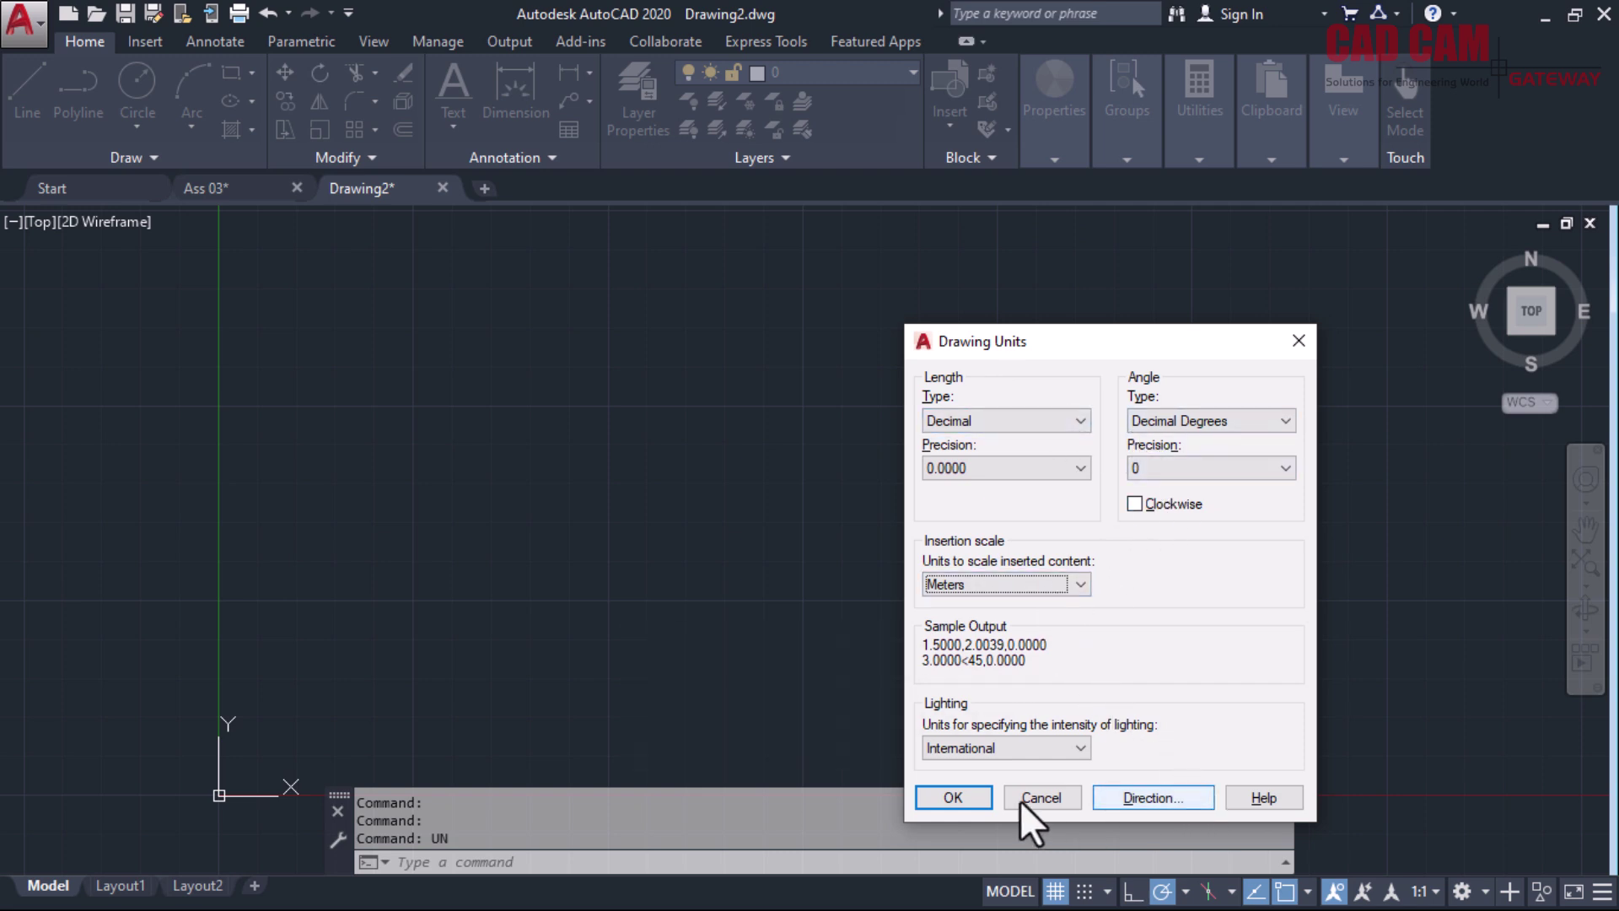
click(958, 799)
scroll(695, 618, down, 5)
middle_drag(687, 571, 489, 657)
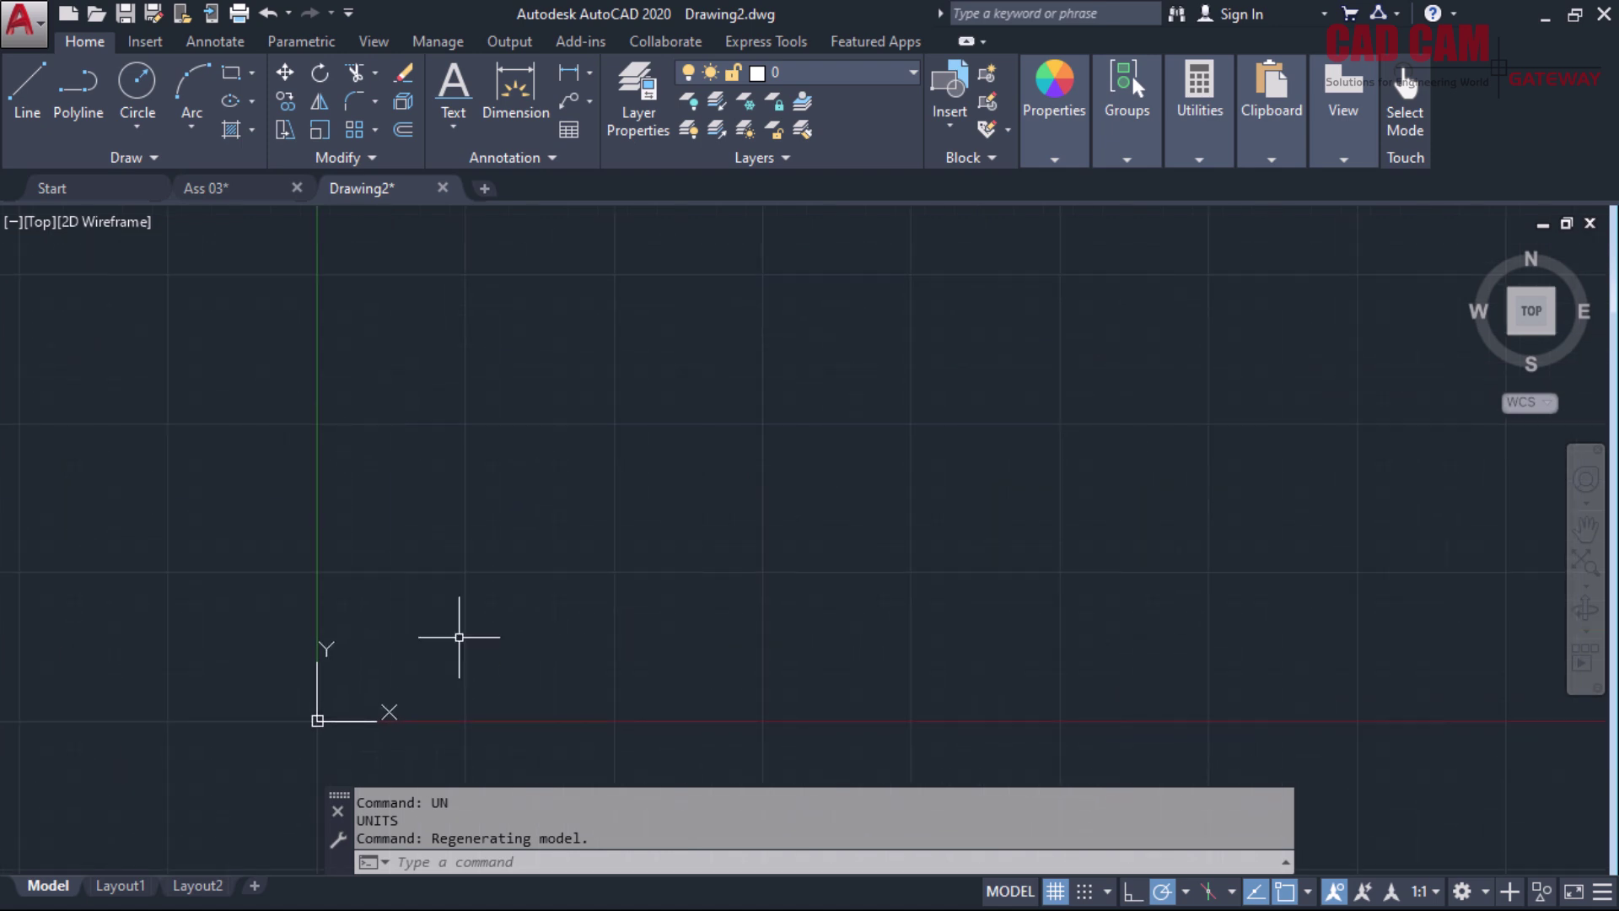
text(limits)
key(Return)
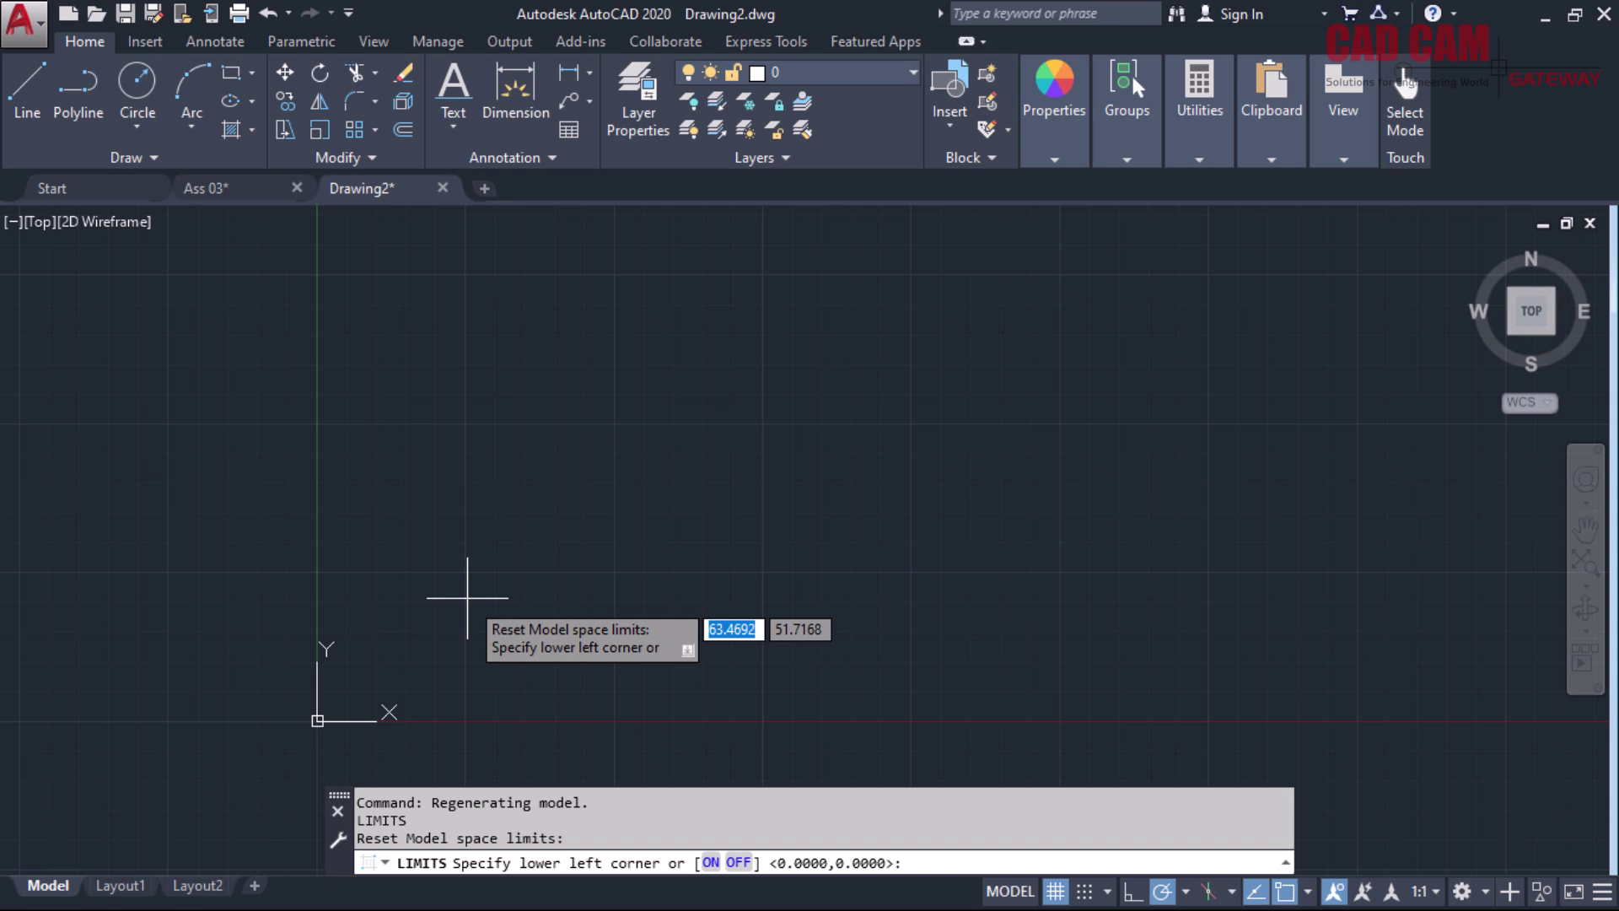
key(Return)
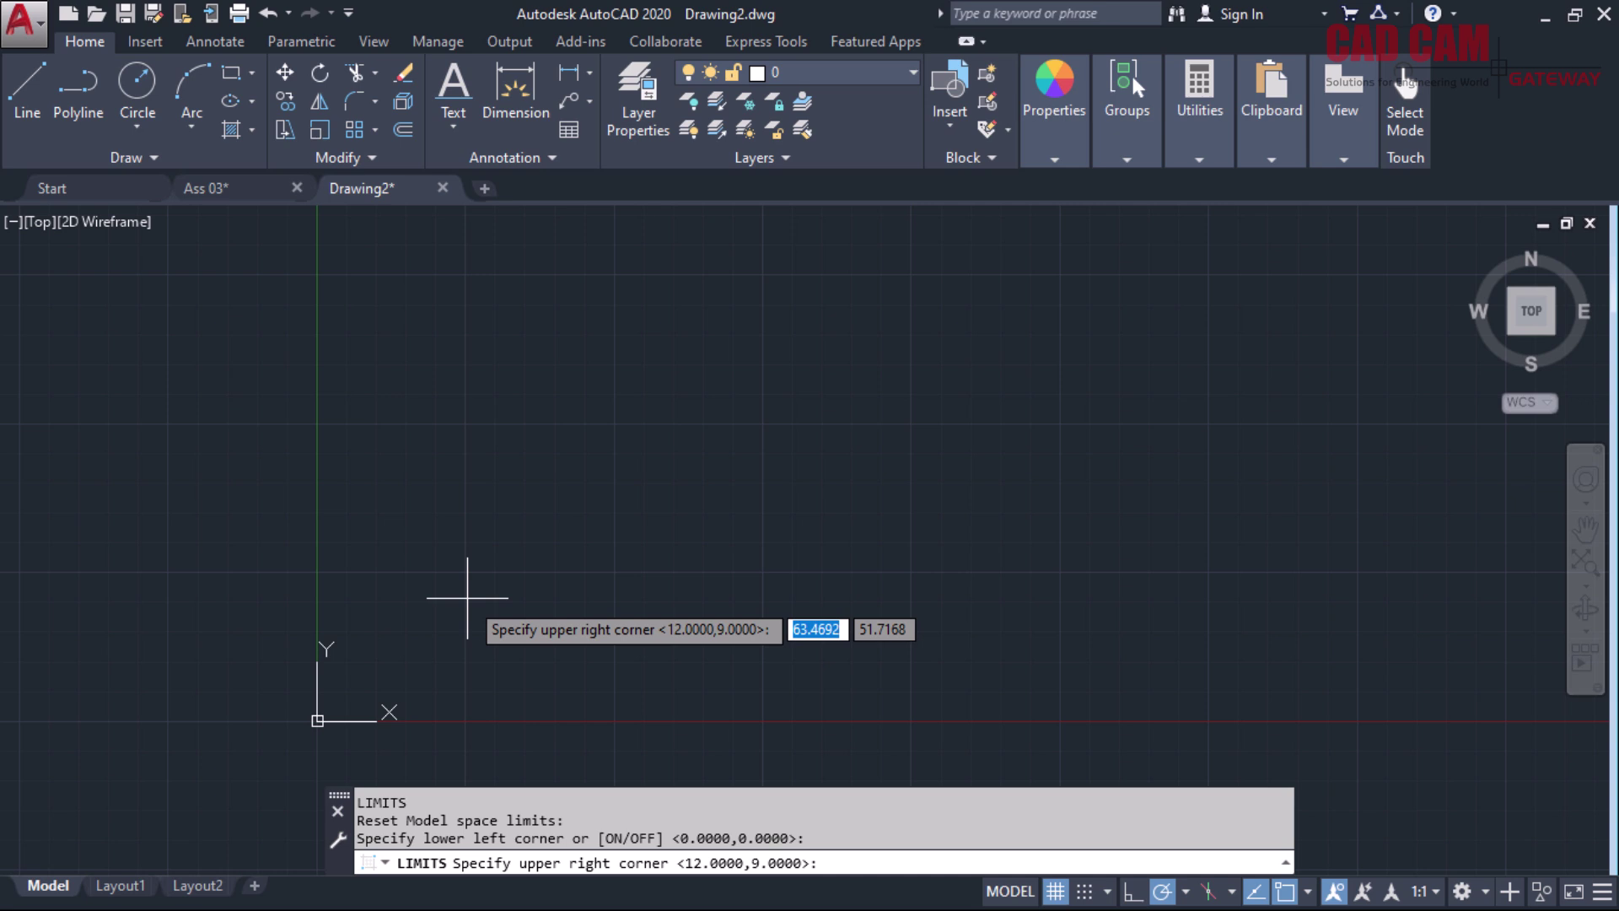
key(Escape)
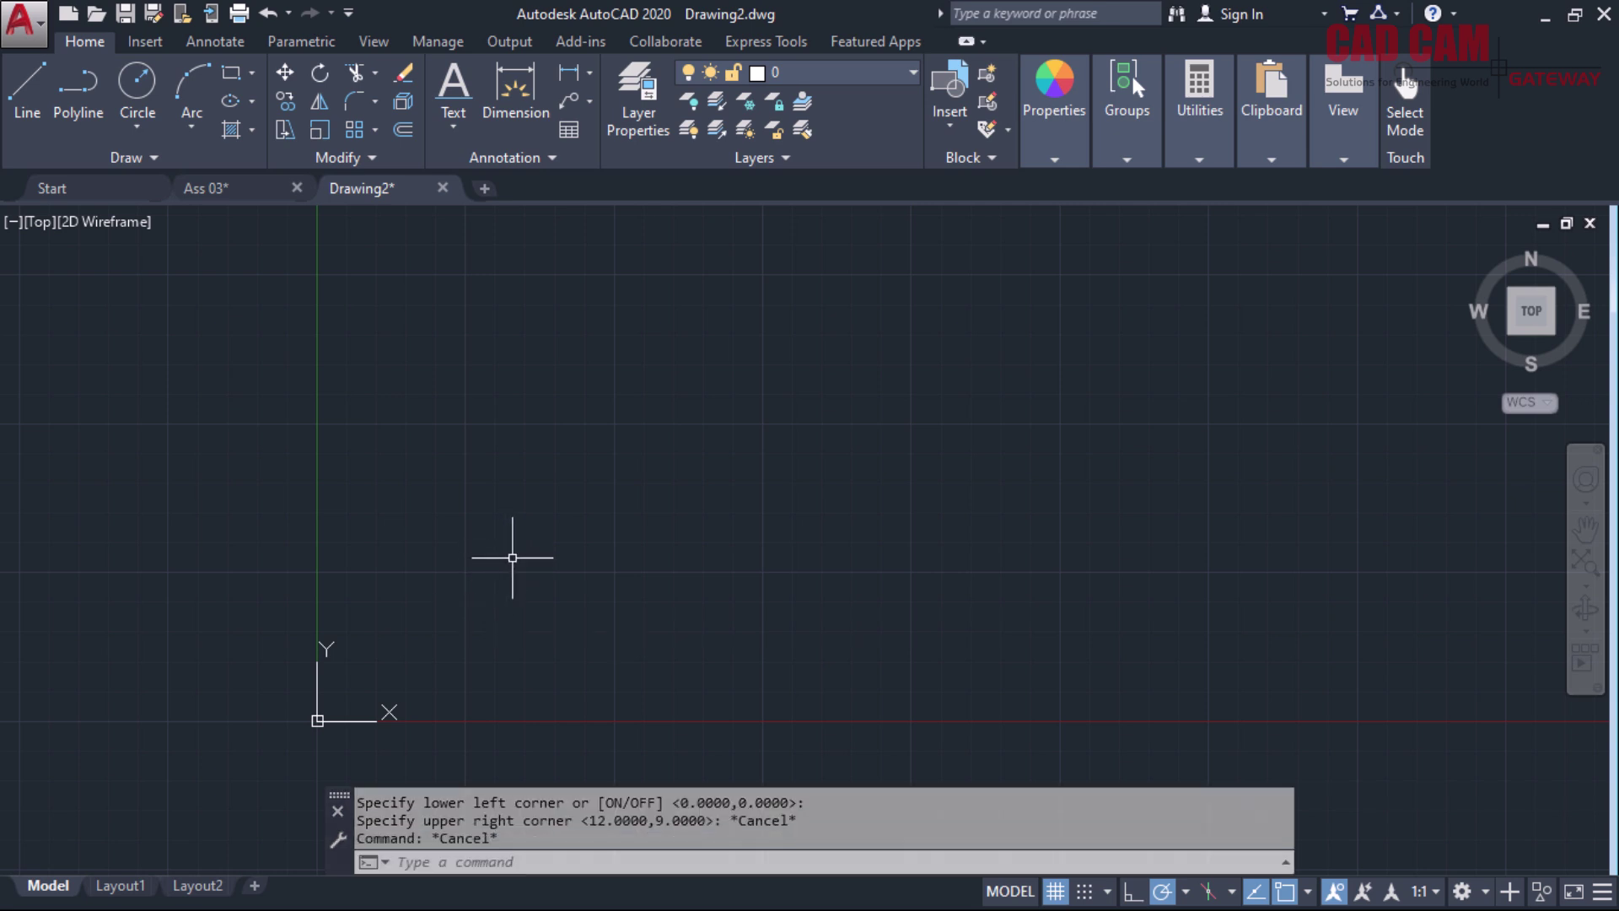
Draw a loose horizontal sample multiline in the STANDARD style above and to the right of the origin
text(ML)
key(Return)
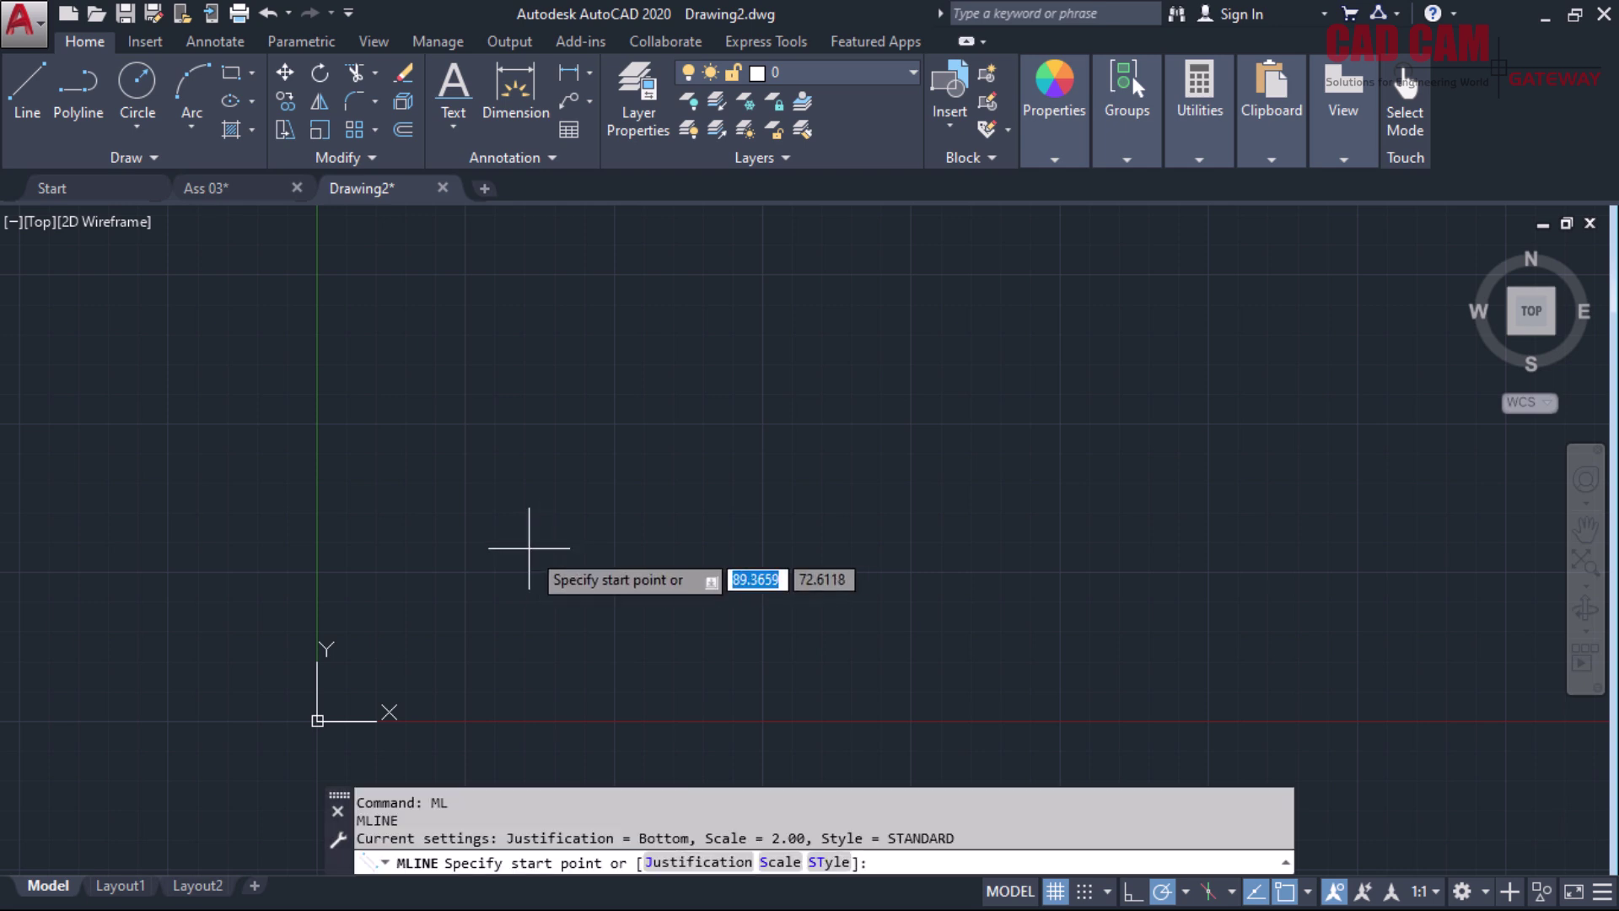
click(528, 545)
click(928, 548)
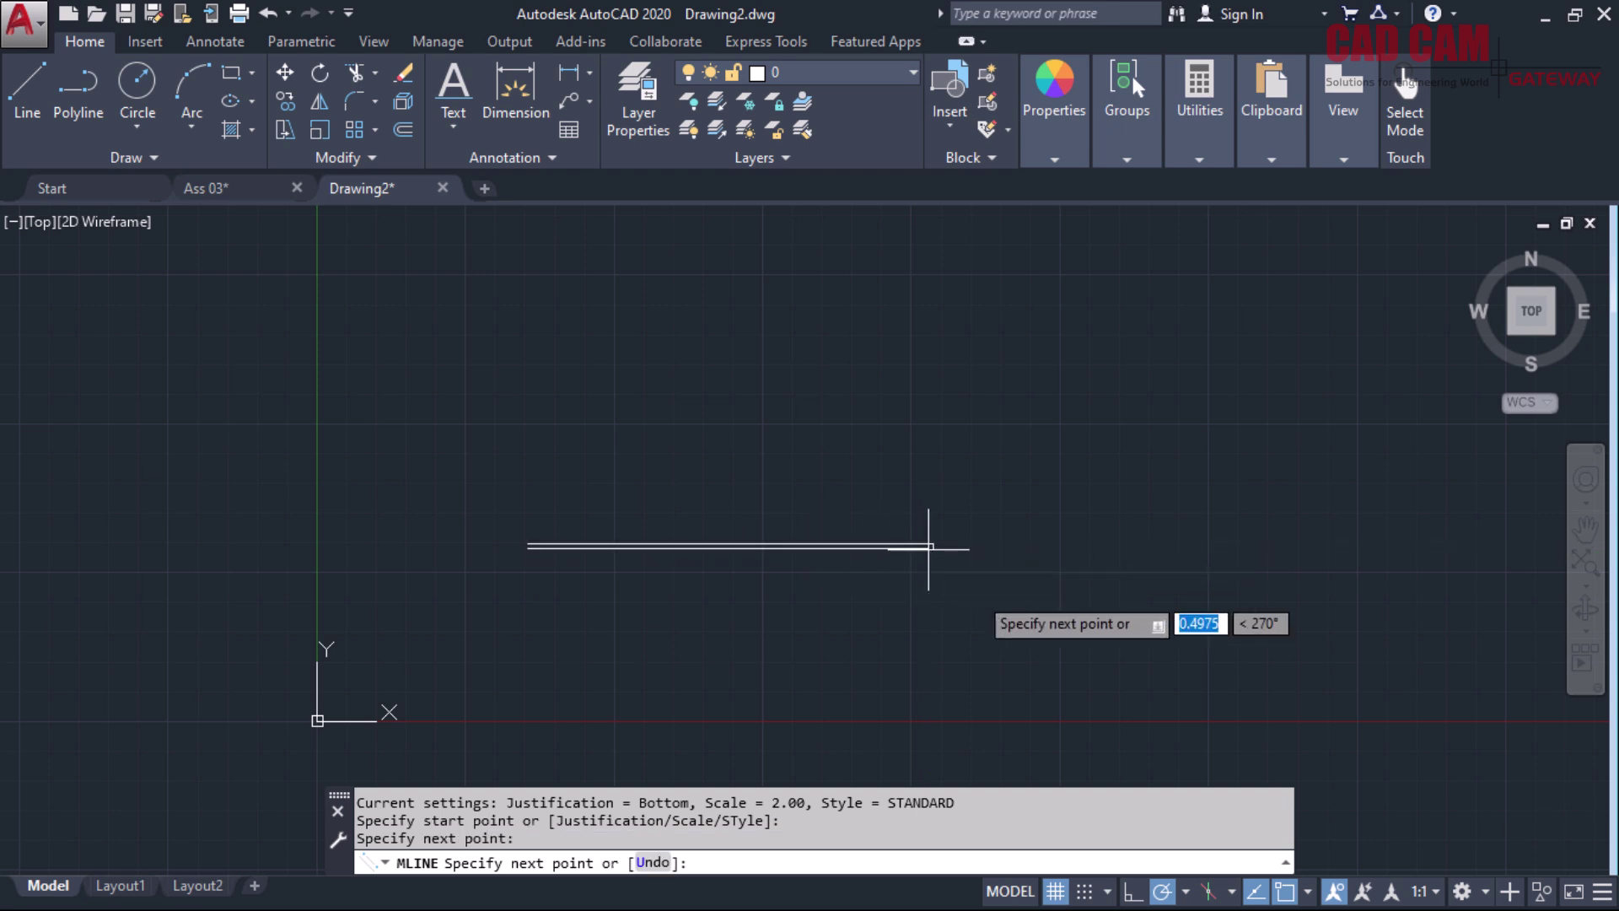
key(Return)
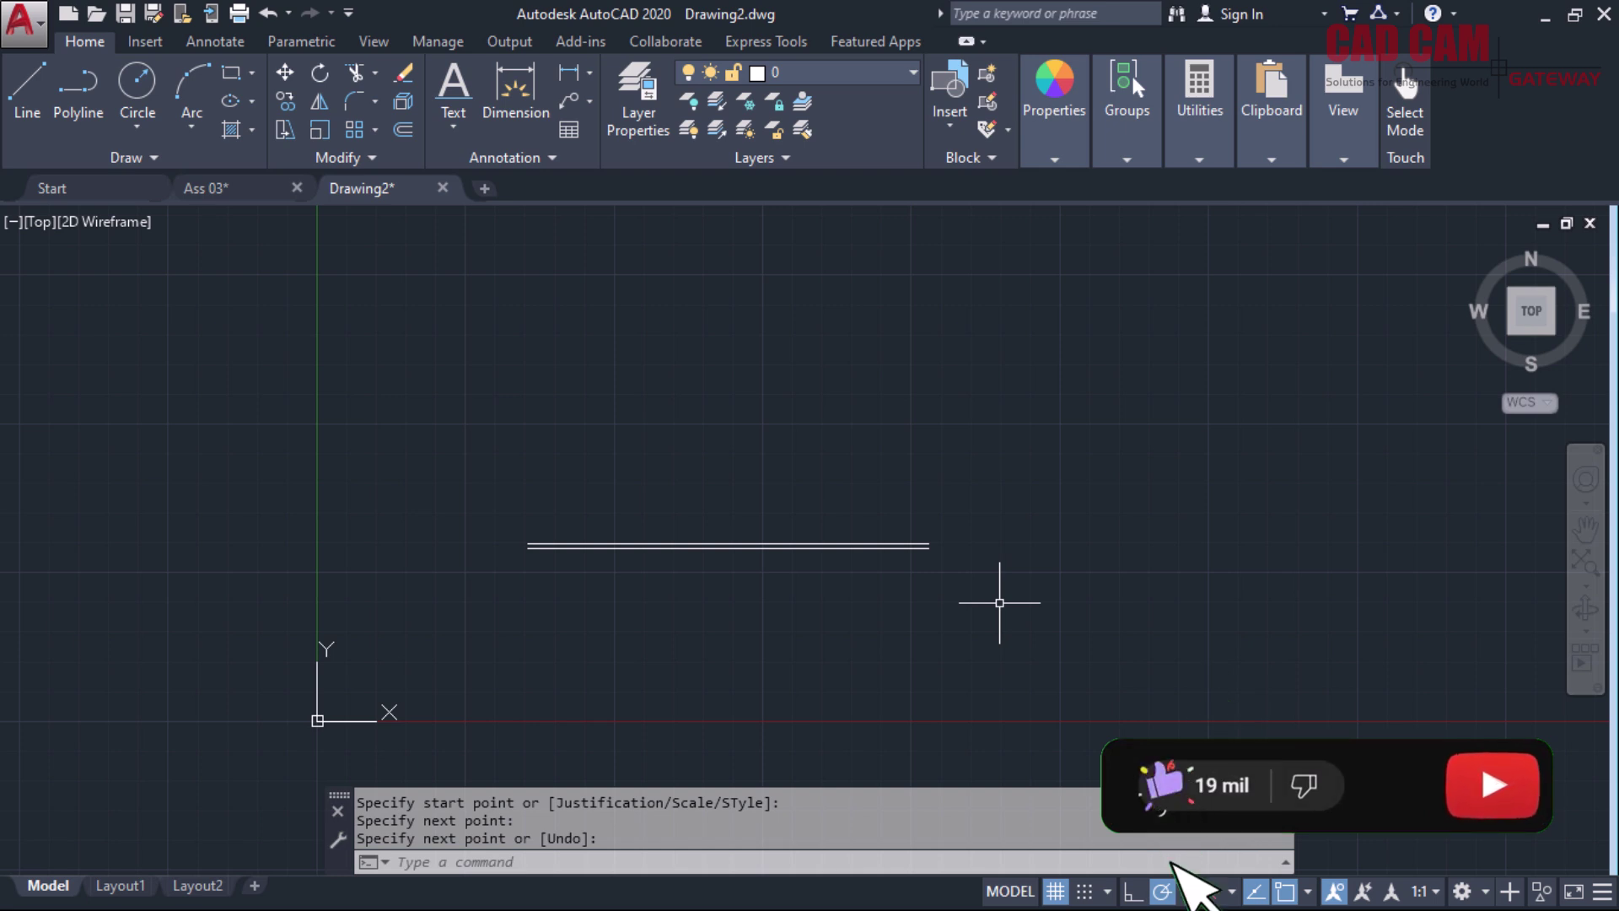
Erase the sample STANDARD multiline
key(Escape)
click(763, 548)
click(703, 544)
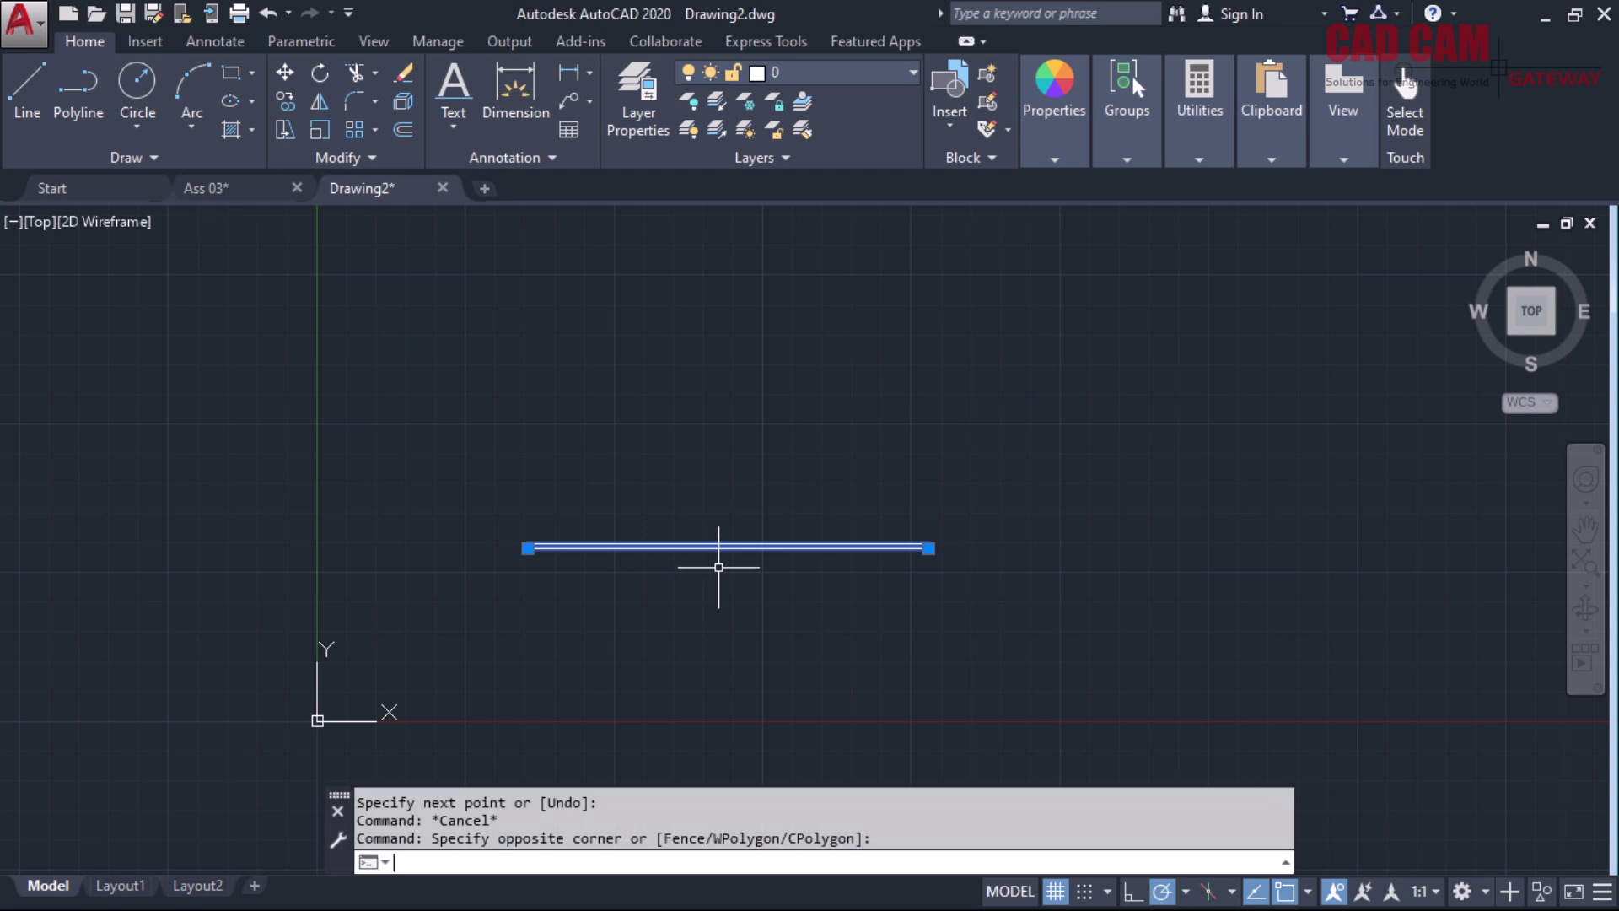
key(Delete)
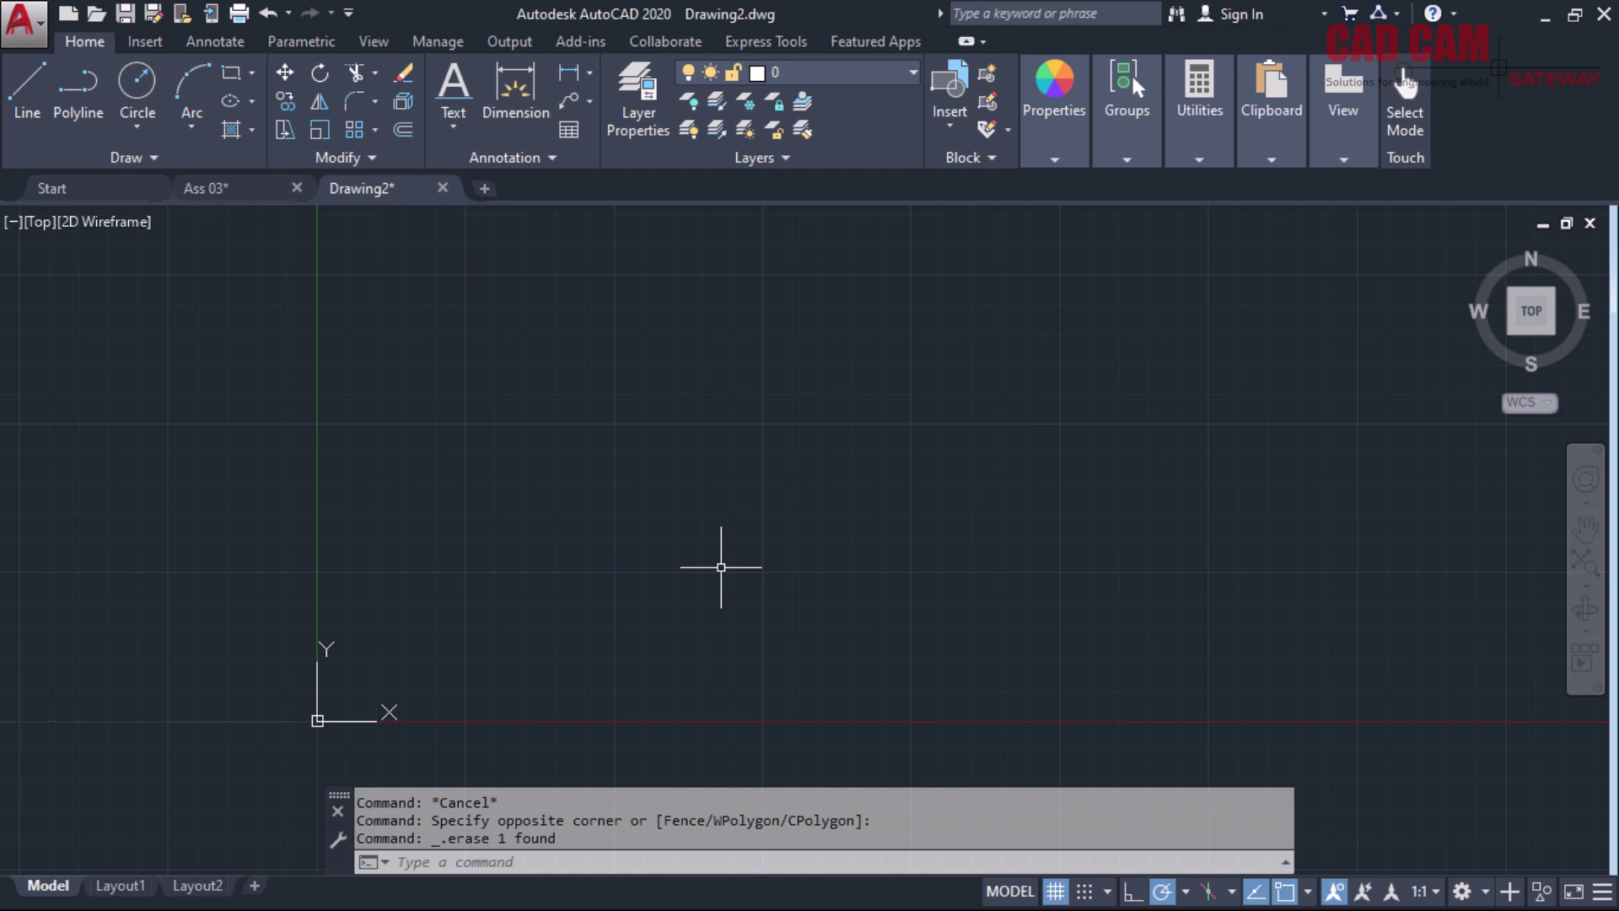
Create a multiline style named Single_Road based on STANDARD, with the description Single Road
text(MLSTYLE)
key(Return)
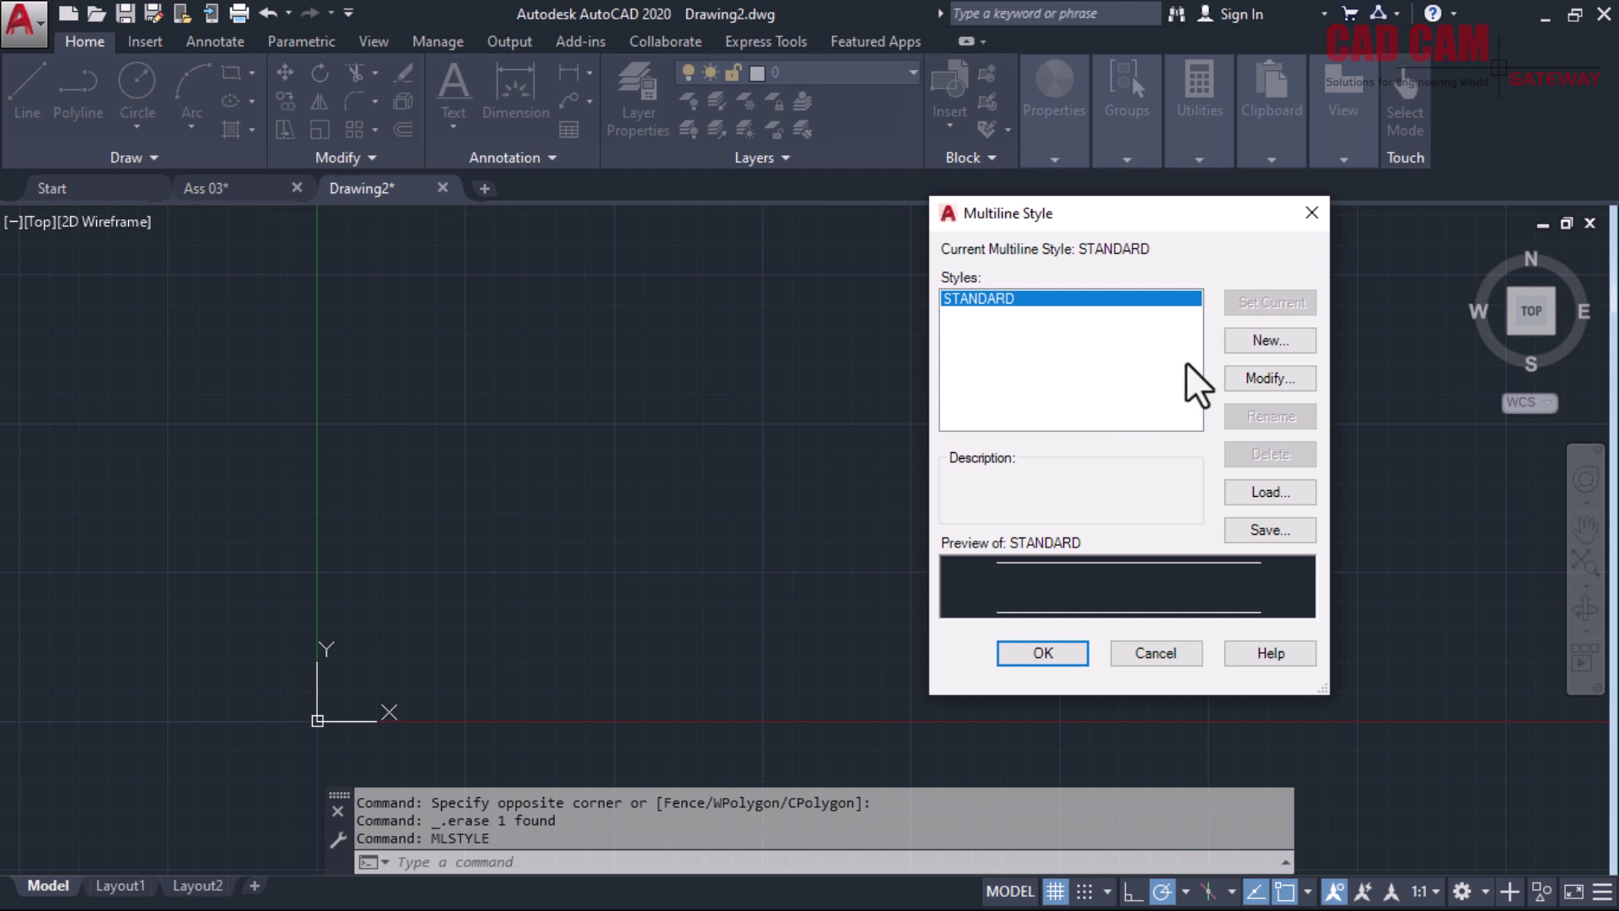
click(1257, 341)
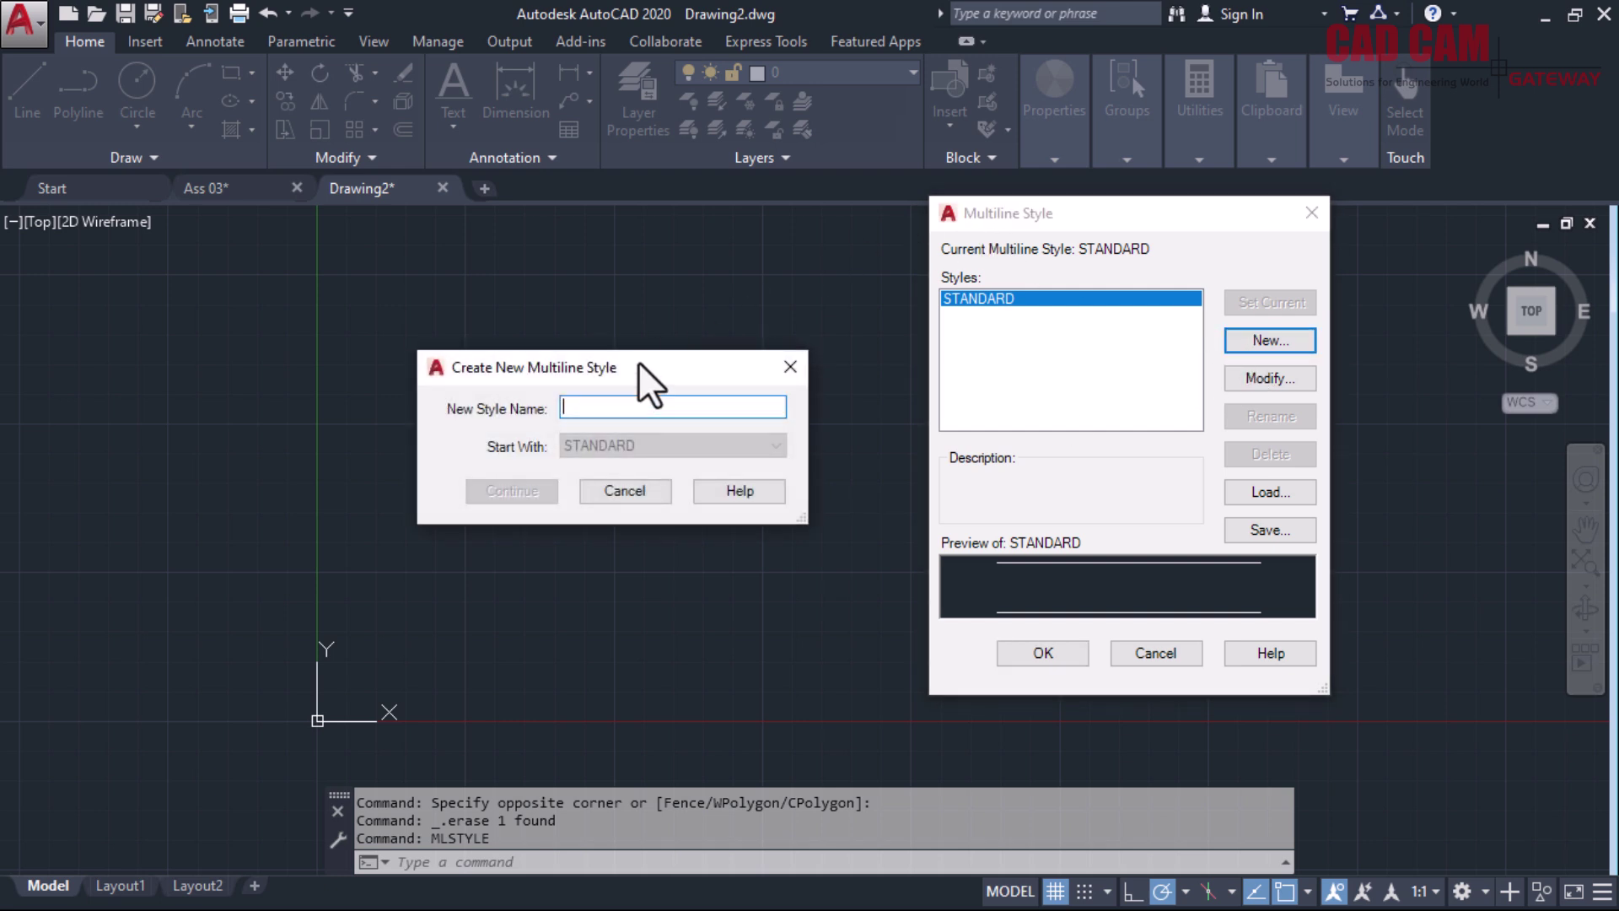
text(Single)
text(_Road)
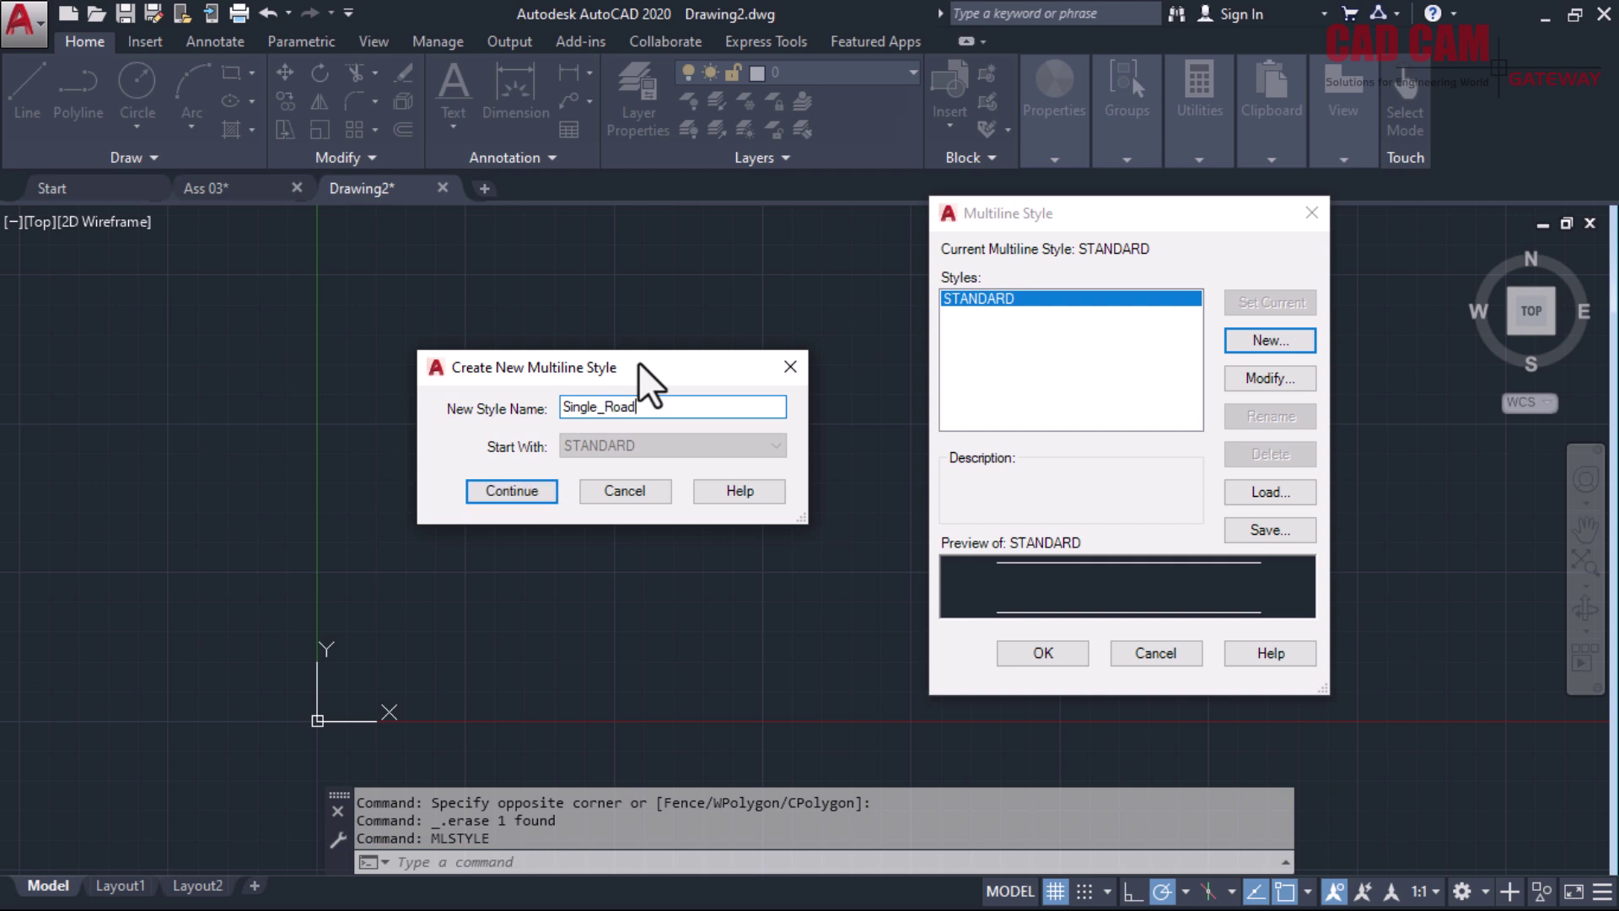
click(512, 489)
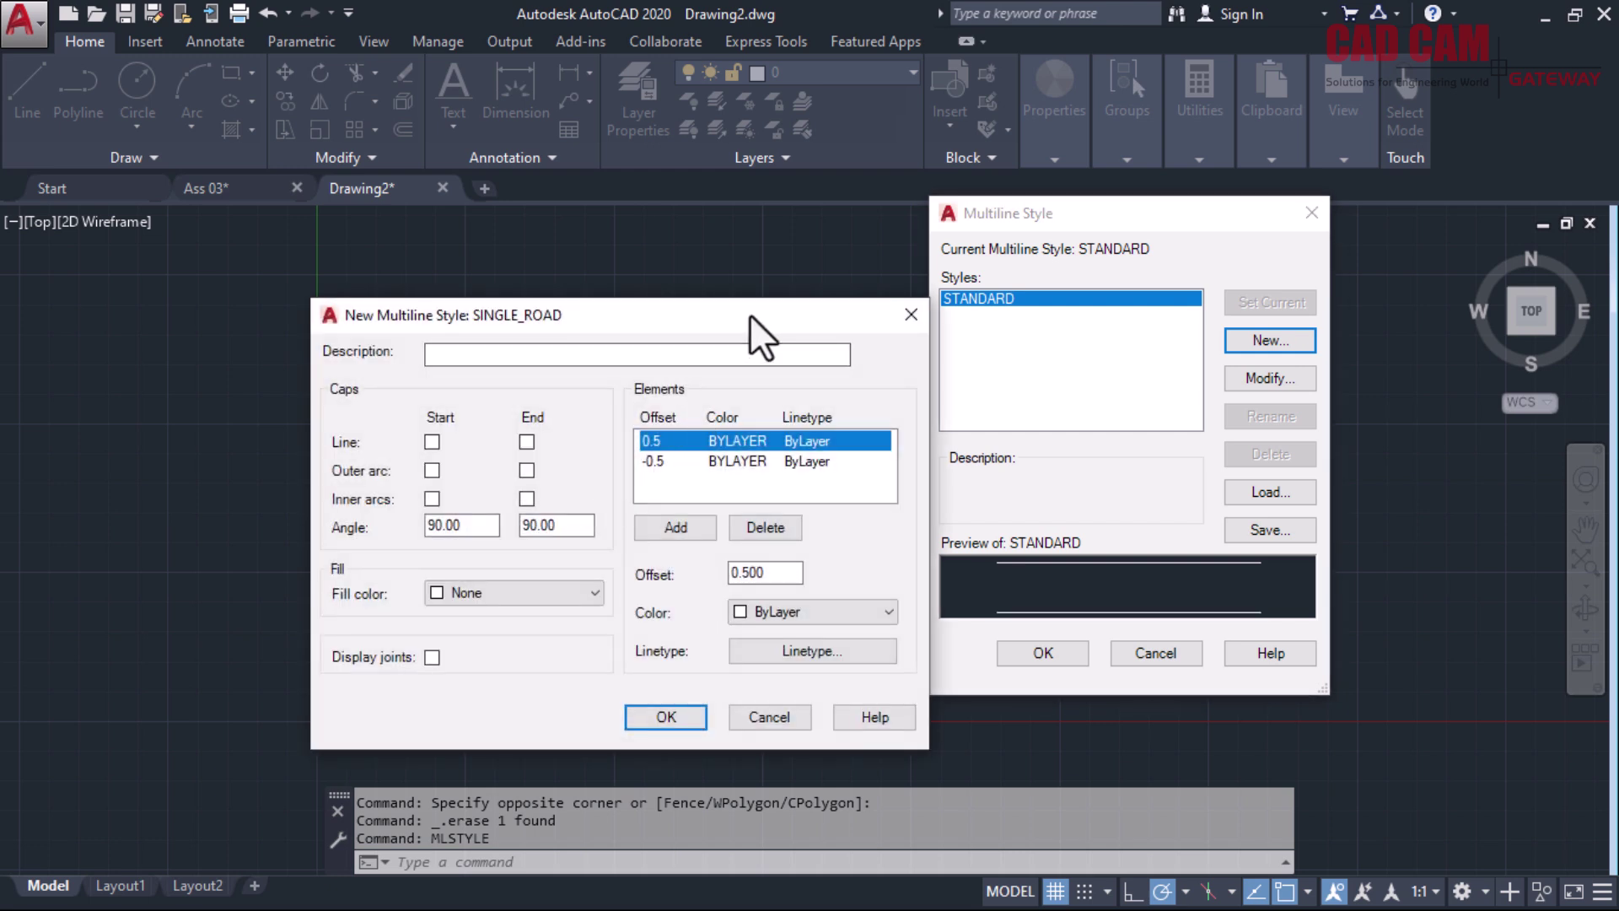
click(548, 354)
text(Single )
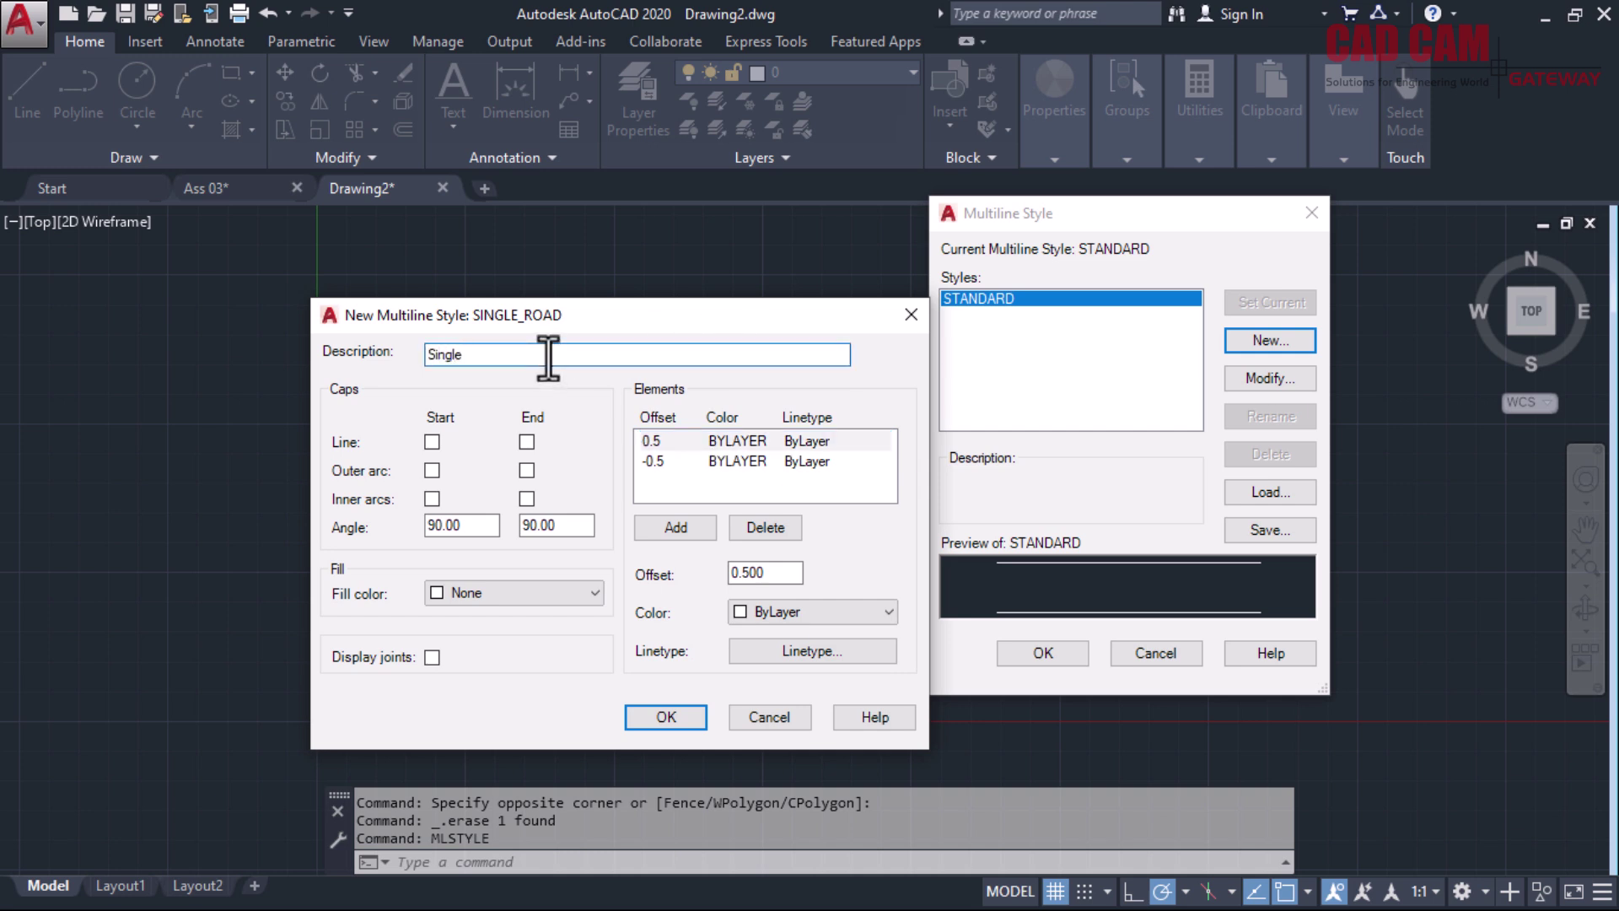
text(Road)
Add a centre element at offset 0 between the two edge lines of the SINGLE_ROAD style
click(671, 442)
click(674, 462)
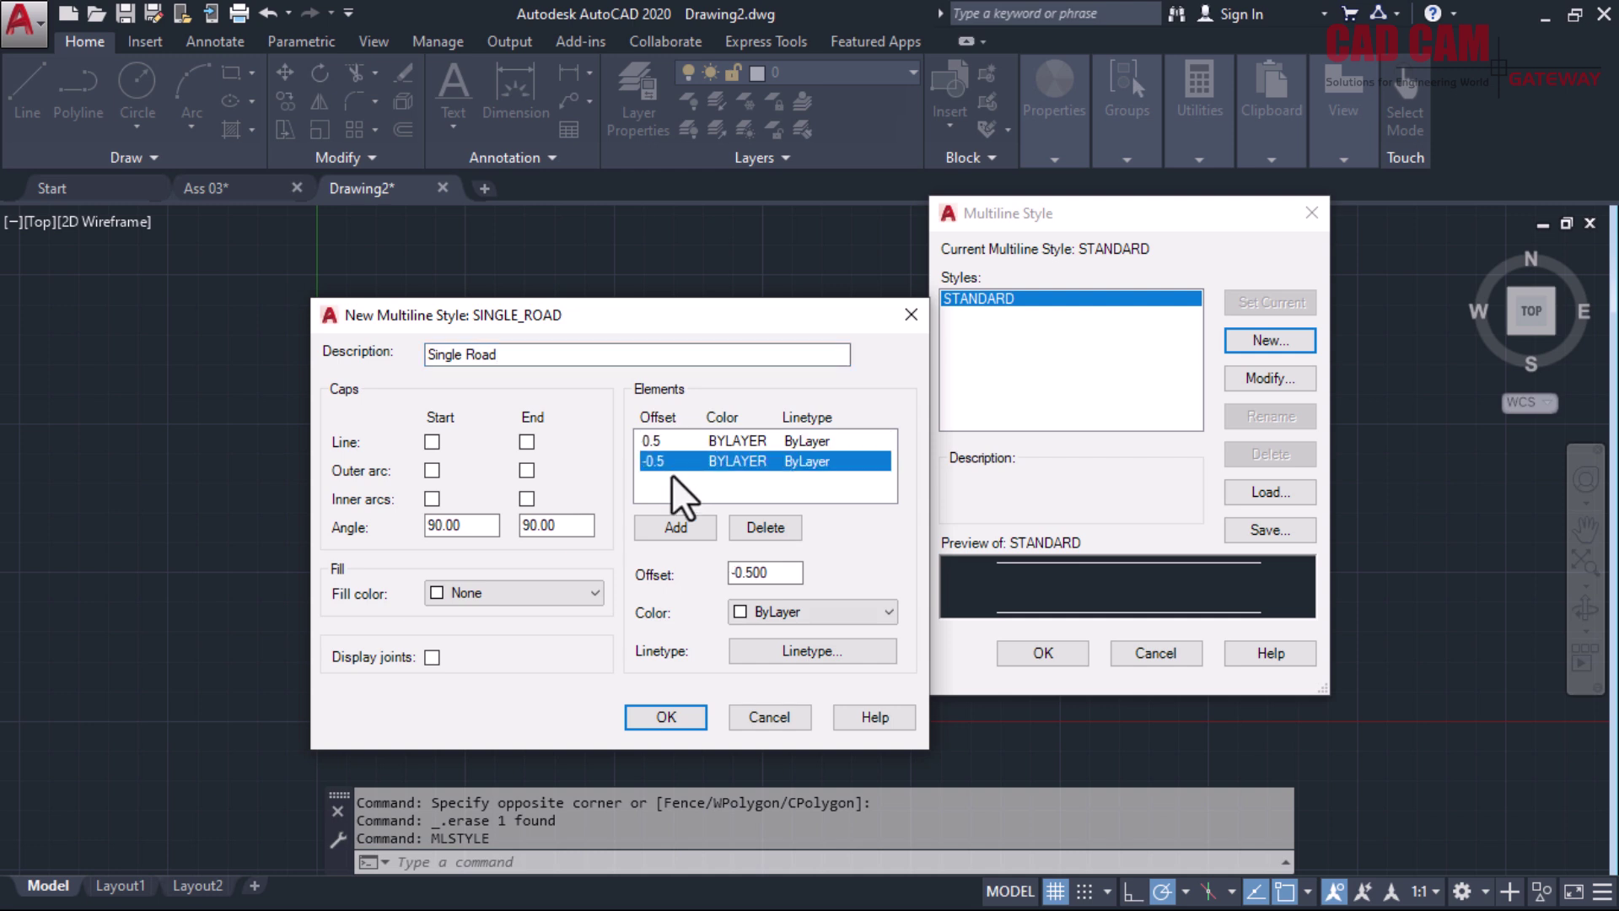
click(695, 528)
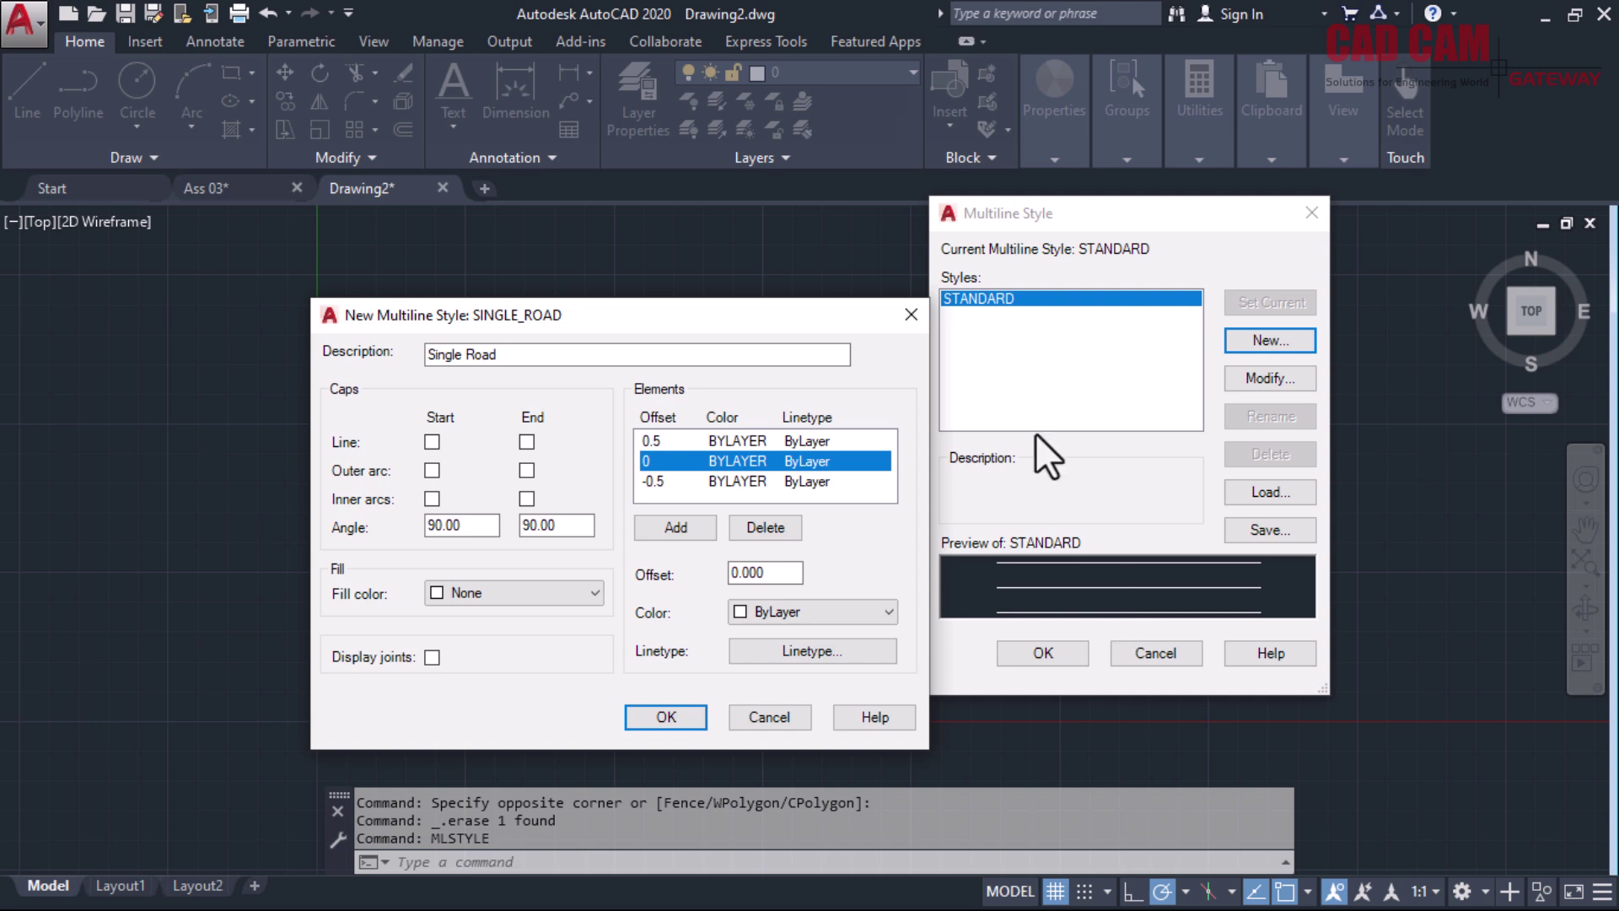
Load the ACAD_ISO02W100 ISO dash linetype from acad.lin for the centre element of the SINGLE_ROAD style
drag(853, 319, 751, 231)
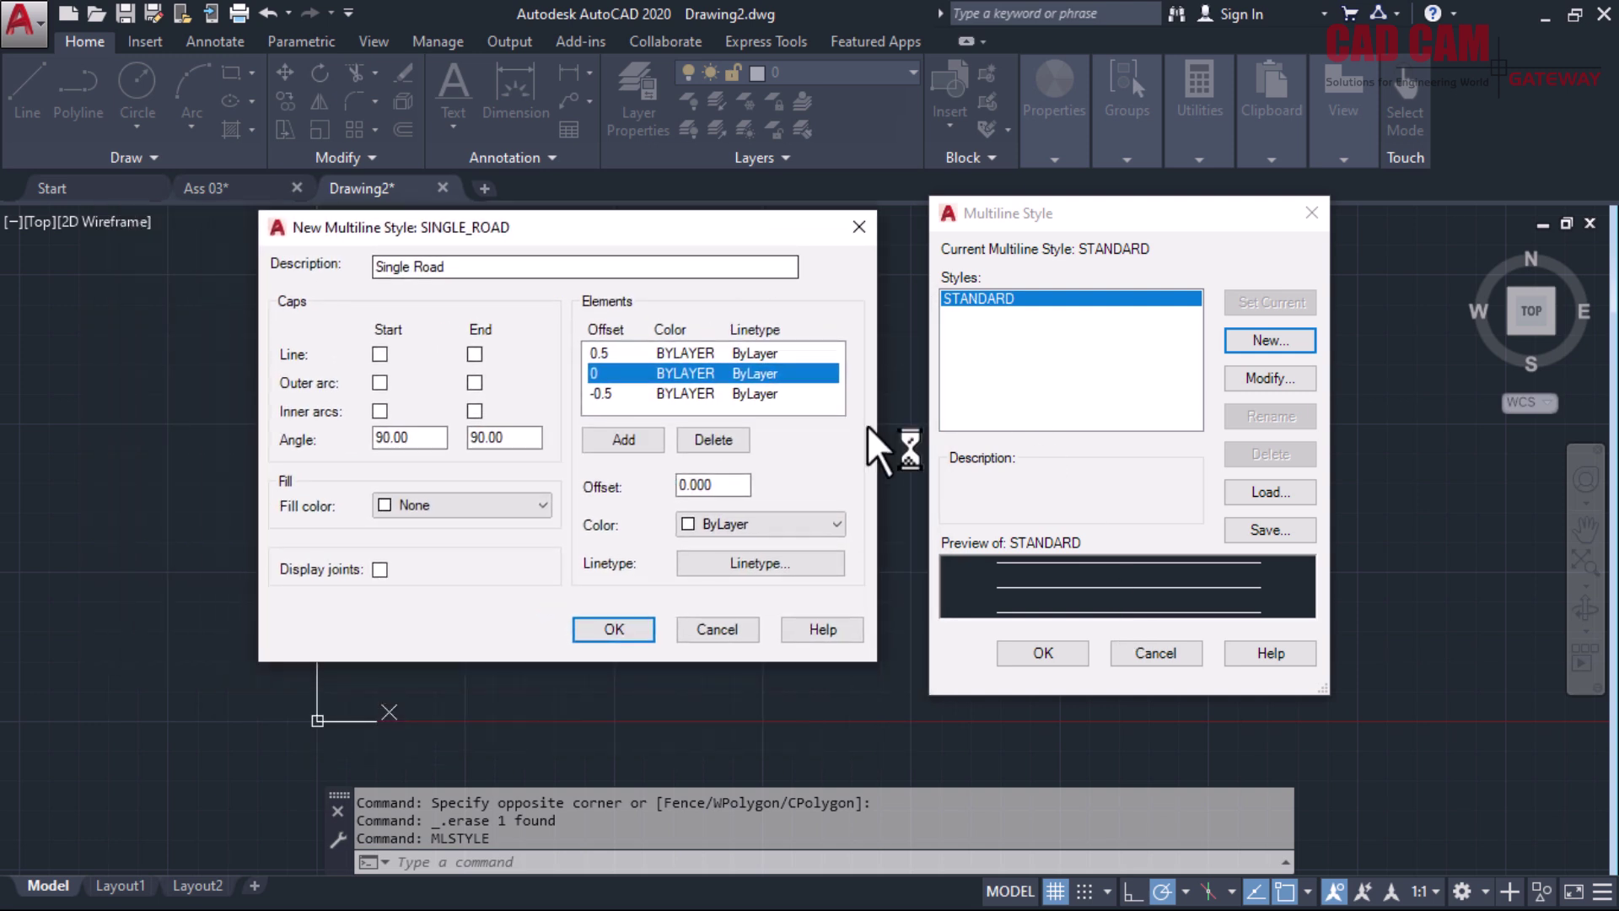
click(777, 561)
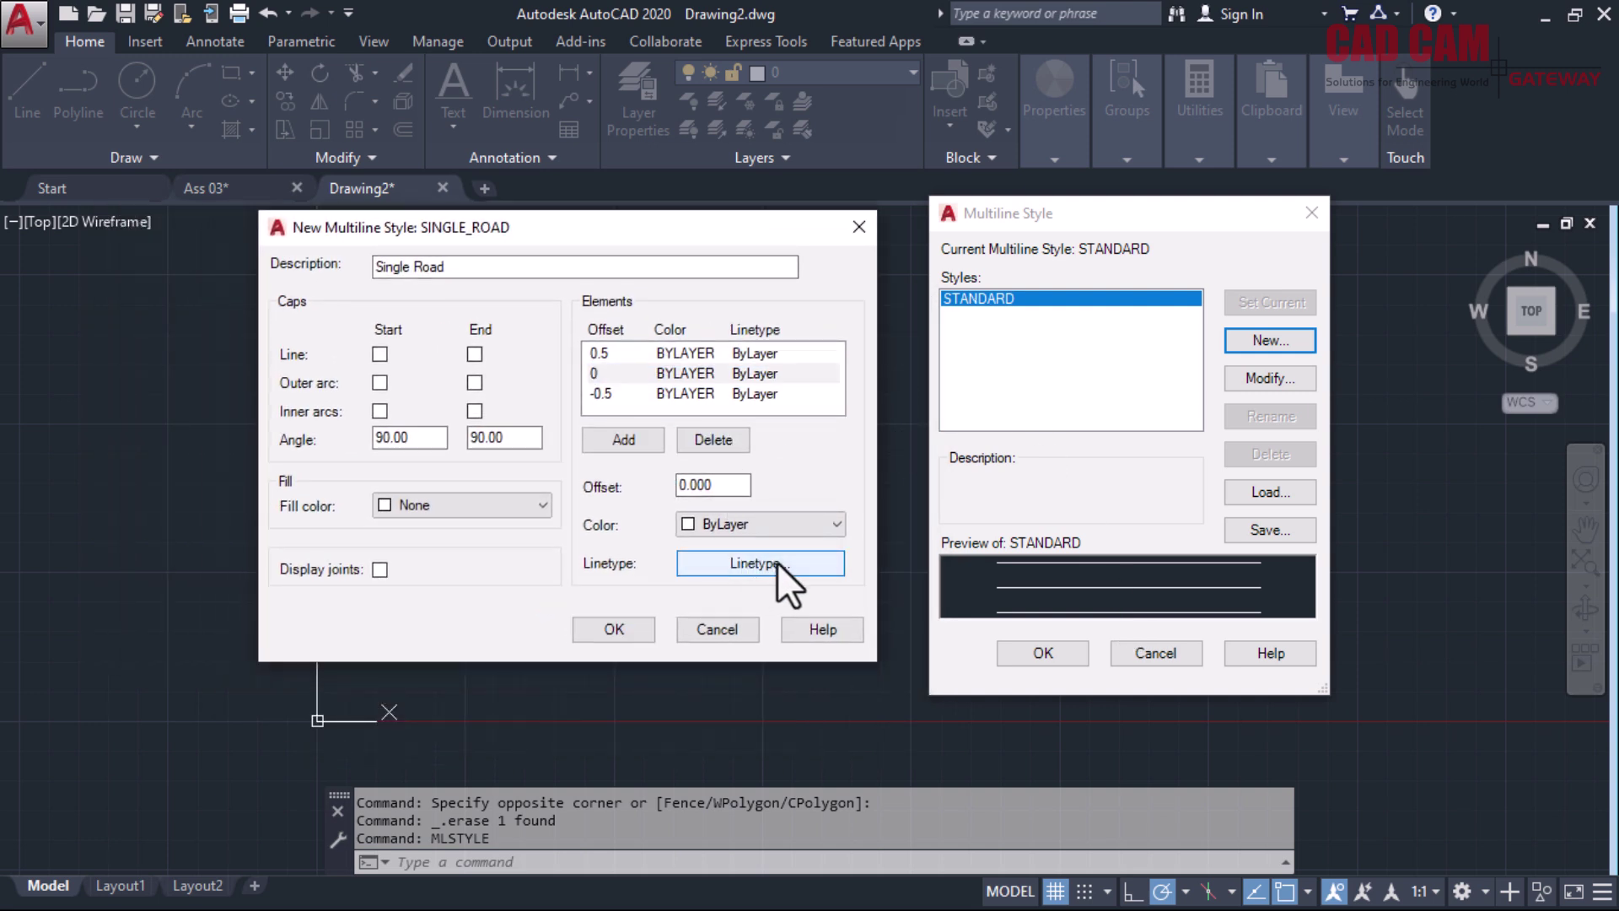
click(843, 594)
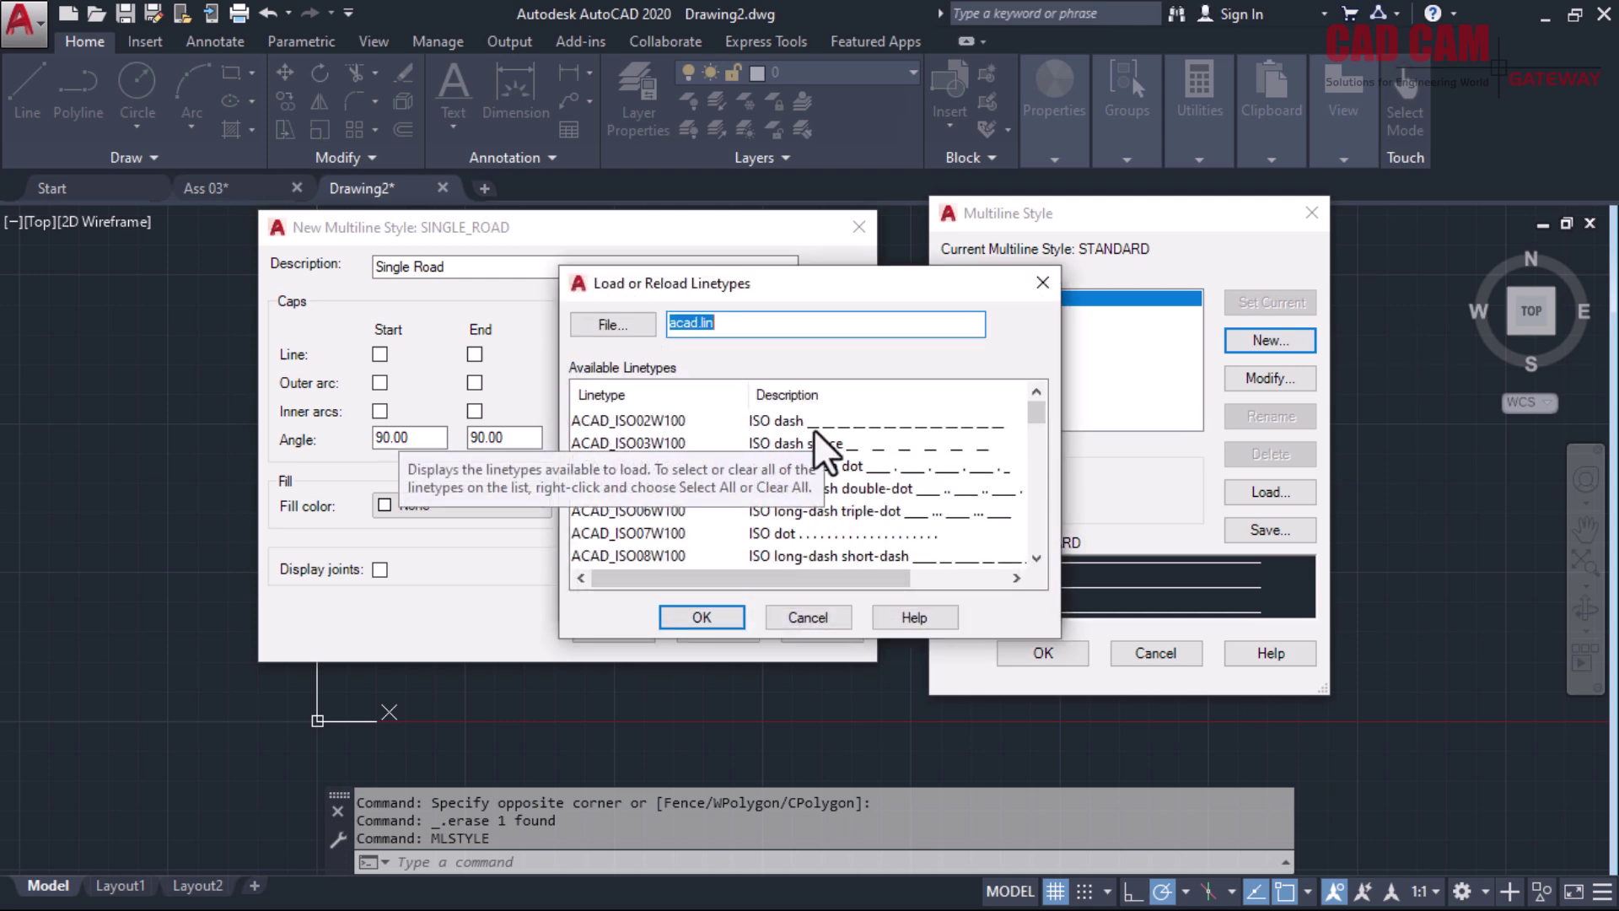
scroll(862, 431, down, 4)
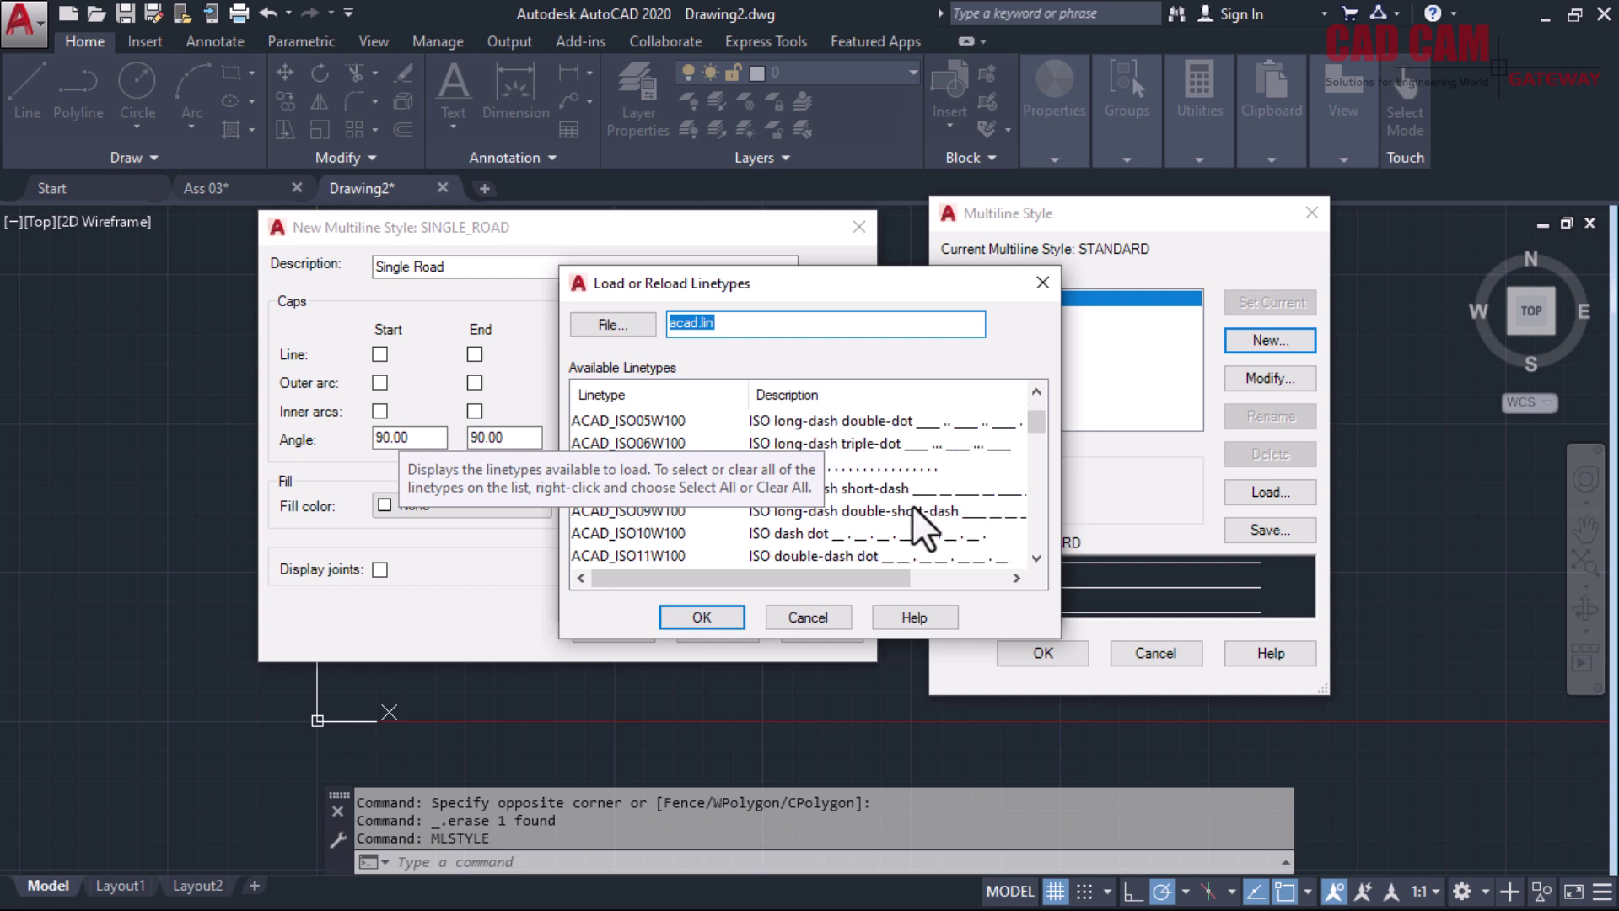
scroll(929, 528, down, 3)
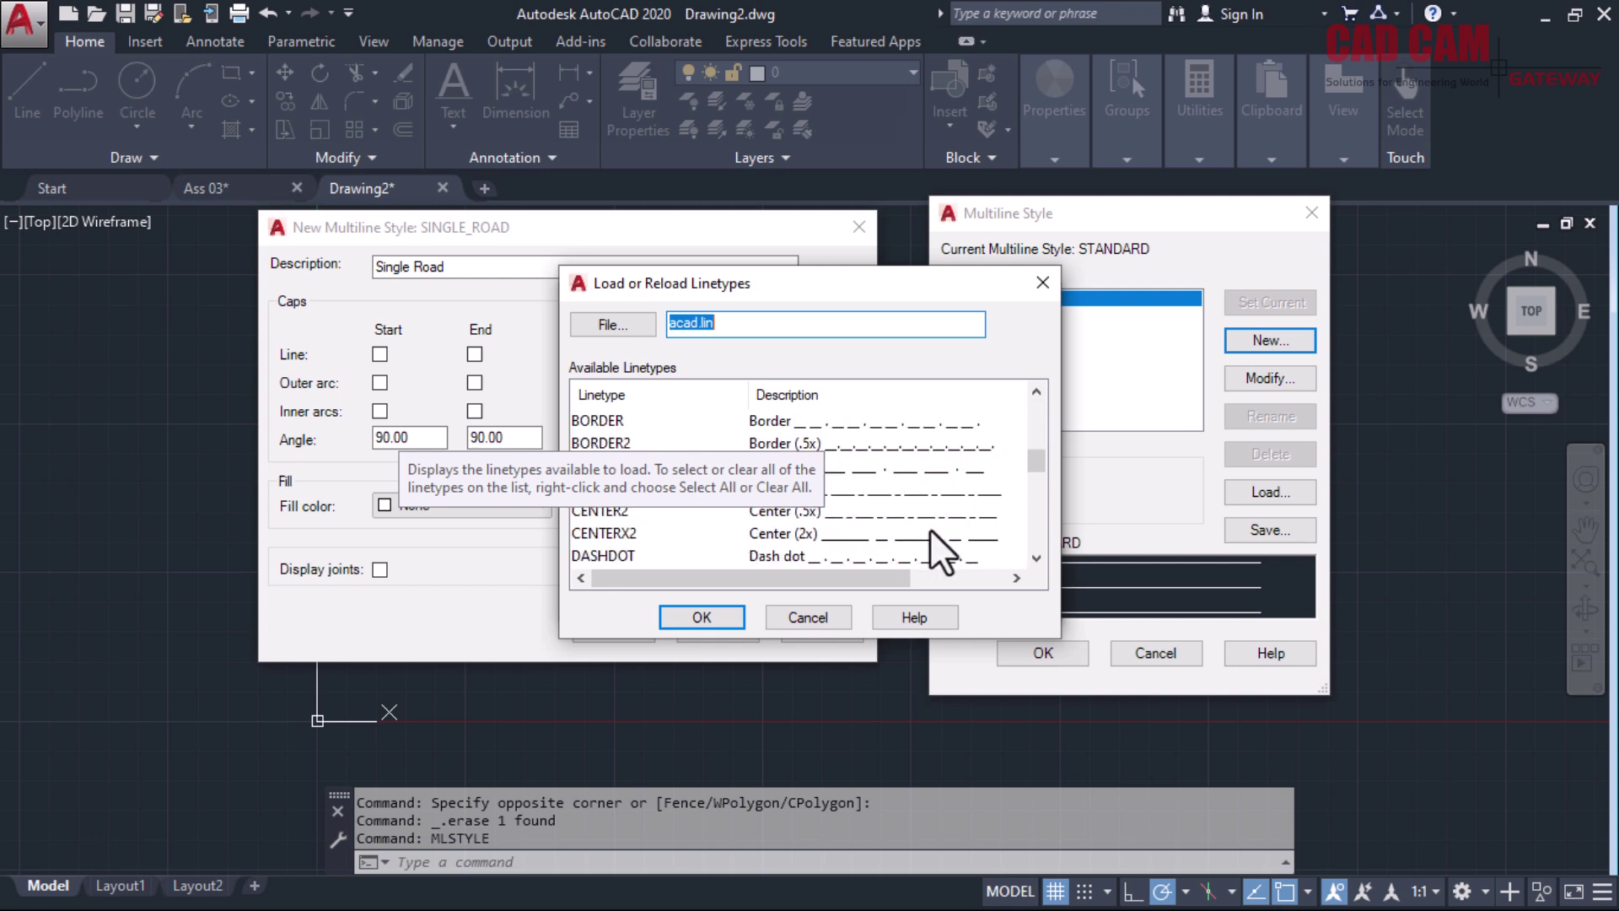
scroll(929, 529, down, 1)
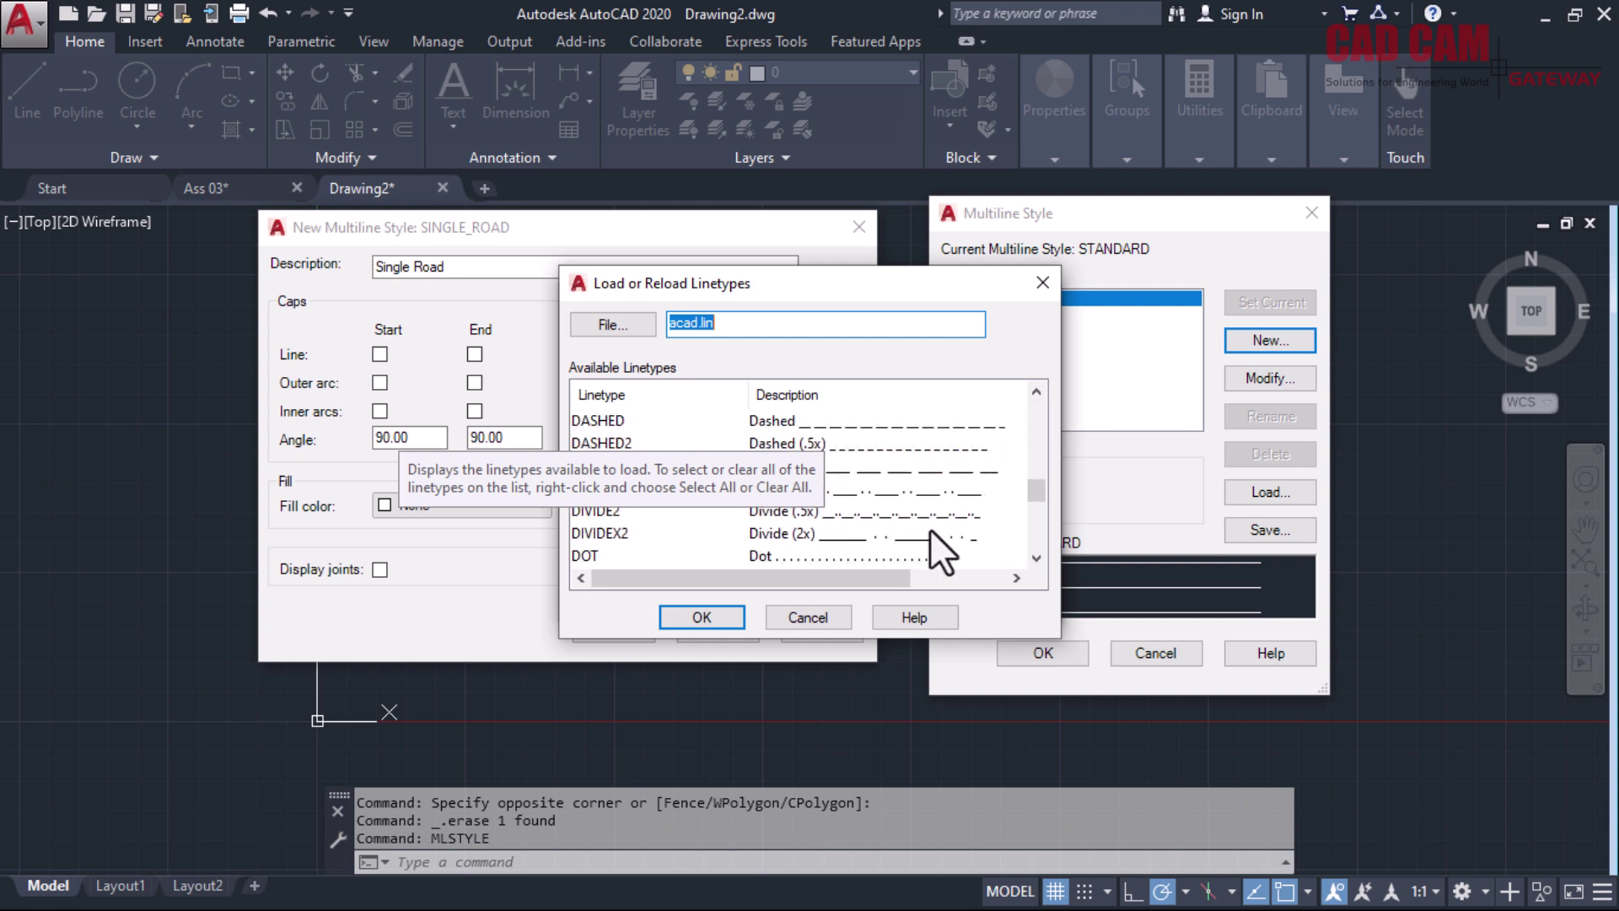
scroll(905, 519, down, 2)
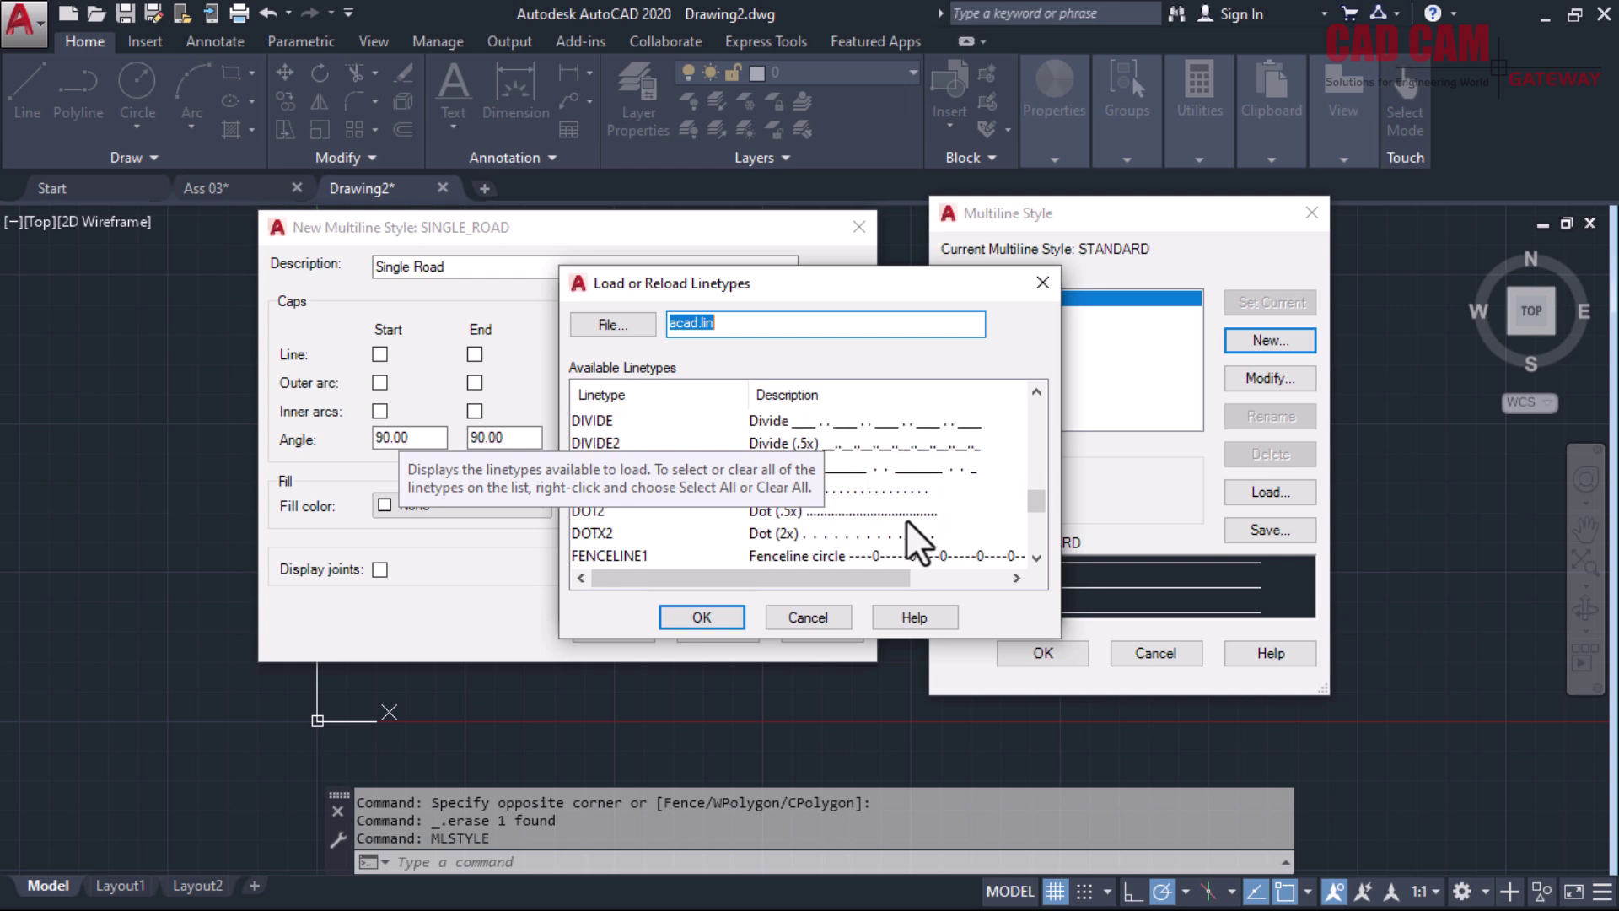
scroll(934, 533, down, 1)
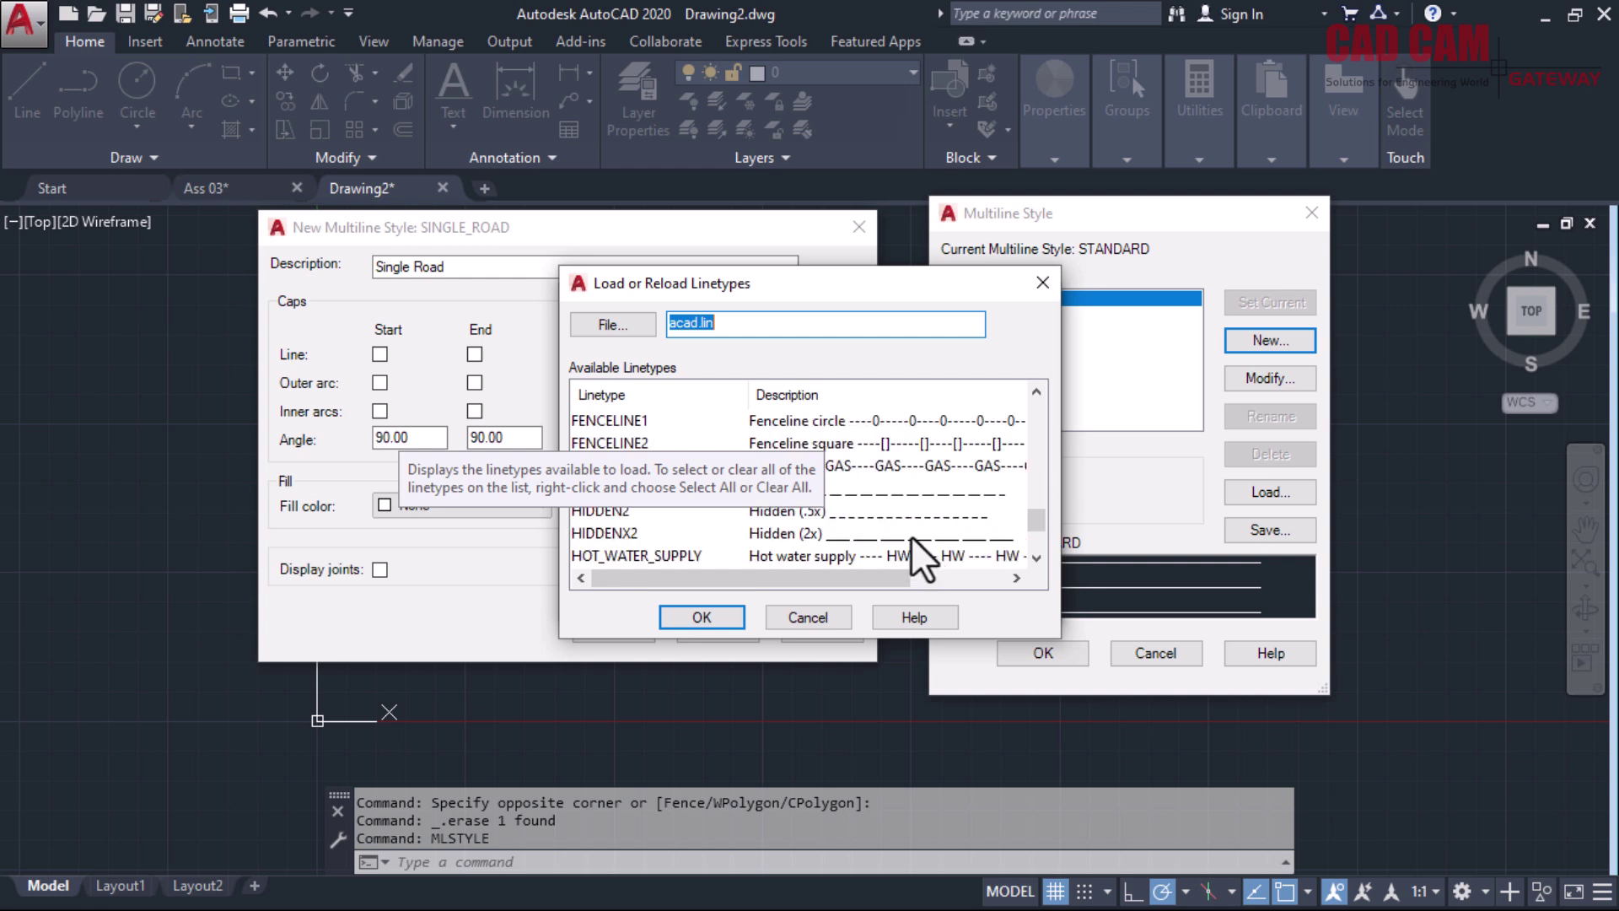
scroll(909, 534, down, 2)
scroll(903, 531, up, 10)
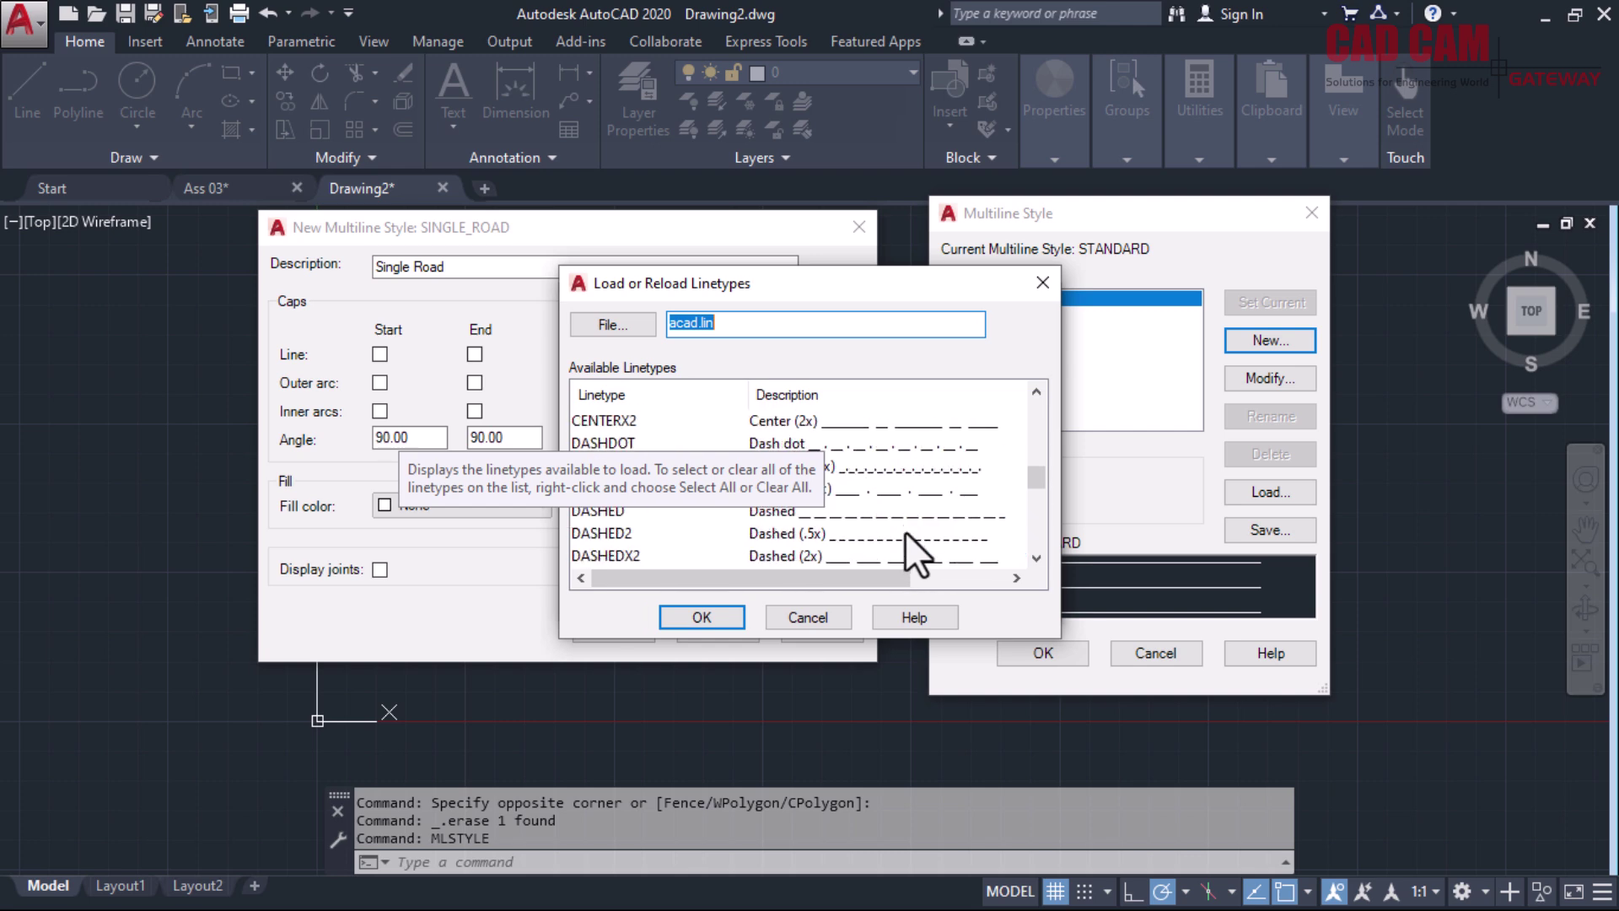
click(882, 421)
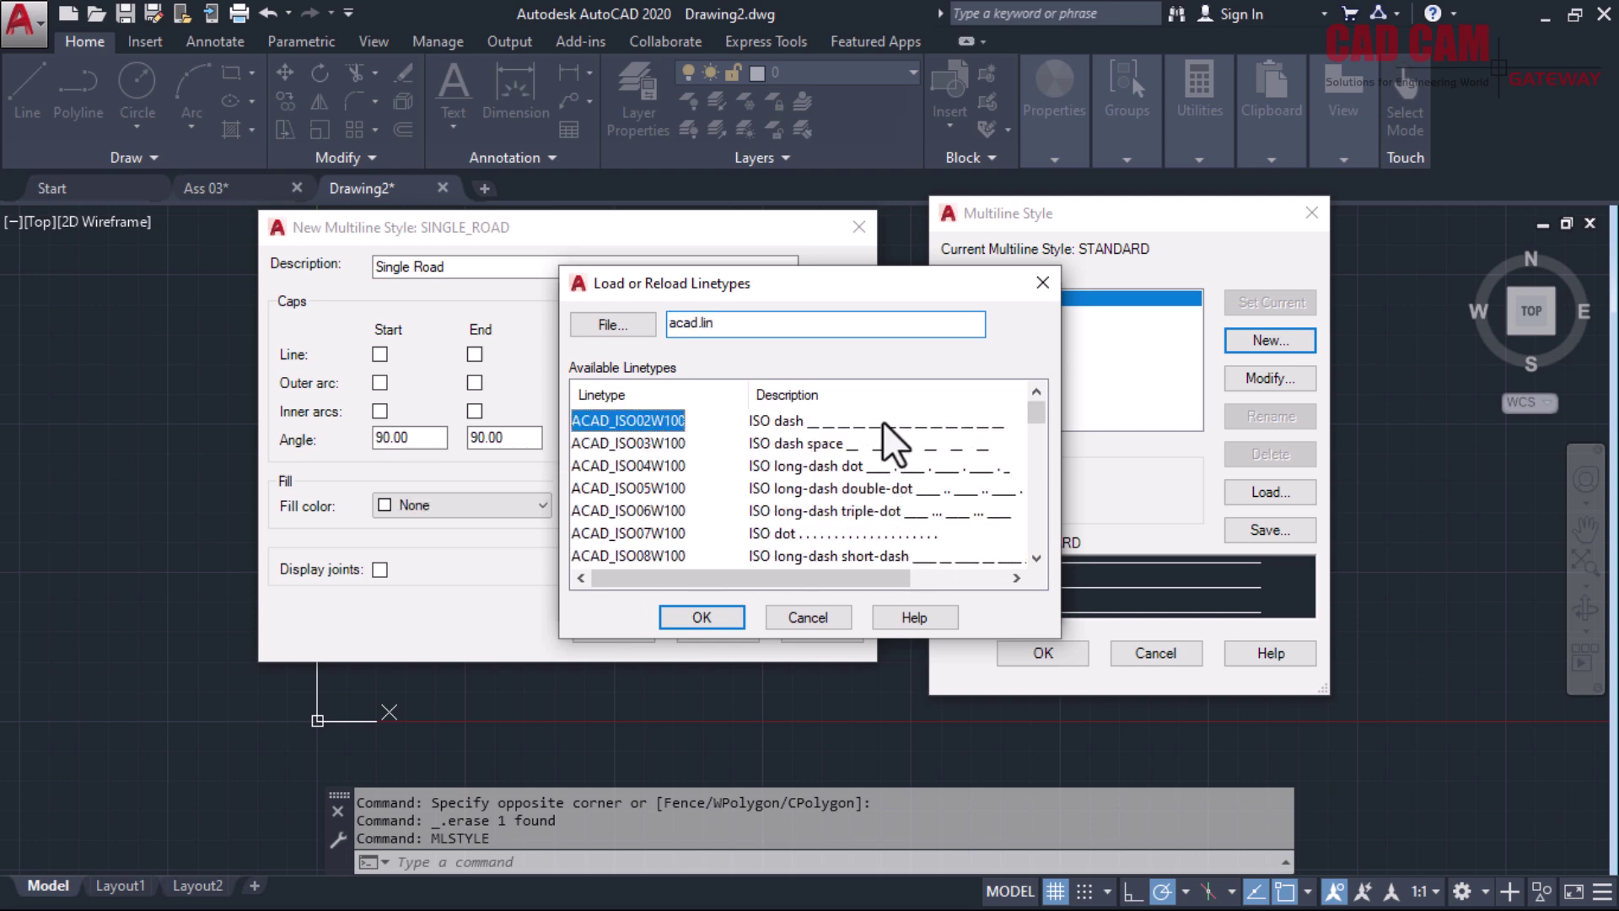
click(704, 616)
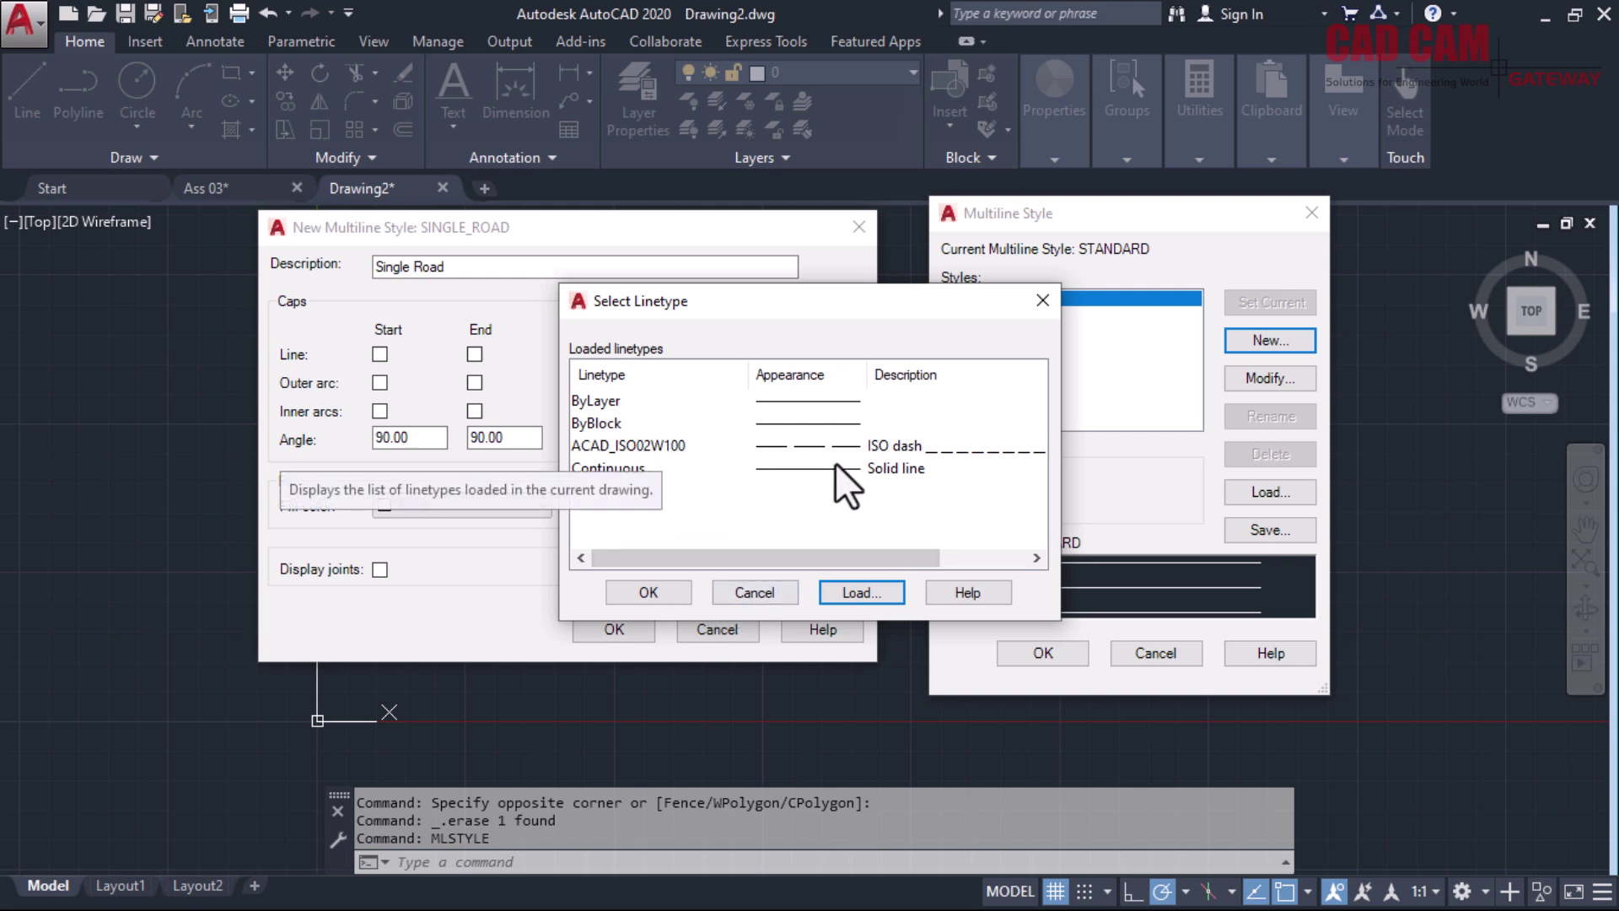
Assign the ACAD_ISO02W100 linetype and the colour Yellow to the centre element, and accept the SINGLE_ROAD style
click(650, 442)
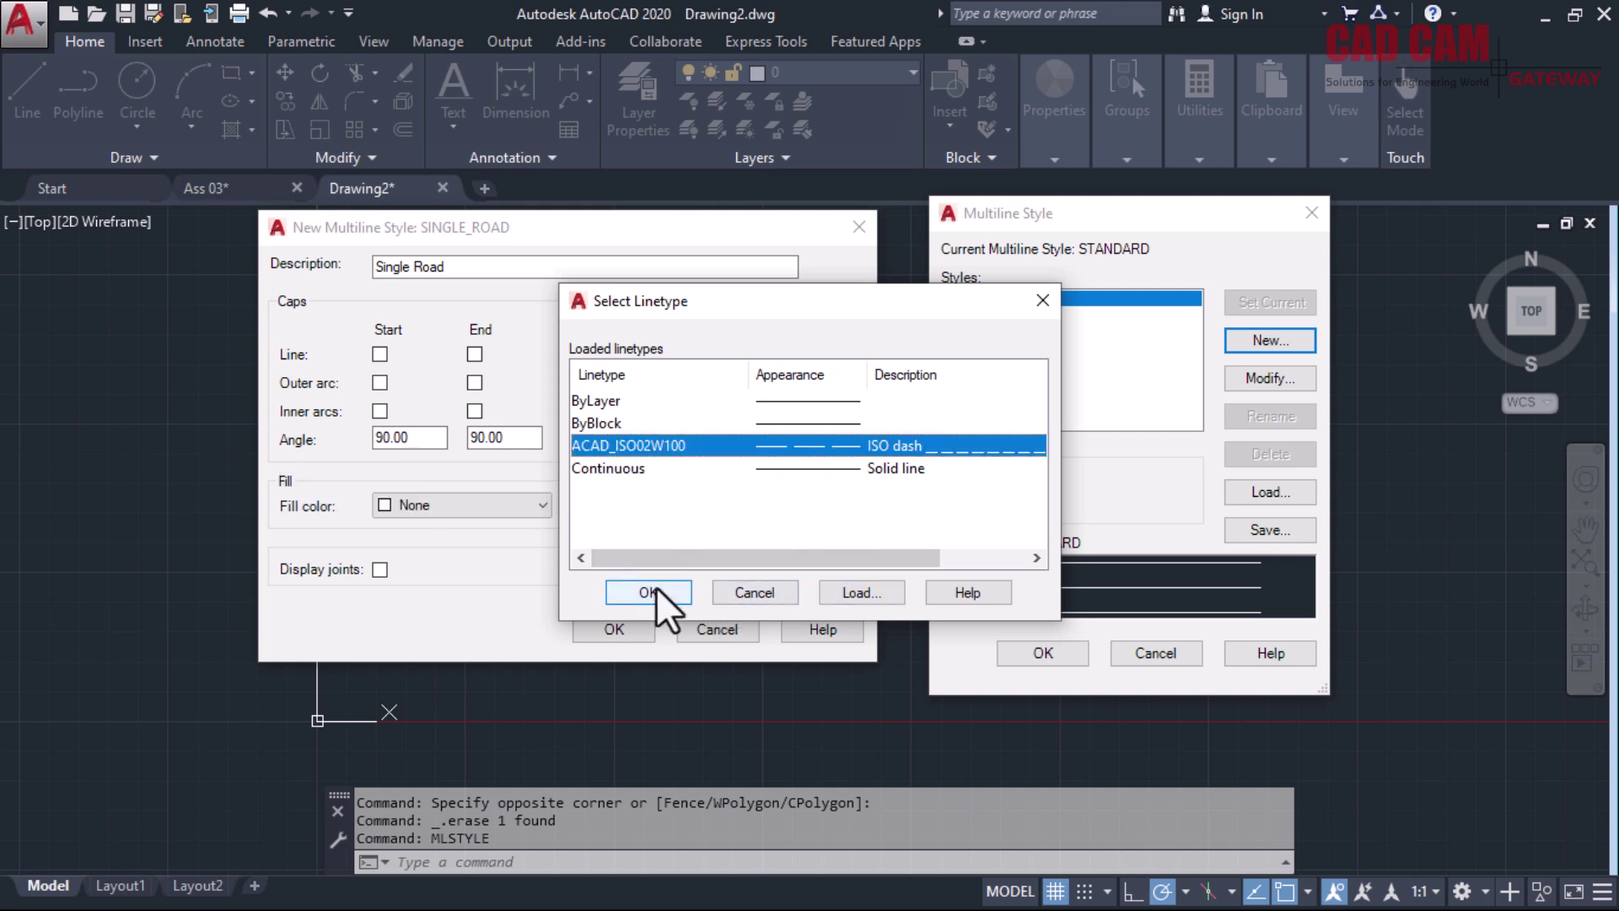
click(653, 592)
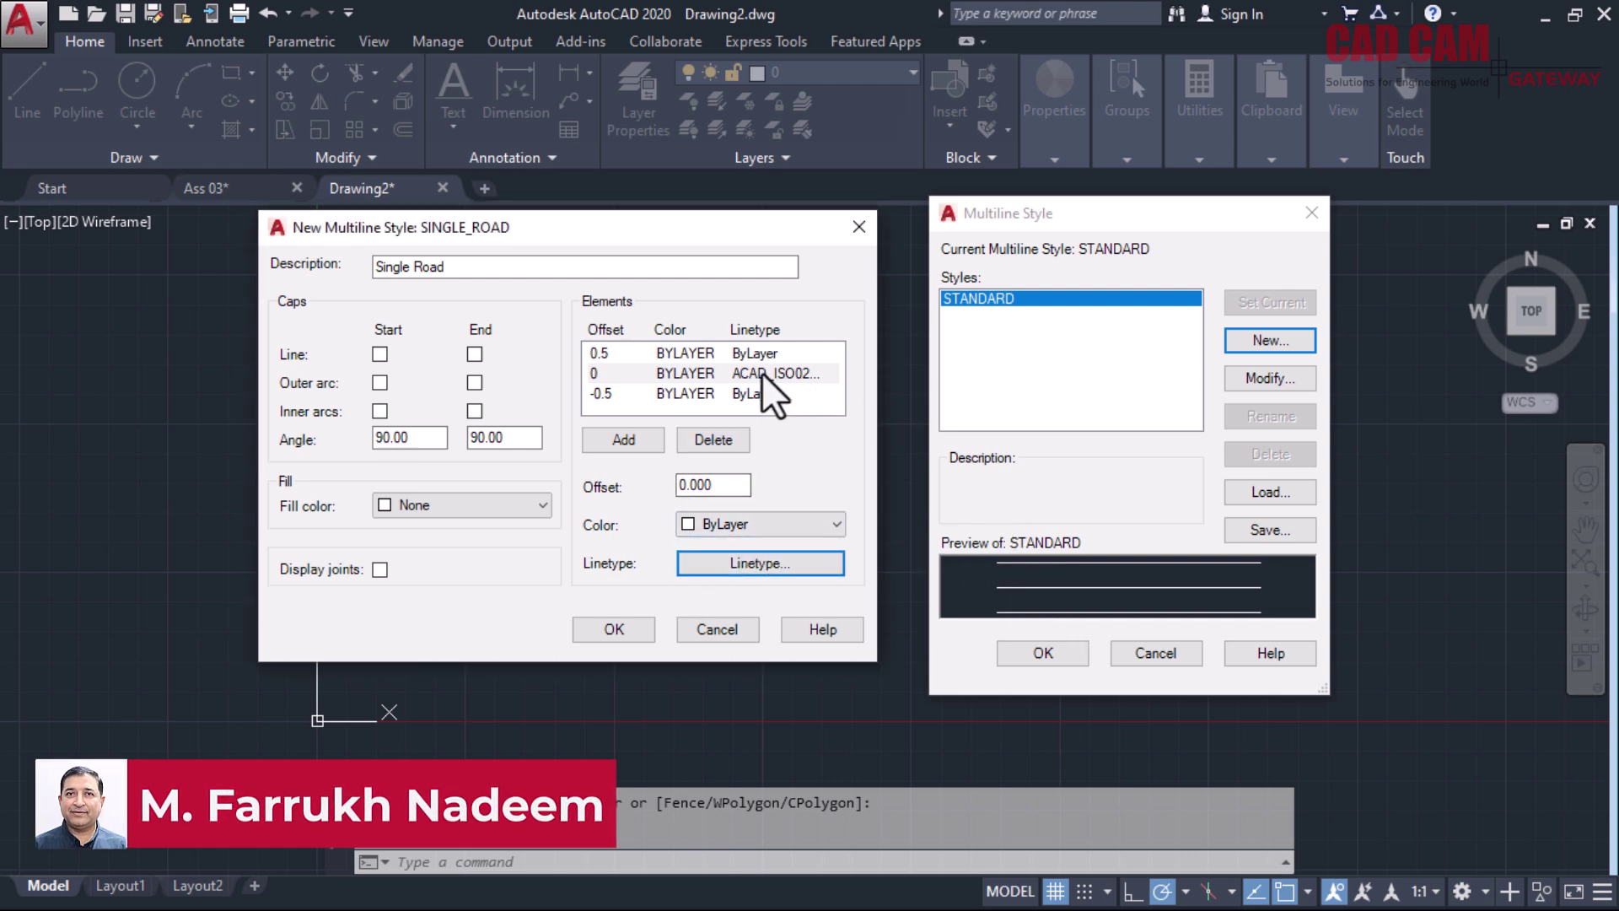
click(762, 524)
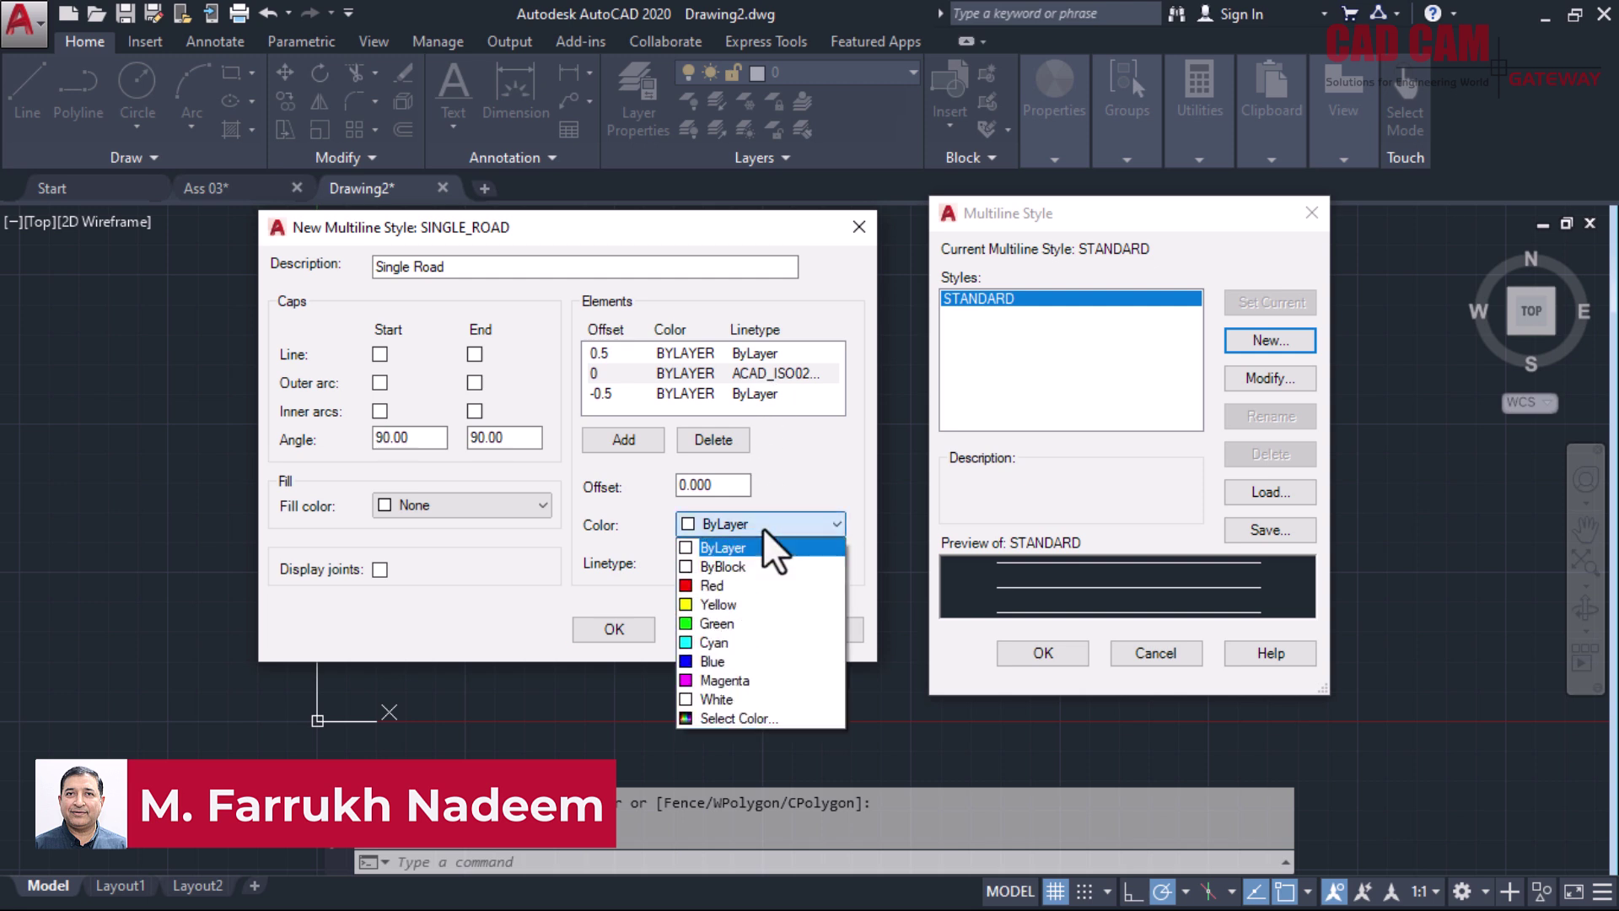
click(736, 602)
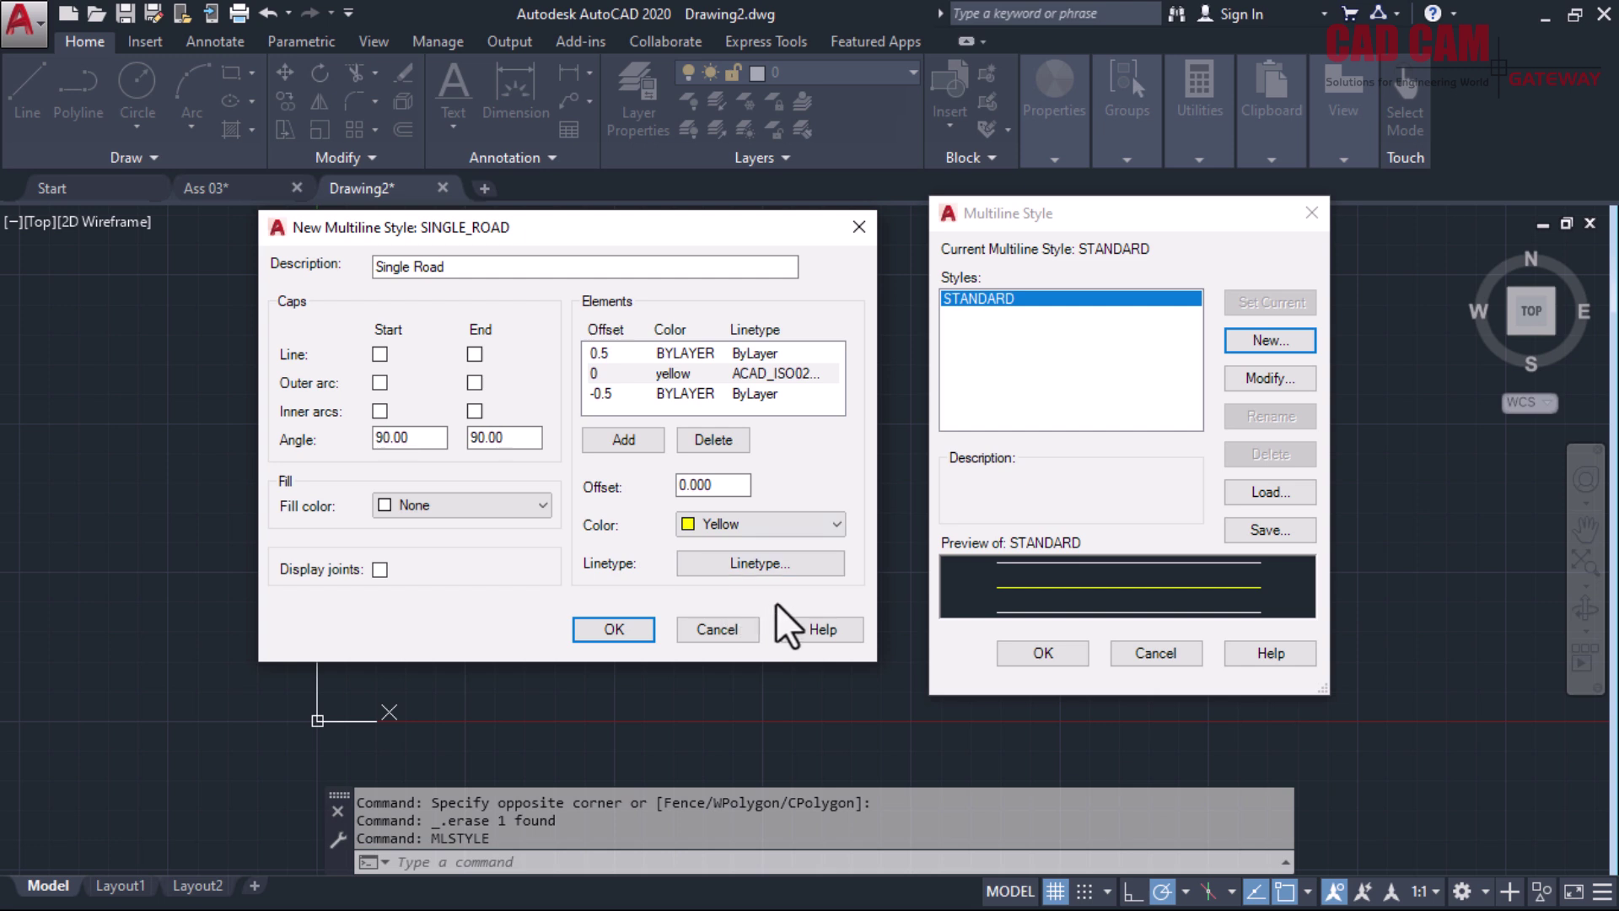
click(614, 629)
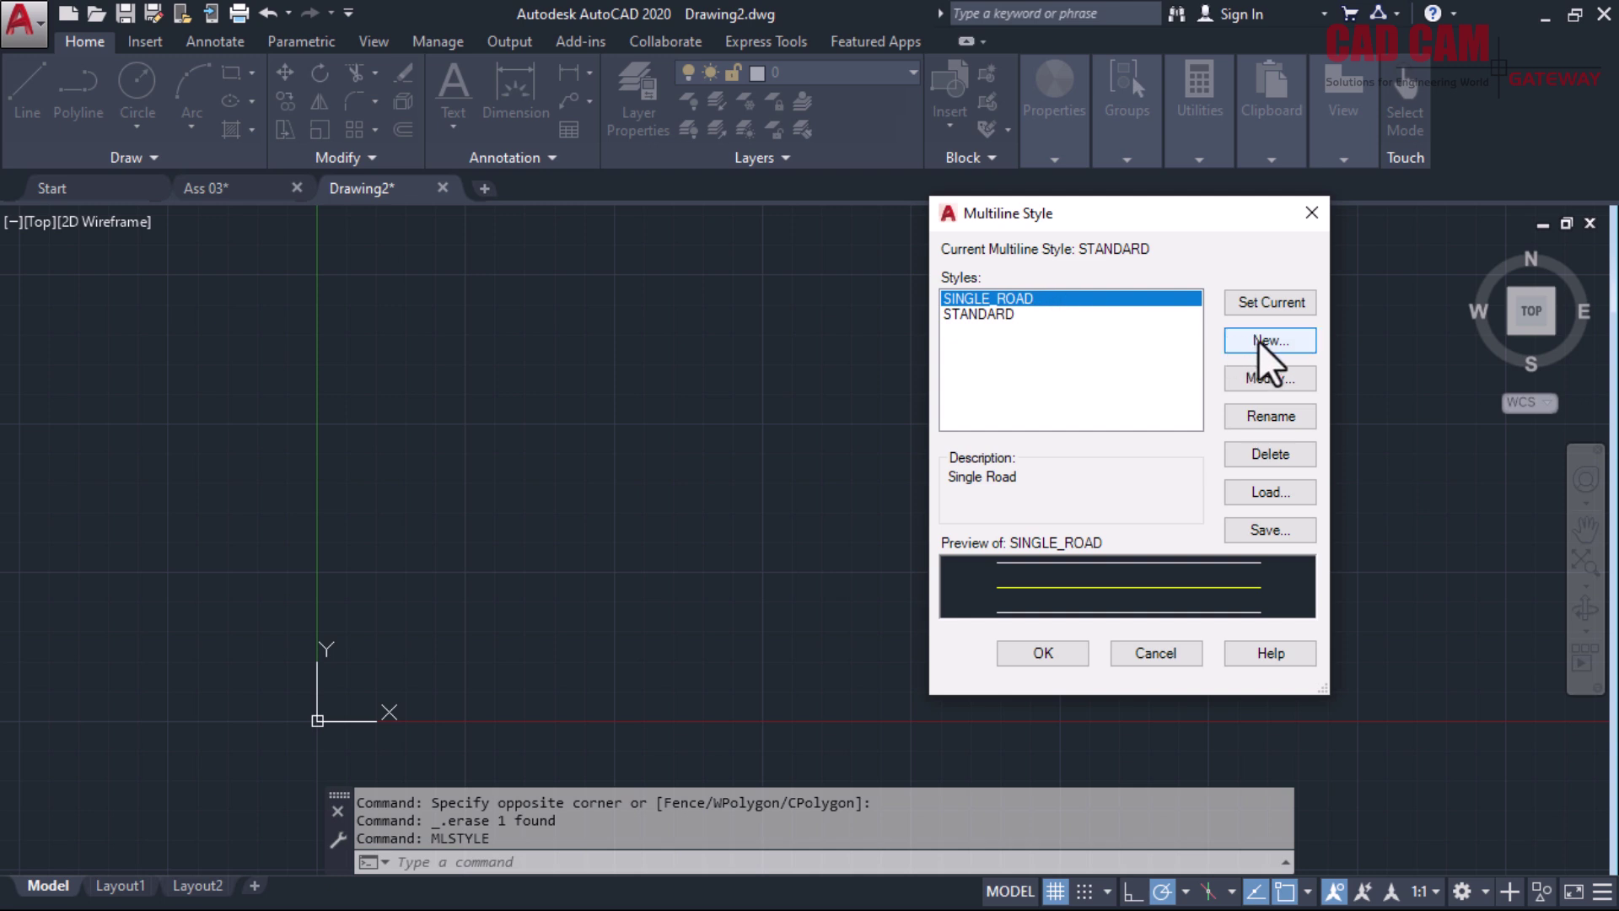
Create a second multiline style named Double_Road, starting from STANDARD
click(976, 314)
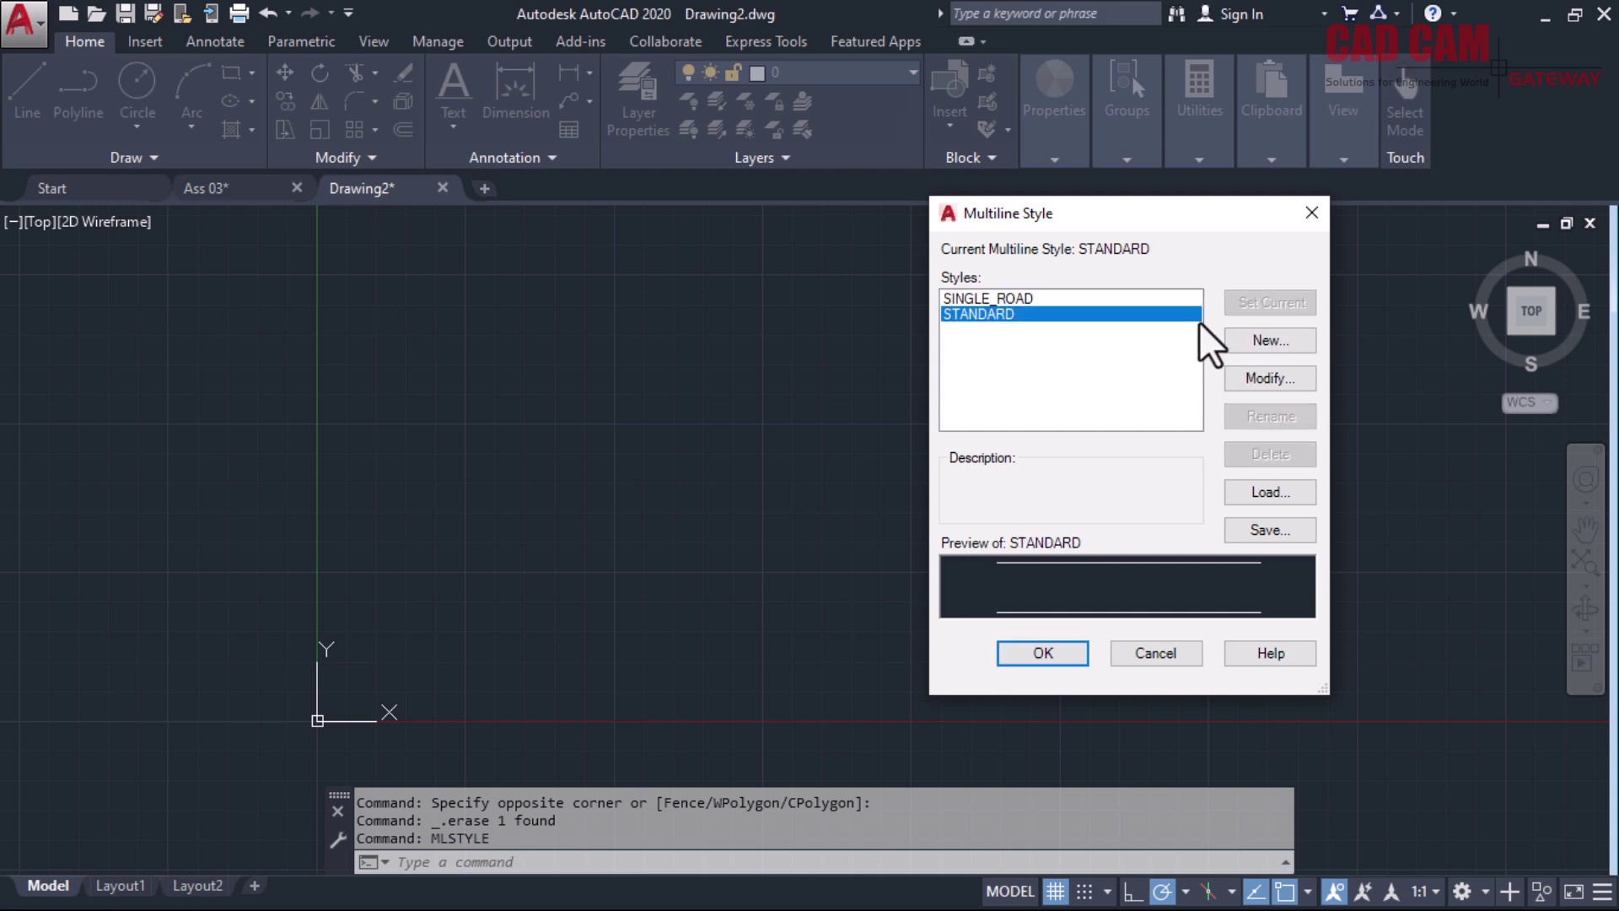
click(1262, 337)
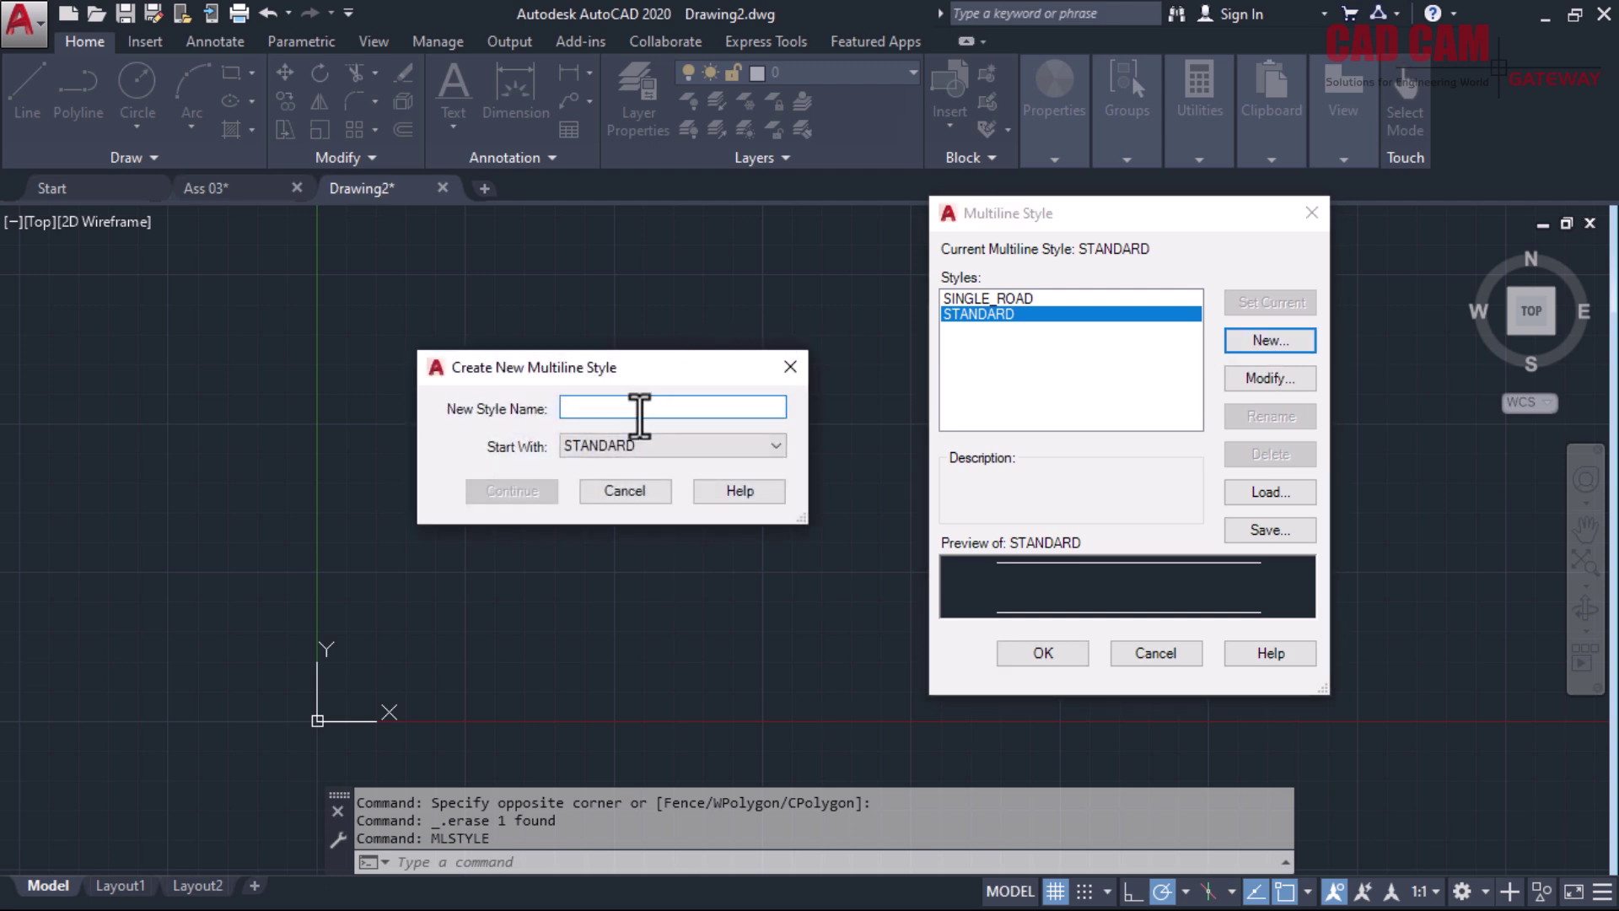
text(Double_Road)
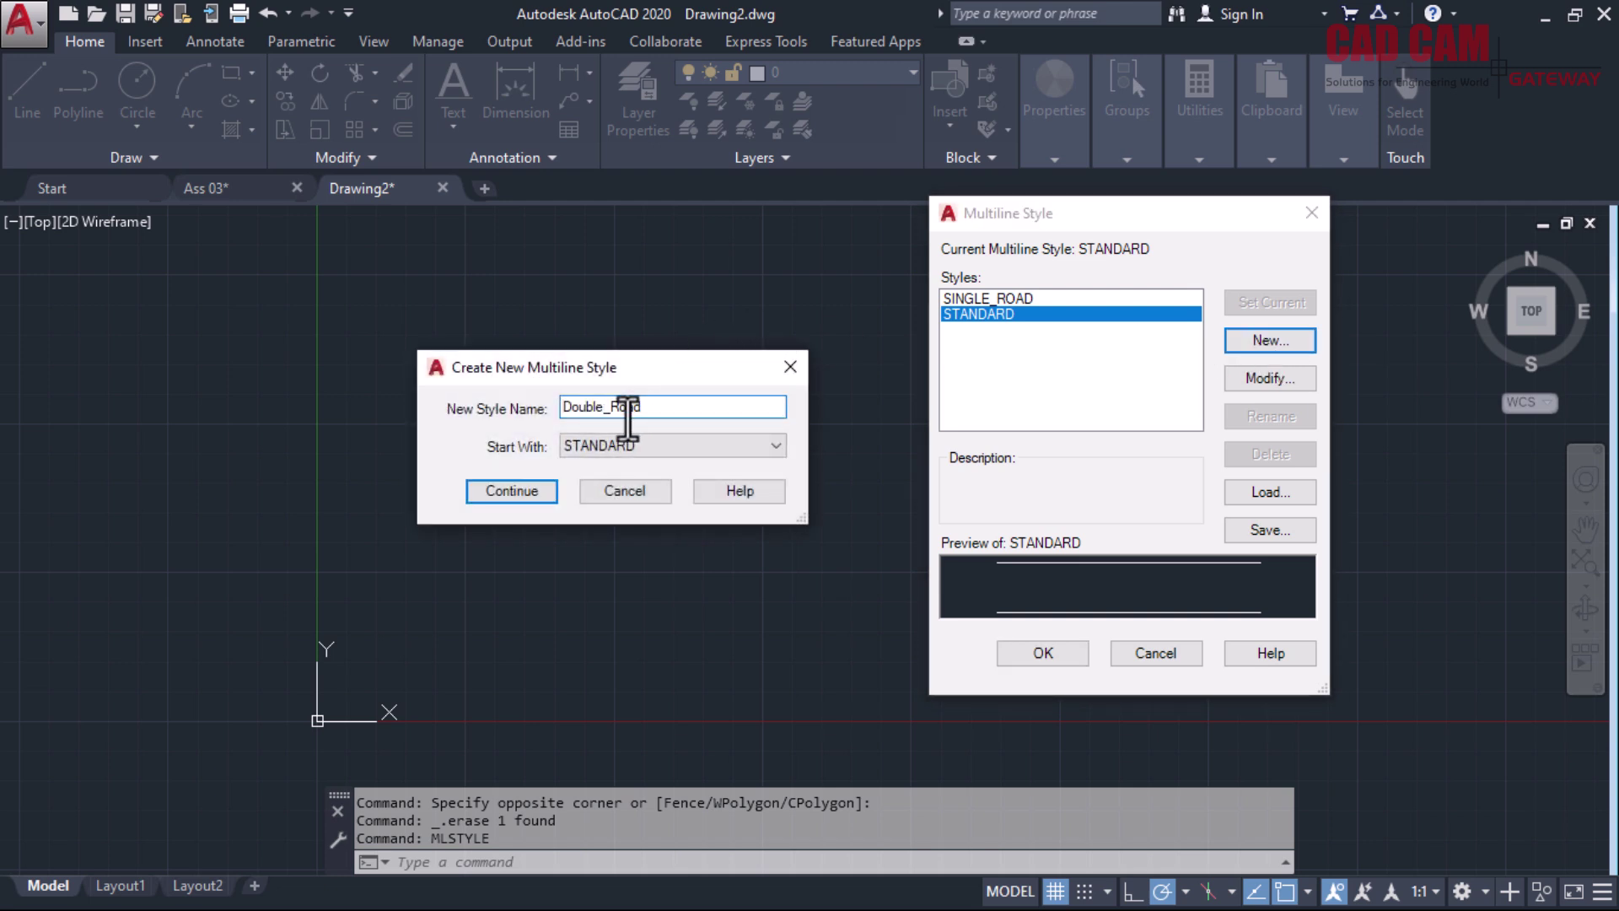
click(514, 494)
drag(636, 225, 521, 210)
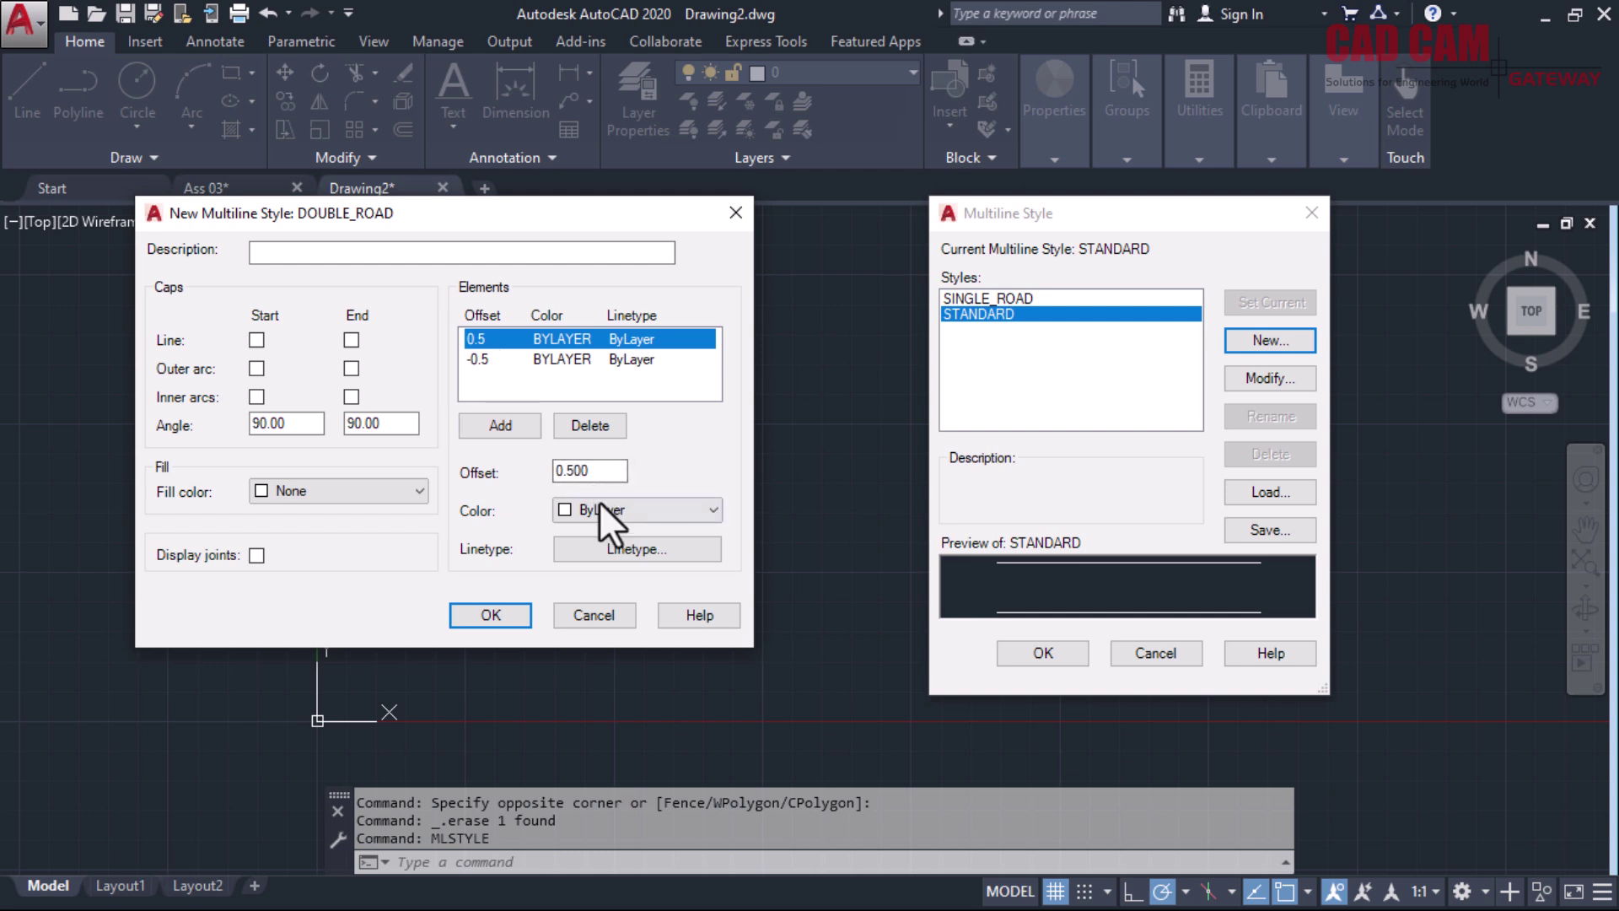
Add a centre element at offset 0 to the DOUBLE_ROAD style, keeping the upper edge element at offset 0.5
drag(607, 469, 519, 466)
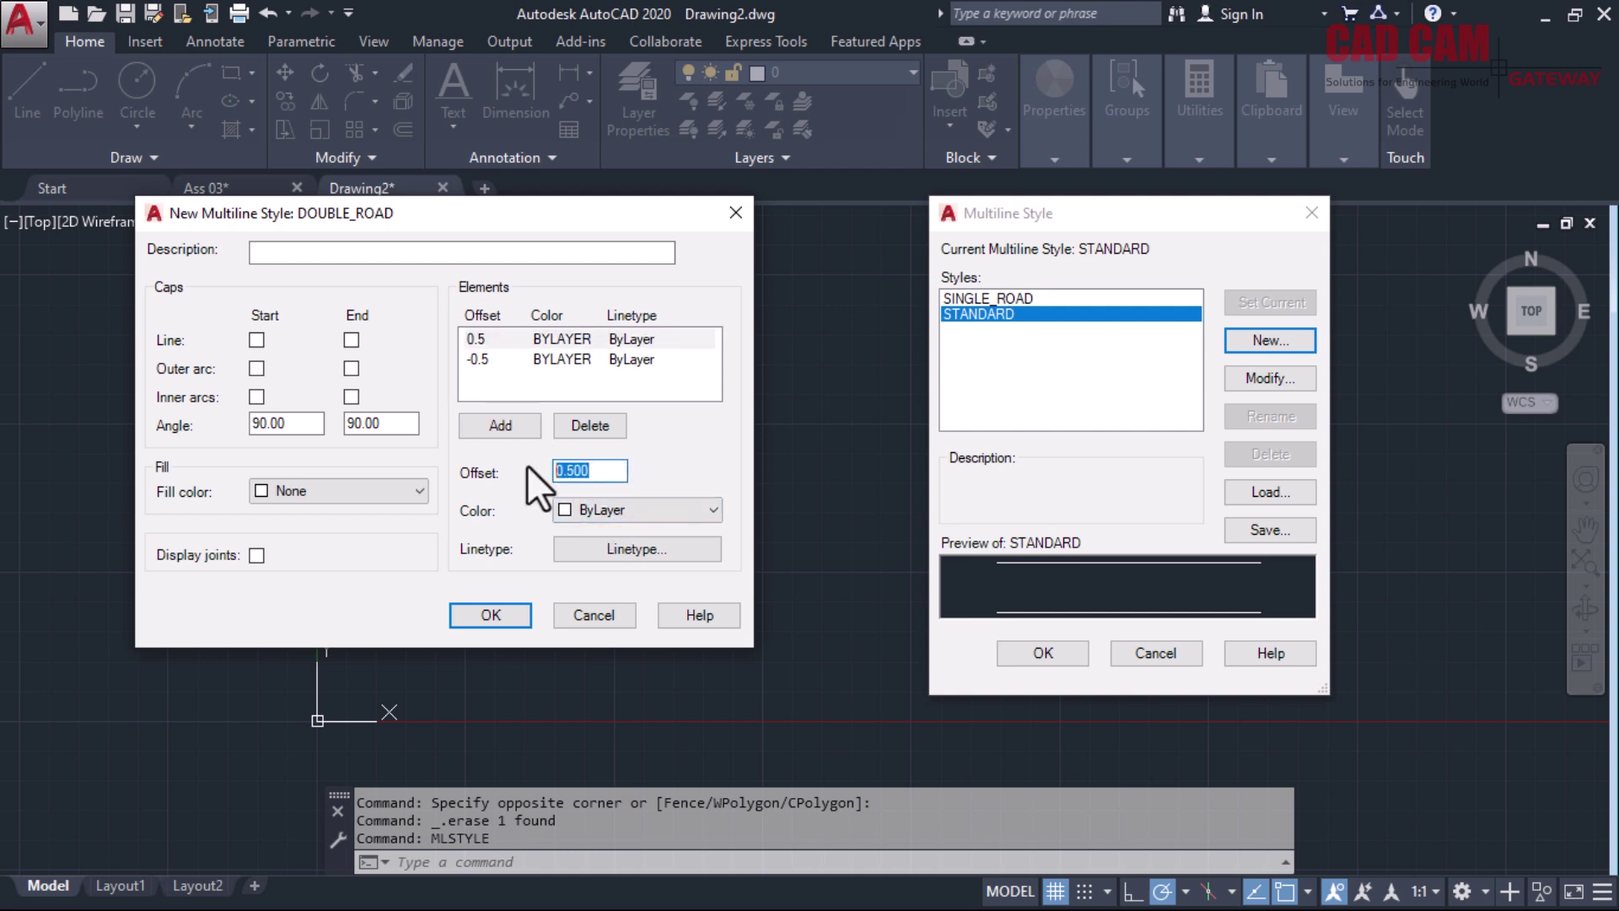
text(0)
drag(560, 470, 485, 457)
text(.5)
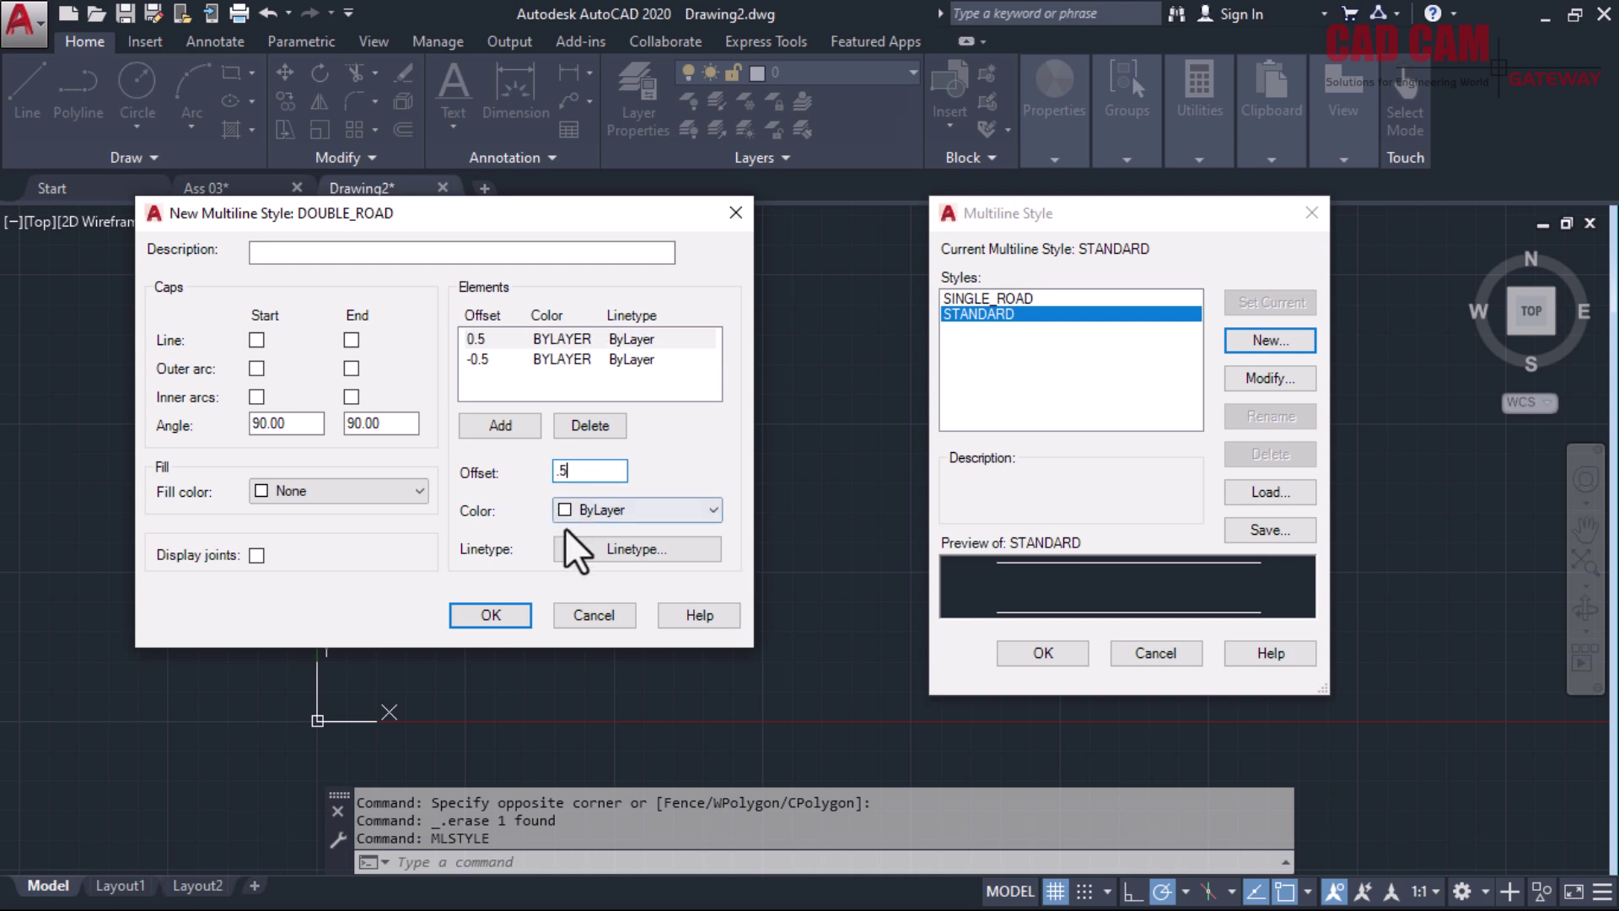
click(503, 427)
drag(590, 469, 548, 463)
click(495, 425)
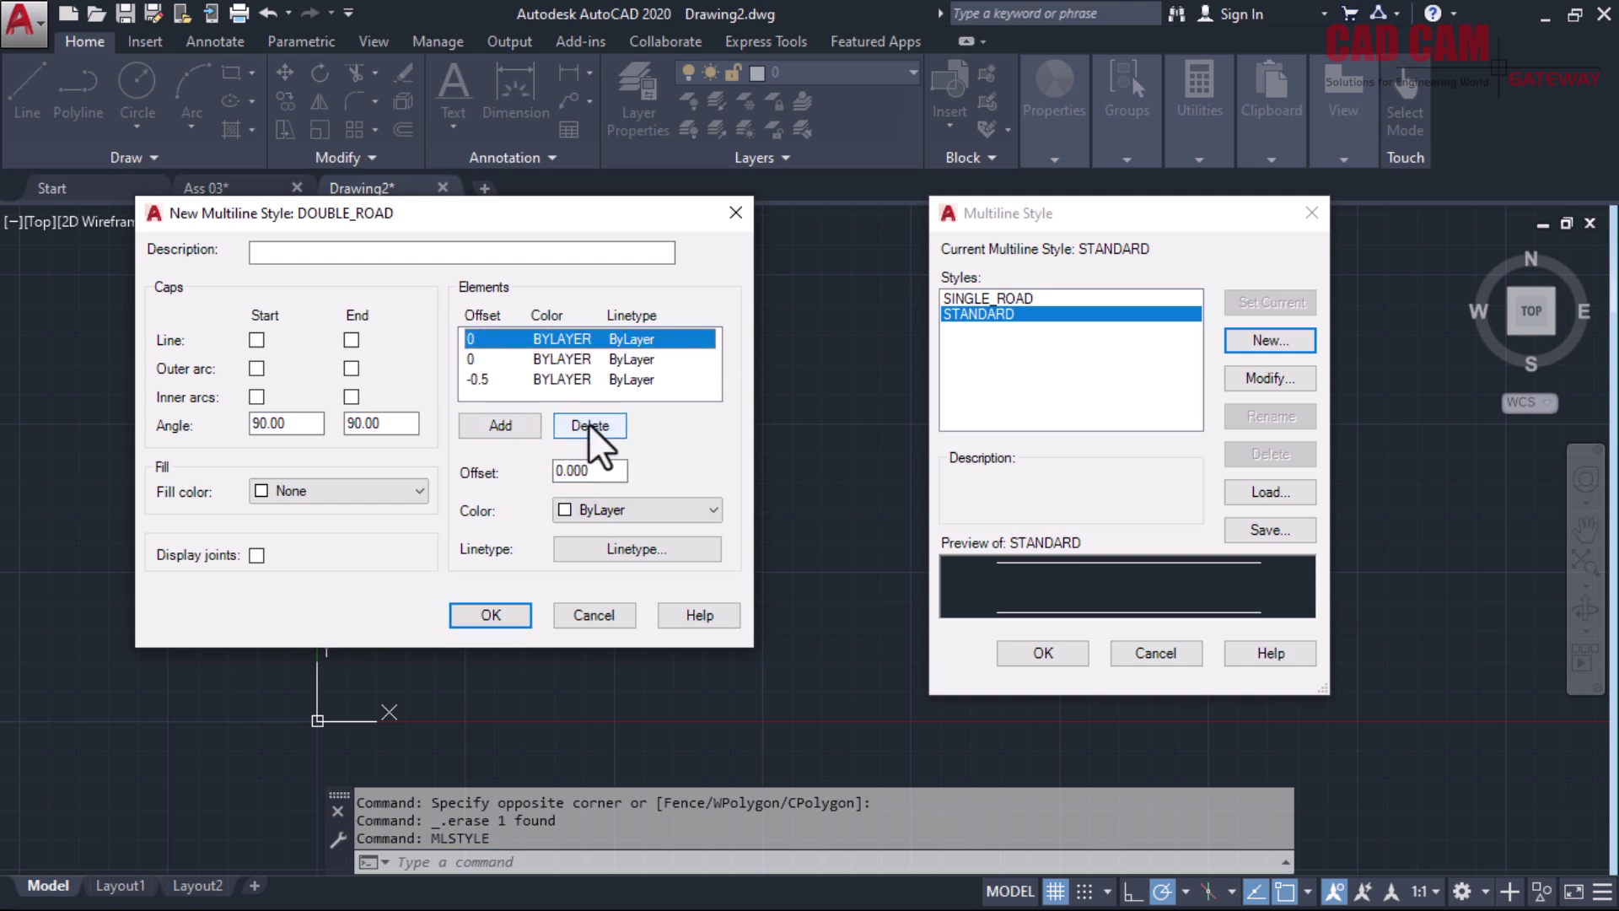
click(505, 360)
drag(619, 469, 558, 469)
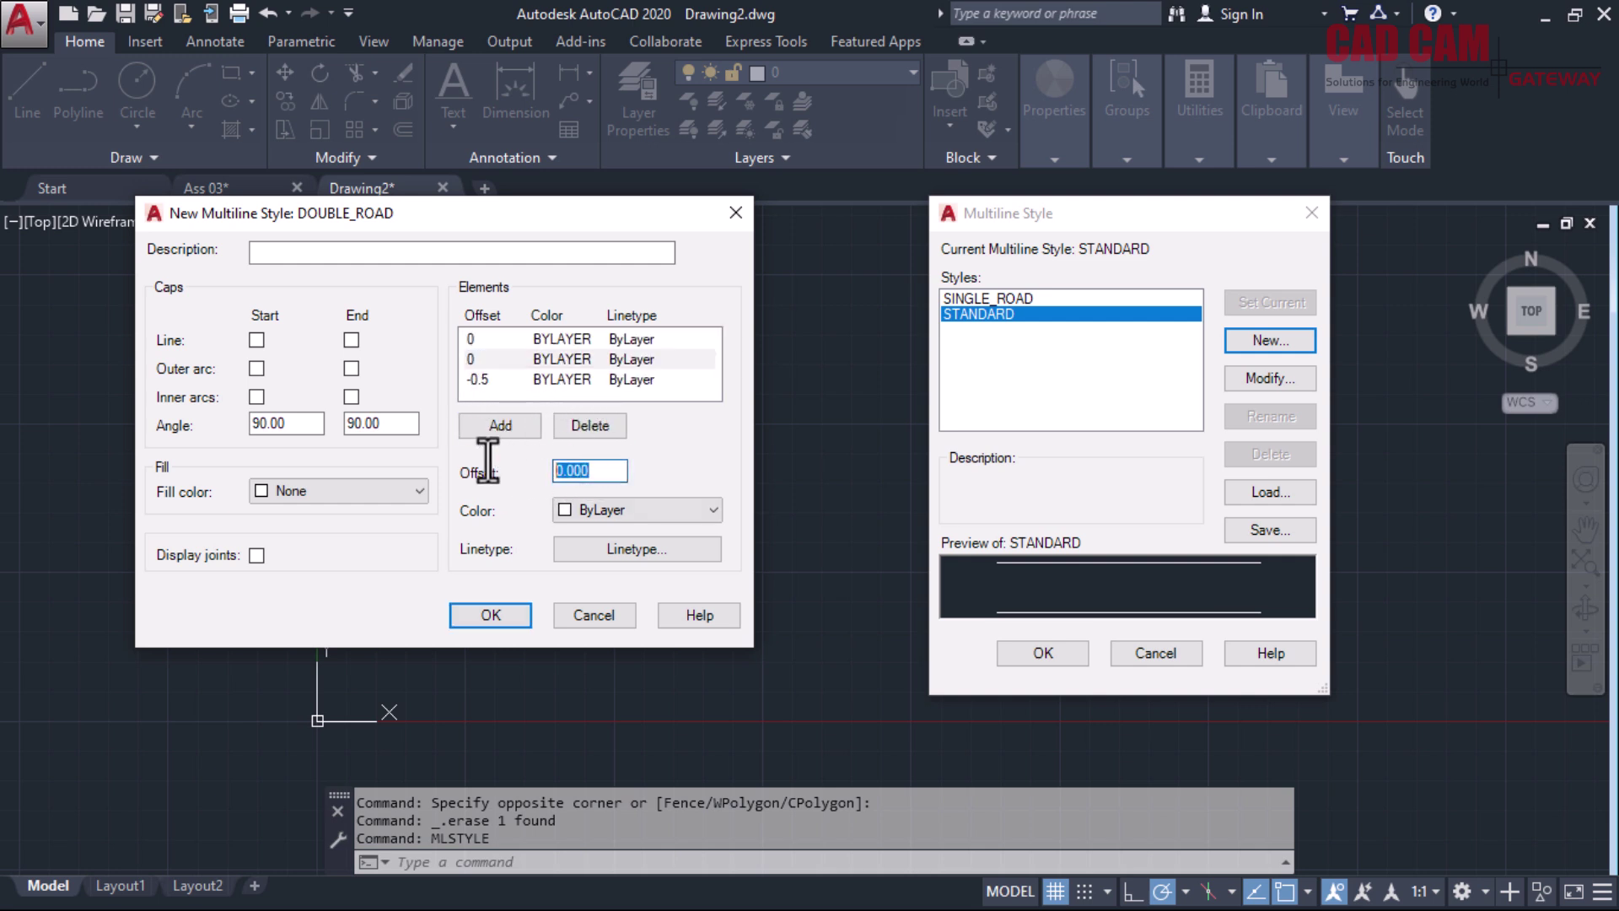
text(.5)
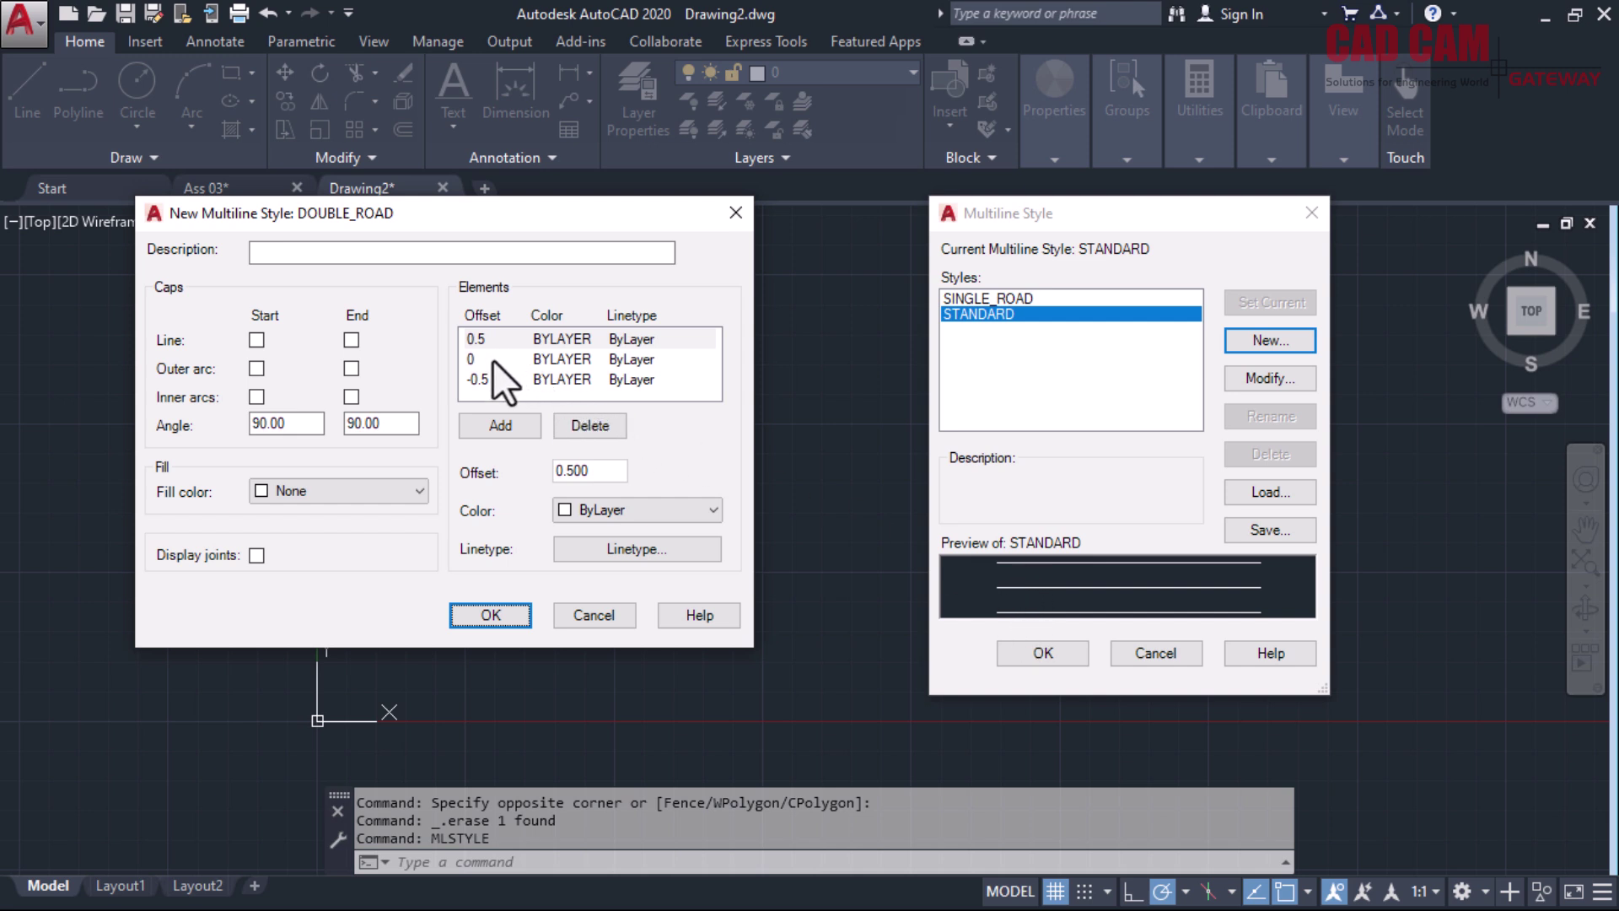
Add another element at offset 0.25 to the DOUBLE_ROAD style and accept the style
click(505, 423)
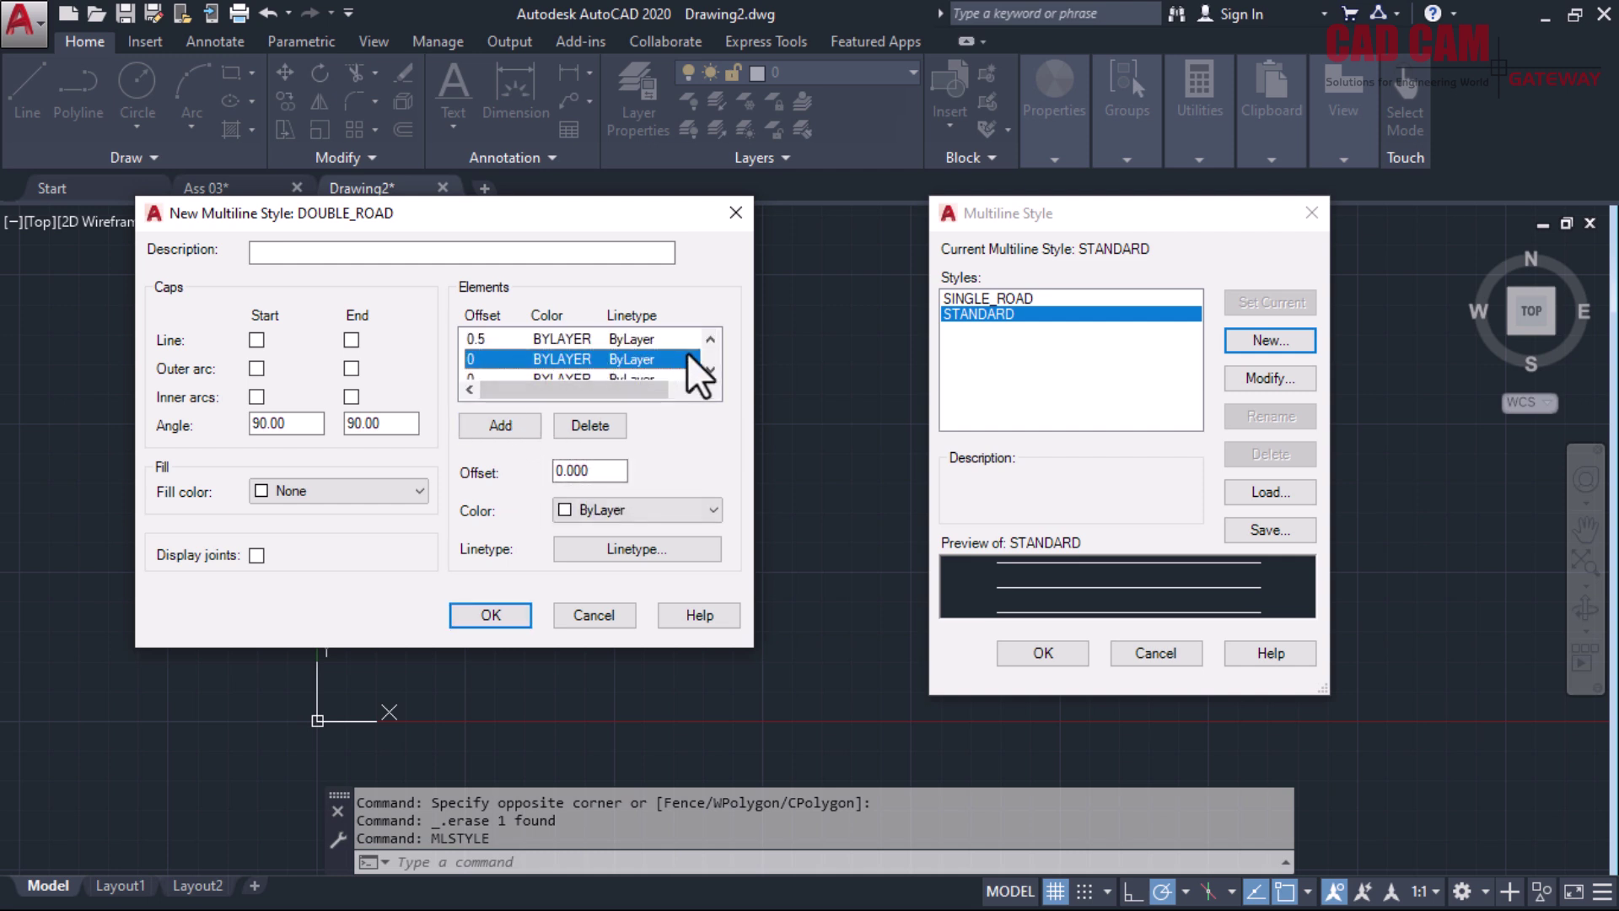
drag(624, 471, 497, 474)
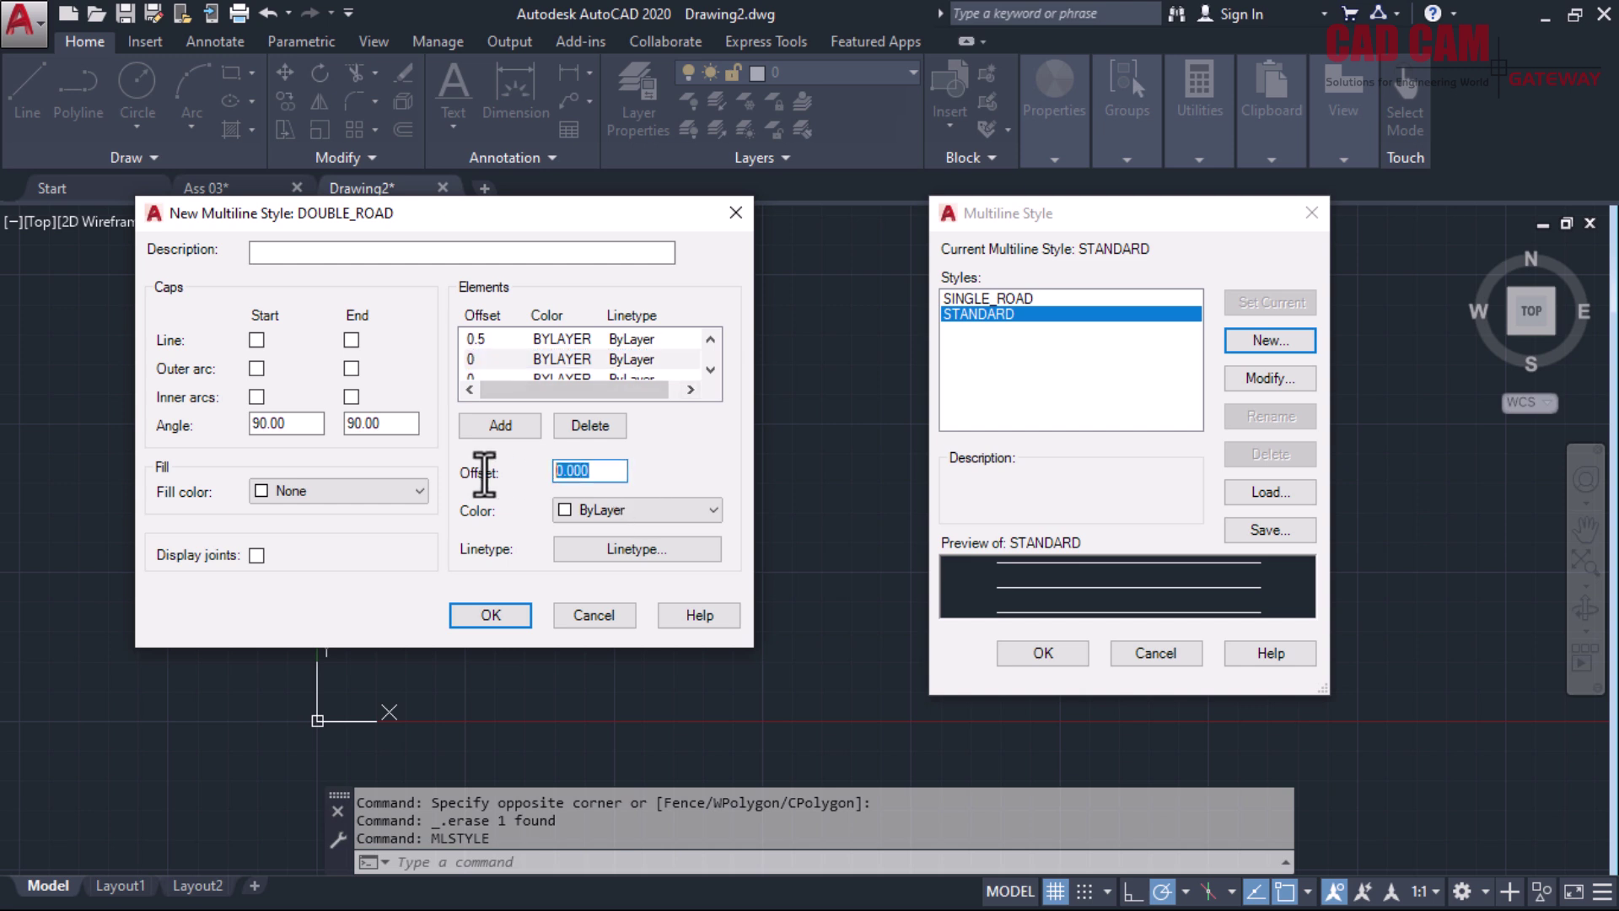
text(.25)
key(Return)
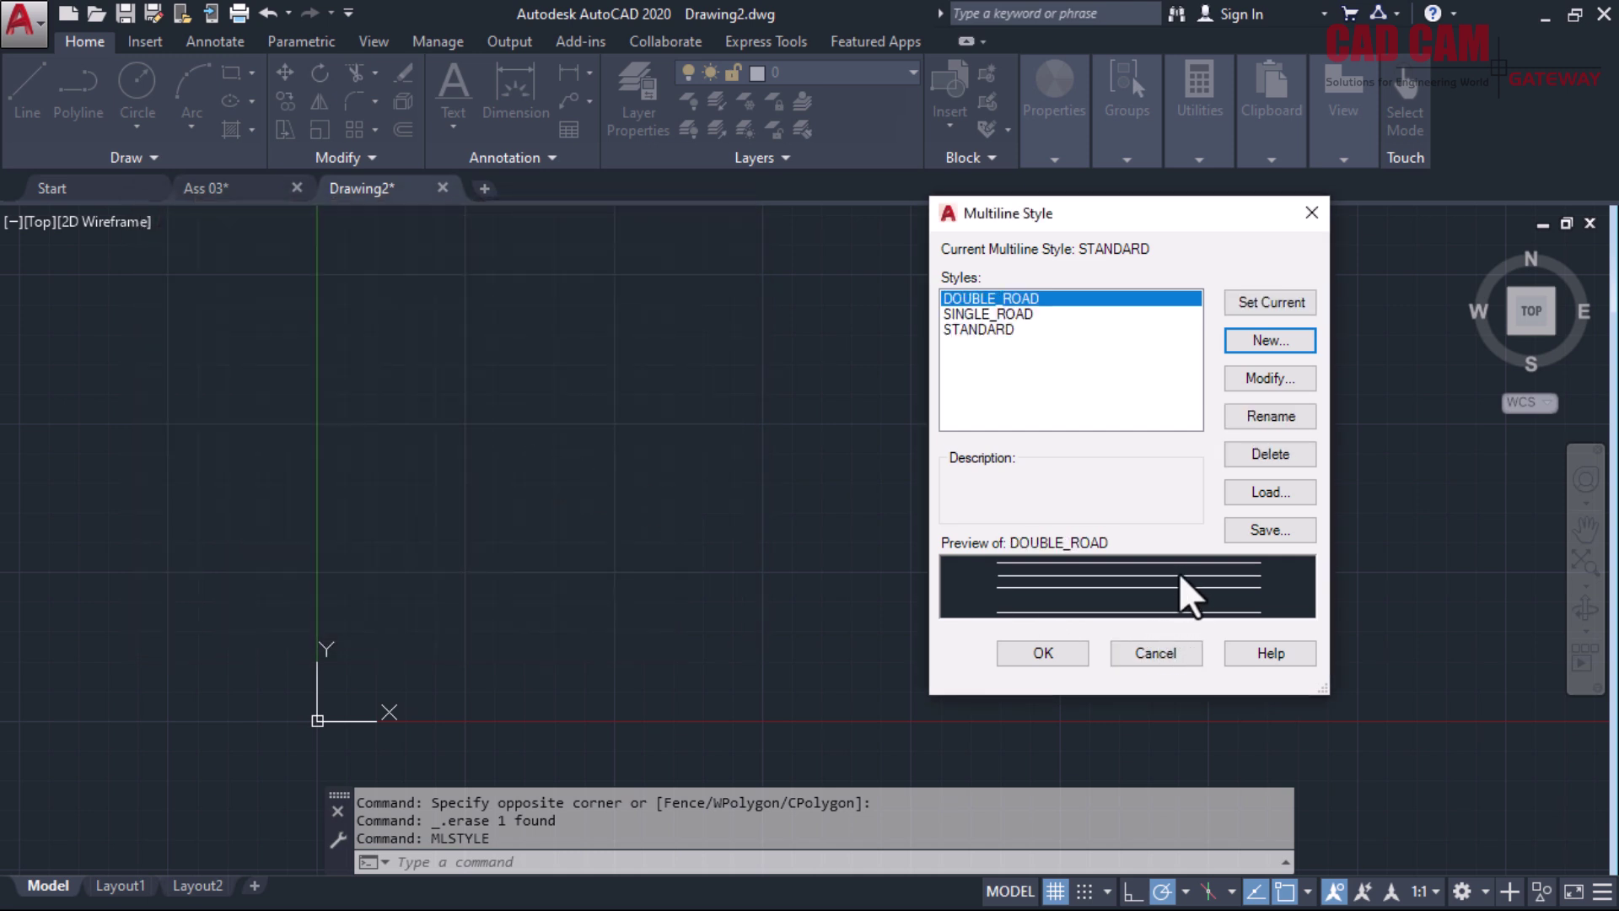
Modify the DOUBLE_ROAD style by adding an element at offset -0.25
click(1264, 379)
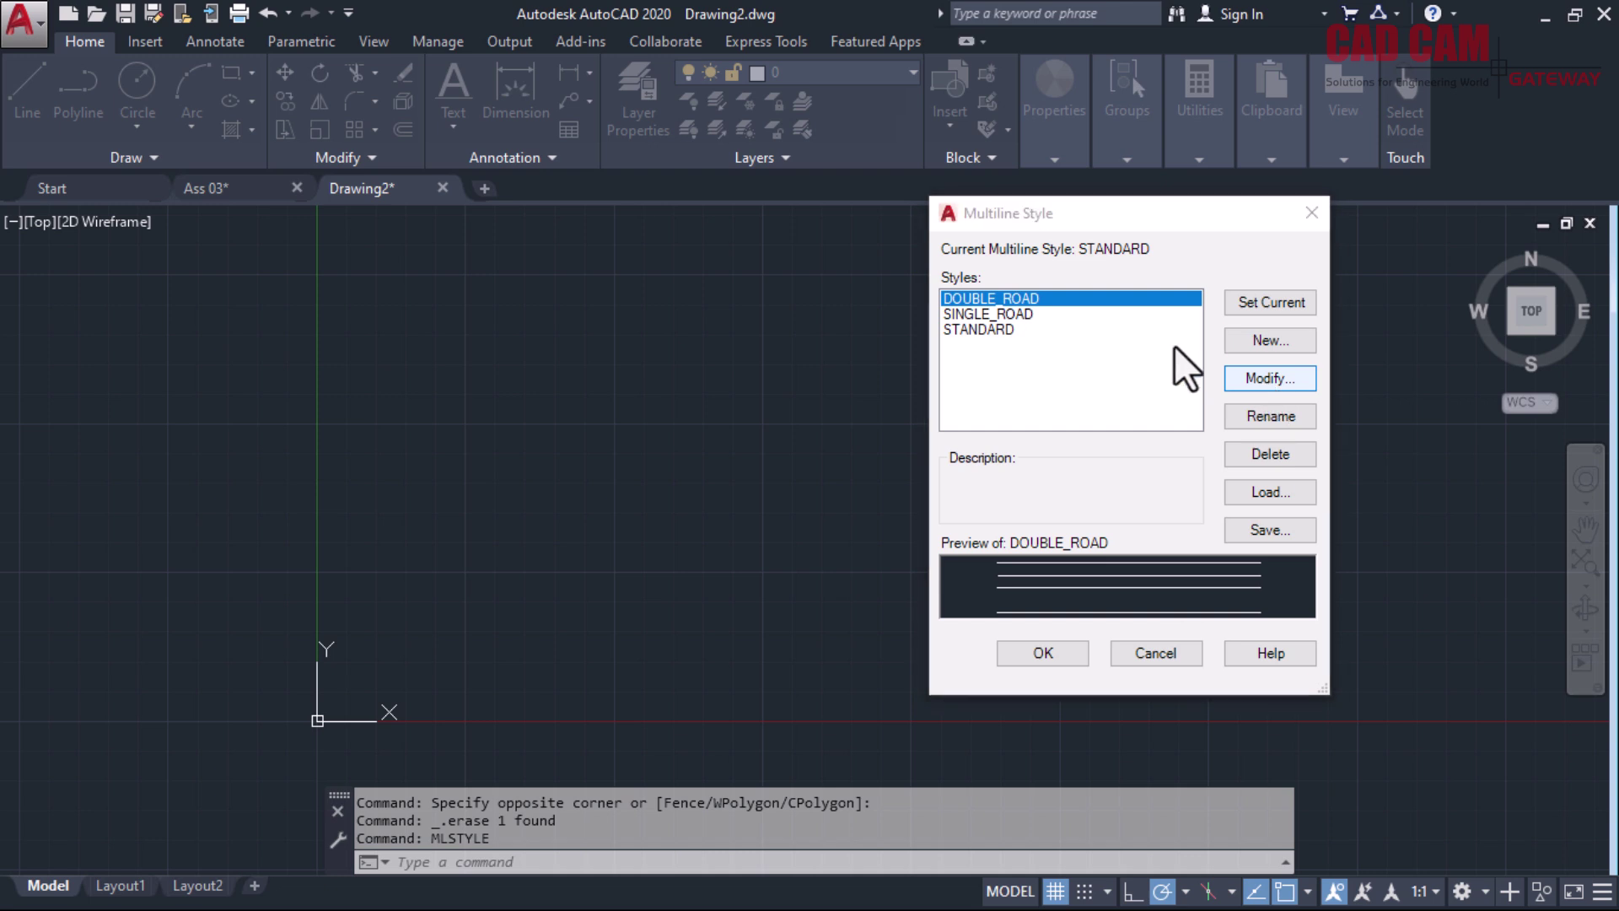
click(516, 428)
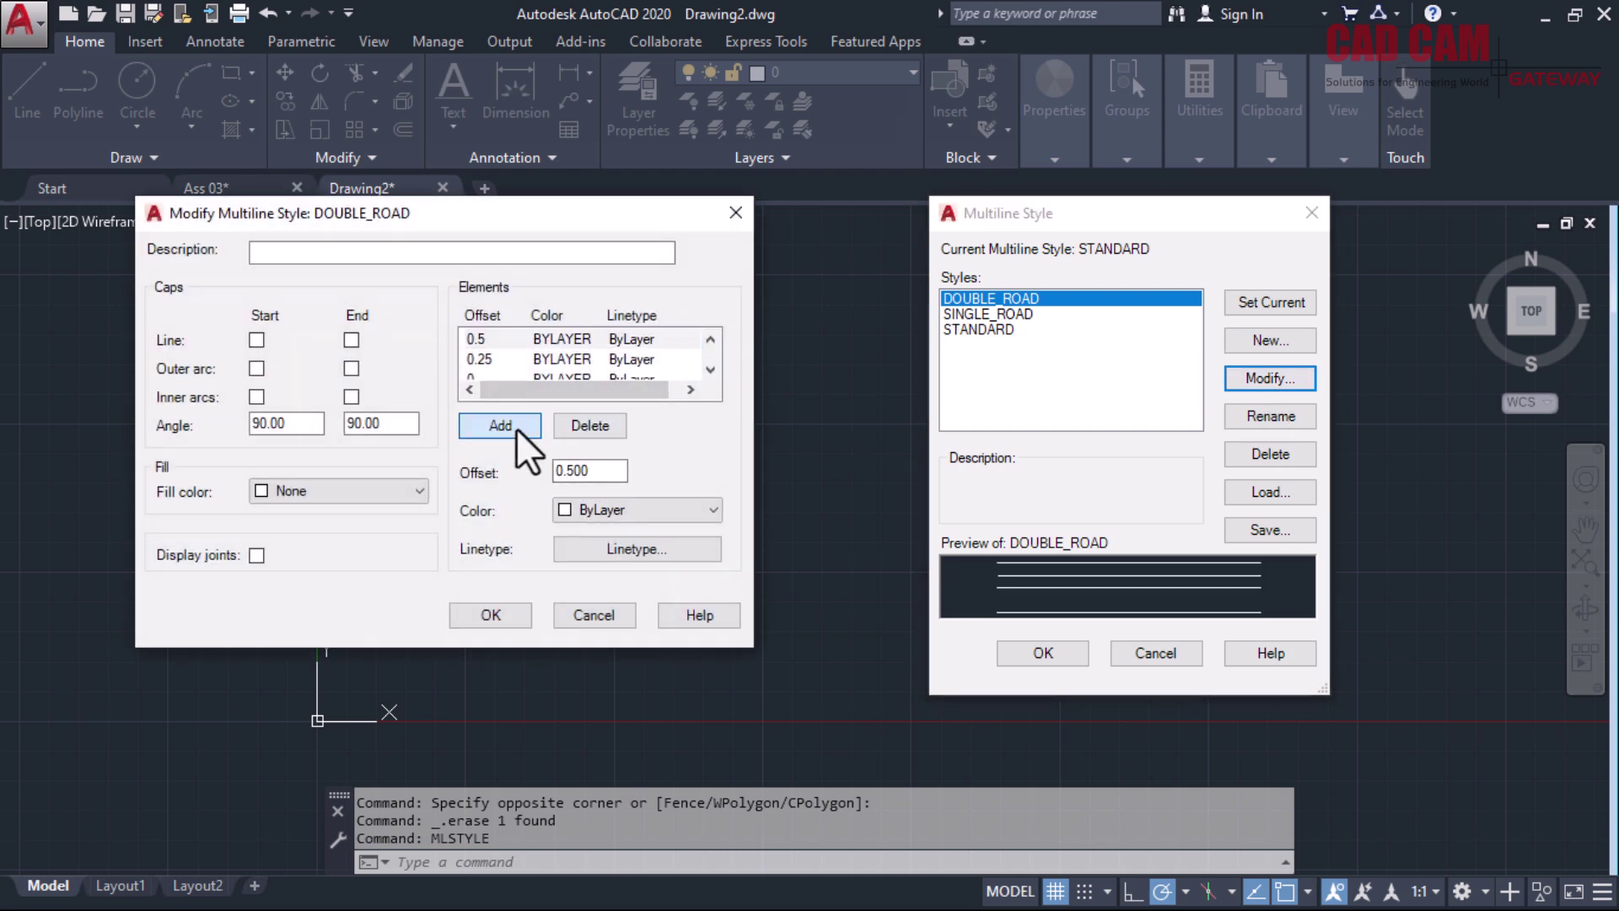
text(-.25)
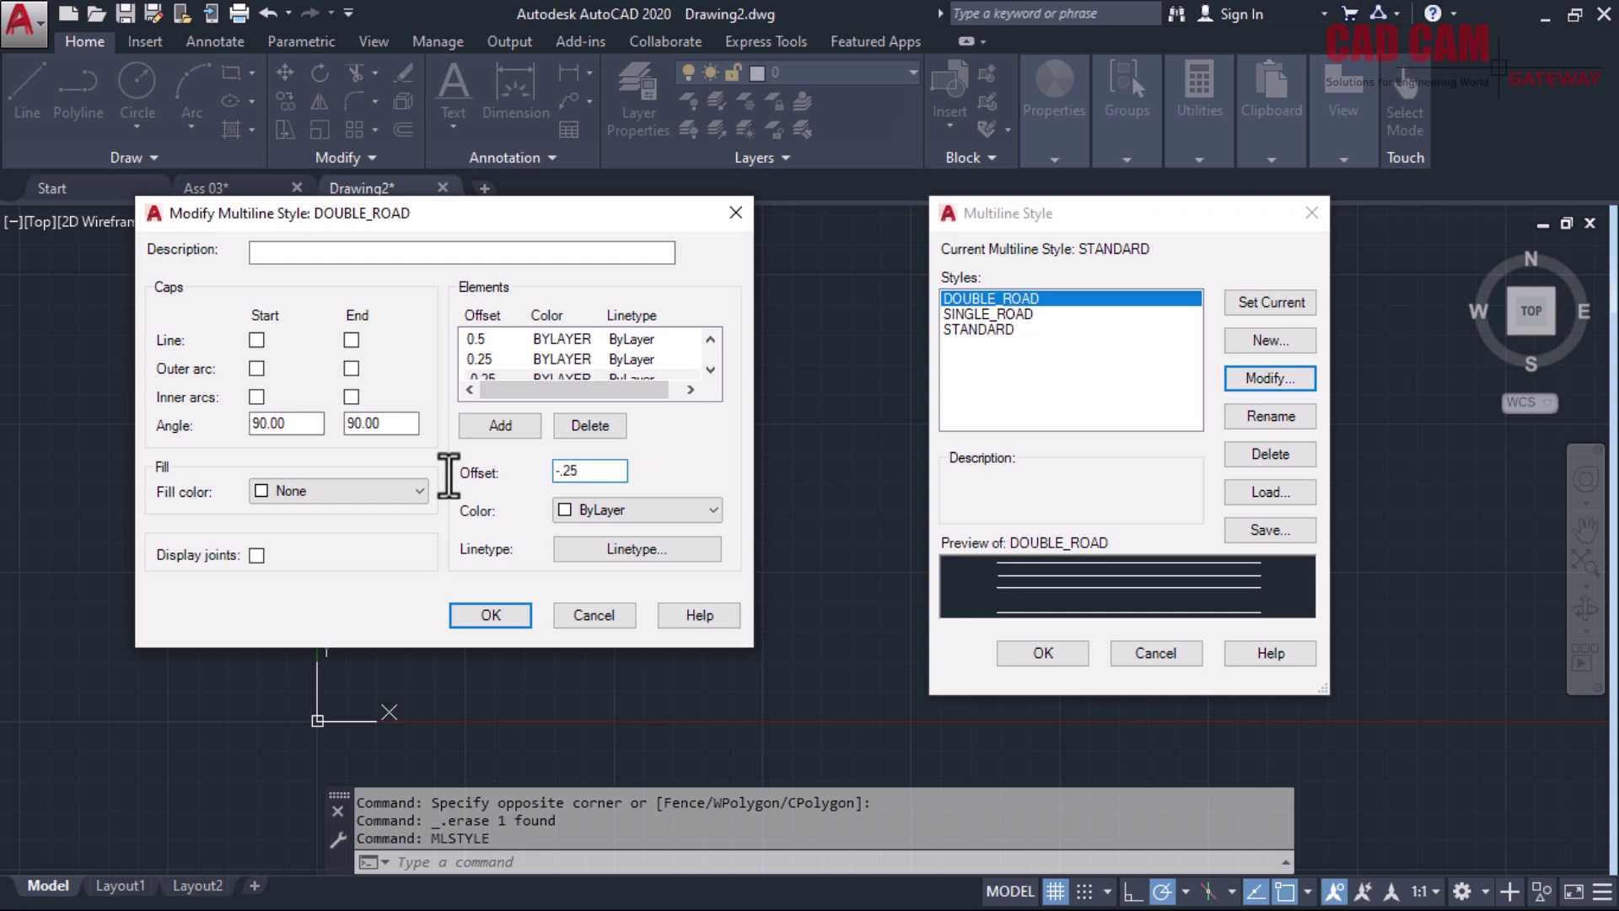
key(Tab)
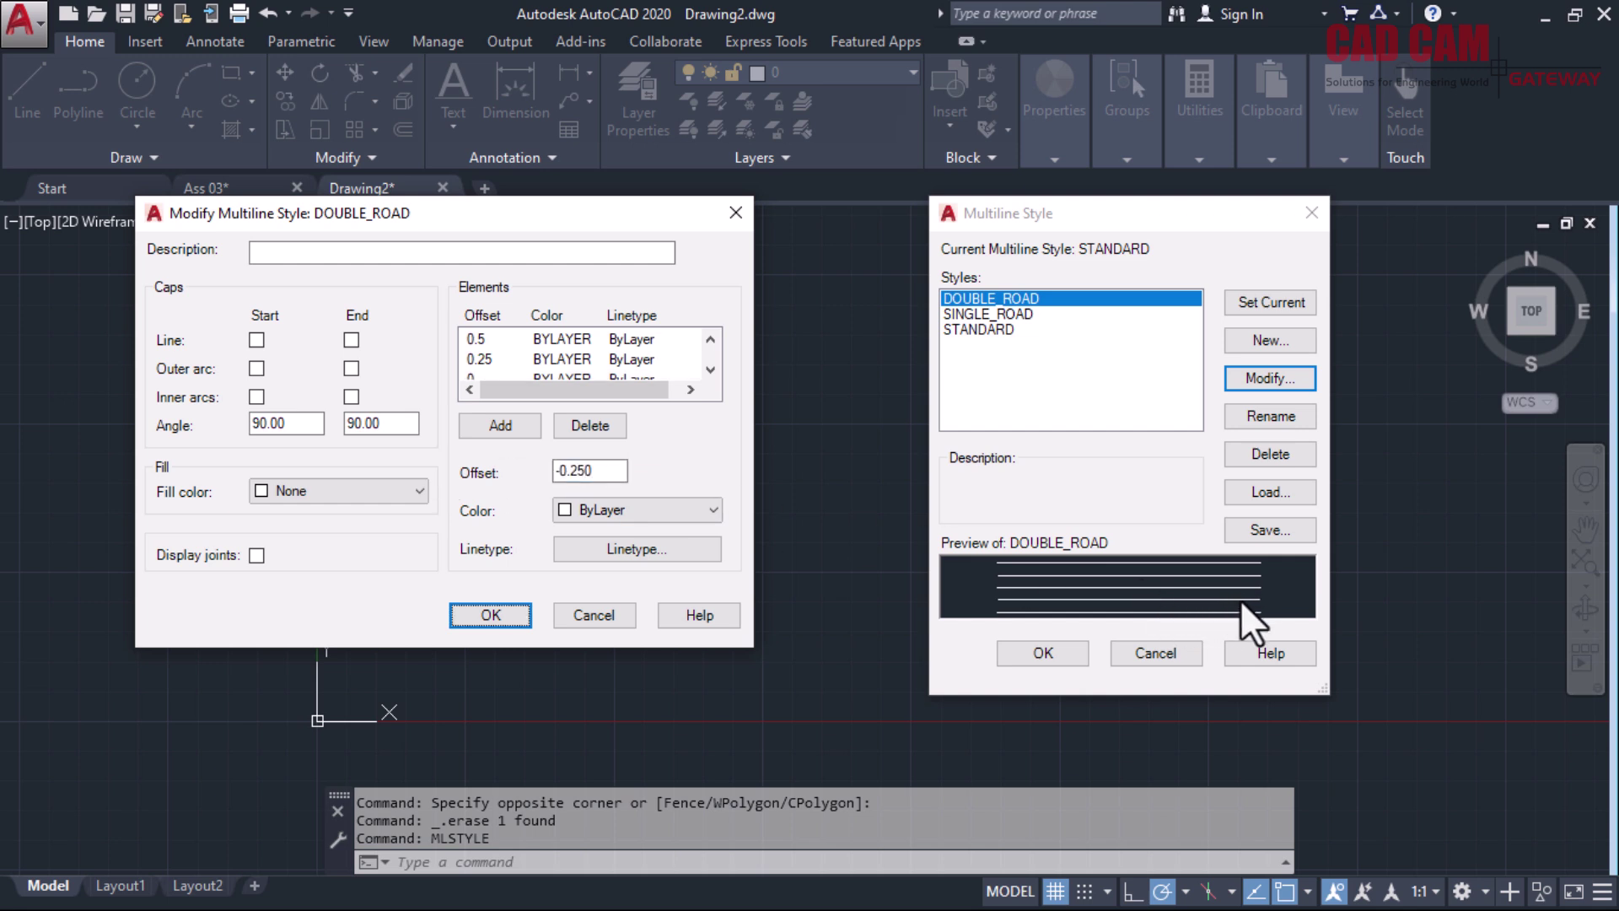
Set the colour of the 0.25 and -0.25 offset elements of the DOUBLE_ROAD style to Yellow
click(501, 352)
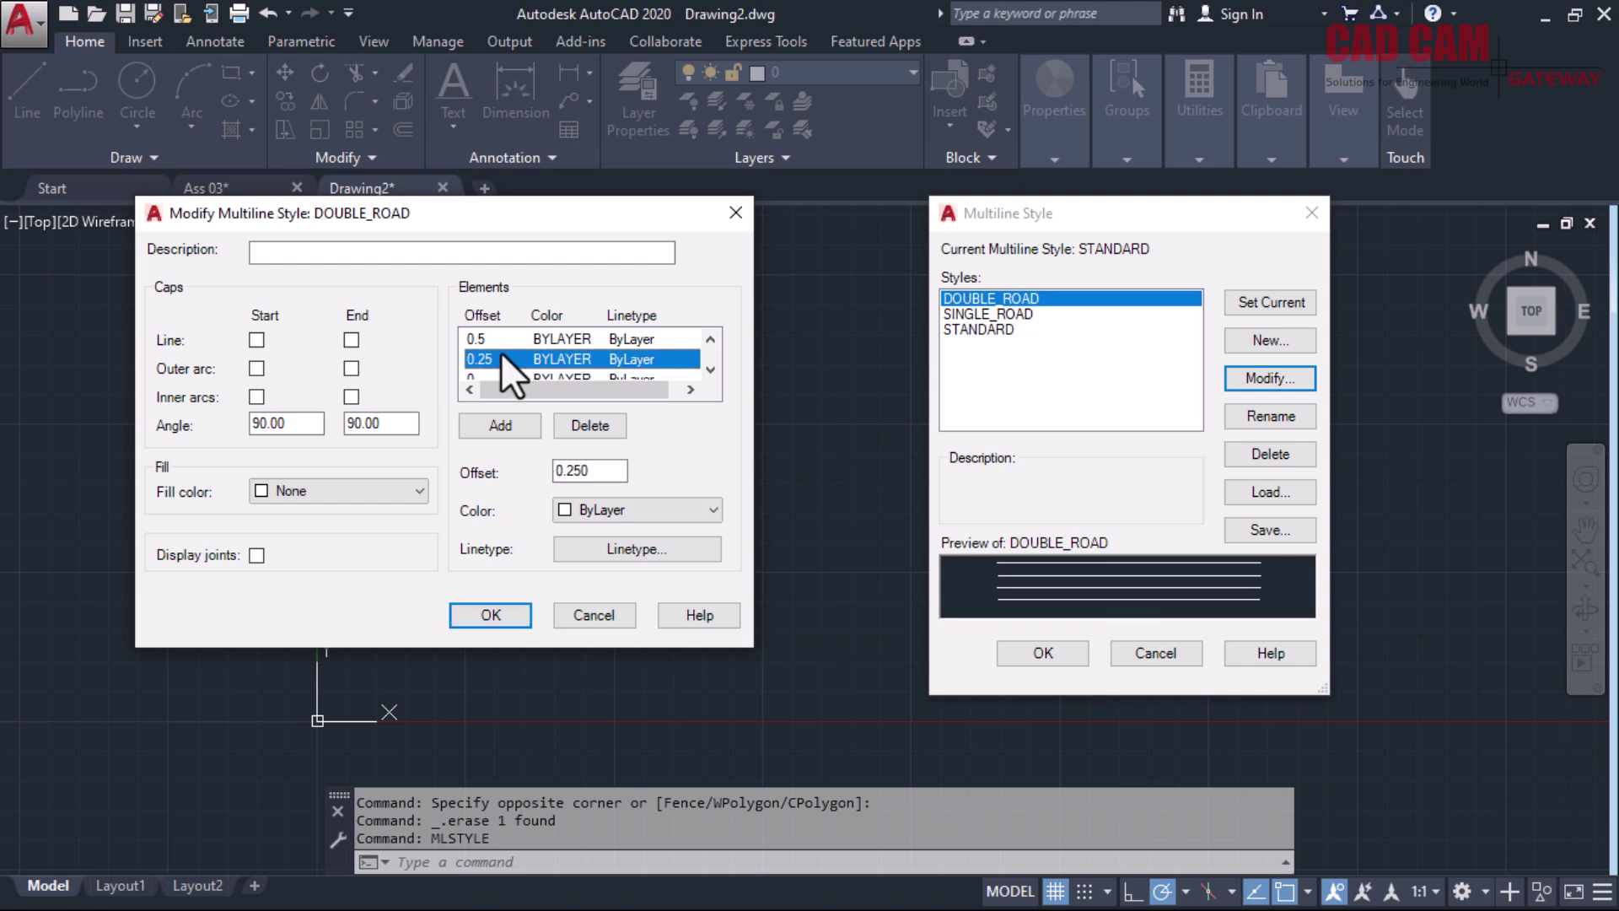
click(635, 509)
click(573, 593)
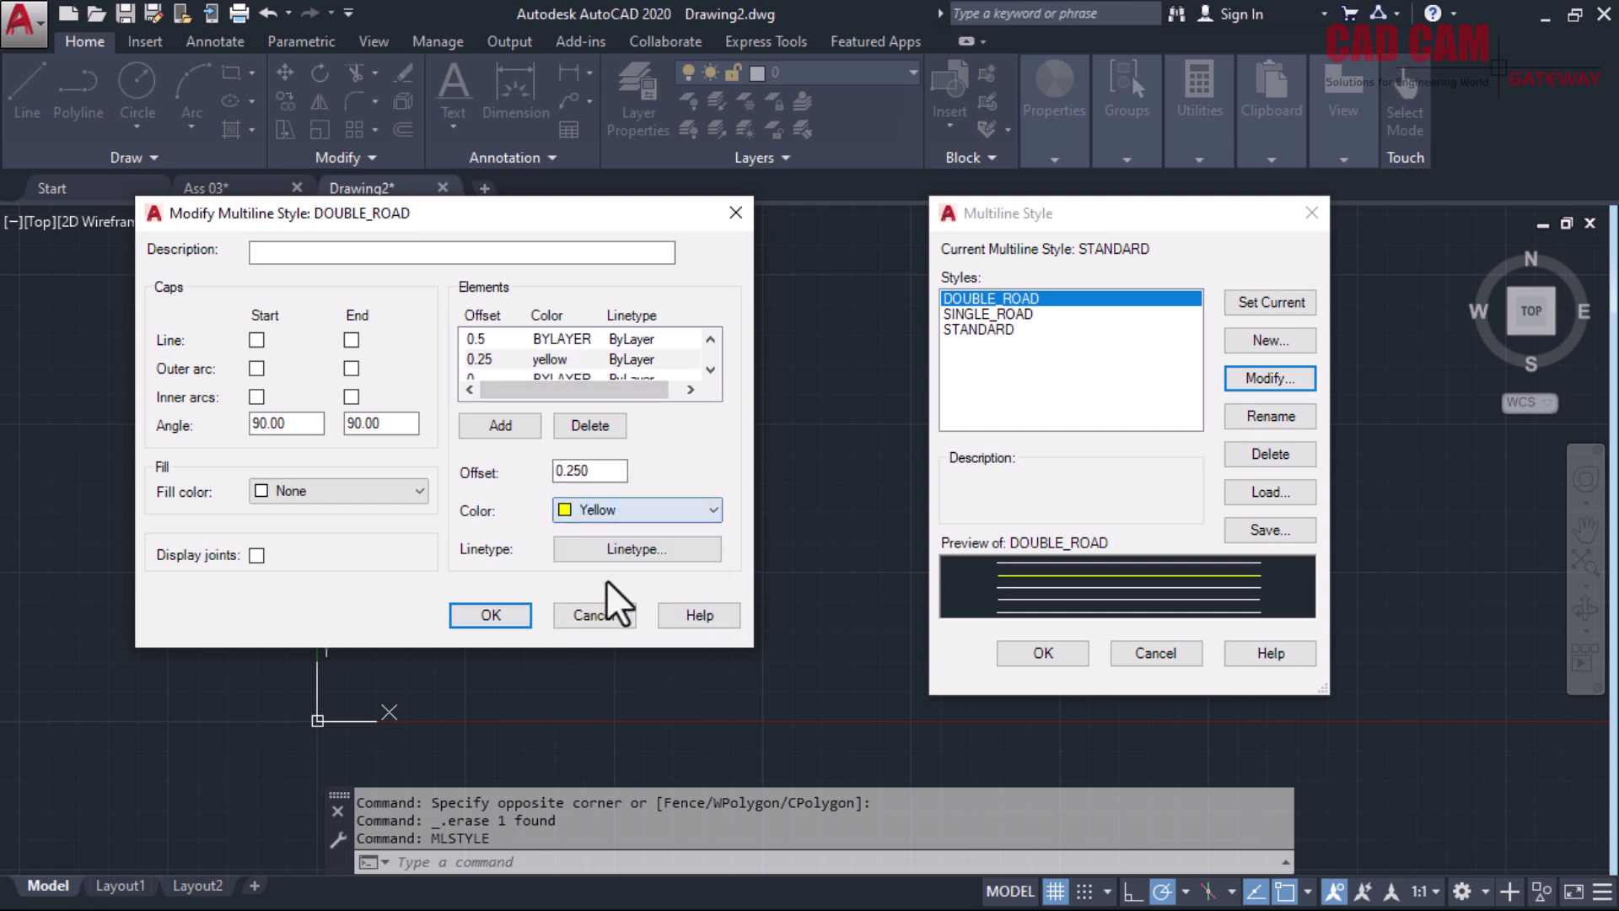
click(710, 368)
click(710, 368)
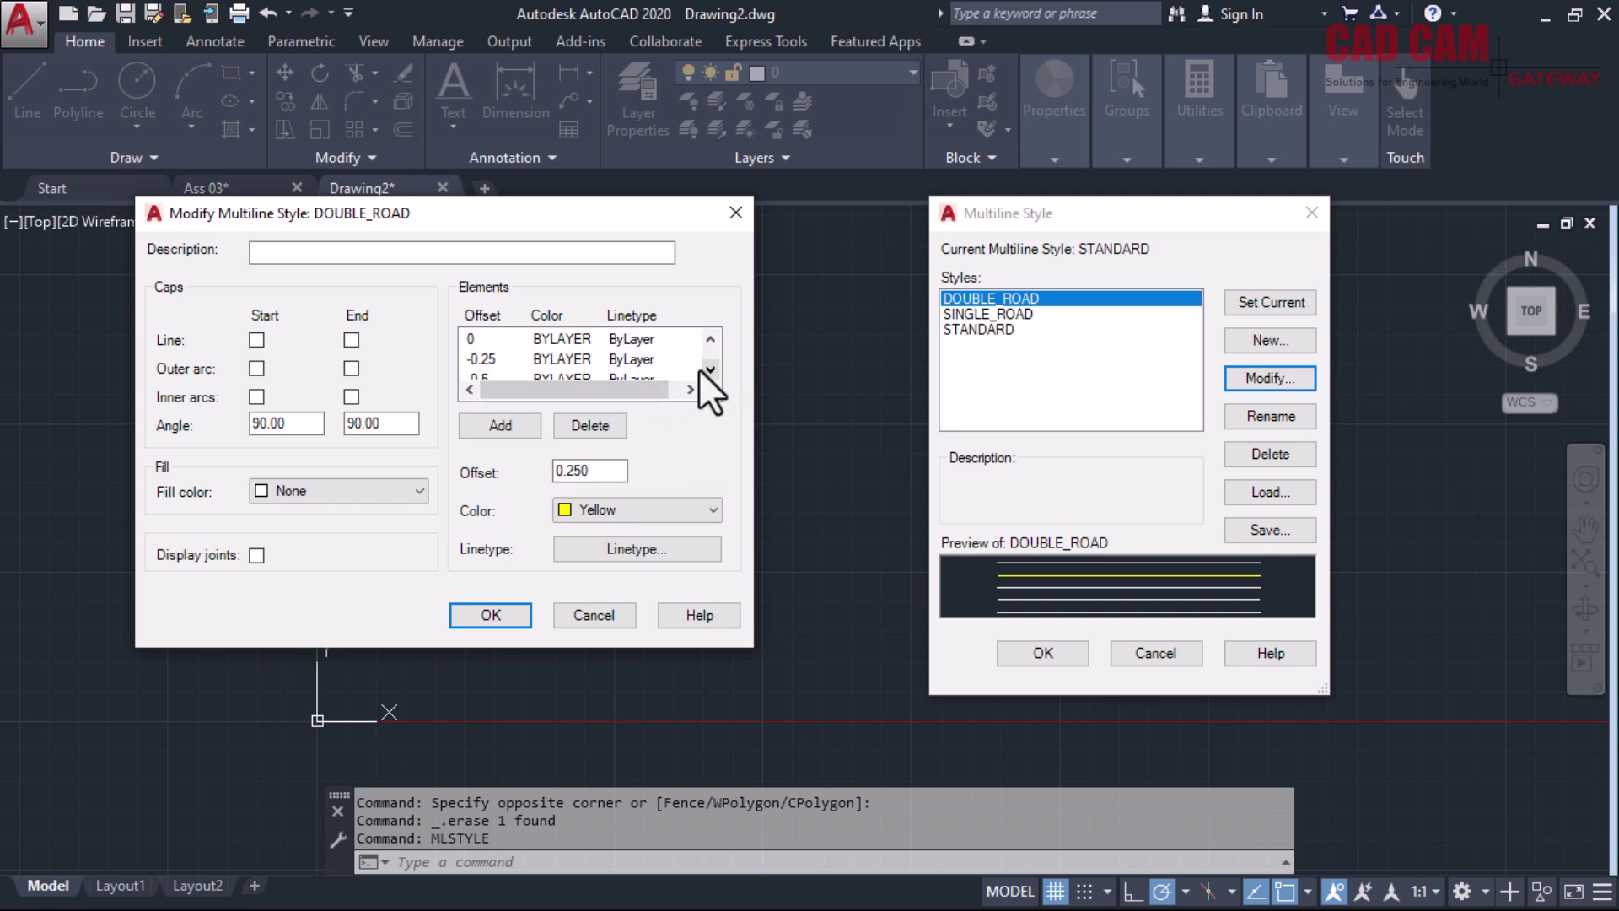
click(529, 355)
click(619, 511)
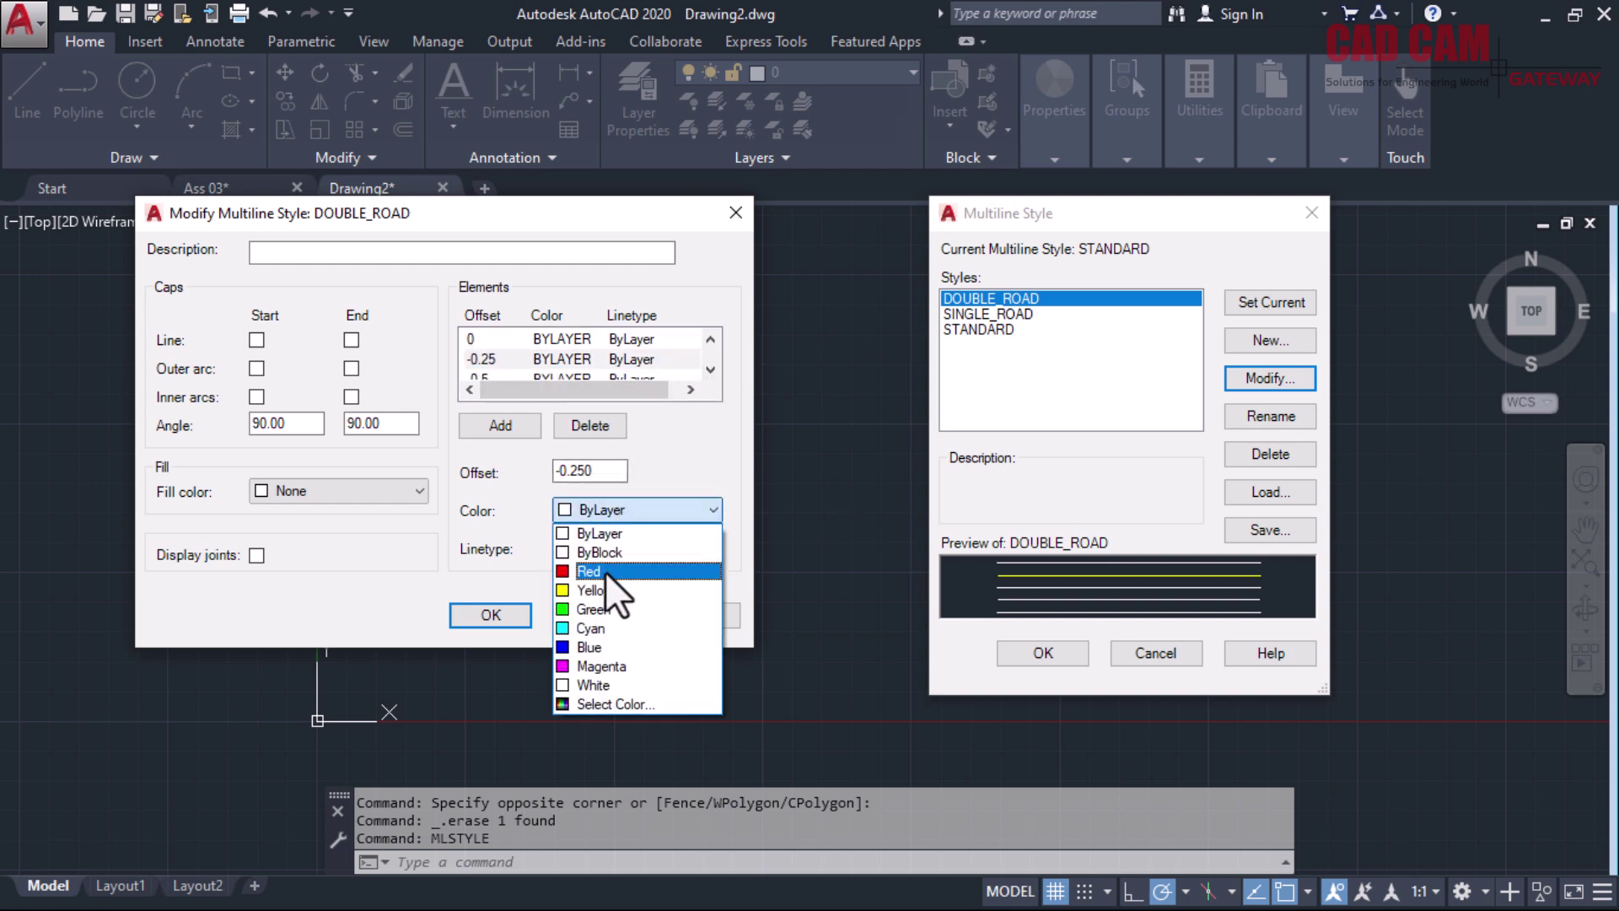
click(592, 590)
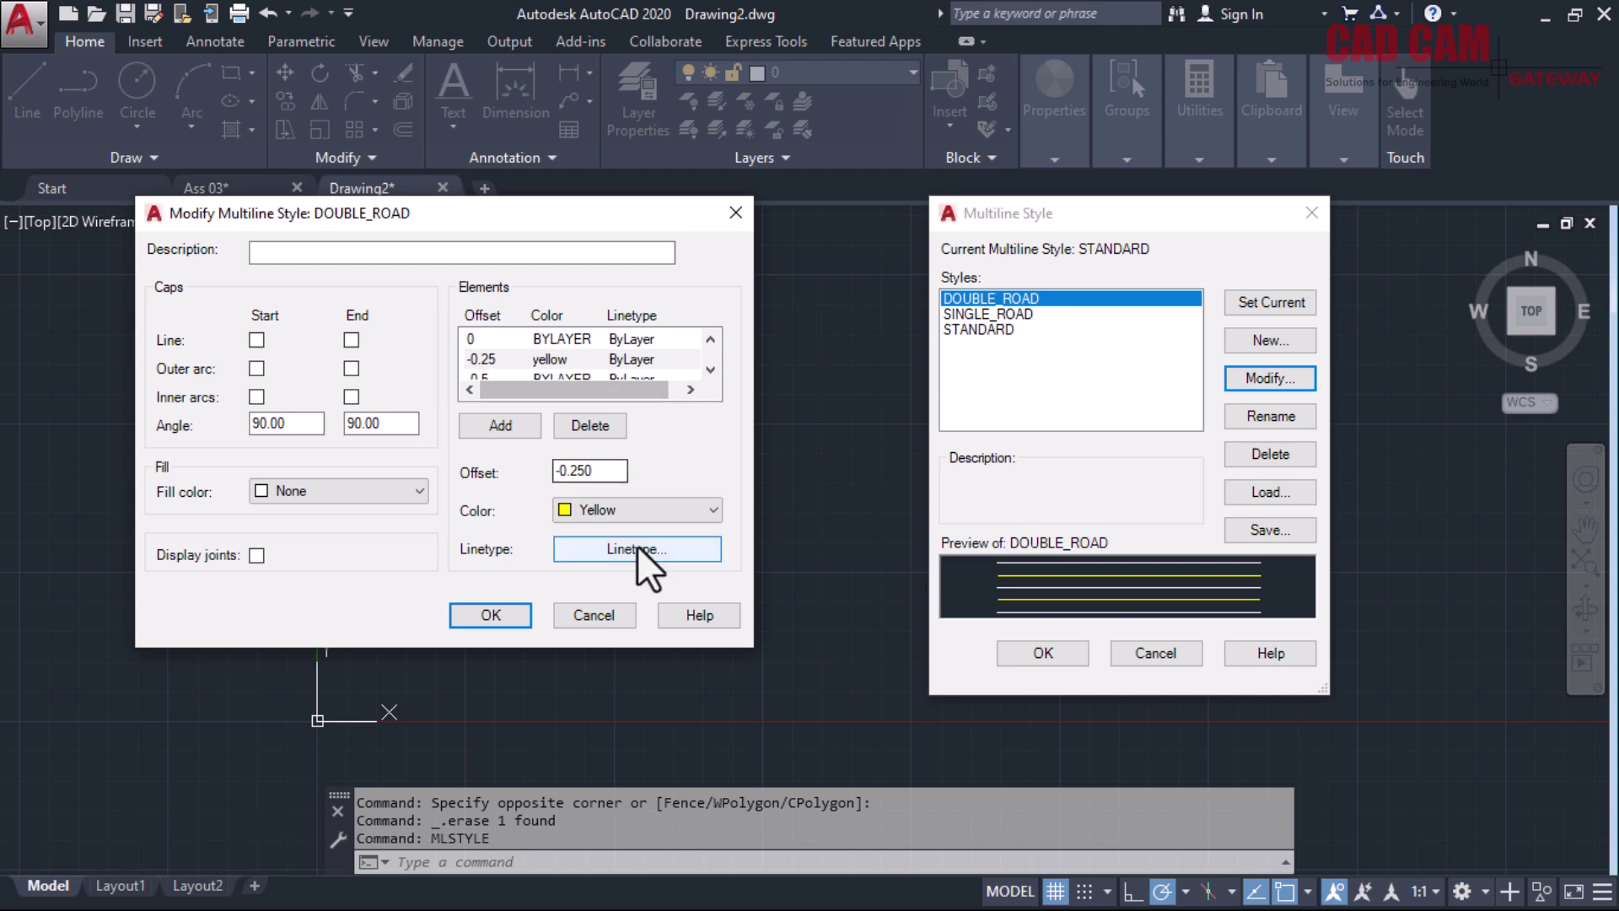
Assign the ACAD_ISO02W100 linetype to the -0.25 and 0.25 elements of DOUBLE_ROAD, and accept the multiline style changes
click(636, 547)
click(646, 446)
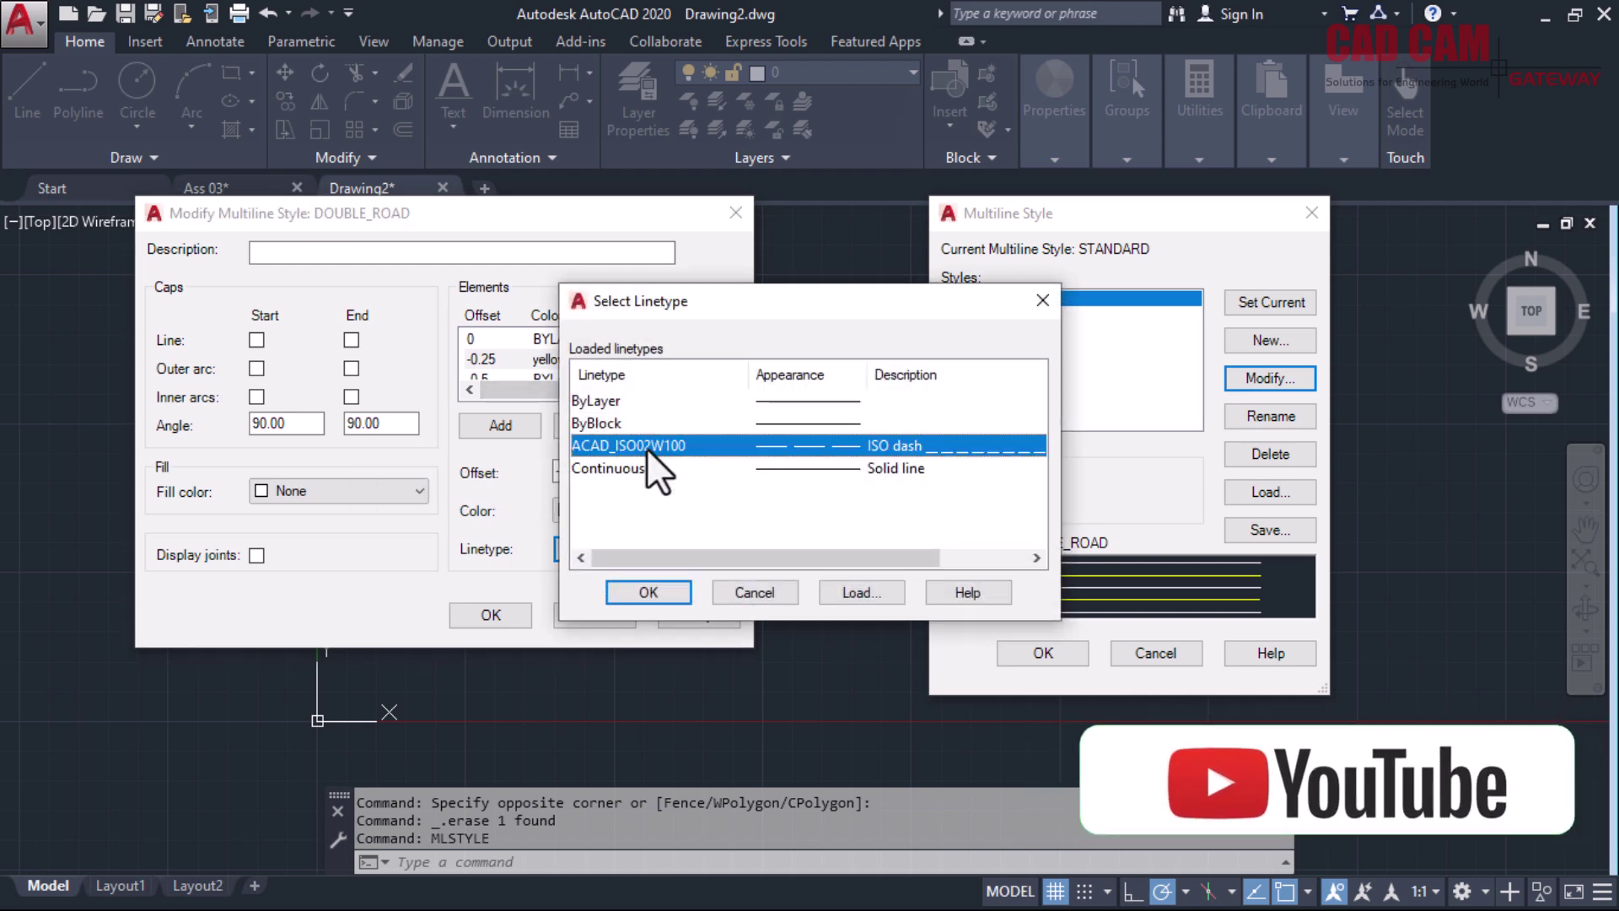
click(672, 586)
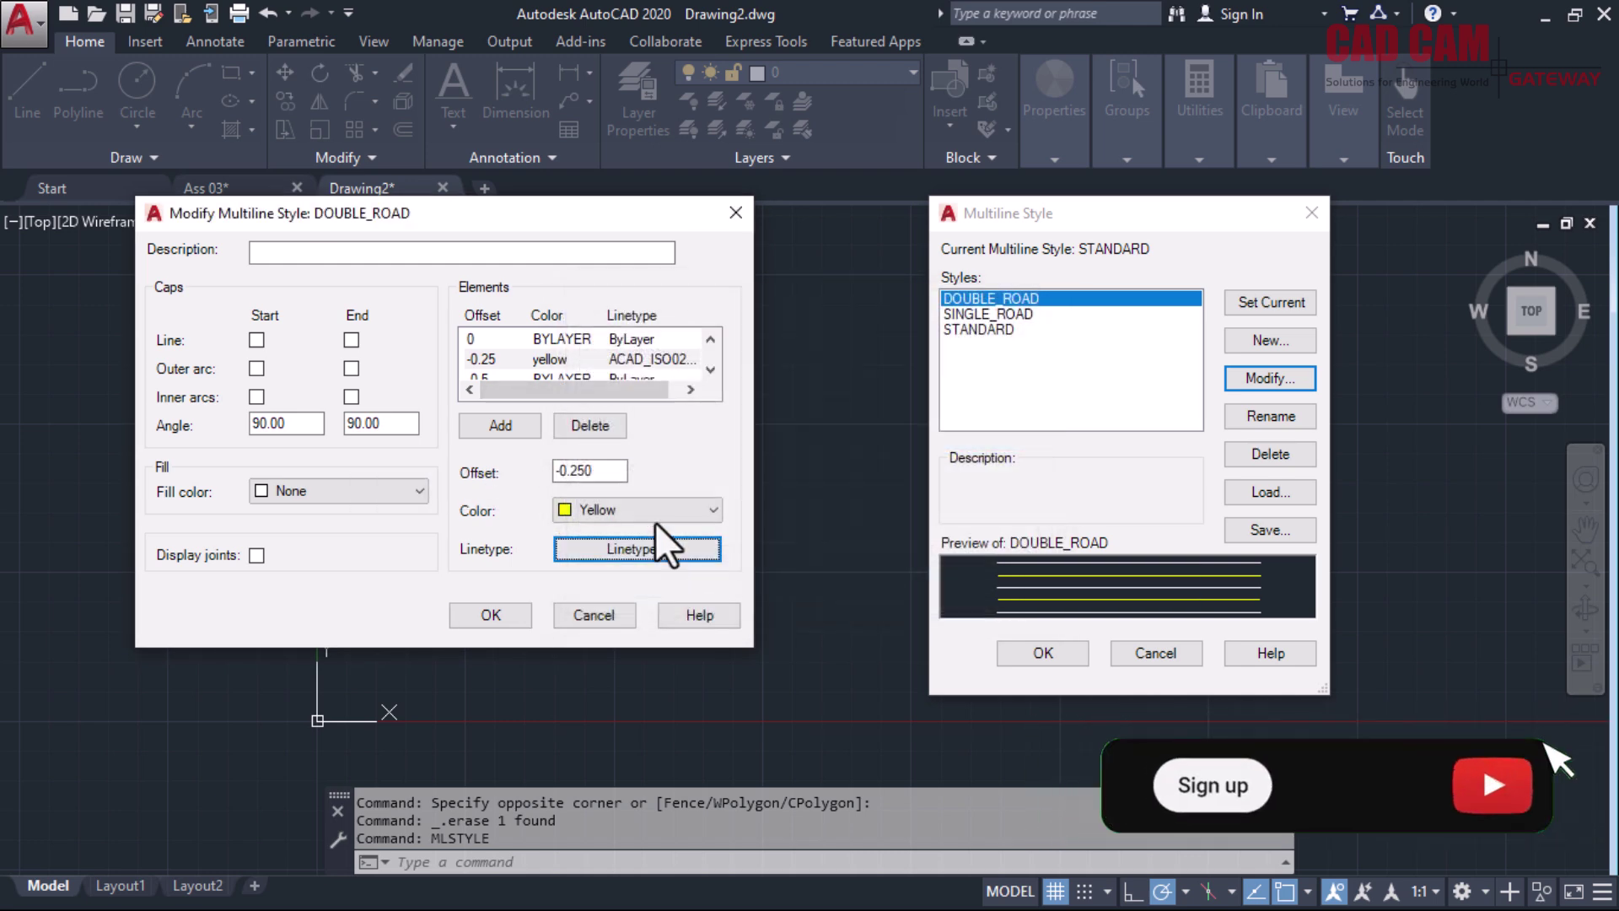
click(711, 339)
click(568, 337)
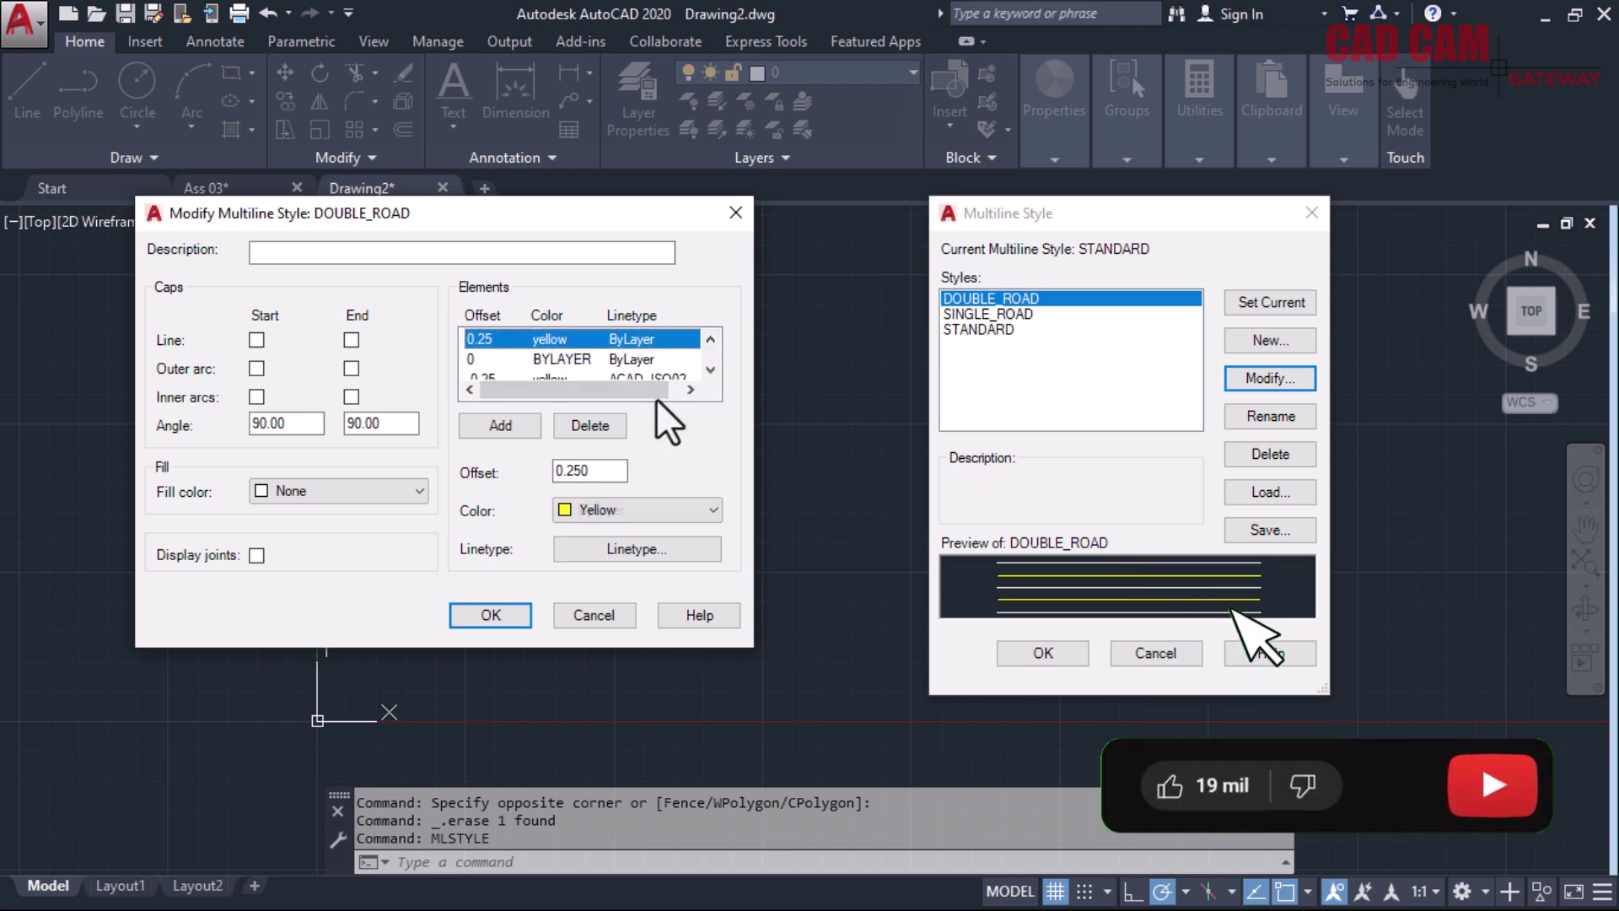
click(631, 548)
click(828, 445)
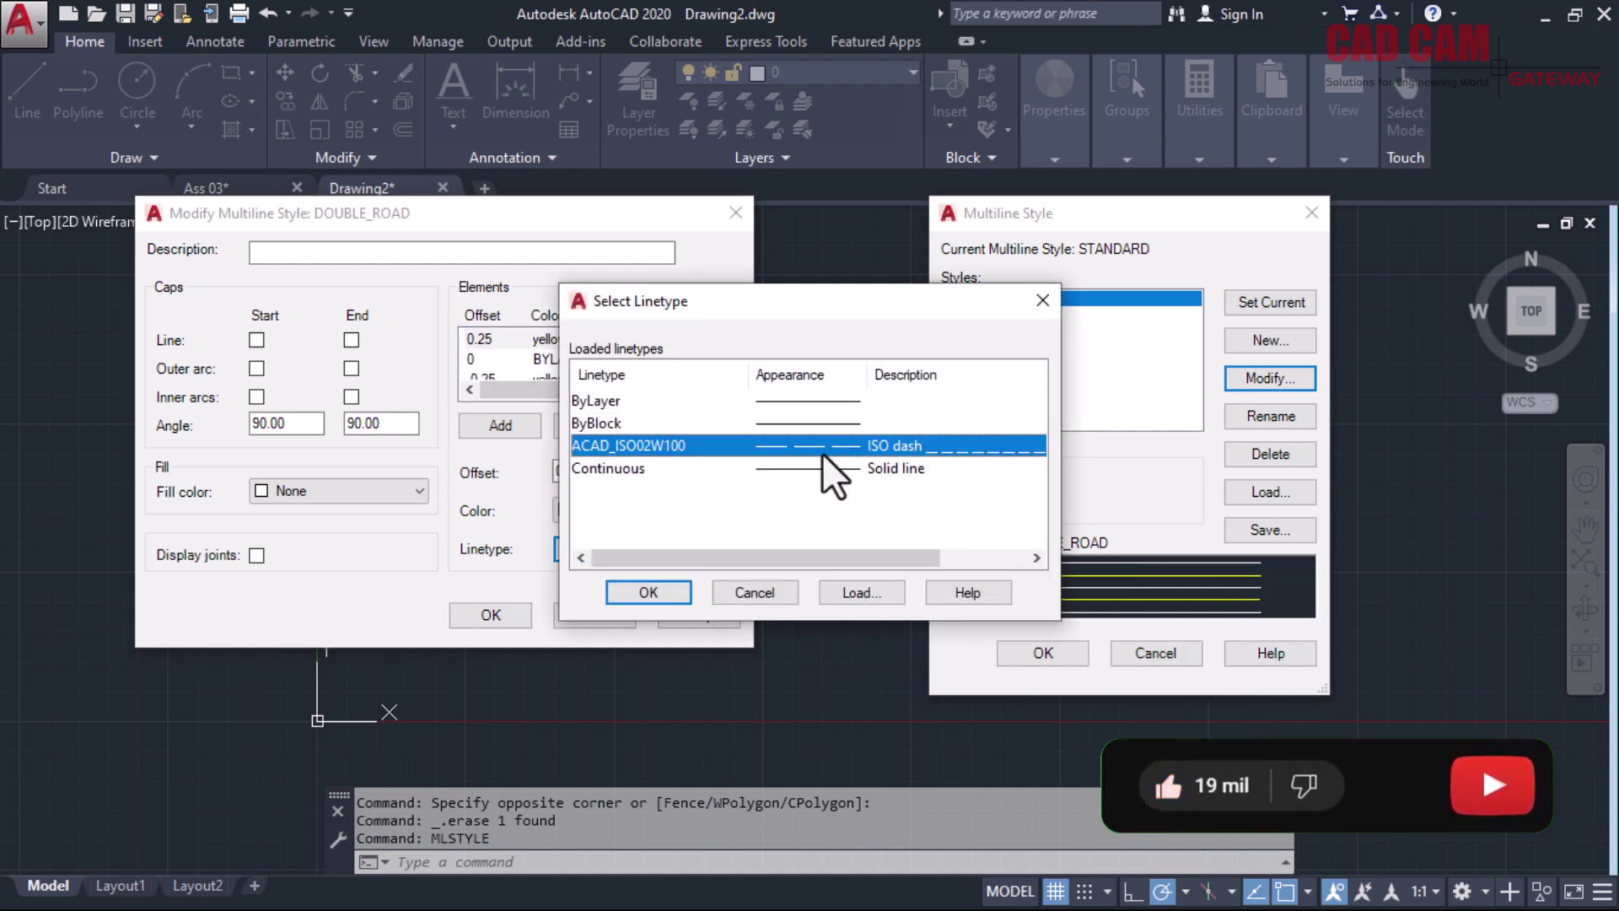
click(648, 592)
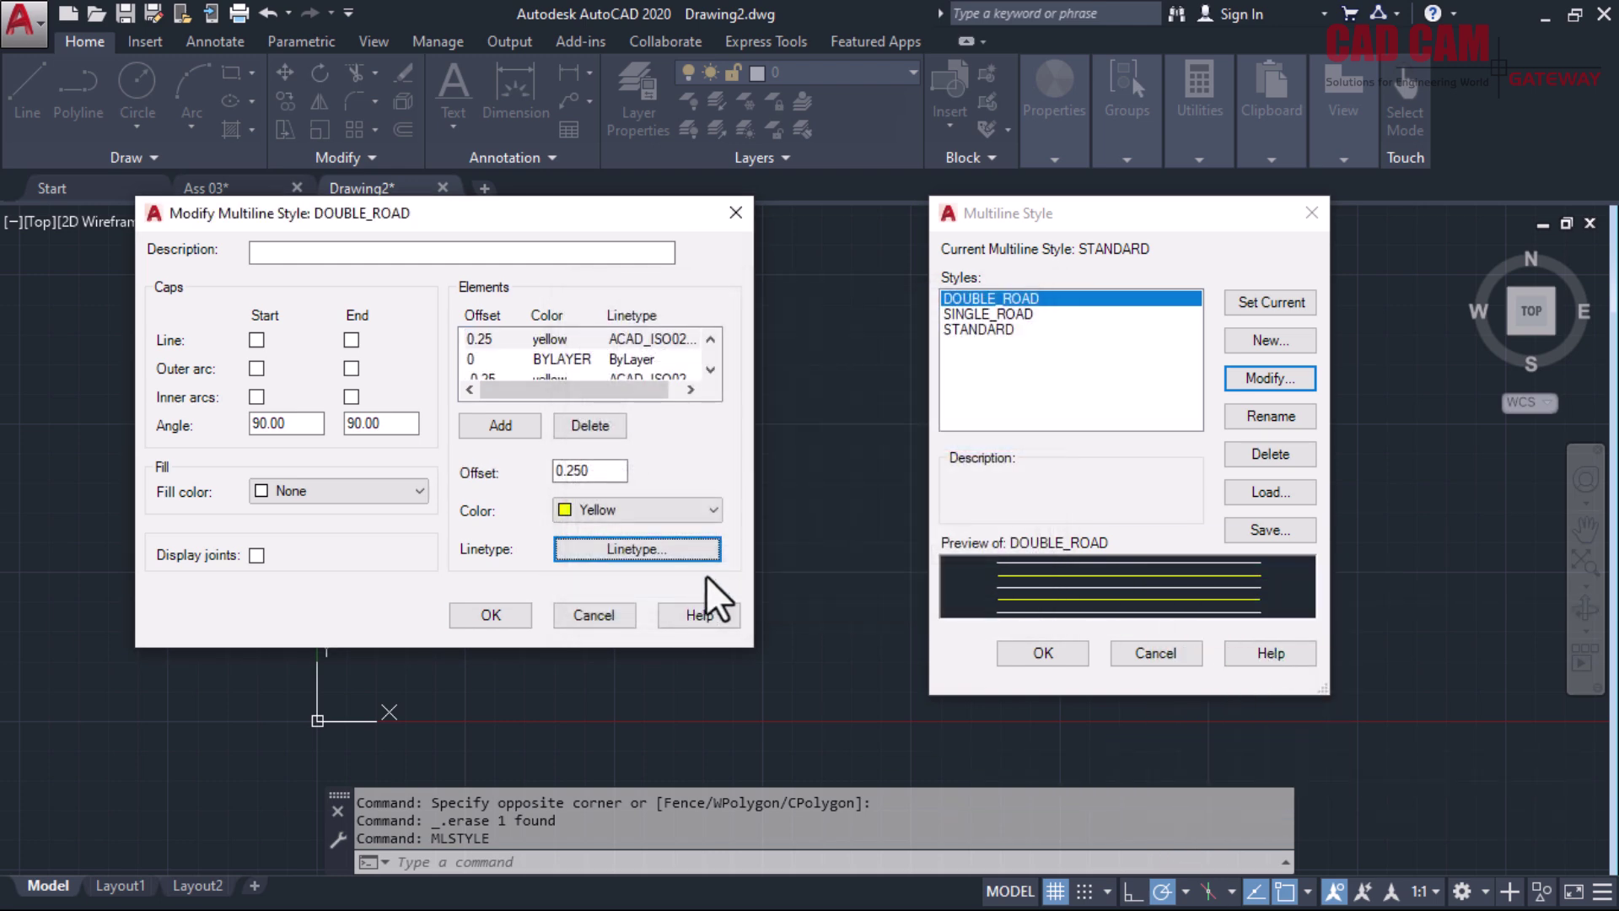
click(496, 613)
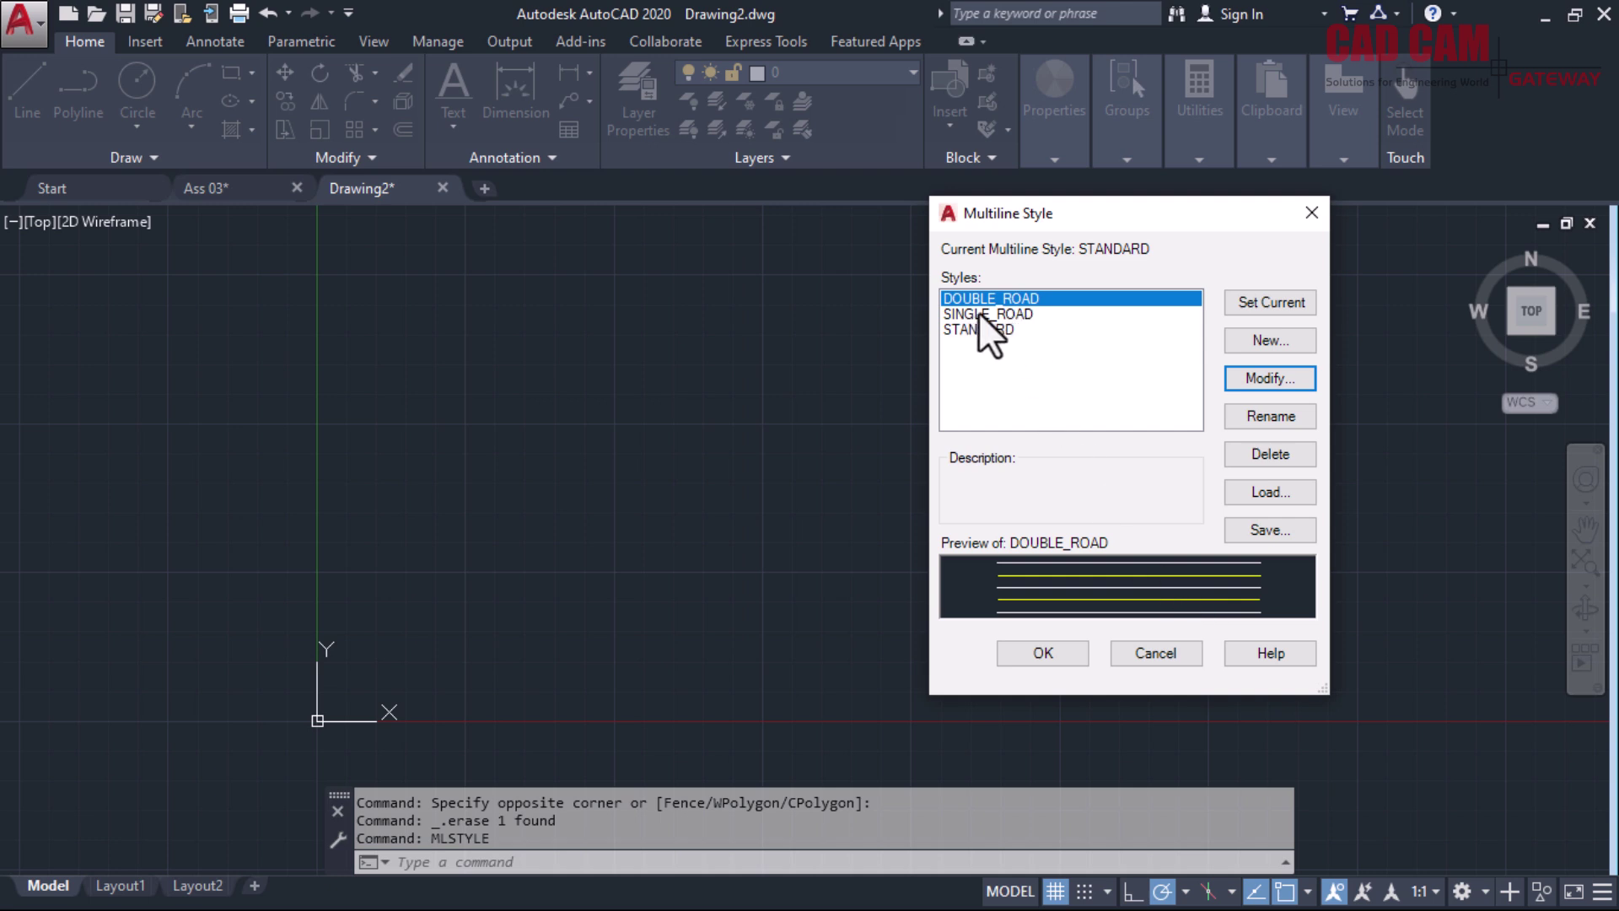
click(1046, 651)
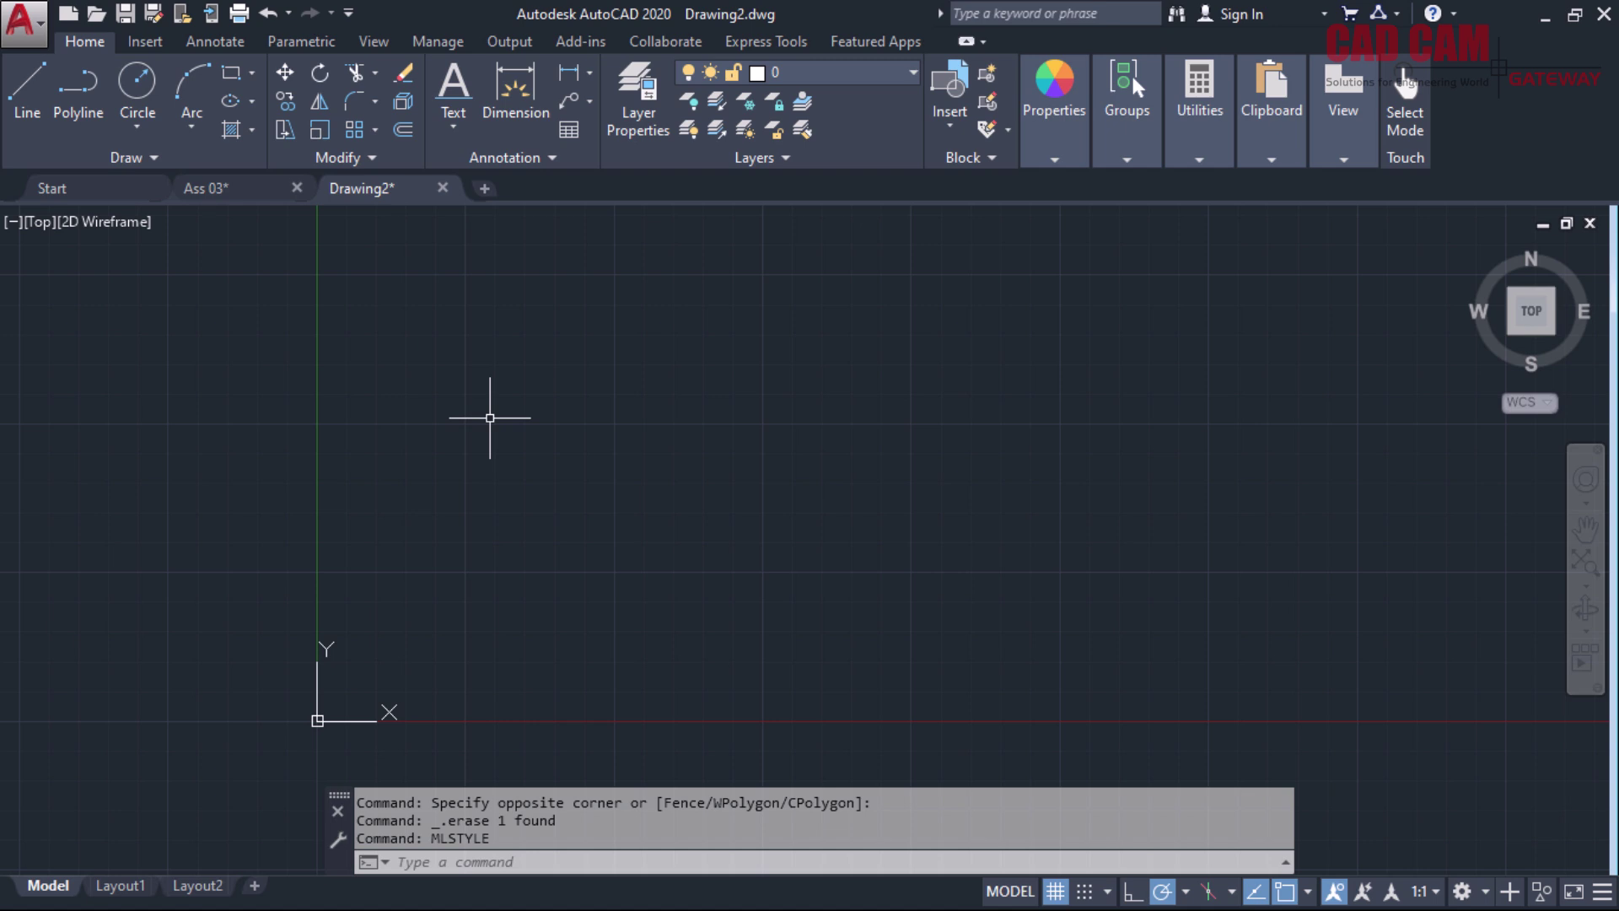
Draw a horizontal STANDARD-style multiline in the upper part of the empty drawing with the multiline scale set to 3
text(ML)
key(Return)
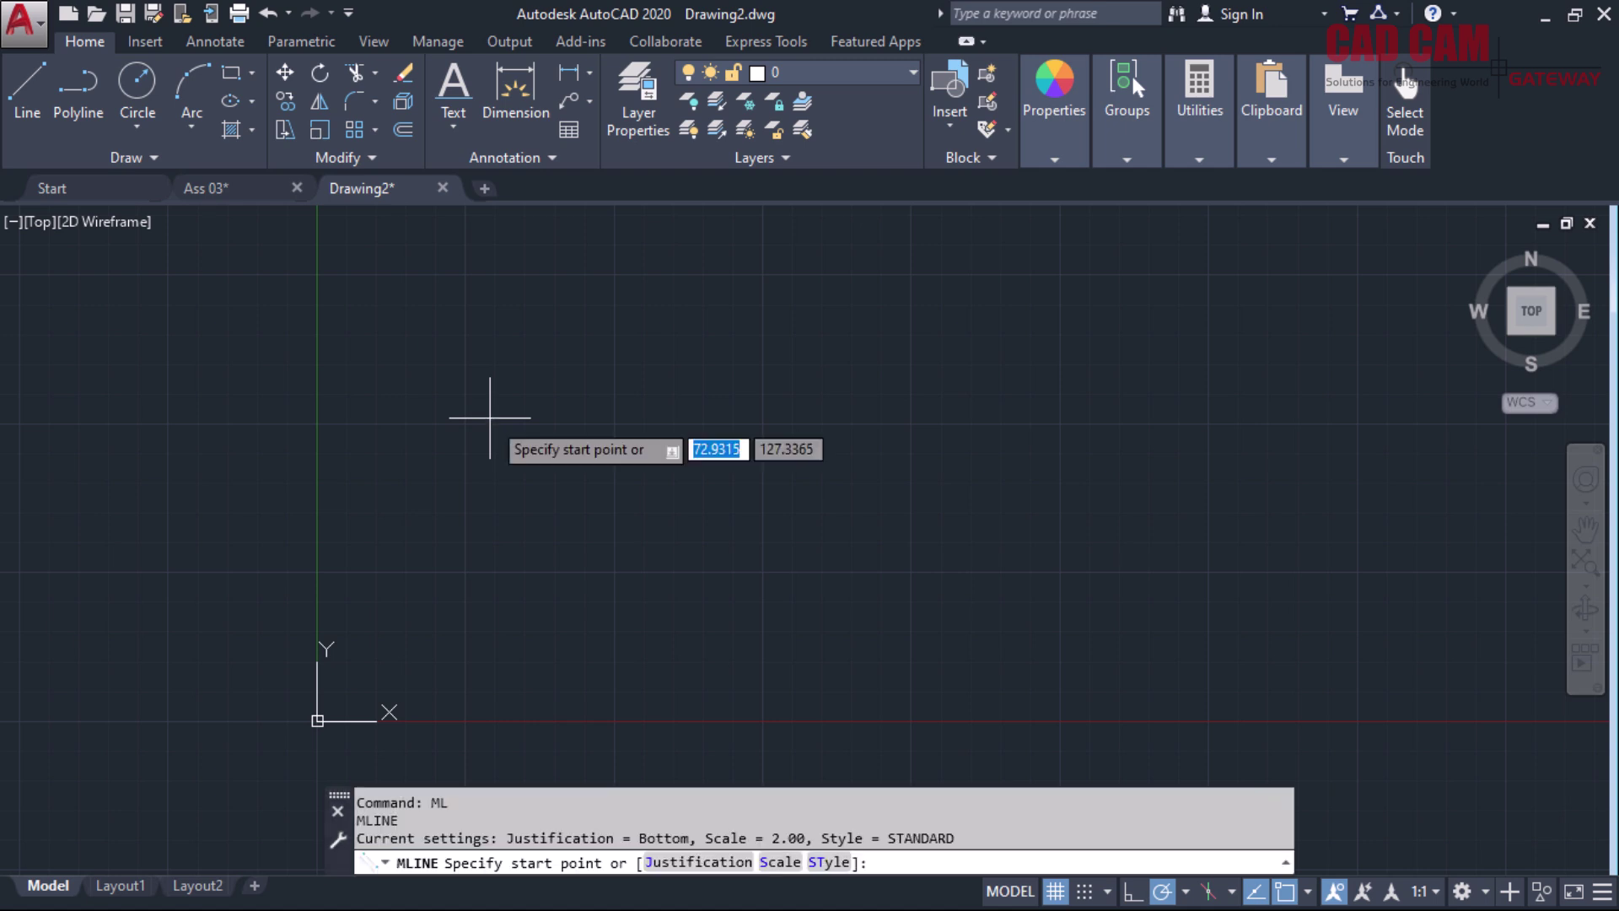
text(s)
key(Return)
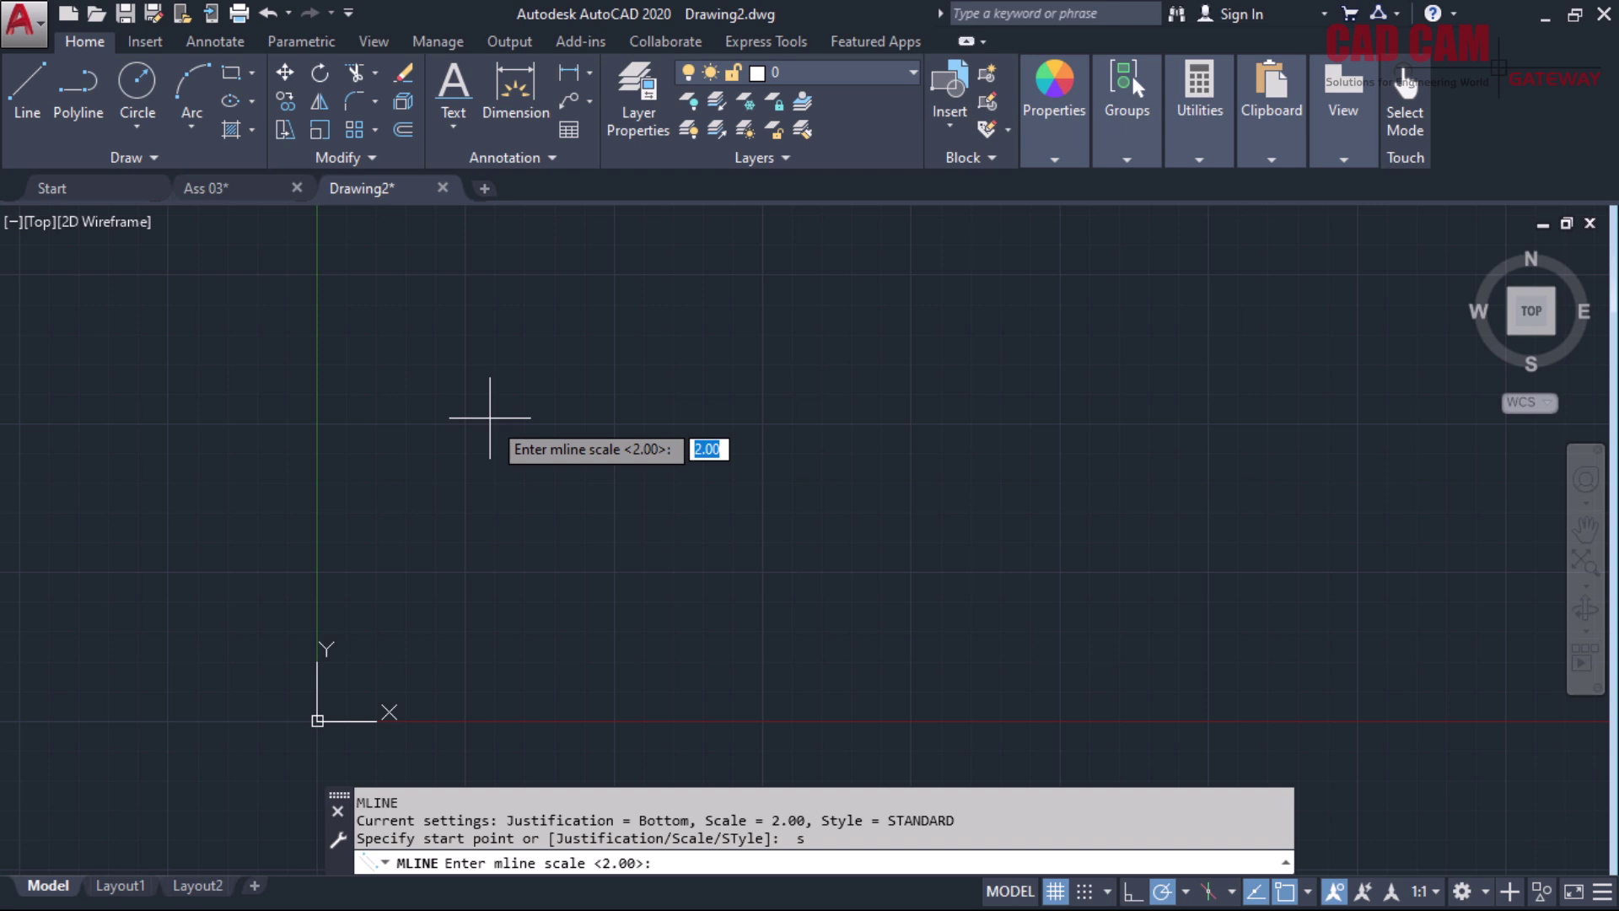
text(3)
key(Return)
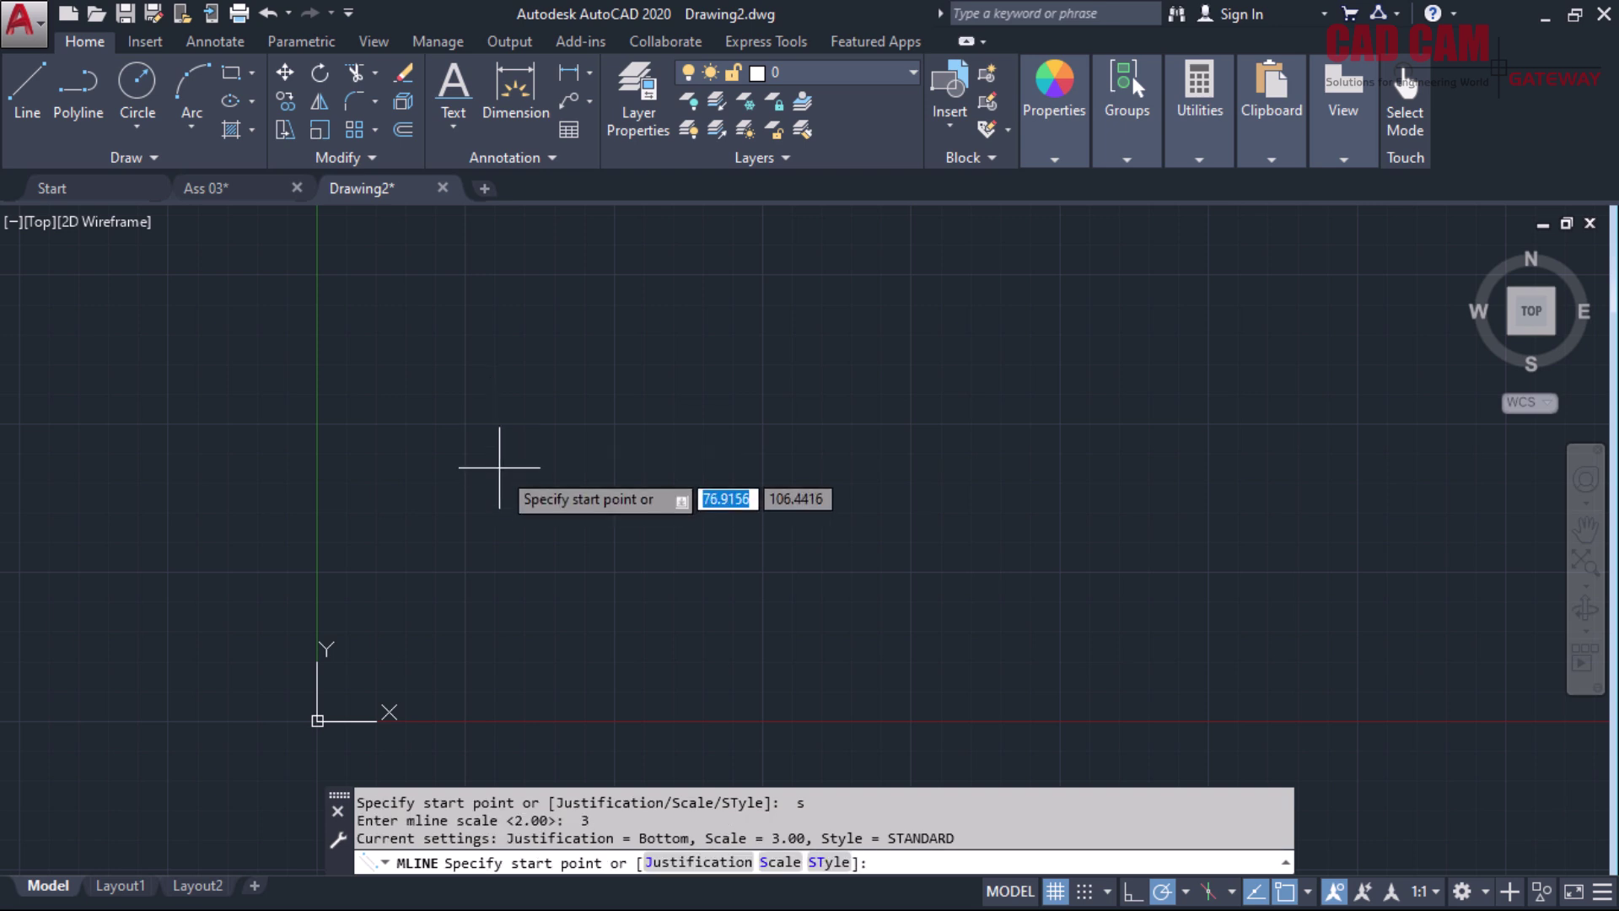
click(455, 387)
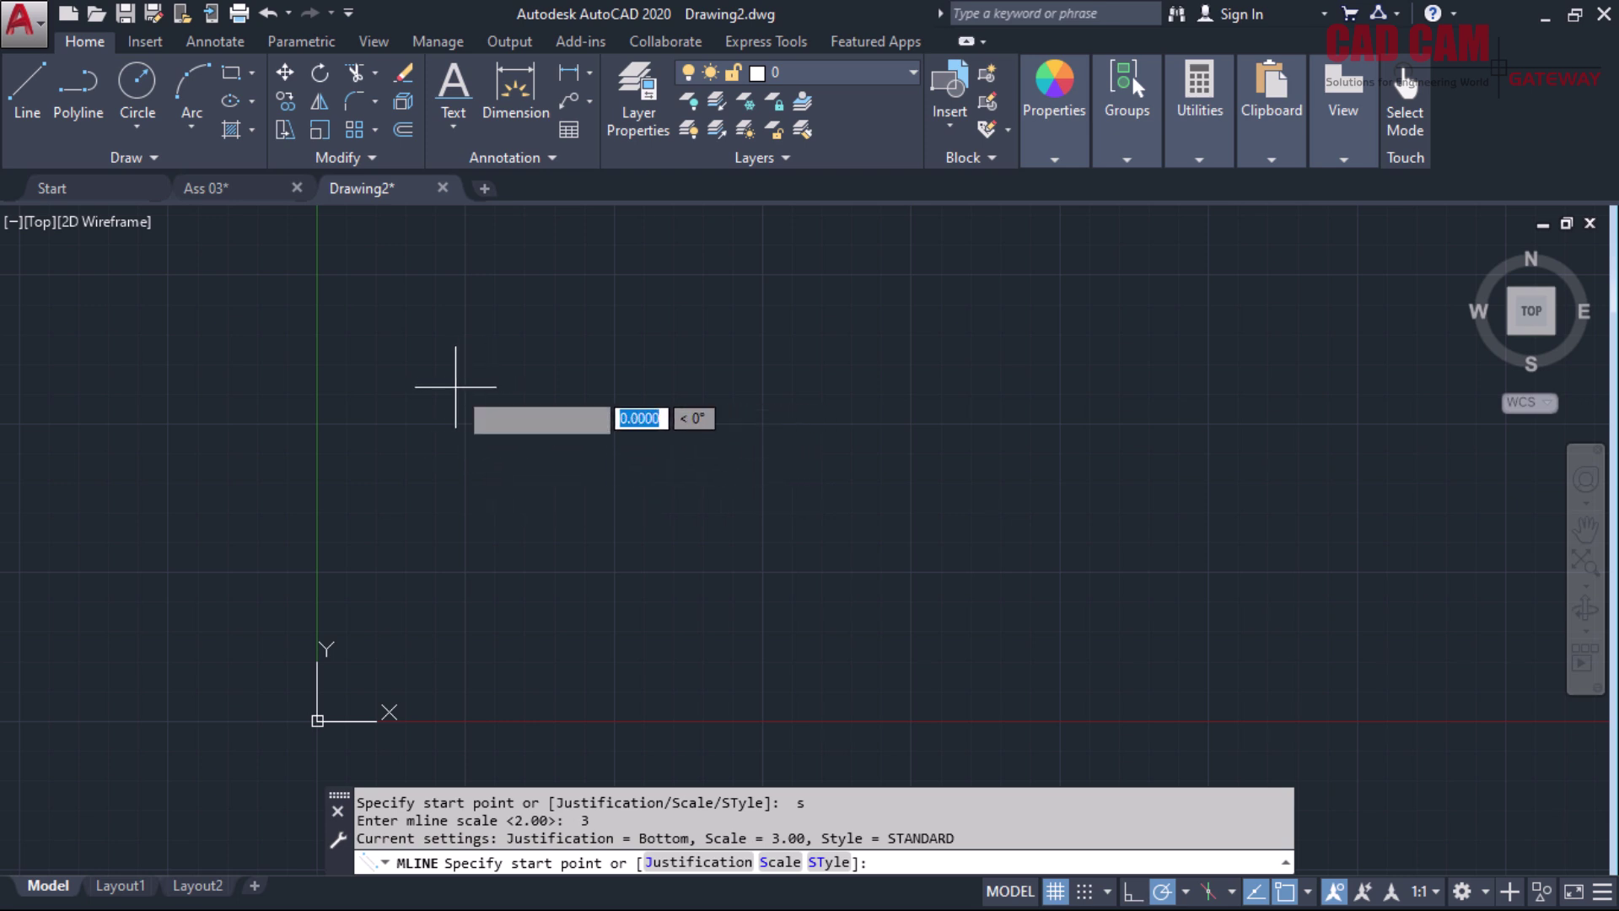
click(643, 387)
key(Return)
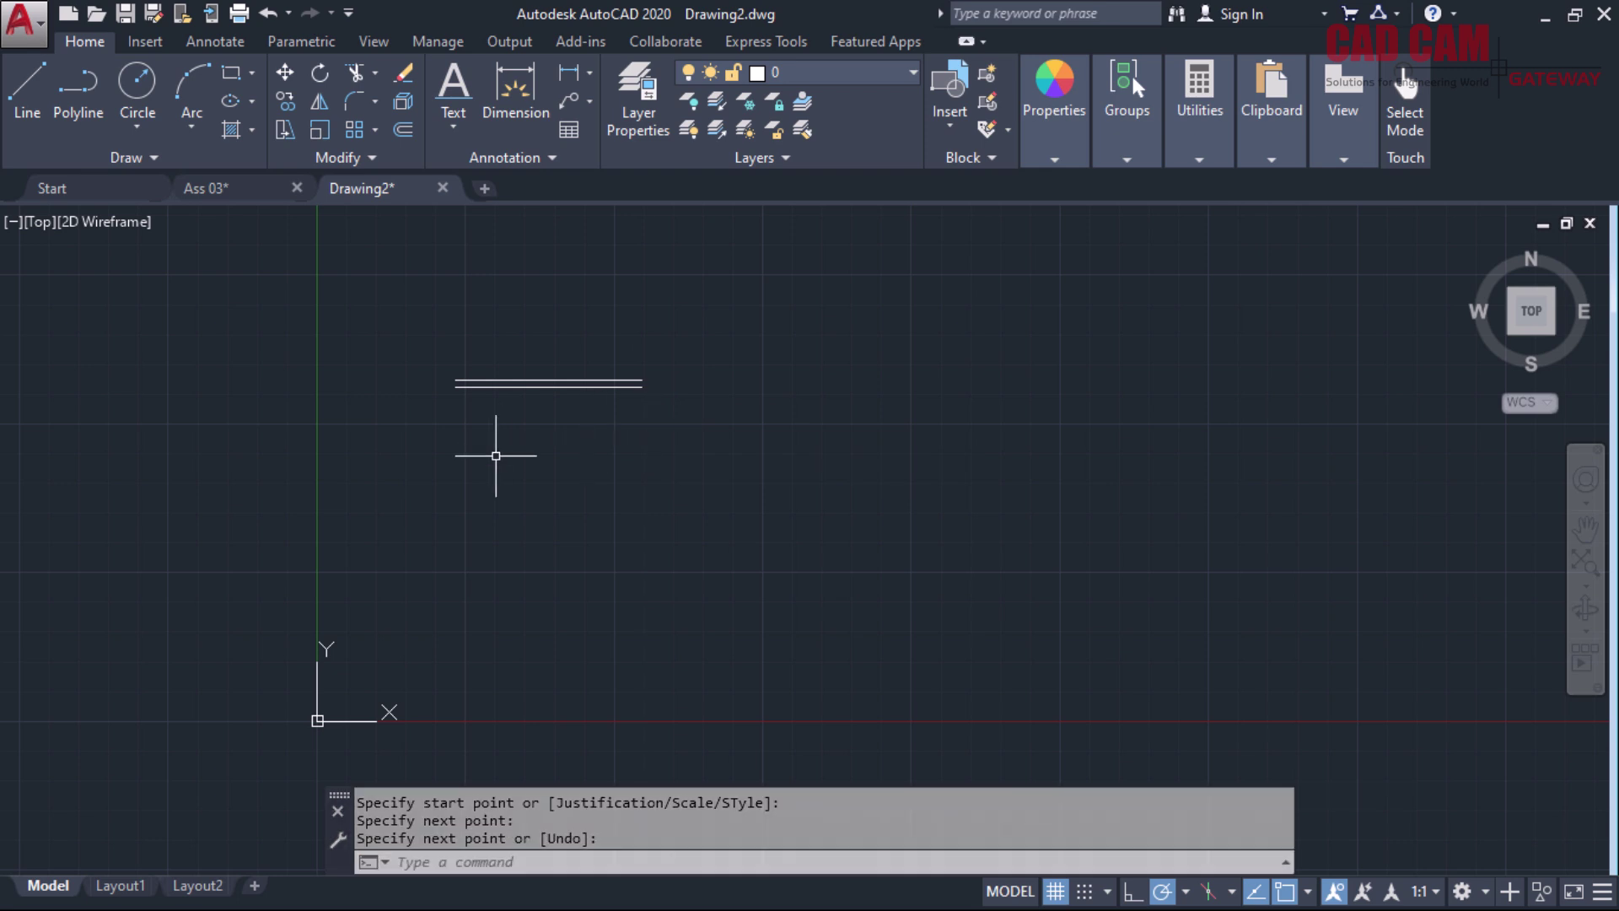
Switch the multiline style to Single_Road and draw a horizontal road about 95 units long below the STANDARD multiline
scroll(500, 451, up, 2)
click(717, 816)
key(Return)
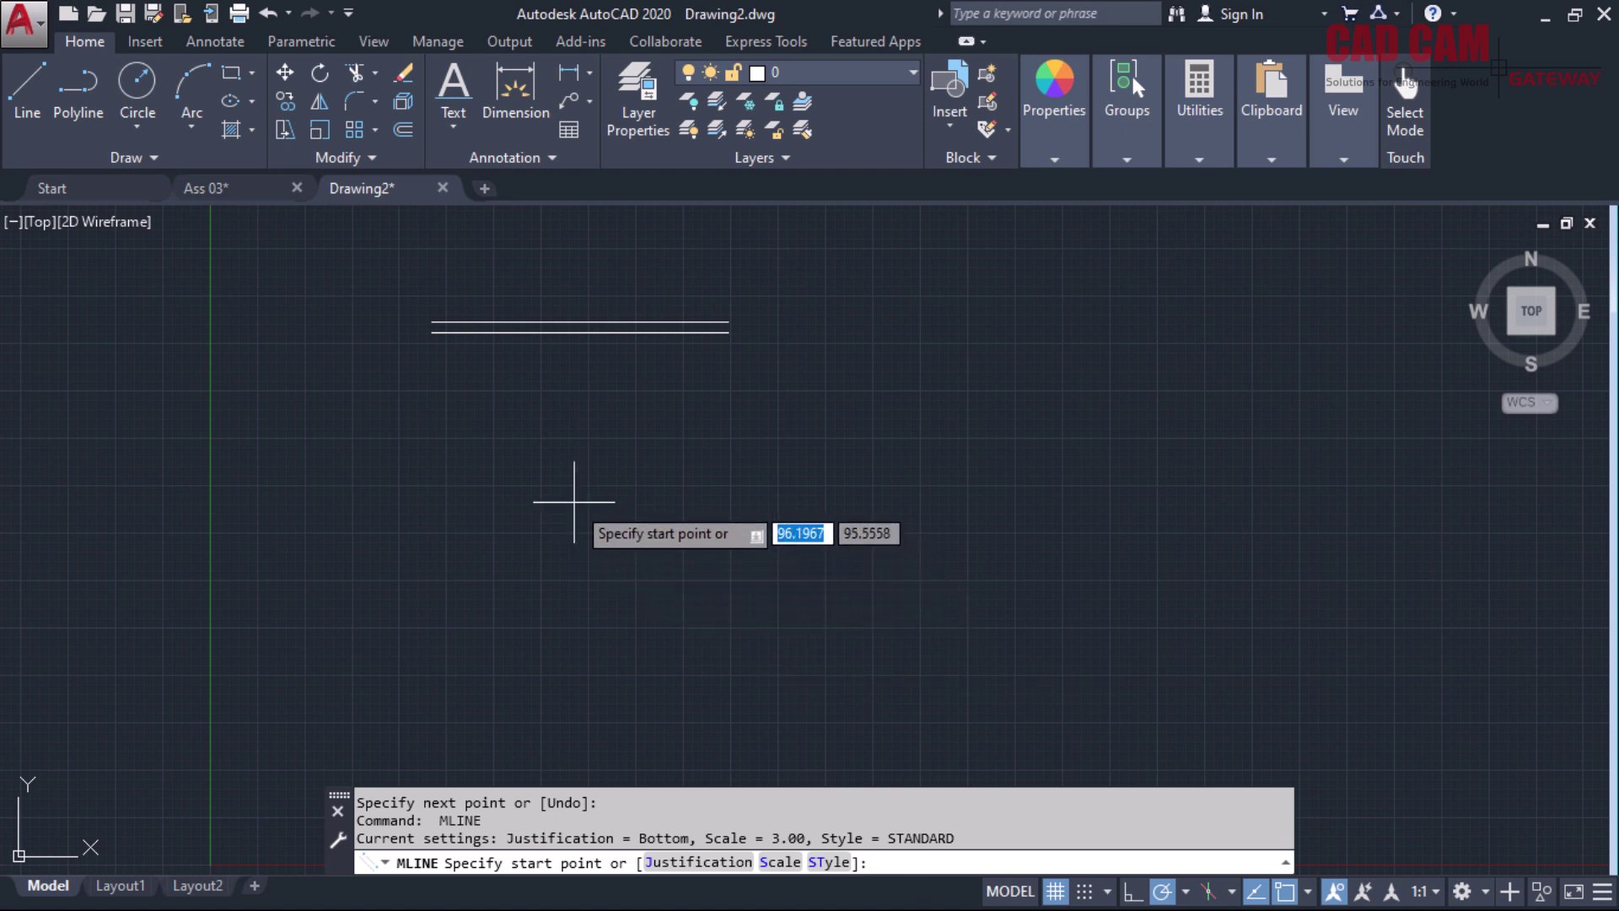
text(st)
key(Return)
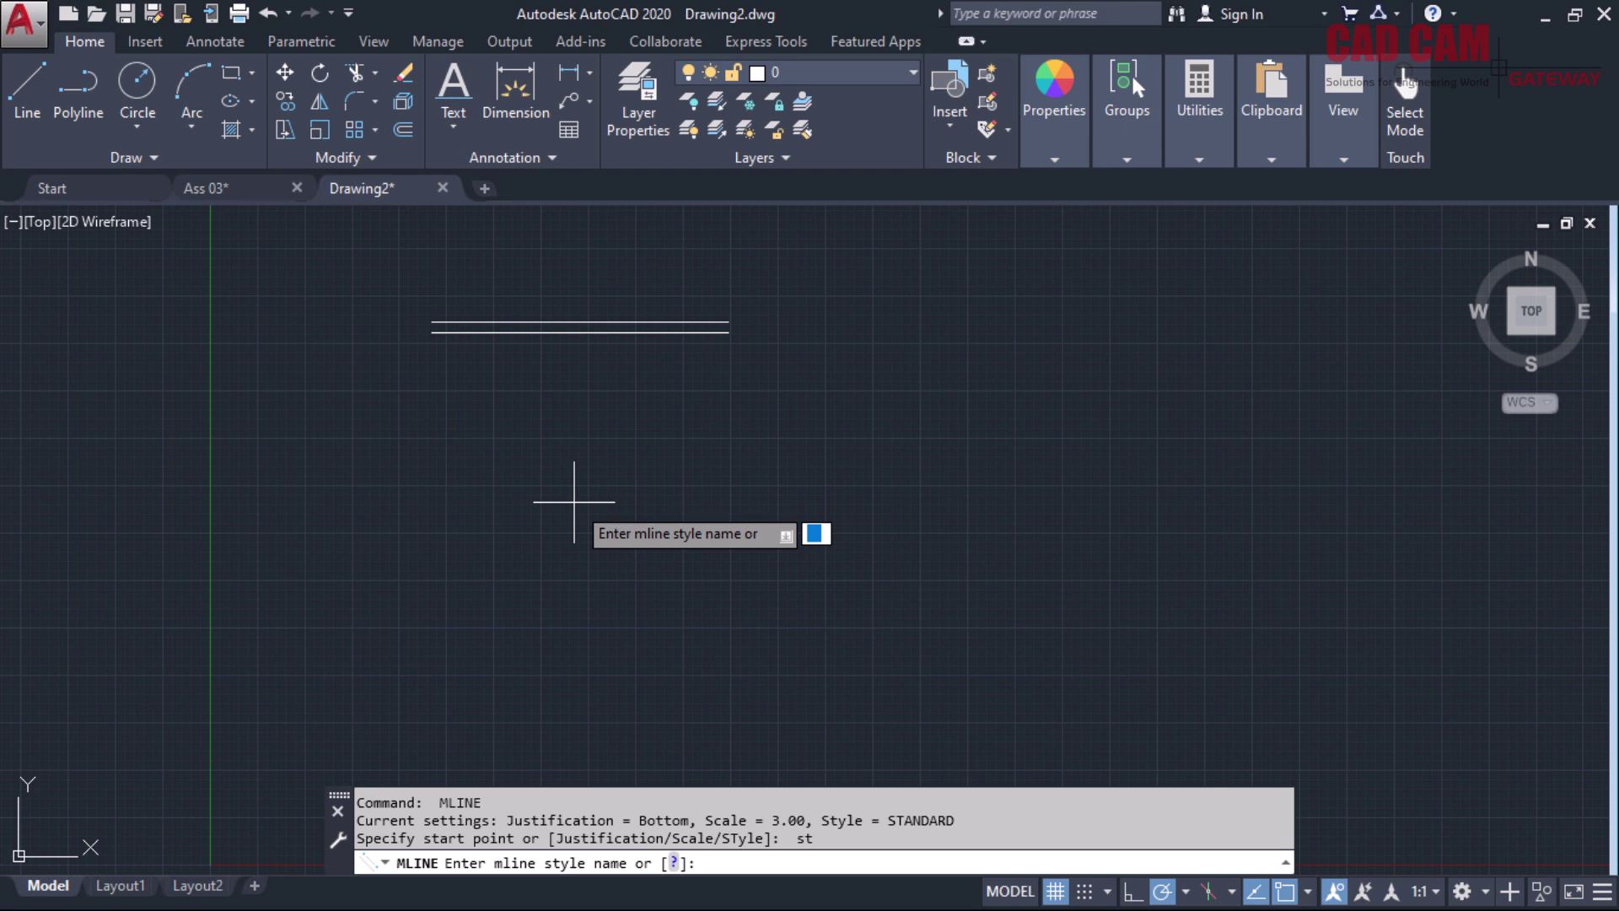
text(Single_Road)
key(Return)
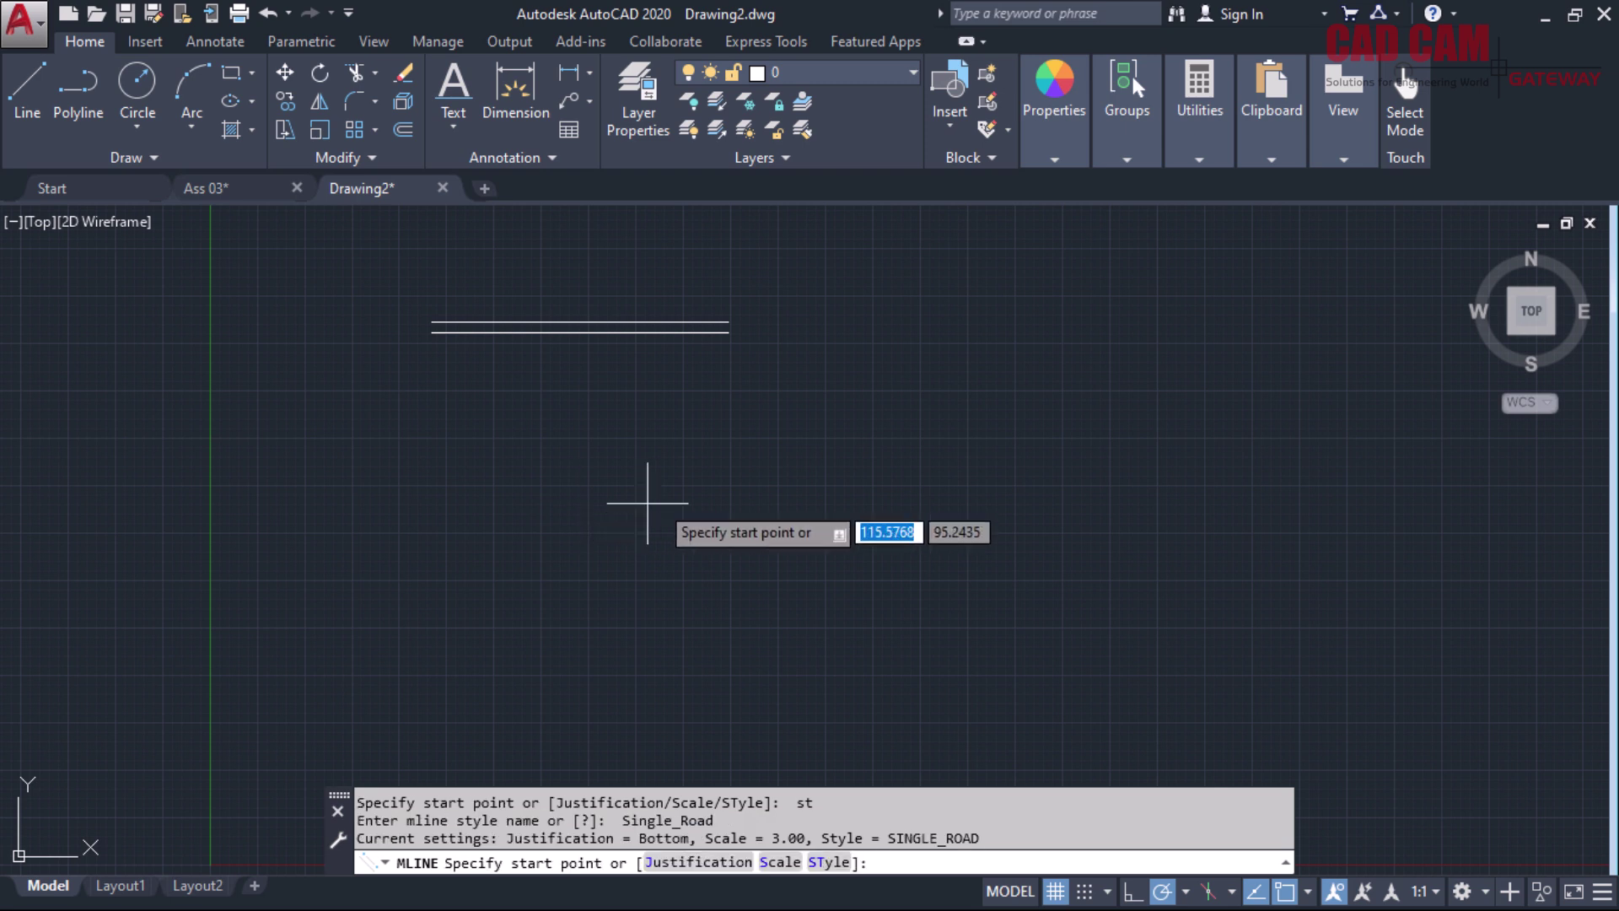
click(435, 385)
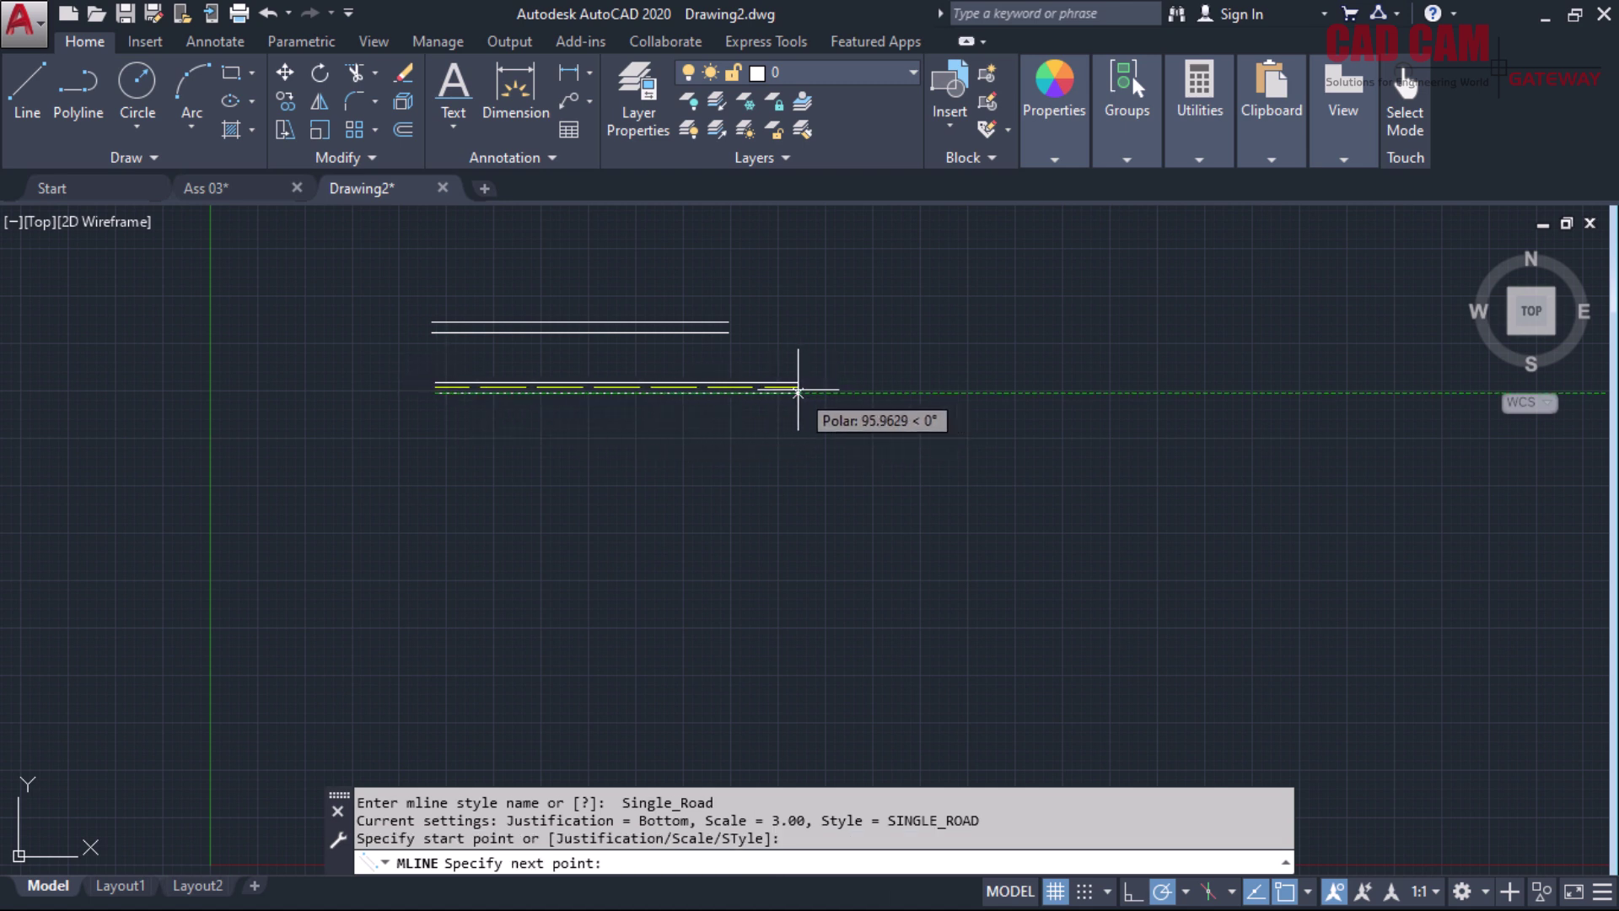
click(796, 391)
key(Return)
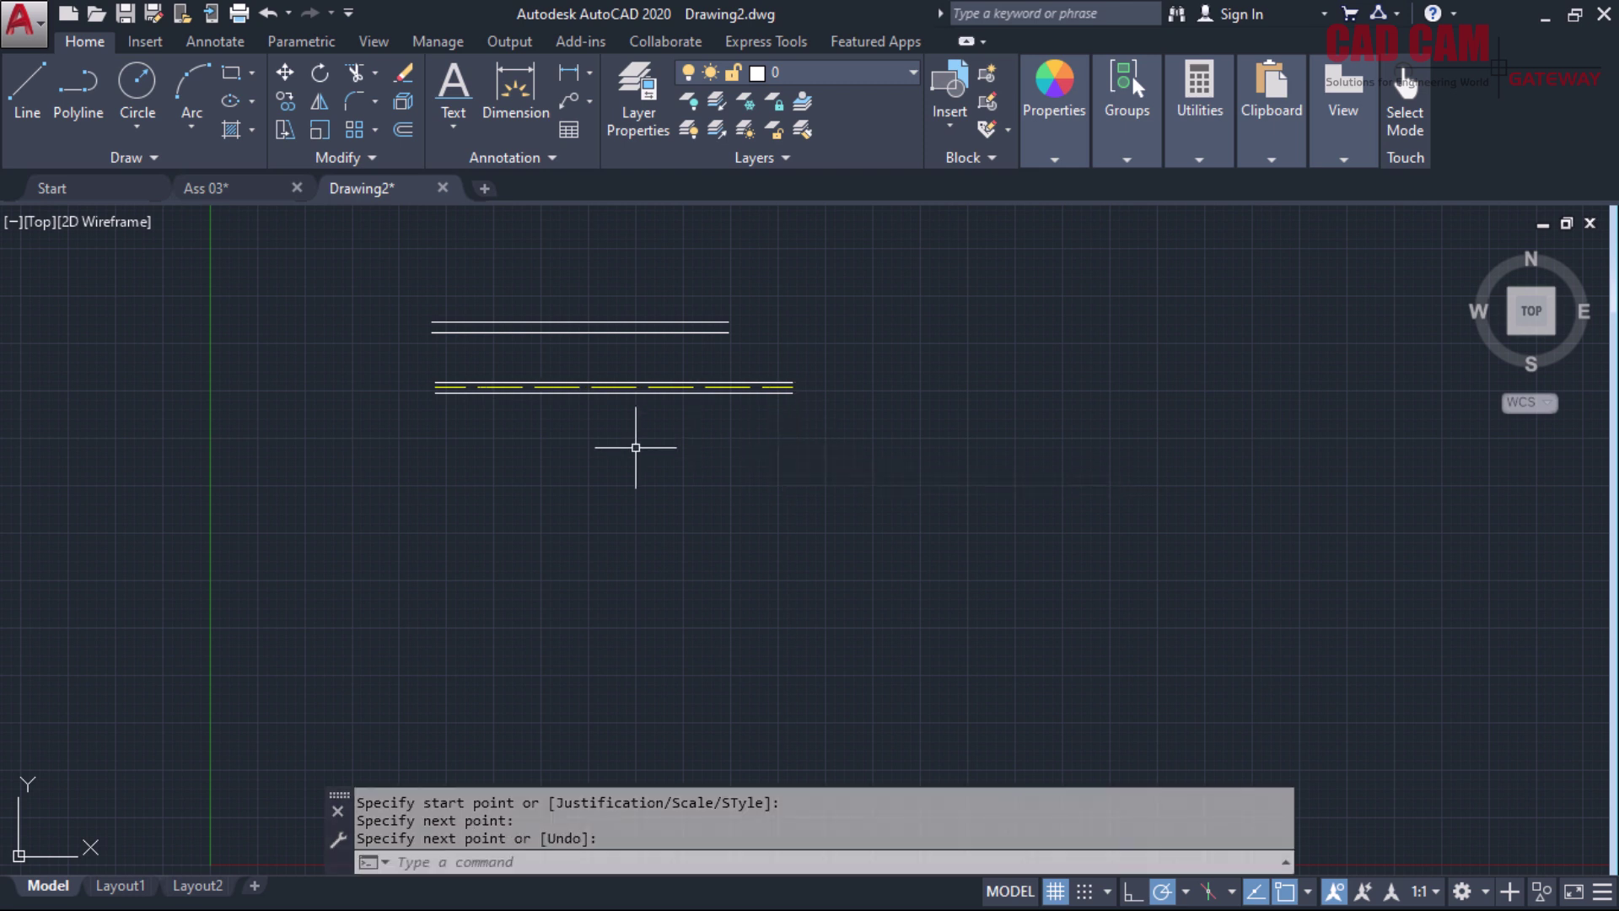
Draw a vertical SINGLE_ROAD multiline from below up to the lower edge of the horizontal single road, forming a T-junction
key(Return)
click(606, 506)
click(608, 391)
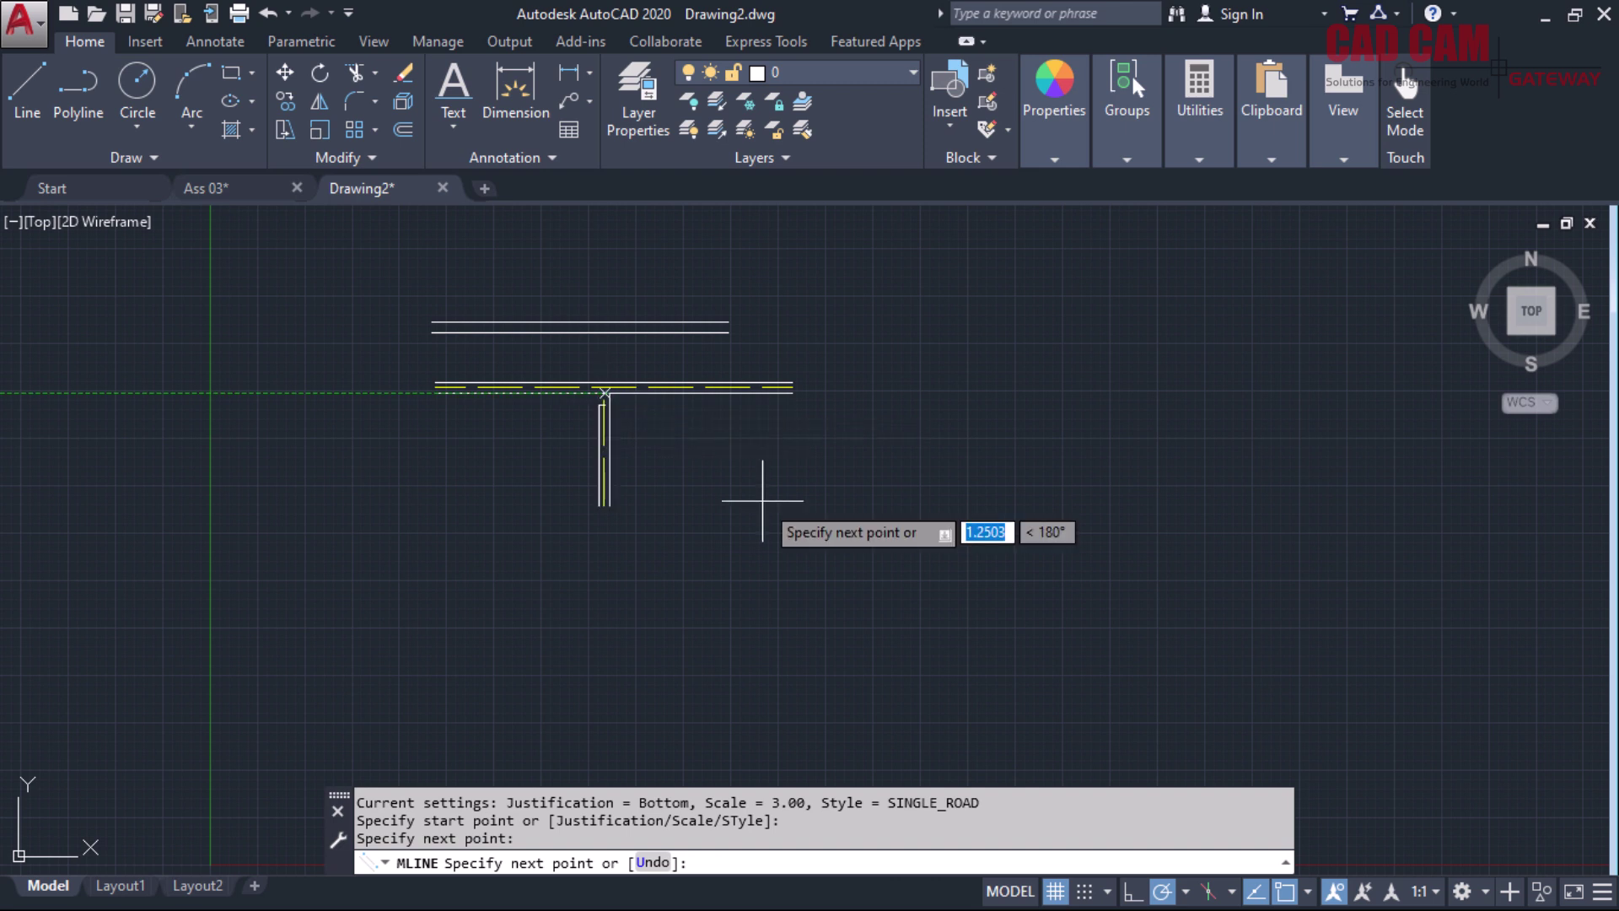
key(Return)
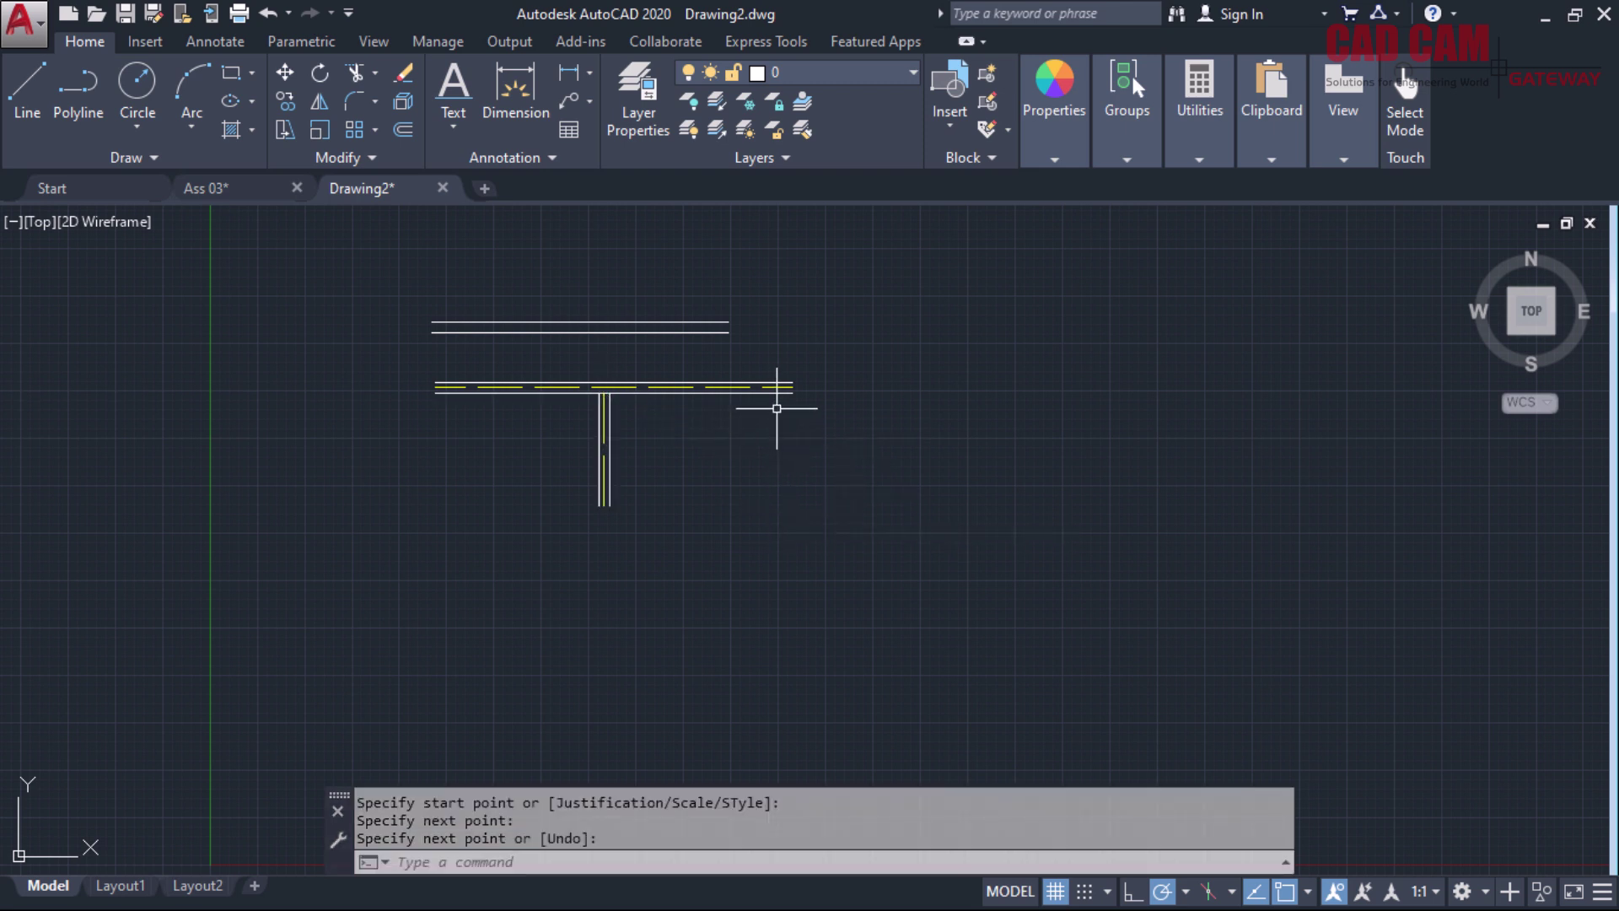
Draw a horizontal SINGLE_ROAD multiline about 55 units long beside the T-junction, and a vertical one crossing it
key(Return)
click(916, 386)
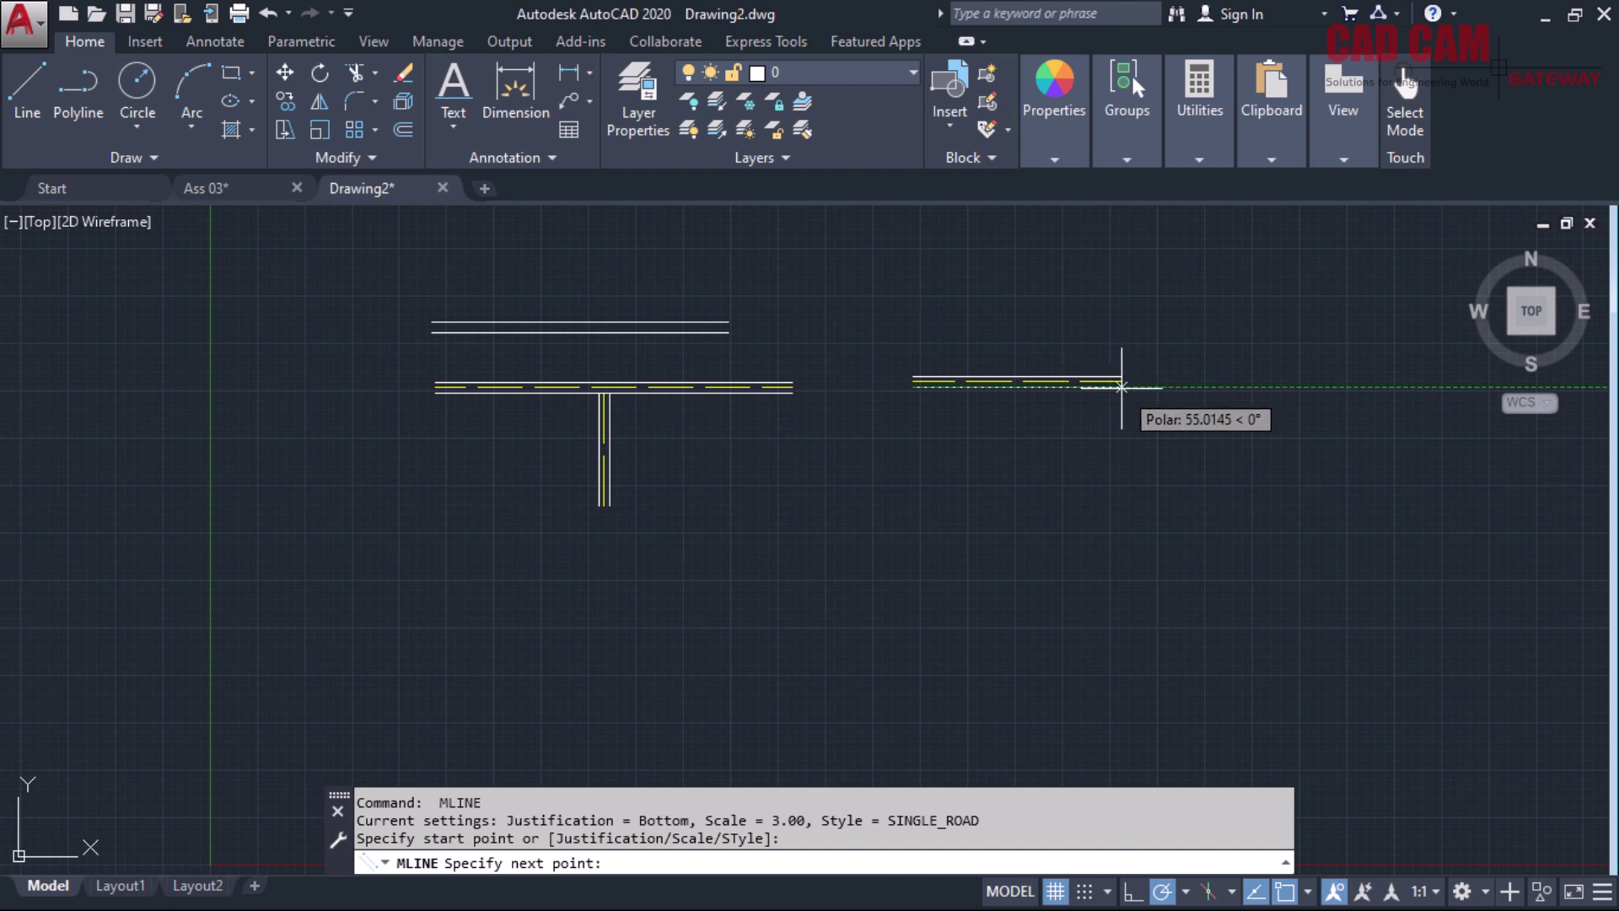
click(1126, 386)
key(Return)
key(Return)
click(1016, 299)
click(1017, 460)
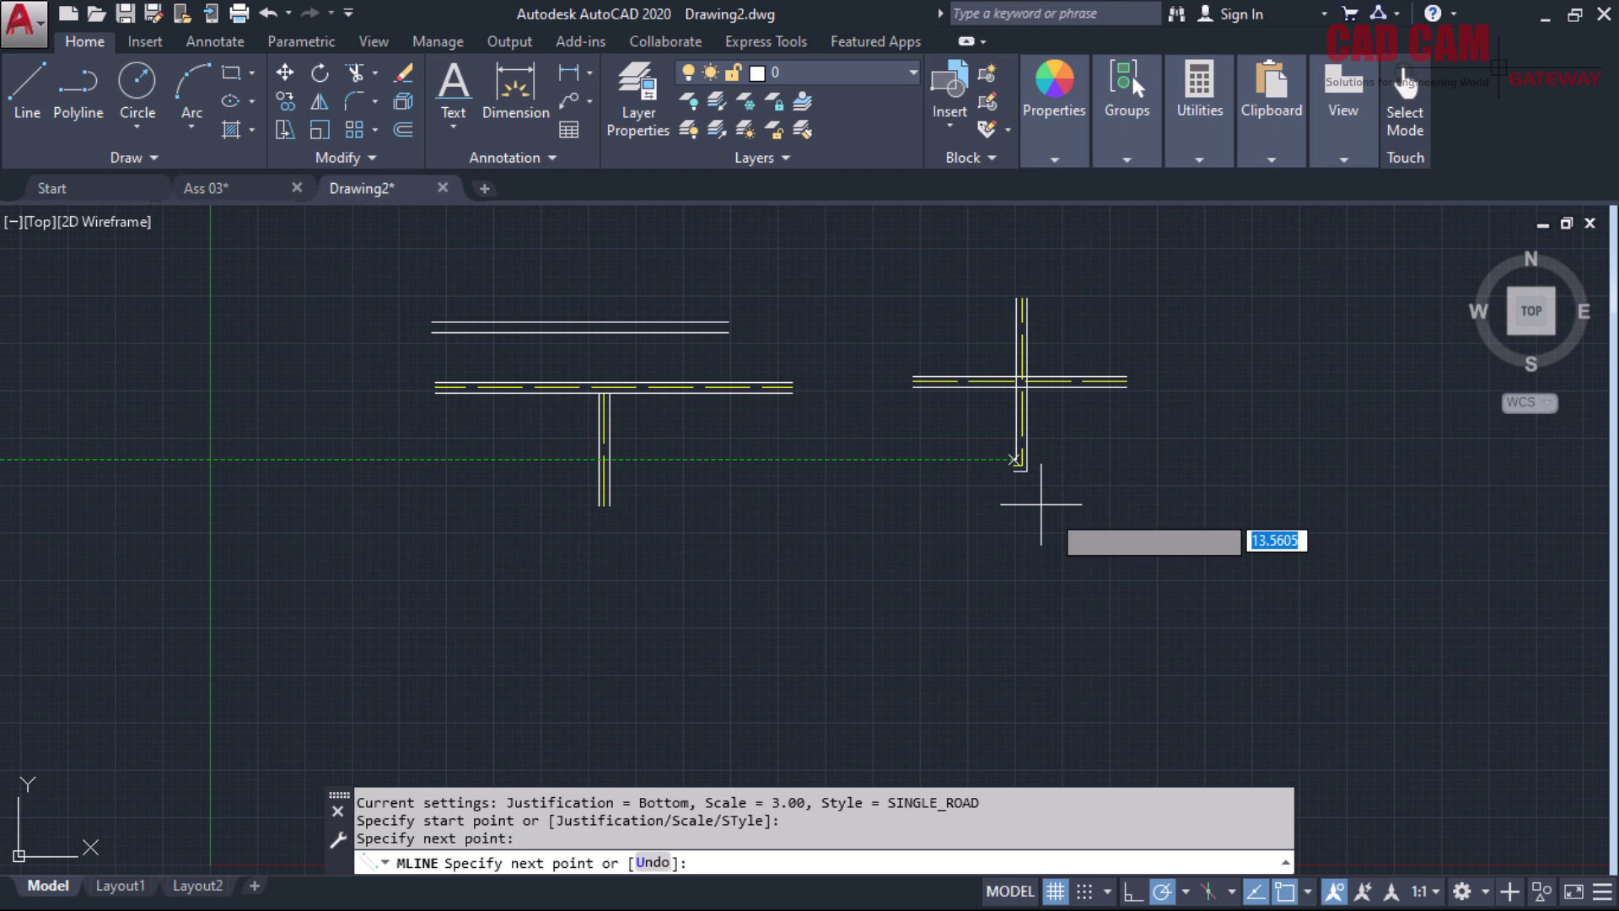
key(Escape)
key(Escape)
Compare the SINGLE_ROAD and DOUBLE_ROAD multiline styles and open DOUBLE_ROAD for modification
text(mlstyle)
key(Return)
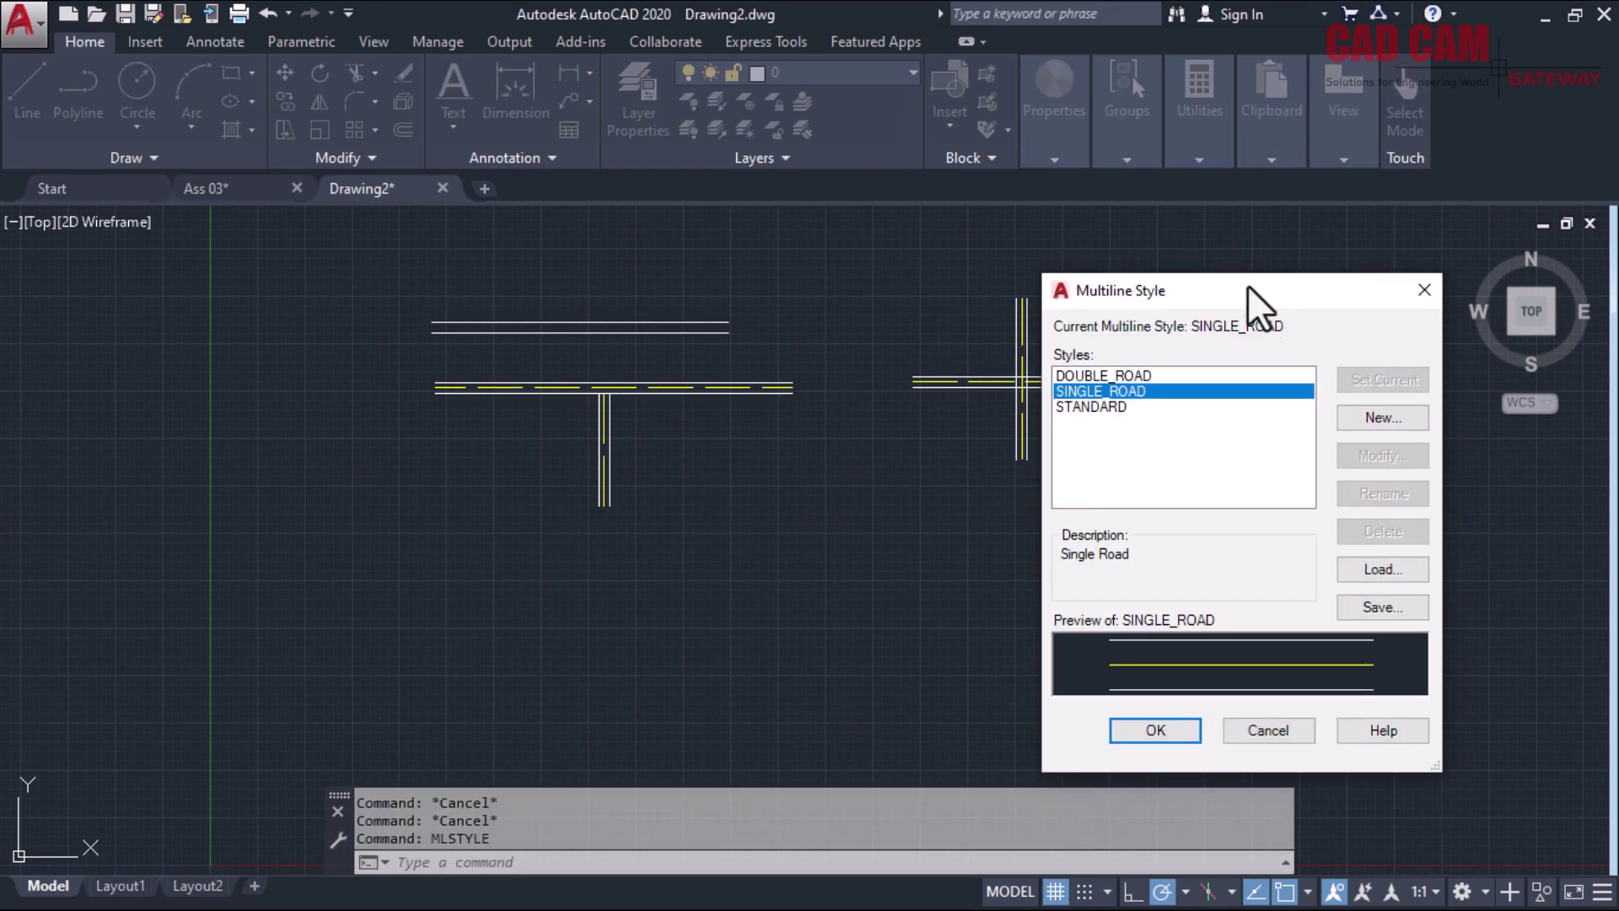
click(1091, 373)
click(1103, 392)
click(1110, 373)
drag(1162, 285, 200, 201)
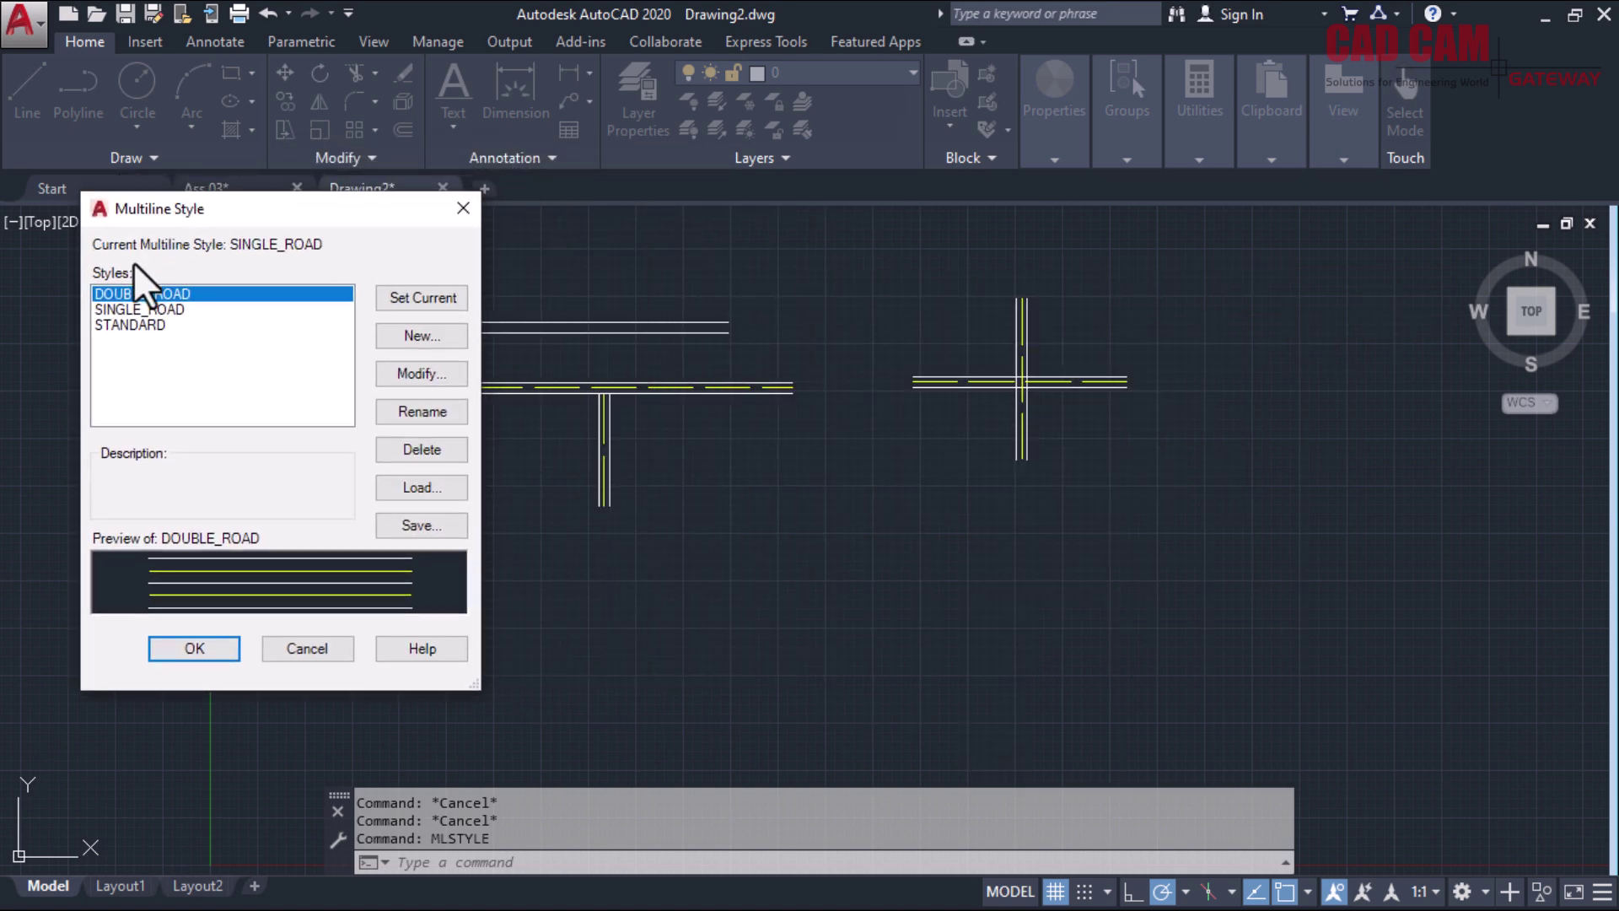
click(163, 309)
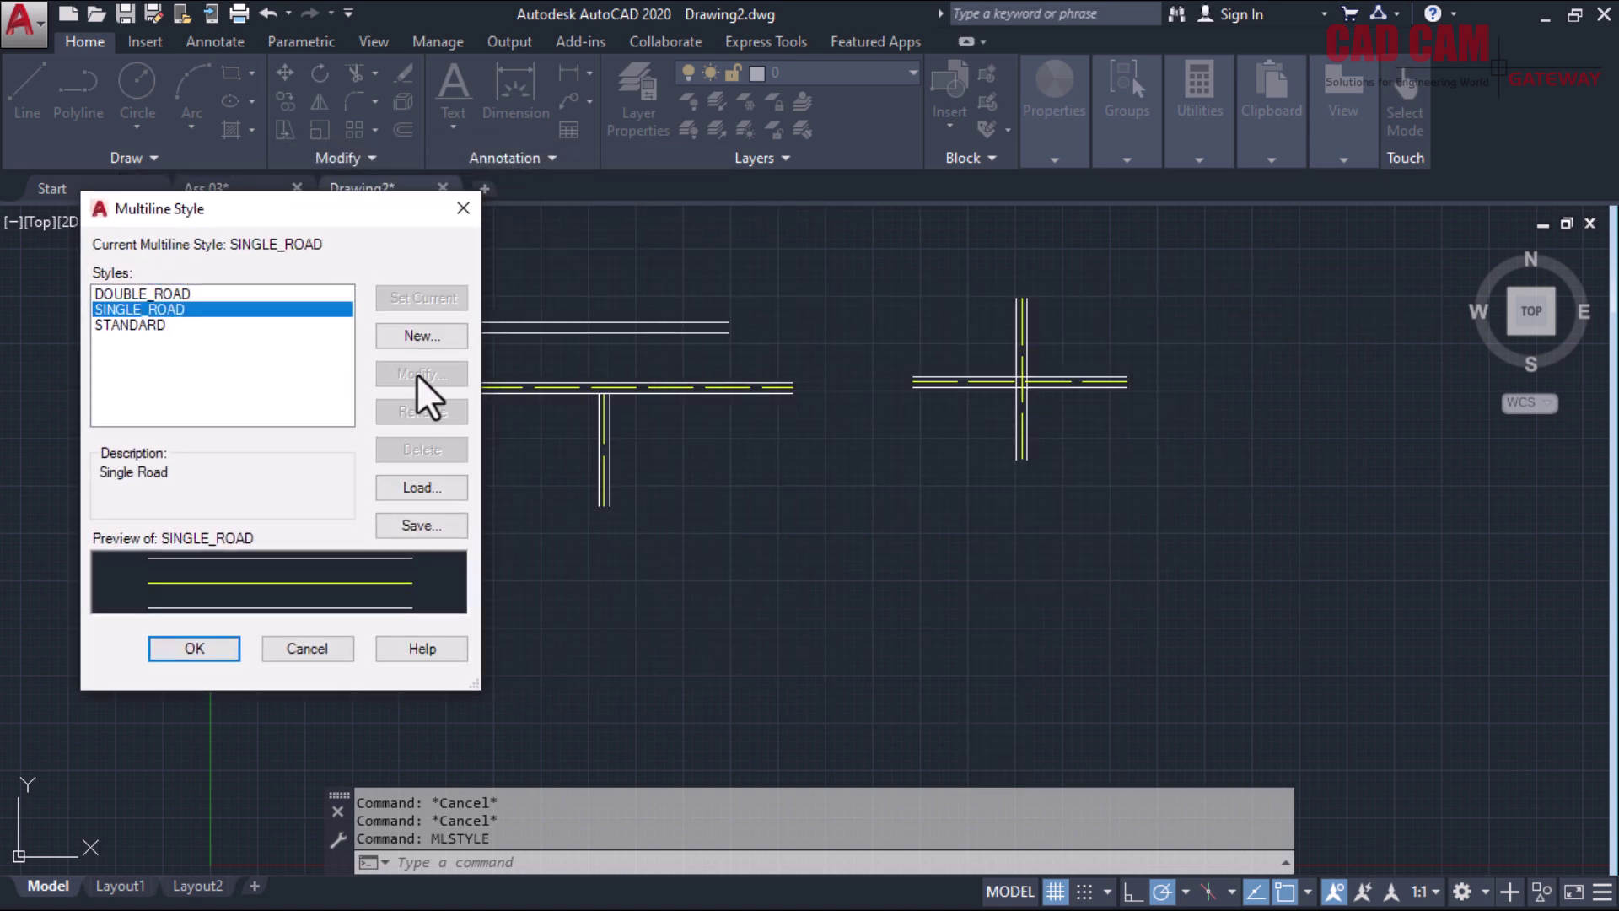
click(166, 294)
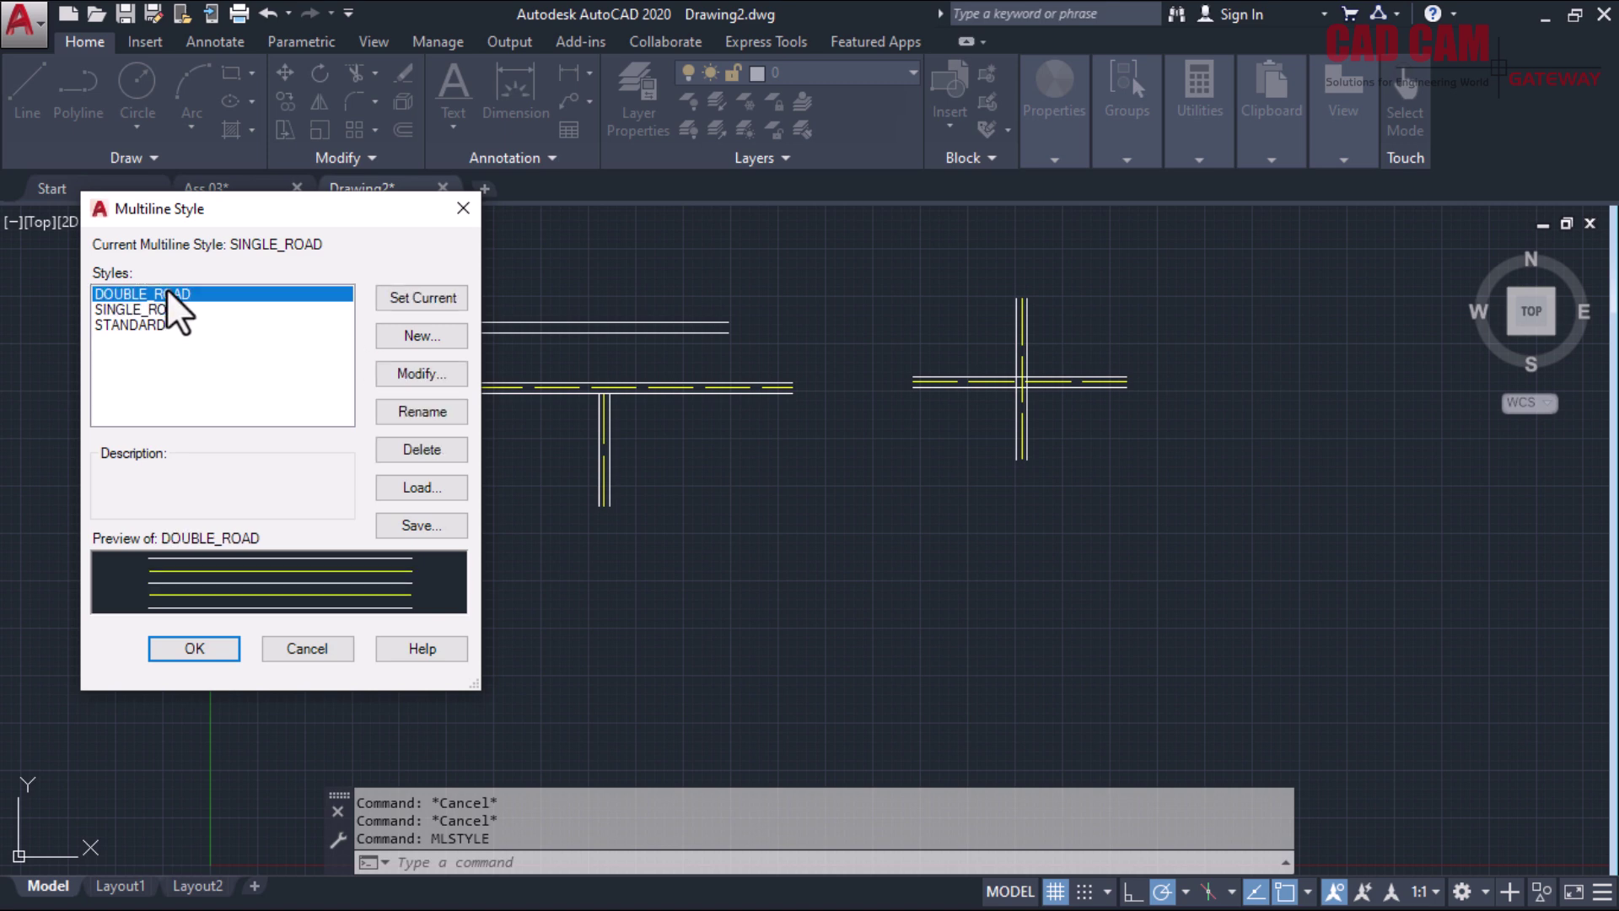
click(423, 368)
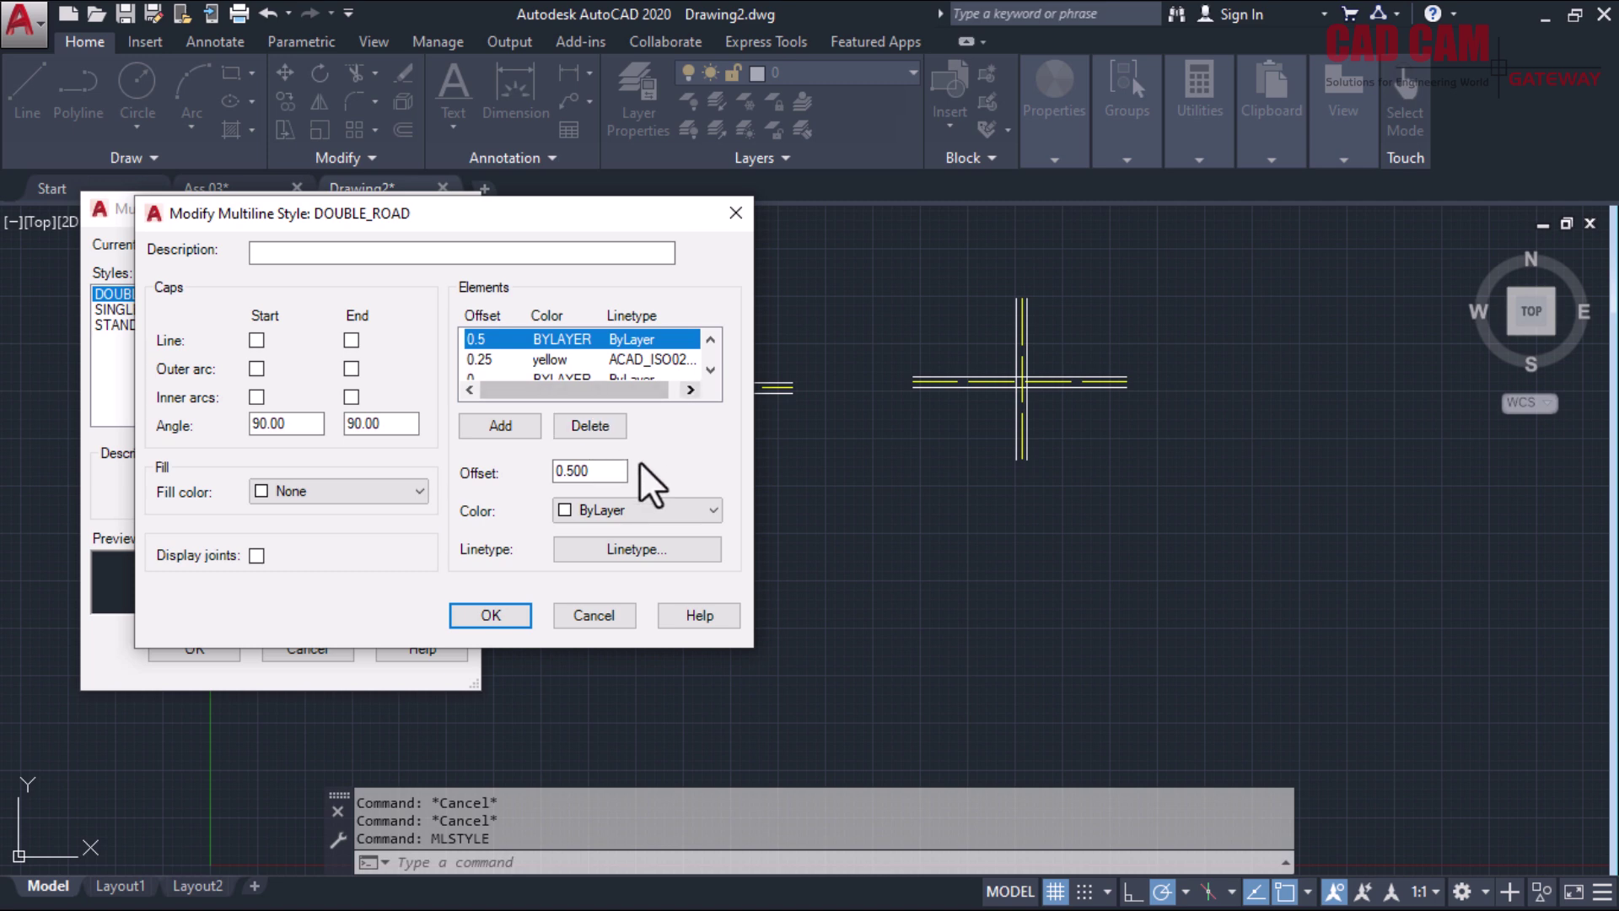
Load the HIDDEN2 linetype from acad.lin for the 0.5 offset element of DOUBLE_ROAD
click(655, 546)
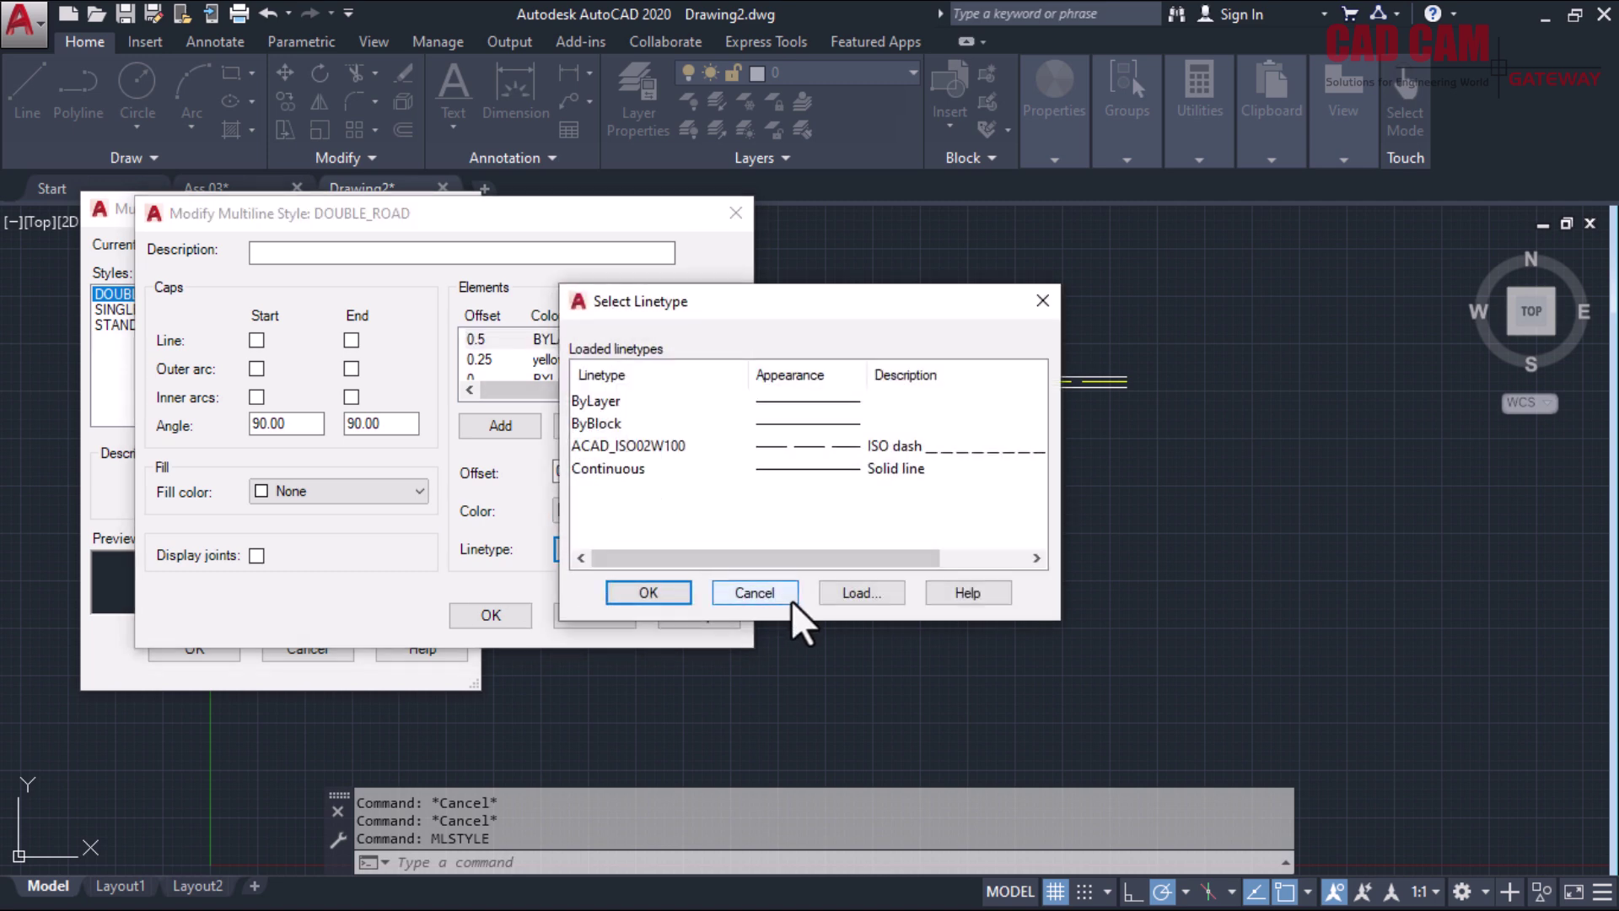
click(835, 594)
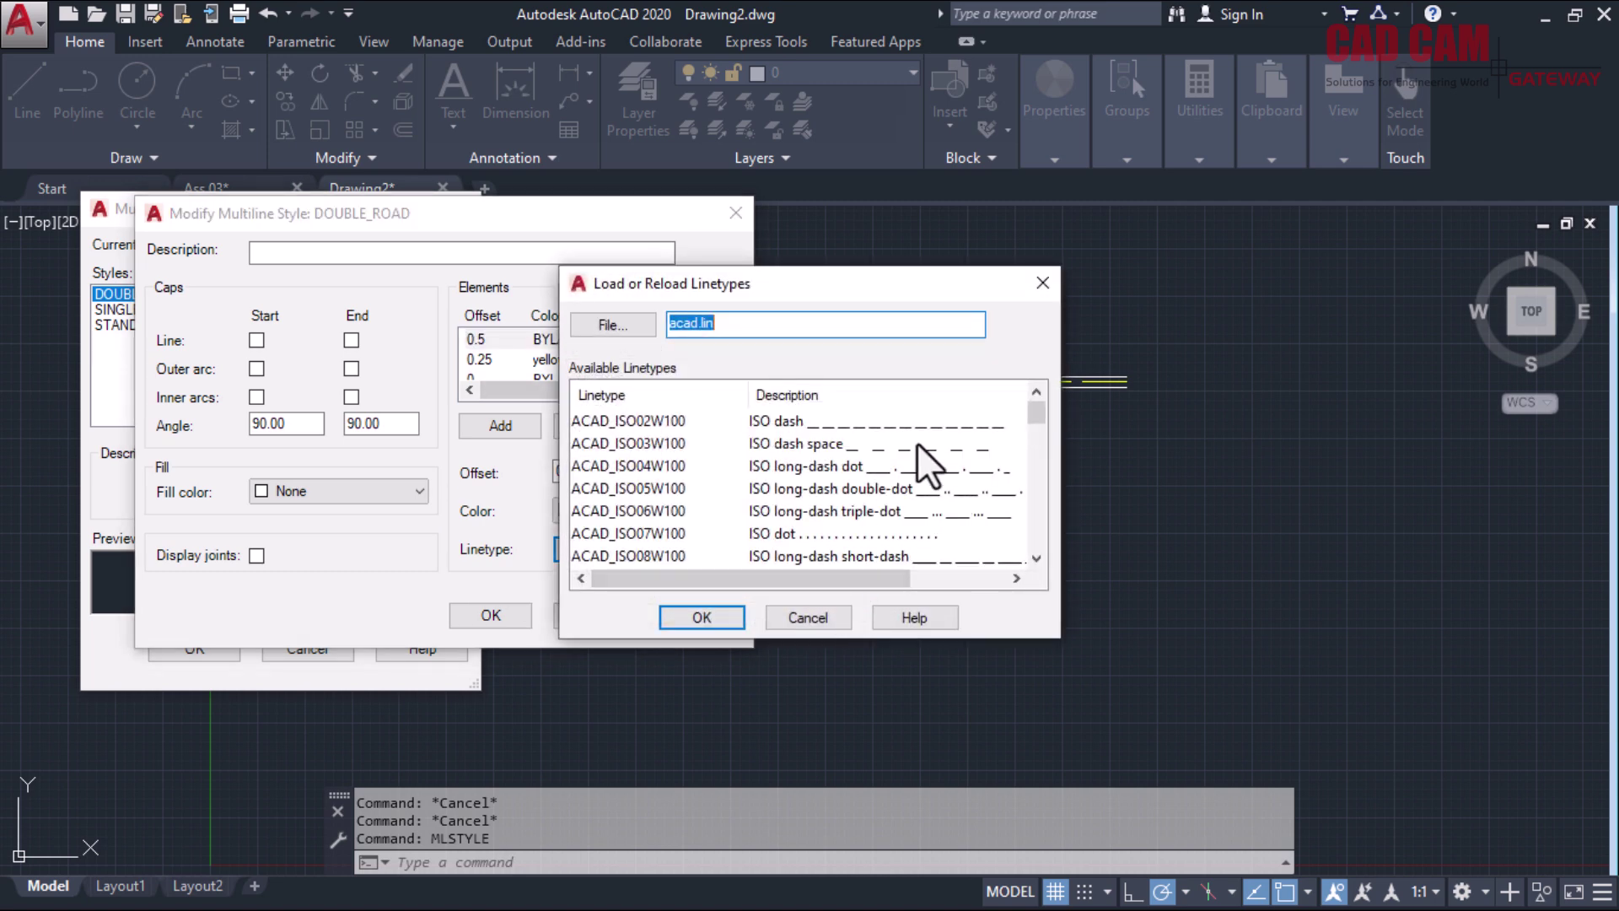
click(702, 494)
key(h)
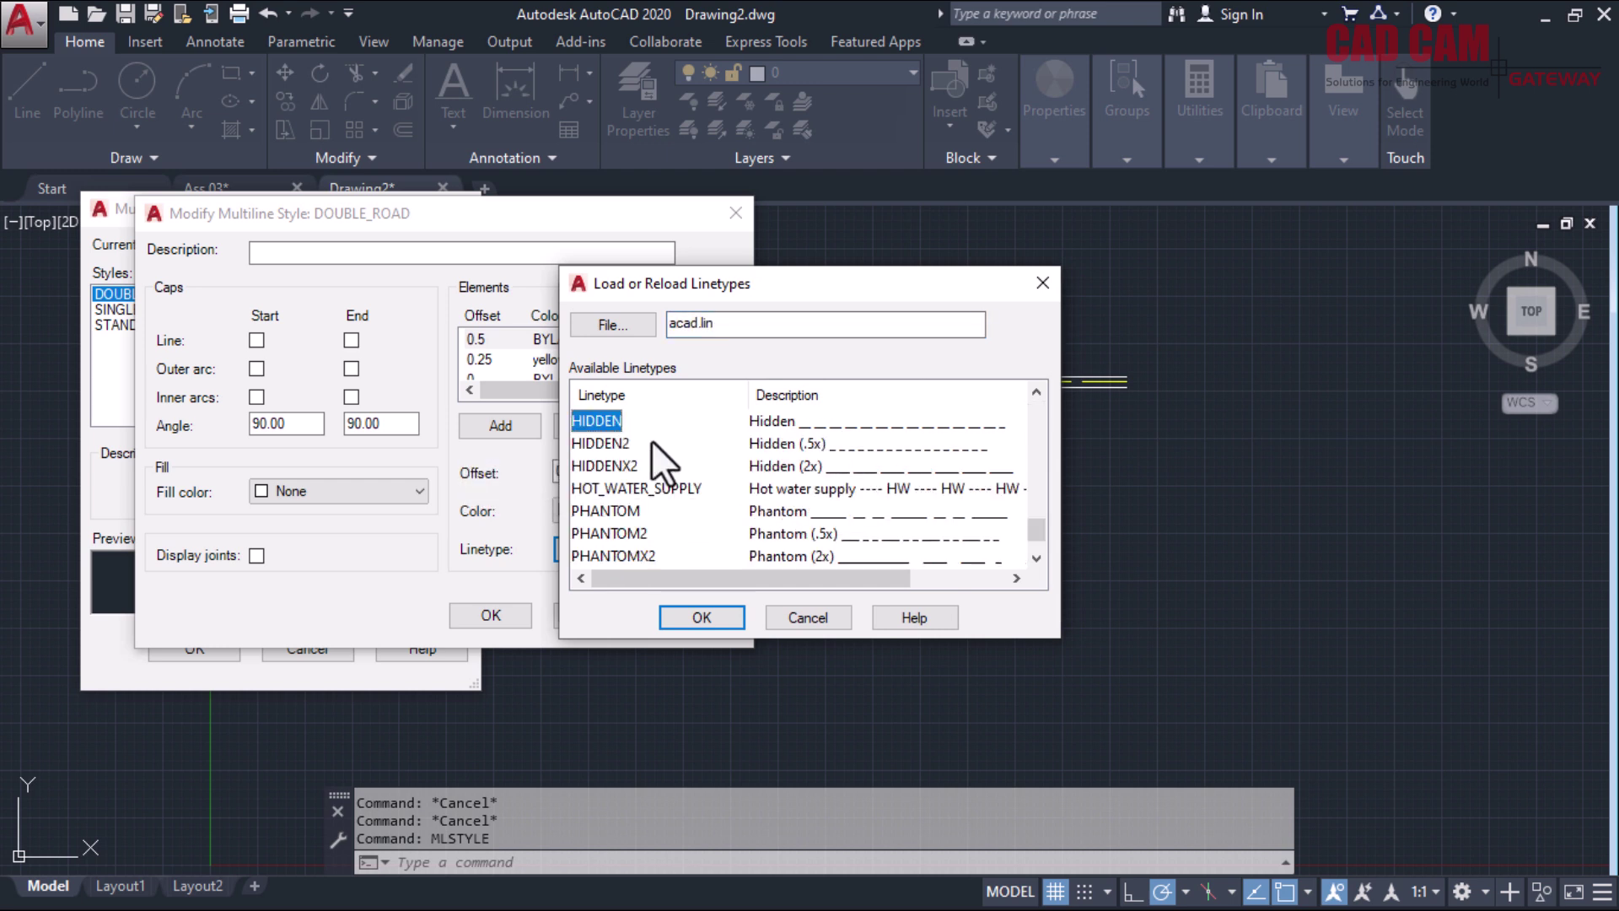
click(604, 443)
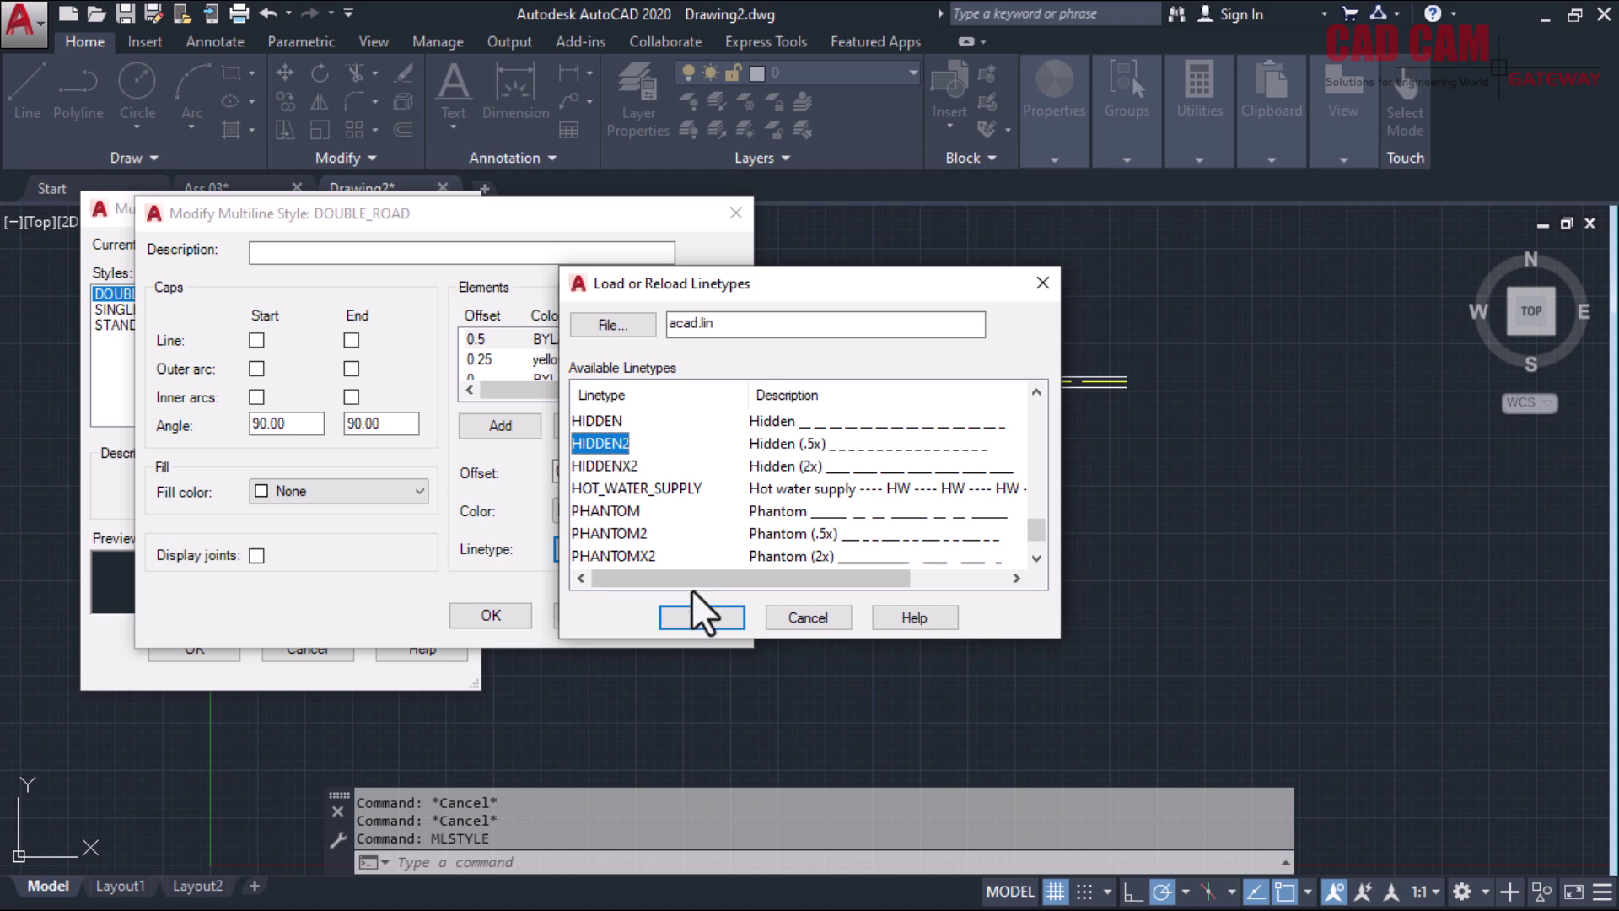
click(702, 624)
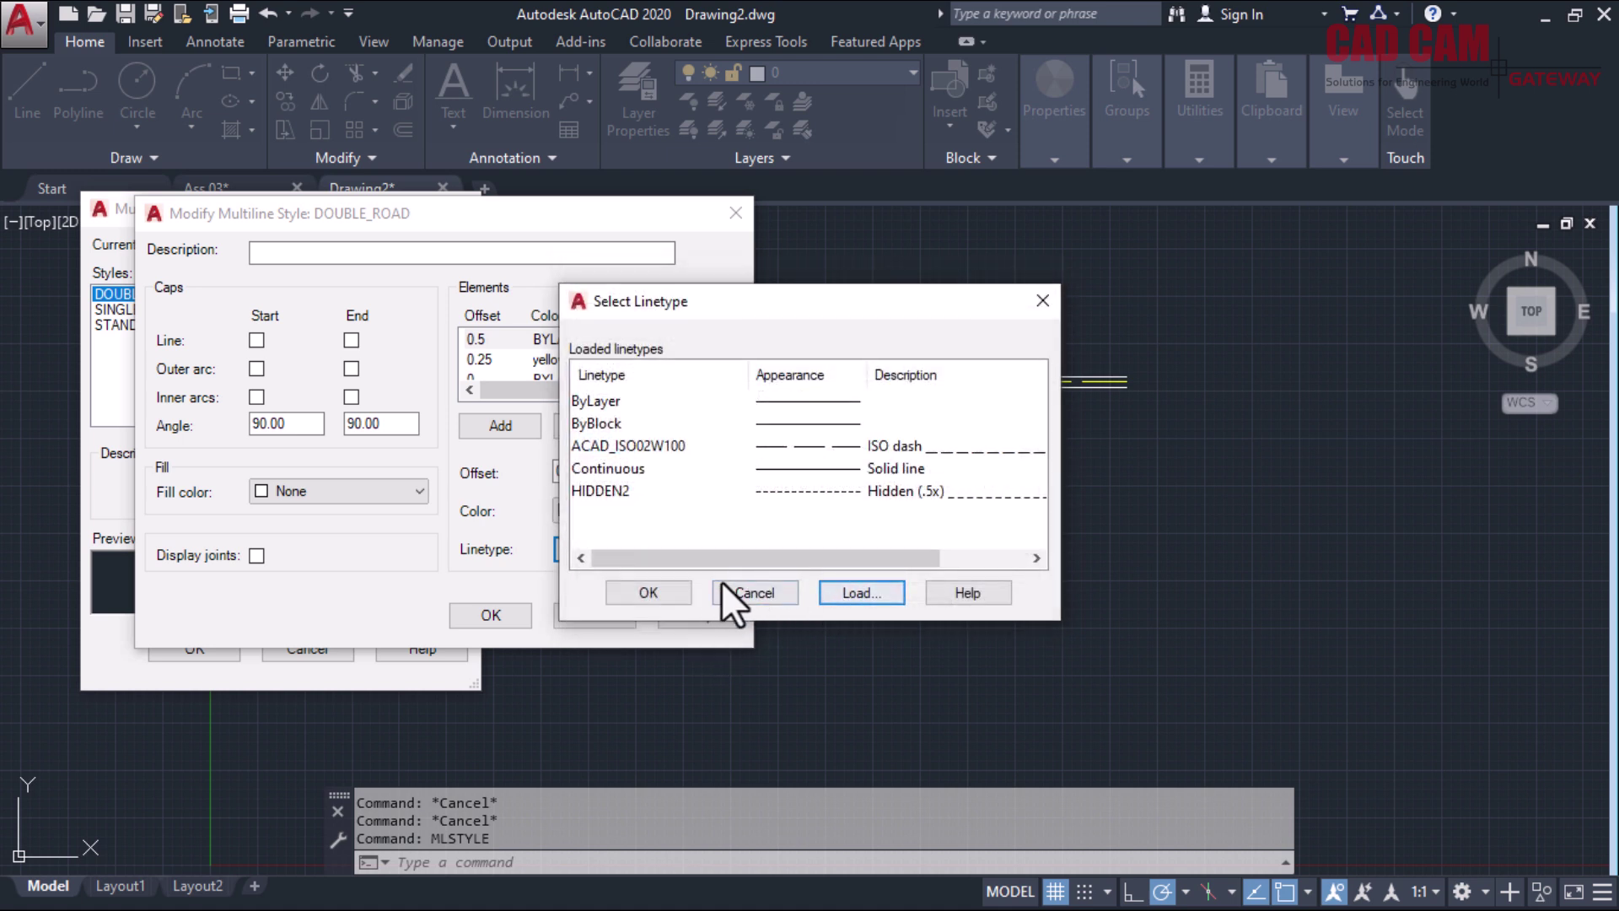
Assign the HIDDEN2 linetype to the 0.5 offset element of DOUBLE_ROAD and accept the multiline style changes
click(759, 493)
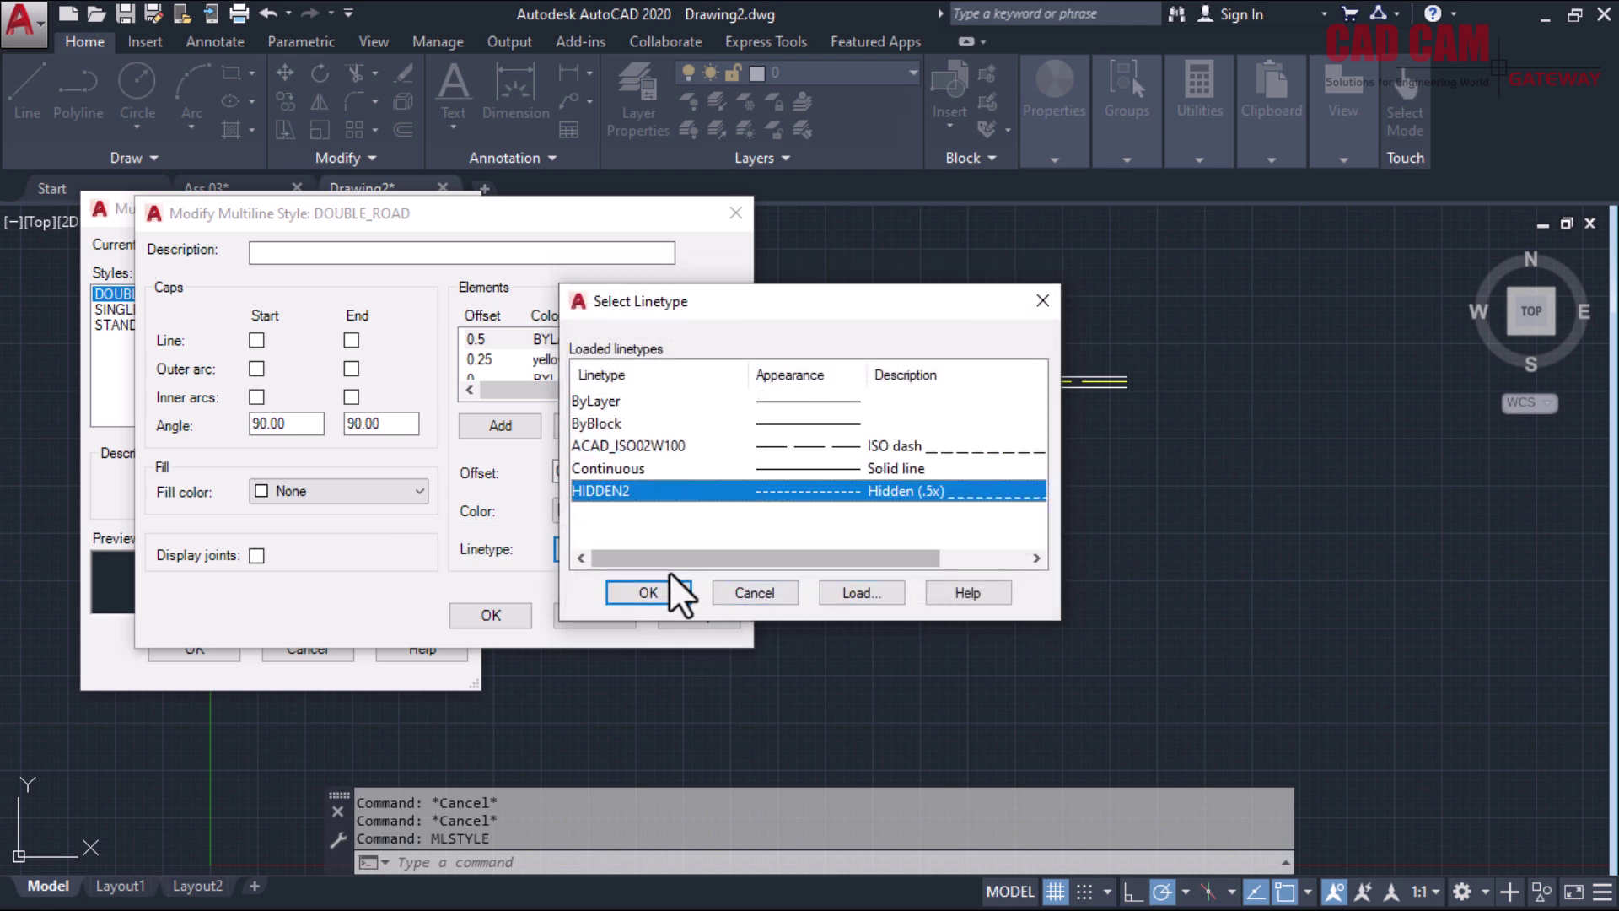
click(651, 594)
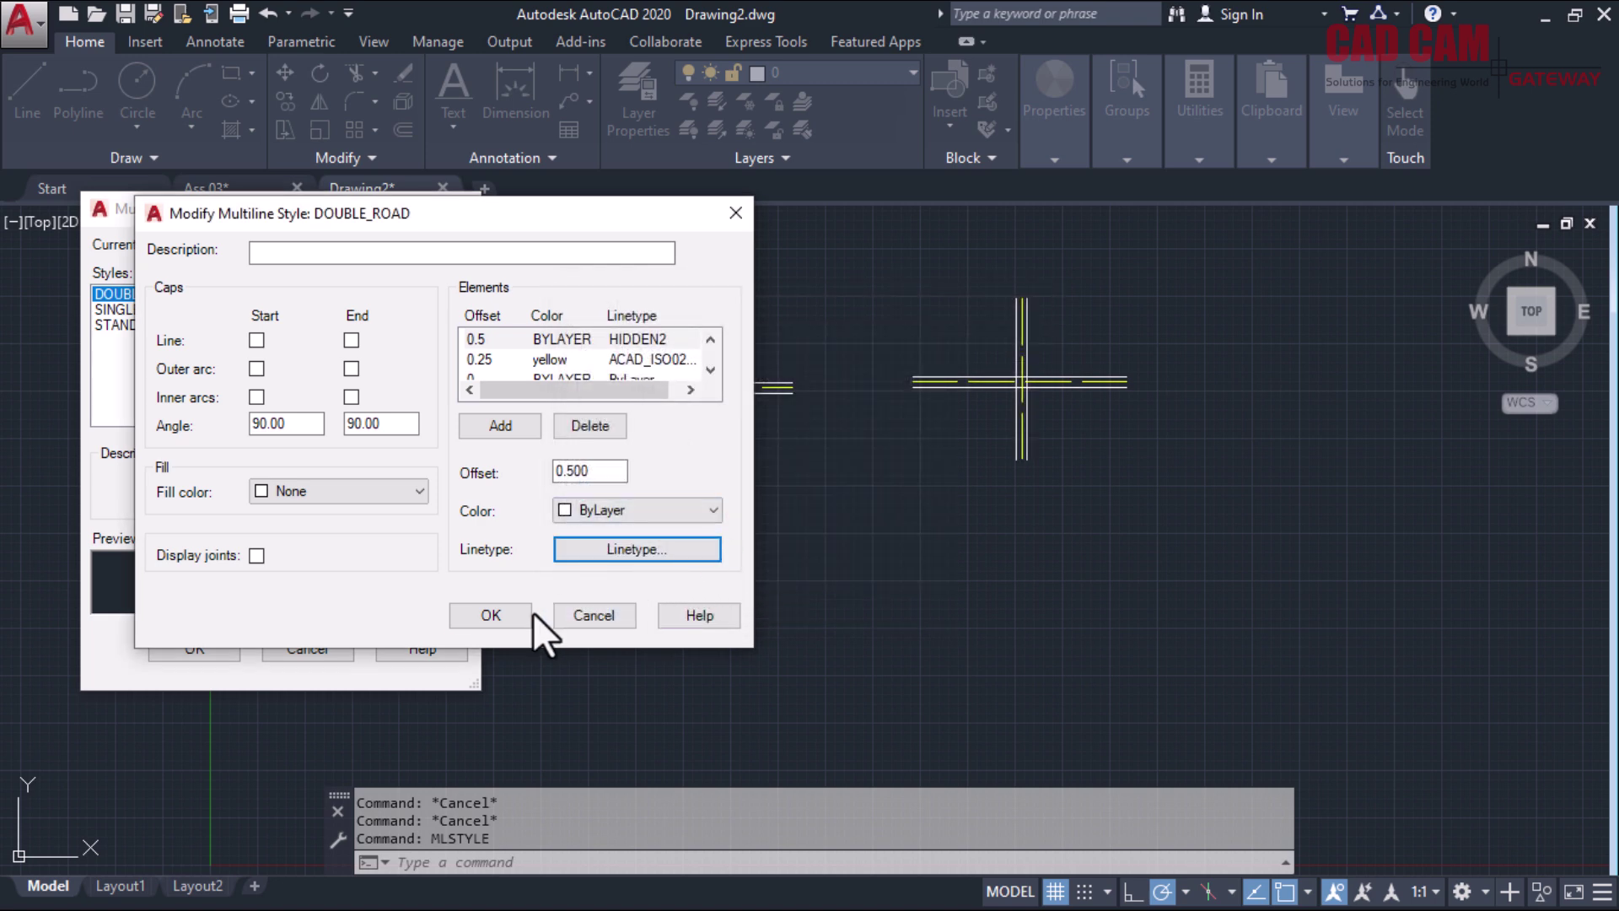
click(521, 613)
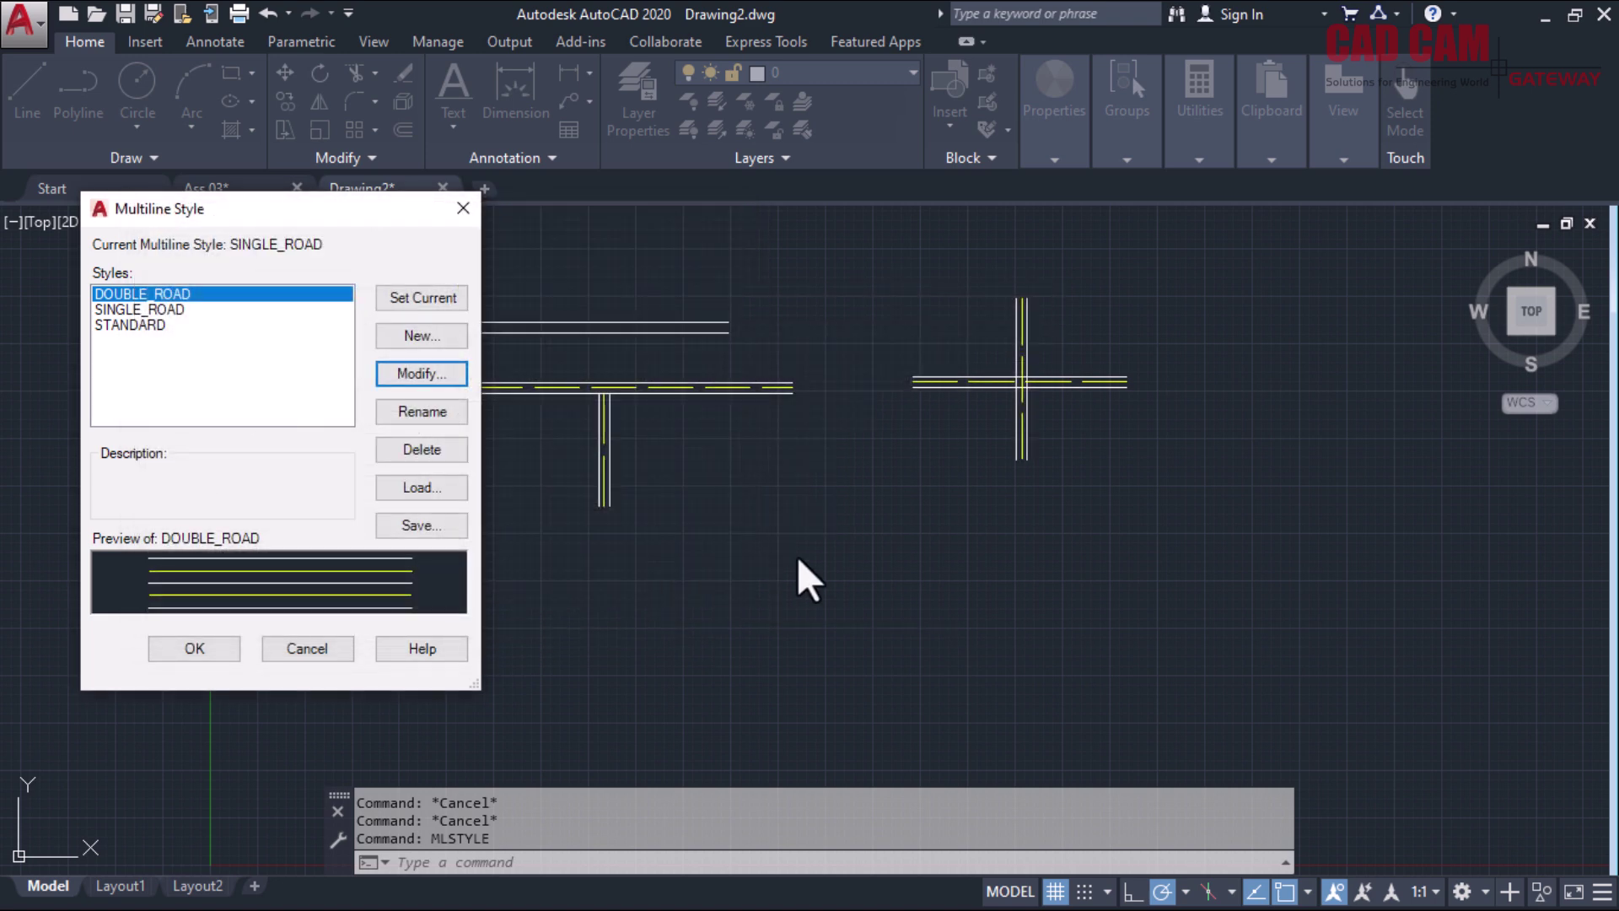
click(209, 651)
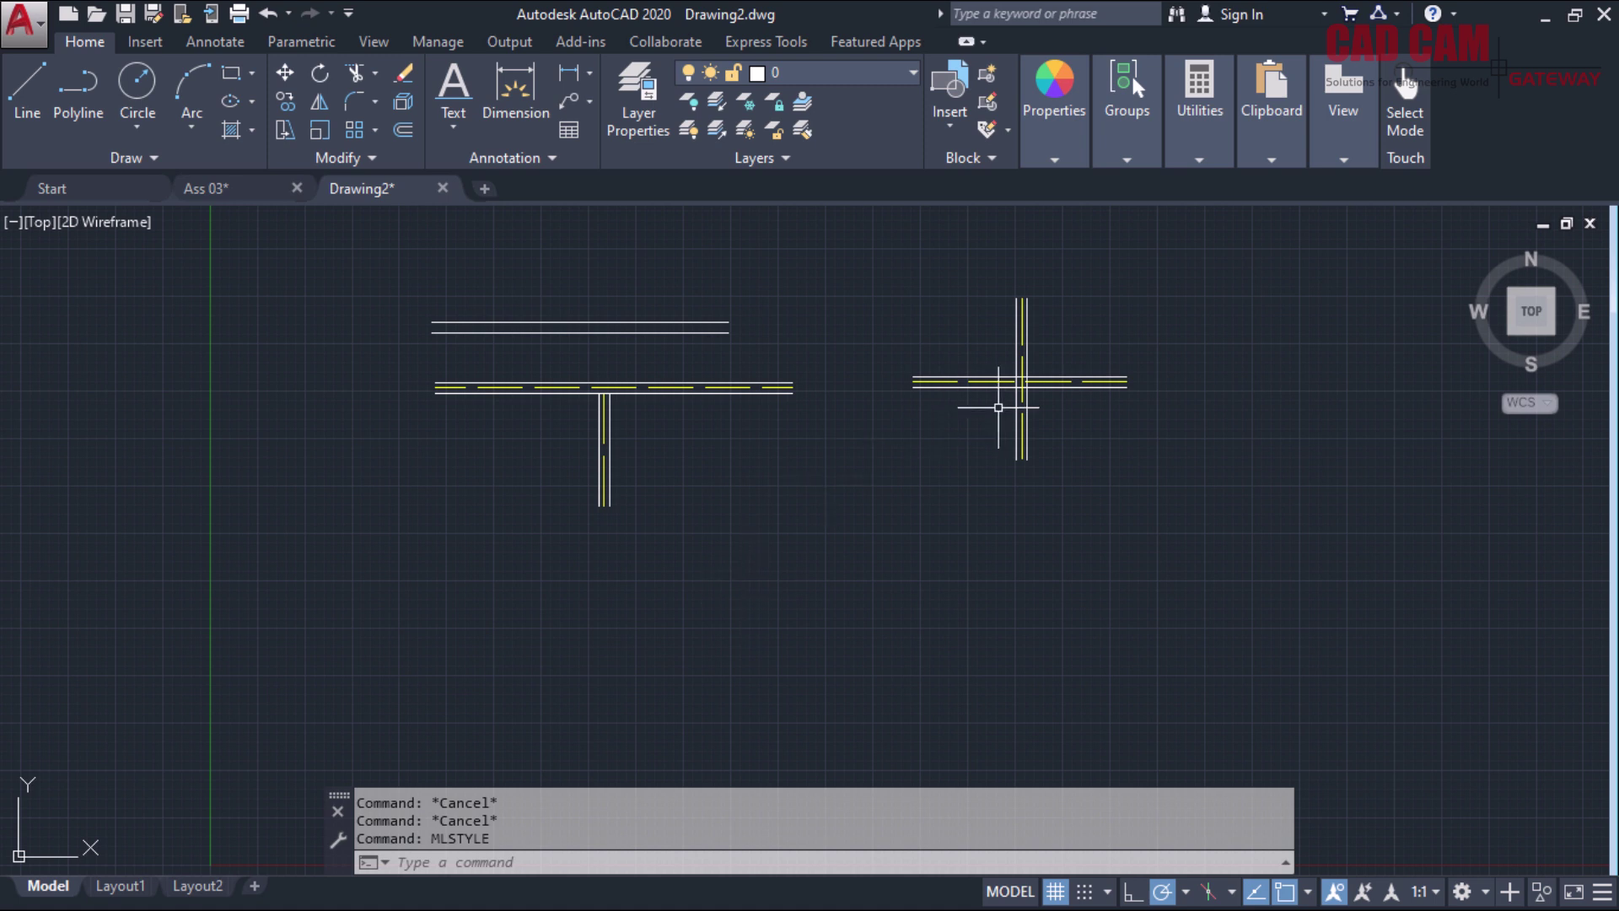
With the Double_Road multiline style at scale 6, draw a horizontal and a vertical road crossing each other below the T-junction
text(ML)
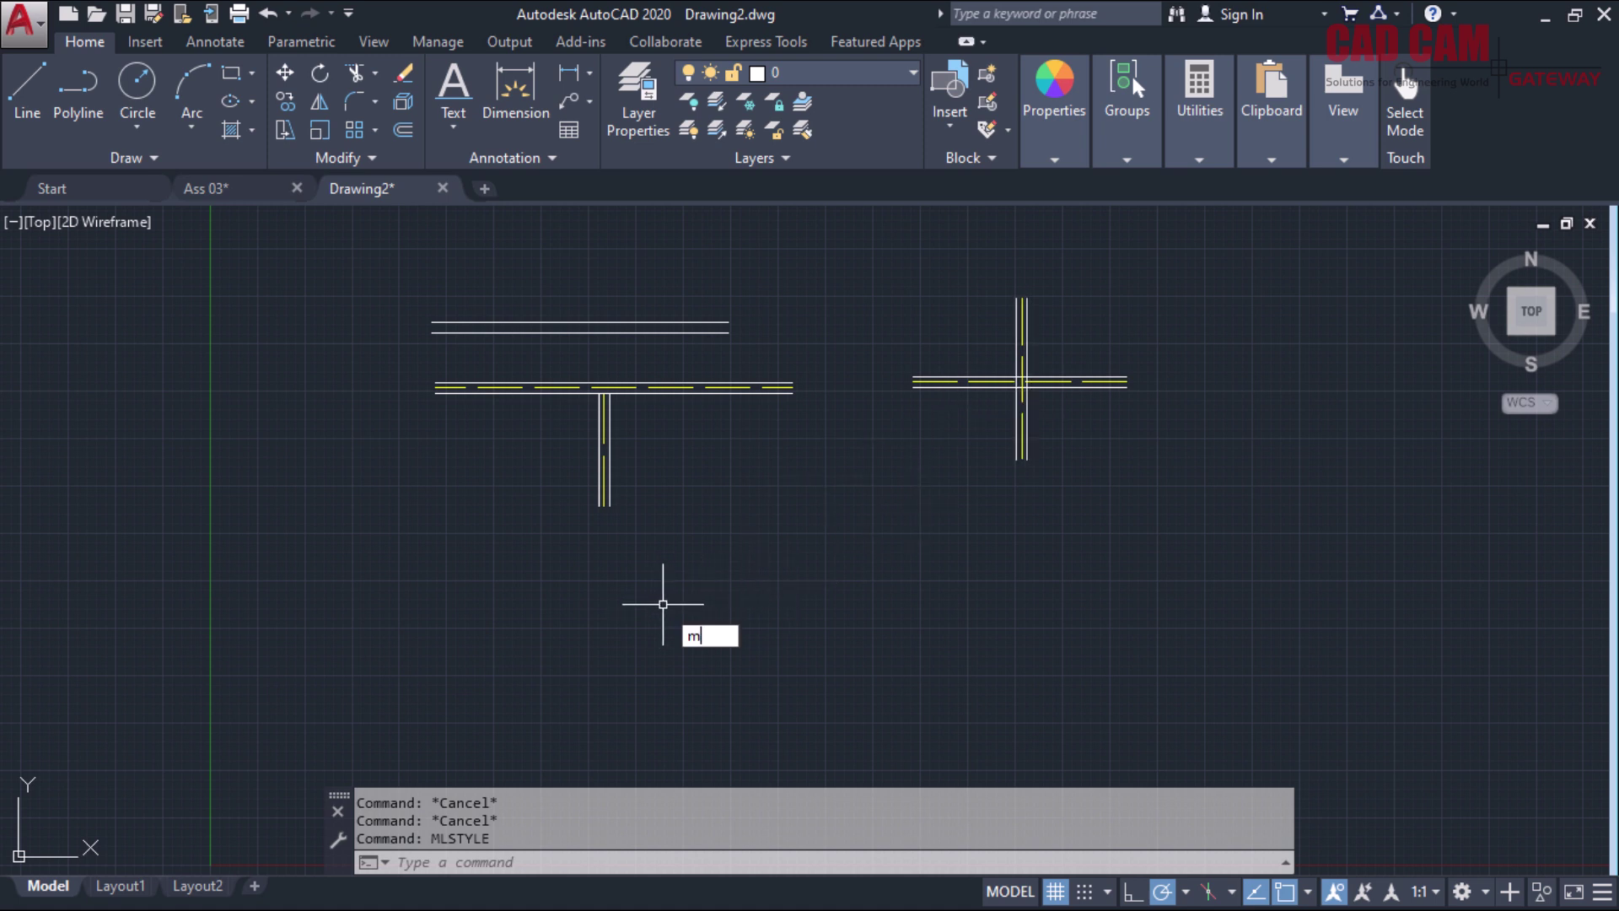
key(Return)
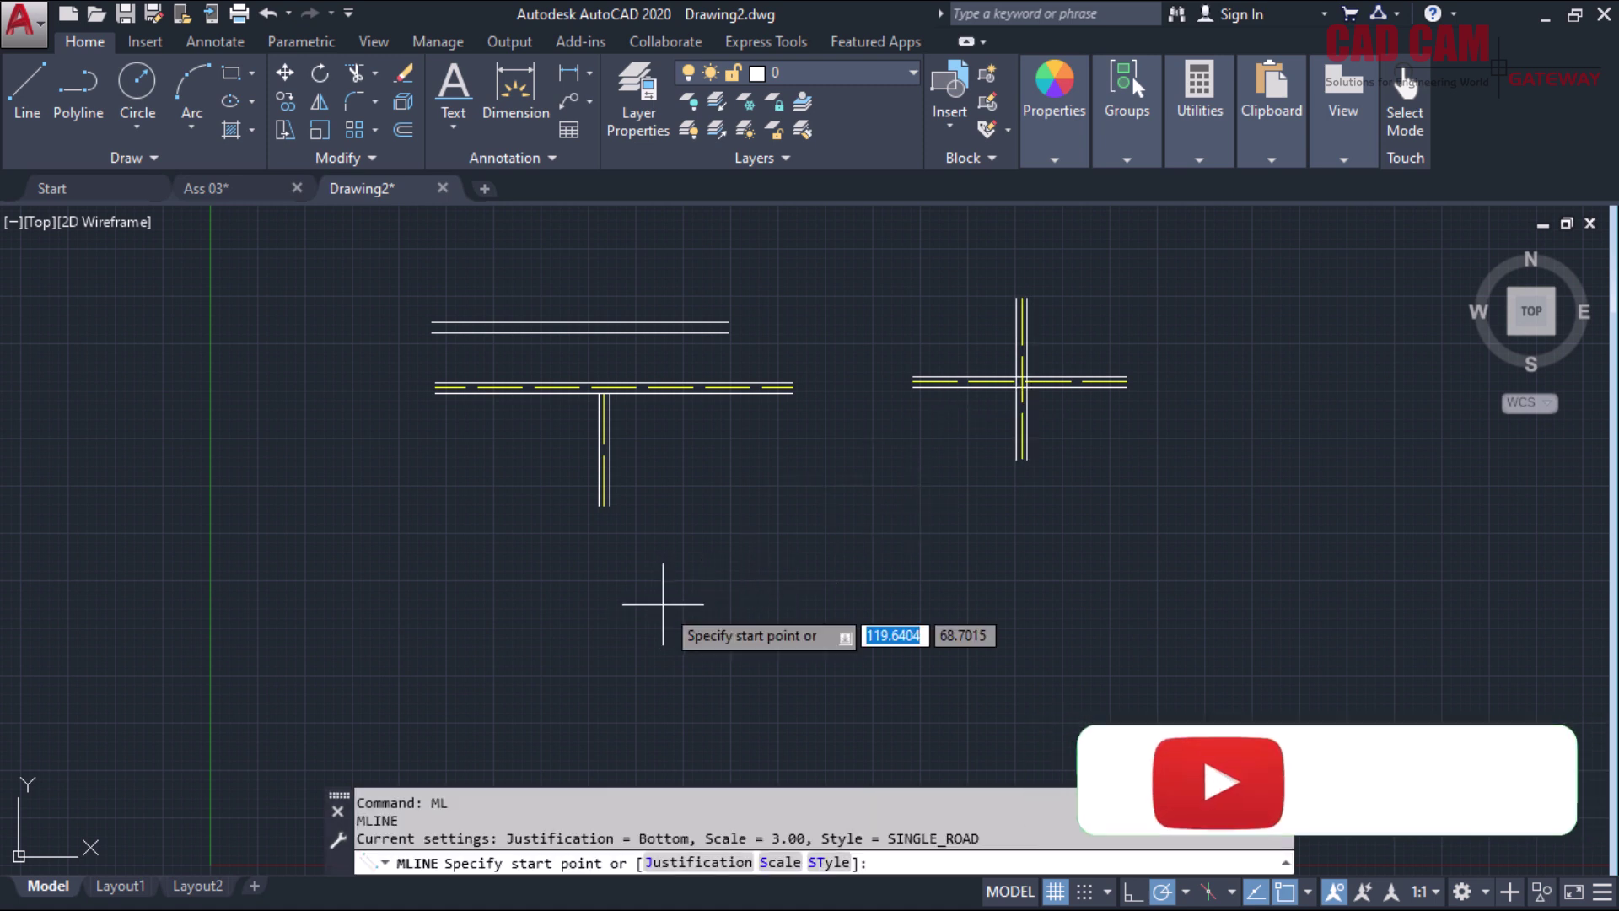
text(st)
key(Return)
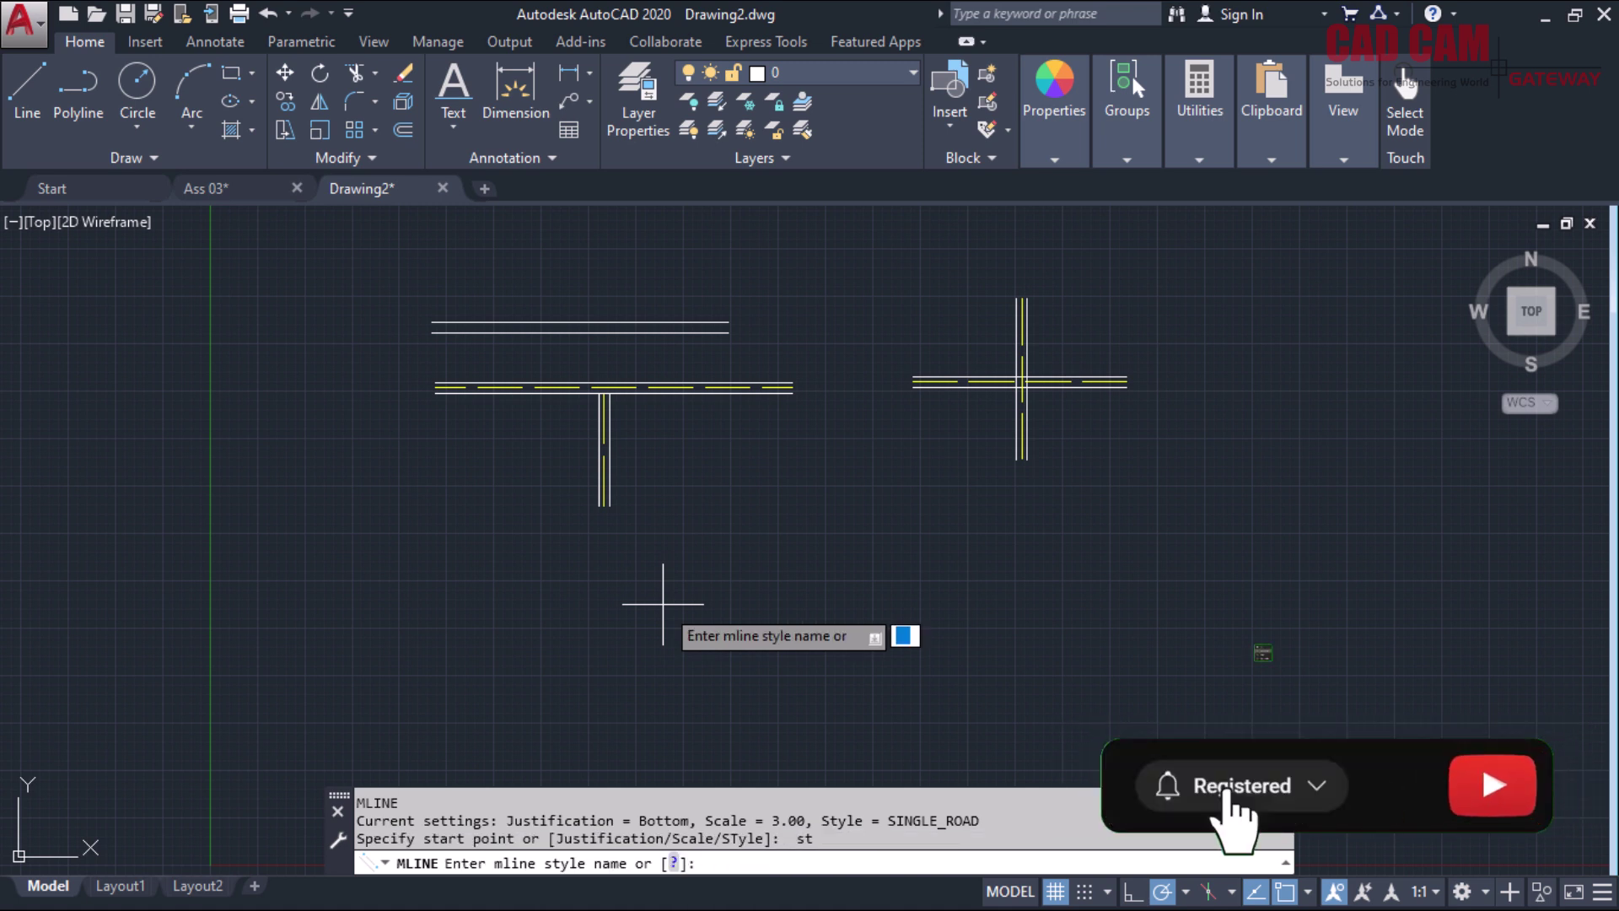
text(Double_Road)
key(Return)
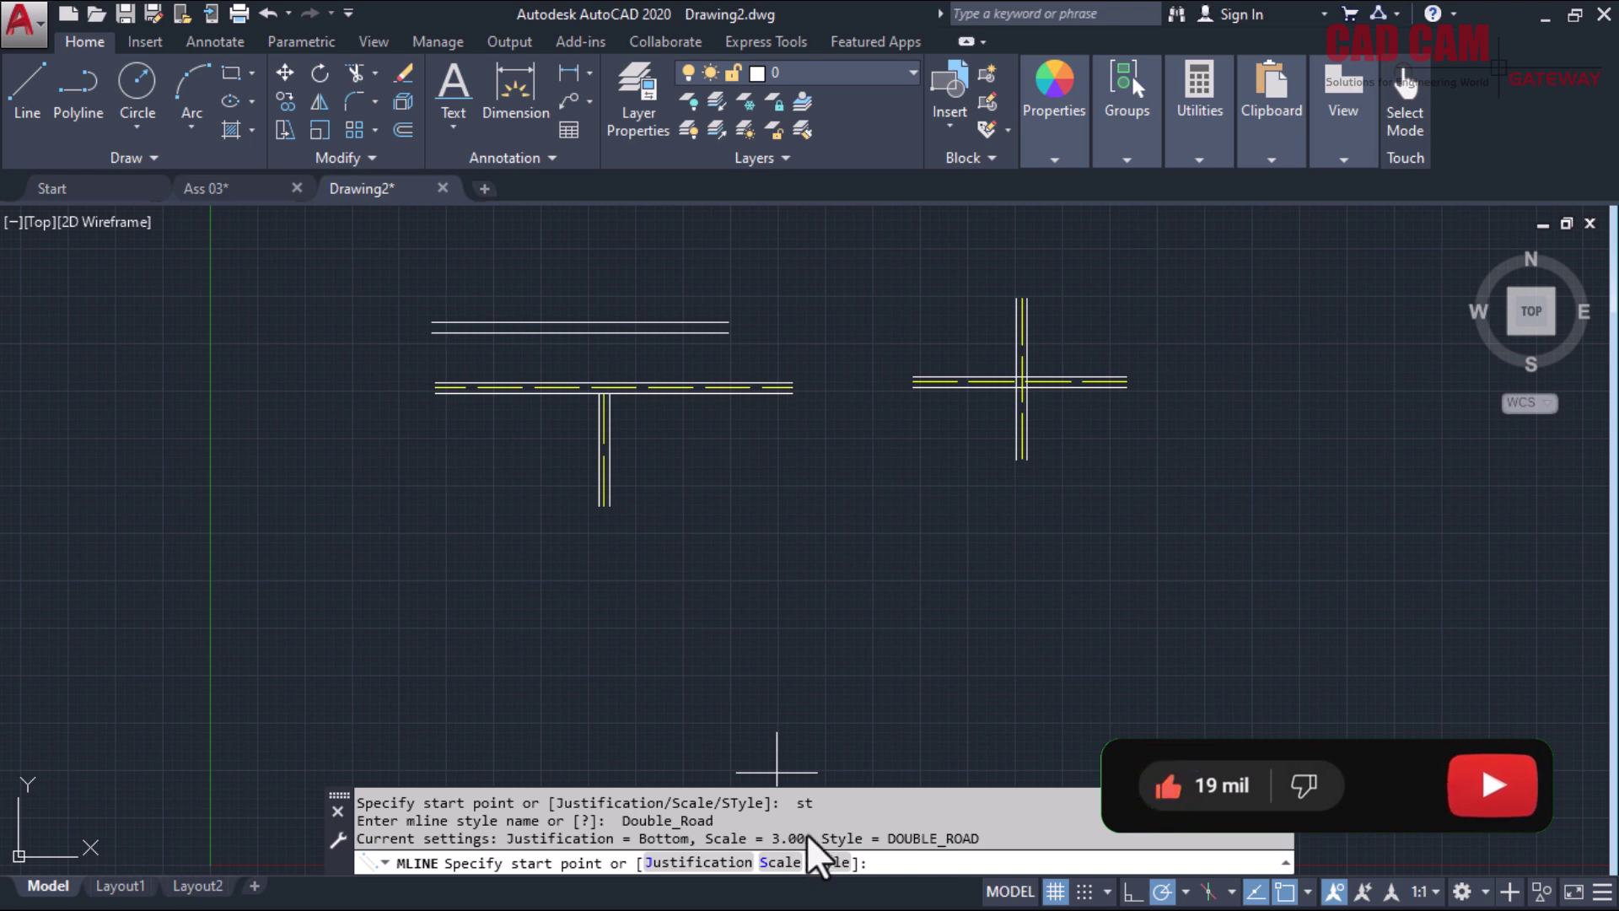
text(s)
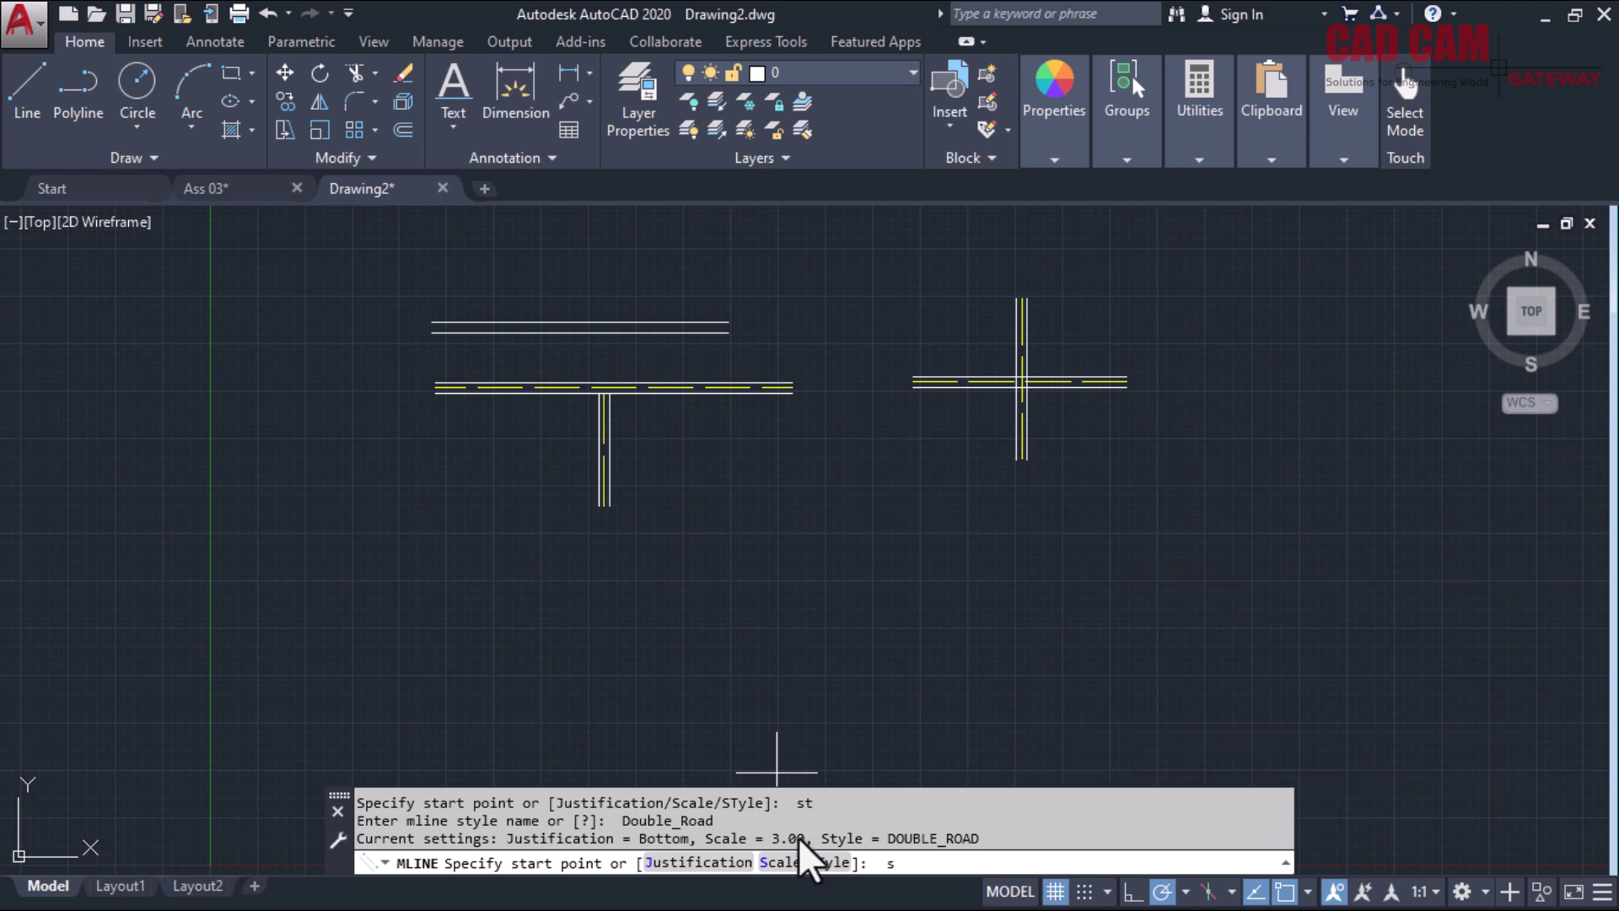
key(Return)
text(6)
key(Return)
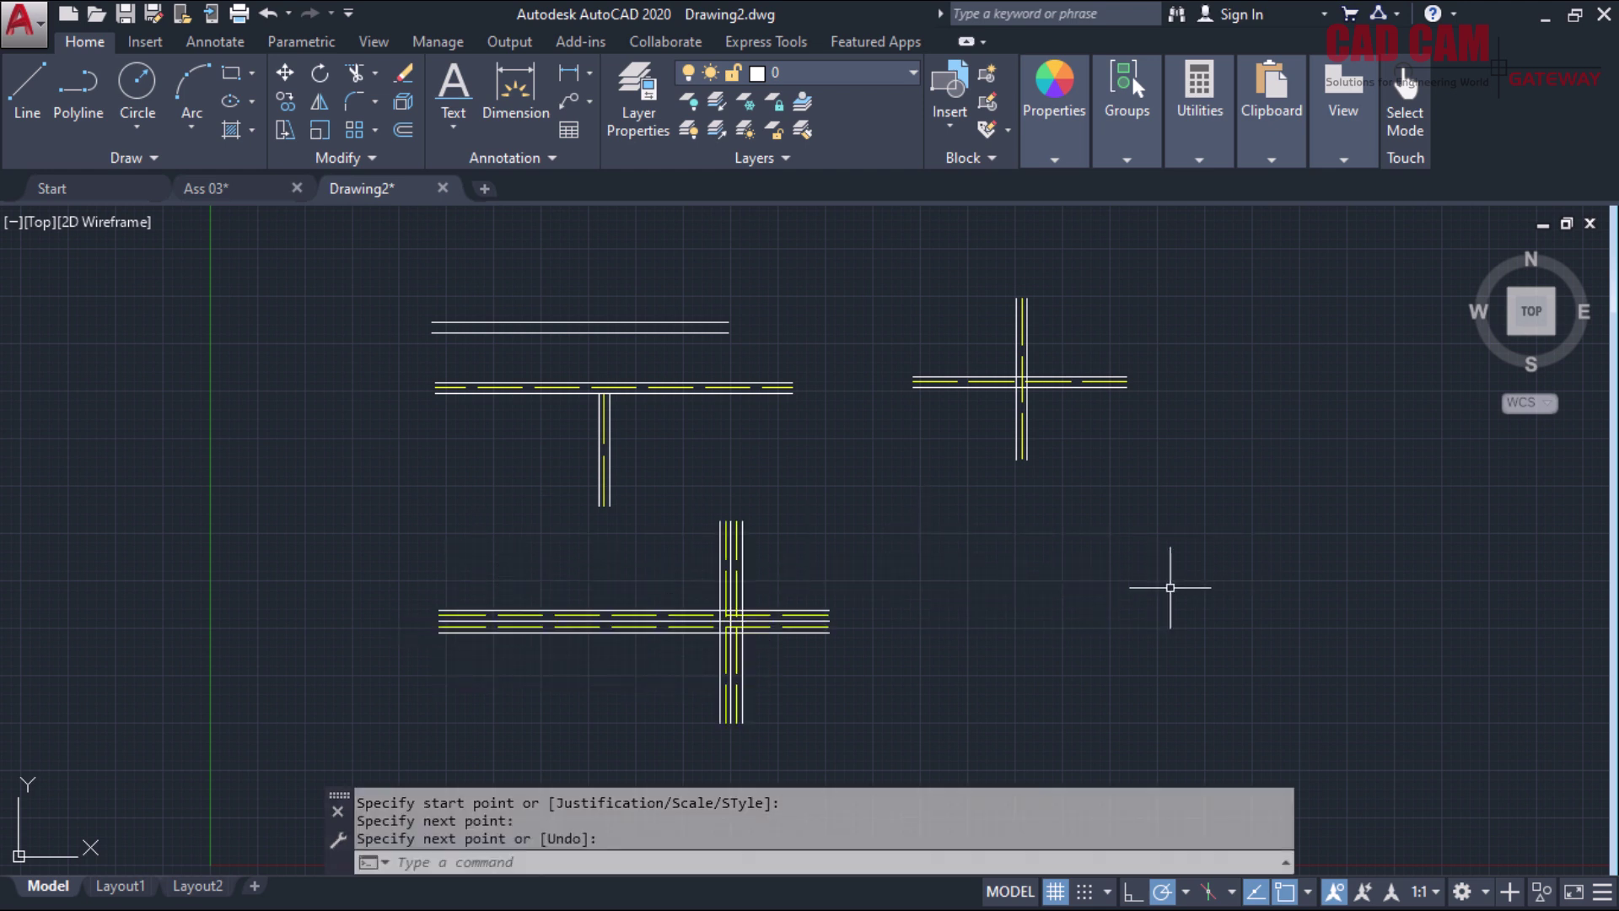
Draw a bent double road below the single-road crossing, running horizontally and turning diagonally downward
key(Return)
click(1039, 563)
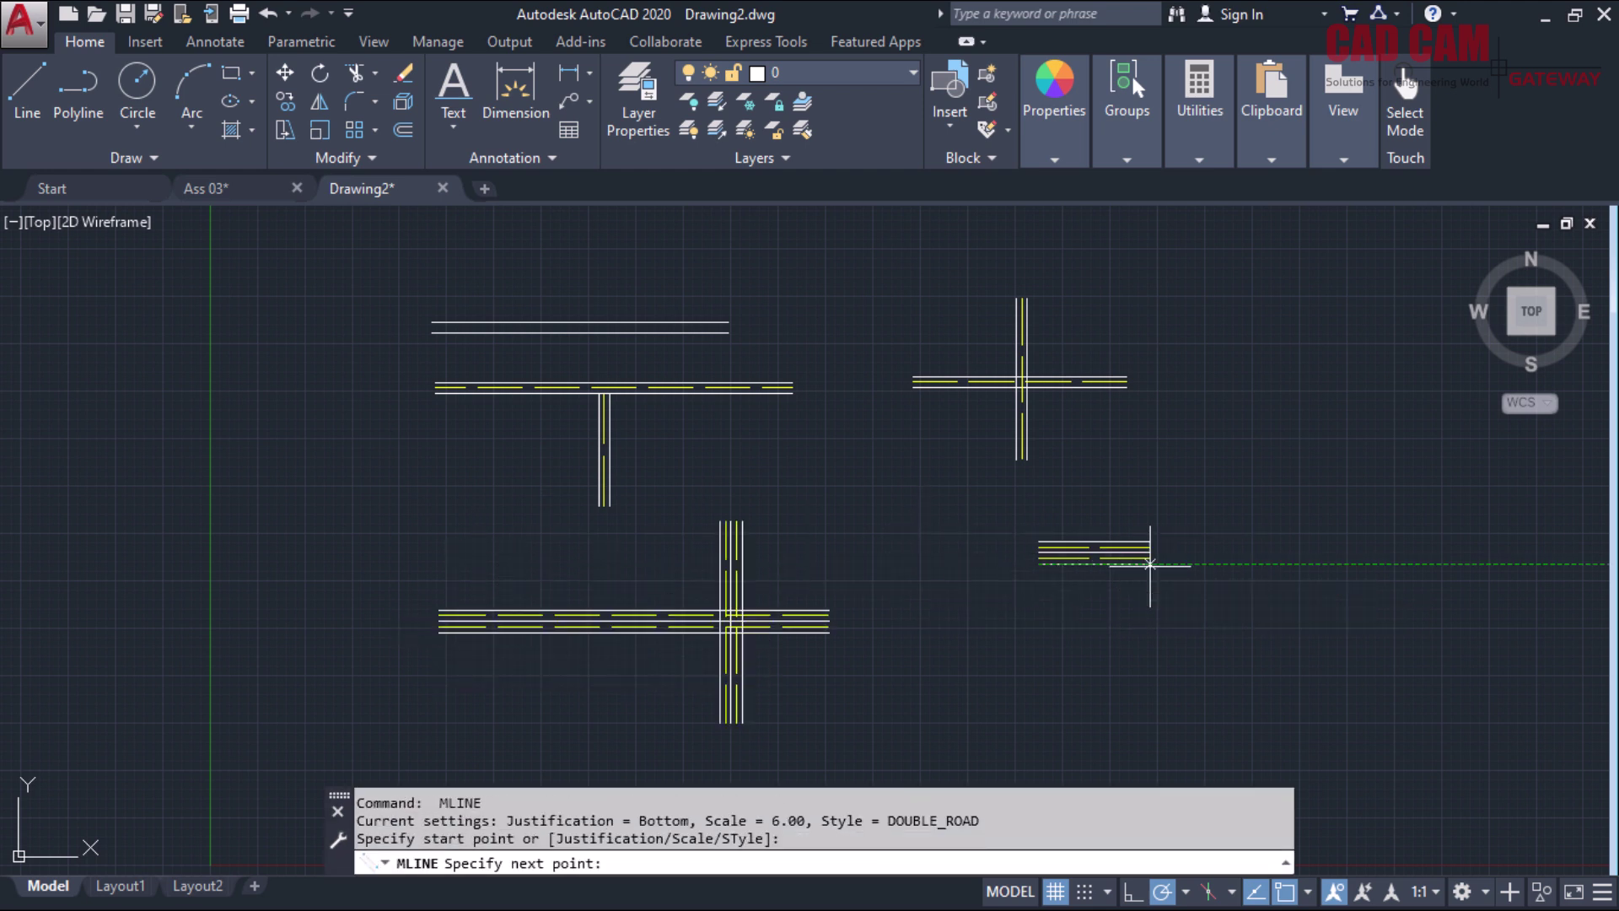
click(1307, 563)
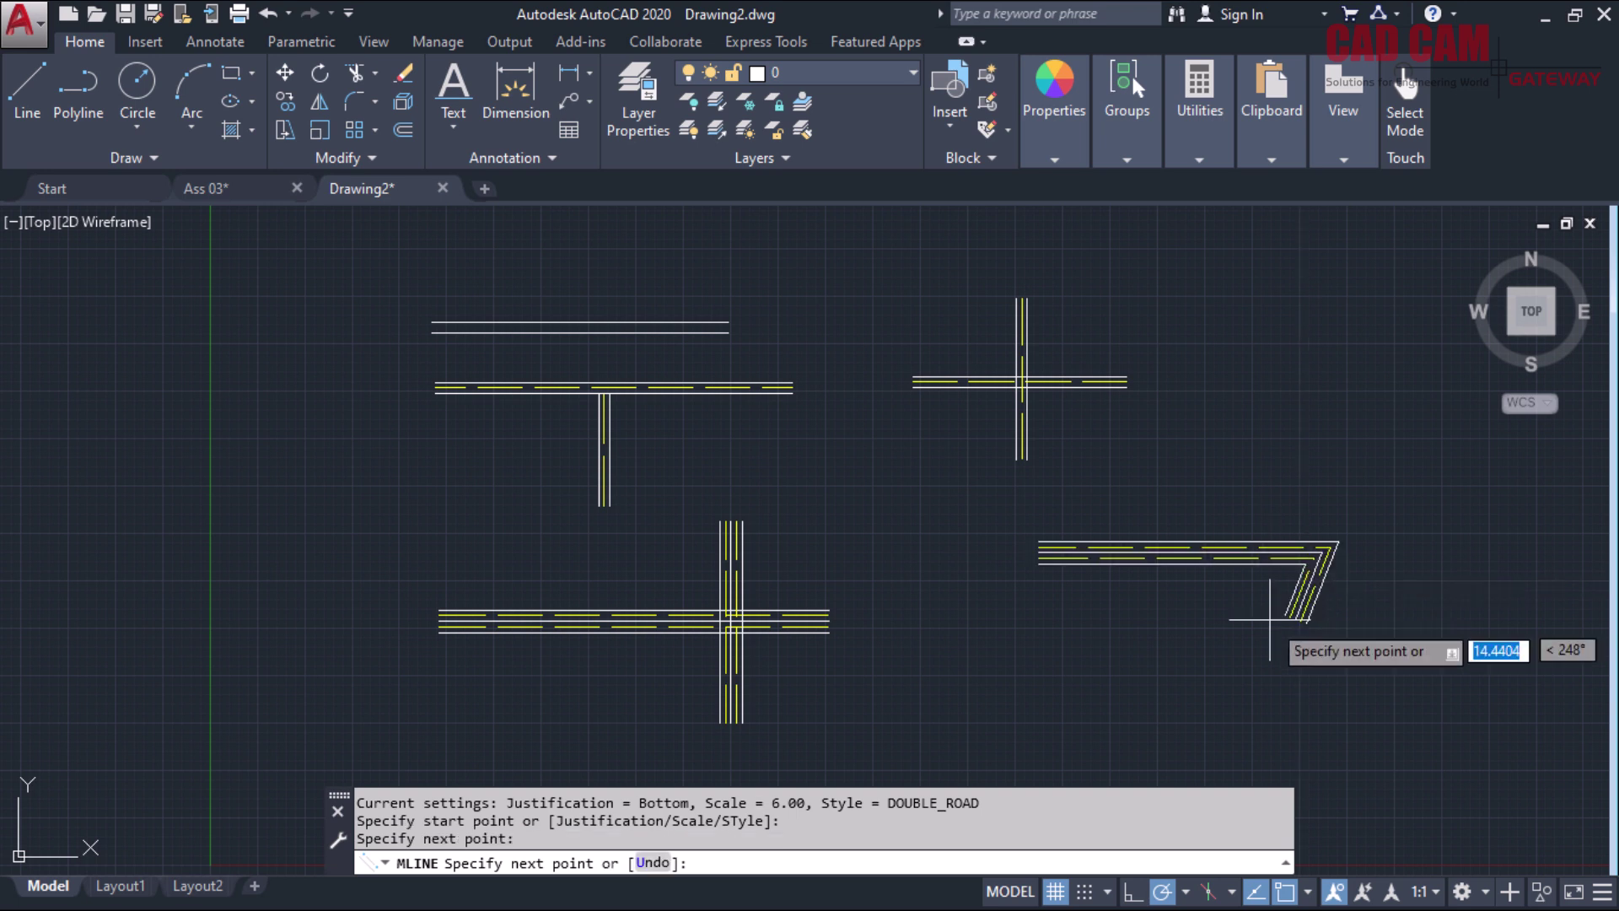
click(1447, 699)
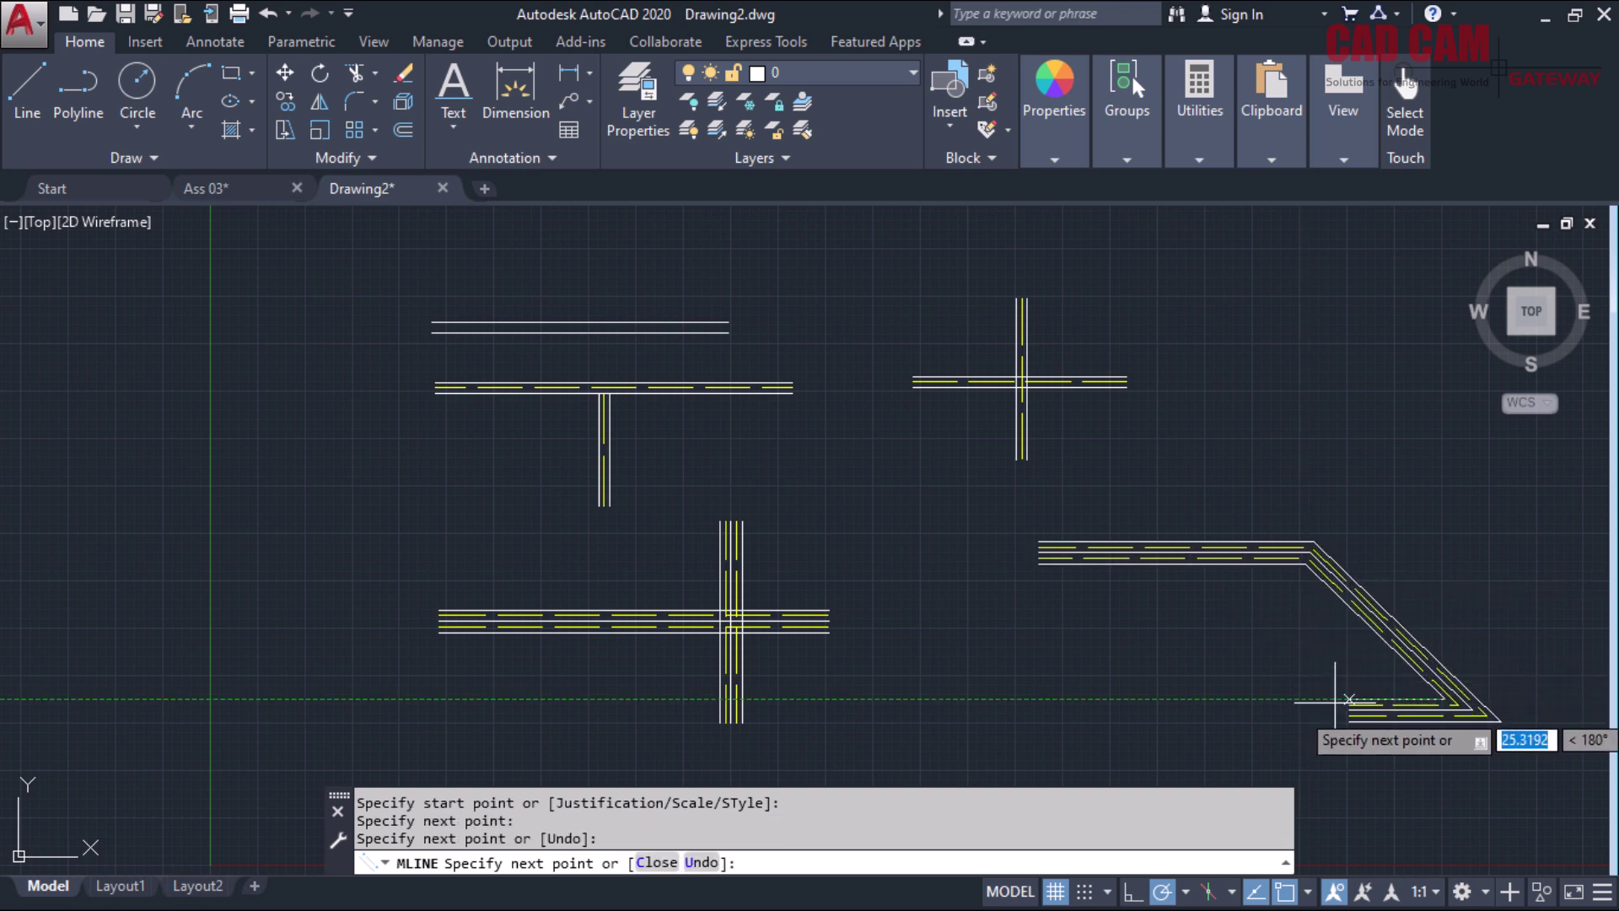
key(Return)
key(Return)
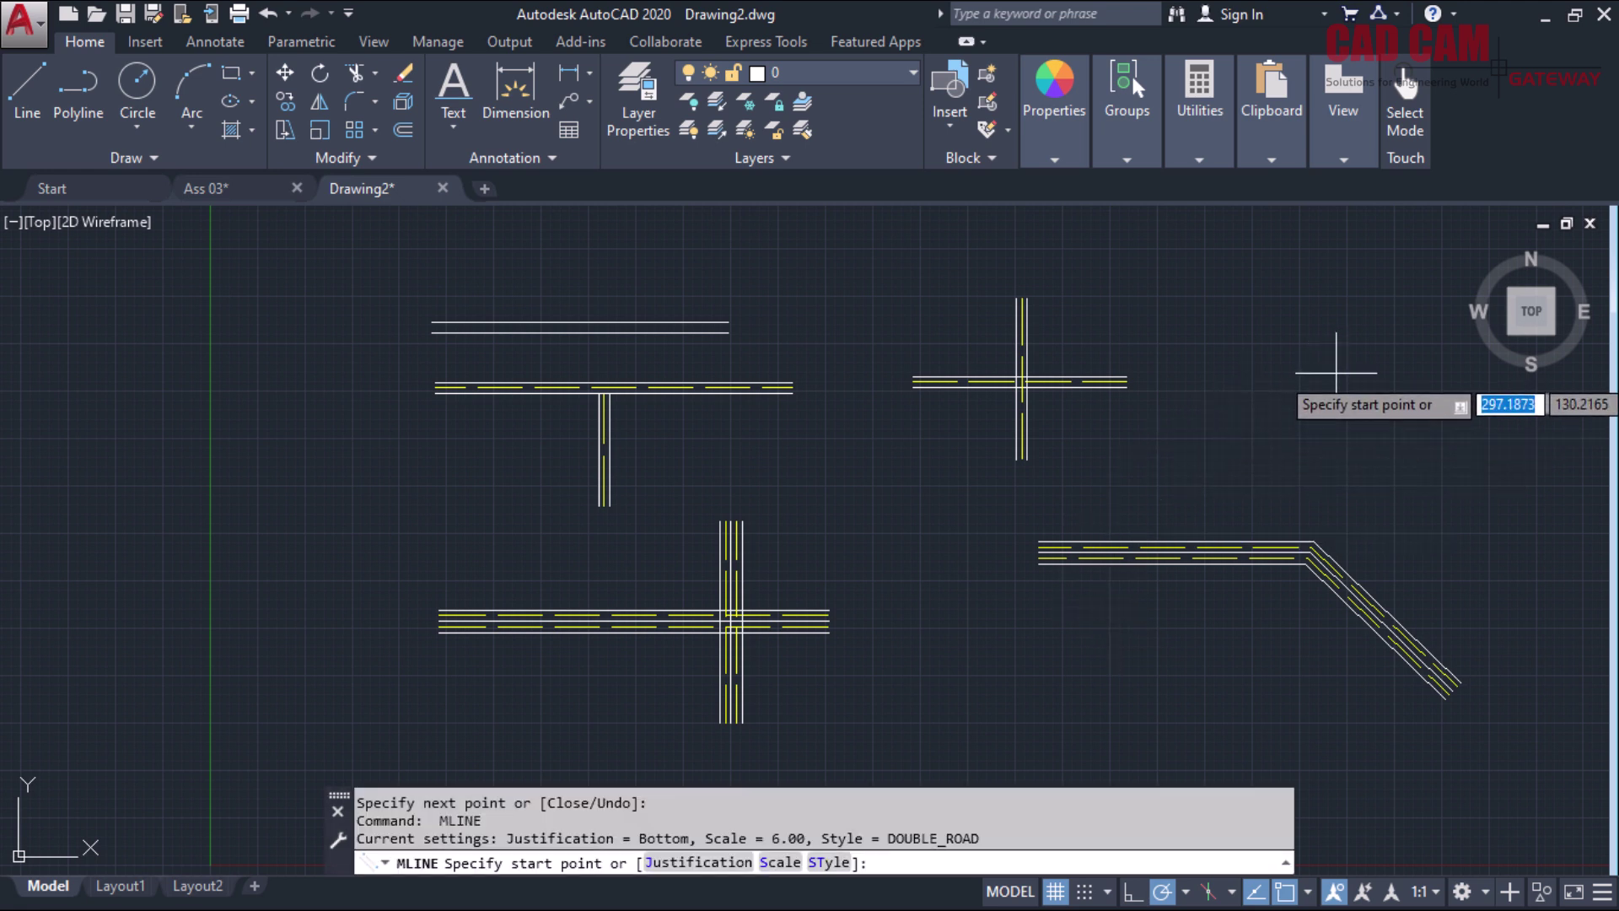
key(Escape)
Draw a vertical double road upward from the bend of the bent double road, forming a three-way junction
click(1320, 548)
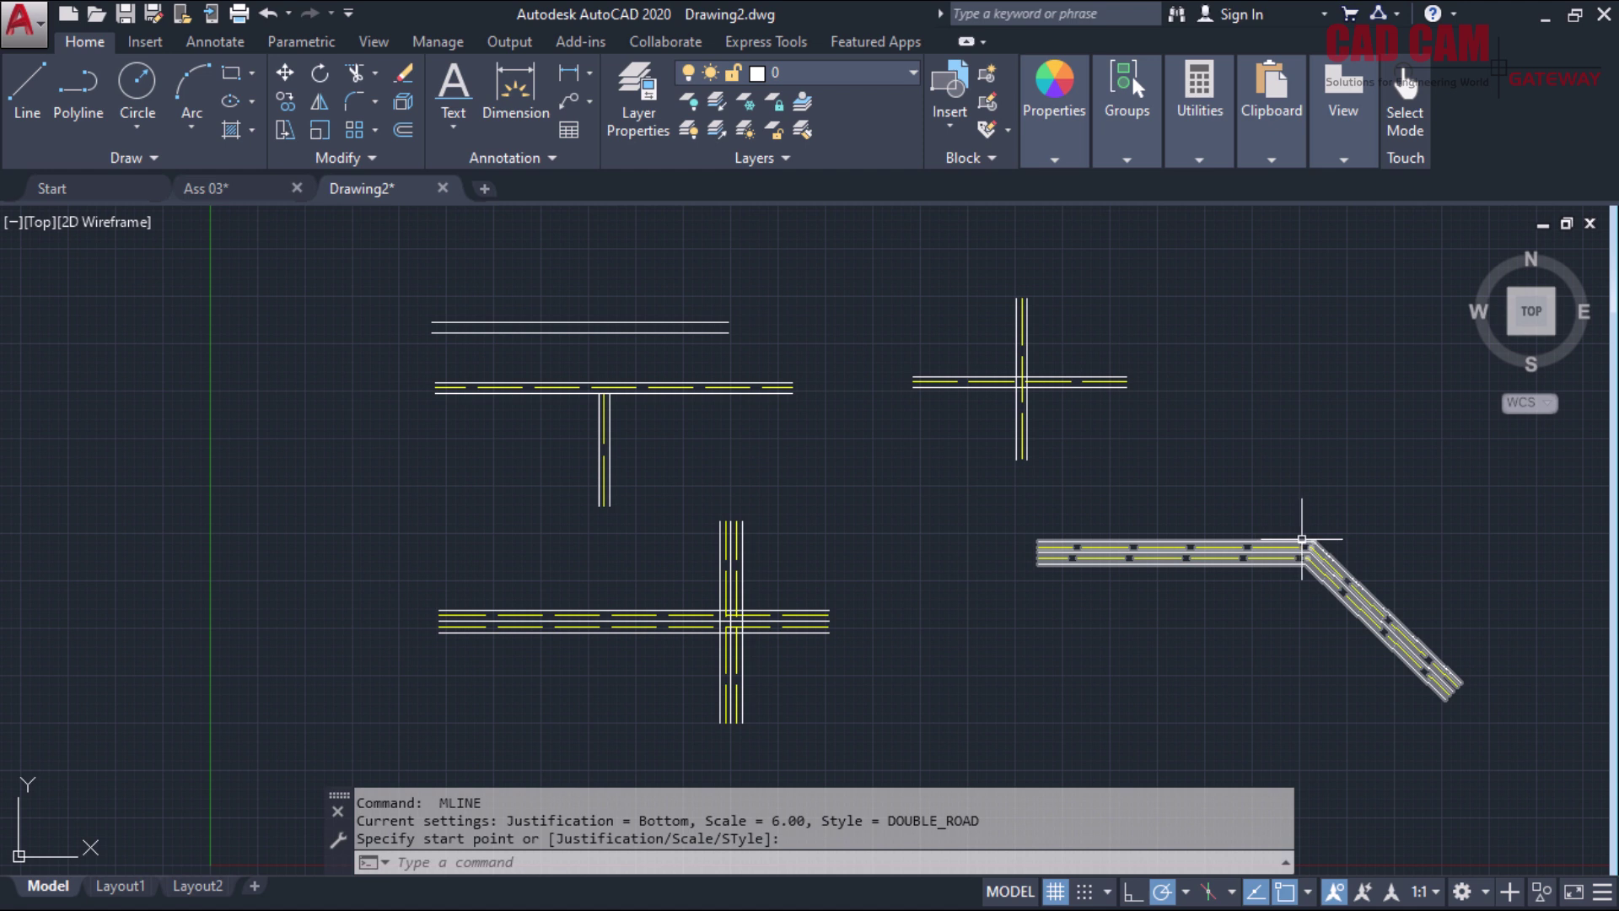
key(Return)
click(1306, 546)
click(1305, 305)
key(Return)
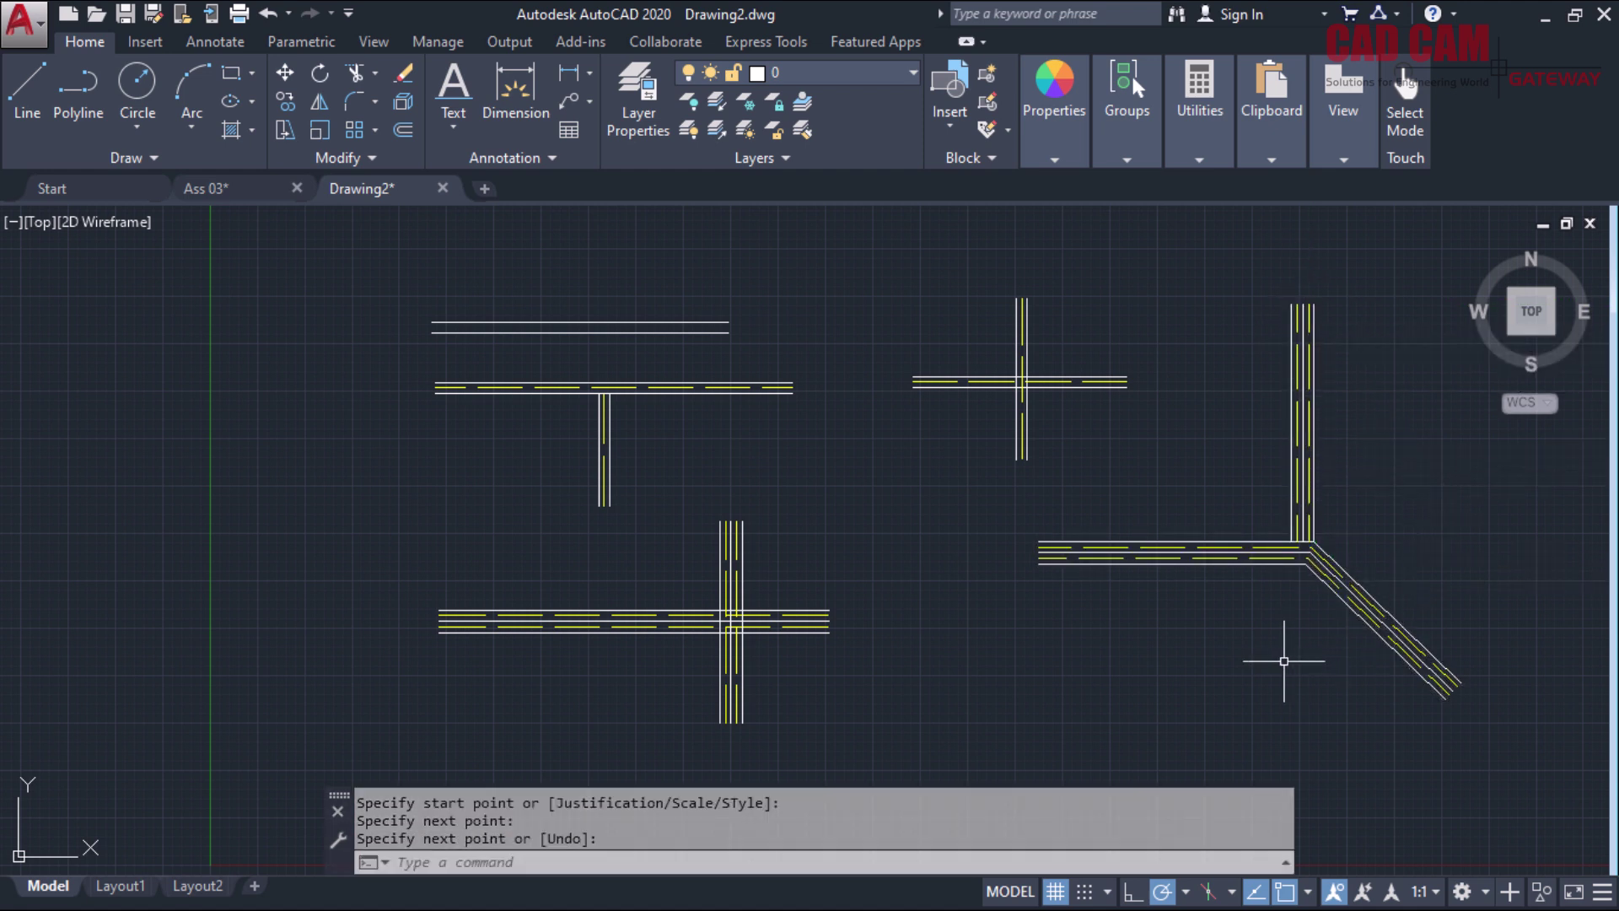
key(Escape)
key(Escape)
key(Escape)
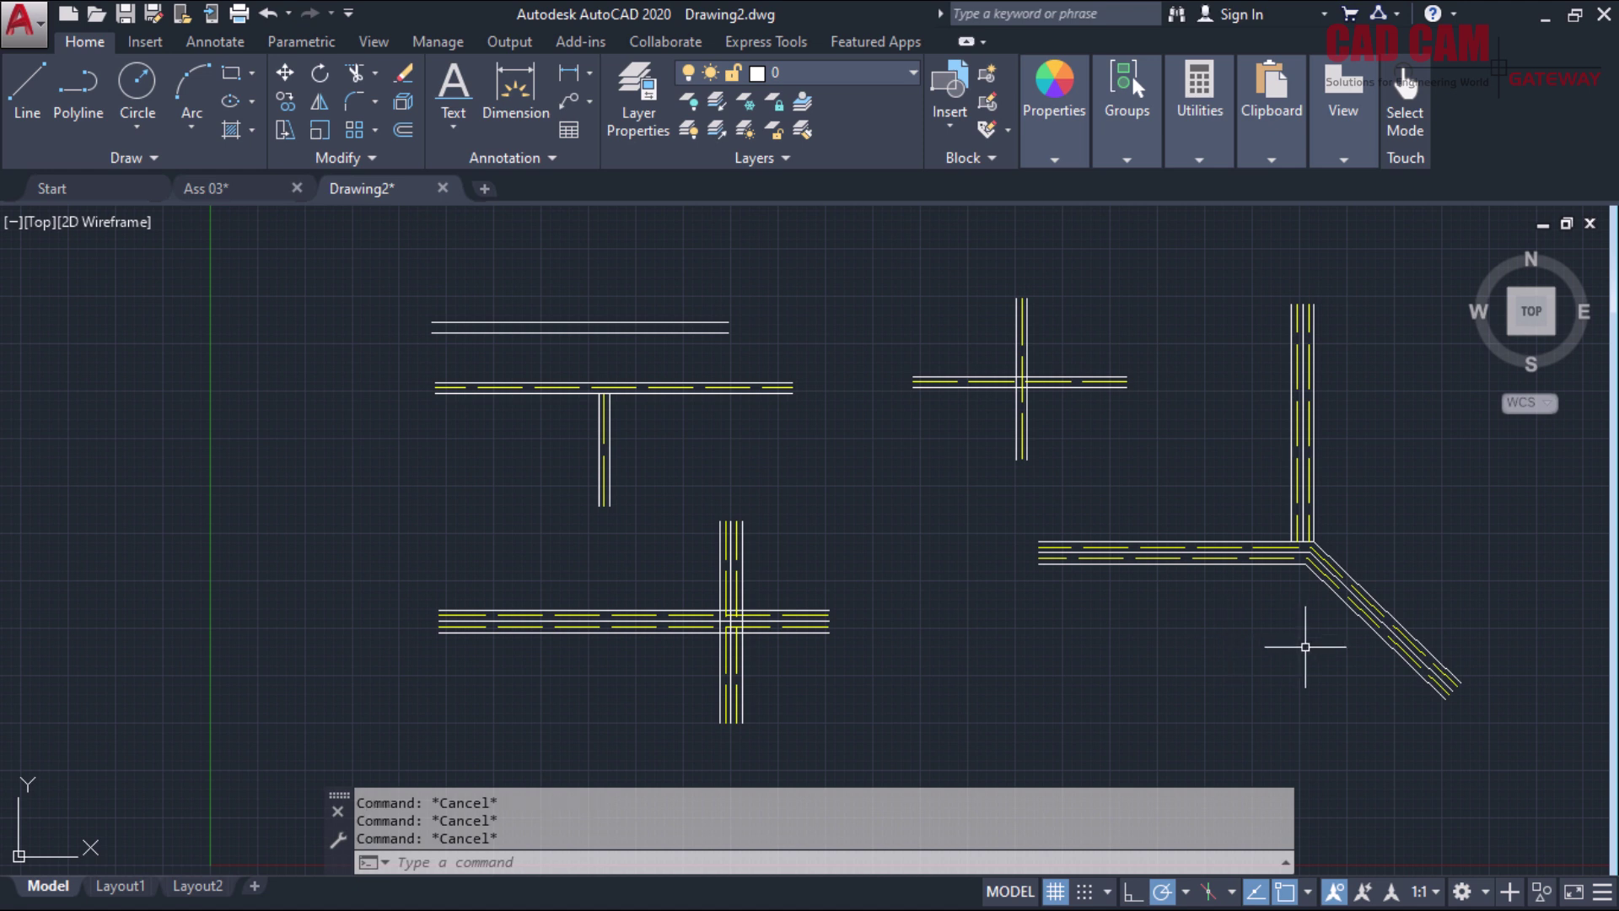
Compare the DOUBLE_ROAD and SINGLE_ROAD multiline style previews, and leave the style settings without changes
text(mlstyle)
key(Return)
click(136, 309)
click(138, 297)
click(140, 308)
click(143, 293)
click(139, 309)
click(137, 295)
click(137, 309)
click(141, 295)
click(143, 310)
click(144, 297)
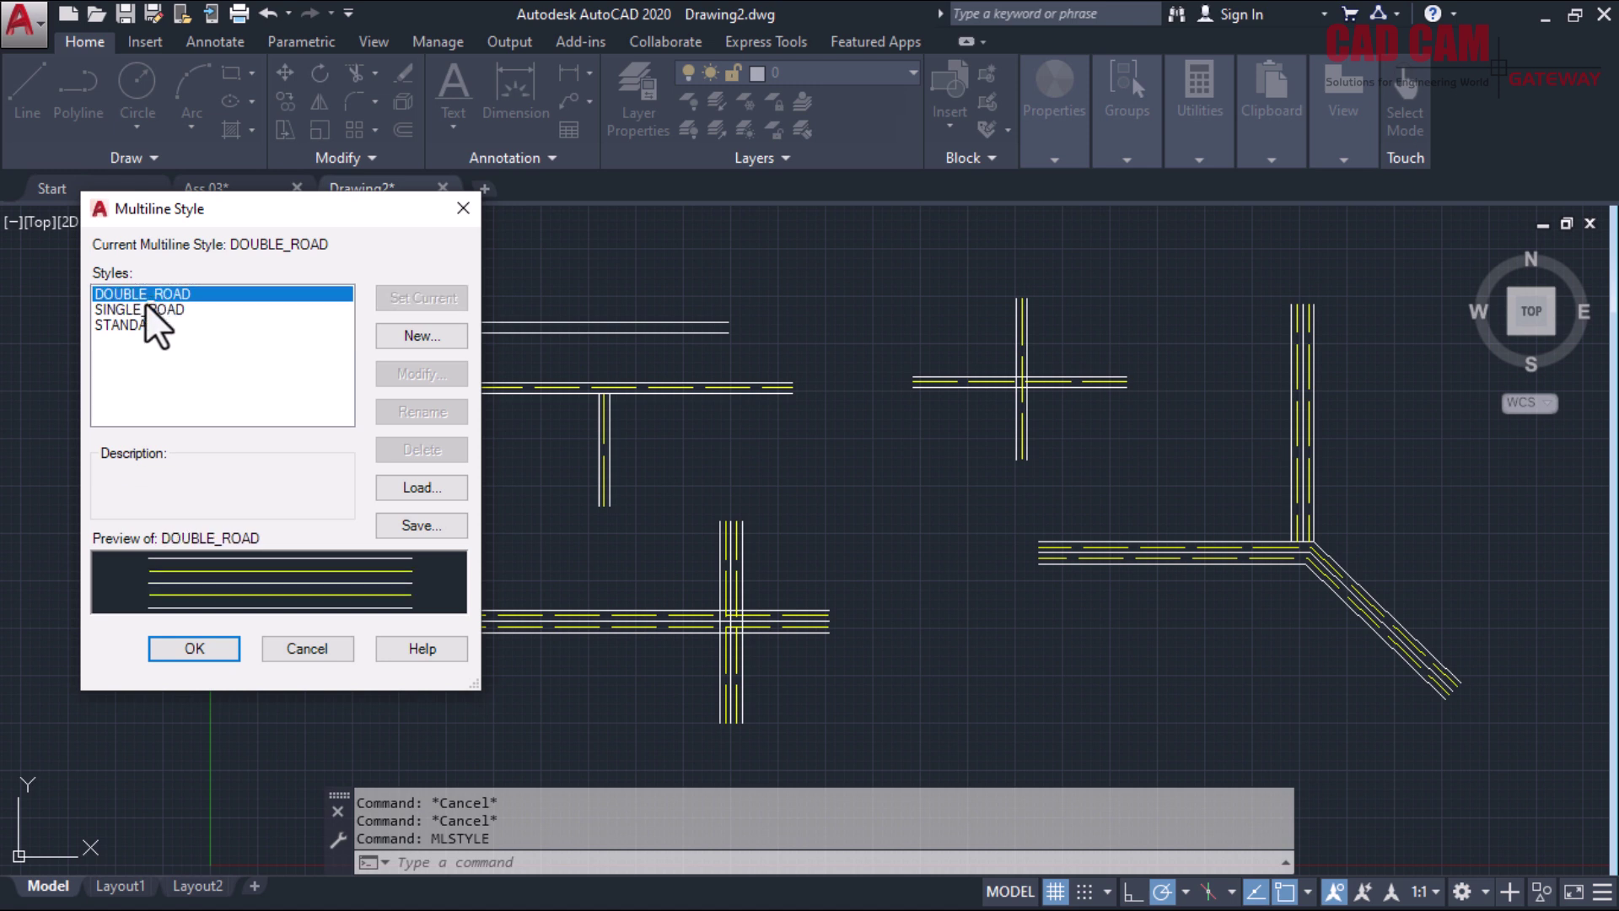
click(145, 309)
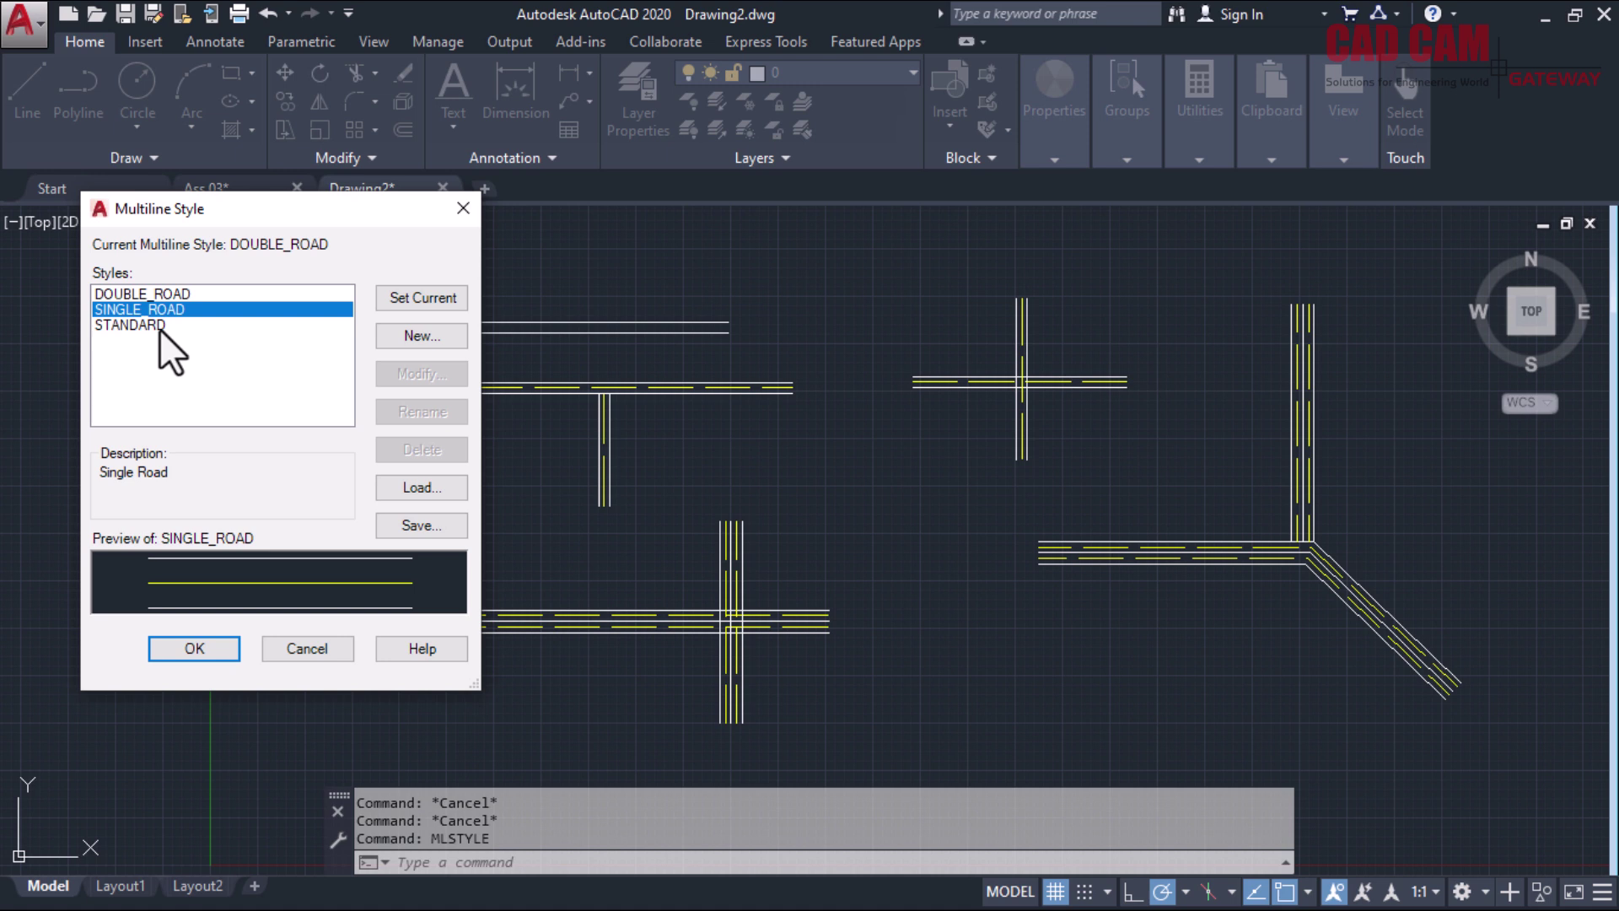
click(307, 649)
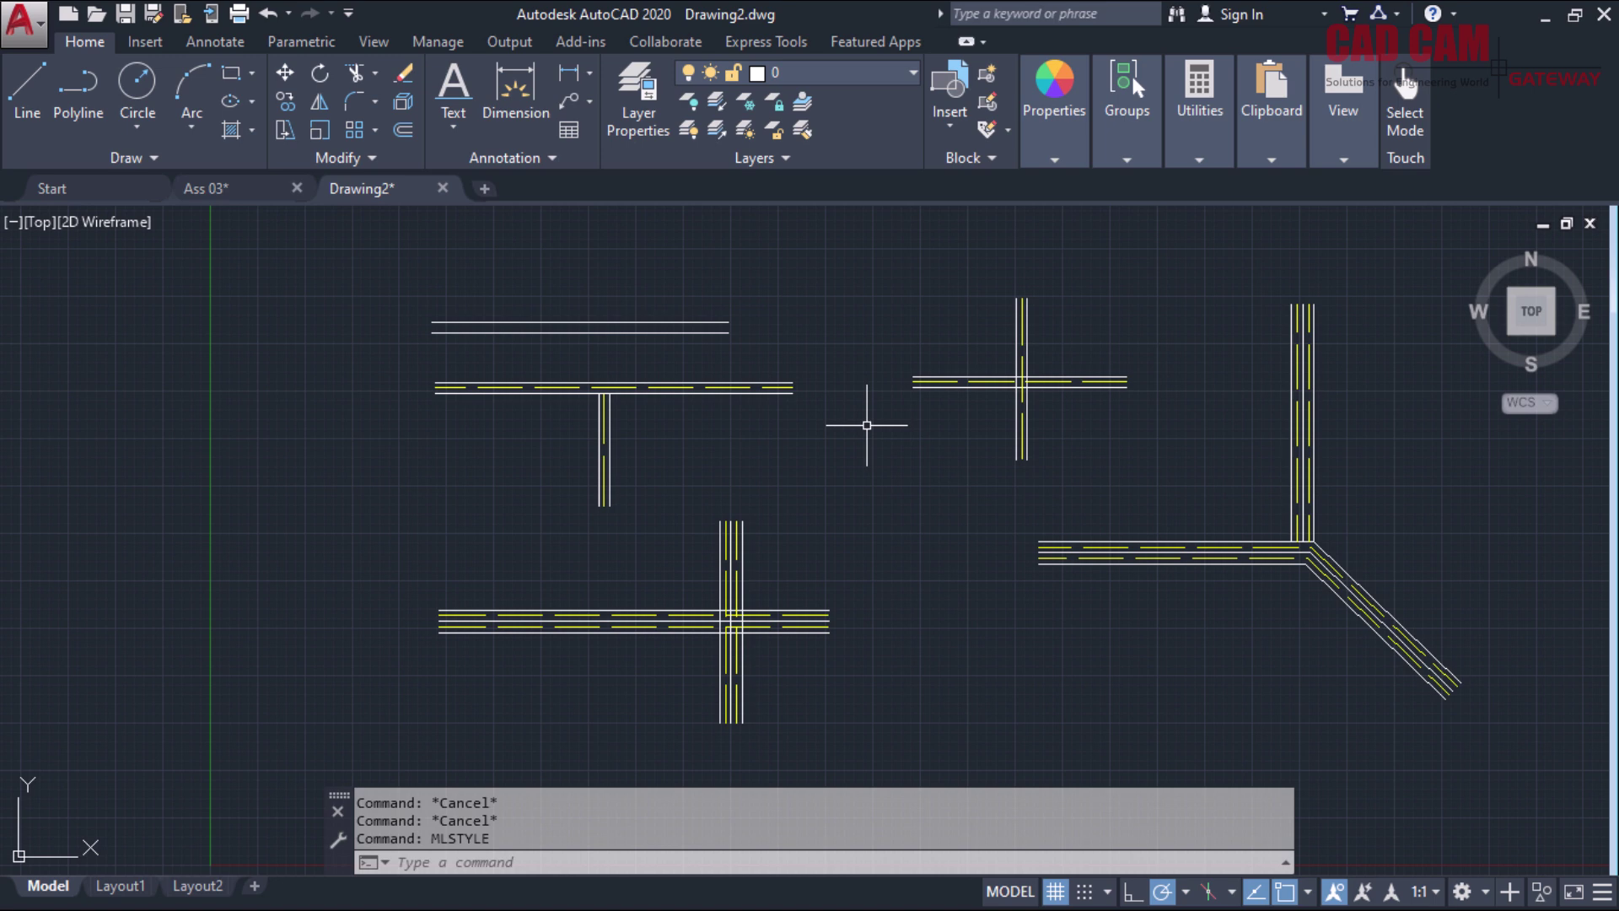
Try a Closed Cross multiline edit on the double-road crossing, taking the vertical road as first multiline and the horizontal road as second
text(MLEDIT)
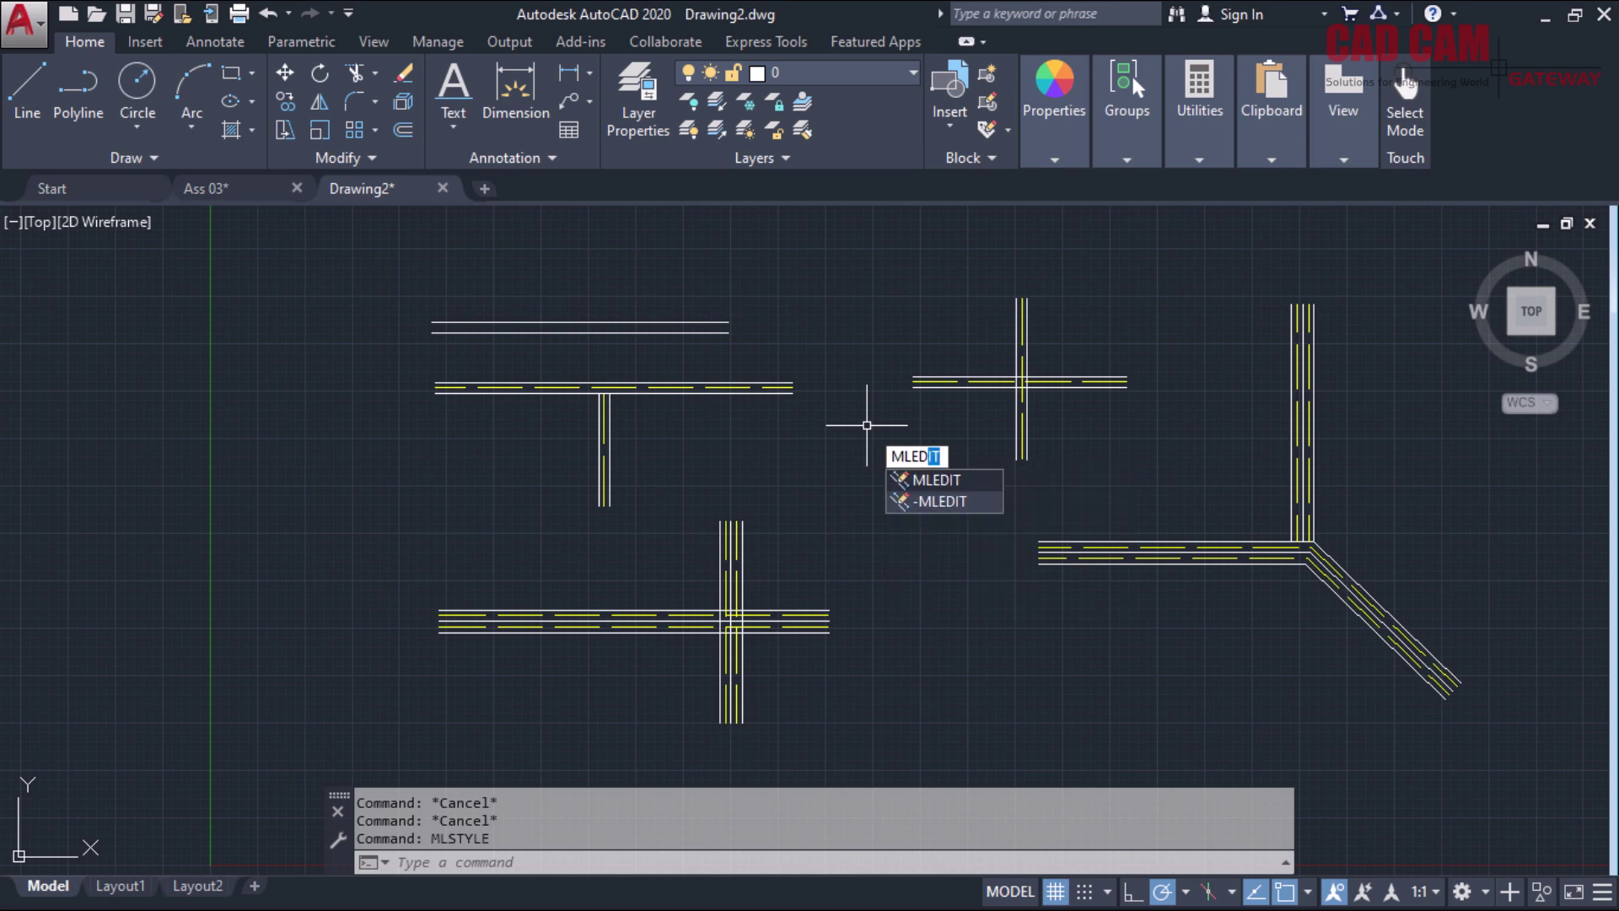
key(Return)
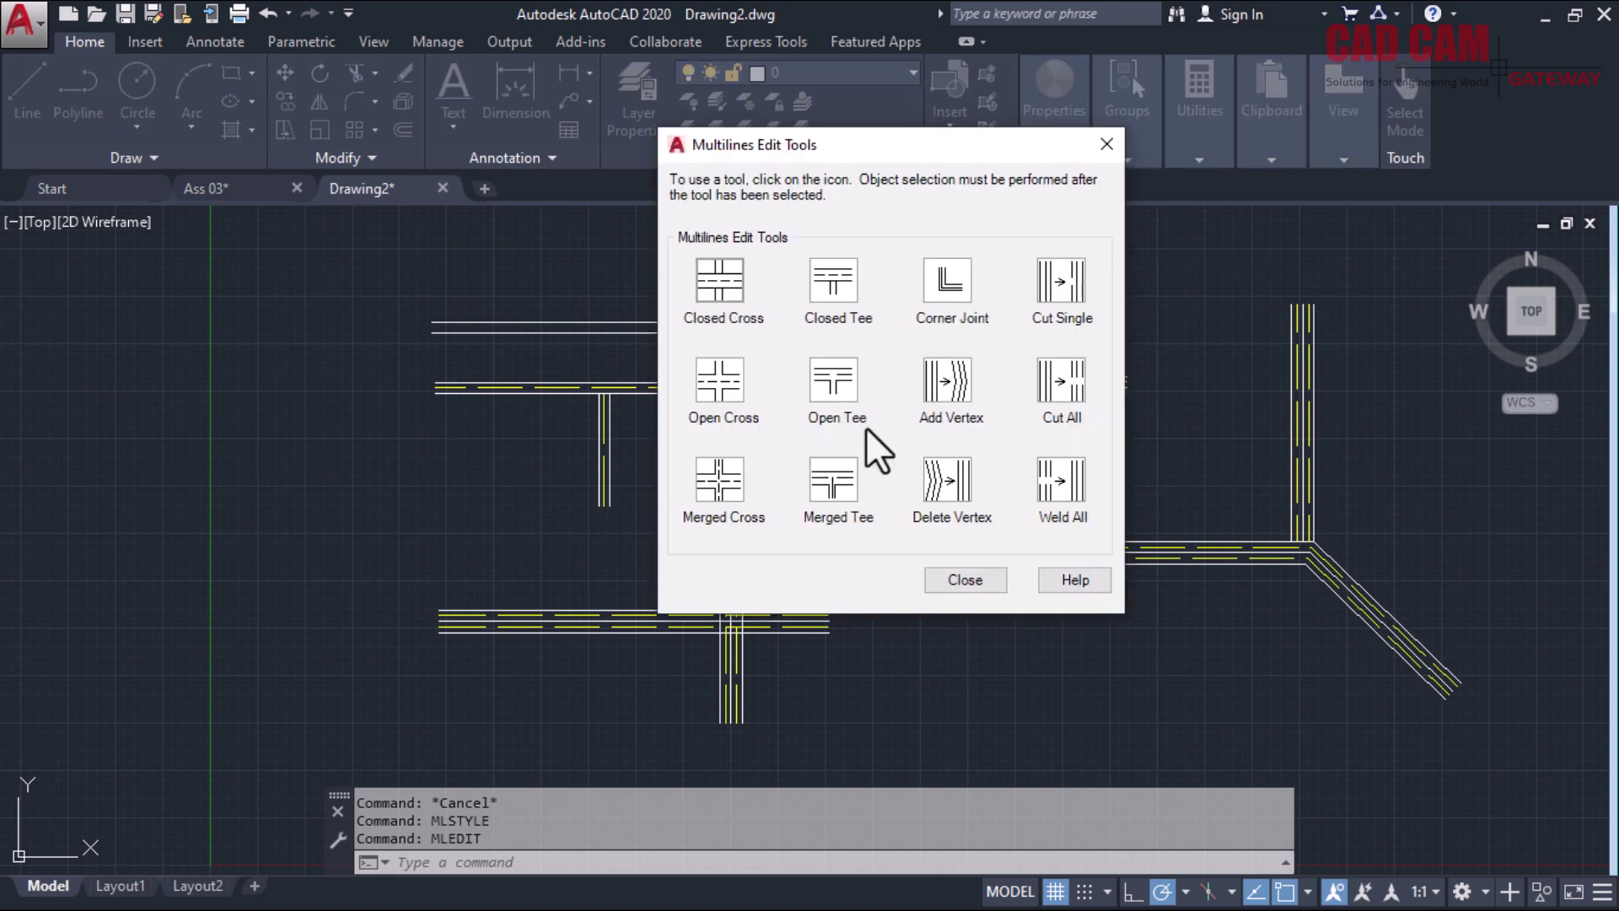
drag(936, 160, 307, 212)
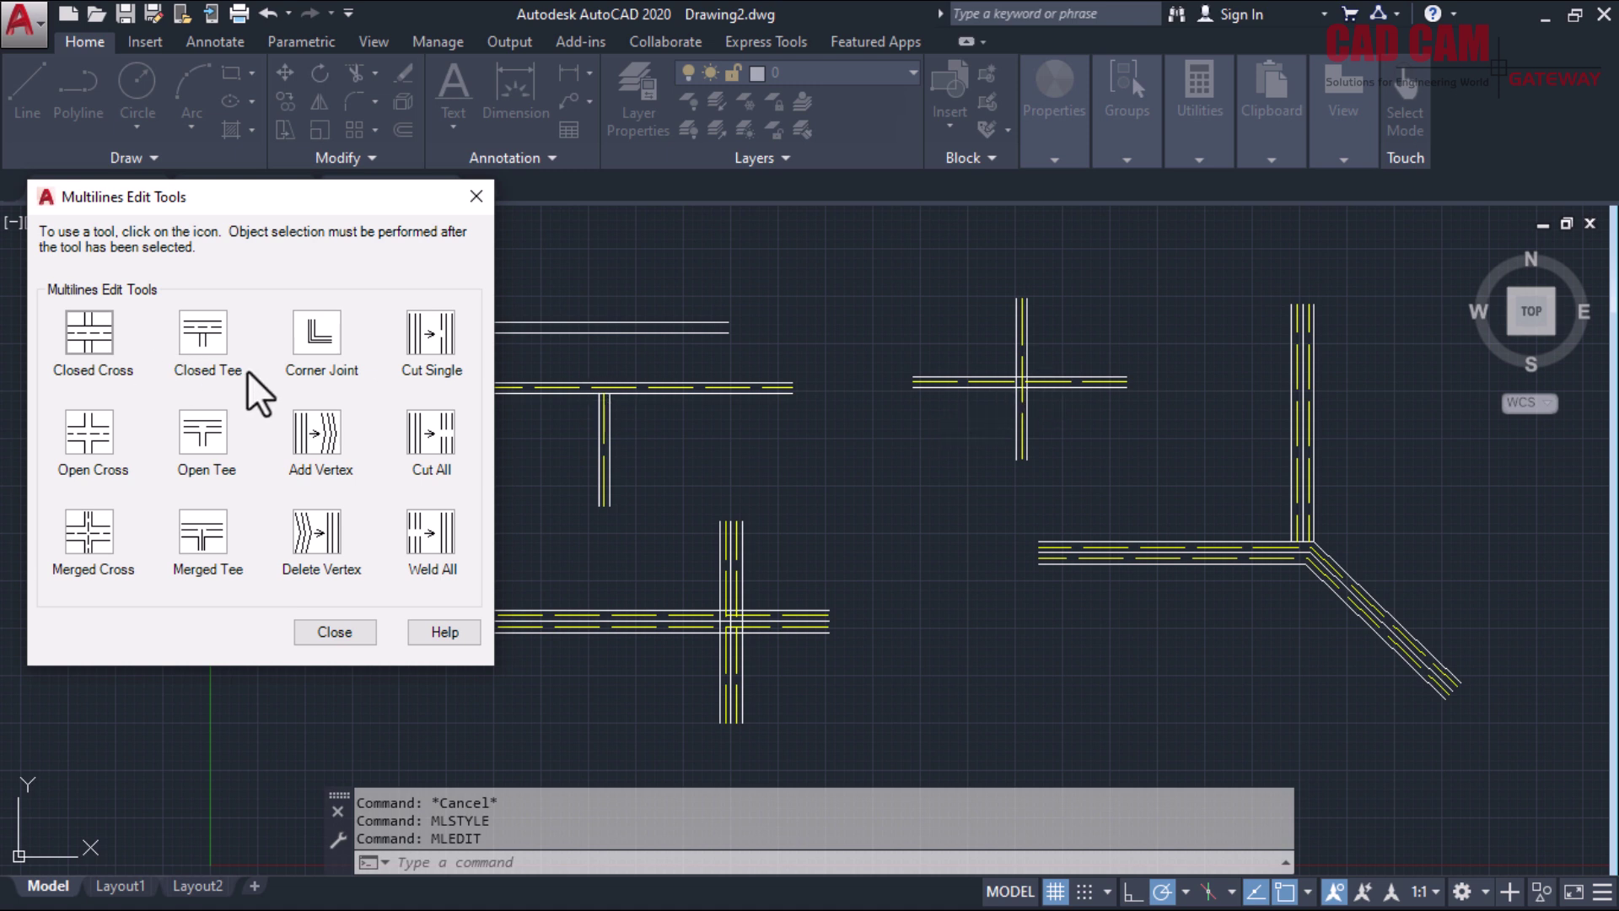
click(89, 330)
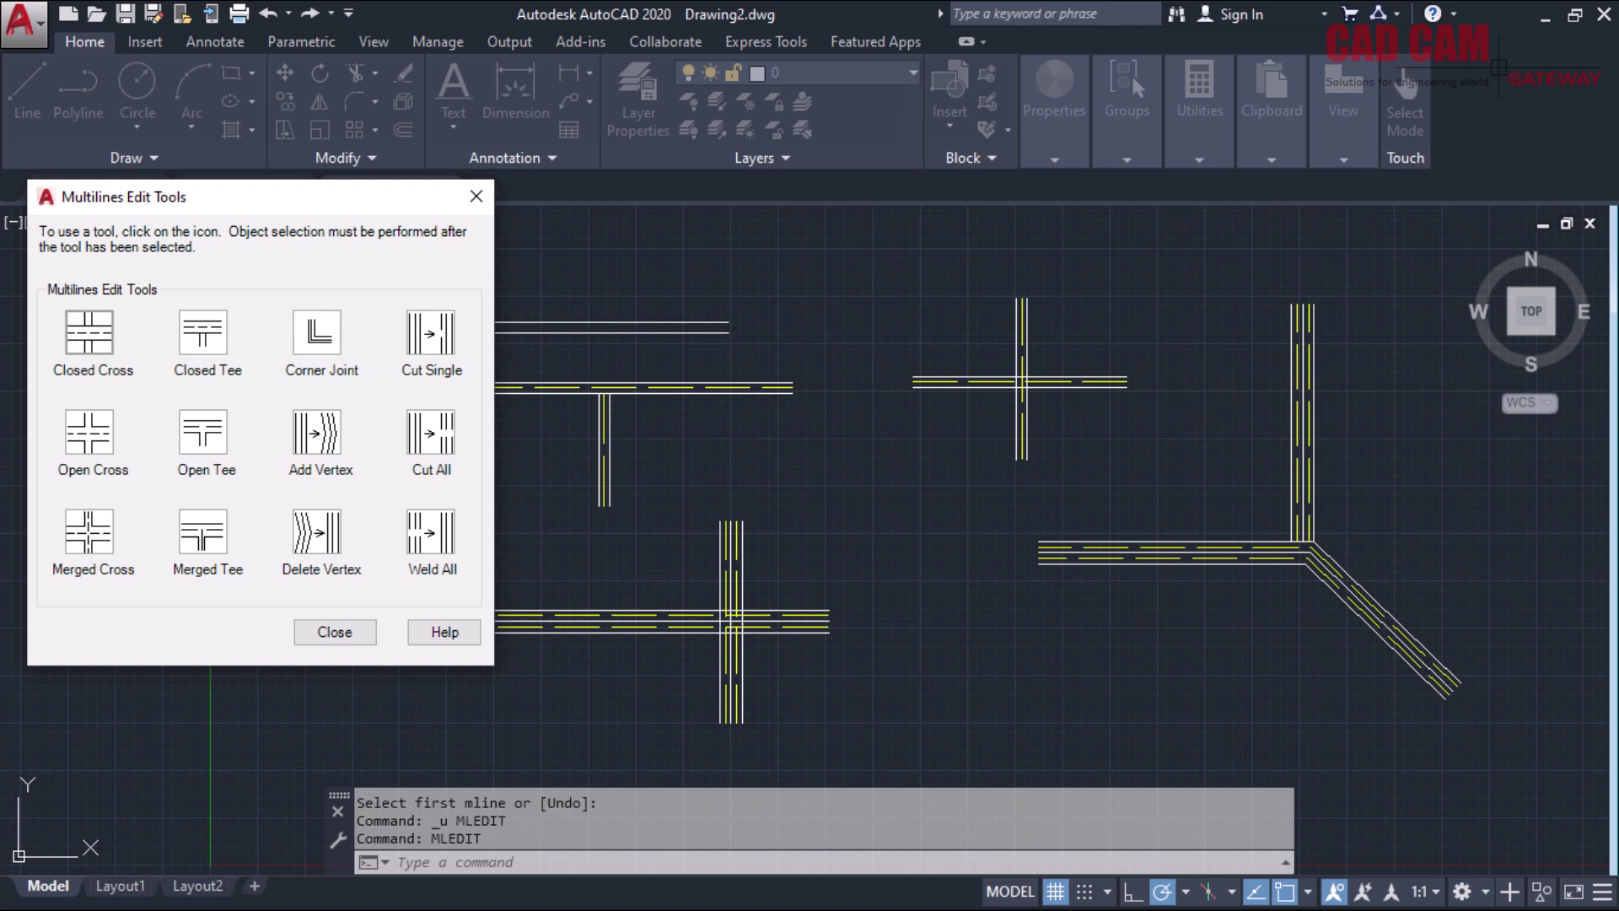
drag(391, 196, 414, 66)
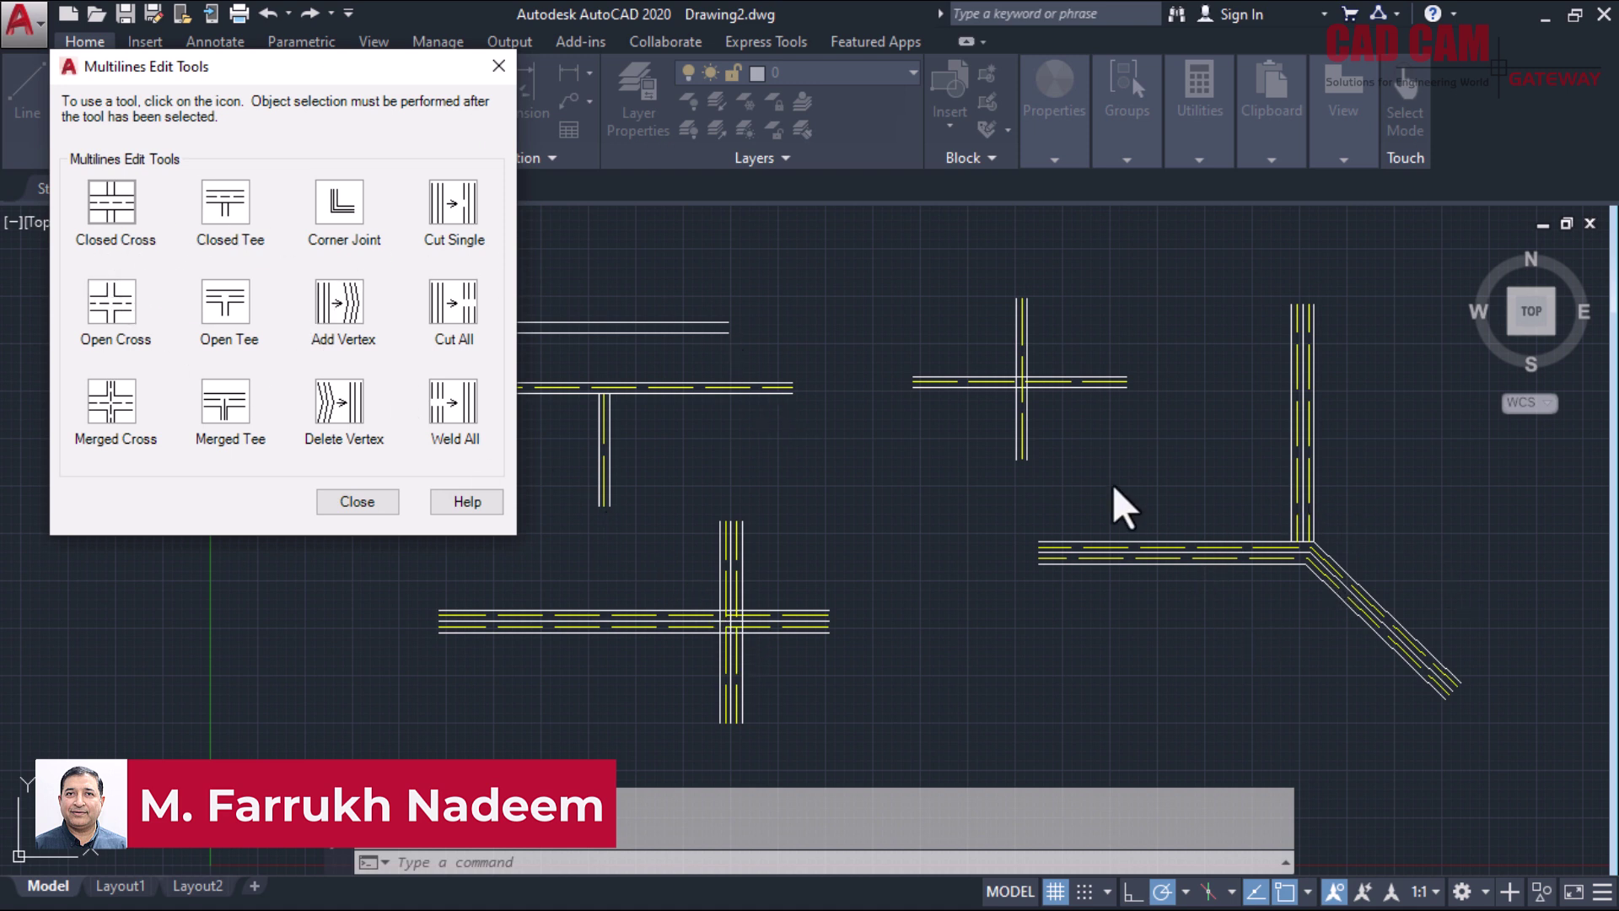
click(108, 207)
click(116, 208)
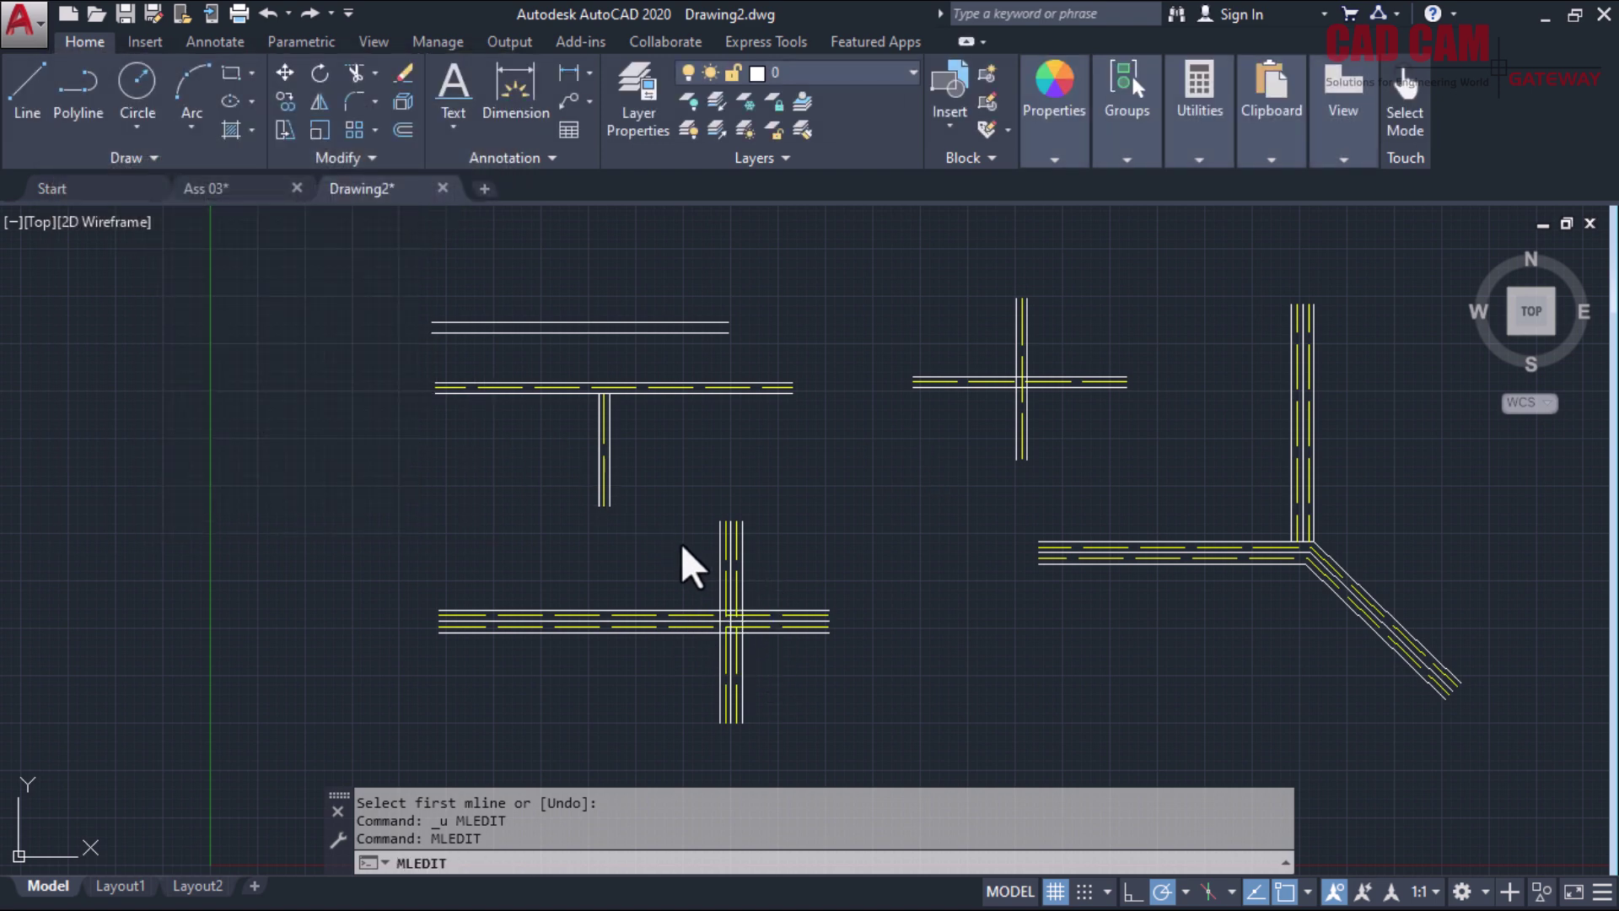
click(732, 577)
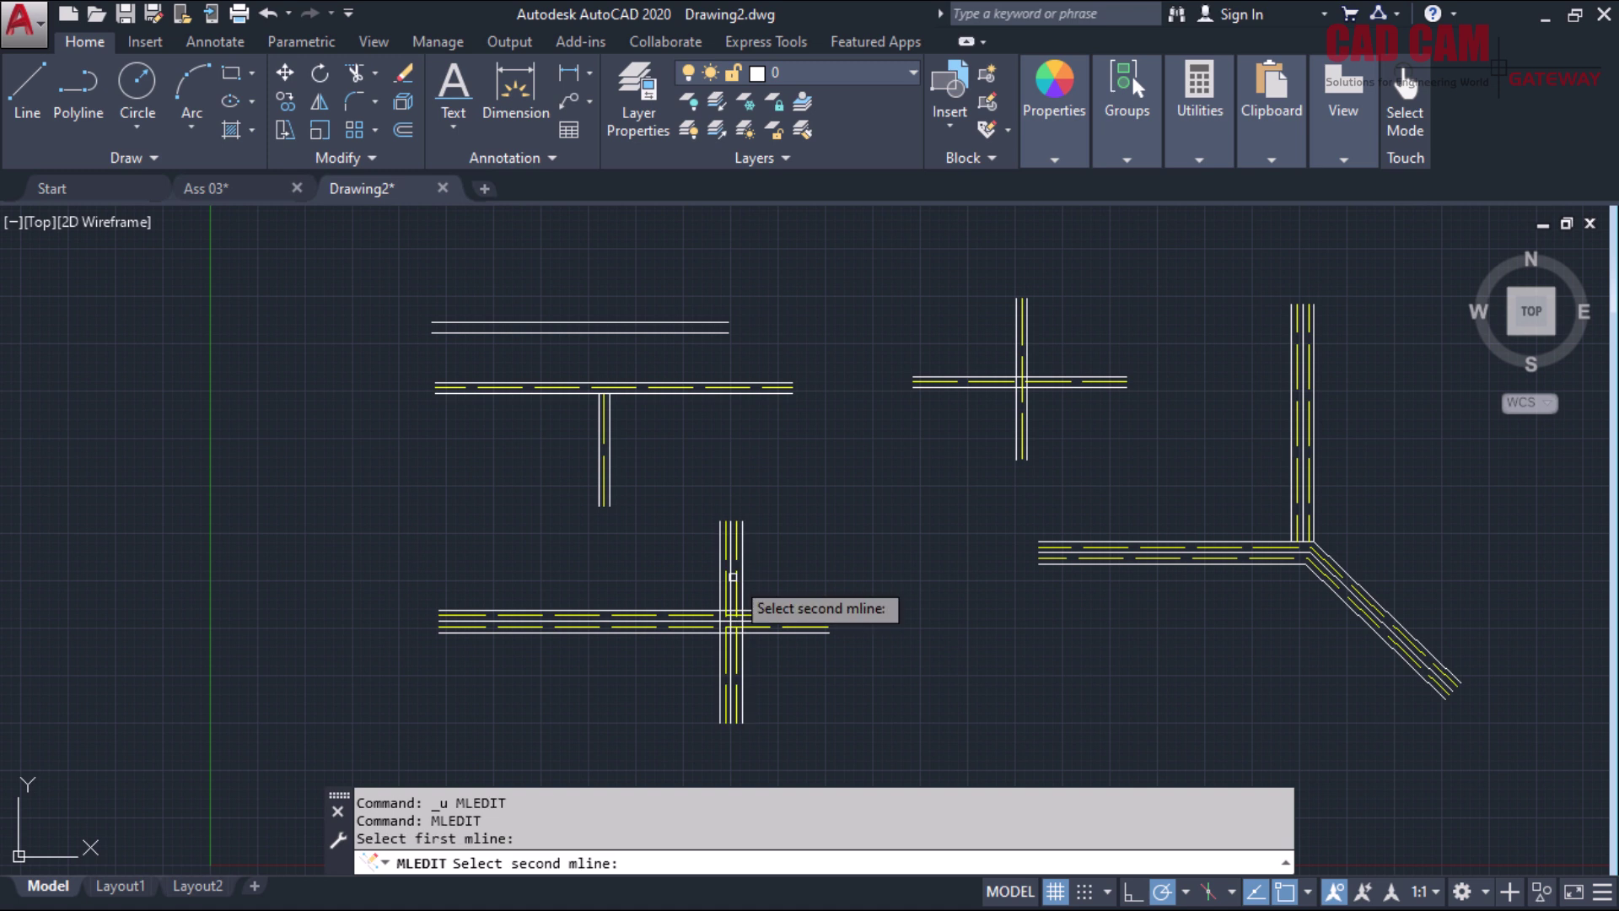
click(763, 618)
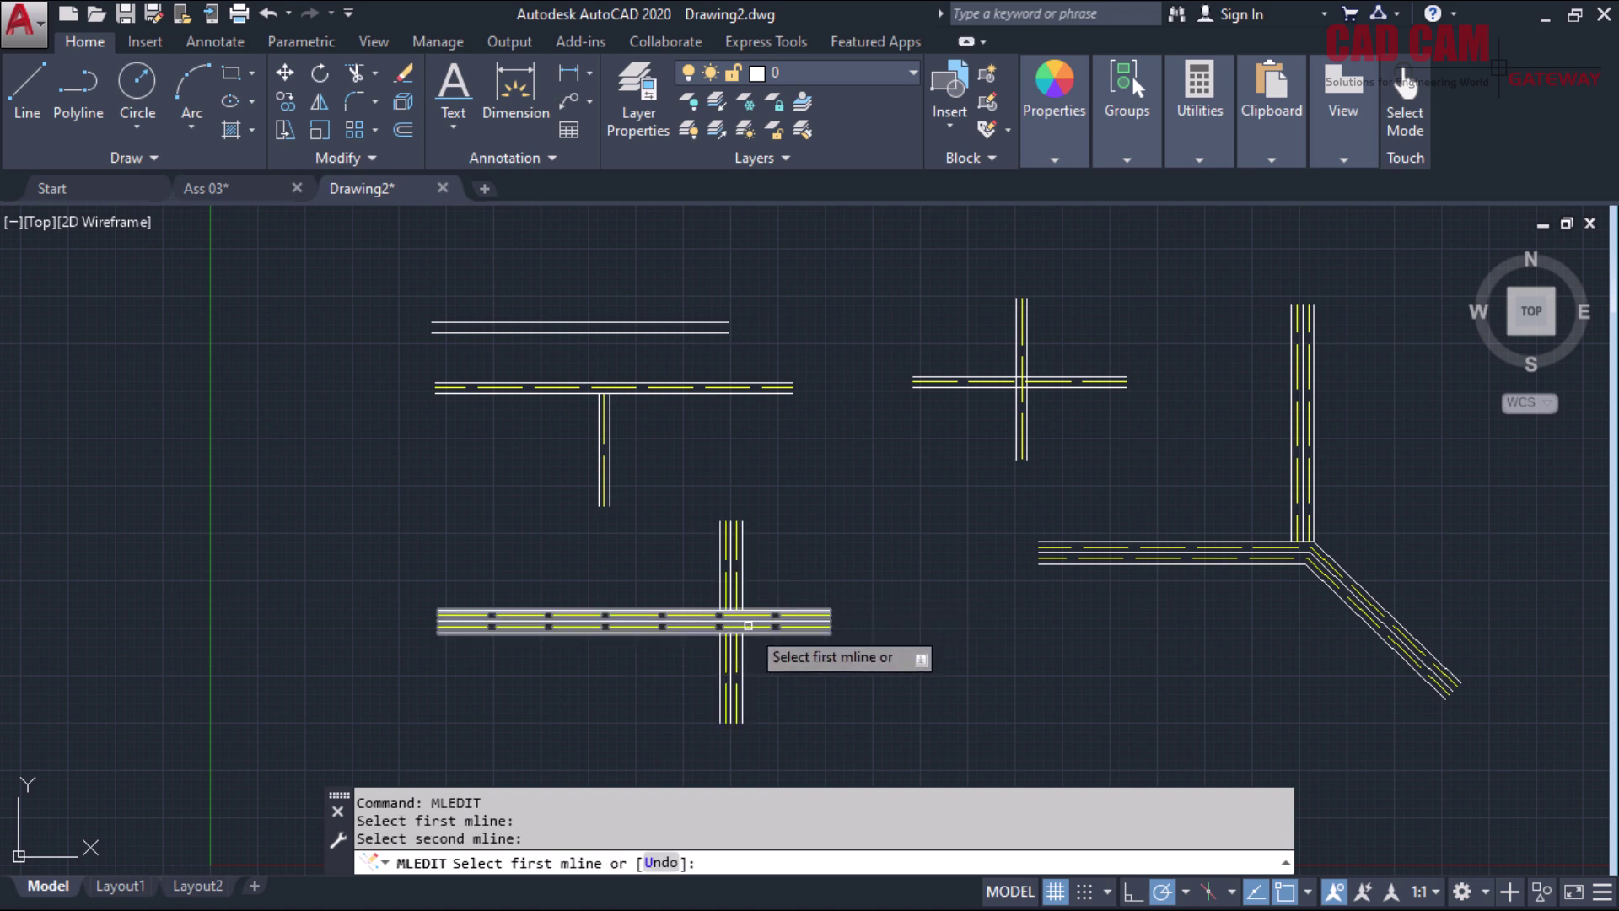
Inspect the closed double-road crossing, end the multiline edit, and undo it
scroll(705, 659, up, 6)
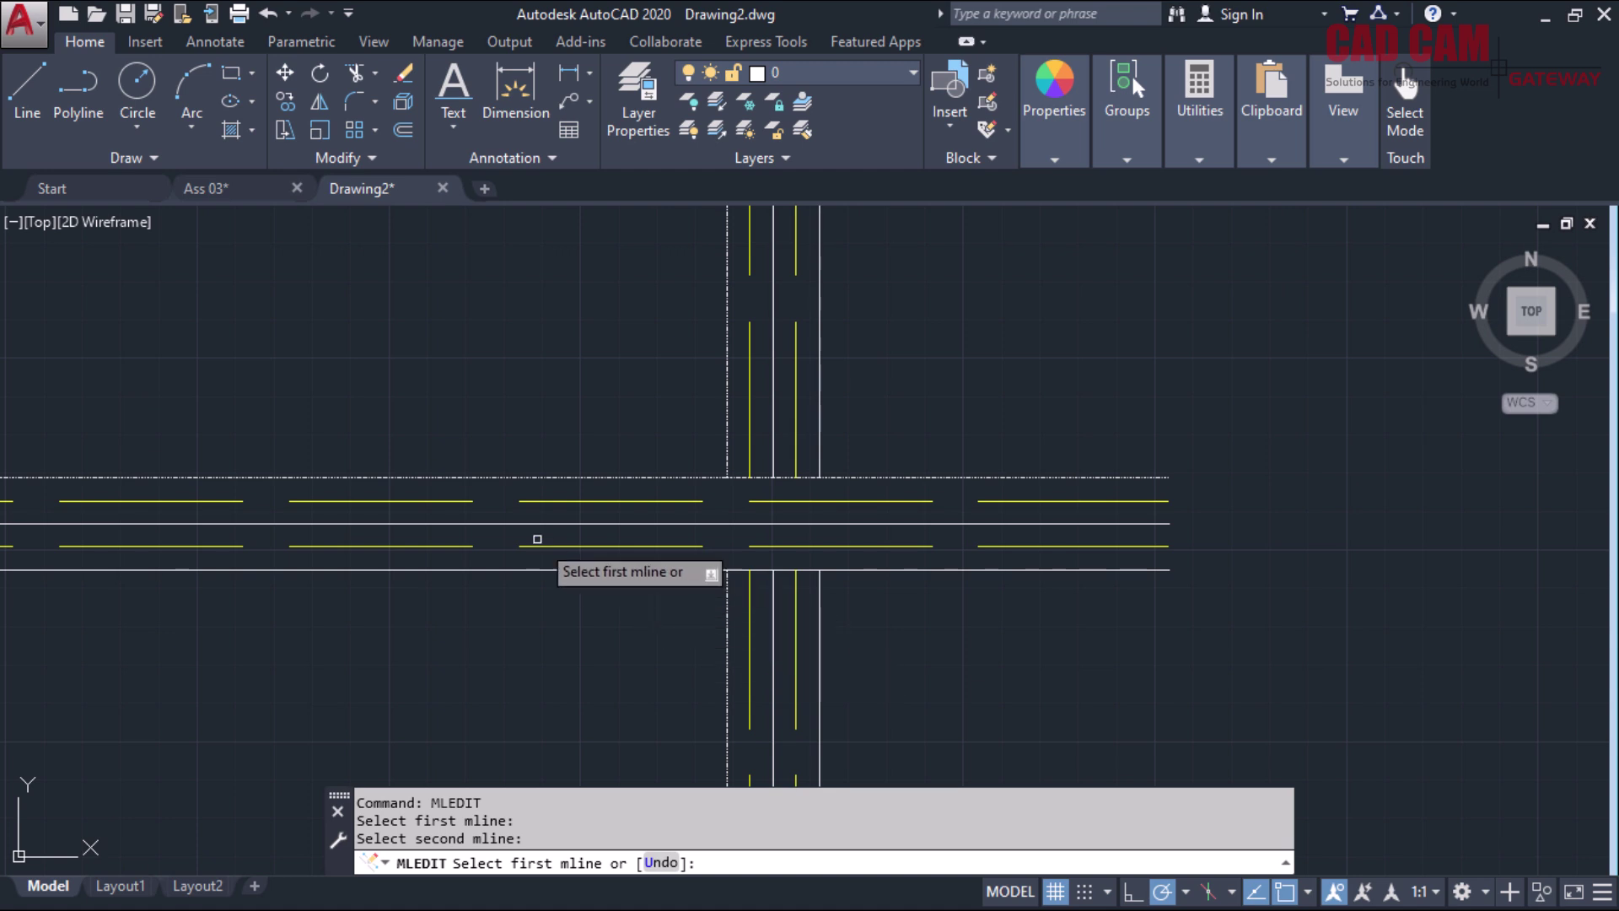
scroll(878, 589, down, 7)
right_click(763, 450)
click(796, 462)
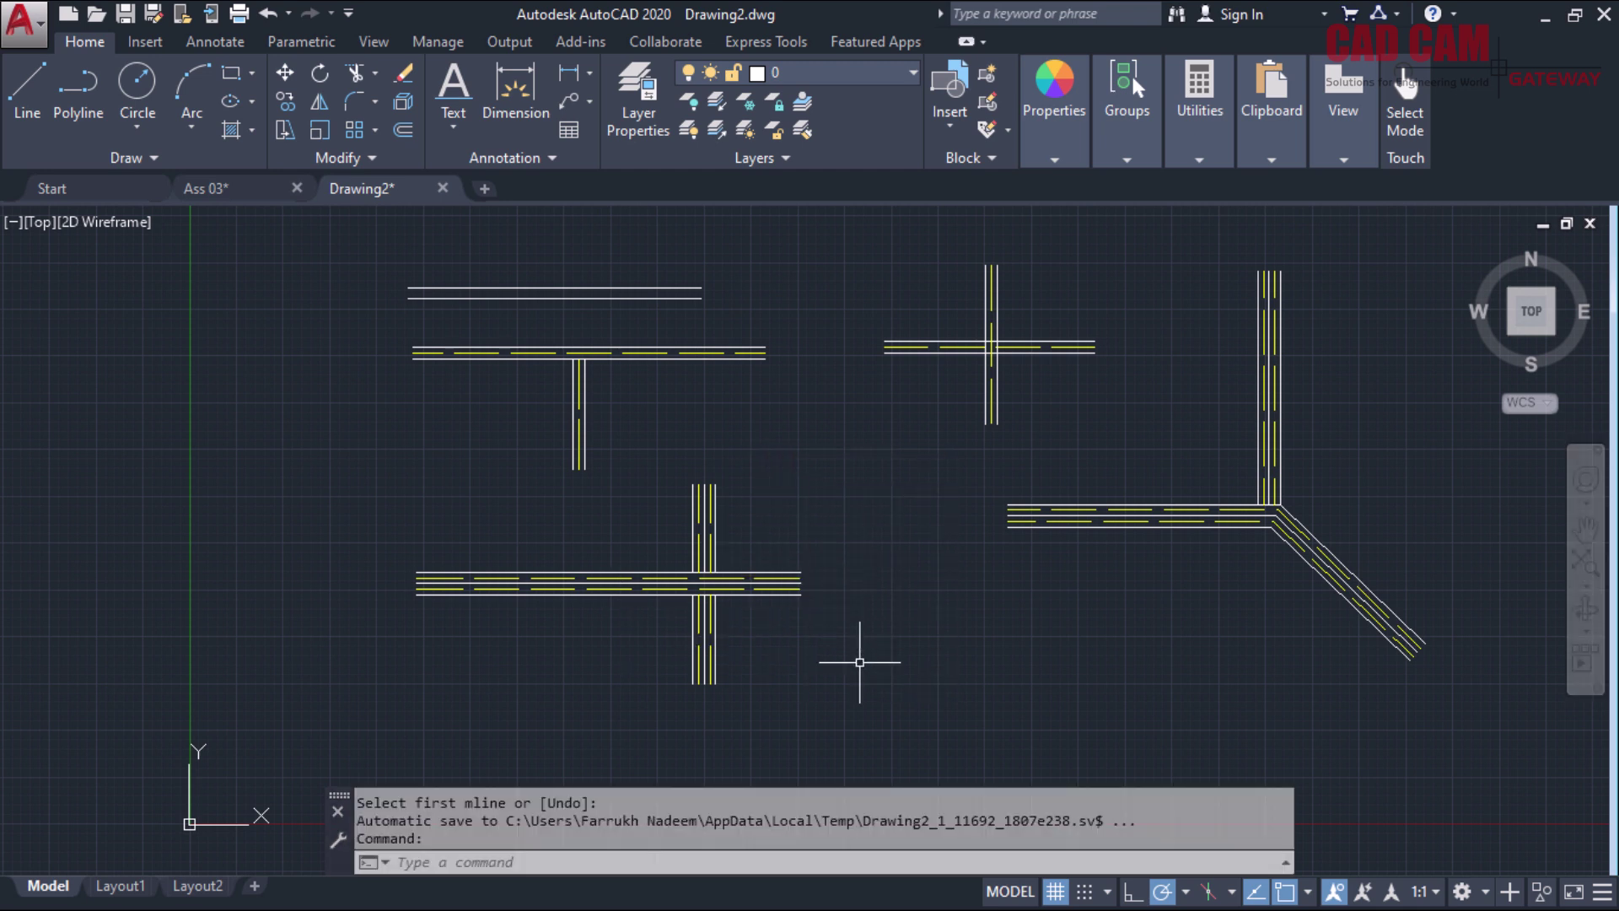
key(ctrl+z)
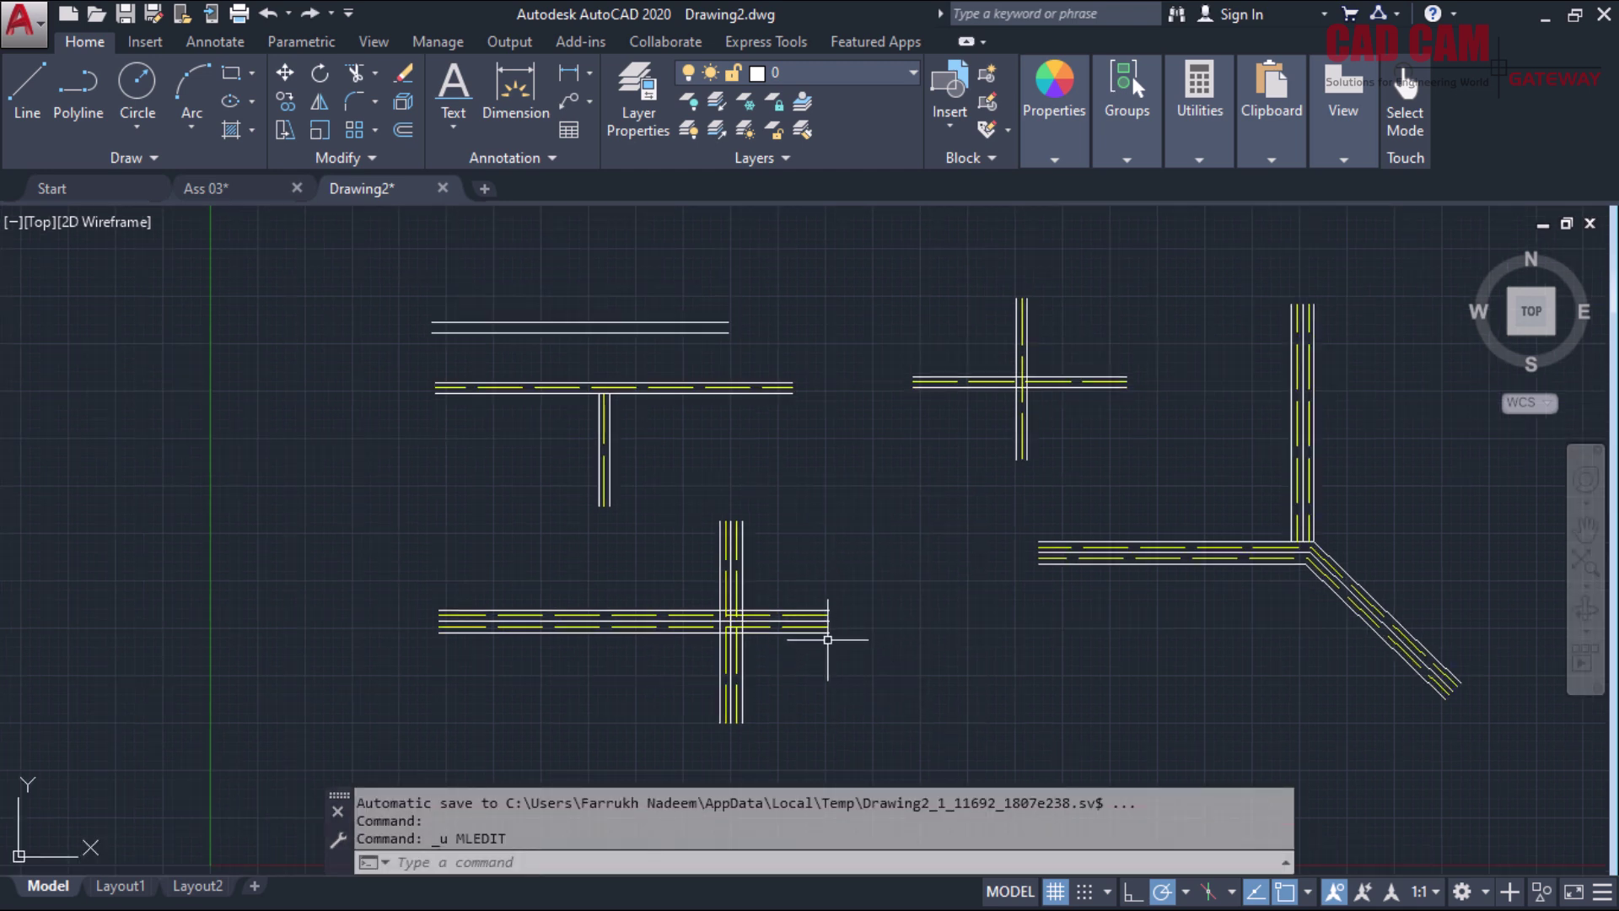
Apply an Open Cross to the double-road crossing, with the vertical road as first multiline and the horizontal road as second
text(MLed)
key(Return)
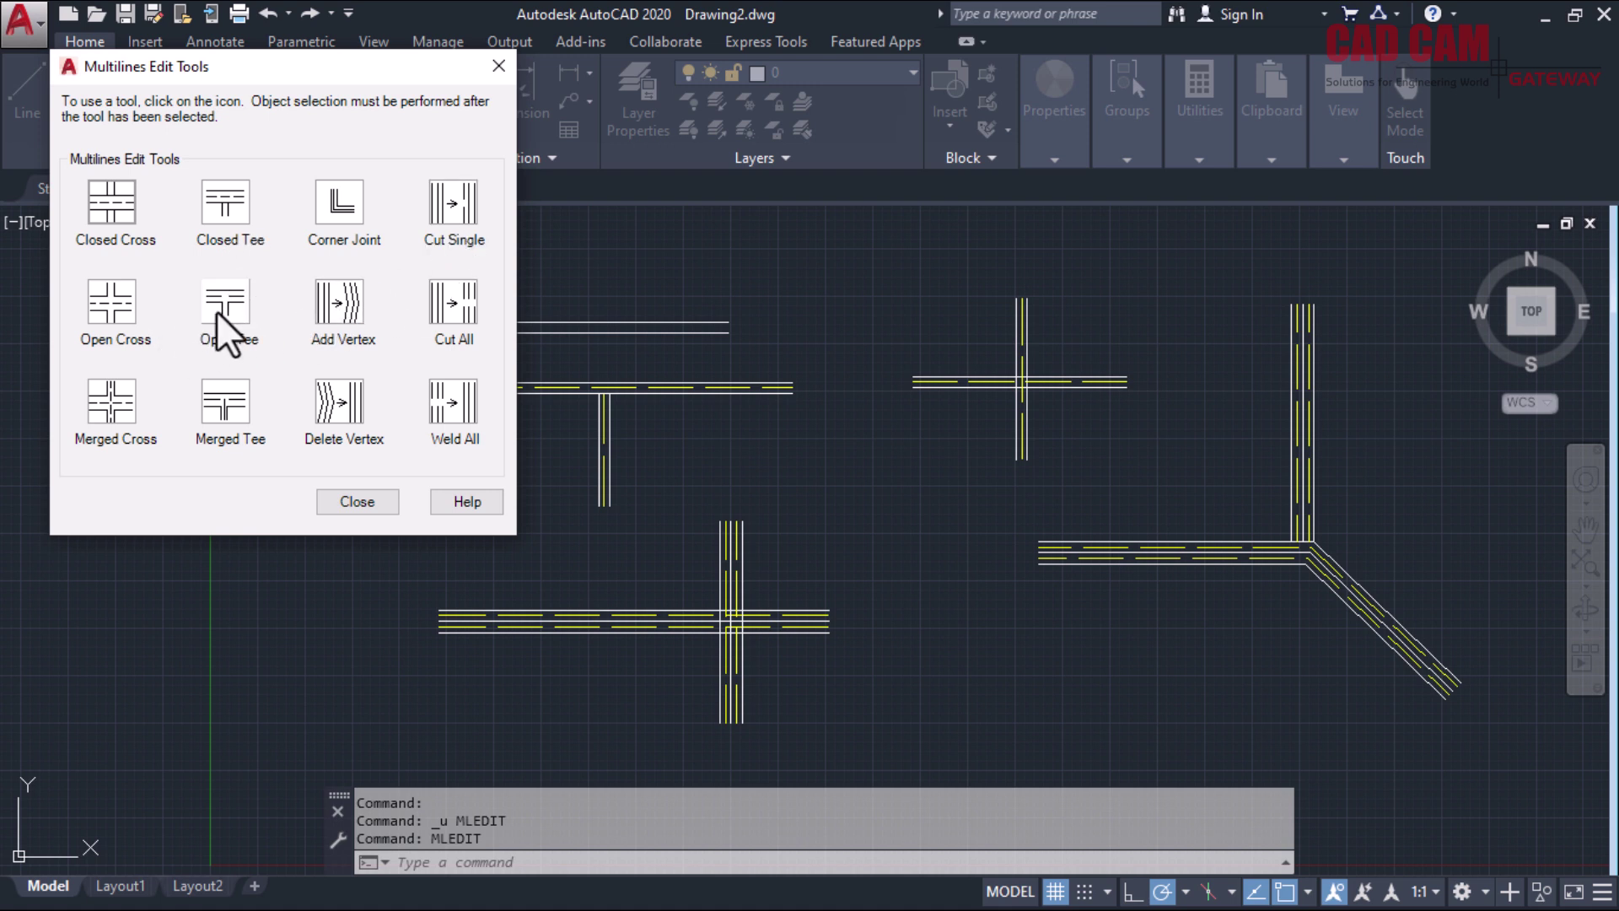
click(113, 304)
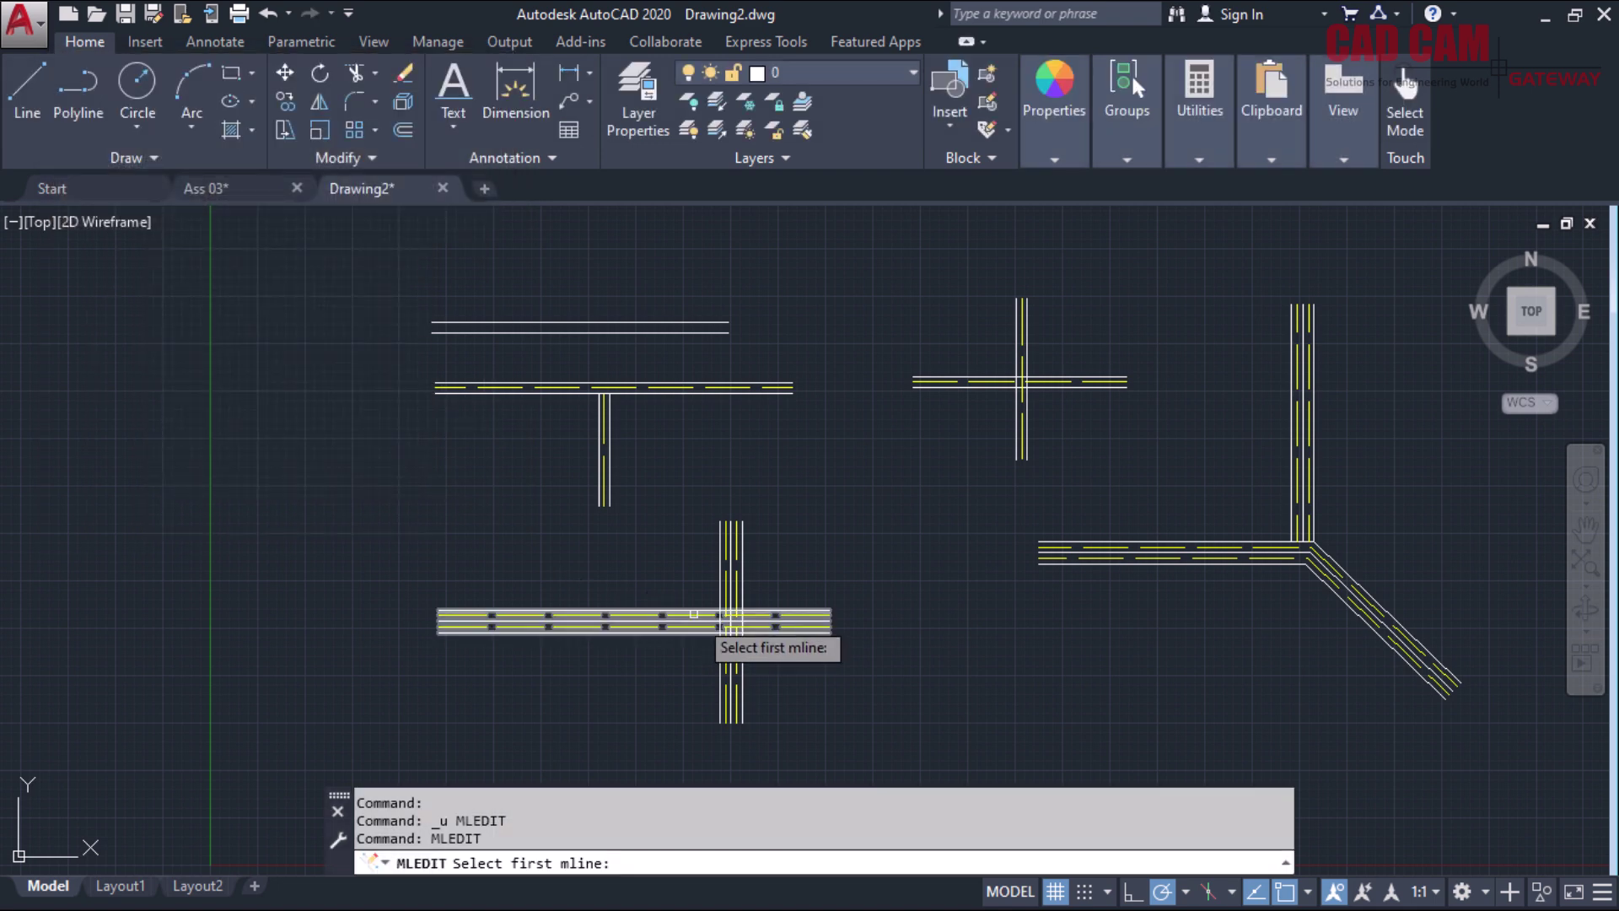
click(730, 590)
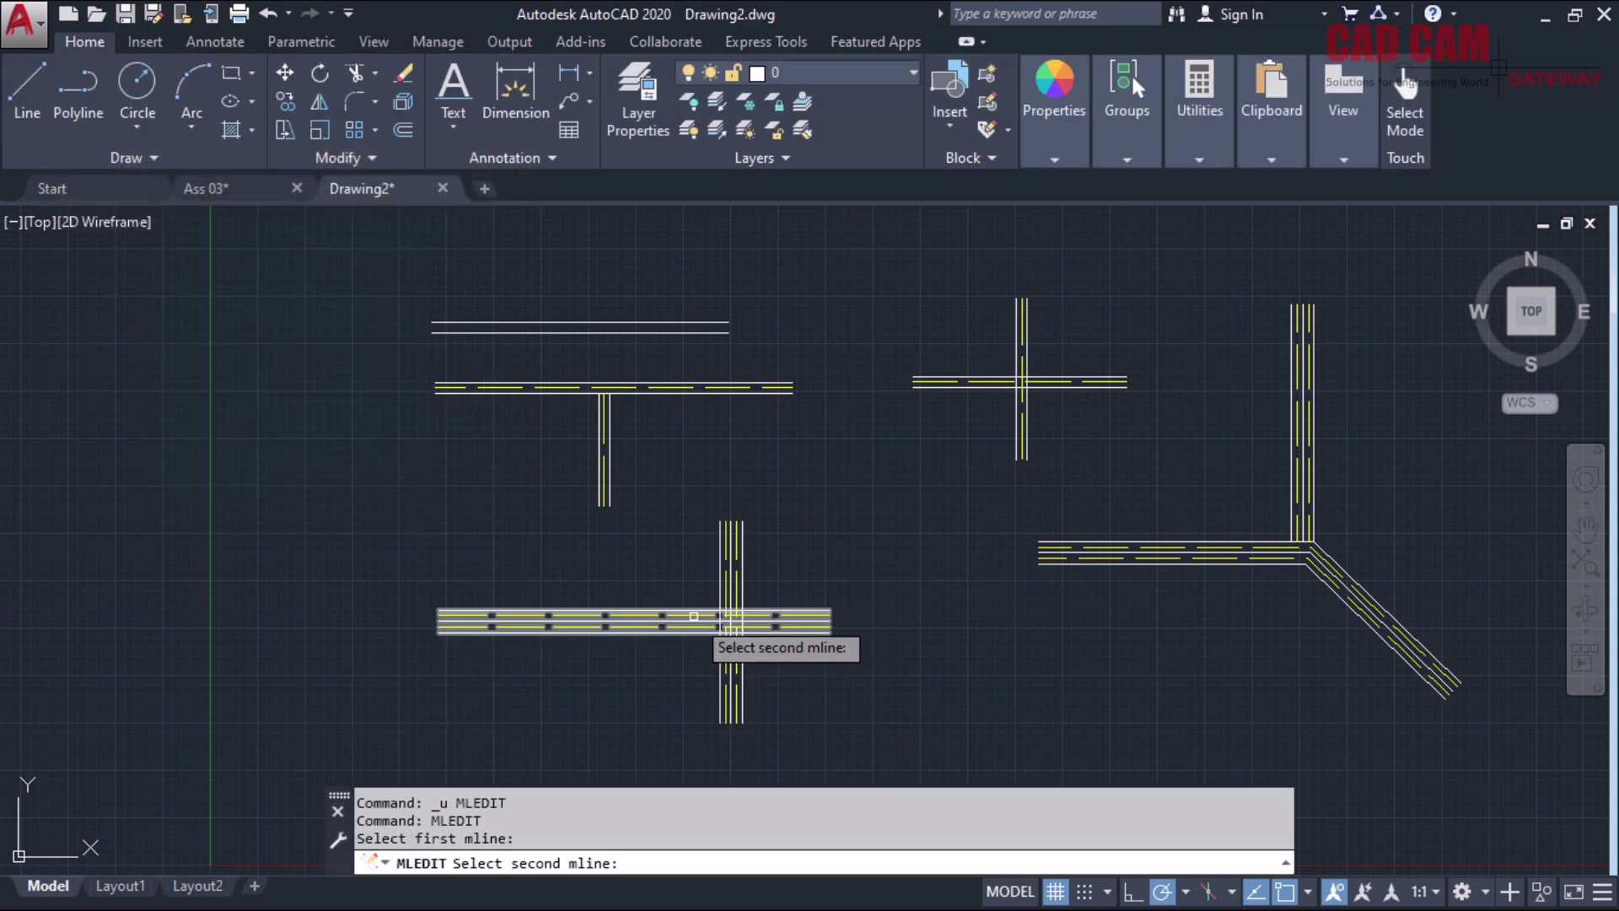
click(694, 616)
scroll(759, 634, up, 6)
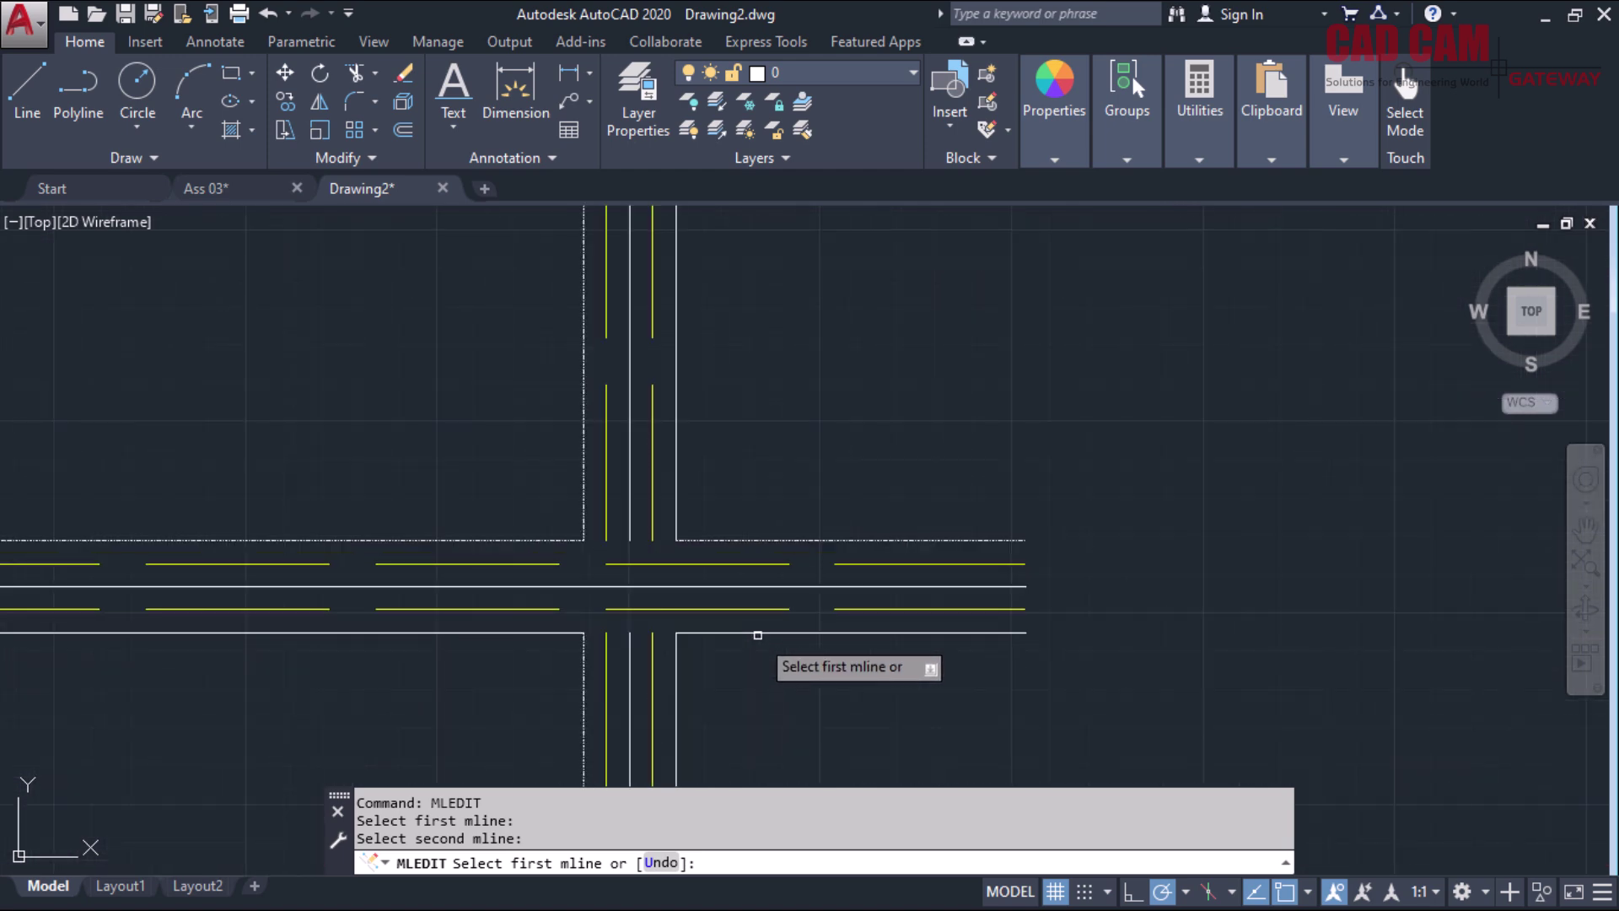
scroll(609, 539, up, 3)
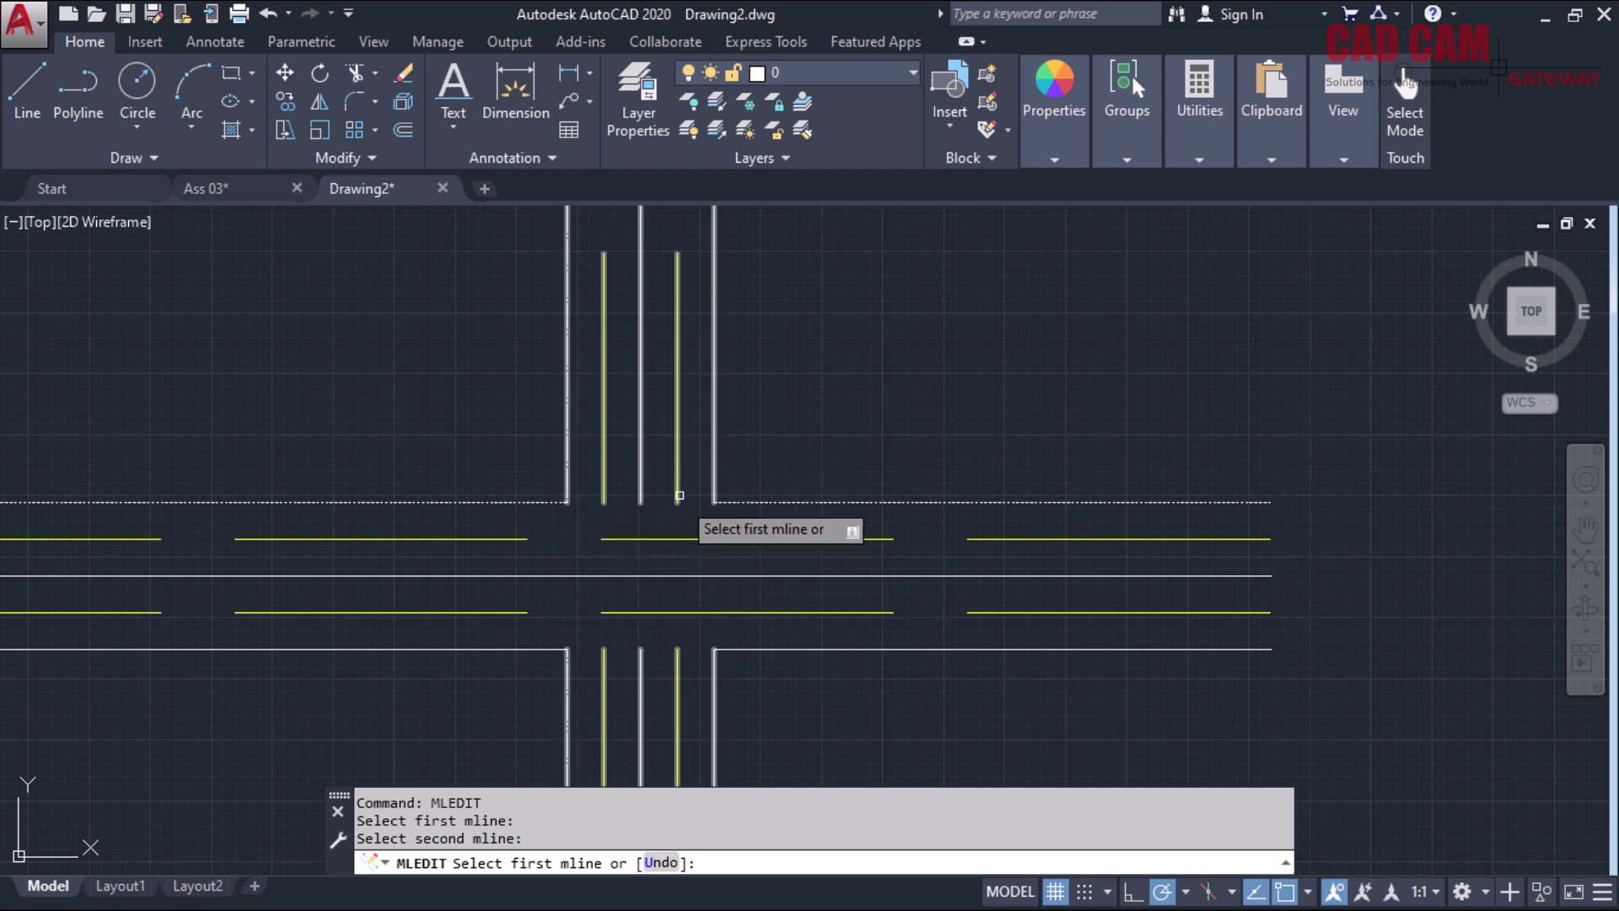
scroll(641, 628, down, 5)
scroll(989, 548, up, 2)
scroll(1029, 517, up, 2)
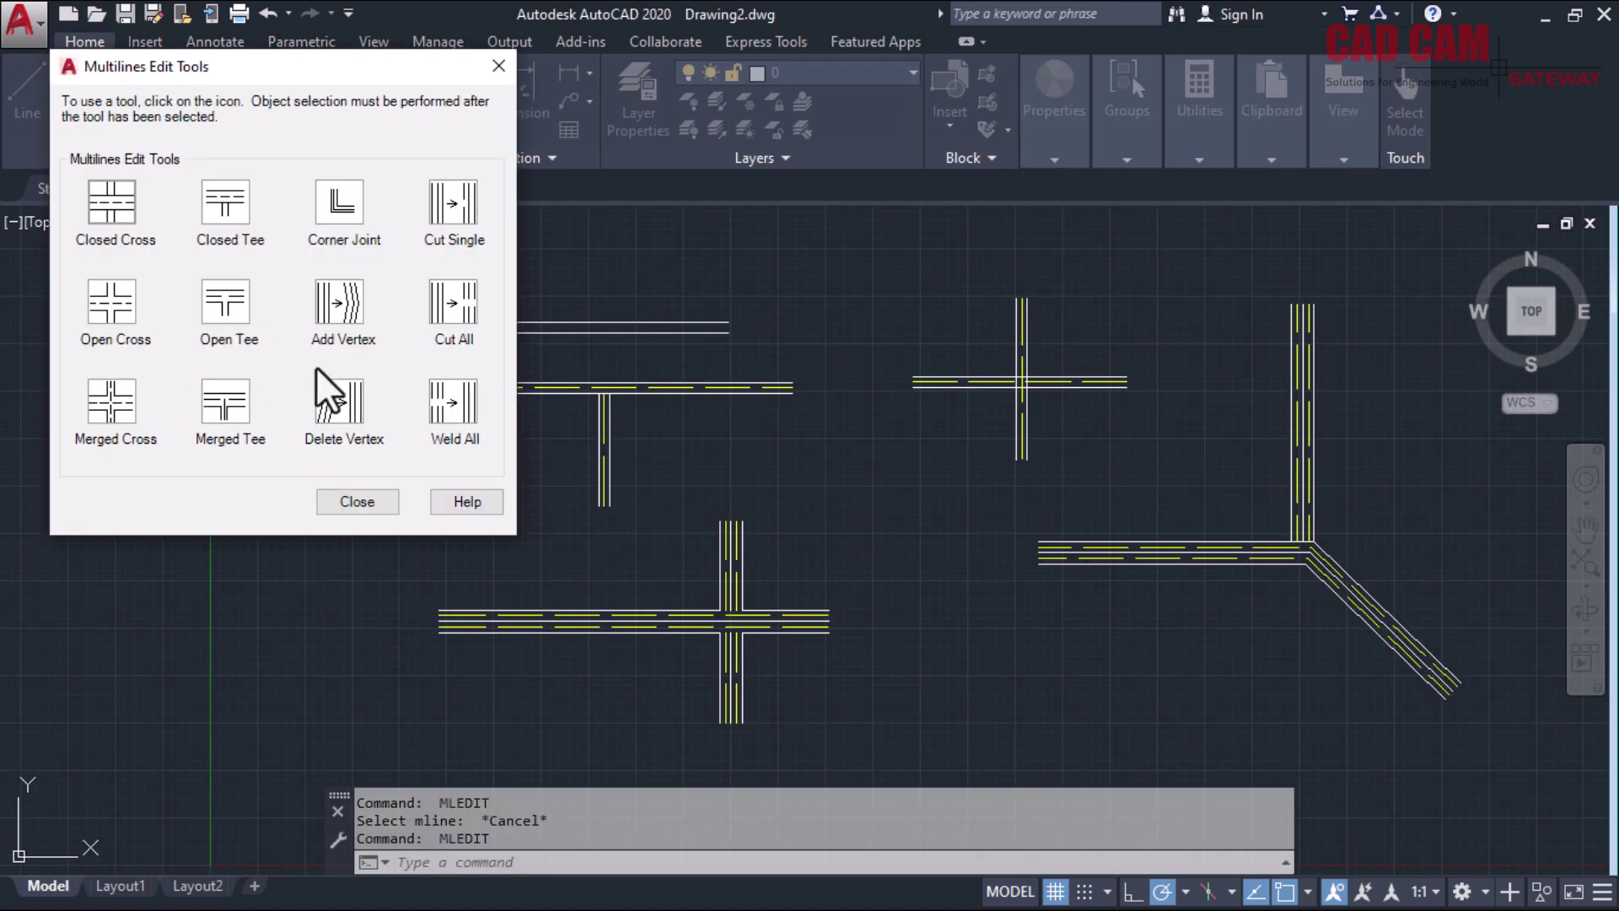
Apply an Open Tee to the three-way double-road junction, with the vertical road as first multiline and the bent road as second
click(226, 312)
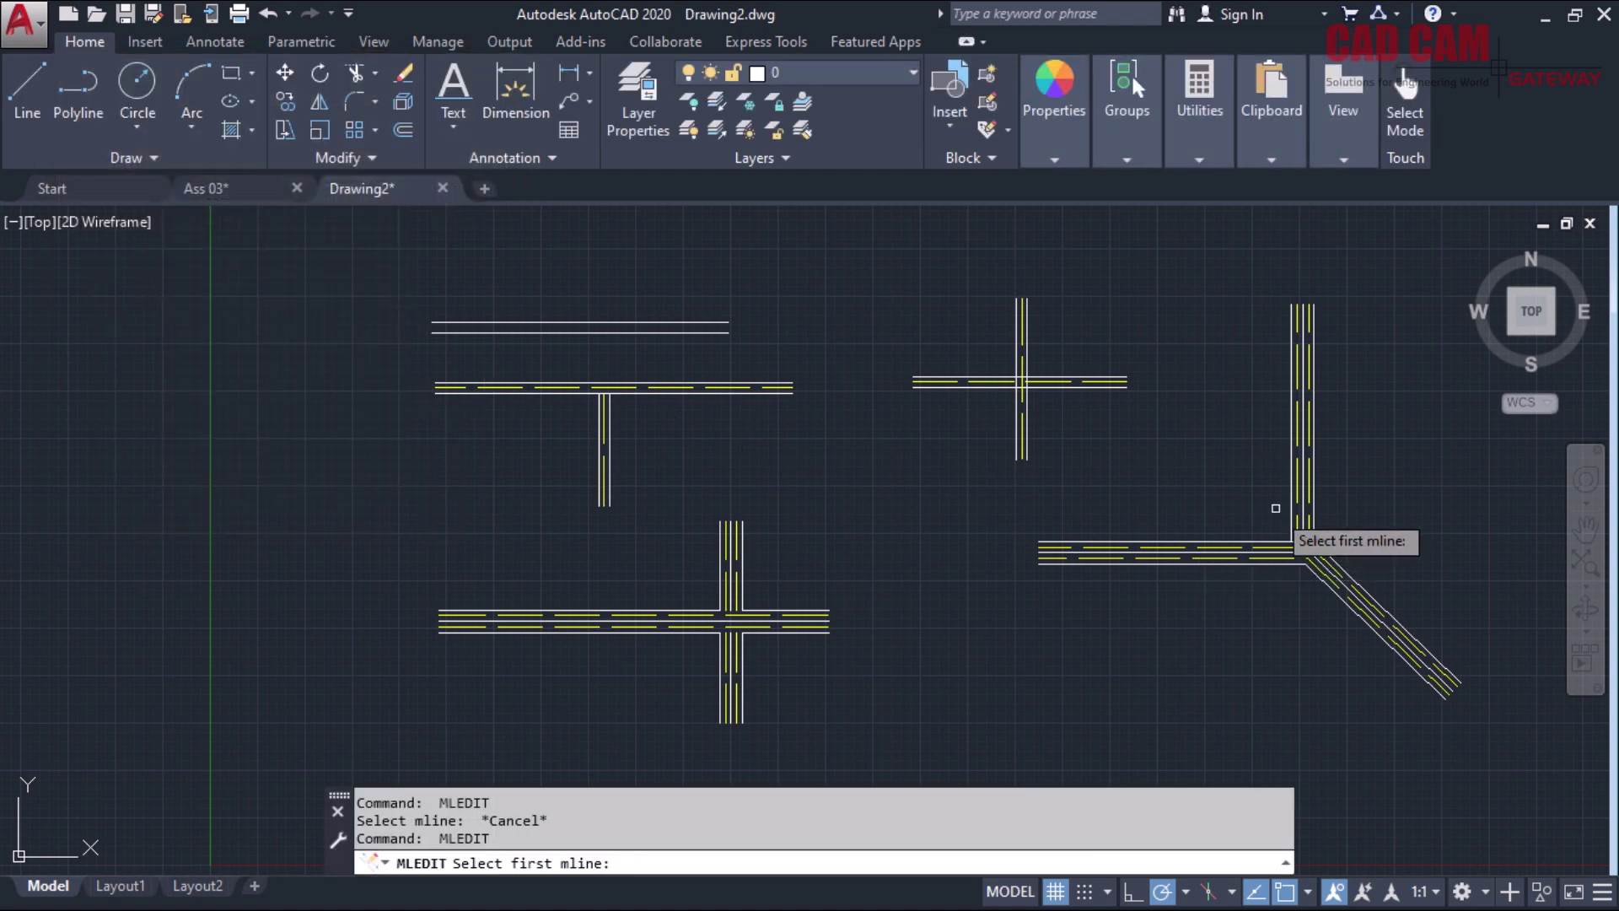
click(1301, 506)
click(1256, 548)
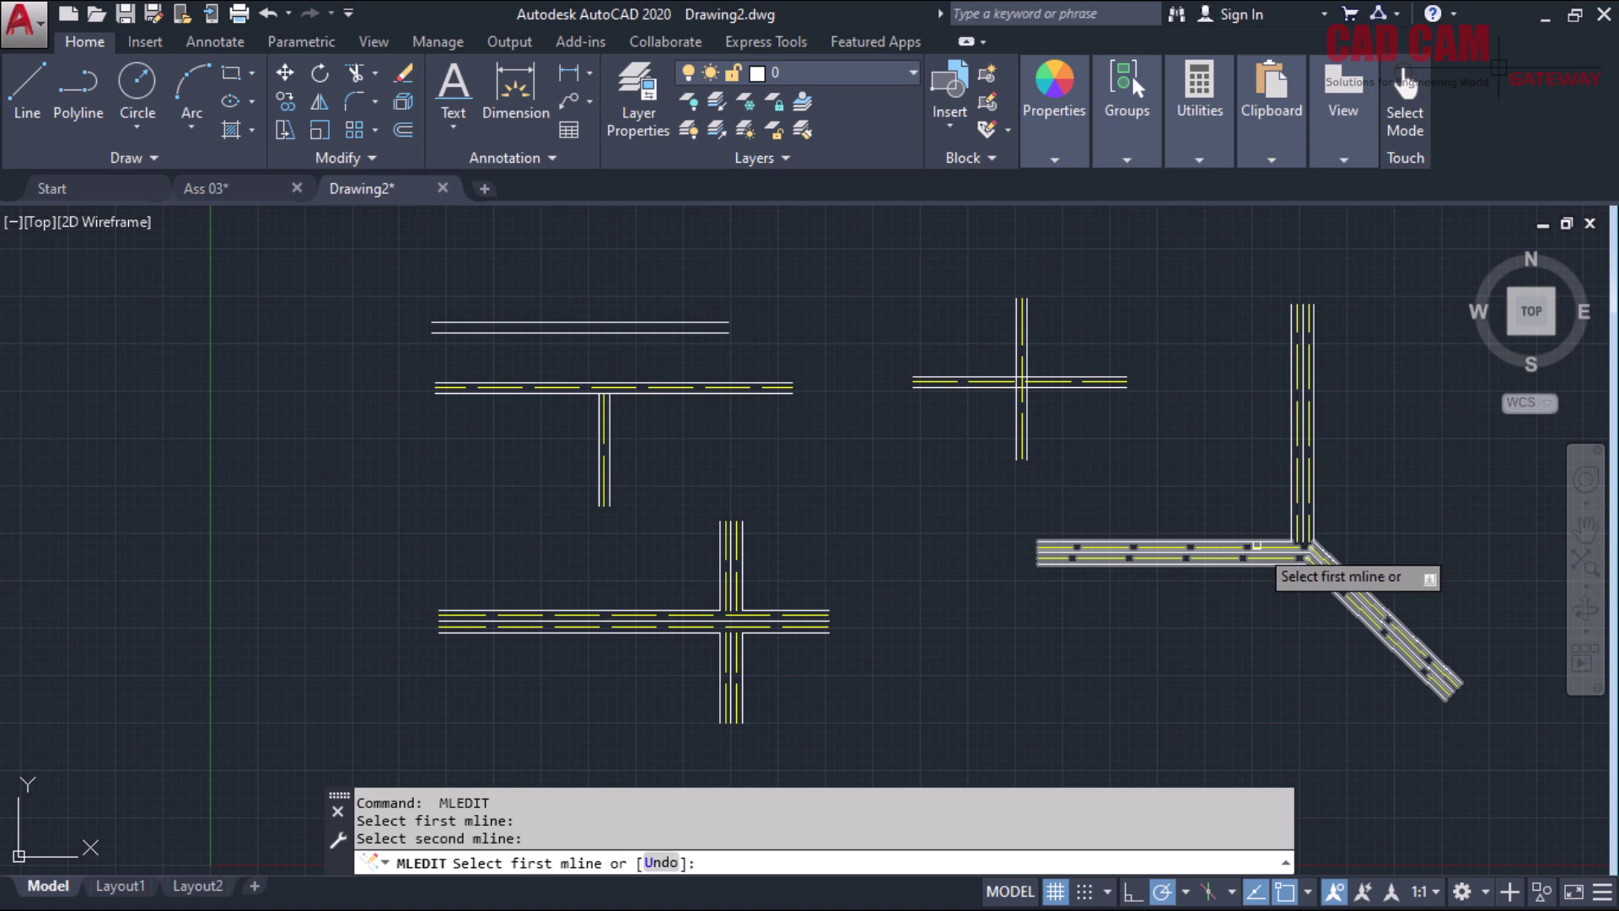
scroll(1369, 575, up, 3)
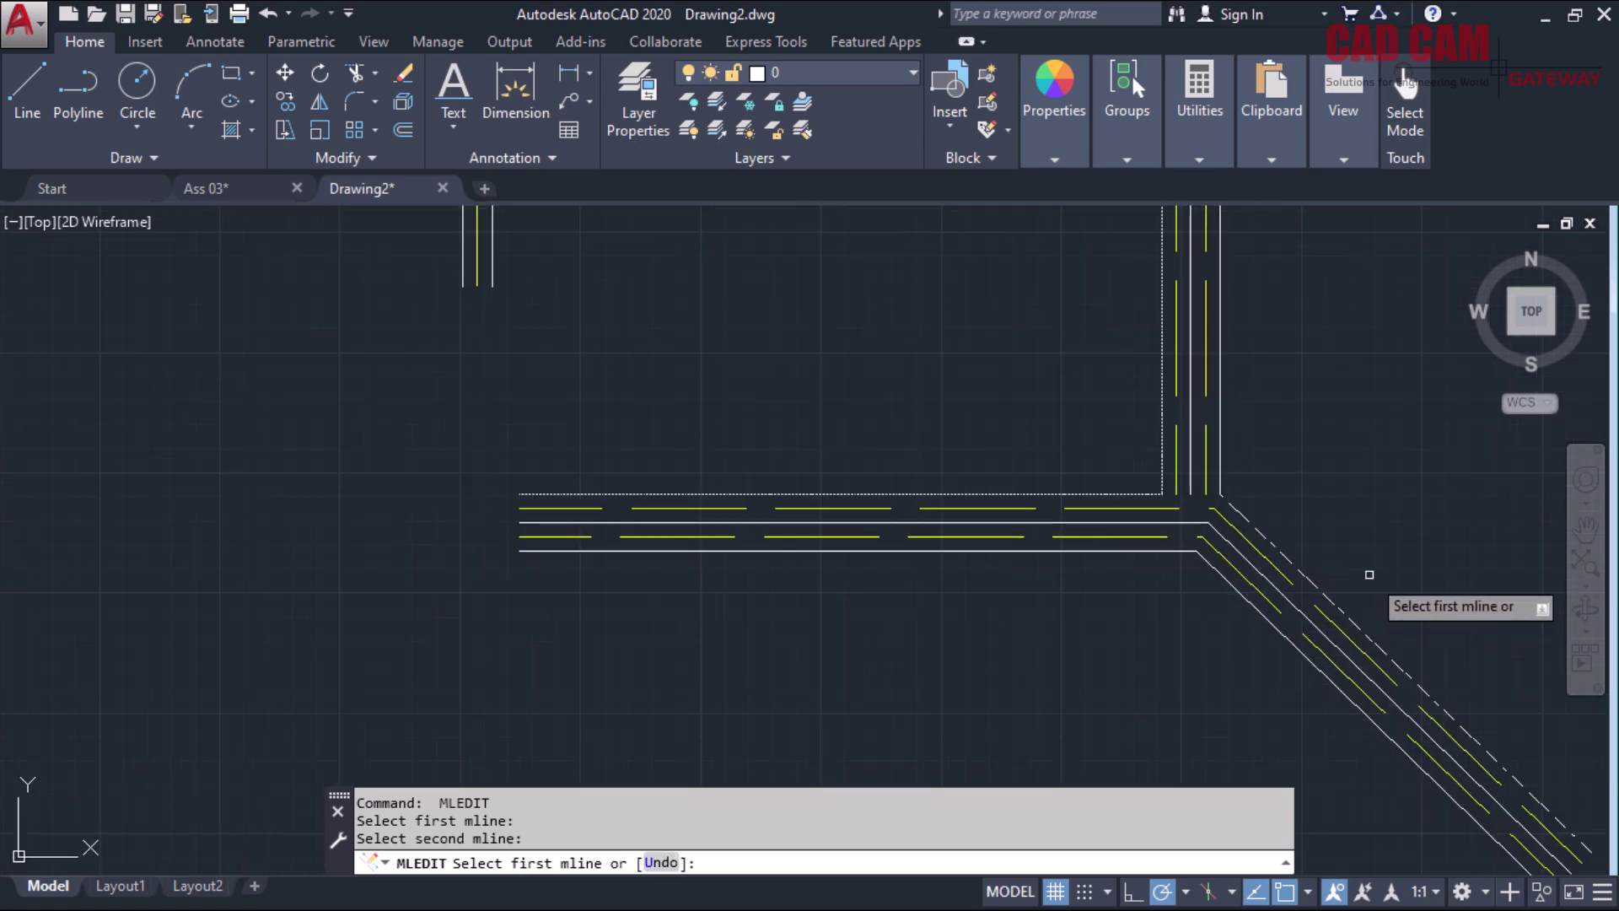
scroll(1163, 505, down, 5)
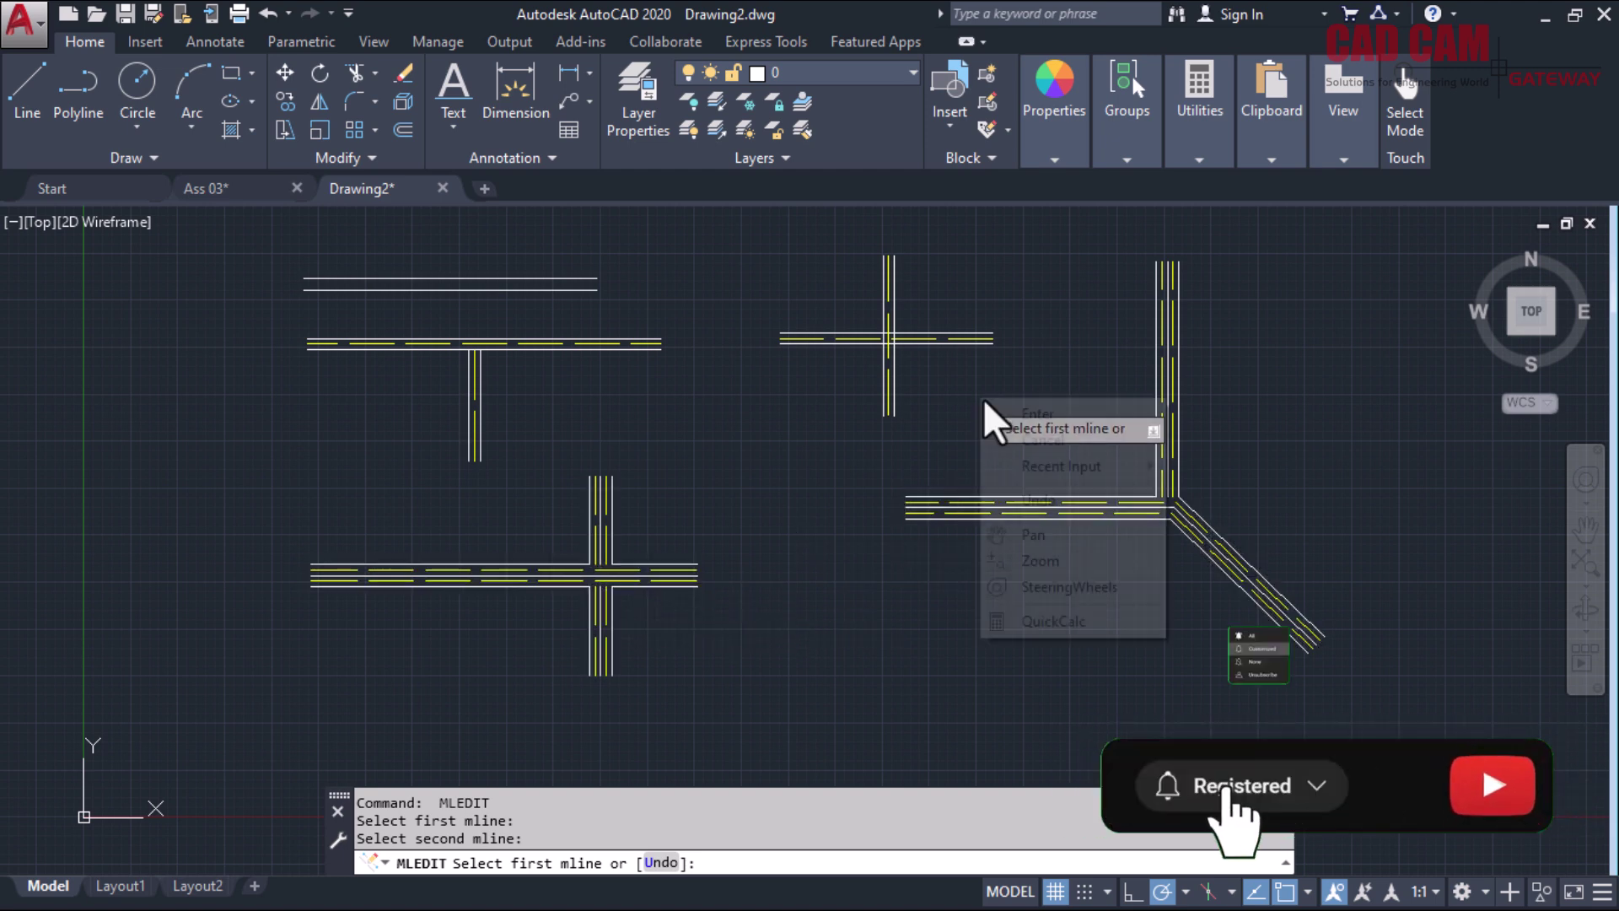
key(Return)
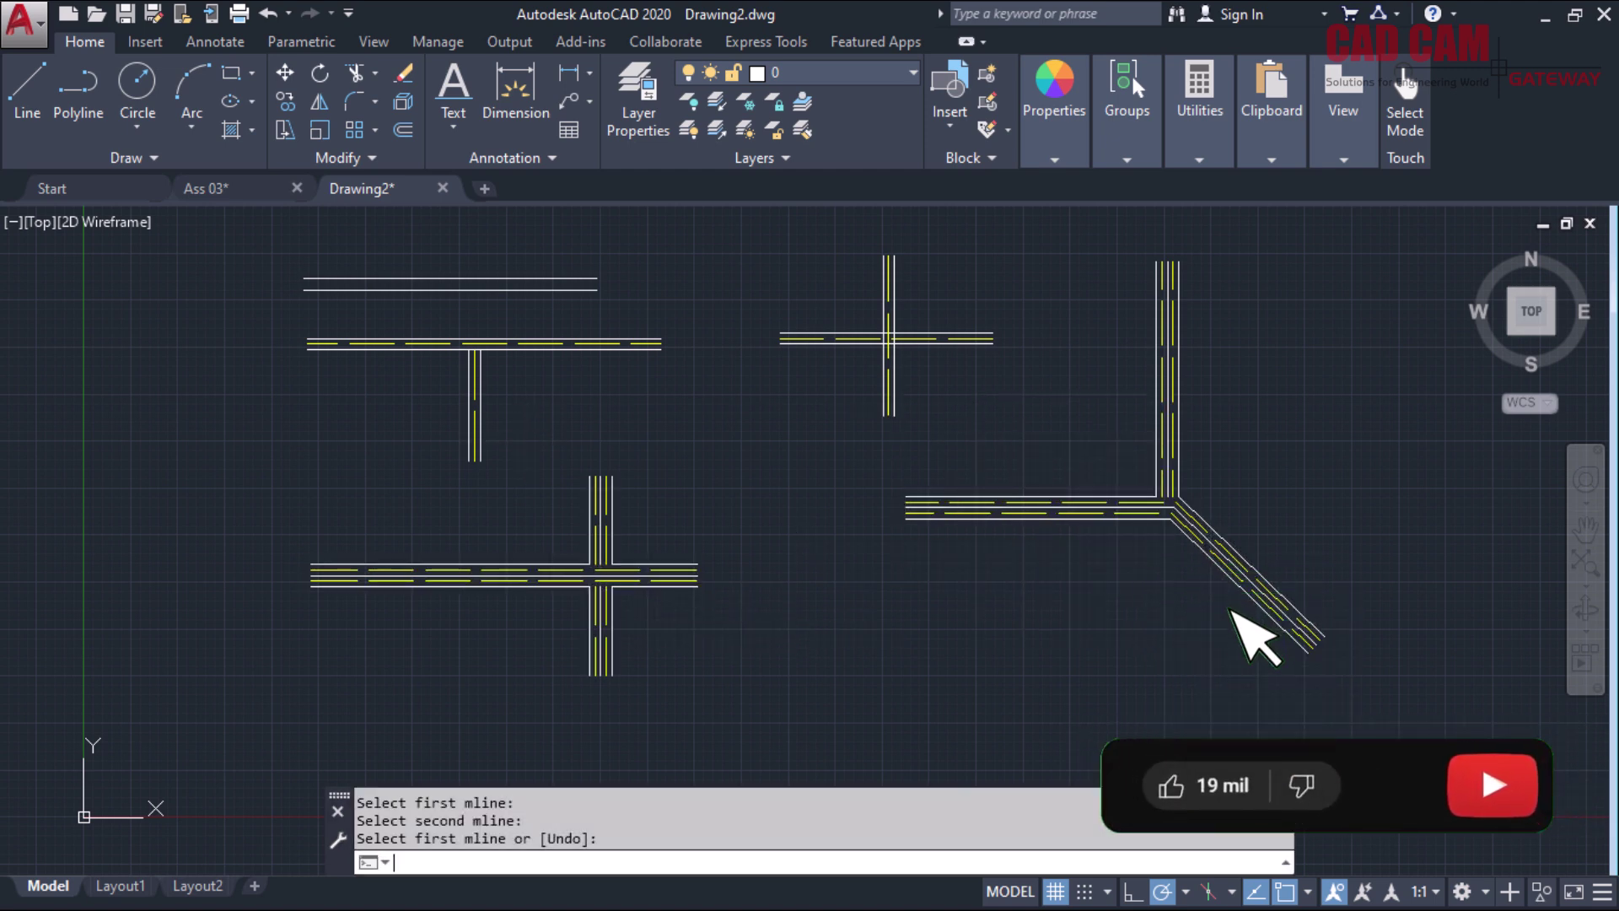
Add three vertices along the horizontal double road to the west of its crossing with the vertical road
key(Return)
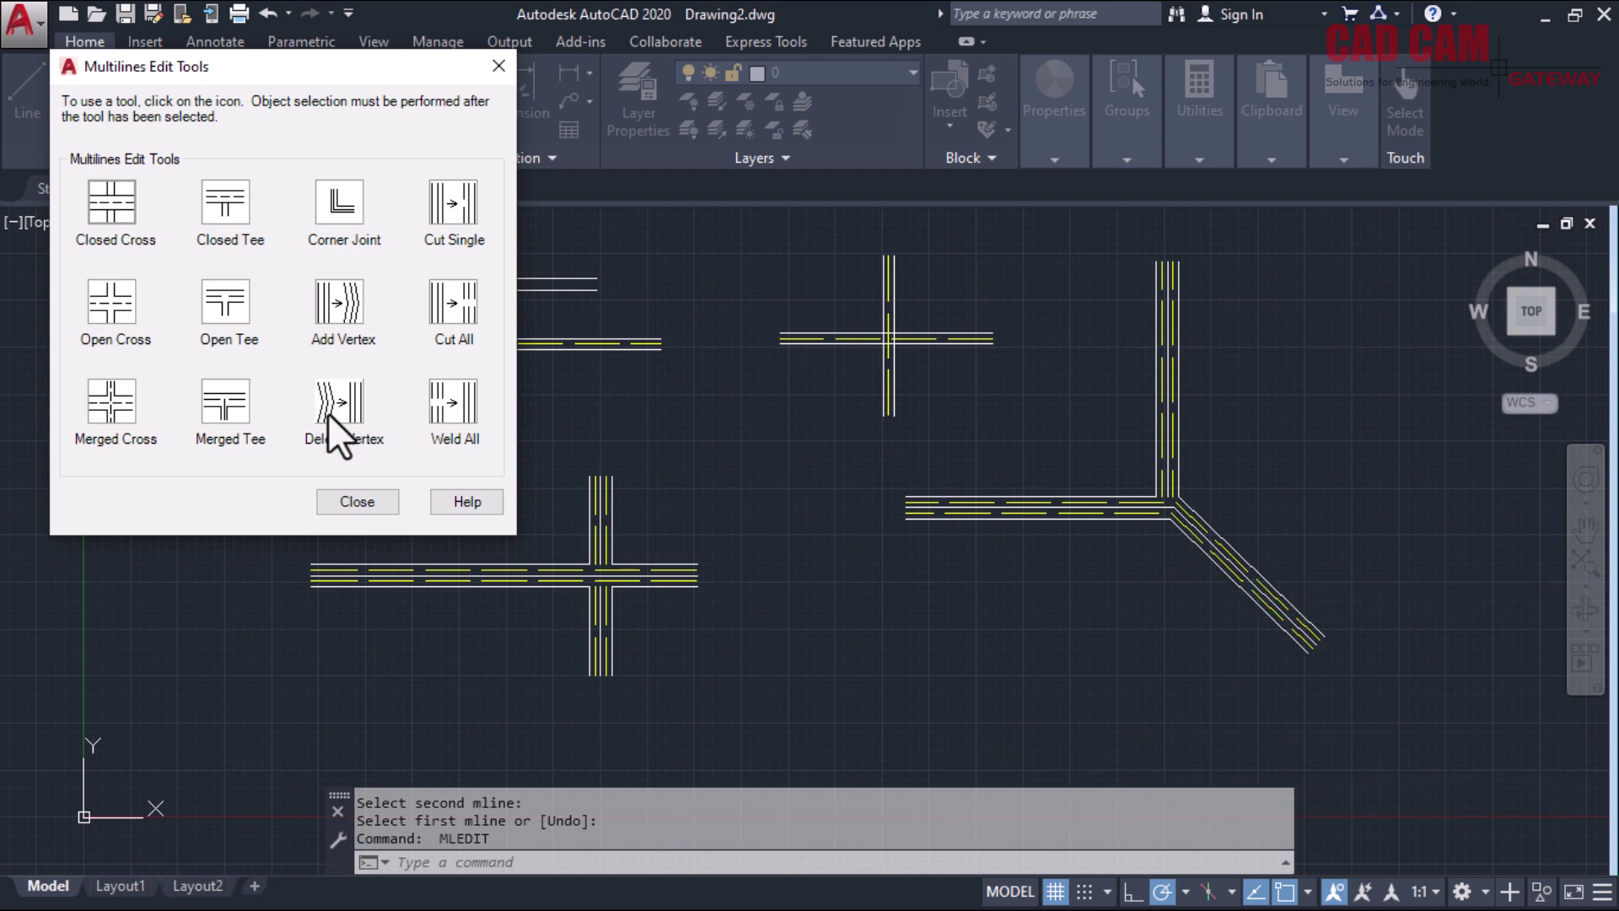
click(342, 299)
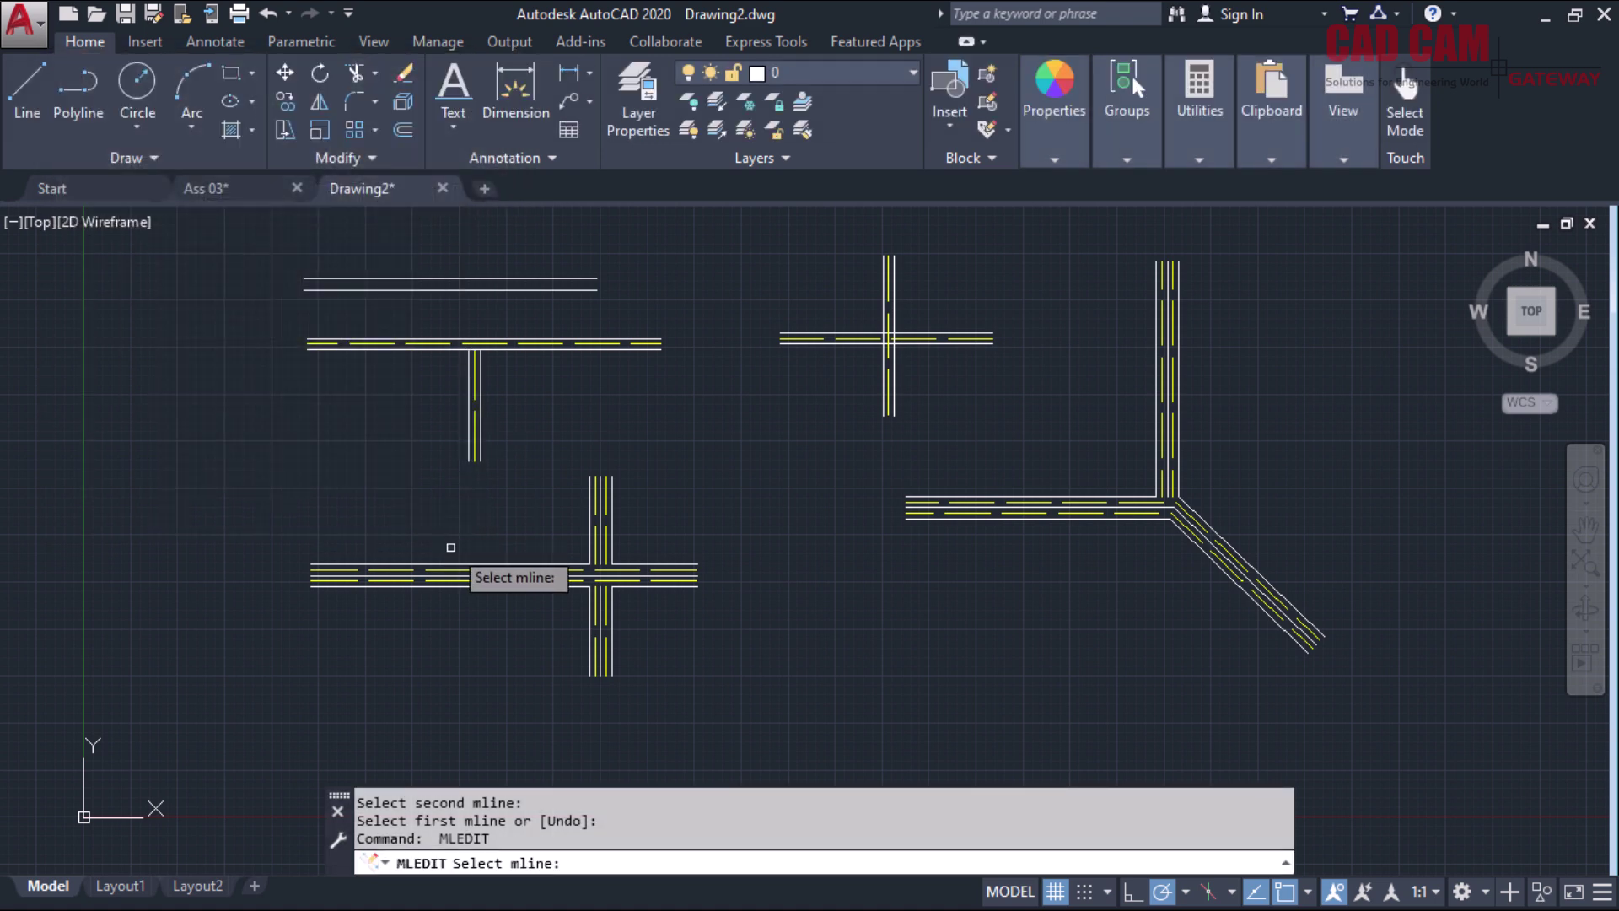
click(441, 565)
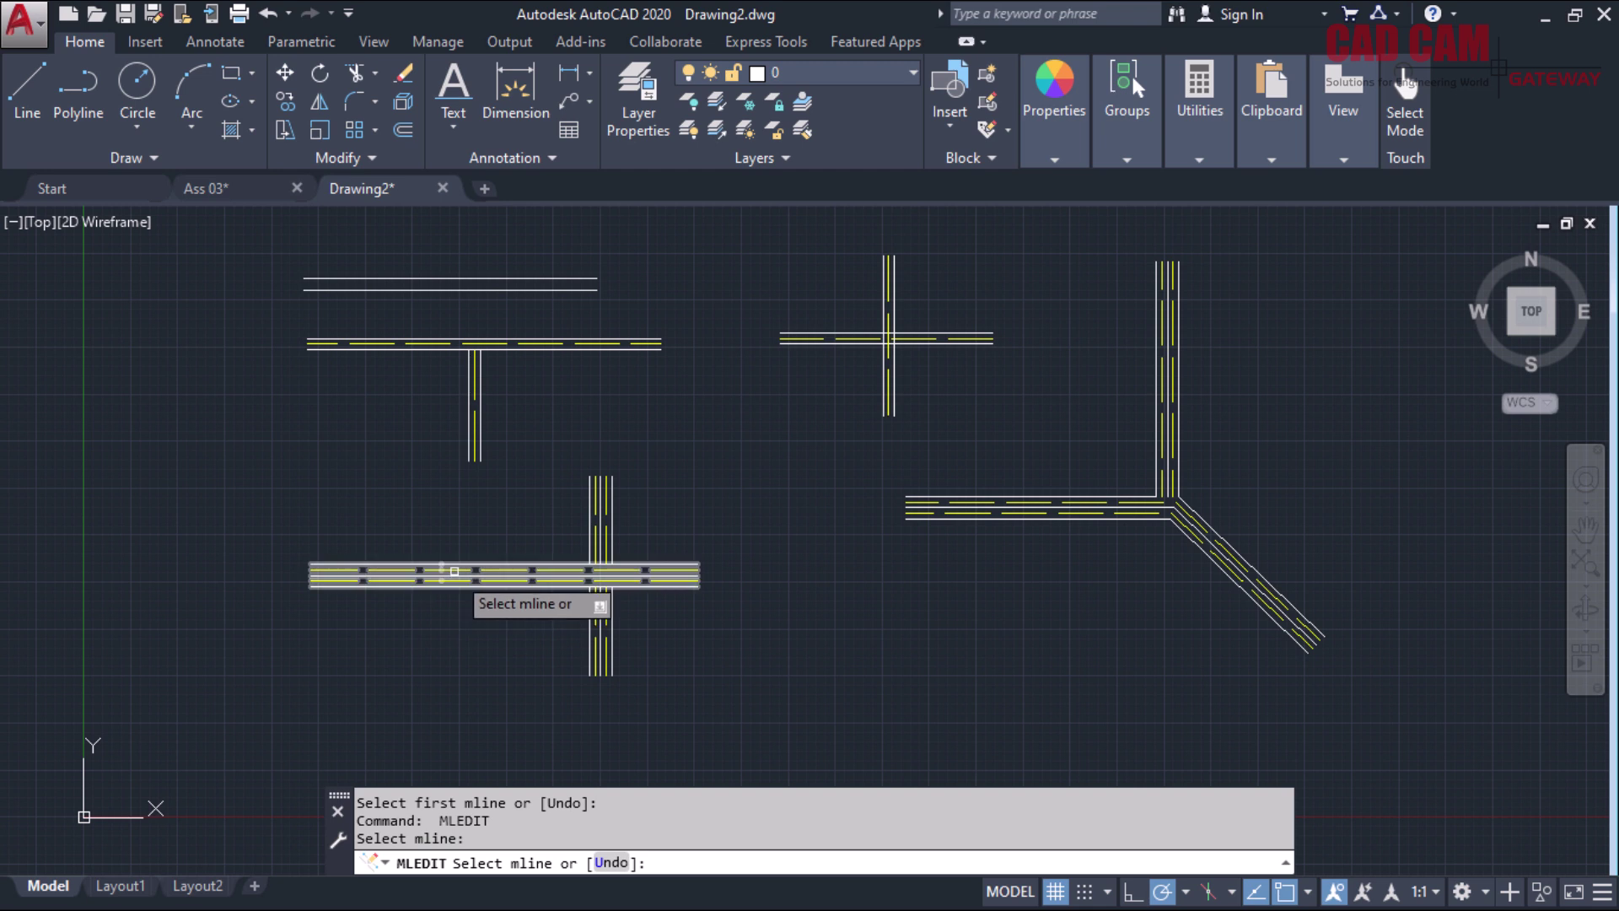
click(550, 579)
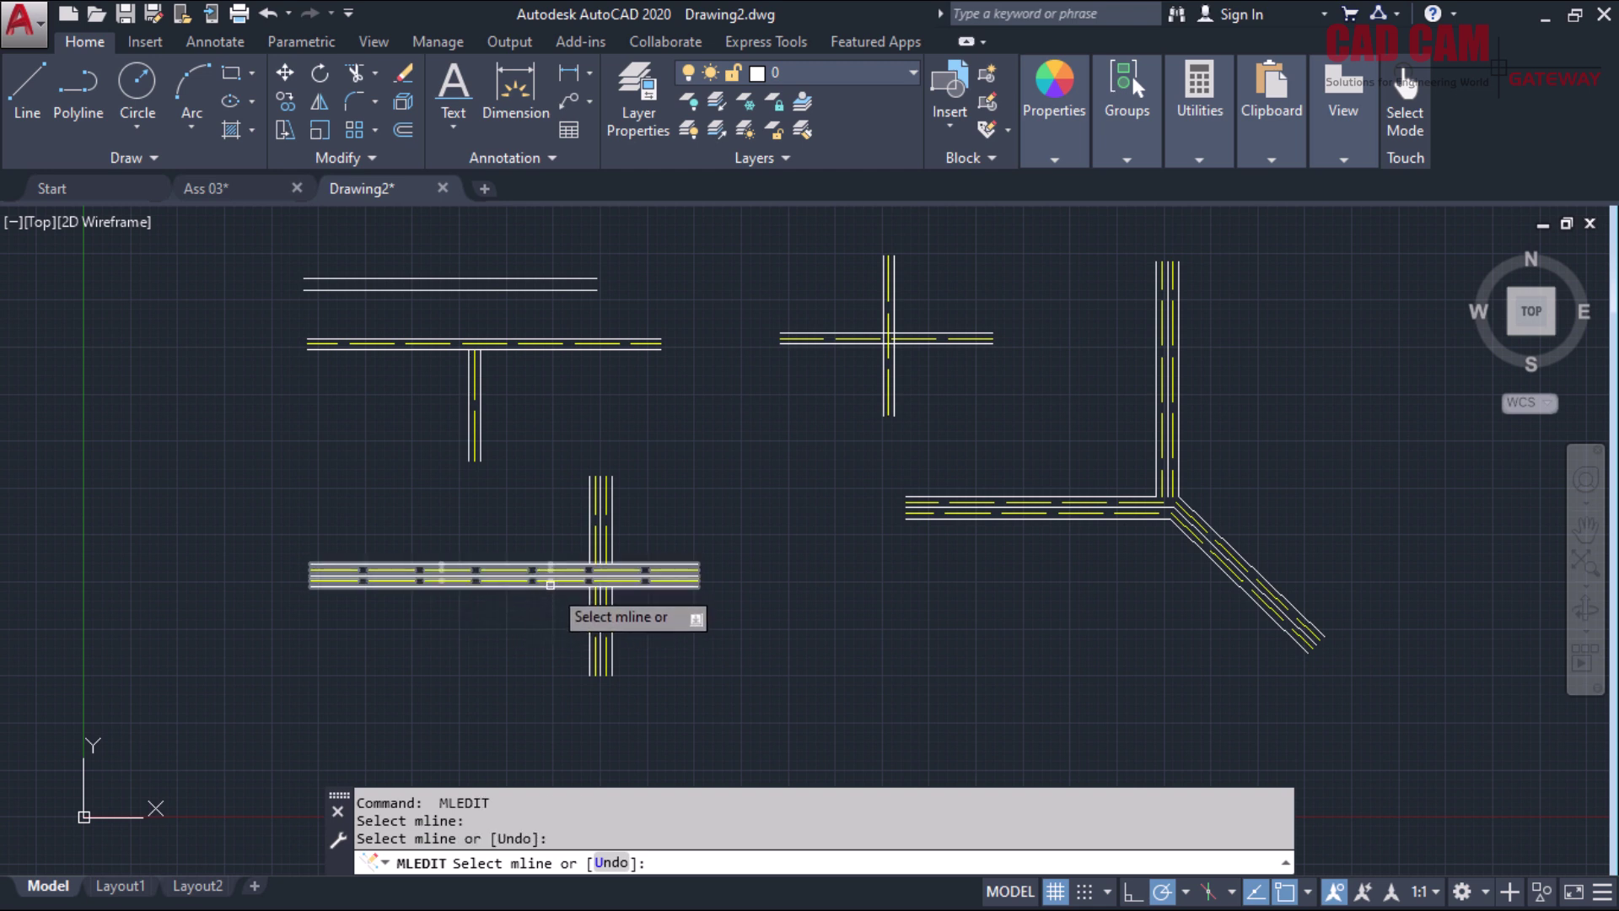
right_click(409, 496)
click(466, 511)
Stretch the horizontal double road's westernmost added vertex down about 8.4 units and the one nearest the crossing up about 9.5 units
click(442, 576)
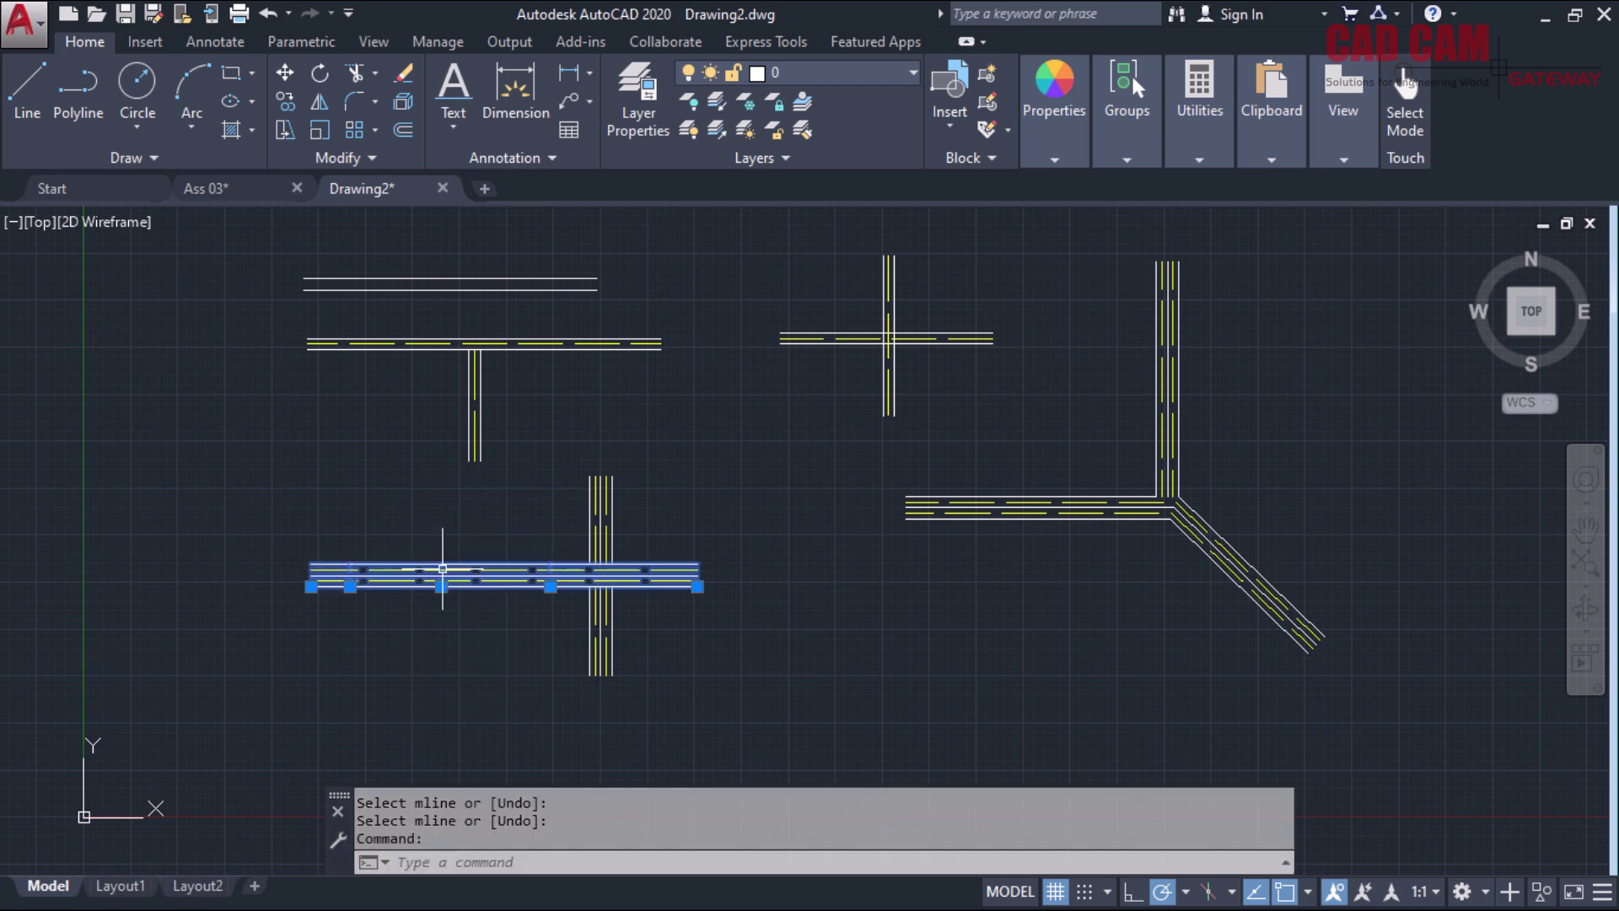
click(350, 586)
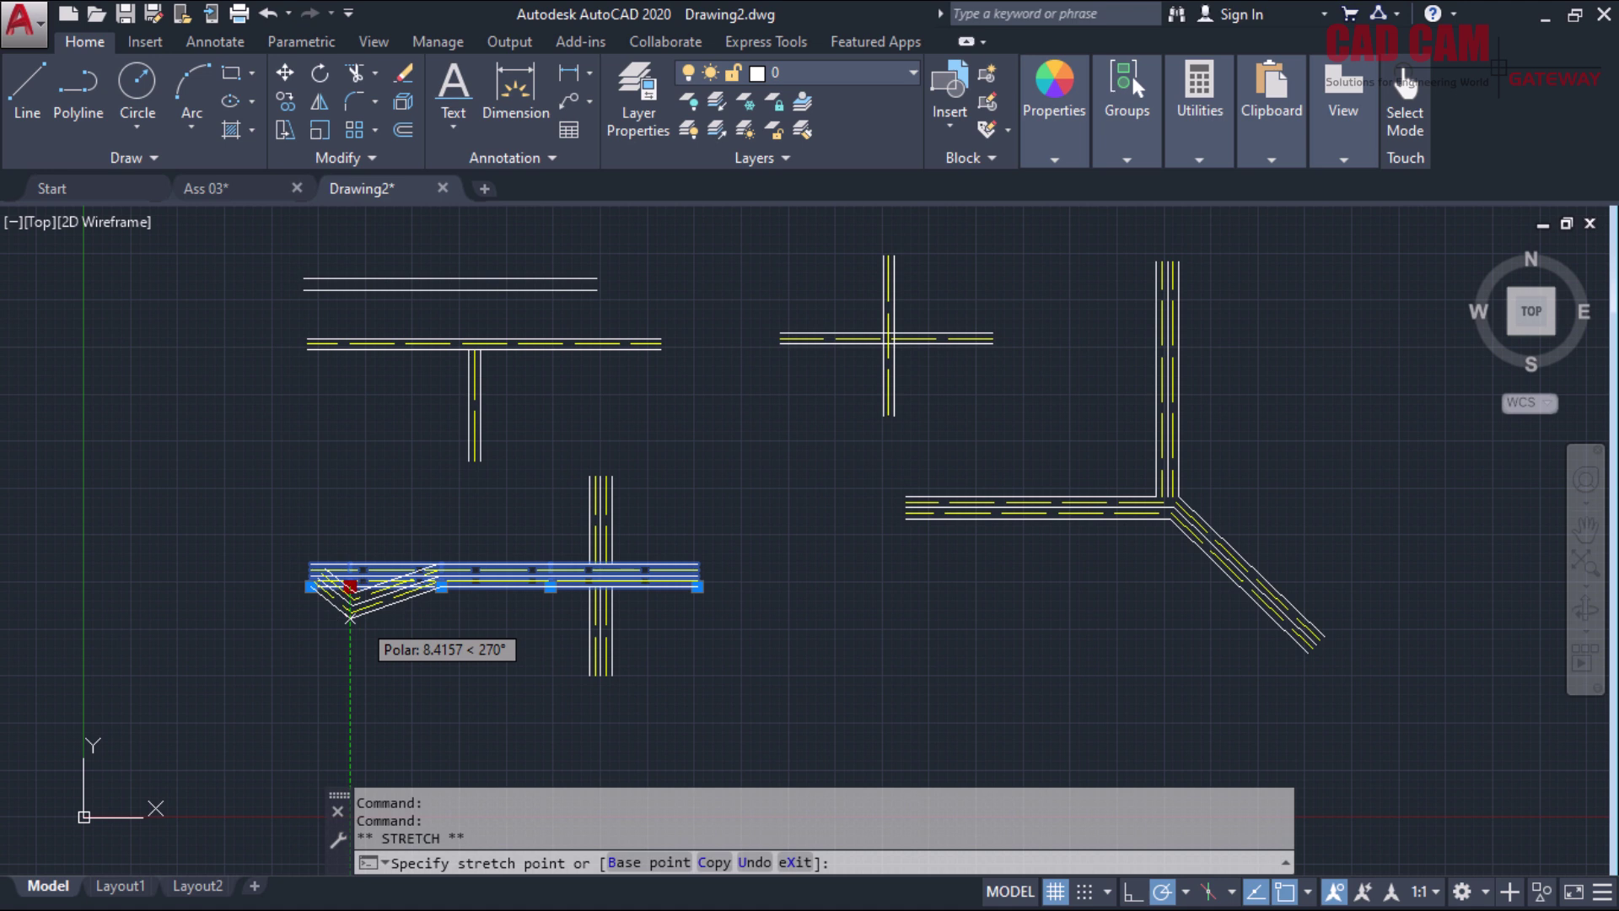
click(550, 586)
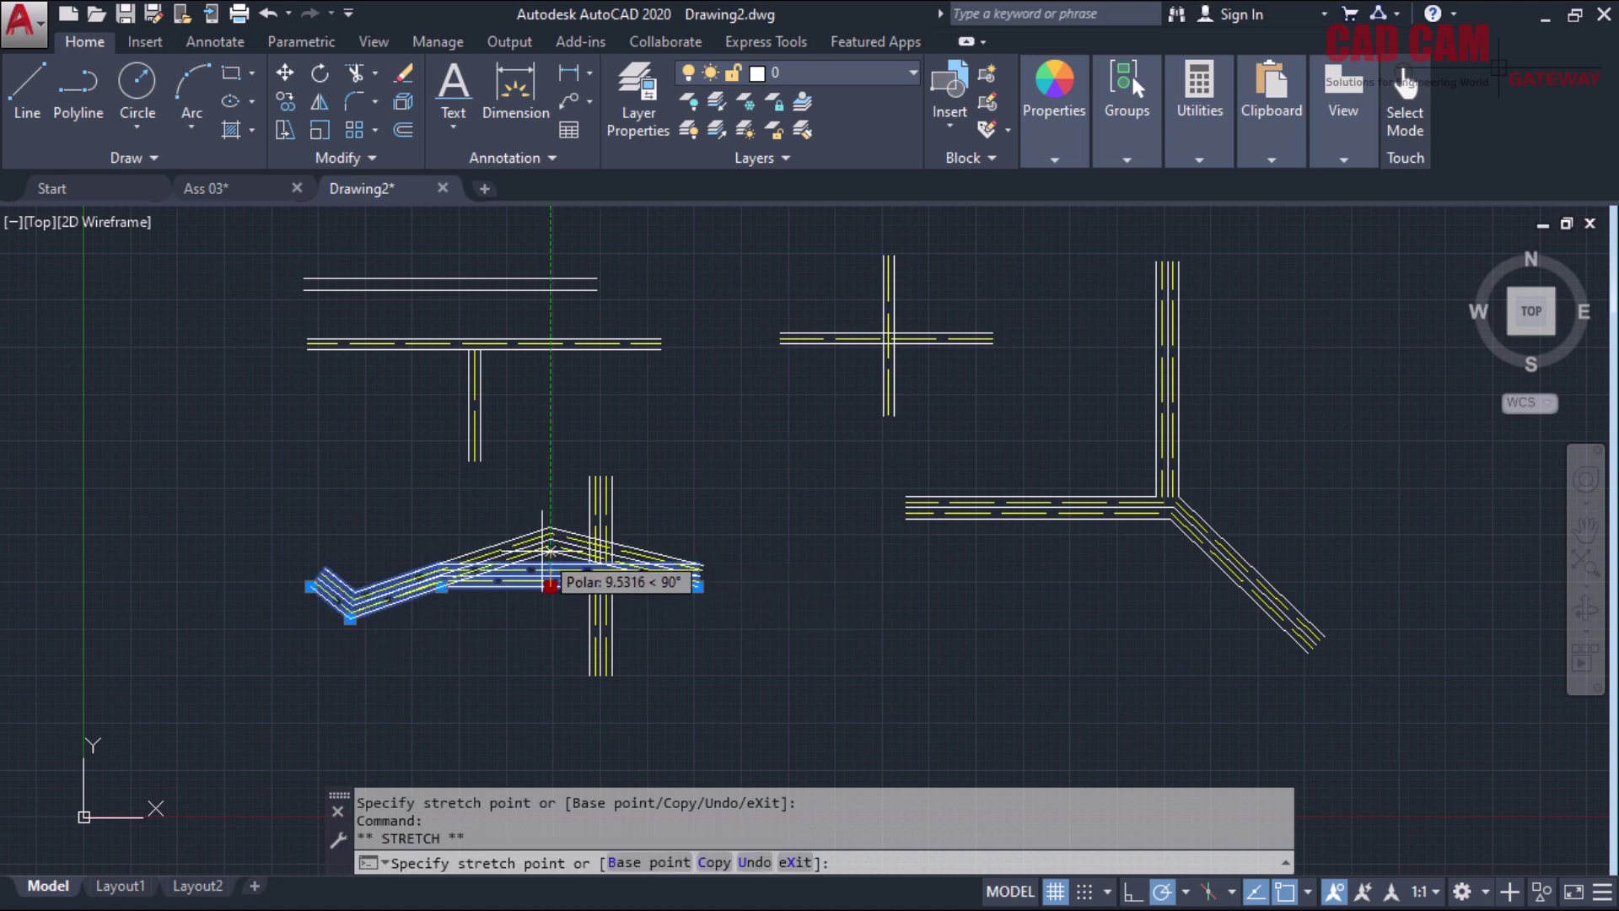
click(550, 553)
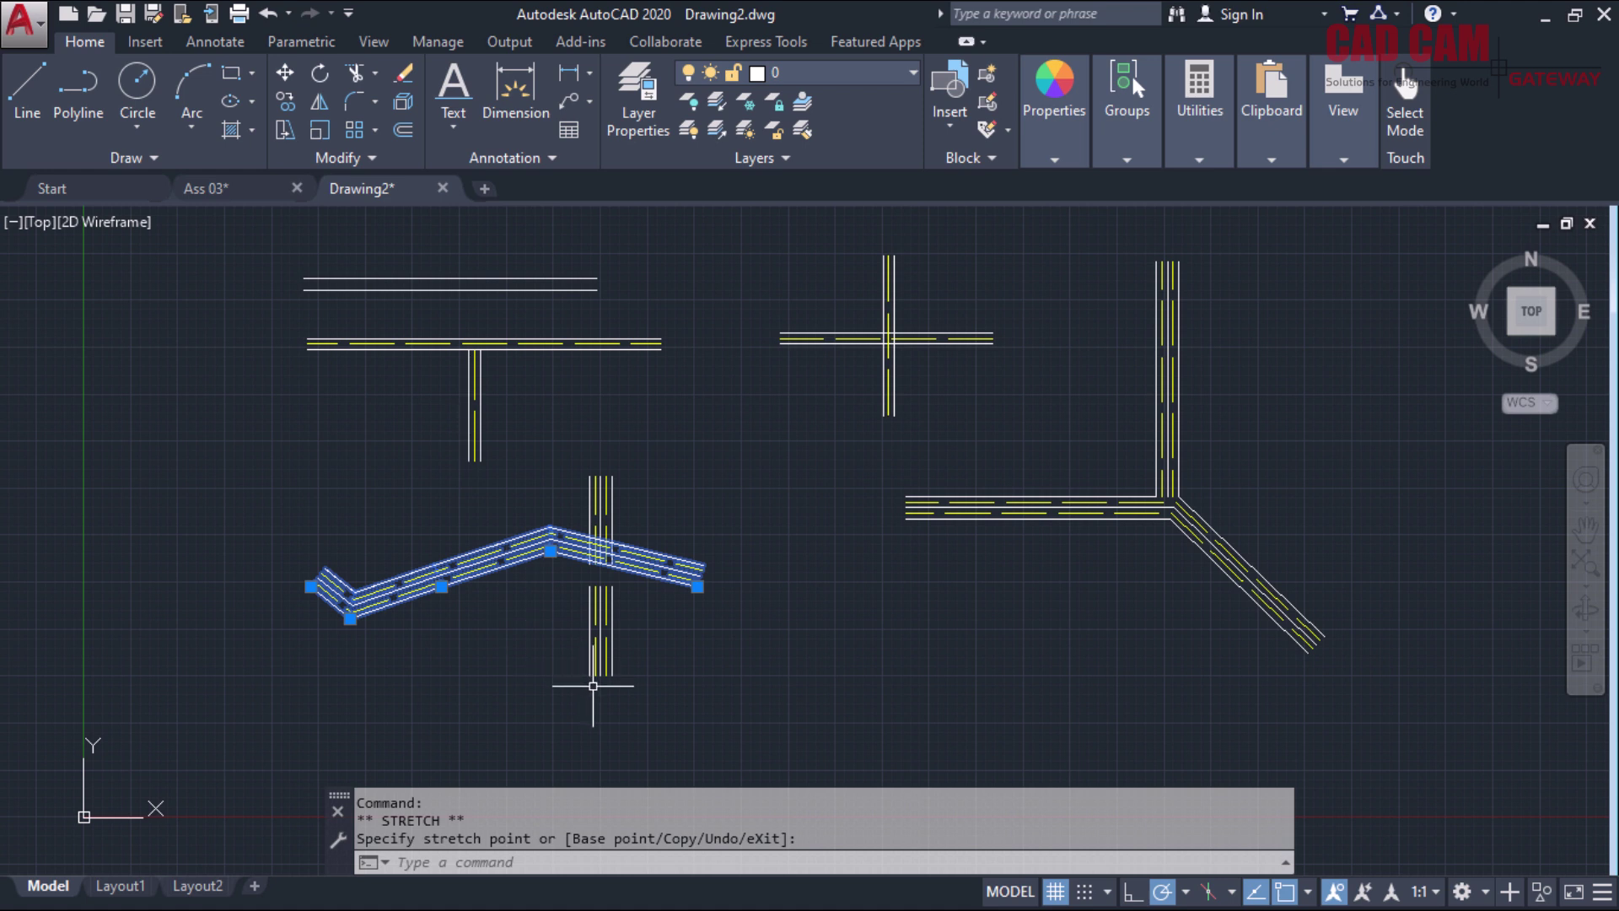
key(Escape)
key(Escape)
key(Escape)
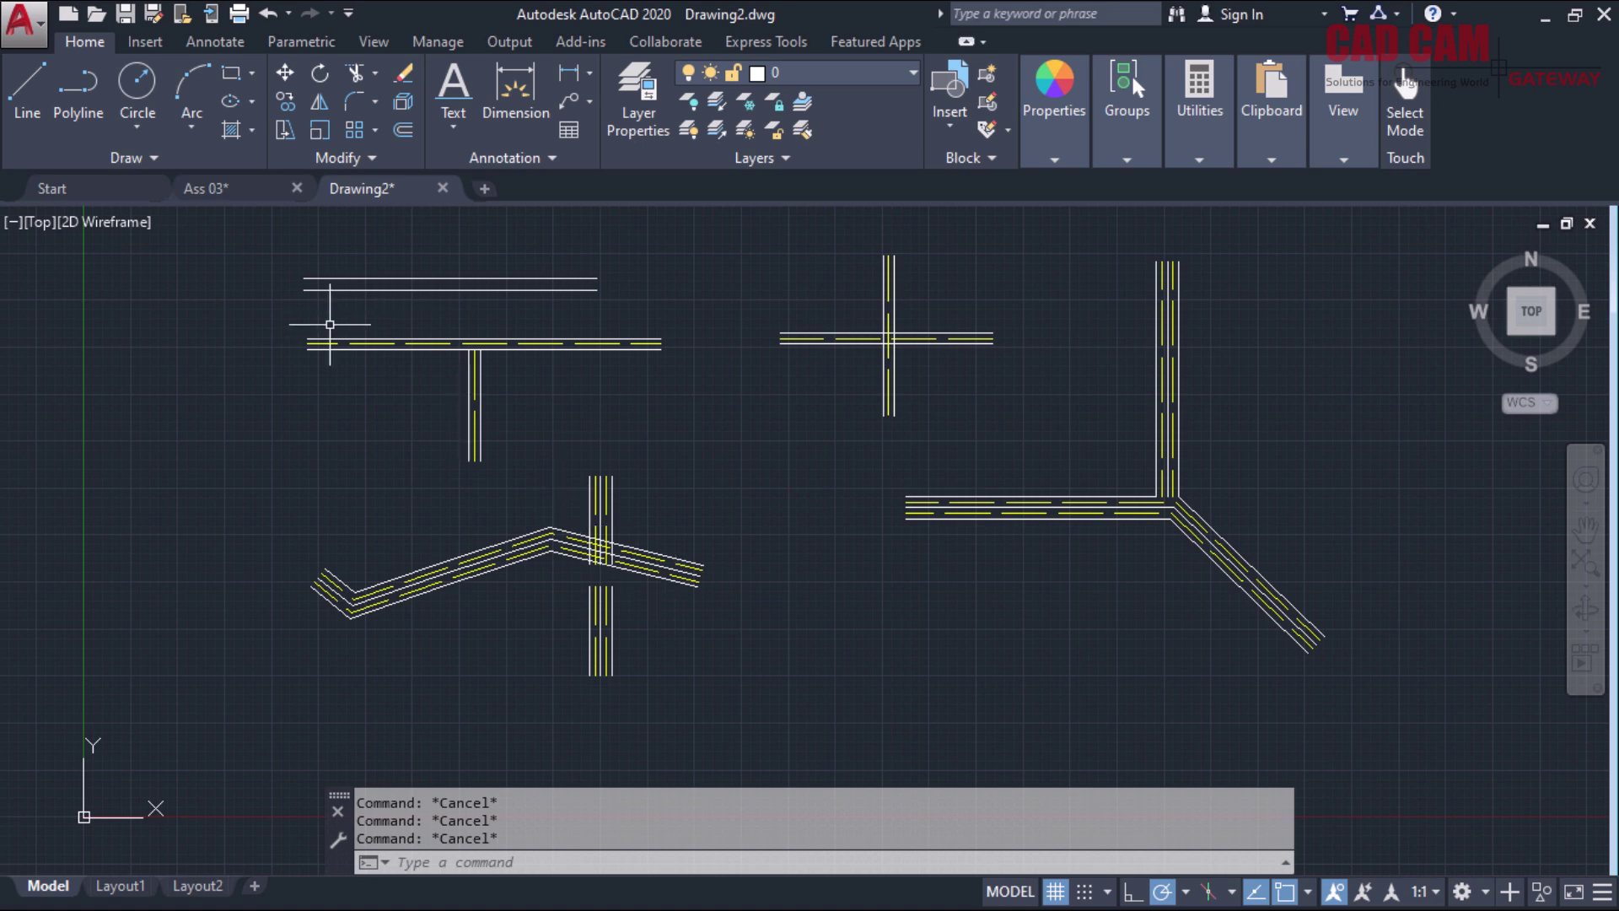
Delete the three added vertices from the bent double road with Delete Vertex to straighten it again
click(356, 406)
click(362, 597)
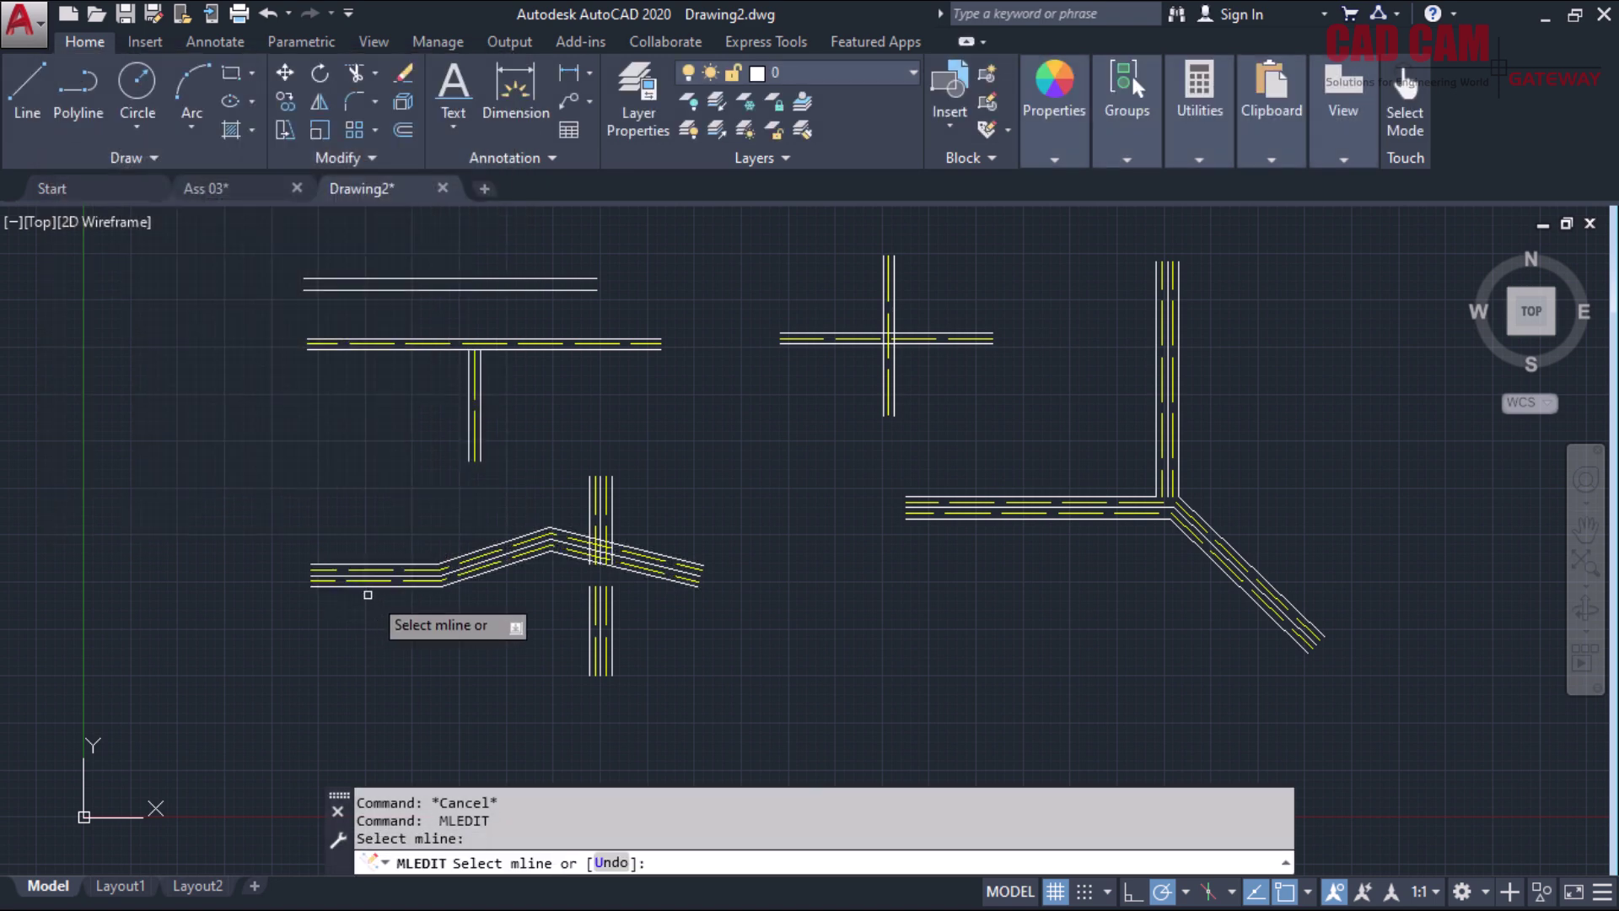
click(550, 533)
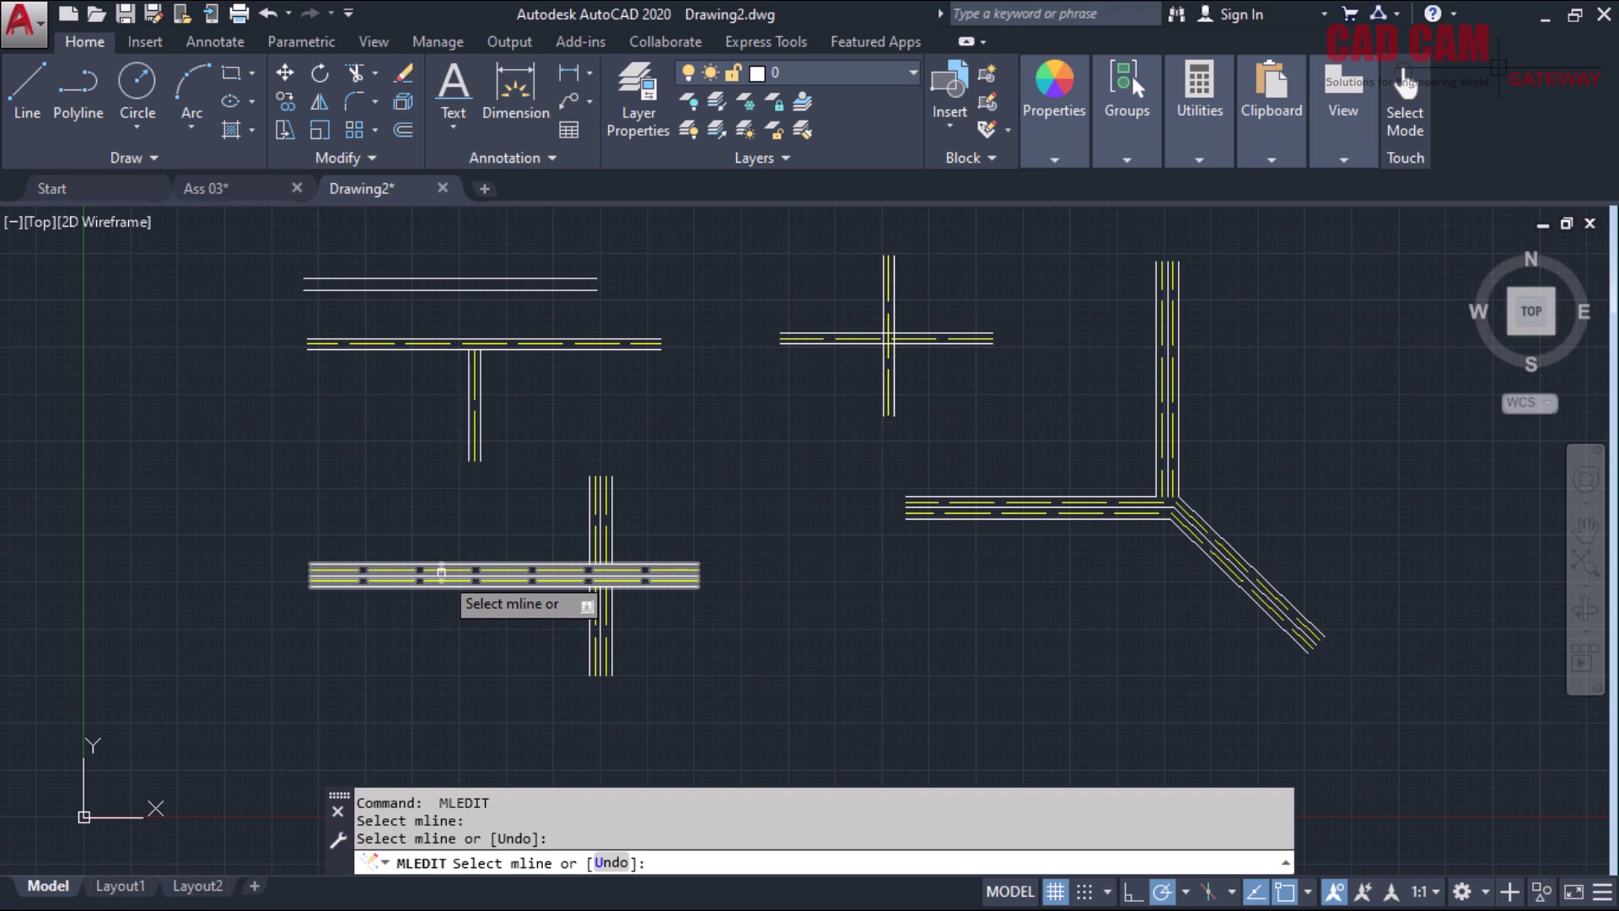
right_click(534, 611)
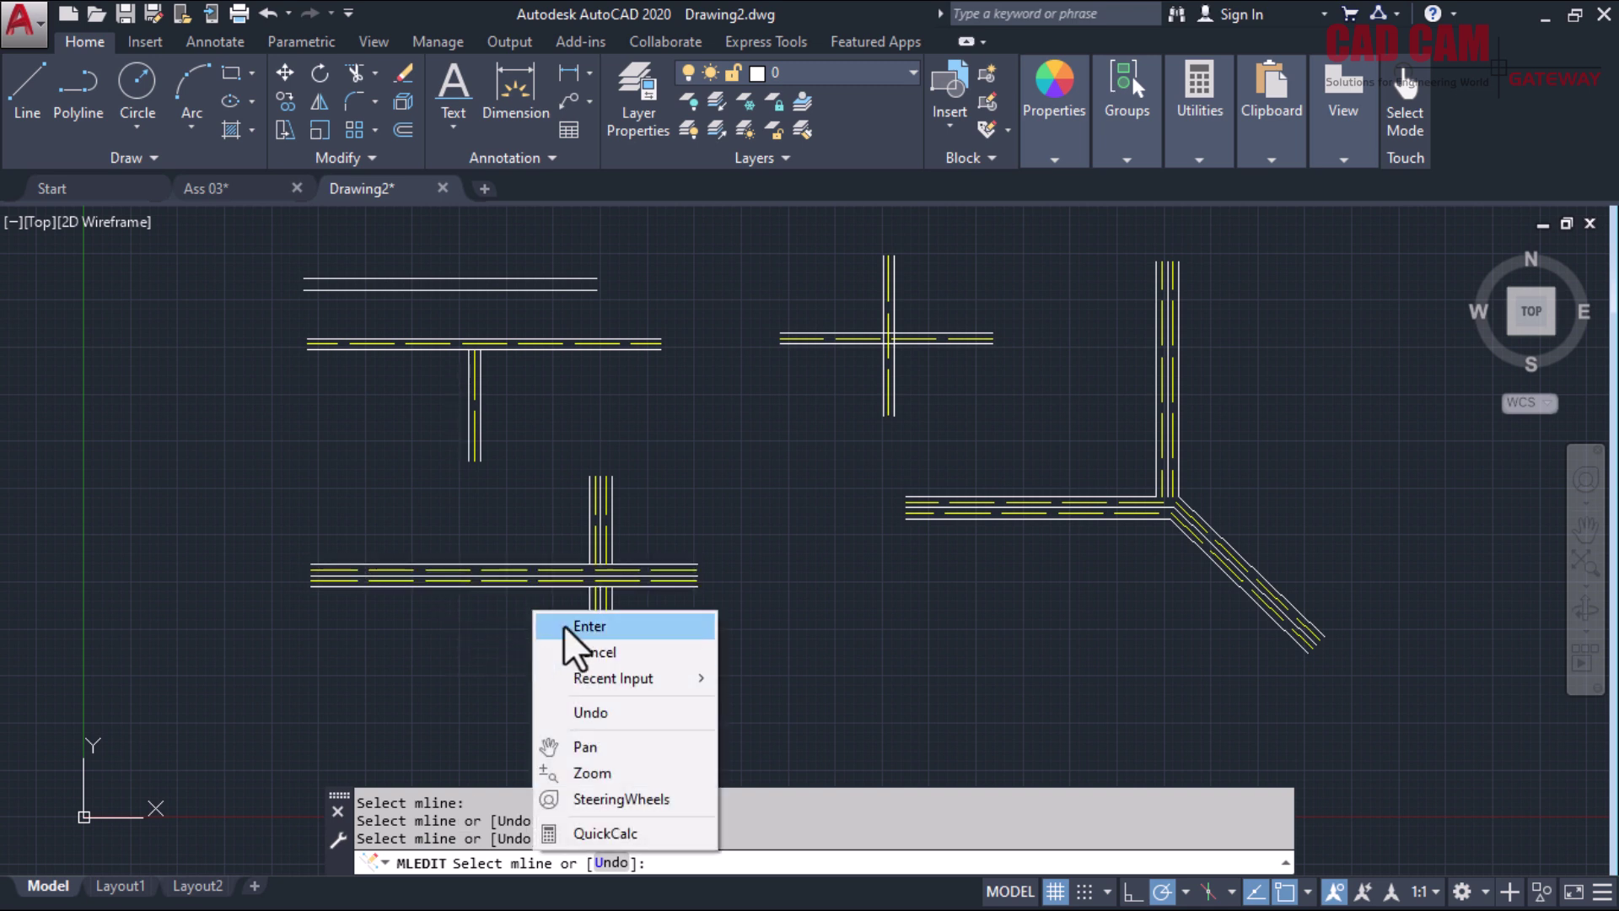
click(563, 625)
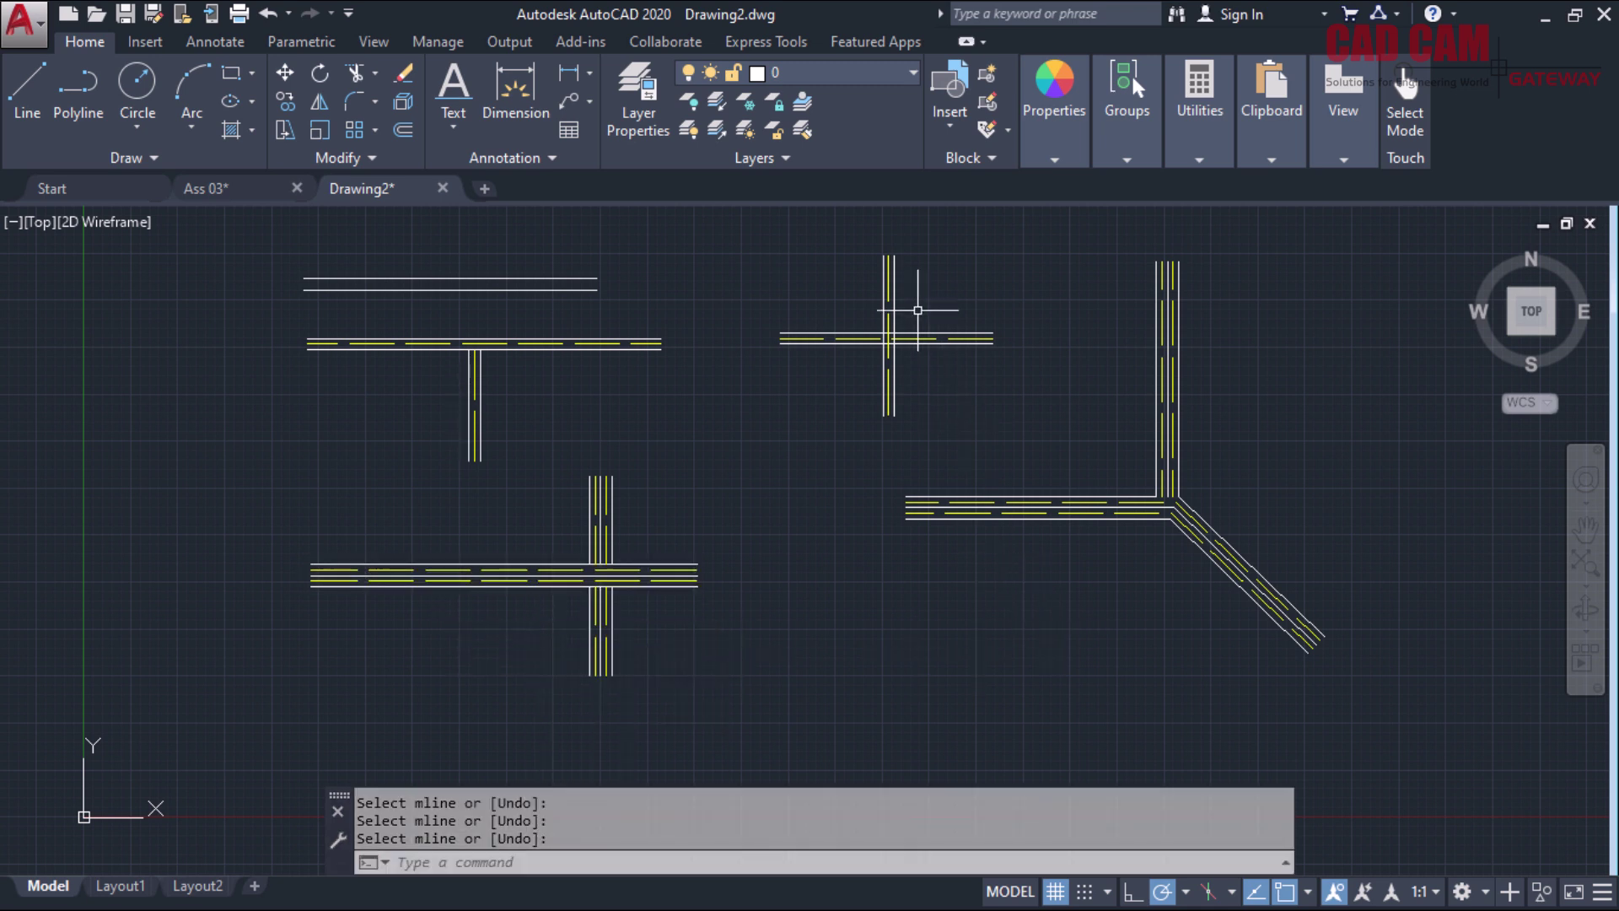
Apply a Merged Cross to the single-road crossing, with the horizontal road as first multiline and the vertical road as second
scroll(918, 311, up, 8)
key(Return)
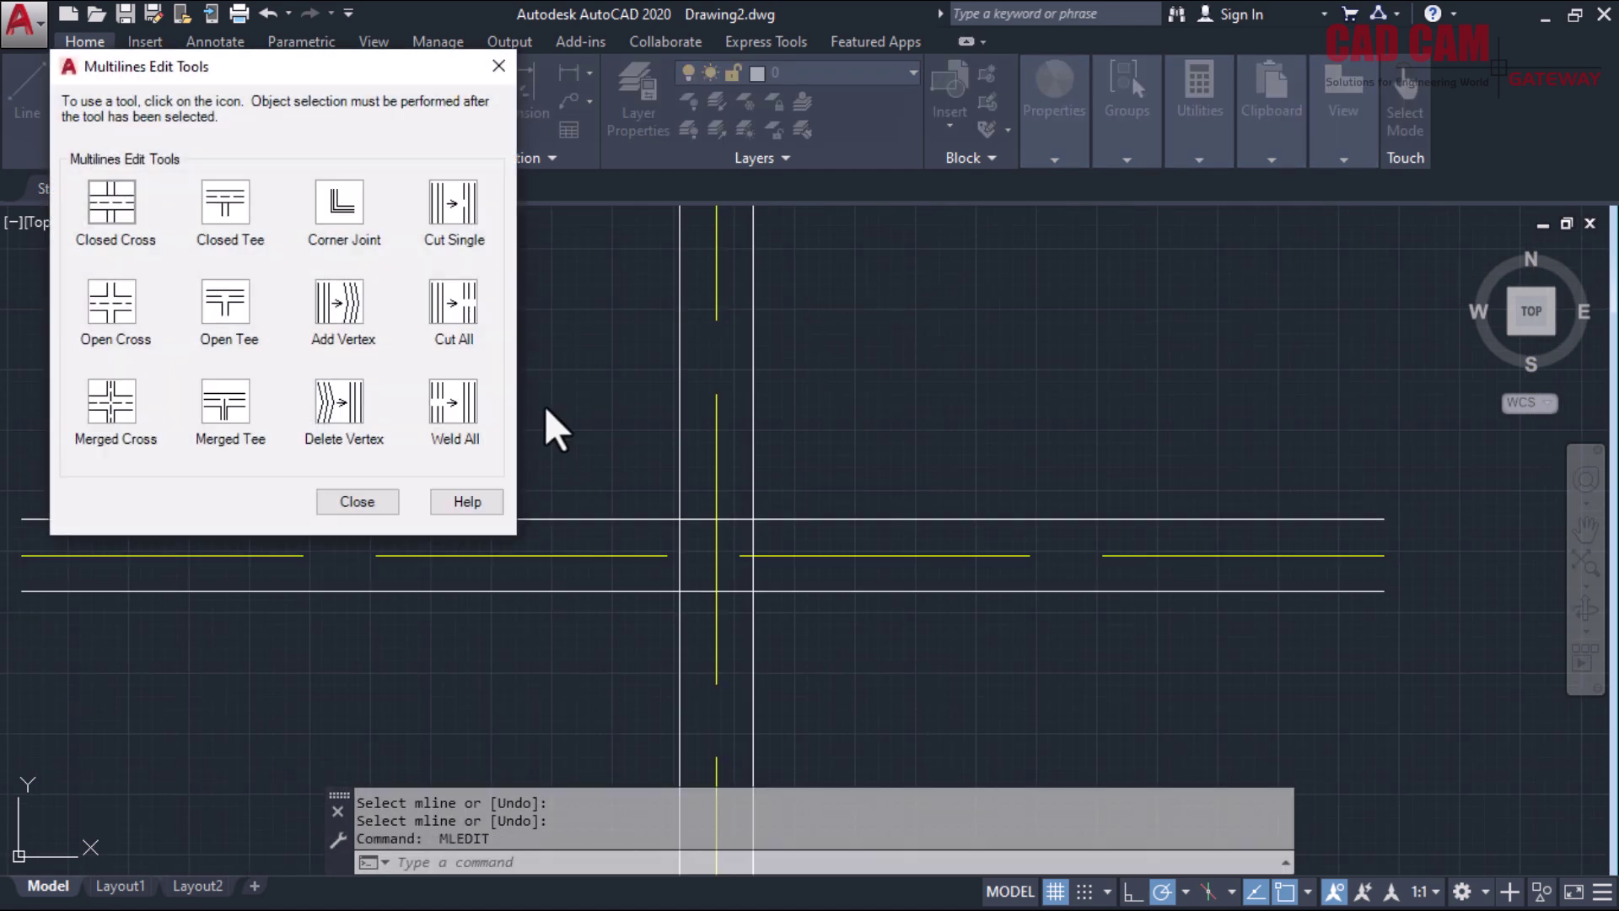
click(112, 403)
click(653, 519)
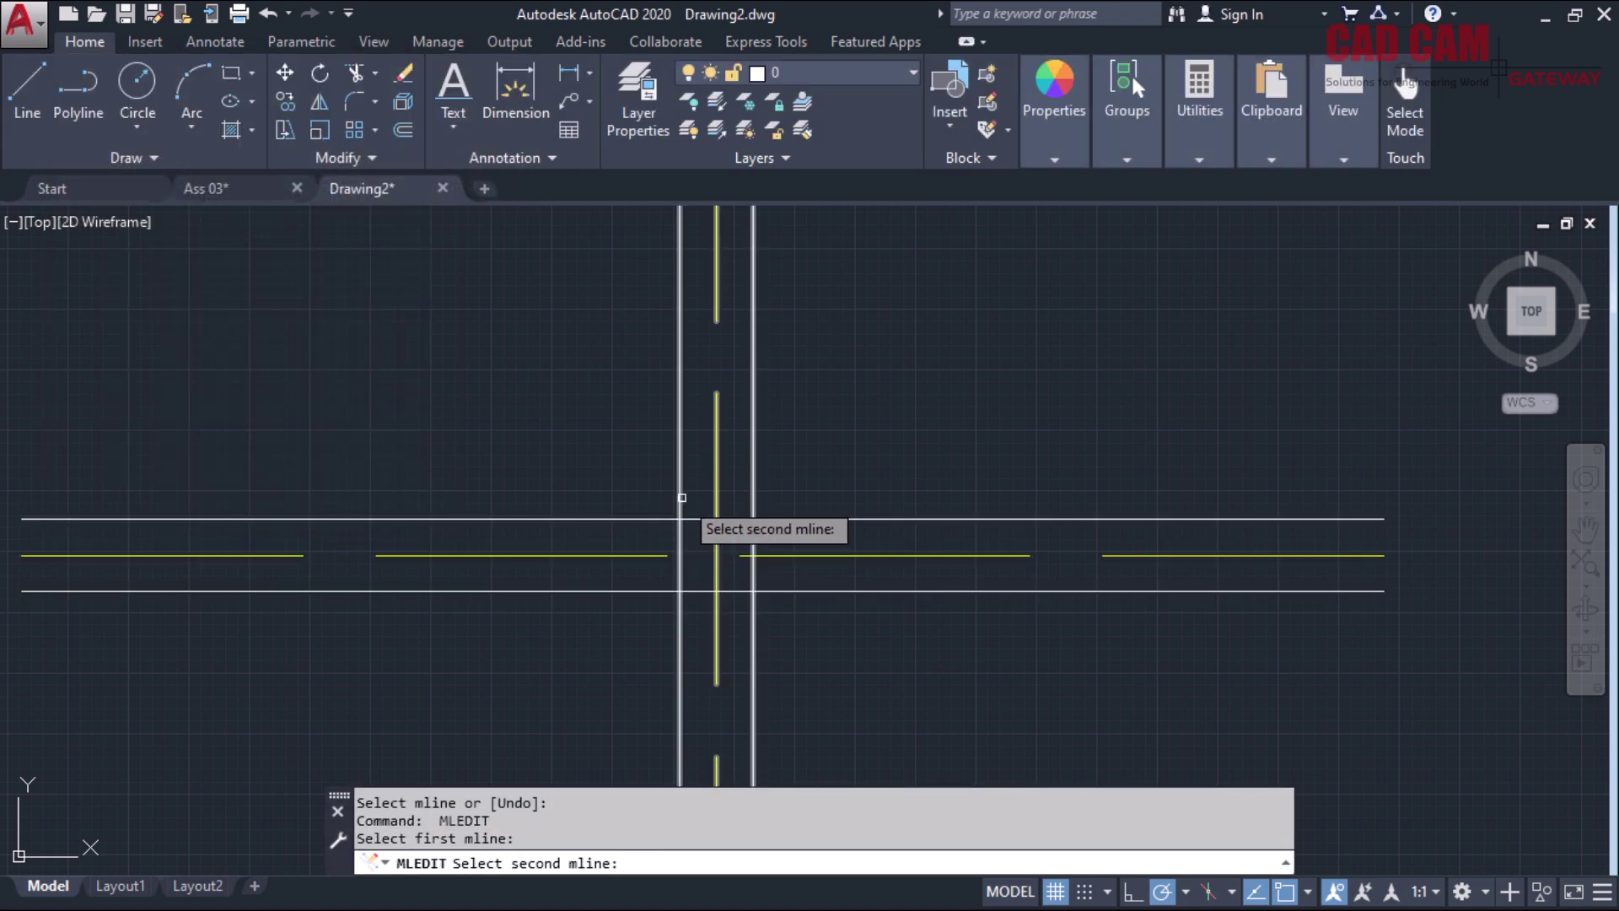
click(681, 508)
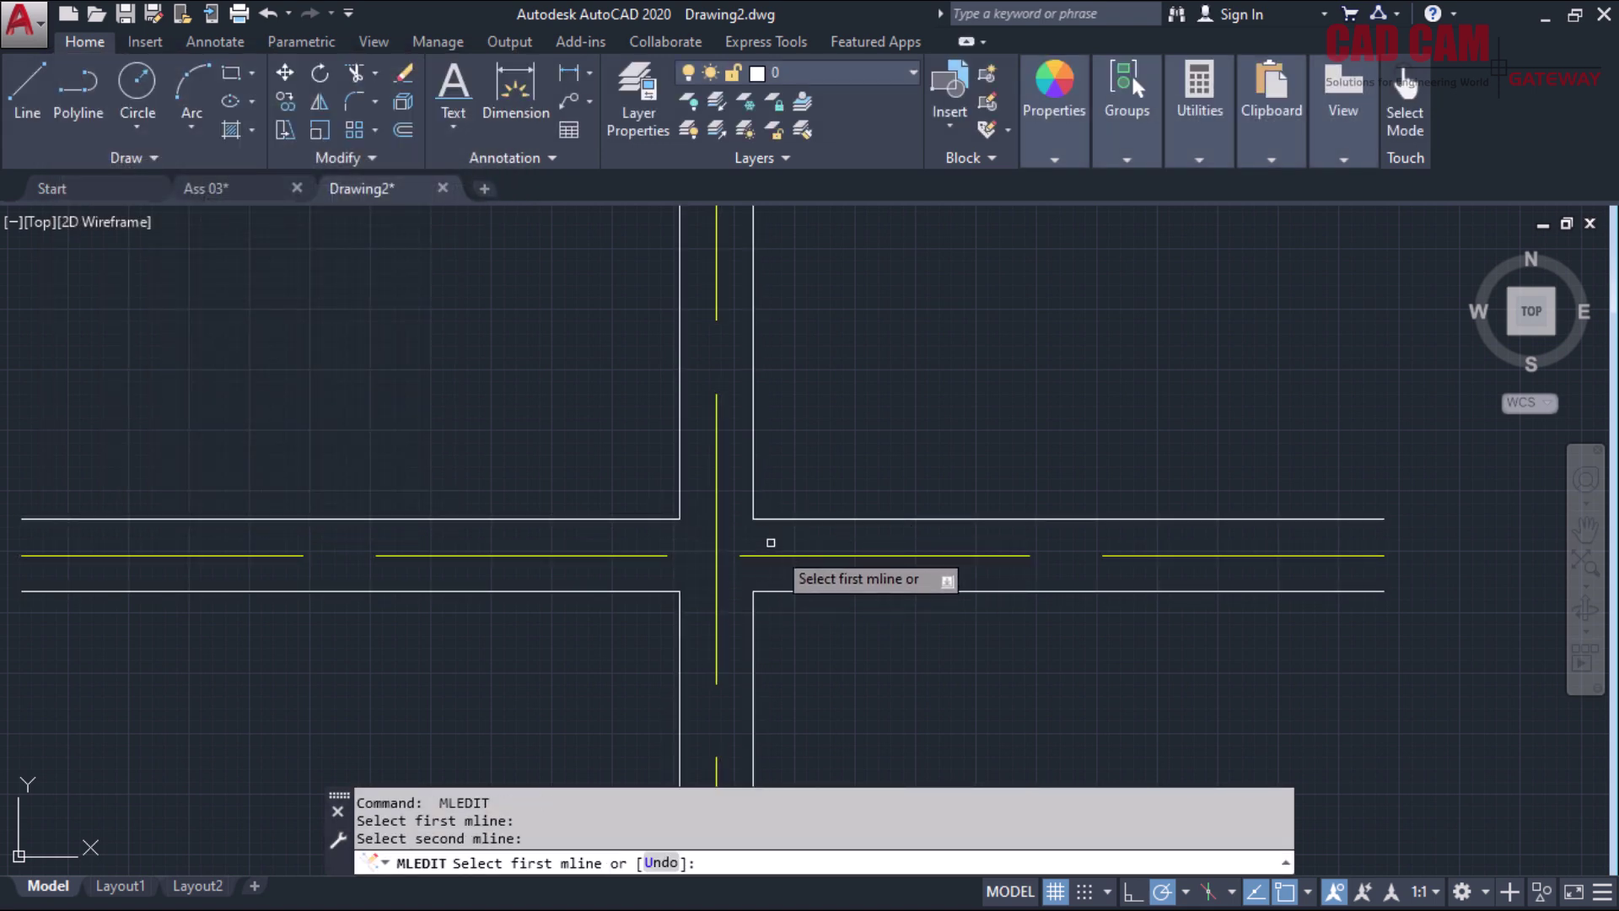
Apply a Merged Cross to the double-road crossing, with the vertical road as first multiline and the horizontal as second, and end multiline editing
scroll(877, 539, down, 5)
scroll(881, 540, down, 4)
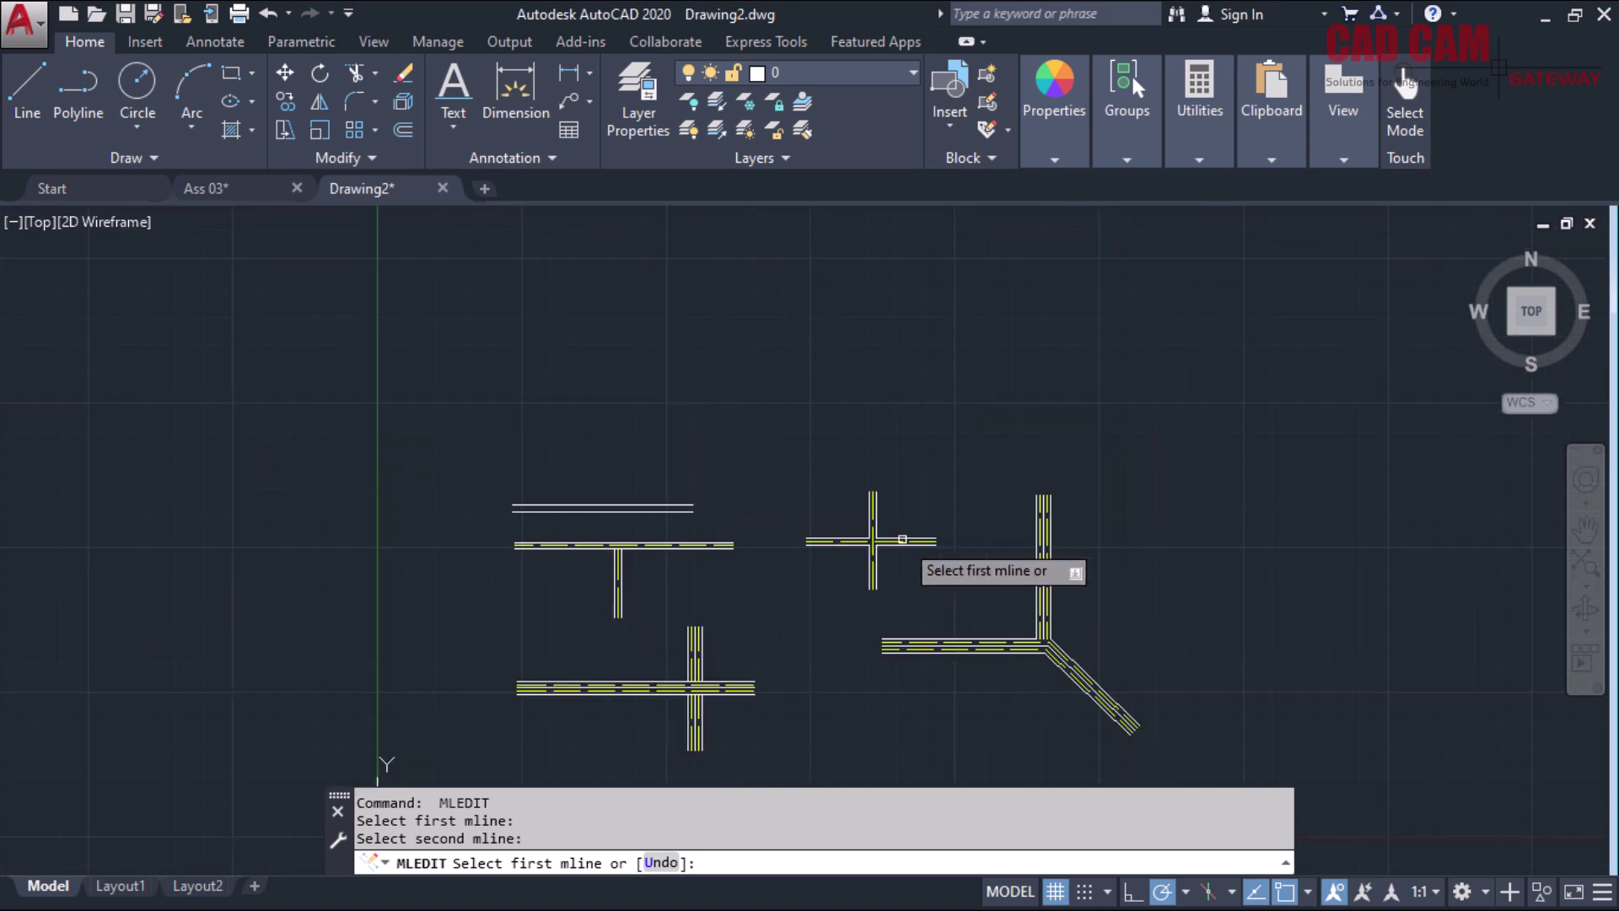
scroll(700, 683, up, 3)
scroll(712, 706, up, 4)
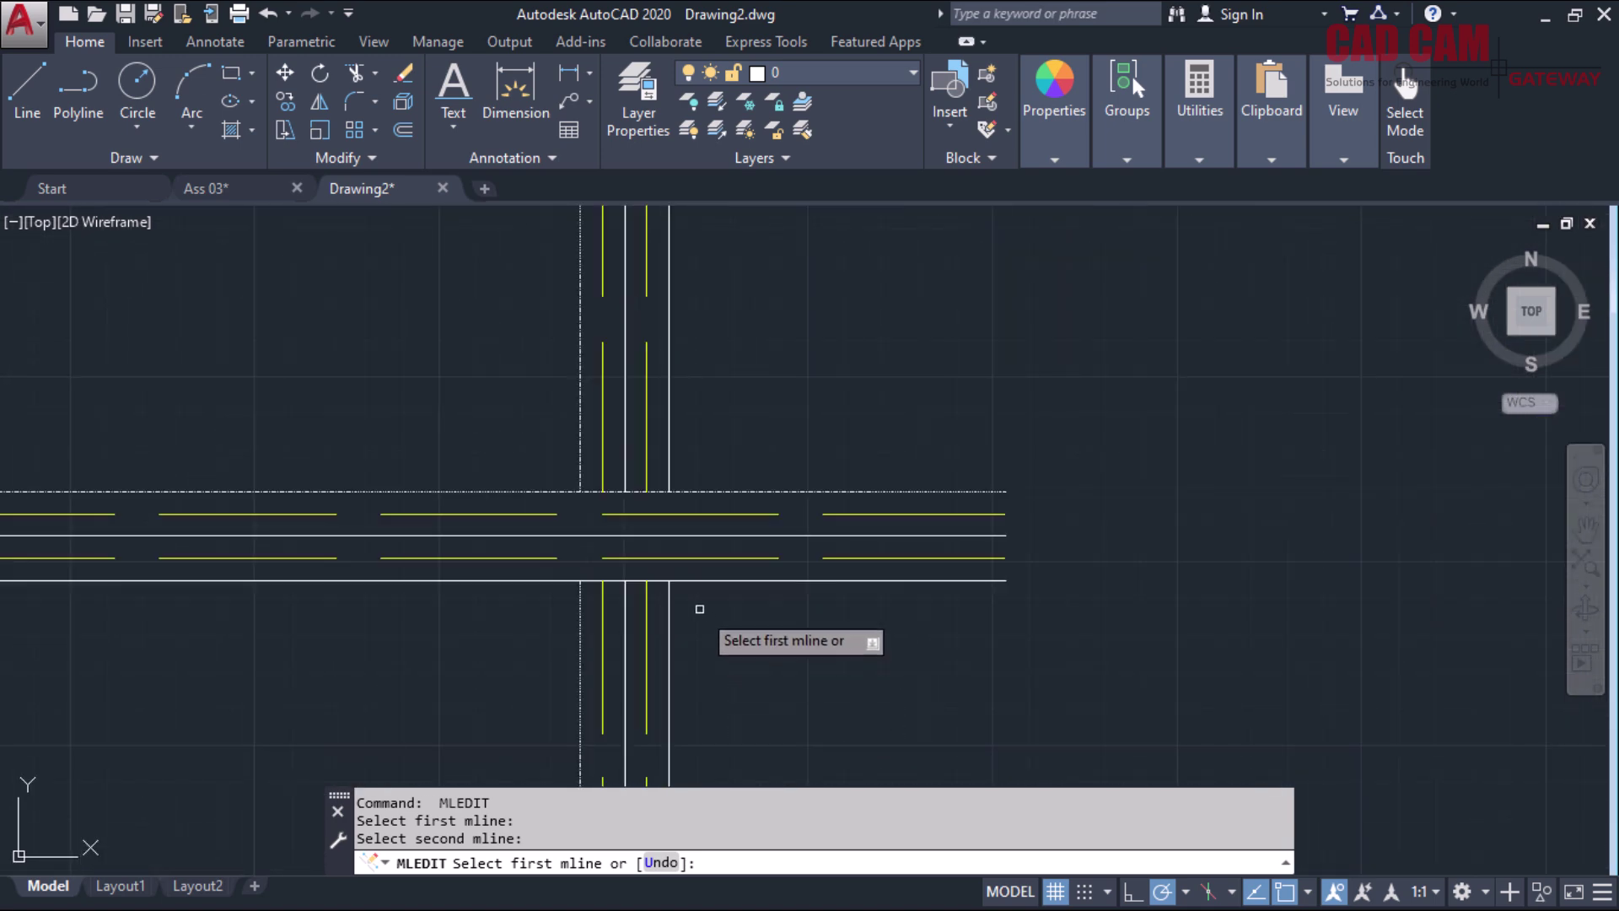
click(671, 595)
click(697, 580)
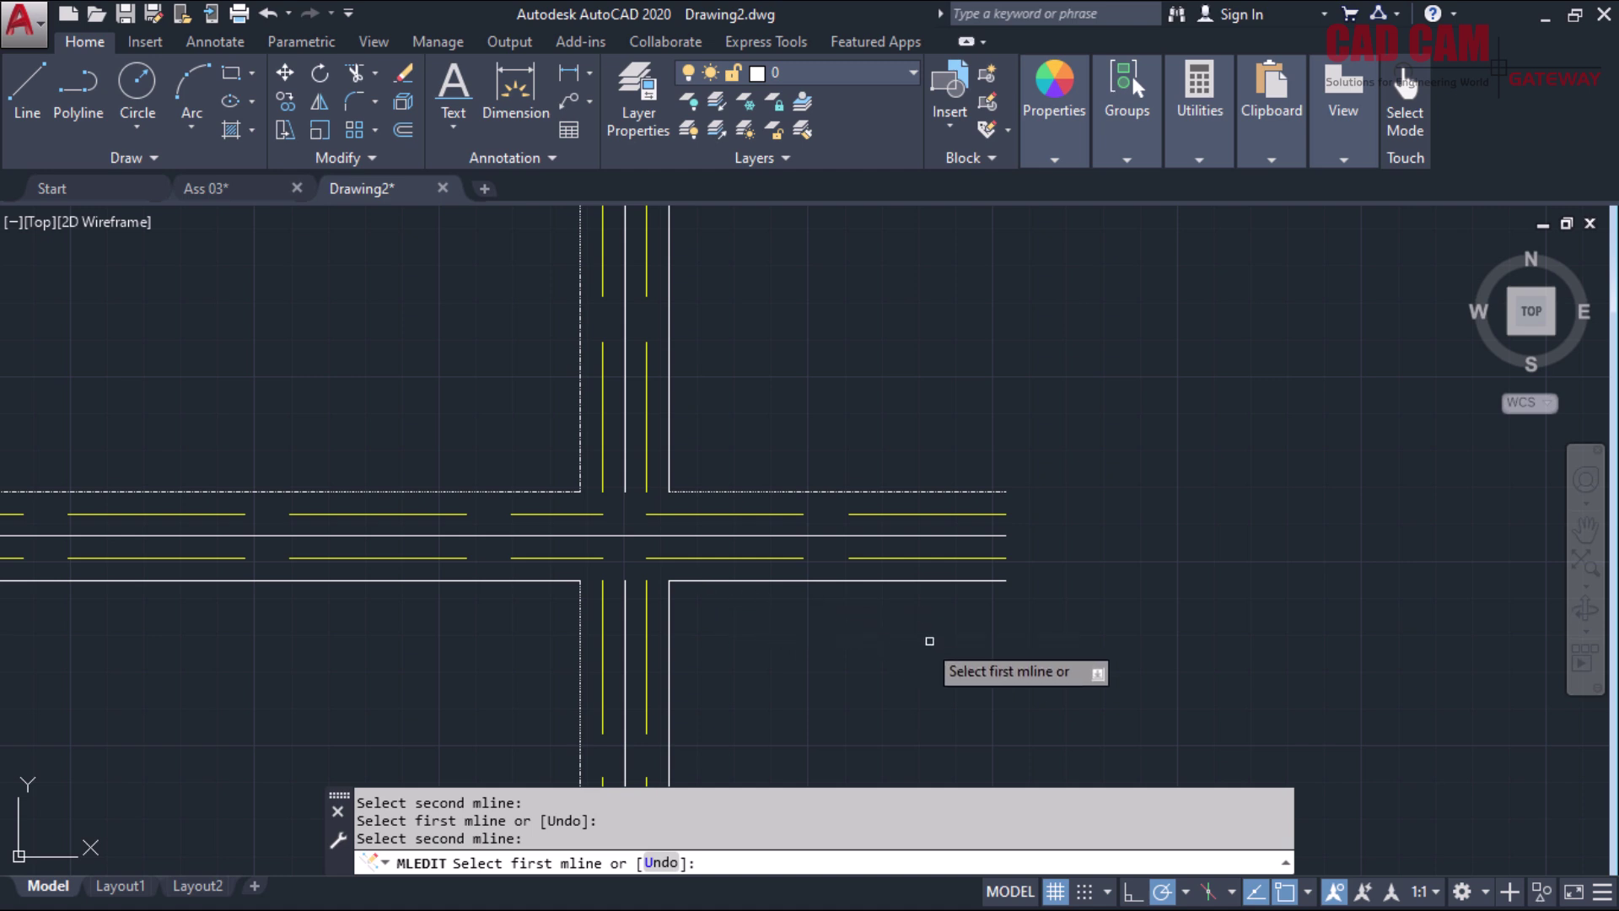
scroll(932, 598, down, 2)
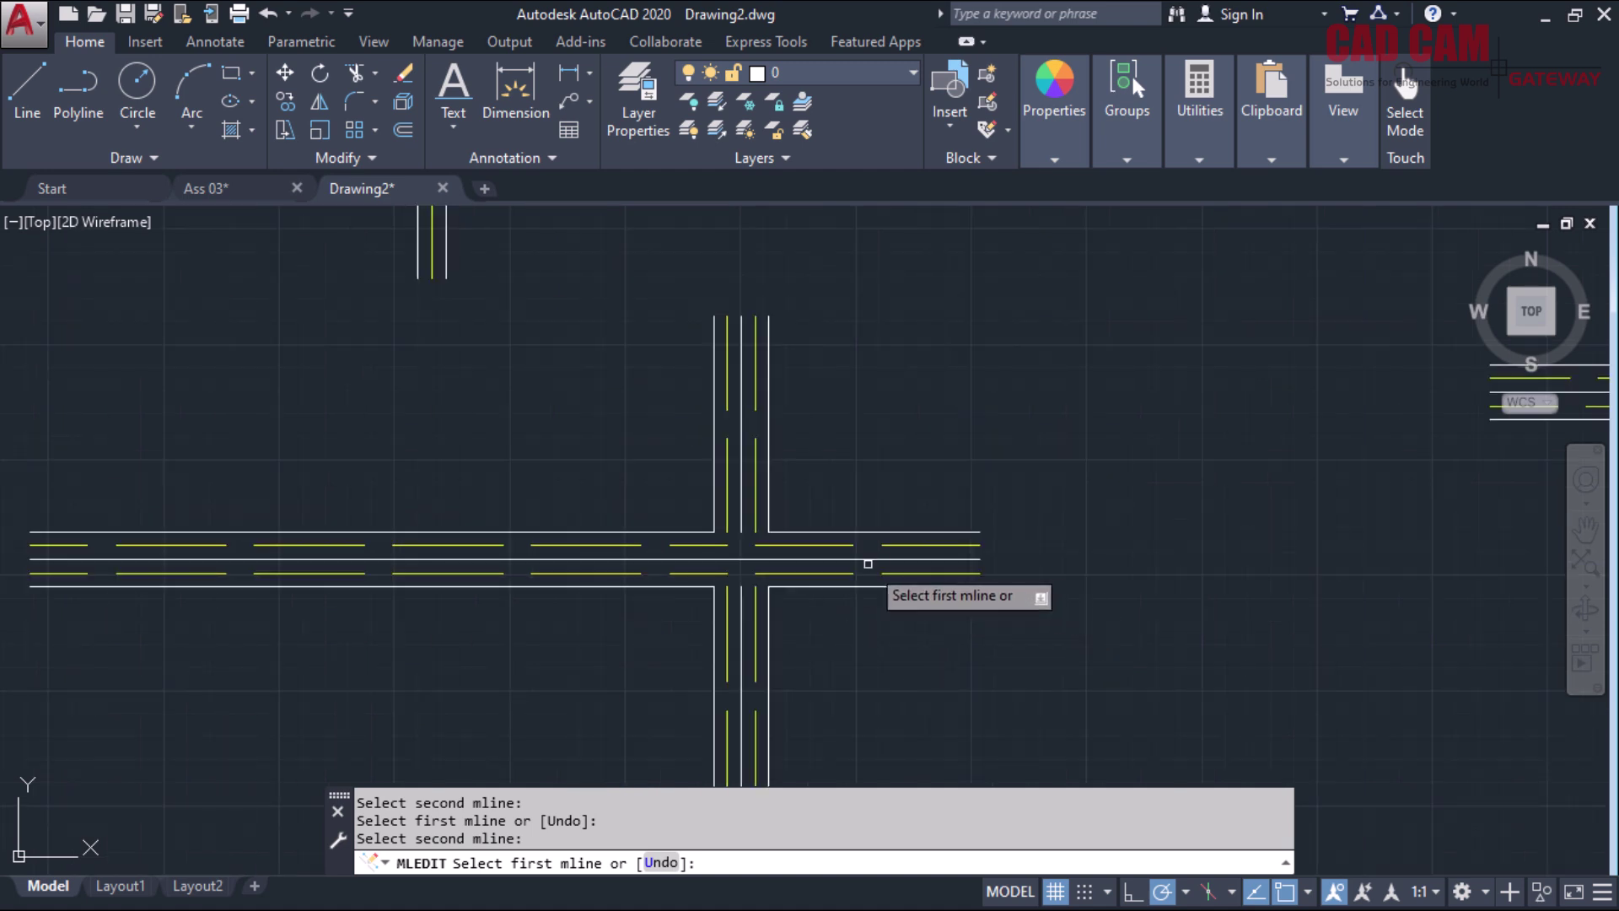
scroll(767, 561, down, 4)
scroll(511, 527, down, 2)
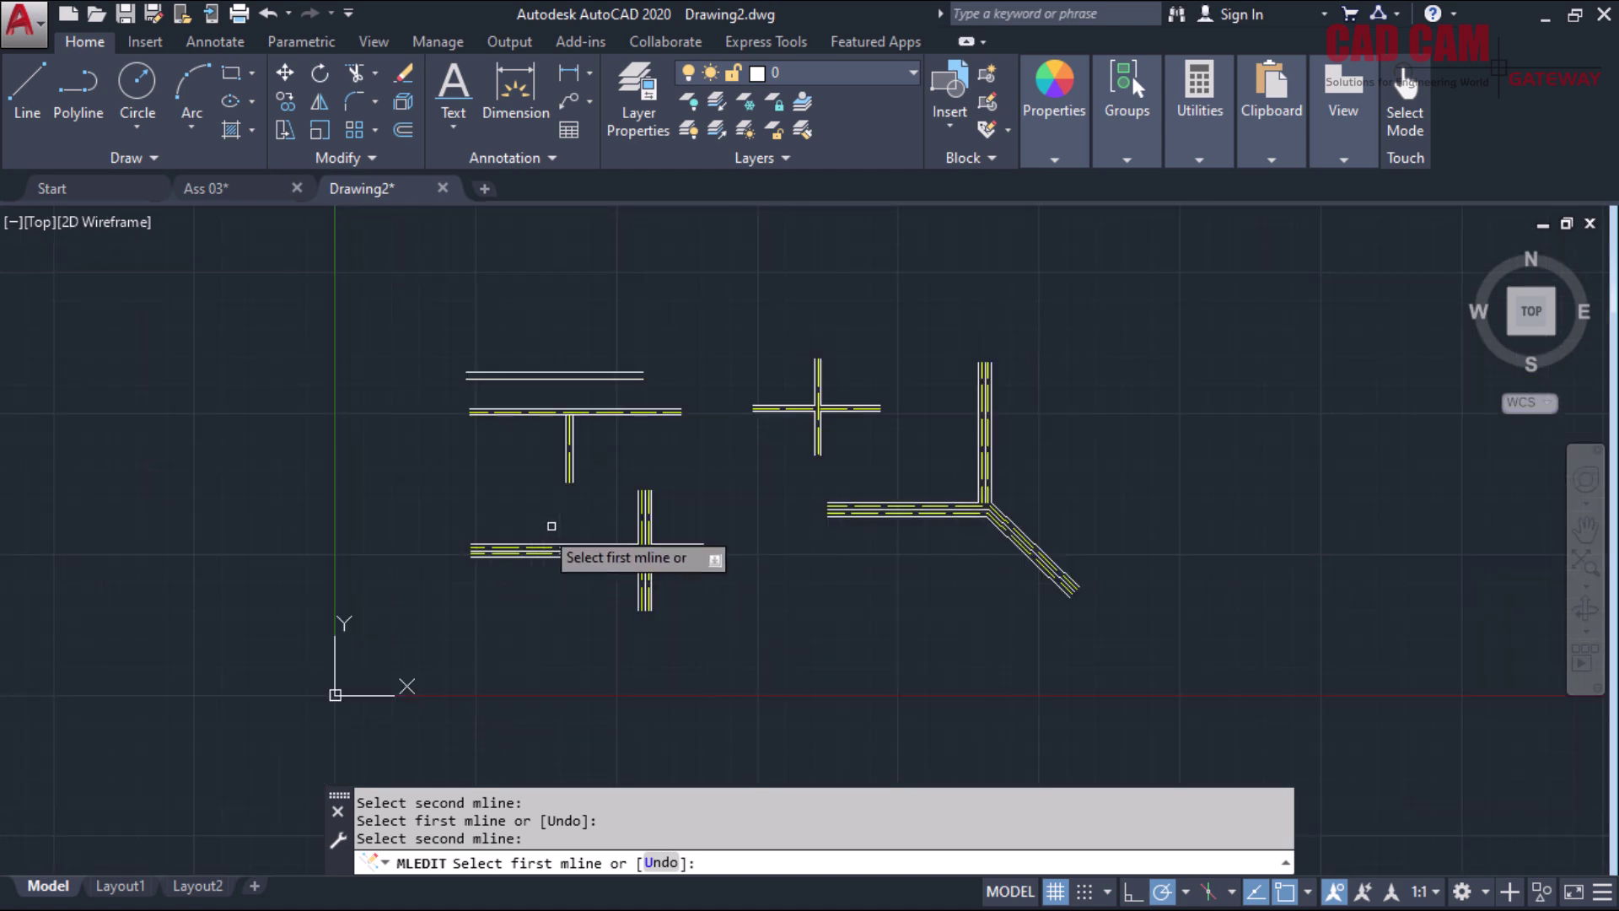
scroll(778, 480, up, 2)
scroll(634, 384, up, 2)
scroll(634, 384, down, 2)
right_click(676, 413)
click(695, 423)
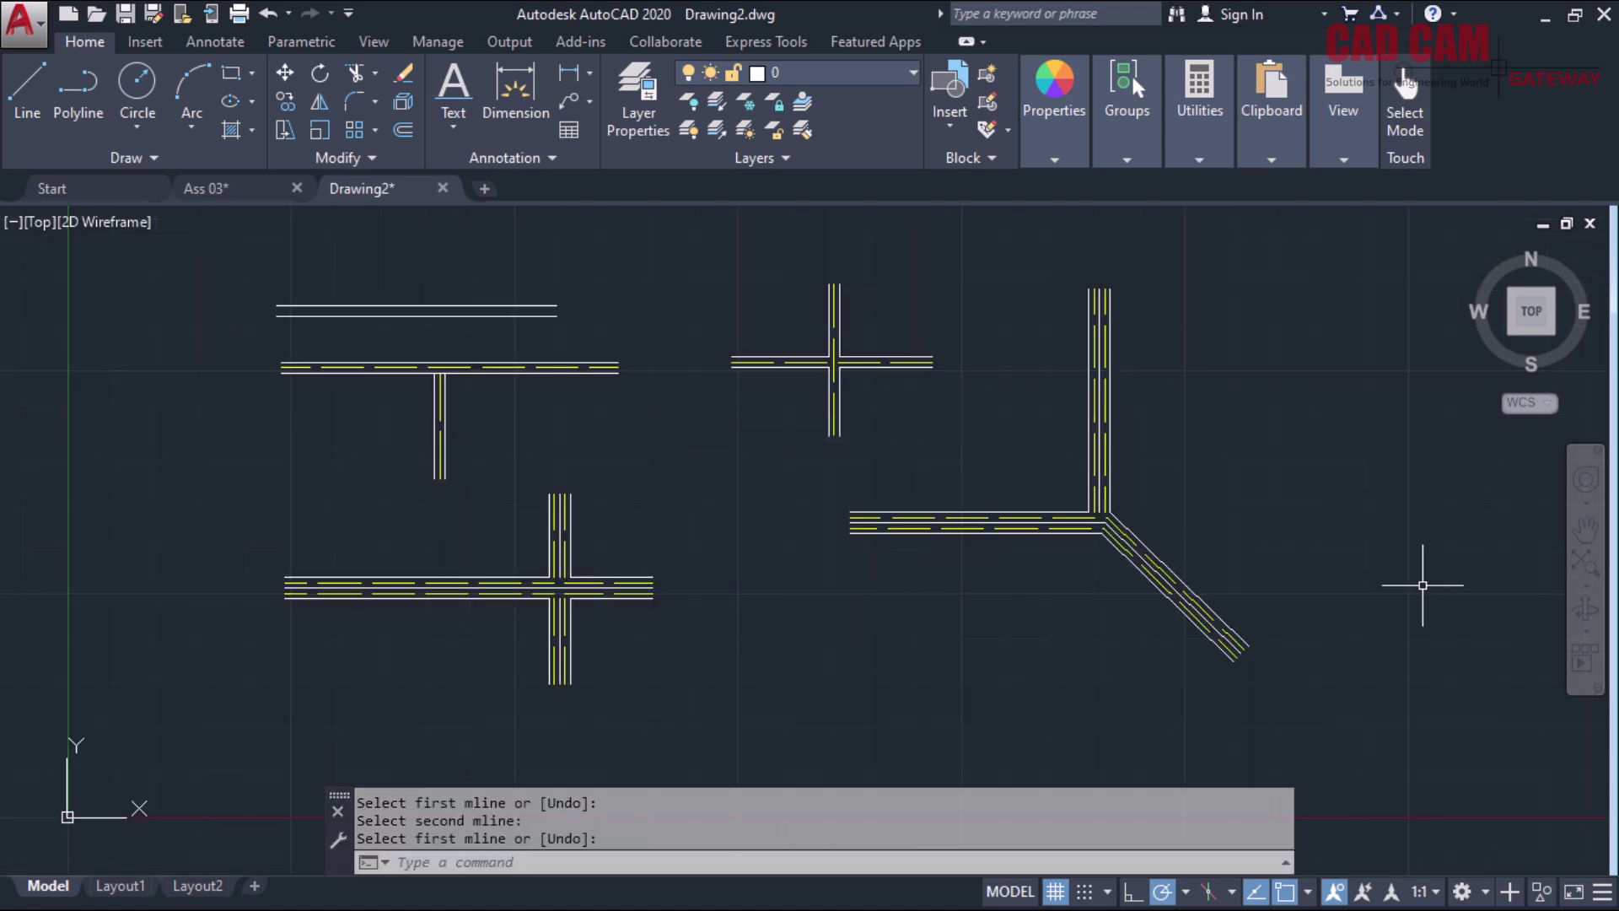